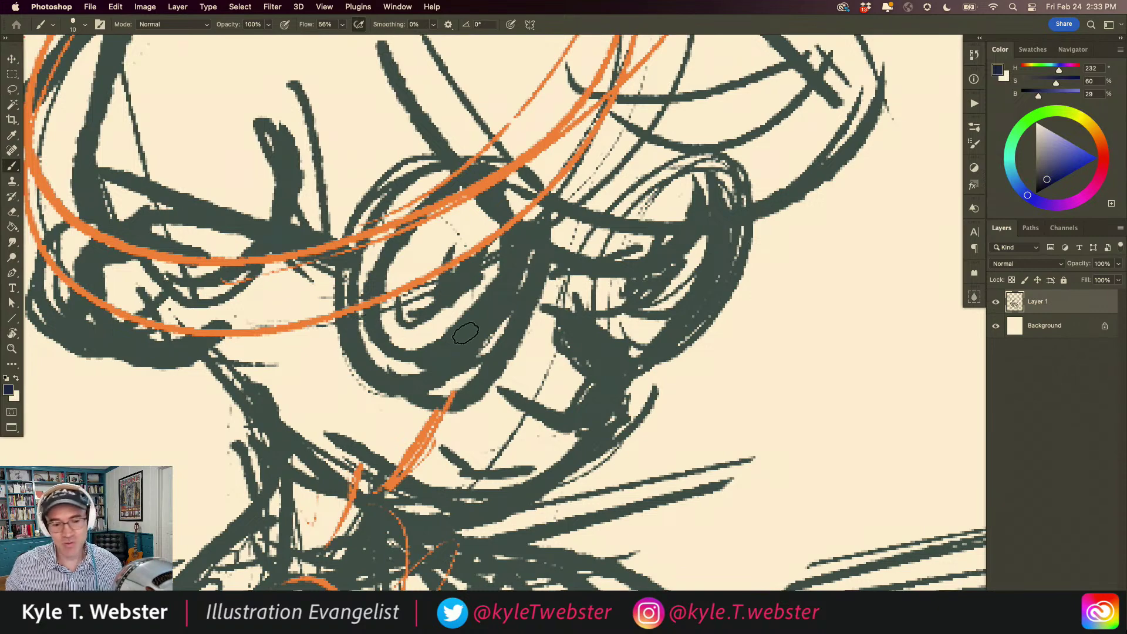
mouse_move(360, 324)
left_mouse_down()
mouse_move(388, 475)
mouse_move(454, 371)
left_mouse_up()
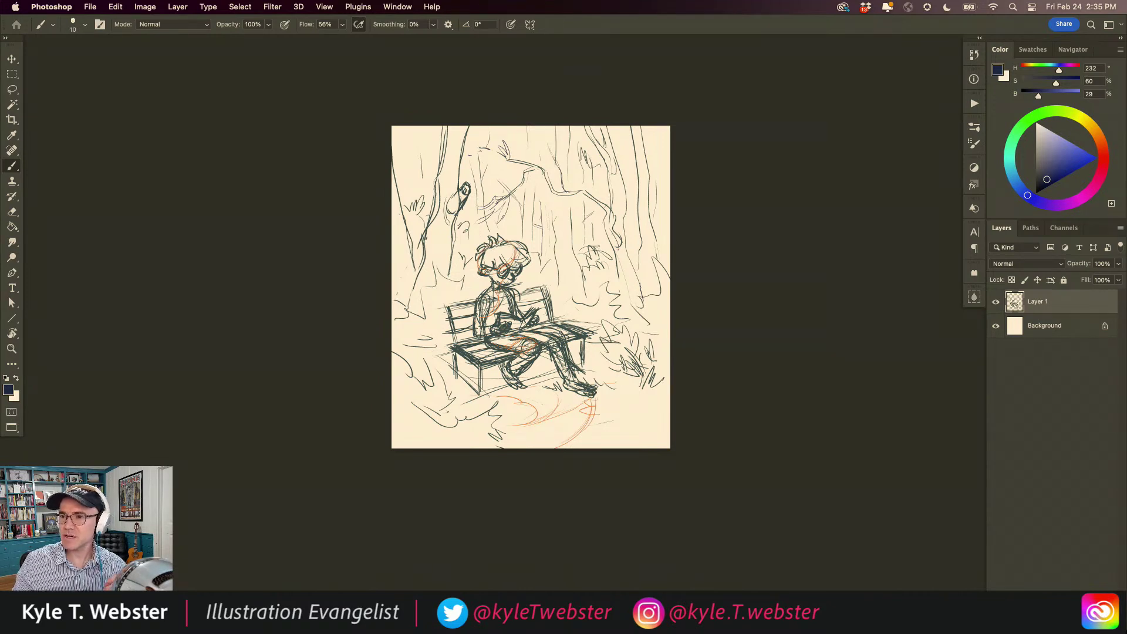
key("Tab")
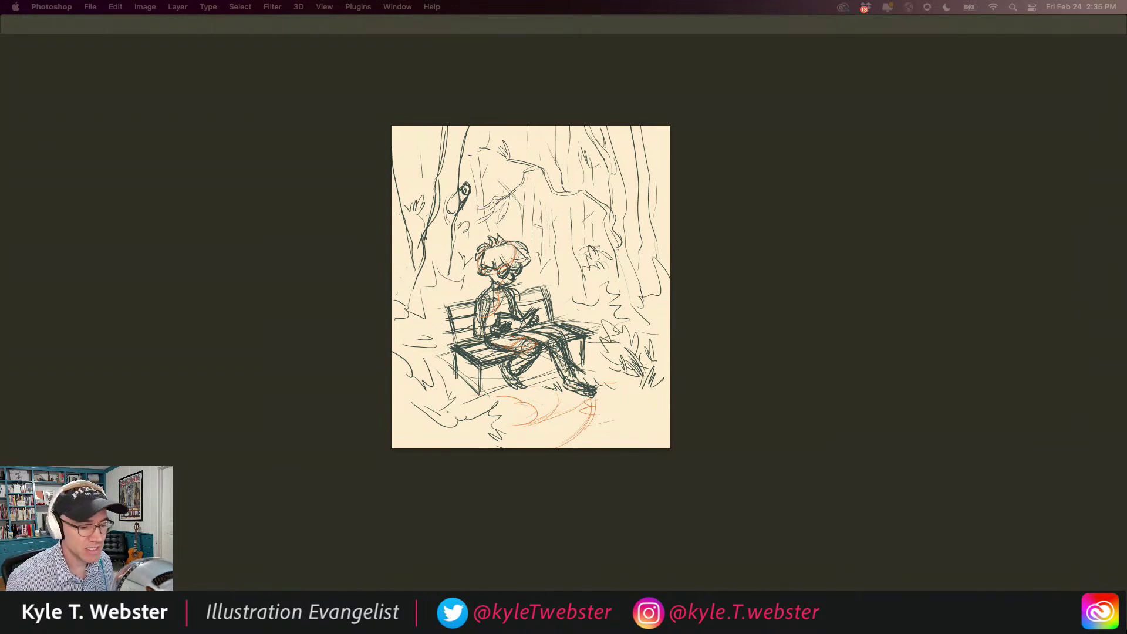
key("Tab")
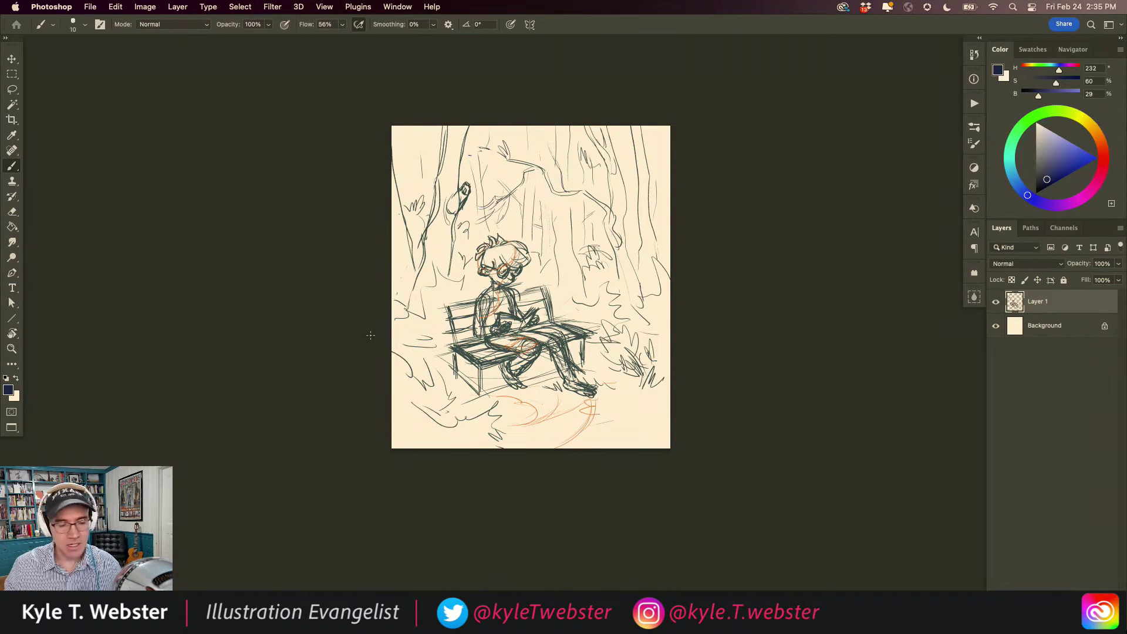
- Fade the sketch on Layer 1 by setting the layer's opacity to 20%
scroll(487, 364, "up", 5)
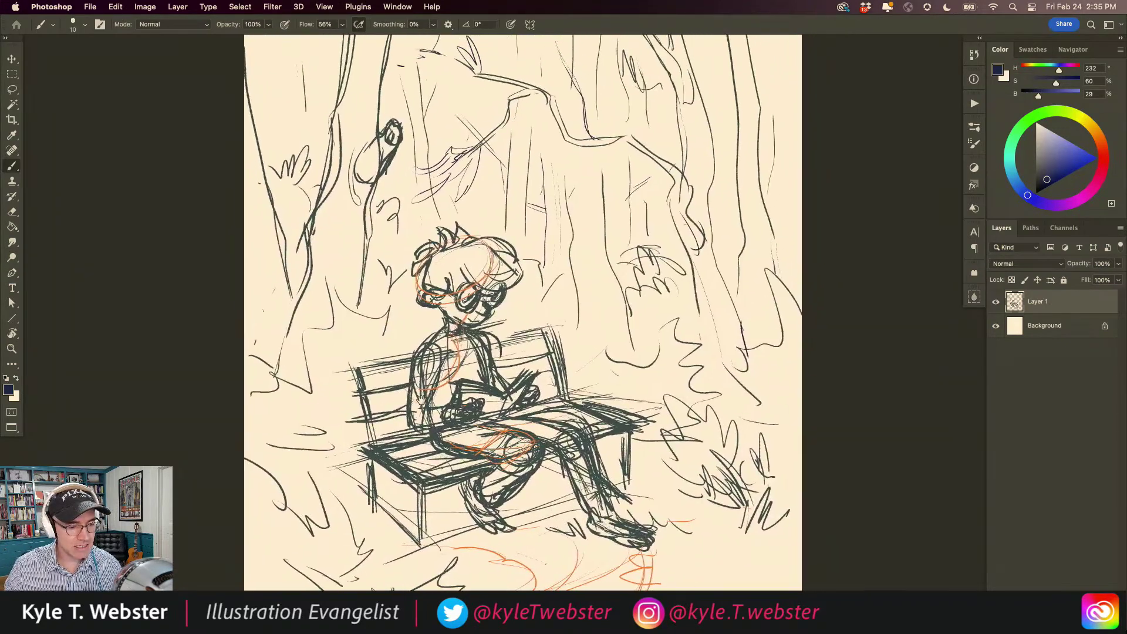
left_click(1102, 264)
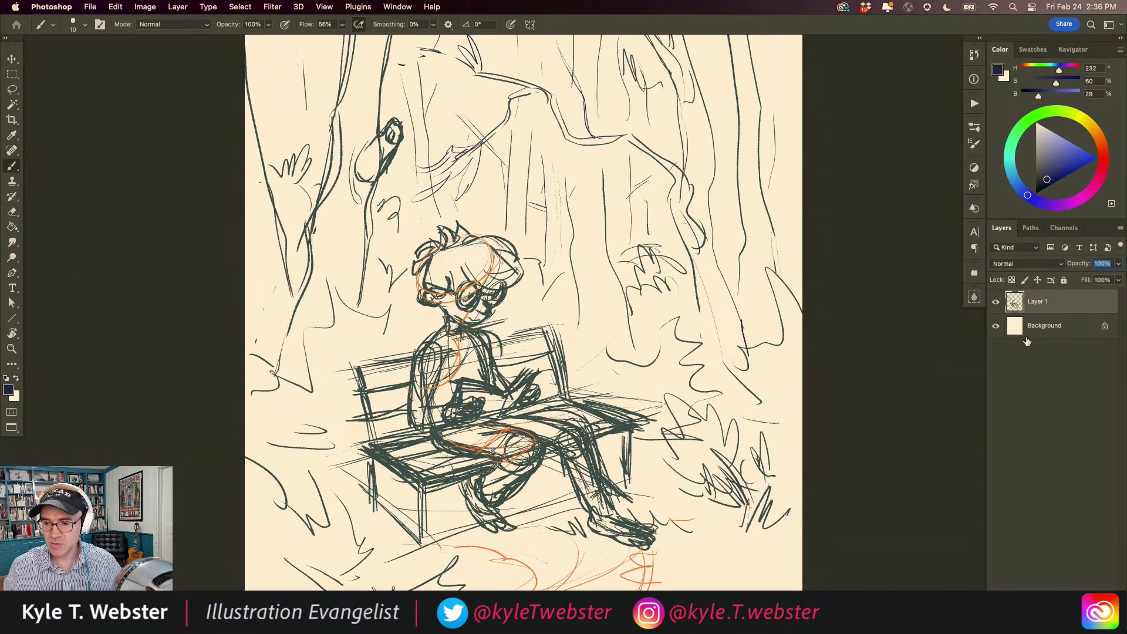
type("20")
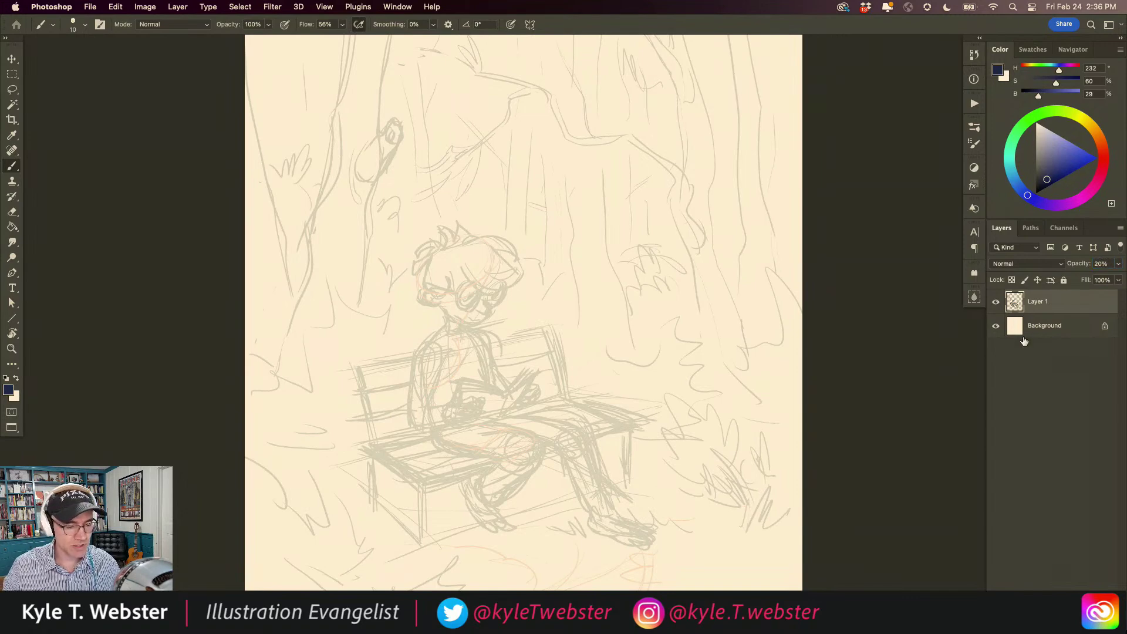
- Add a new empty layer and place it between the sketch layer and the Background
key("super+minus")
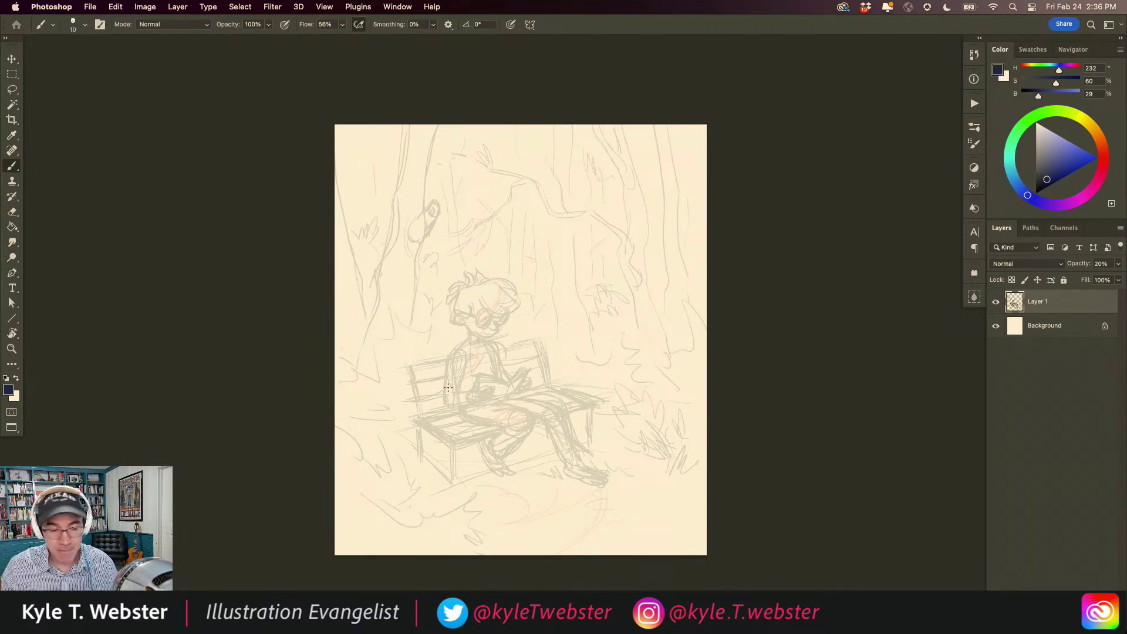
left_click_drag(368, 307, 387, 294)
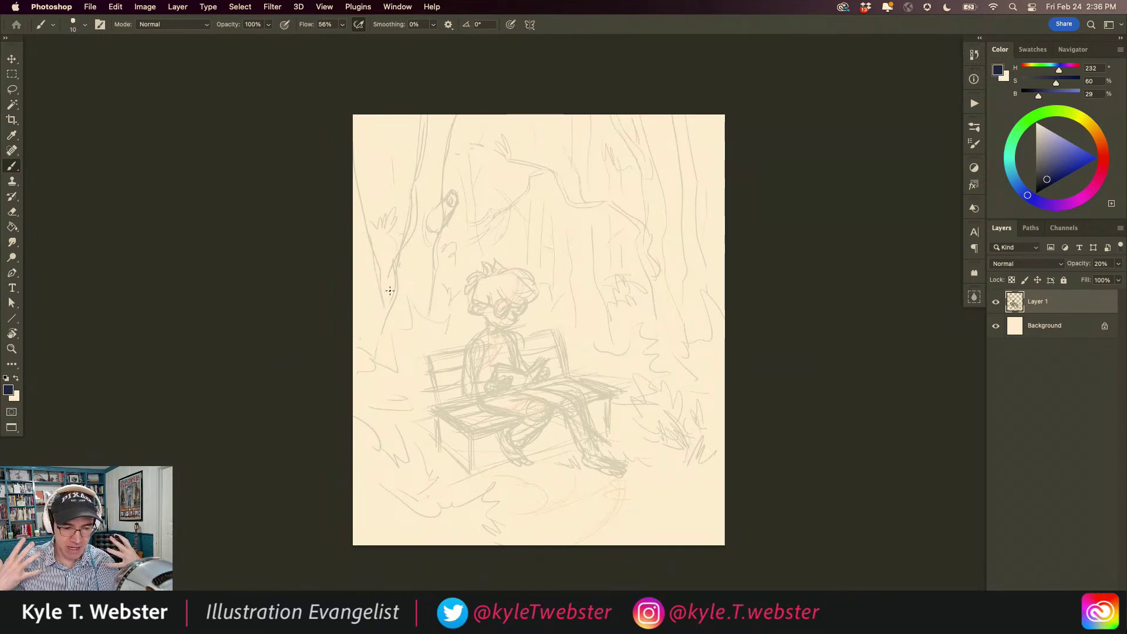
key("super+alt+shift+n")
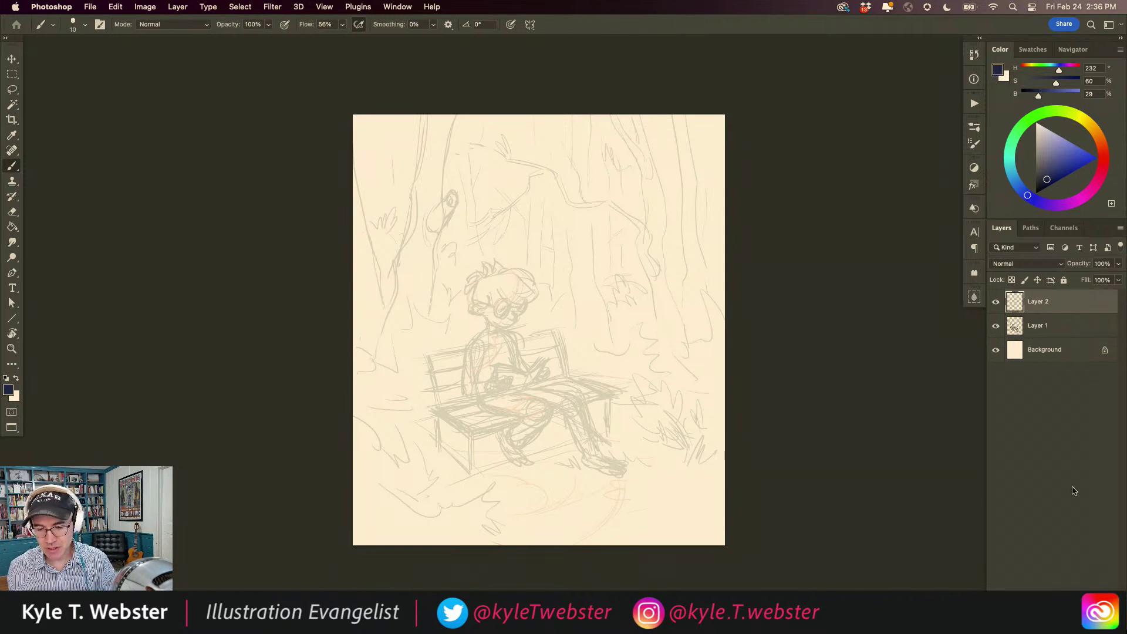
left_click_drag(1015, 305, 1014, 333)
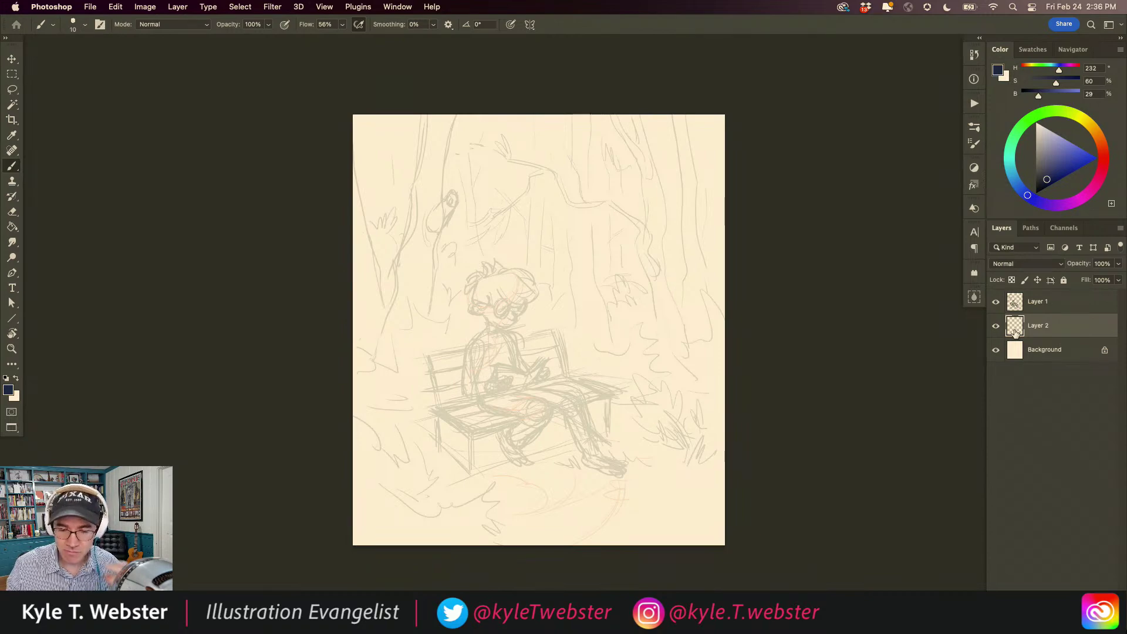
- Choose the Pigmentia brush from the Fall 2021 brush set for painting
left_click(976, 132)
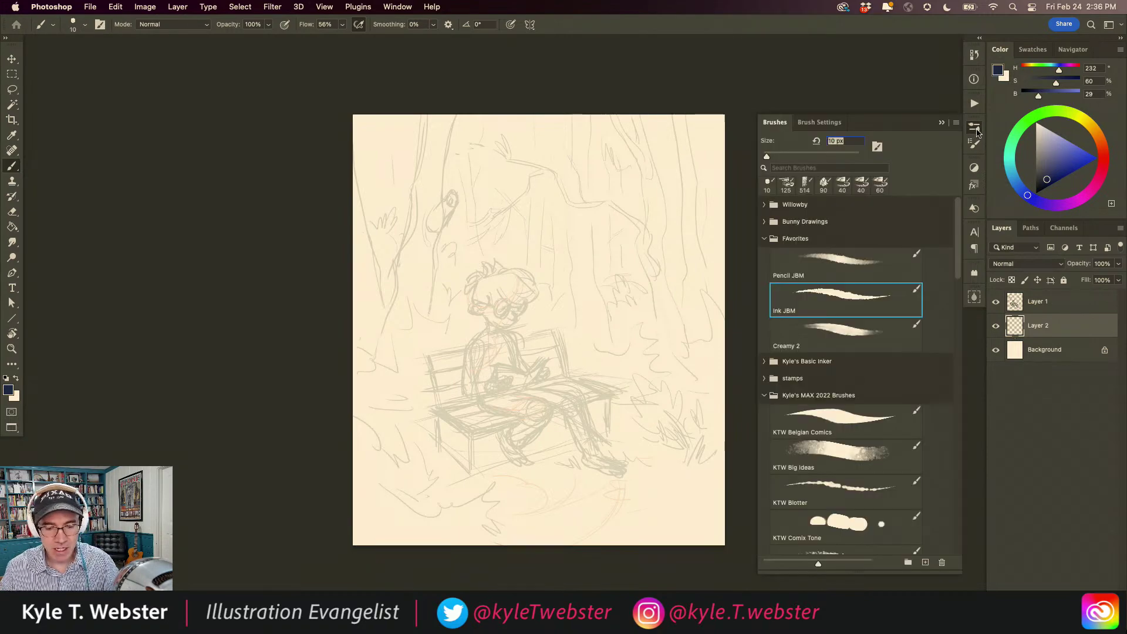
left_click(765, 240)
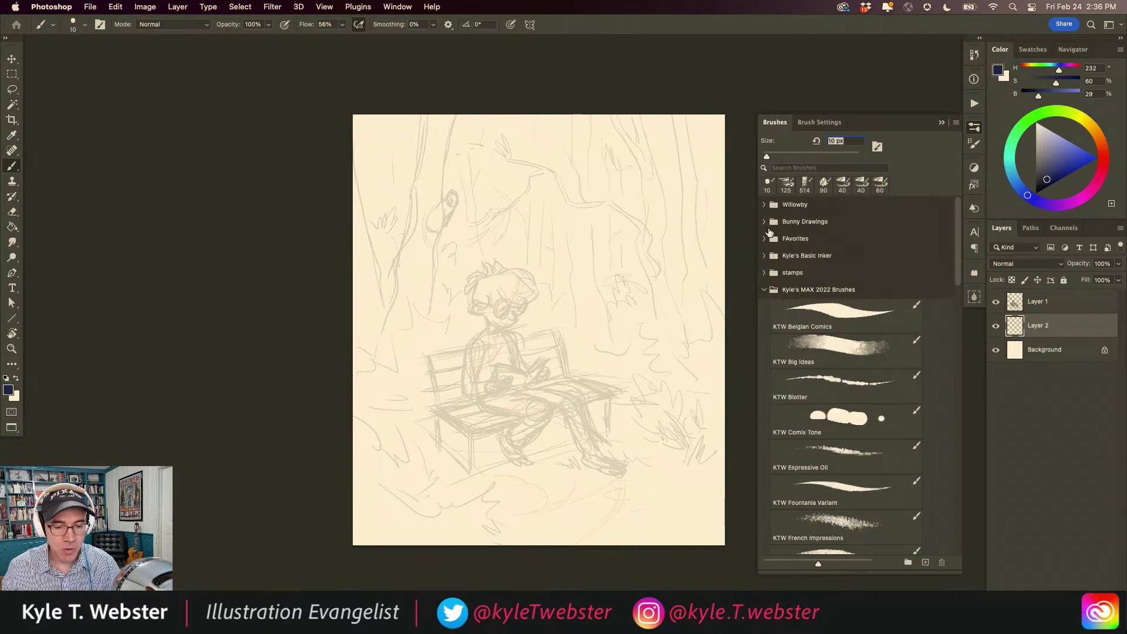
left_click(765, 290)
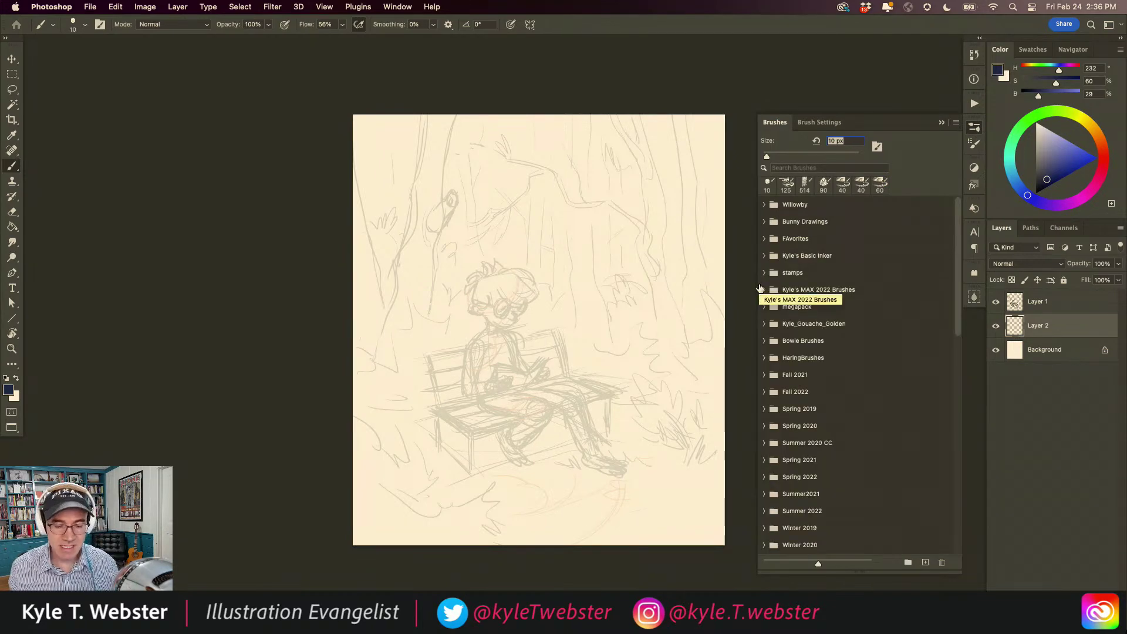
left_click(765, 375)
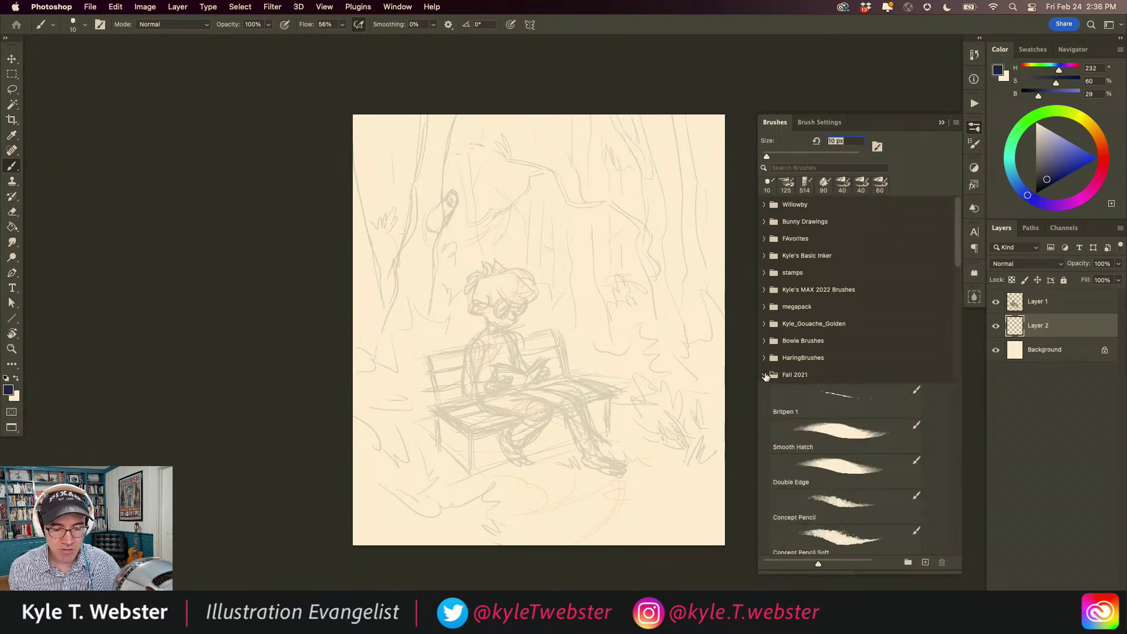
mouse_move(957, 225)
left_mouse_down()
mouse_move(938, 265)
mouse_move(933, 341)
left_mouse_up()
left_click(829, 297)
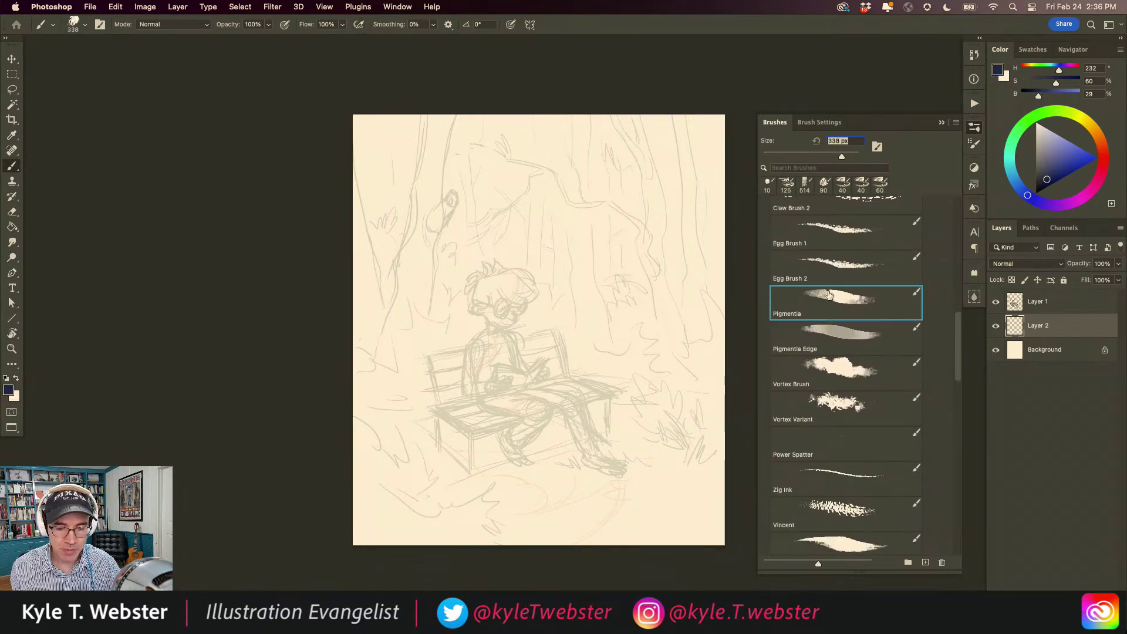
left_click(942, 123)
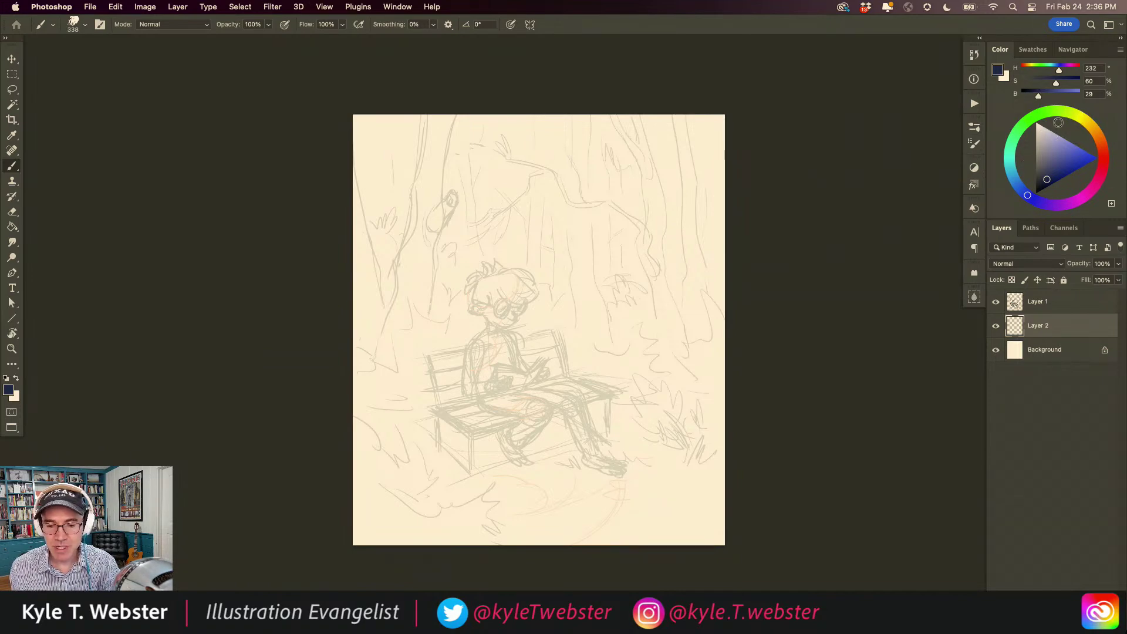
- Cover Layer 2 down to the ground area with textured green (H 175, S 57, B 32), deepening the upper half with H 181, S 52, B 22
left_click(1016, 145)
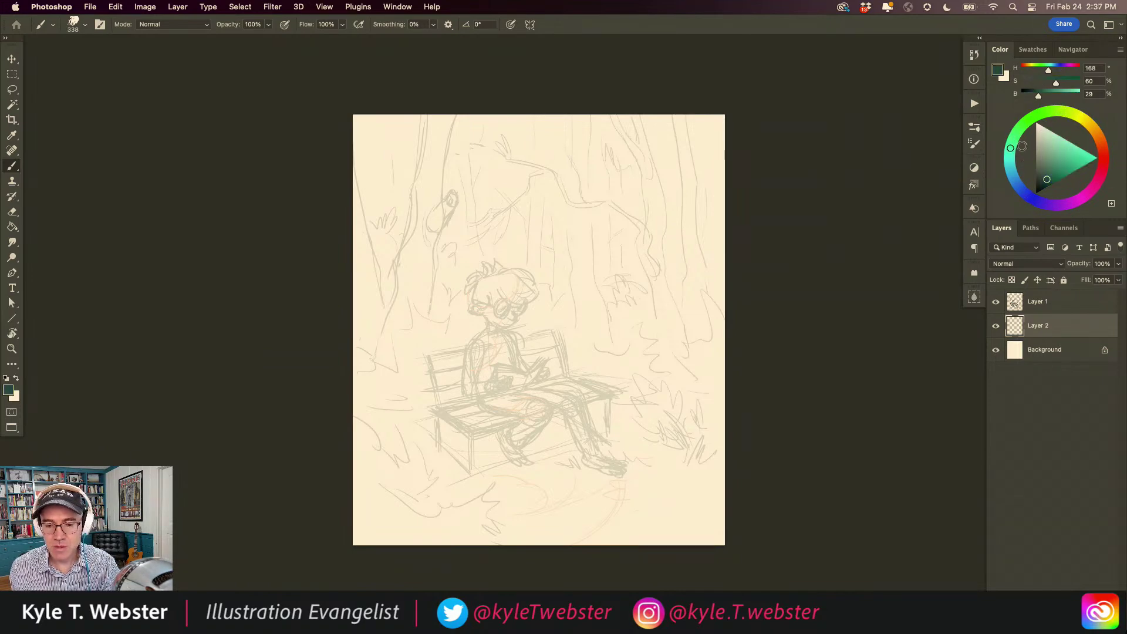
left_click(1052, 172)
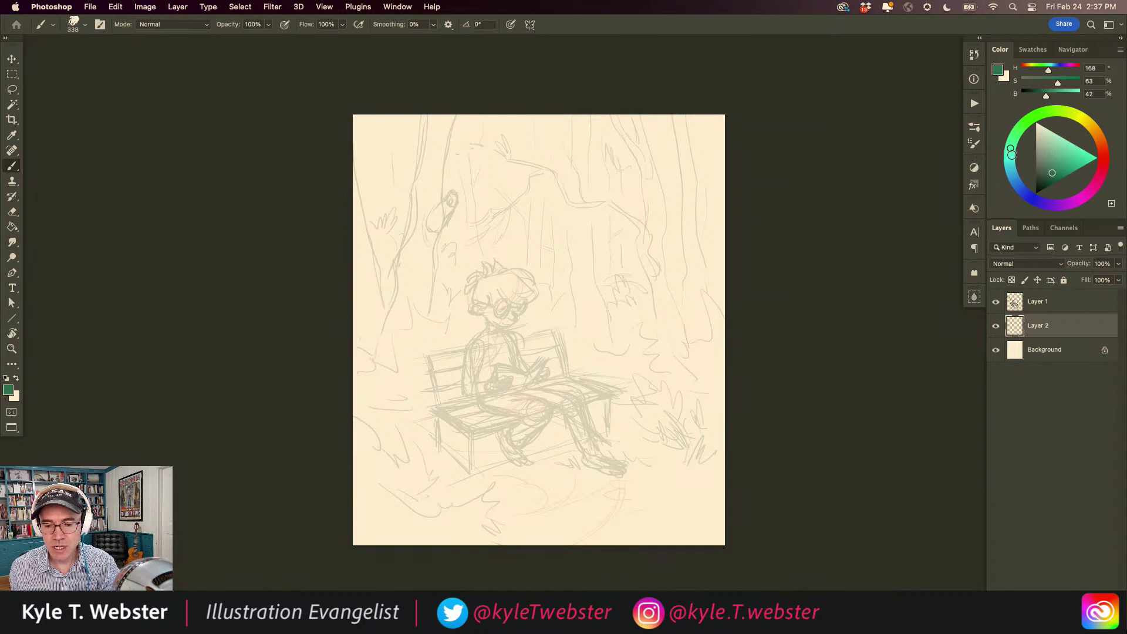
left_click_drag(1053, 173, 1048, 176)
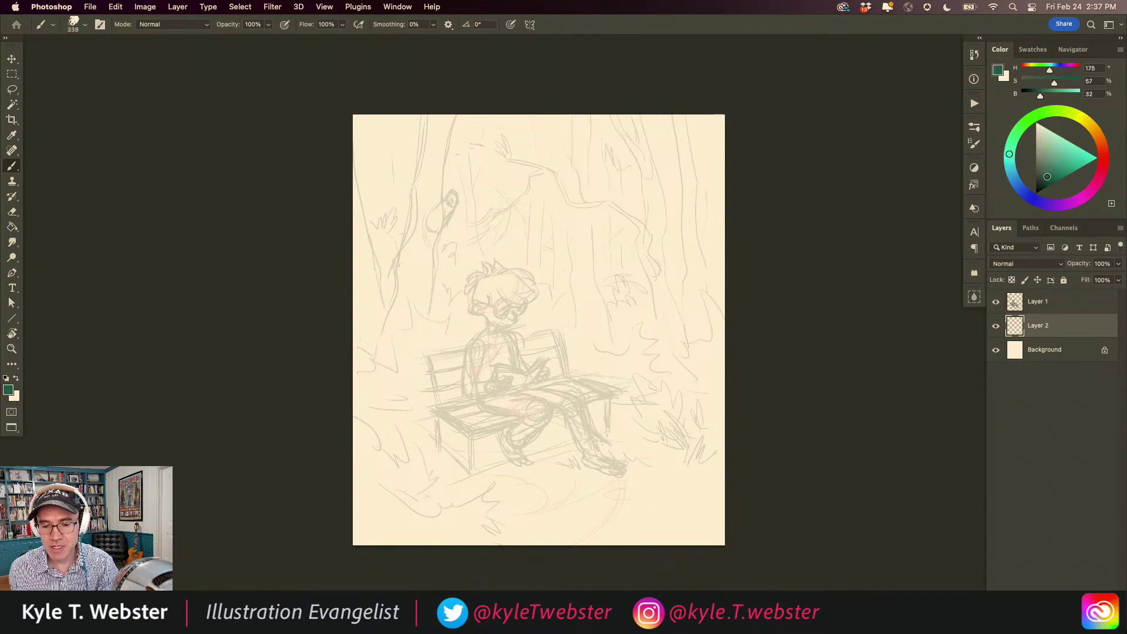
mouse_move(558, 251)
left_mouse_down()
mouse_move(666, 189)
mouse_move(690, 126)
mouse_move(611, 138)
mouse_move(667, 121)
mouse_move(548, 118)
mouse_move(488, 99)
mouse_move(440, 126)
mouse_move(377, 221)
mouse_move(403, 335)
mouse_move(495, 283)
mouse_move(586, 252)
mouse_move(675, 307)
mouse_move(684, 383)
mouse_move(532, 326)
mouse_move(398, 340)
mouse_move(667, 372)
mouse_move(641, 398)
mouse_move(703, 375)
mouse_move(540, 410)
mouse_move(453, 460)
mouse_move(351, 288)
left_mouse_up()
mouse_move(661, 147)
left_mouse_down()
mouse_move(651, 307)
mouse_move(667, 121)
mouse_move(719, 303)
mouse_move(693, 160)
mouse_move(581, 97)
mouse_move(602, 219)
mouse_move(646, 274)
mouse_move(582, 313)
mouse_move(571, 206)
mouse_move(546, 237)
mouse_move(397, 208)
mouse_move(396, 177)
mouse_move(514, 229)
mouse_move(480, 261)
mouse_move(420, 287)
mouse_move(370, 365)
left_mouse_up()
left_click_drag(1045, 179, 1043, 182)
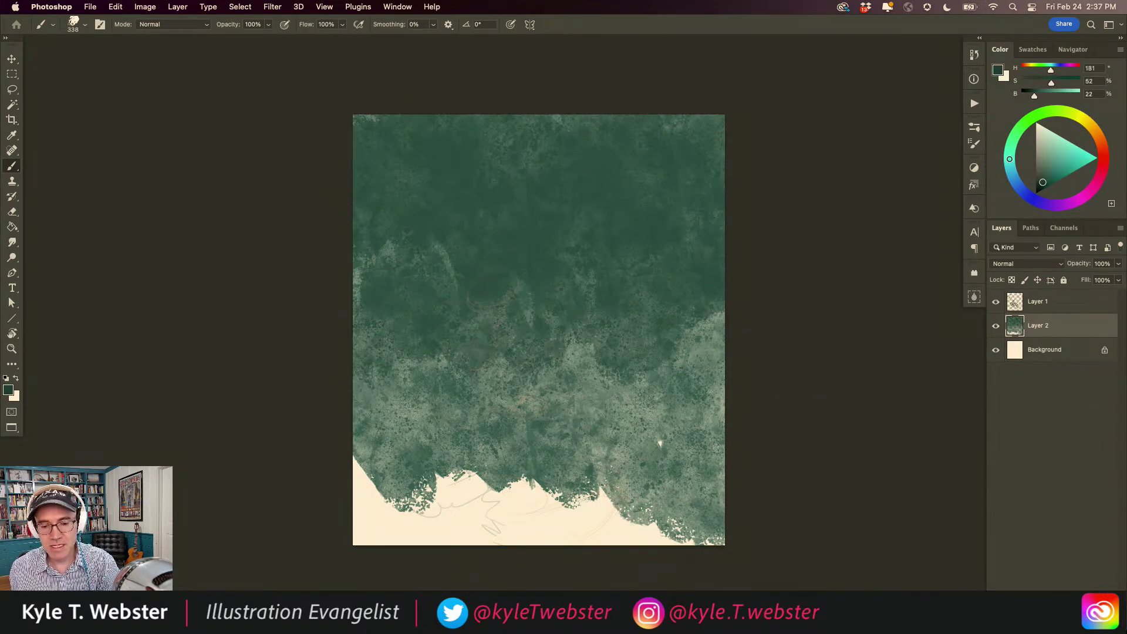
mouse_move(583, 171)
left_mouse_down()
mouse_move(616, 184)
mouse_move(634, 167)
mouse_move(652, 213)
mouse_move(677, 175)
mouse_move(732, 169)
mouse_move(704, 258)
mouse_move(626, 344)
mouse_move(651, 225)
mouse_move(614, 228)
mouse_move(566, 287)
mouse_move(620, 200)
mouse_move(607, 142)
mouse_move(576, 238)
mouse_move(553, 158)
mouse_move(518, 223)
mouse_move(498, 223)
mouse_move(466, 263)
mouse_move(438, 251)
mouse_move(413, 306)
mouse_move(432, 204)
mouse_move(526, 123)
mouse_move(503, 291)
mouse_move(472, 314)
mouse_move(326, 259)
left_mouse_up()
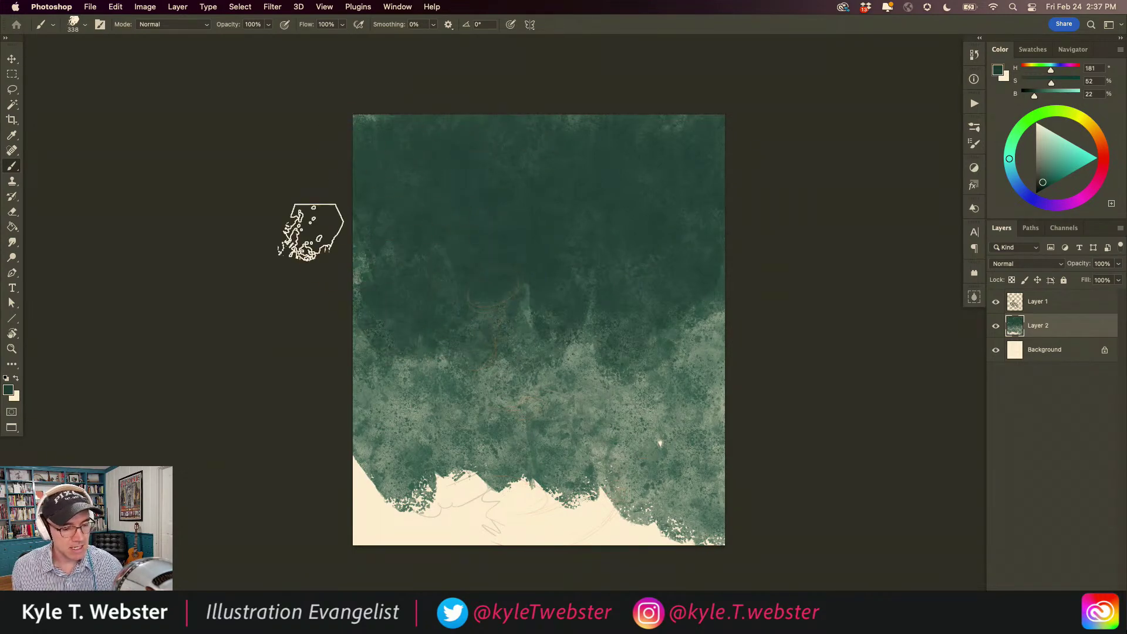
- Lock the transparent pixels of Layer 1 and recolor its sketch lines with pale mint (H 181, S 15, B 94)
left_click(997, 293)
left_click(1045, 132)
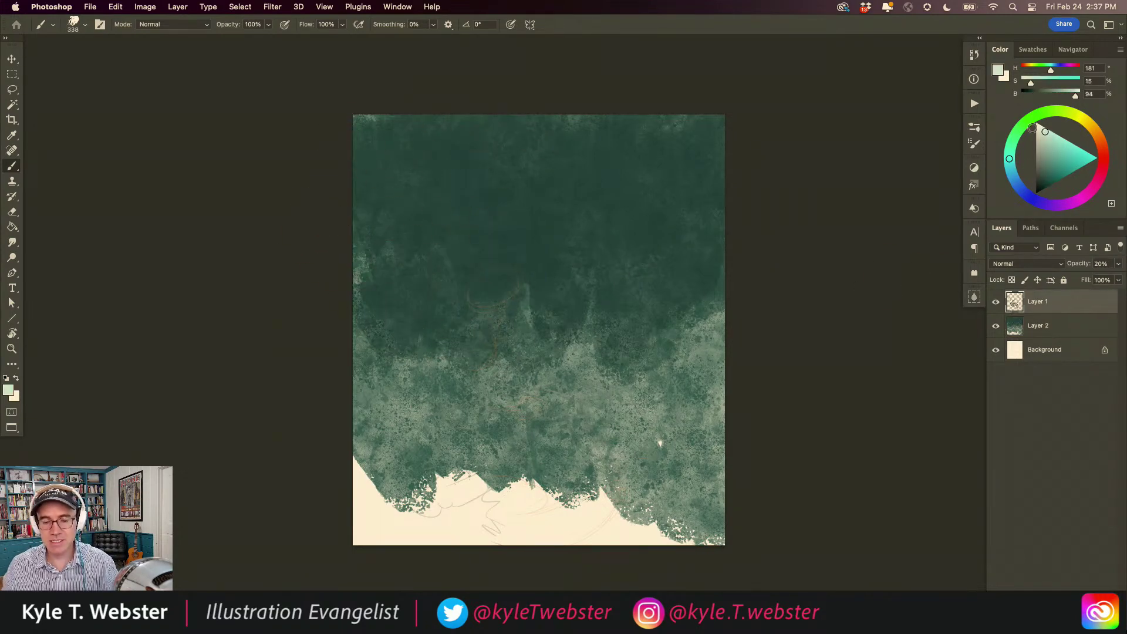
left_click(1012, 280)
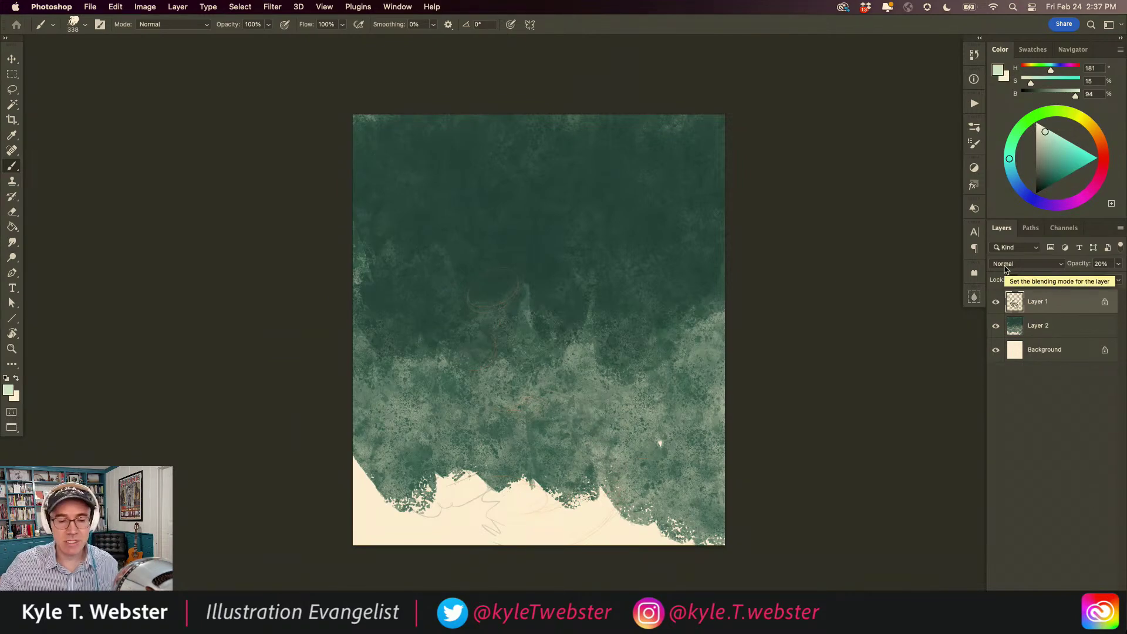
key("alt+BackSpace")
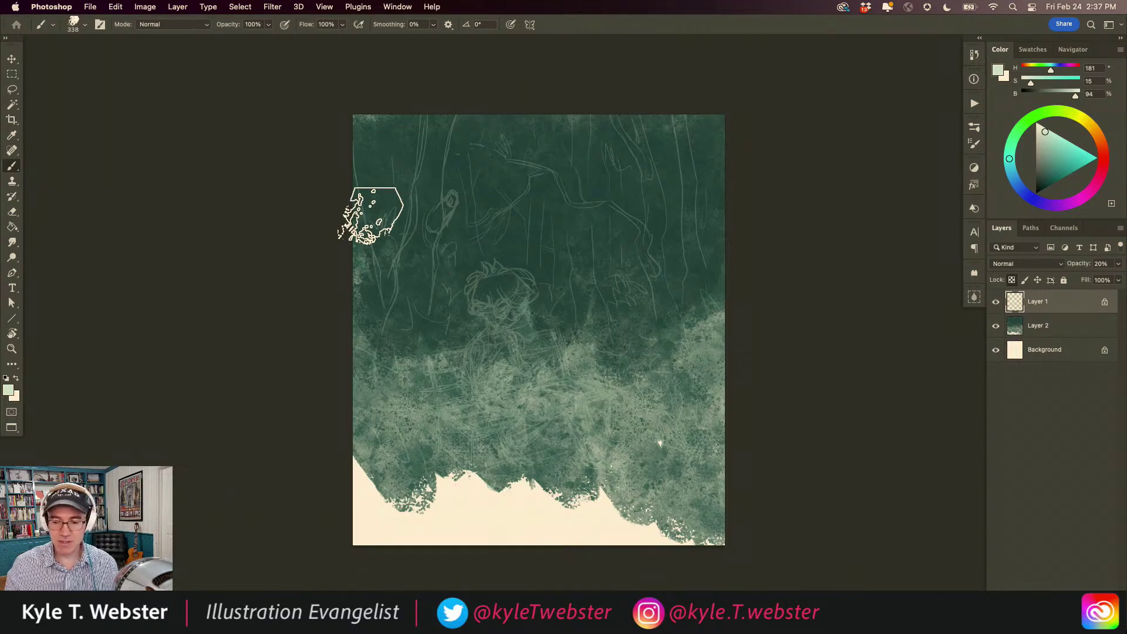
- Make Layer 2 the active layer again with the whole canvas in view
scroll(480, 304, "up", 3)
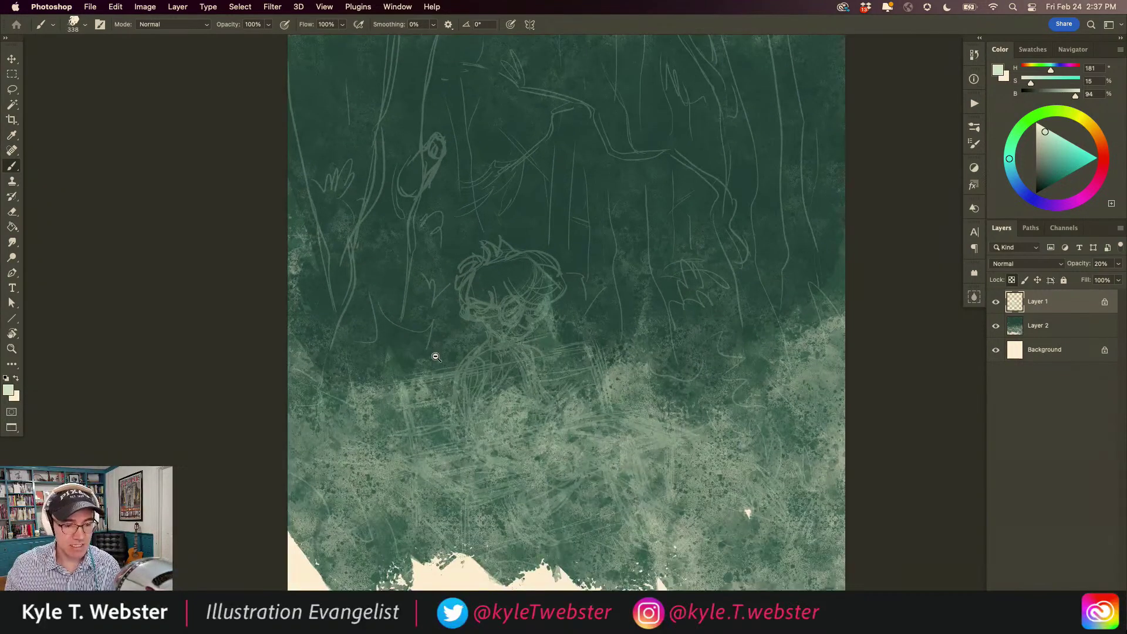
left_click(435, 357, "alt")
left_click(1017, 325)
left_click_drag(594, 147, 592, 196)
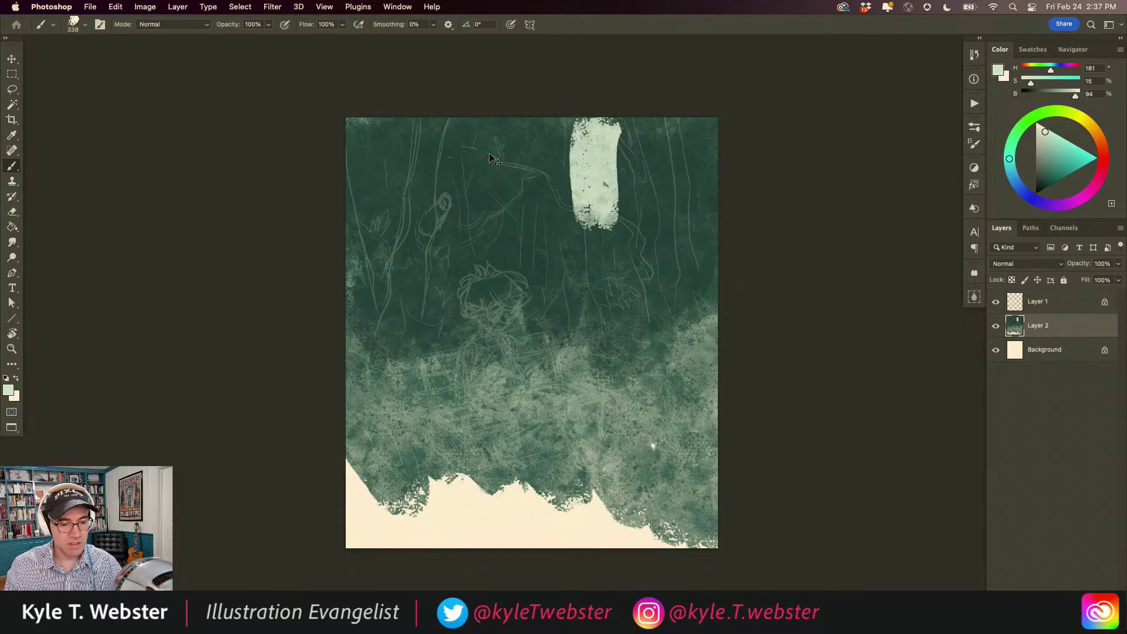
key("cmd+z")
key("super+d")
- Sample the deep green from the forest (H 182, S 48, B 21) and darken the woods behind the boy and bench with it
left_click(697, 171, "alt")
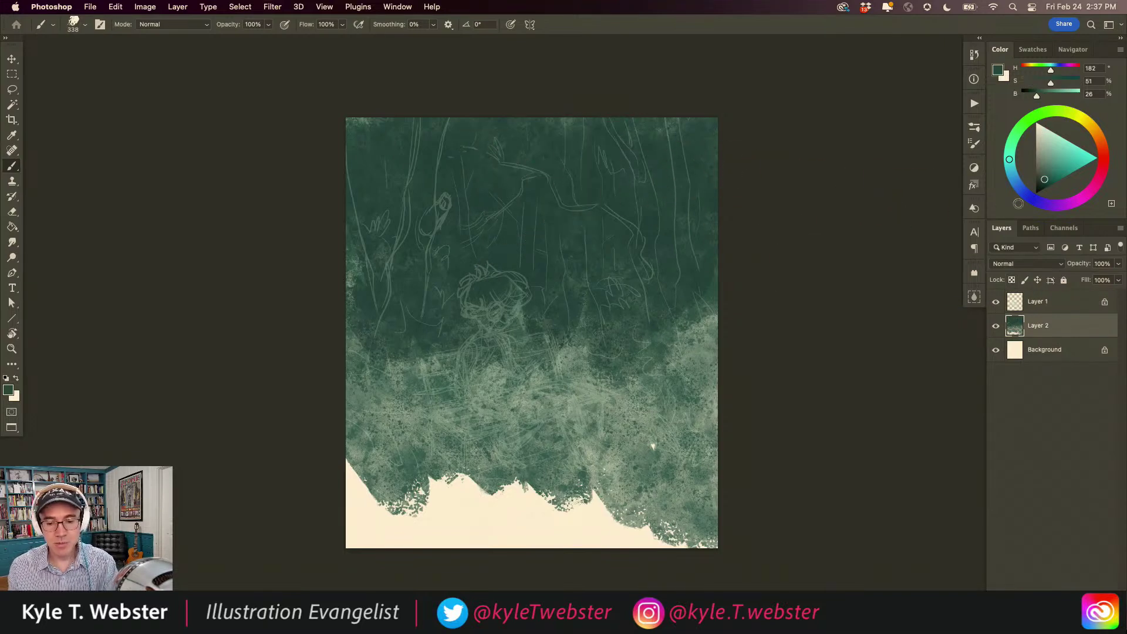
left_click(569, 180, "alt")
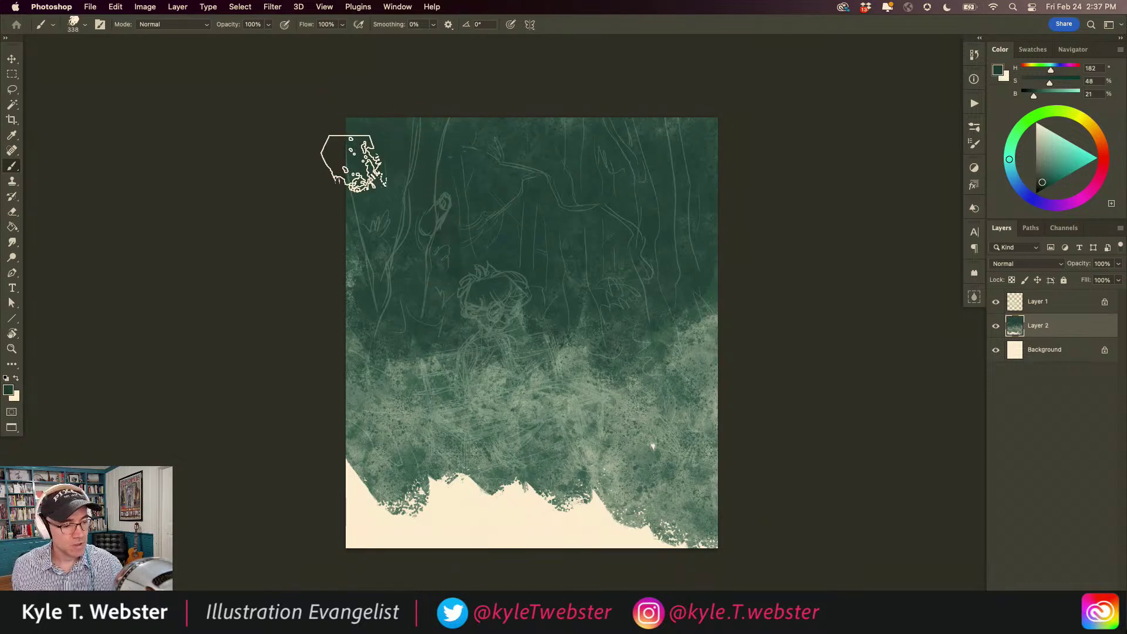
mouse_move(373, 123)
left_mouse_down()
mouse_move(391, 270)
mouse_move(369, 313)
mouse_move(443, 253)
mouse_move(410, 144)
mouse_move(391, 171)
left_mouse_up()
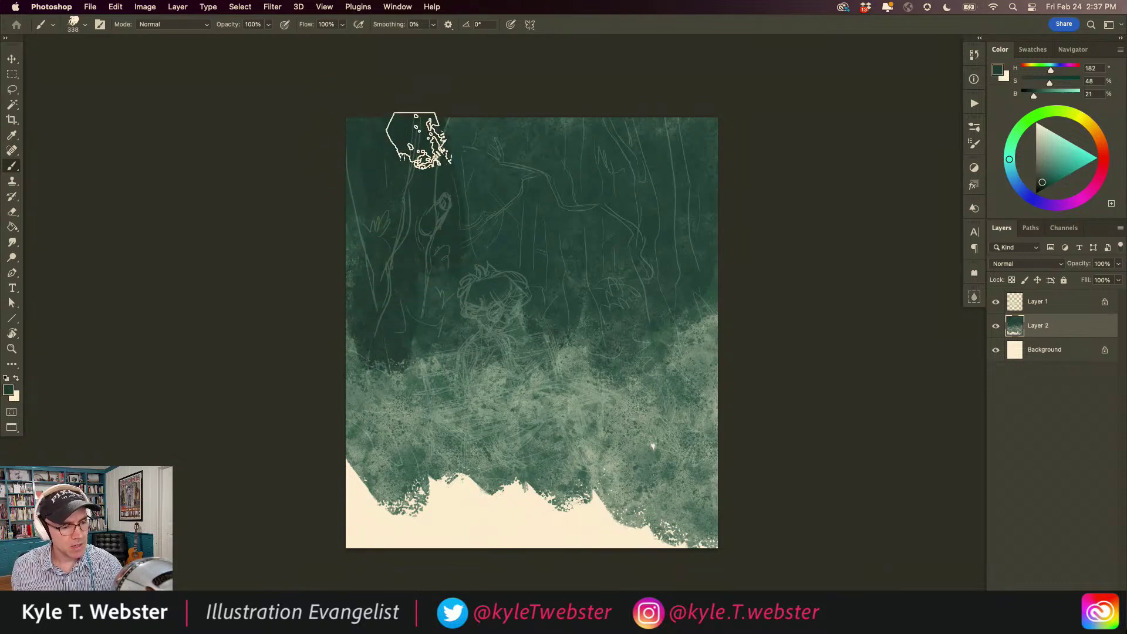
mouse_move(528, 198)
left_mouse_down()
mouse_move(582, 251)
mouse_move(579, 215)
mouse_move(594, 232)
mouse_move(624, 189)
mouse_move(643, 253)
mouse_move(663, 273)
mouse_move(687, 246)
mouse_move(714, 260)
mouse_move(681, 304)
mouse_move(624, 283)
mouse_move(636, 319)
mouse_move(717, 376)
mouse_move(664, 395)
mouse_move(602, 379)
mouse_move(634, 399)
mouse_move(554, 342)
mouse_move(525, 355)
mouse_move(503, 118)
left_mouse_up()
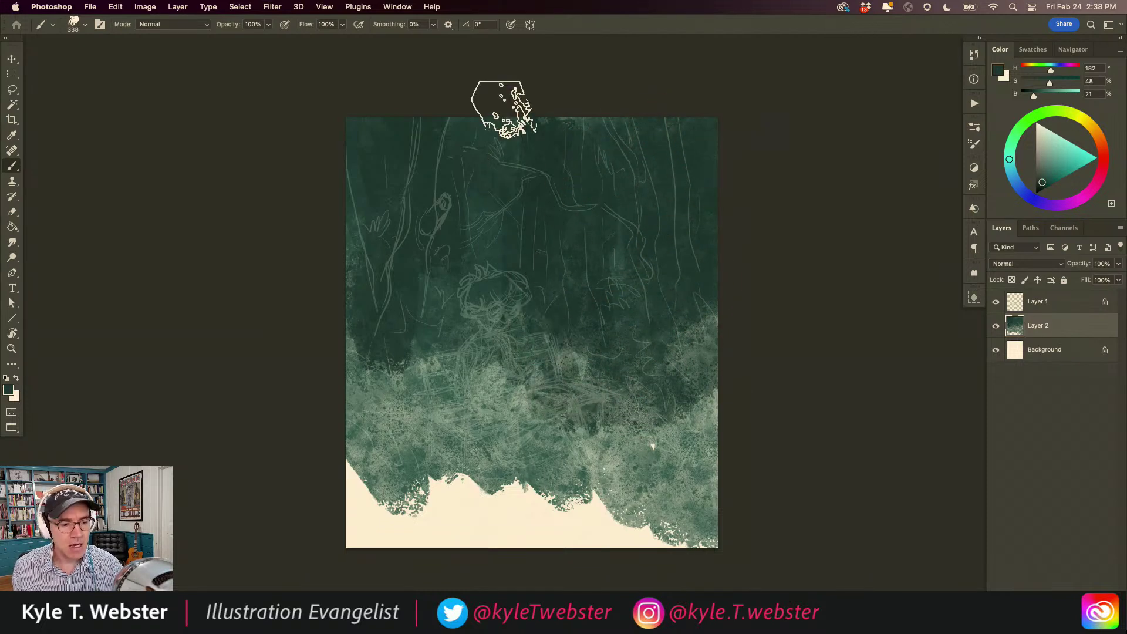
mouse_move(481, 186)
left_mouse_down()
mouse_move(473, 295)
mouse_move(439, 384)
mouse_move(396, 402)
mouse_move(351, 250)
mouse_move(353, 381)
mouse_move(503, 395)
mouse_move(450, 435)
mouse_move(605, 348)
mouse_move(679, 335)
mouse_move(704, 352)
left_mouse_up()
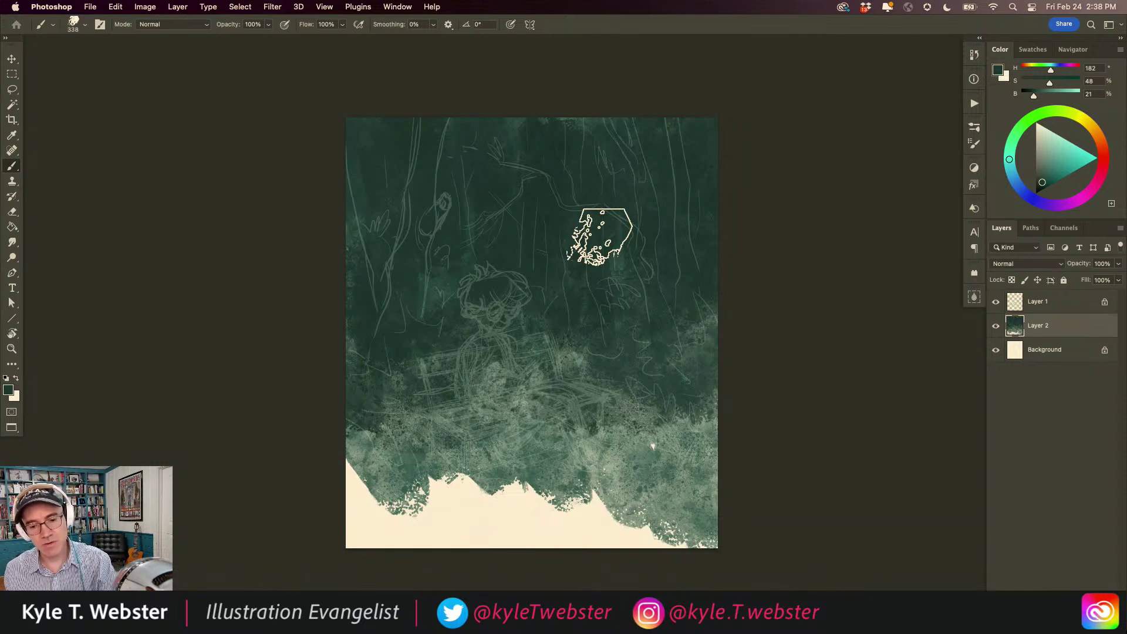
- Float the color swatches over the canvas, enlarge them, and dock them back beside the color wheel
left_click(1029, 51)
left_click_drag(1027, 53, 152, 79)
left_click_drag(209, 227, 208, 308)
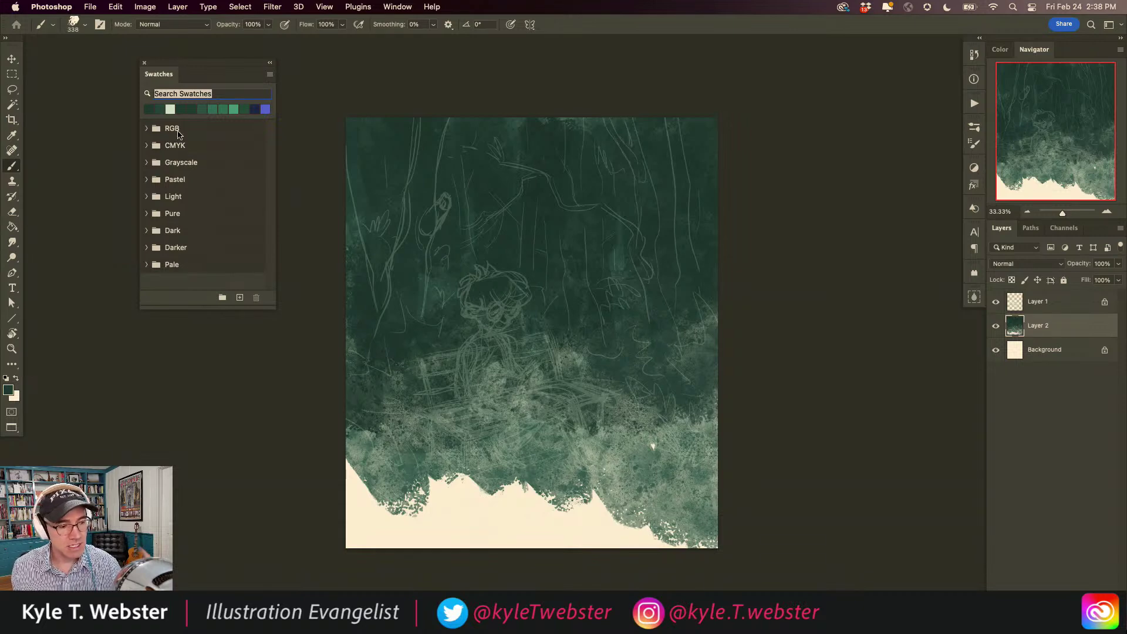
mouse_move(152, 76)
left_mouse_down()
mouse_move(167, 88)
mouse_move(731, 135)
mouse_move(1007, 56)
mouse_move(1050, 54)
left_mouse_up()
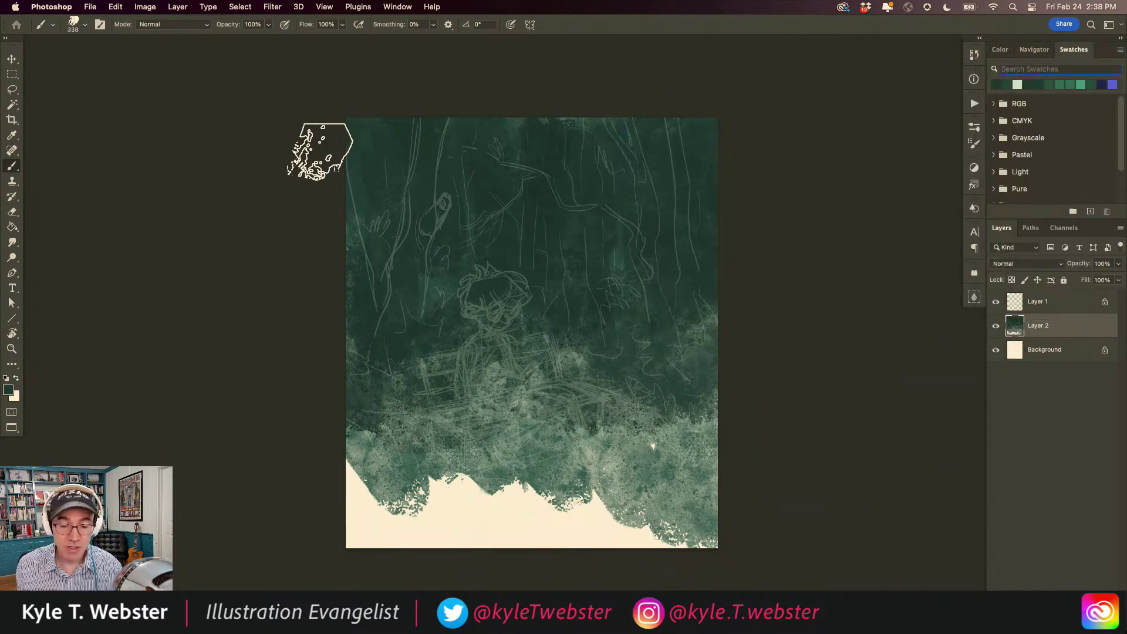
- Paint a mid green (H 155, S 49, B 41) over the lower woods and the whole foreground, covering the bare cream area
left_click(974, 127)
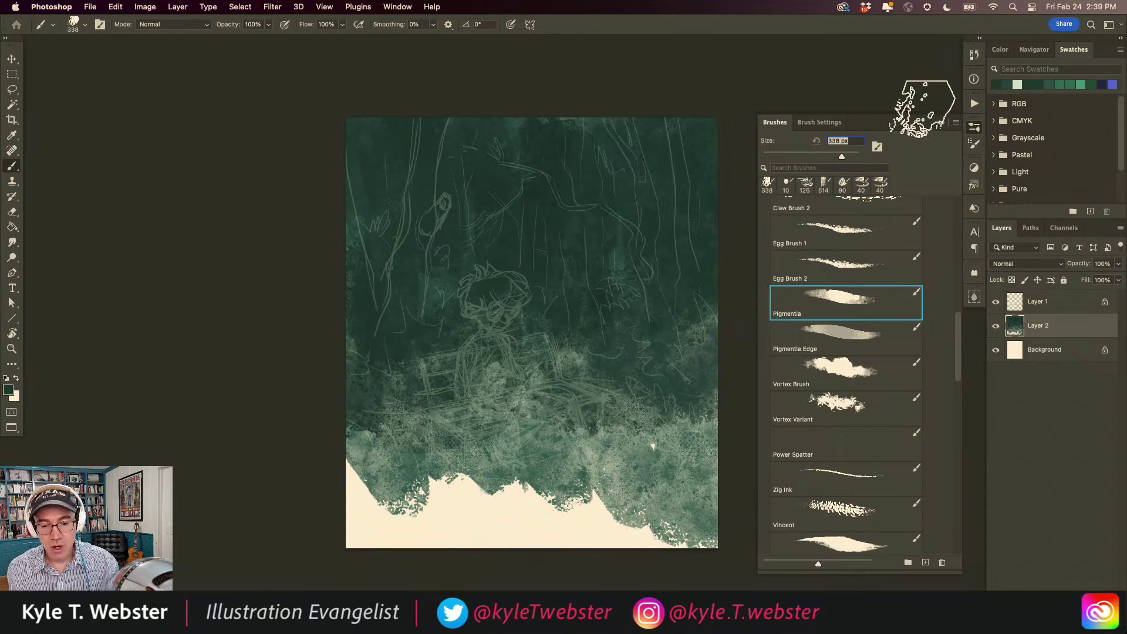
left_click(992, 50)
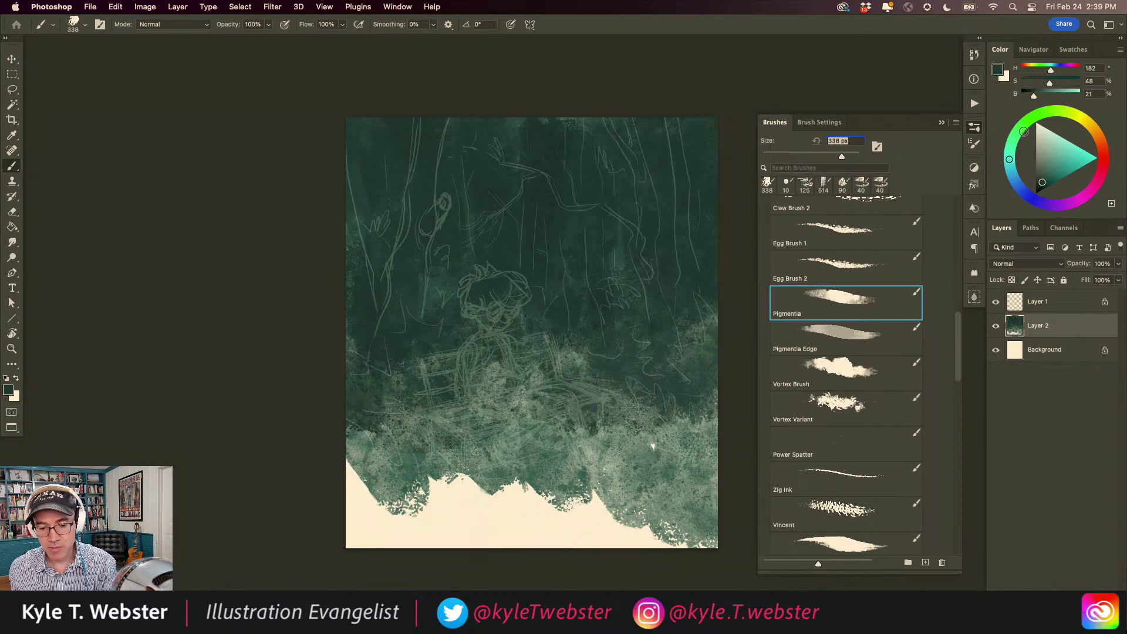
left_click(1050, 169)
mouse_move(587, 453)
left_mouse_down()
mouse_move(657, 418)
mouse_move(657, 403)
mouse_move(722, 386)
mouse_move(645, 349)
mouse_move(715, 336)
mouse_move(638, 306)
mouse_move(620, 395)
mouse_move(716, 419)
mouse_move(607, 291)
mouse_move(613, 346)
mouse_move(696, 284)
left_mouse_up()
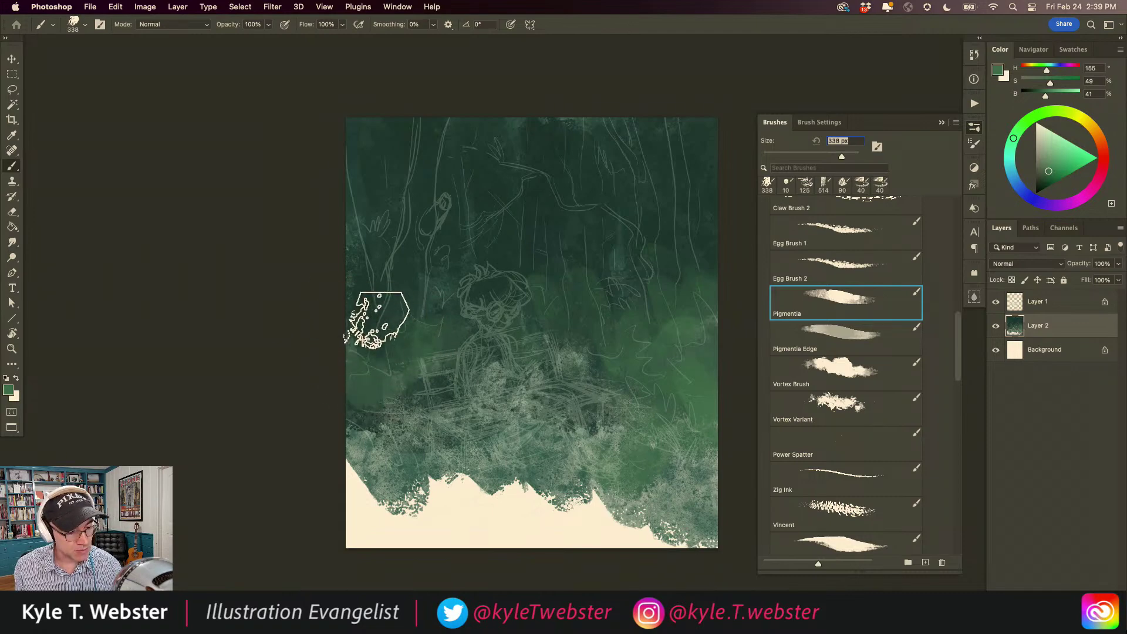
mouse_move(378, 415)
left_mouse_down()
mouse_move(404, 481)
mouse_move(356, 487)
mouse_move(385, 459)
mouse_move(468, 522)
mouse_move(404, 503)
mouse_move(333, 530)
mouse_move(492, 545)
mouse_move(486, 514)
mouse_move(512, 490)
mouse_move(546, 541)
mouse_move(563, 386)
mouse_move(587, 456)
mouse_move(600, 420)
mouse_move(527, 405)
mouse_move(602, 419)
left_mouse_up()
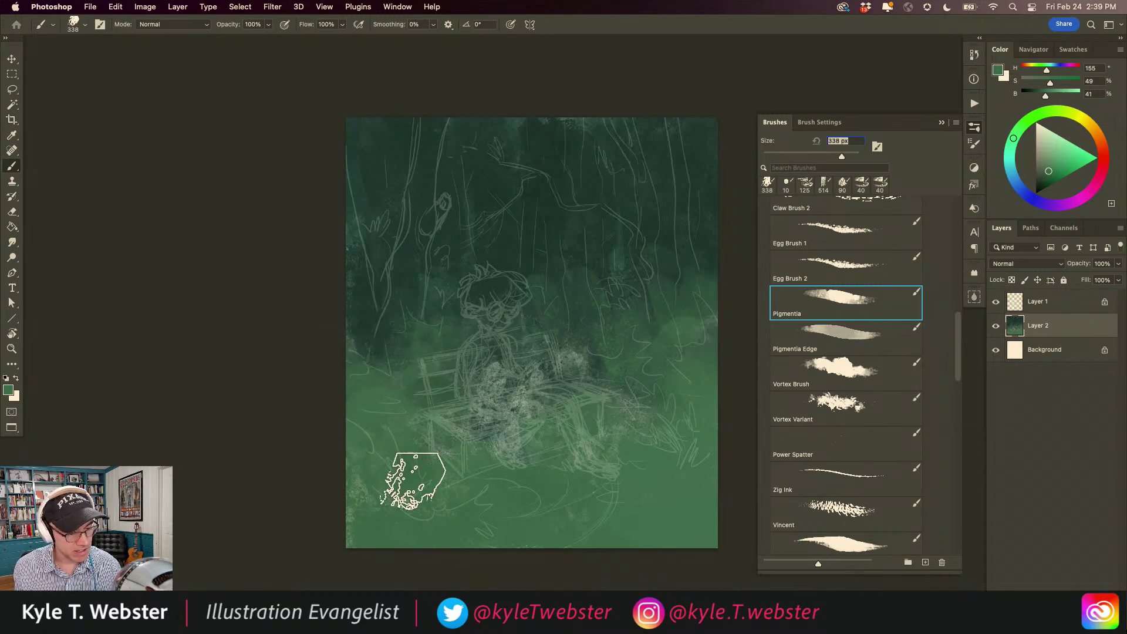
- Choose a bright lime green (H 89, S 63, B 77) and paint a sunlit patch of grass beneath and around the bench
left_click(1051, 111)
left_click(1055, 161)
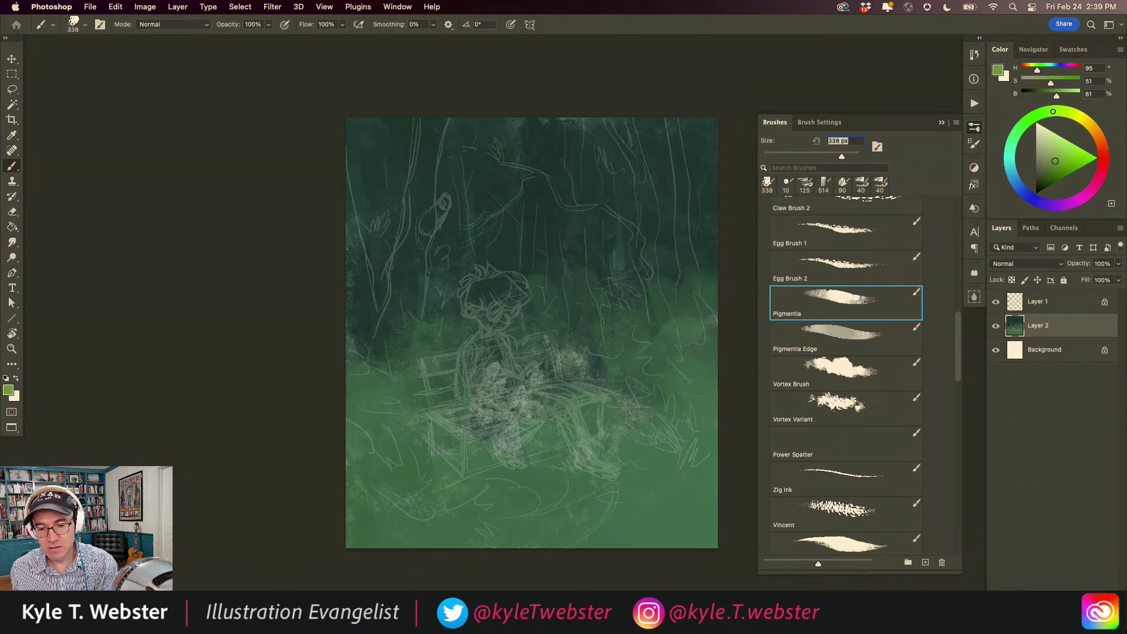
left_click_drag(1055, 160, 1063, 157)
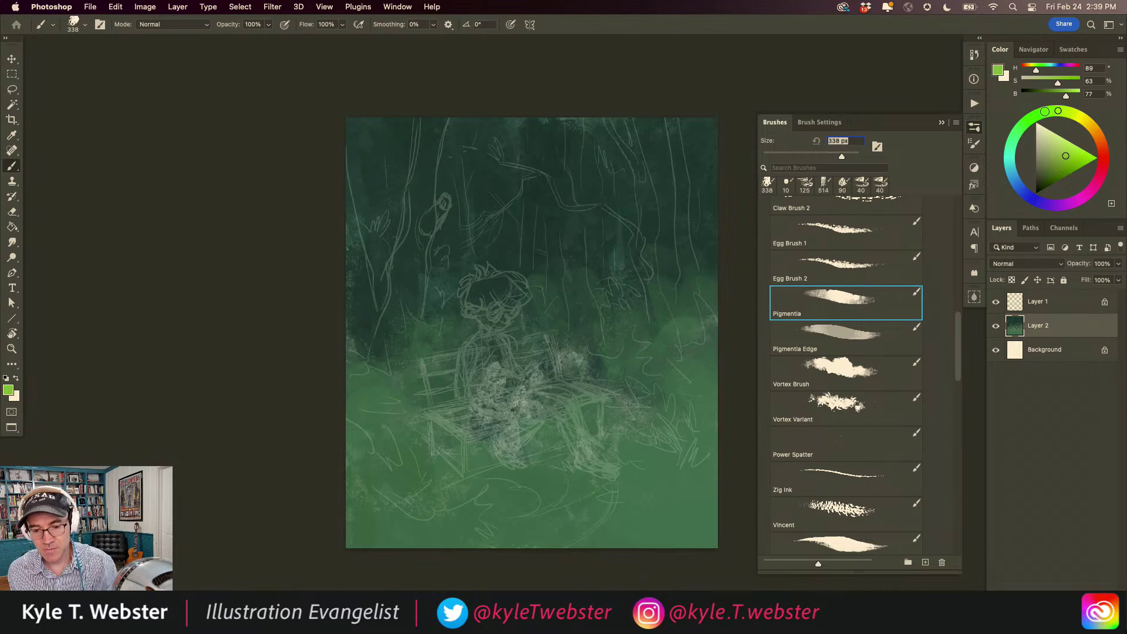
mouse_move(541, 503)
left_mouse_down()
mouse_move(628, 465)
mouse_move(654, 487)
mouse_move(672, 484)
mouse_move(590, 526)
mouse_move(618, 472)
mouse_move(664, 484)
mouse_move(524, 486)
mouse_move(560, 493)
mouse_move(495, 510)
mouse_move(497, 501)
mouse_move(456, 486)
mouse_move(511, 518)
mouse_move(345, 409)
mouse_move(393, 451)
mouse_move(490, 478)
mouse_move(533, 479)
mouse_move(456, 463)
mouse_move(440, 445)
mouse_move(621, 468)
mouse_move(459, 452)
mouse_move(622, 478)
mouse_move(607, 423)
mouse_move(651, 419)
mouse_move(715, 516)
mouse_move(697, 534)
mouse_move(668, 536)
mouse_move(592, 482)
mouse_move(558, 485)
mouse_move(546, 543)
mouse_move(443, 480)
mouse_move(442, 491)
mouse_move(508, 518)
mouse_move(521, 538)
mouse_move(471, 504)
mouse_move(460, 455)
mouse_move(365, 429)
mouse_move(432, 460)
mouse_move(455, 446)
mouse_move(507, 454)
mouse_move(511, 444)
mouse_move(637, 468)
left_mouse_up()
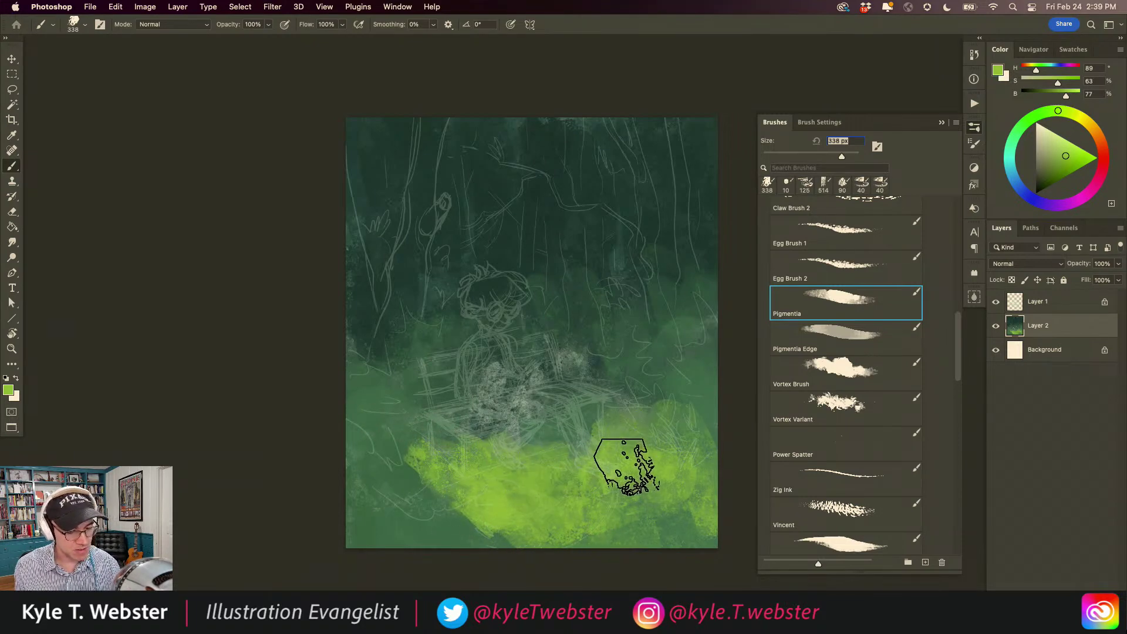
mouse_move(422, 472)
left_mouse_down()
mouse_move(423, 448)
mouse_move(407, 490)
mouse_move(372, 452)
mouse_move(372, 466)
mouse_move(440, 516)
mouse_move(402, 372)
mouse_move(440, 451)
mouse_move(414, 395)
mouse_move(411, 415)
mouse_move(491, 403)
mouse_move(604, 433)
mouse_move(566, 398)
mouse_move(675, 448)
mouse_move(367, 531)
left_mouse_up()
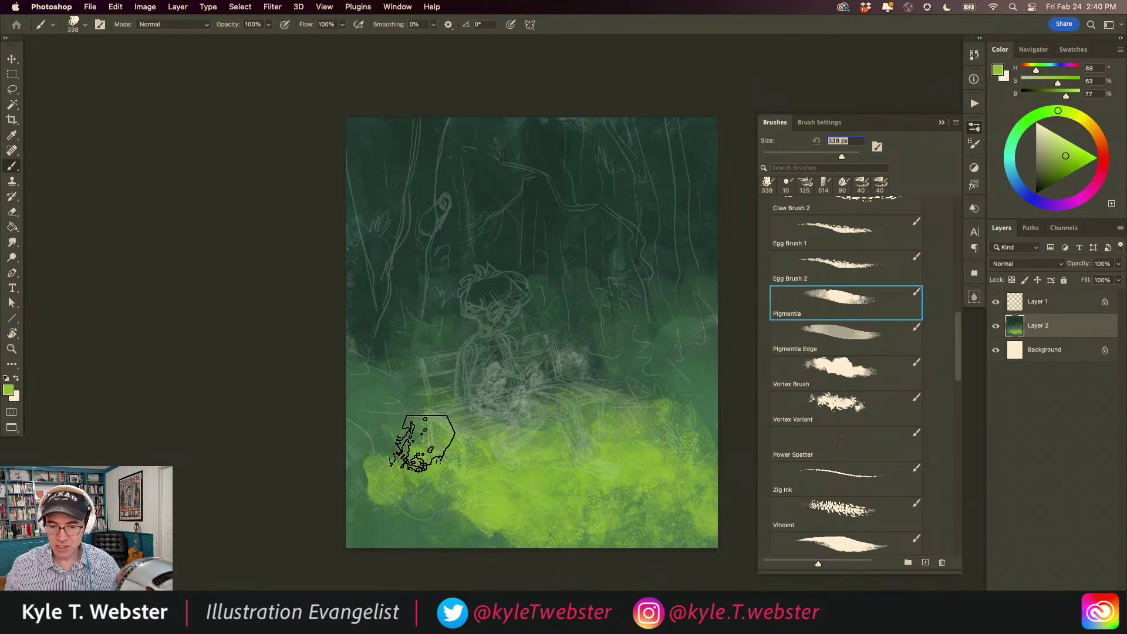
- Sample a darker forest green (H 151, S 49, B 32) and paint it over the lime patch's lower right edge
left_click(664, 162, "alt")
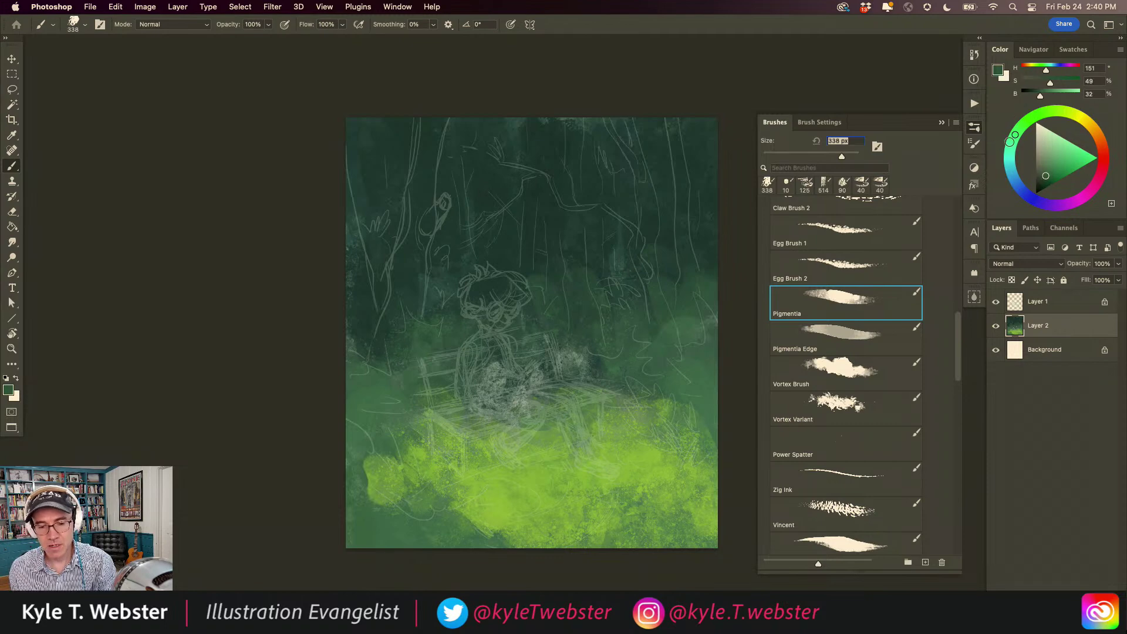
mouse_move(708, 502)
left_mouse_down()
mouse_move(681, 496)
mouse_move(664, 522)
mouse_move(627, 538)
mouse_move(672, 538)
mouse_move(712, 526)
mouse_move(708, 489)
mouse_move(605, 544)
mouse_move(531, 529)
mouse_move(583, 531)
mouse_move(694, 484)
mouse_move(635, 412)
mouse_move(642, 511)
mouse_move(709, 483)
mouse_move(678, 501)
mouse_move(675, 526)
mouse_move(636, 547)
mouse_move(544, 555)
mouse_move(555, 580)
mouse_move(587, 542)
mouse_move(607, 479)
mouse_move(609, 530)
mouse_move(633, 475)
mouse_move(666, 472)
mouse_move(638, 437)
mouse_move(633, 462)
mouse_move(650, 474)
mouse_move(698, 449)
mouse_move(628, 458)
left_mouse_up()
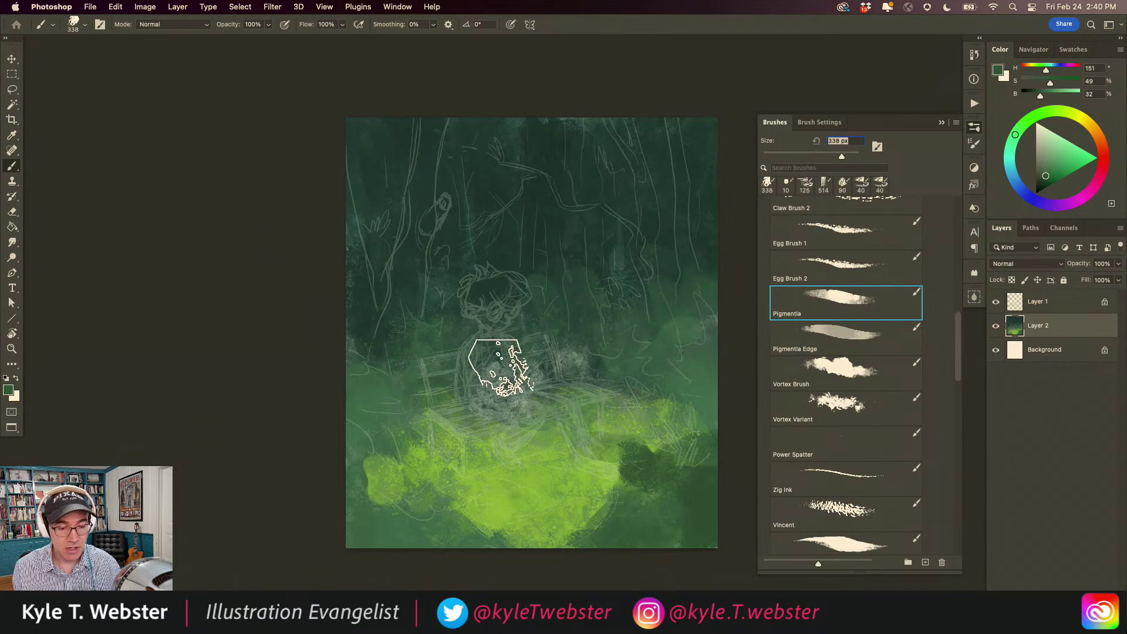
- Look through the brush list, keep the Pigmentia brush, and reduce its size to 150 px
scroll(856, 361, "down", 6)
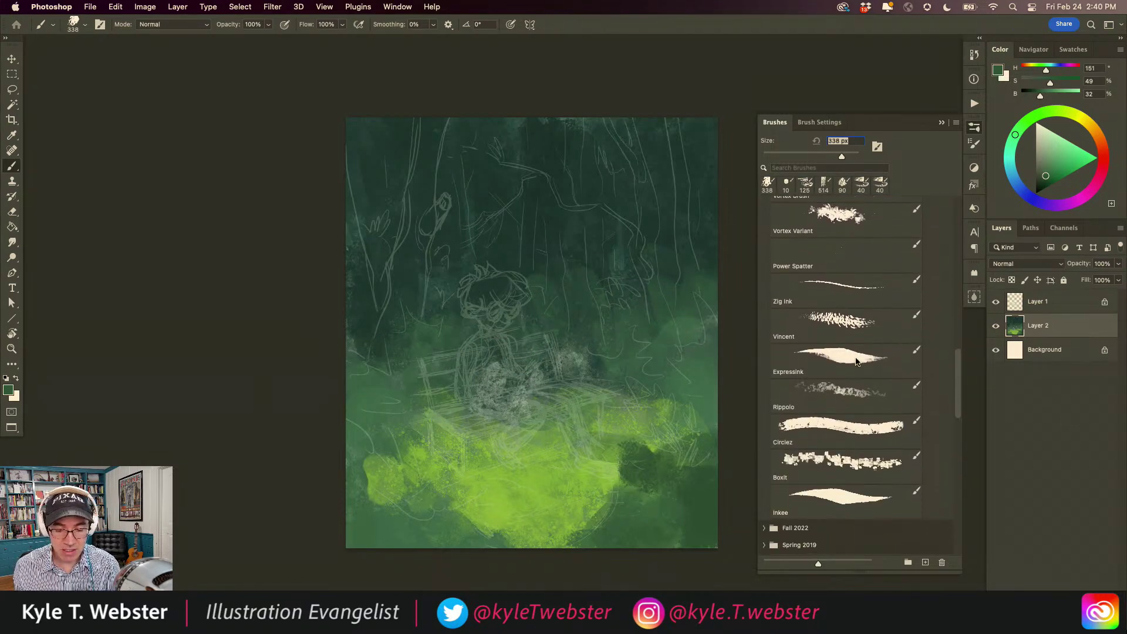
scroll(856, 361, "up", 9)
scroll(770, 302, "up", 7)
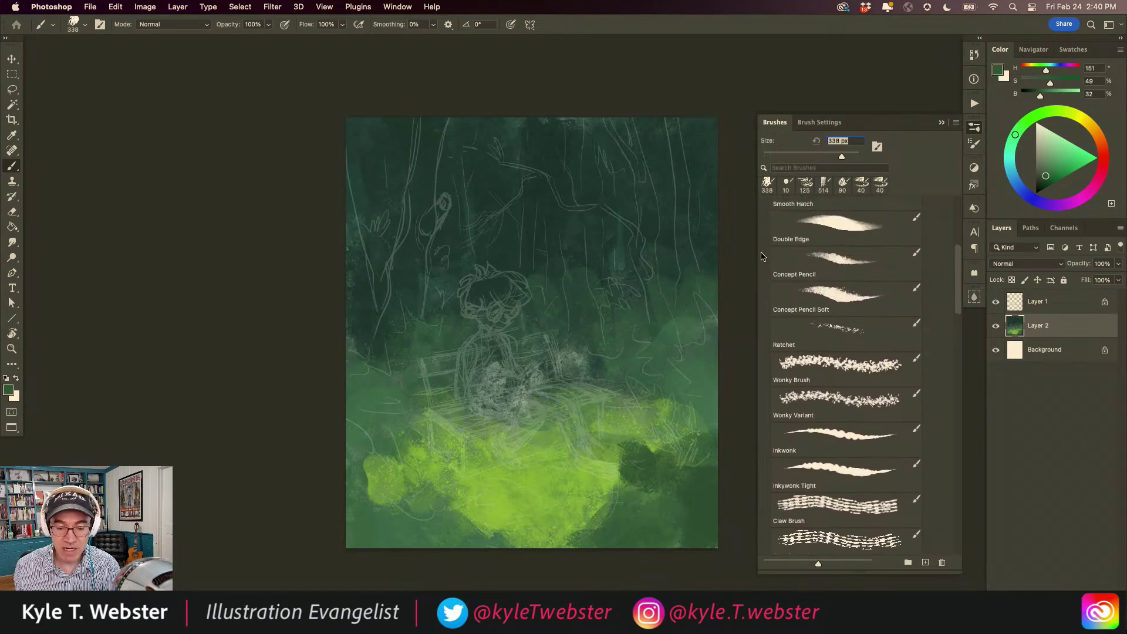
scroll(761, 259, "up", 3)
scroll(763, 264, "down", 4)
scroll(763, 265, "down", 7)
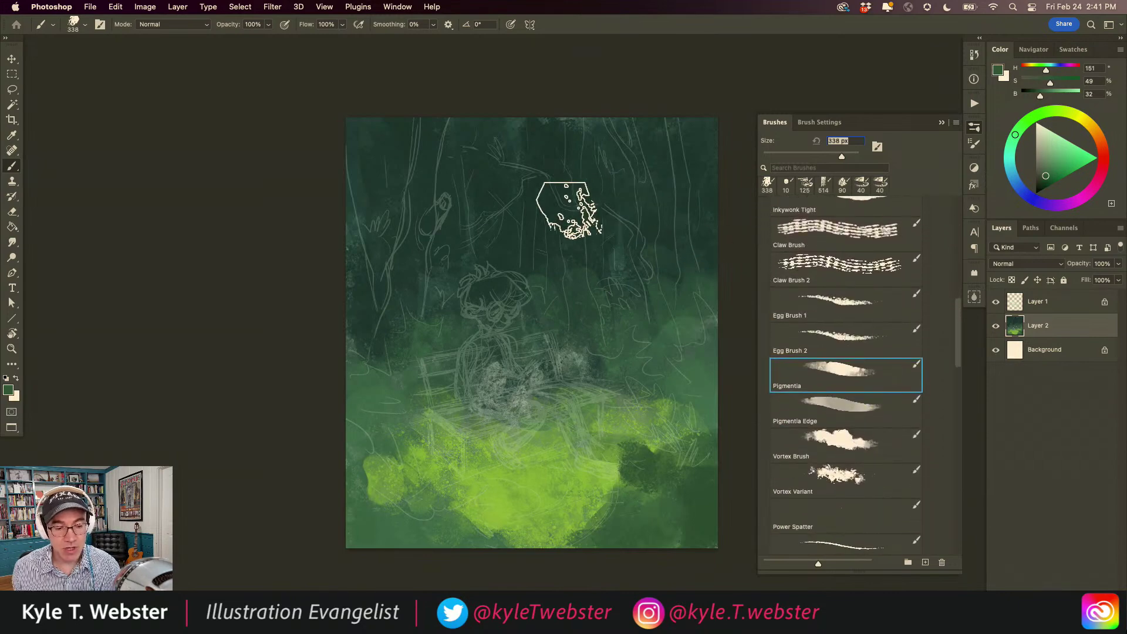
key("bracketleft")
key("bracketleft")
key("bracketleft")
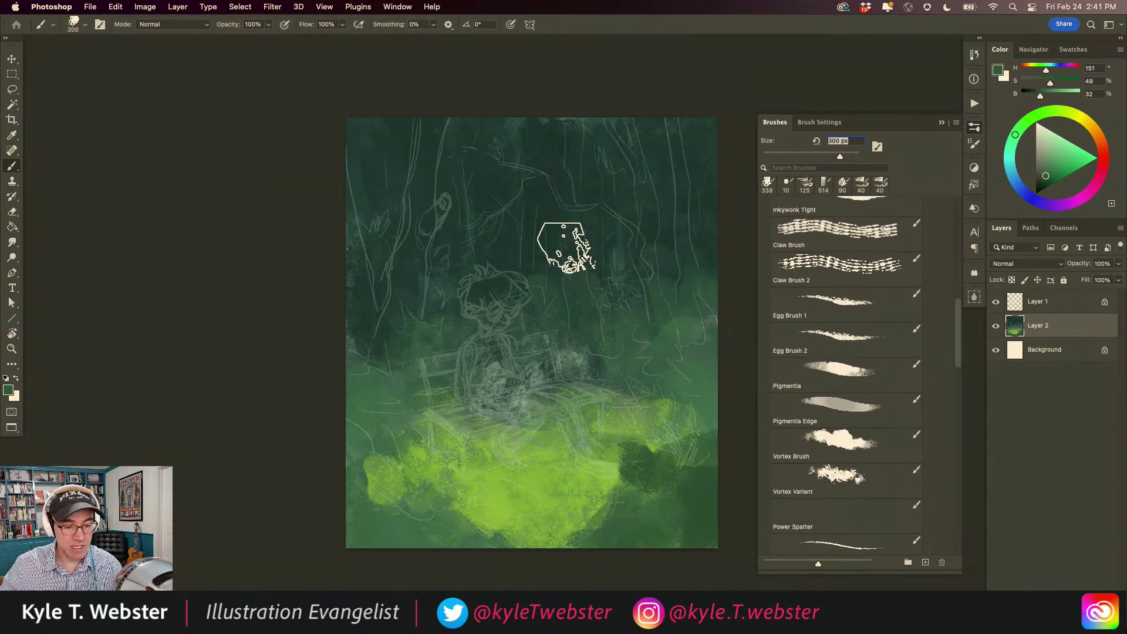
key("bracketleft")
key("bracketleft")
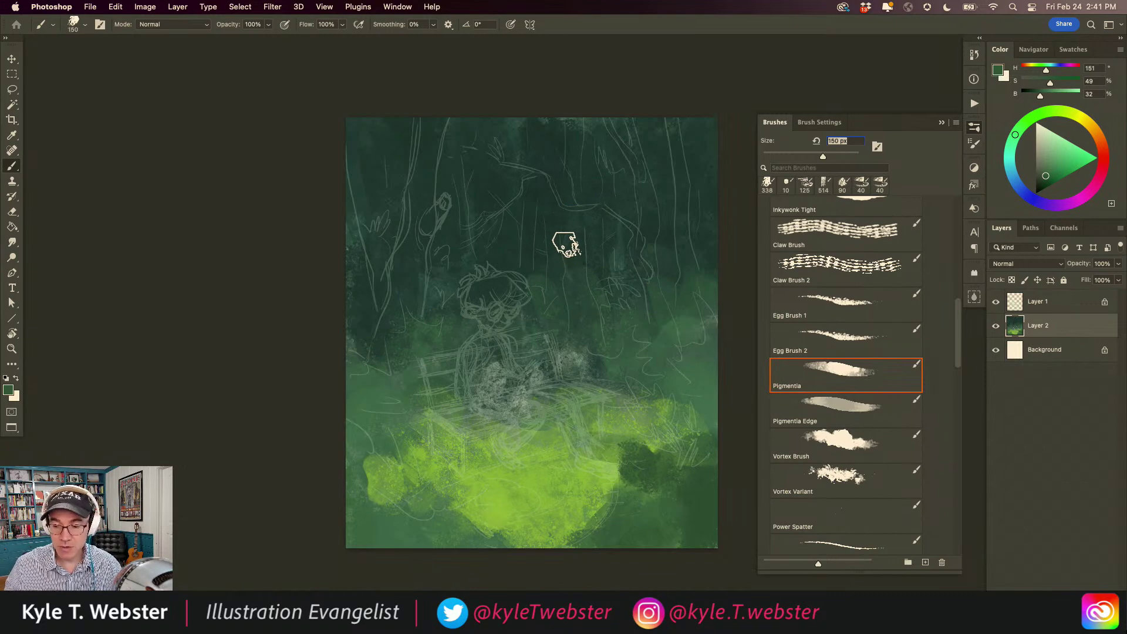
scroll(536, 313, "up", 2)
scroll(470, 341, "down", 2)
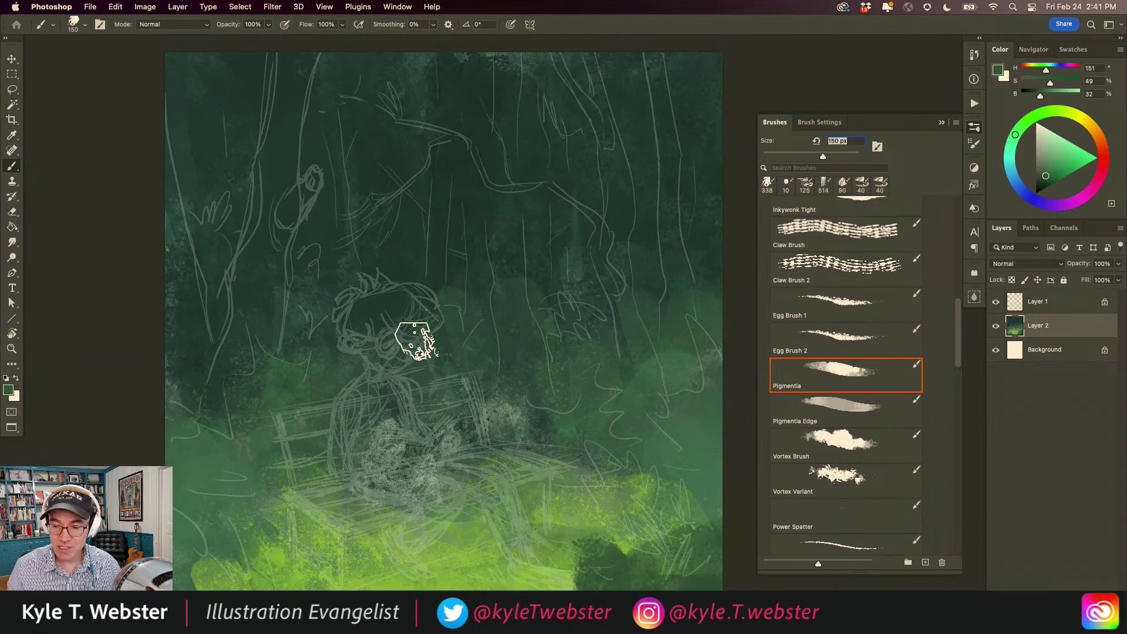
left_click_drag(309, 395, 334, 397)
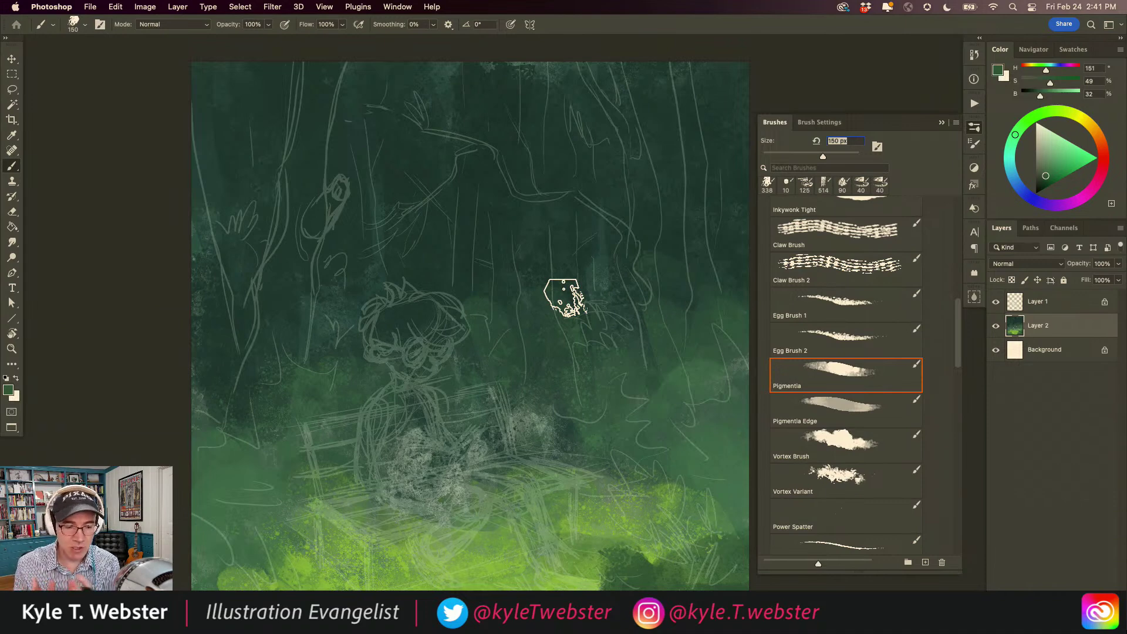
left_click_drag(509, 302, 430, 309)
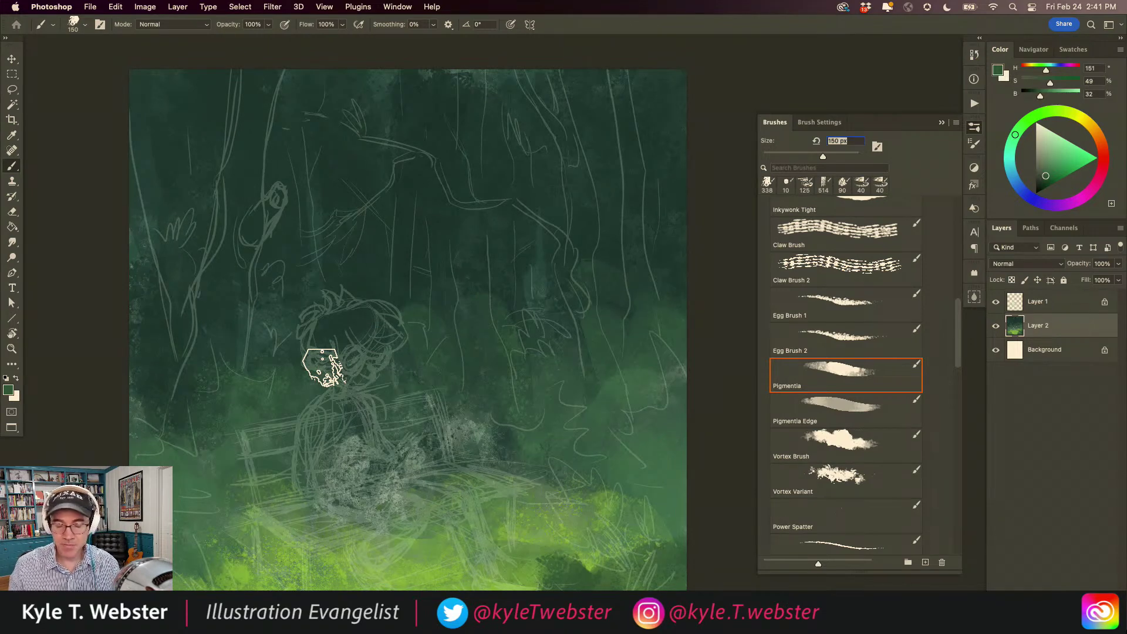
left_click_drag(276, 432, 365, 428)
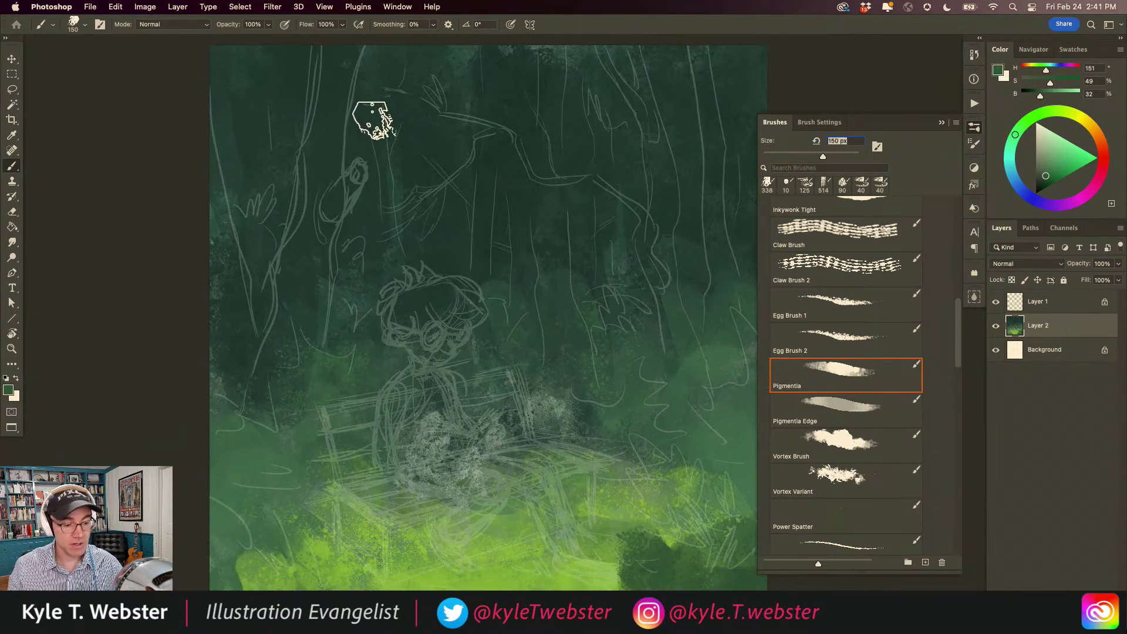
scroll(338, 337, "right", 3)
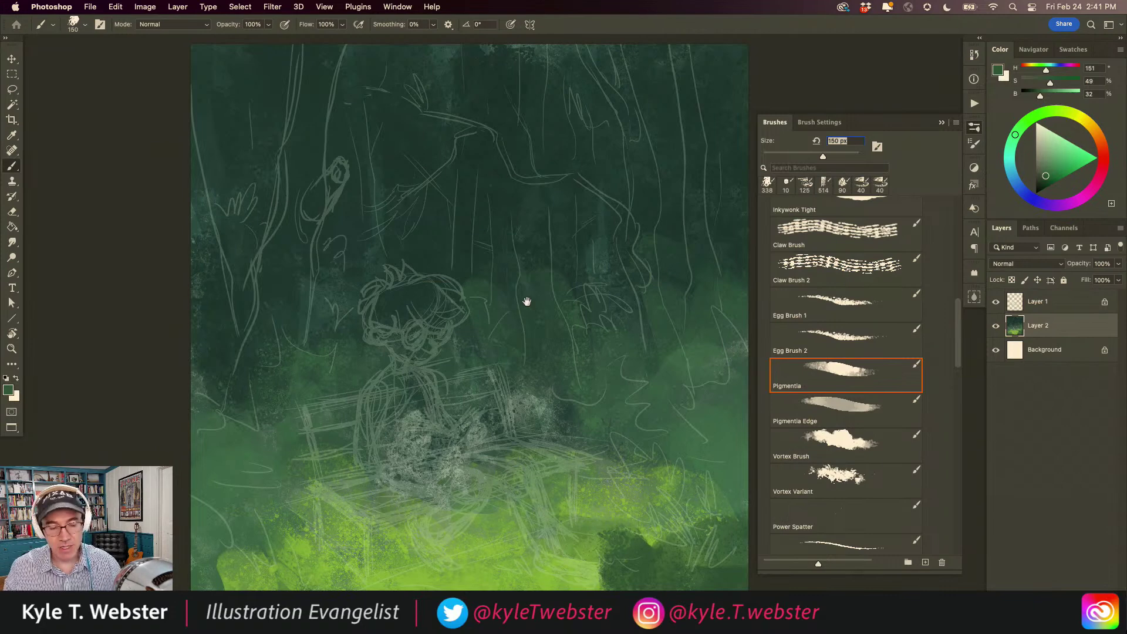
left_click_drag(555, 296, 546, 324)
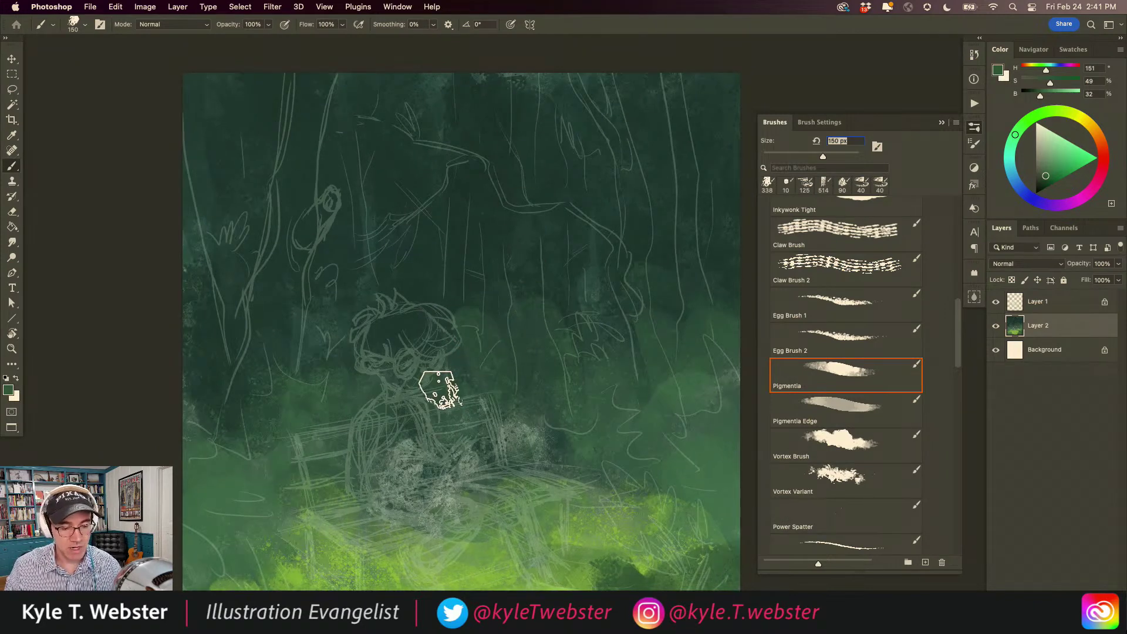
- Hide the sketch on Layer 1 and add a new empty layer directly above Layer 2
left_click(995, 302)
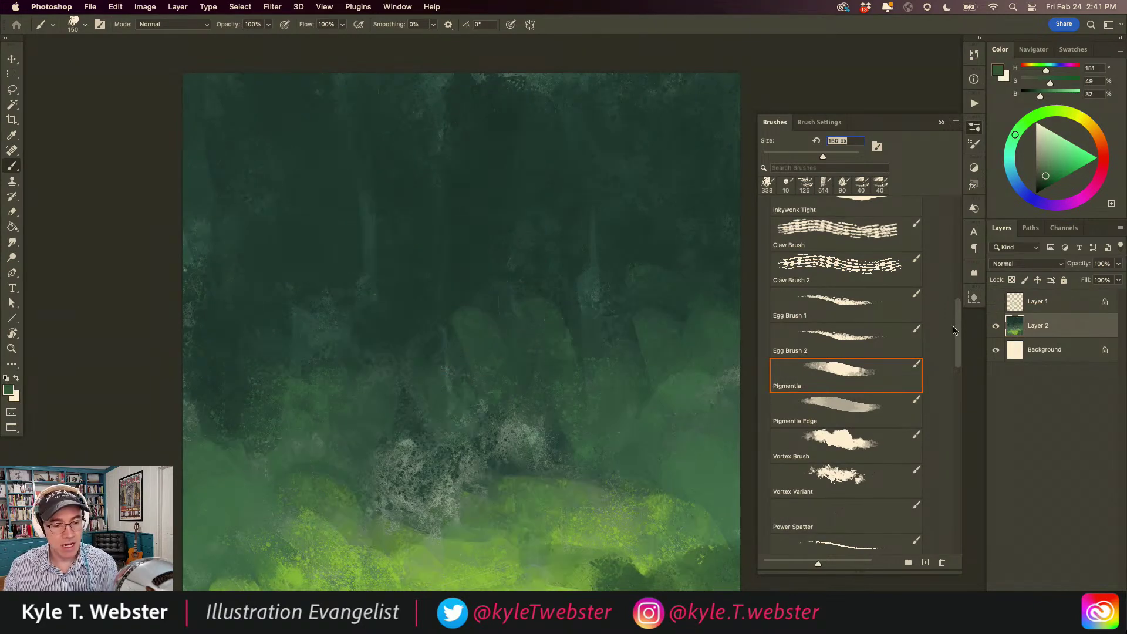
key("super+minus")
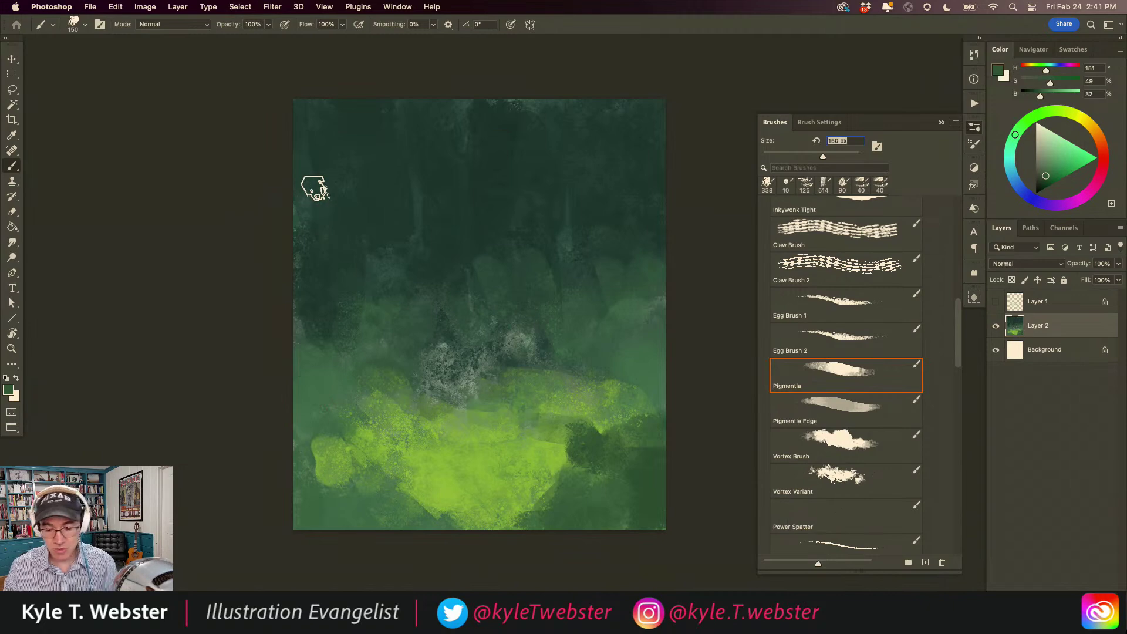
key("super+shift+alt+n")
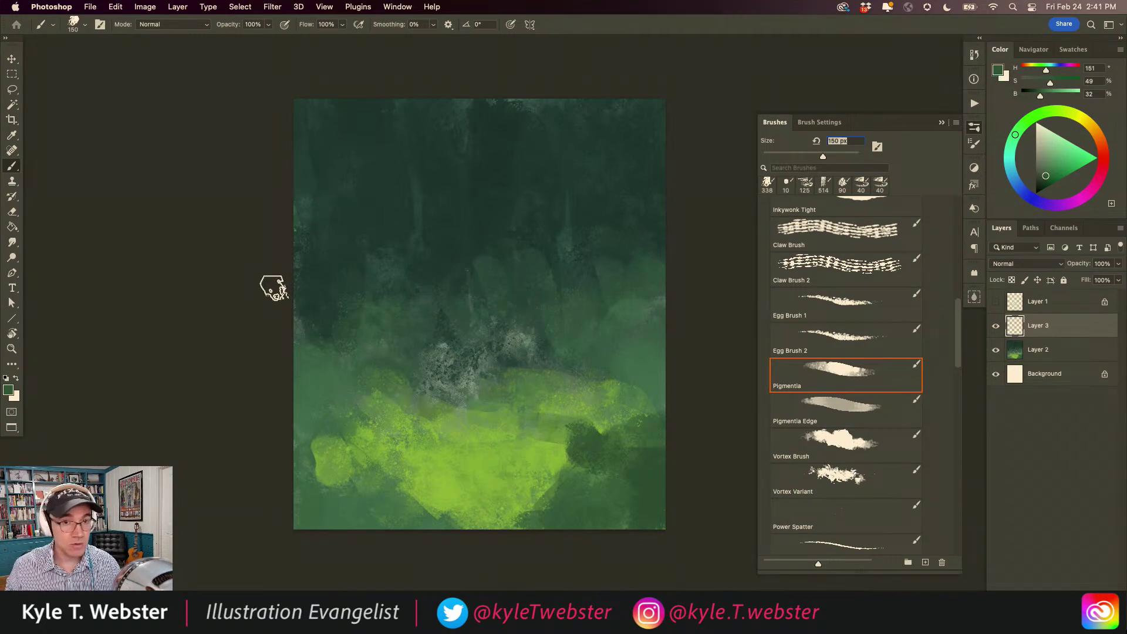
key("super+z")
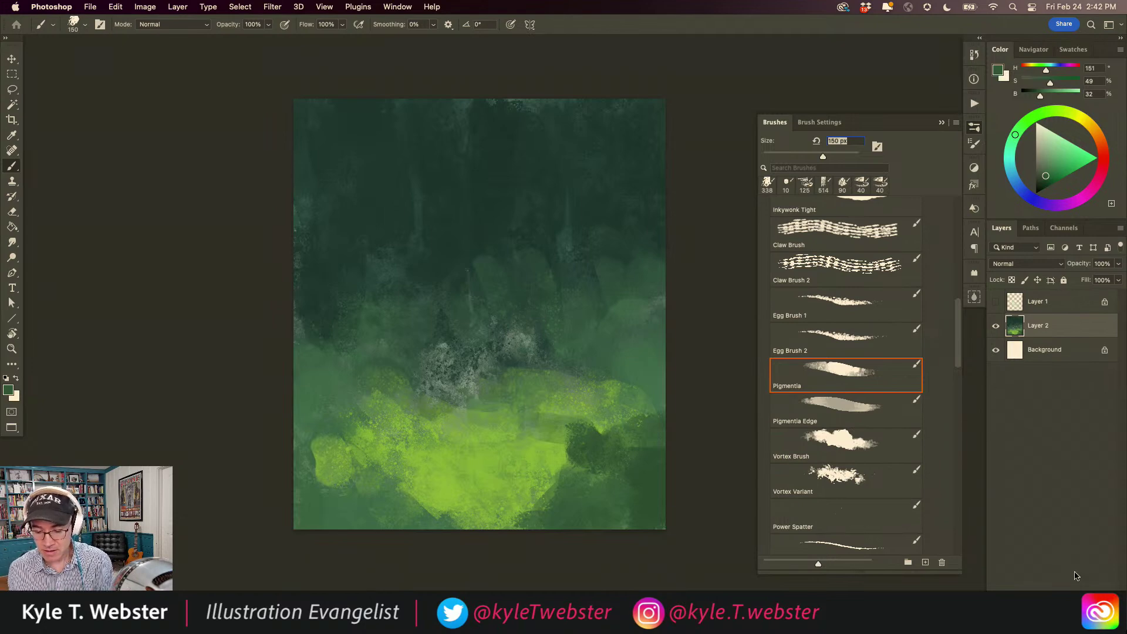
key("super+shift+alt+n")
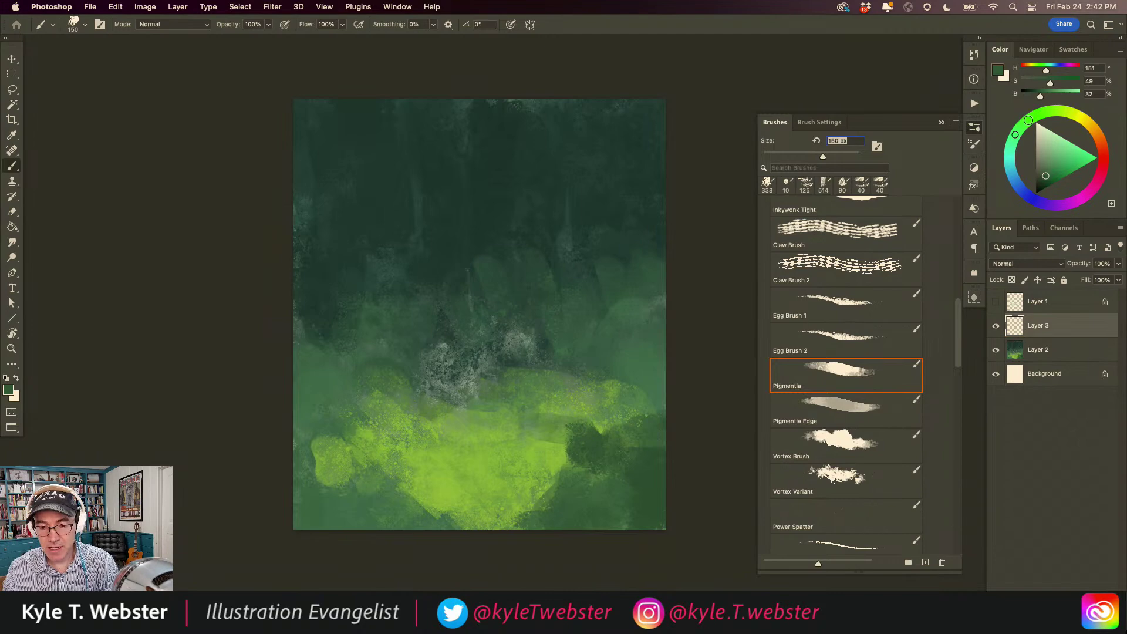
- Draw a vertical gradient in very dark green (H 125, S 48, B 19) on Layer 3, fading from the treetops to mid-canvas
left_click_drag(1046, 176, 1043, 180)
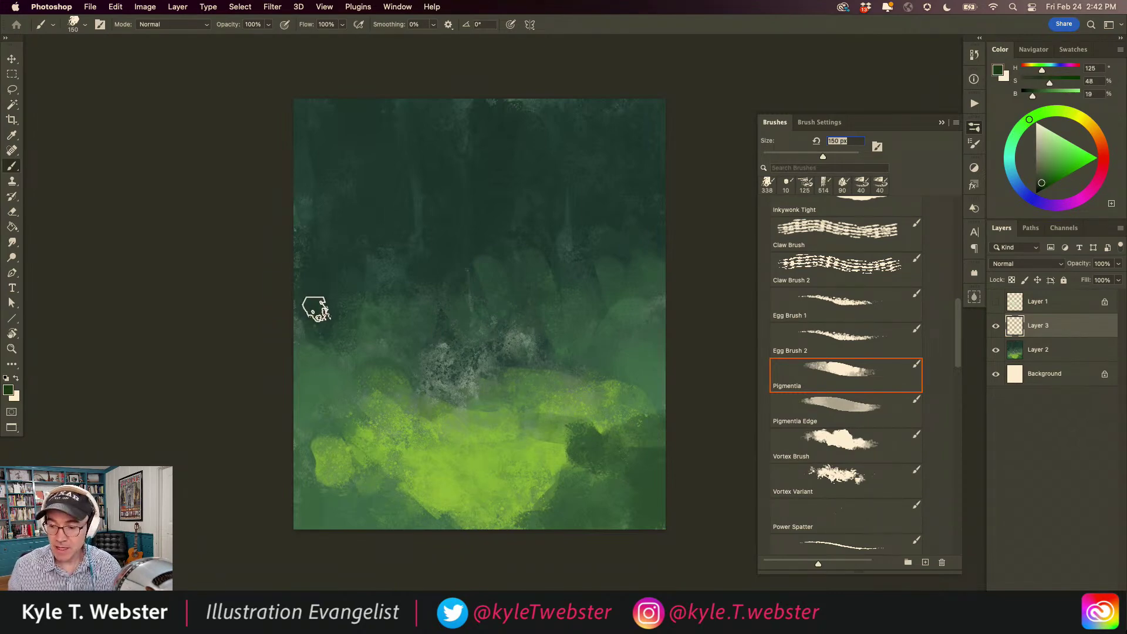
key("g")
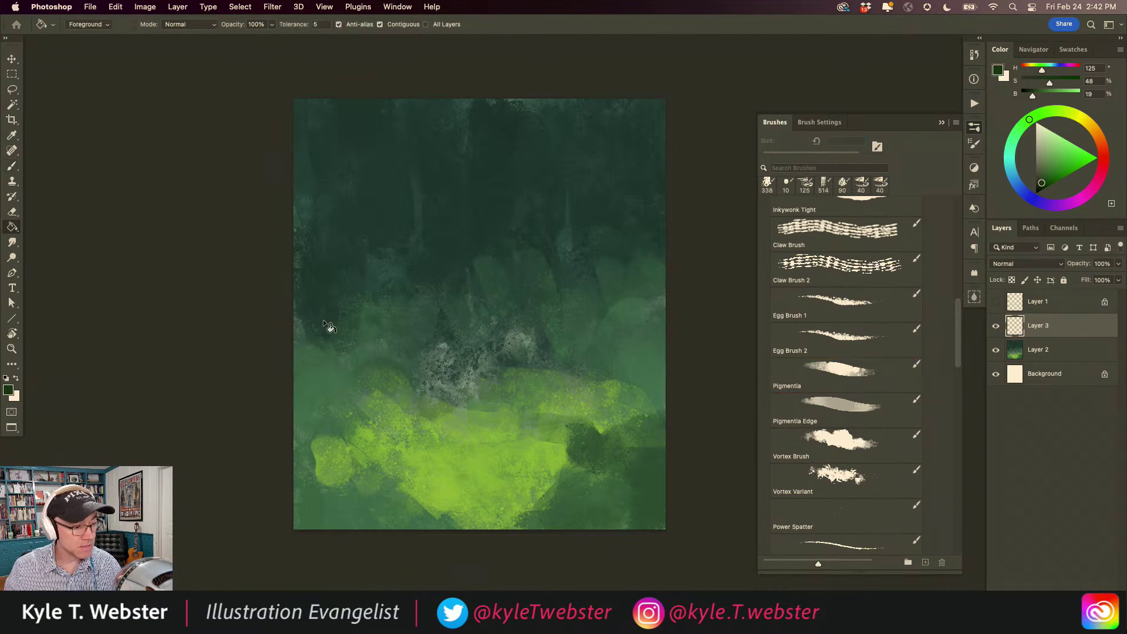
right_click(11, 225)
left_click(59, 226)
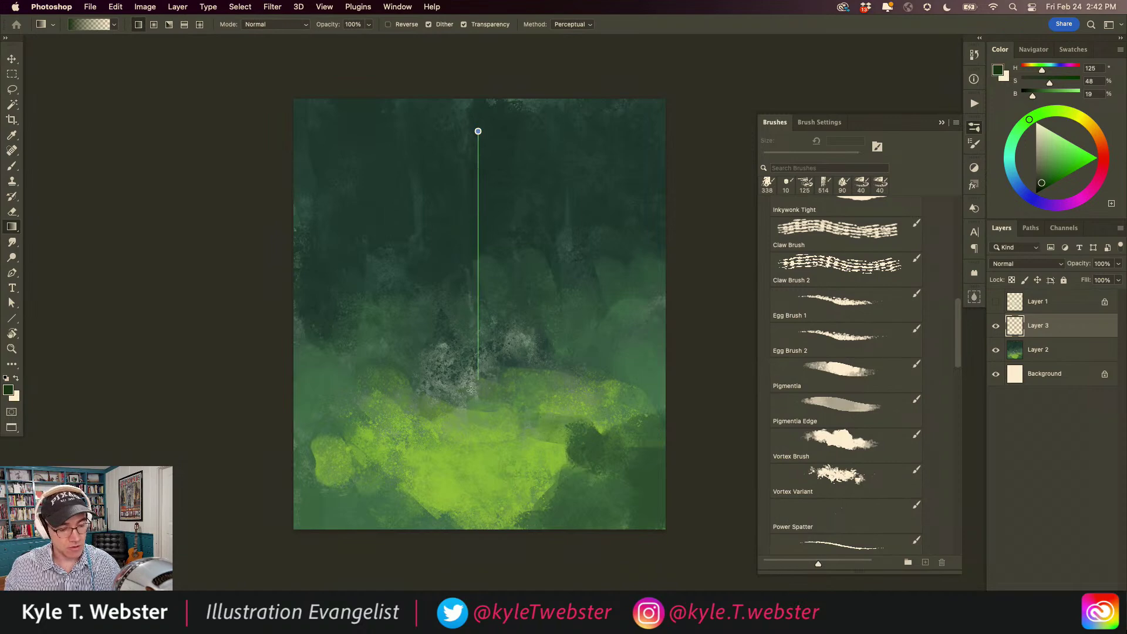
left_click_drag(472, 374, 471, 375)
- Set the gradient on Layer 3 to Multiply at 50% opacity and compare the forest with and without it
left_click(1027, 264)
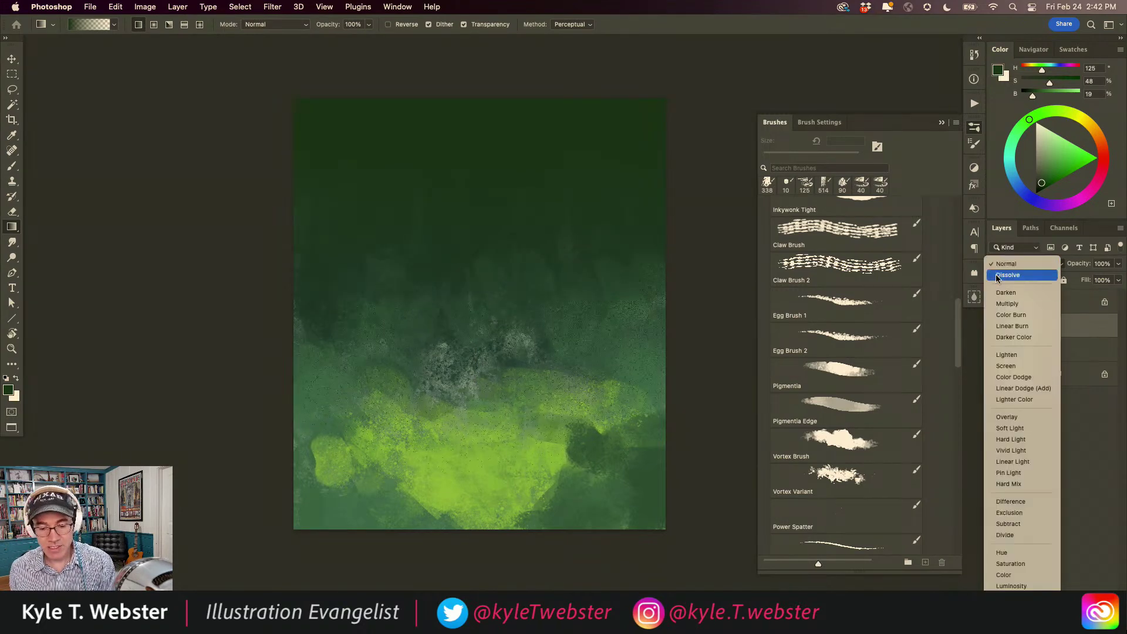
left_click(1010, 296)
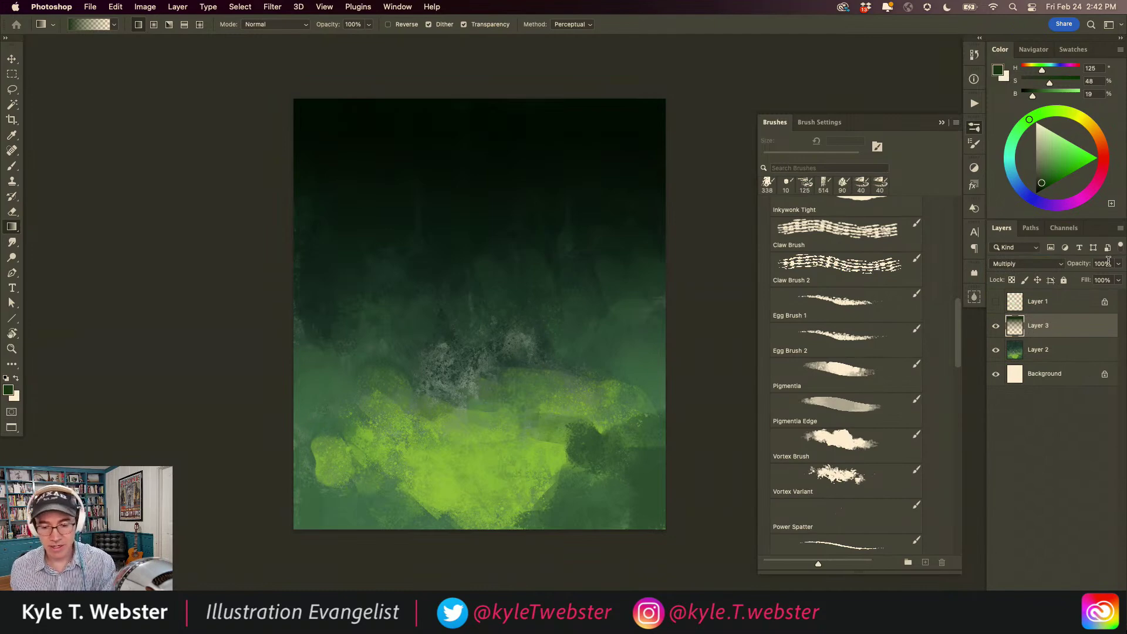
type("50")
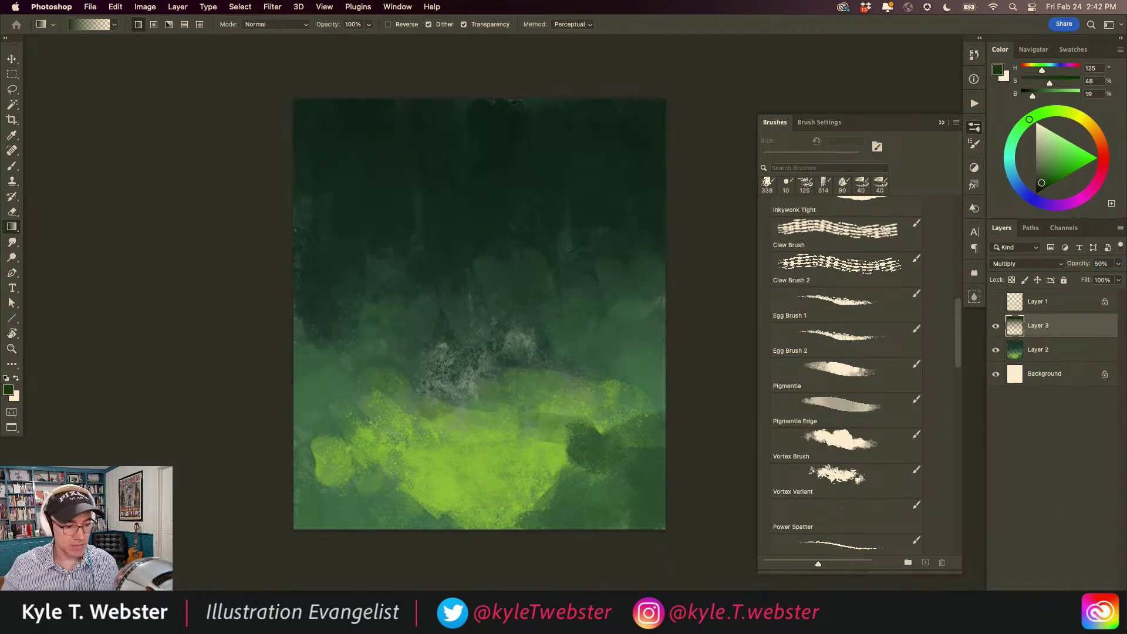
left_click(996, 326)
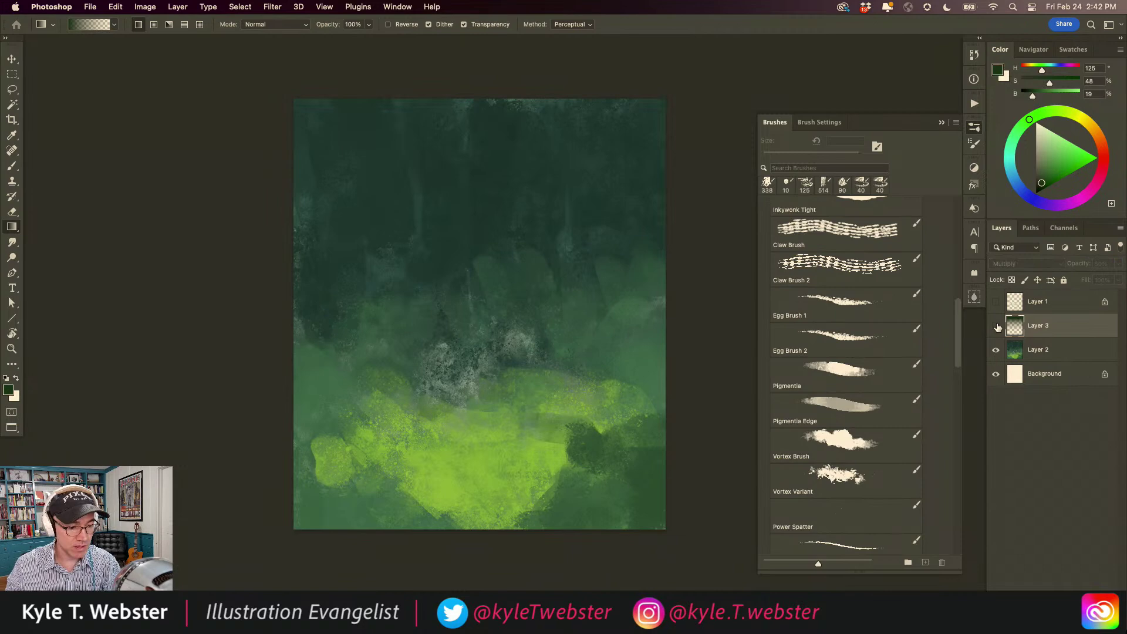
left_click(996, 327)
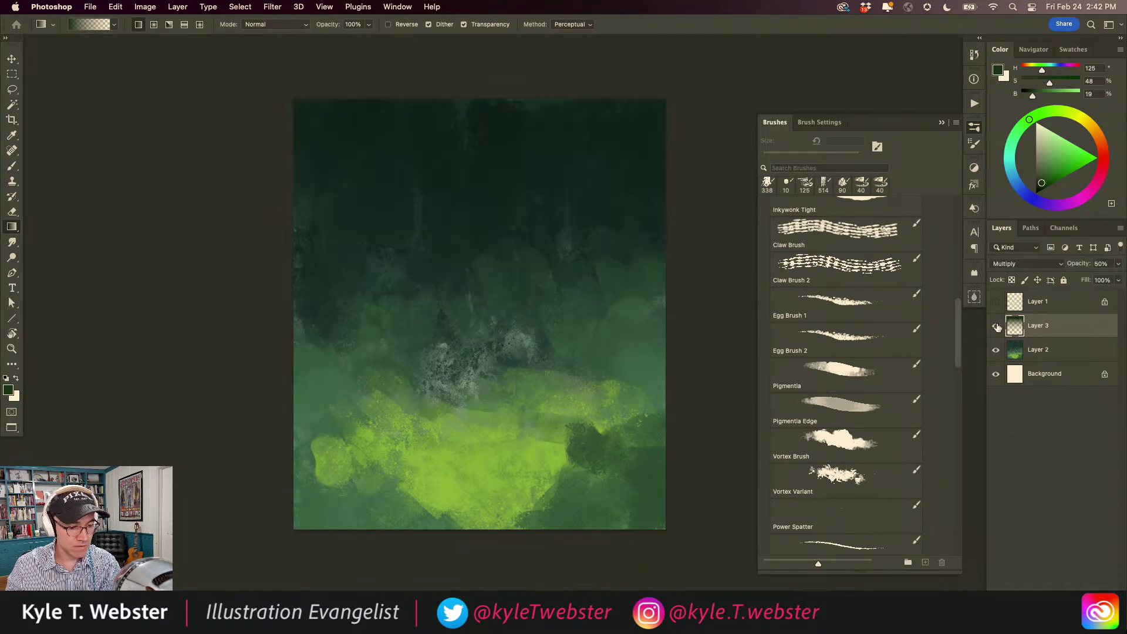
left_click(996, 327)
left_click(996, 328)
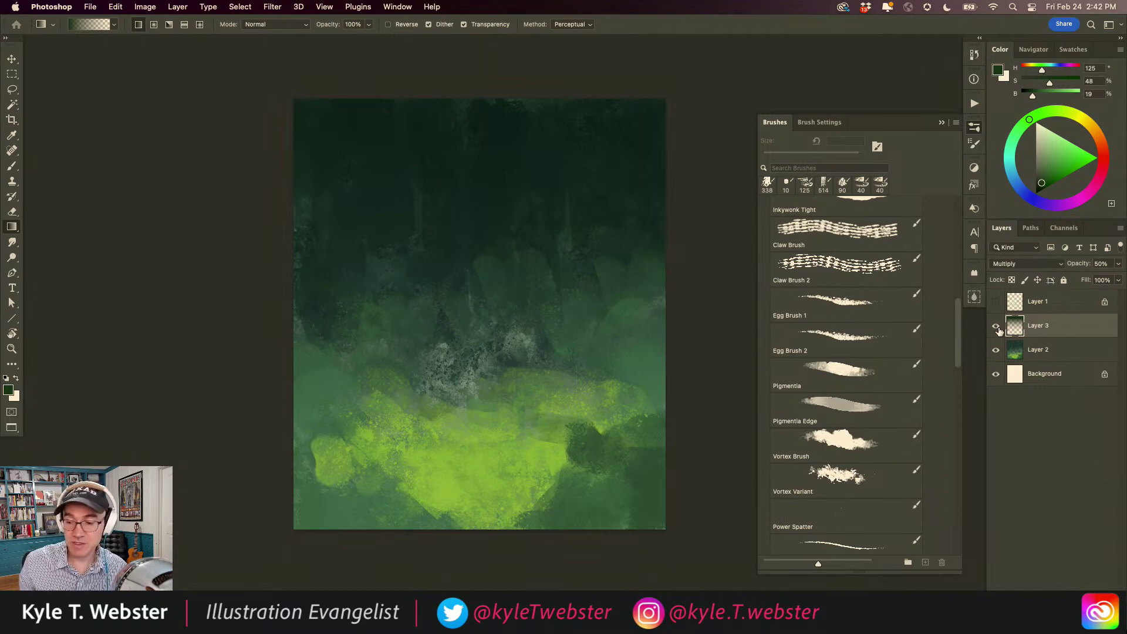
- Merge the multiplied gradient on Layer 3 with the painted forest on Layer 2 into one layer
key("b")
left_click(398, 278, "alt+super")
left_click(387, 303, "super")
left_click_drag(391, 303, 376, 310)
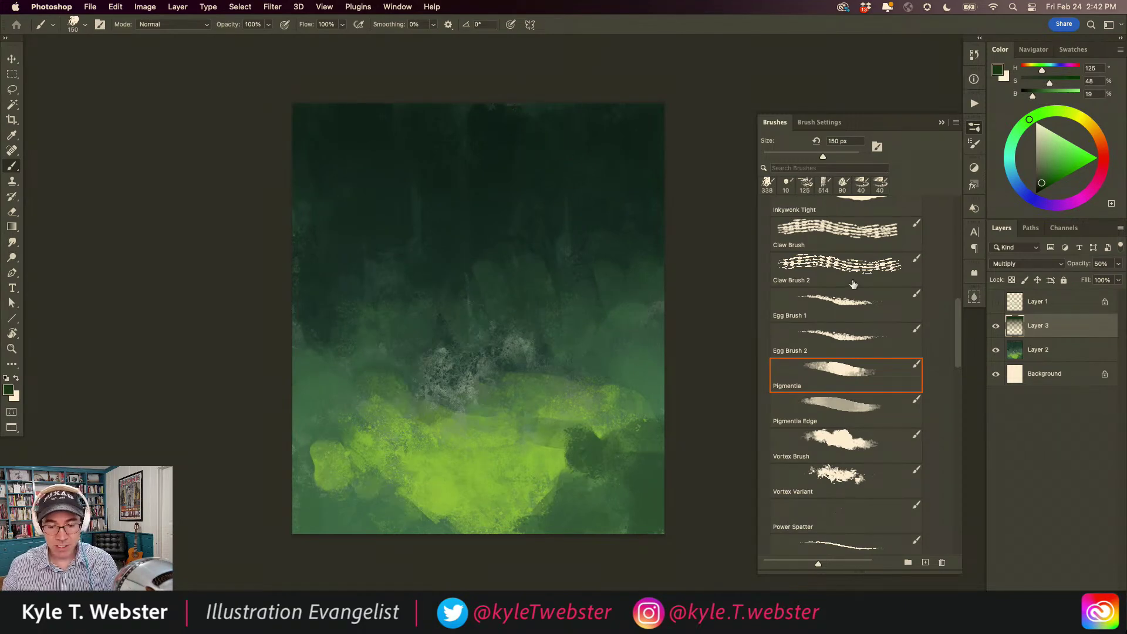
left_click(1011, 349, "shift")
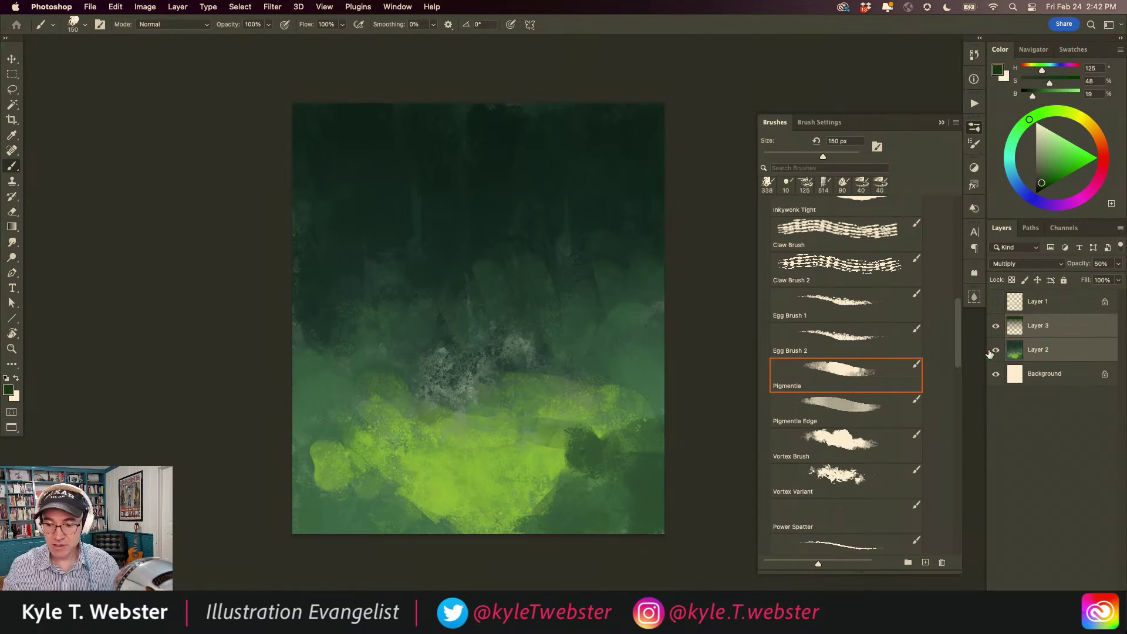
key("super+e")
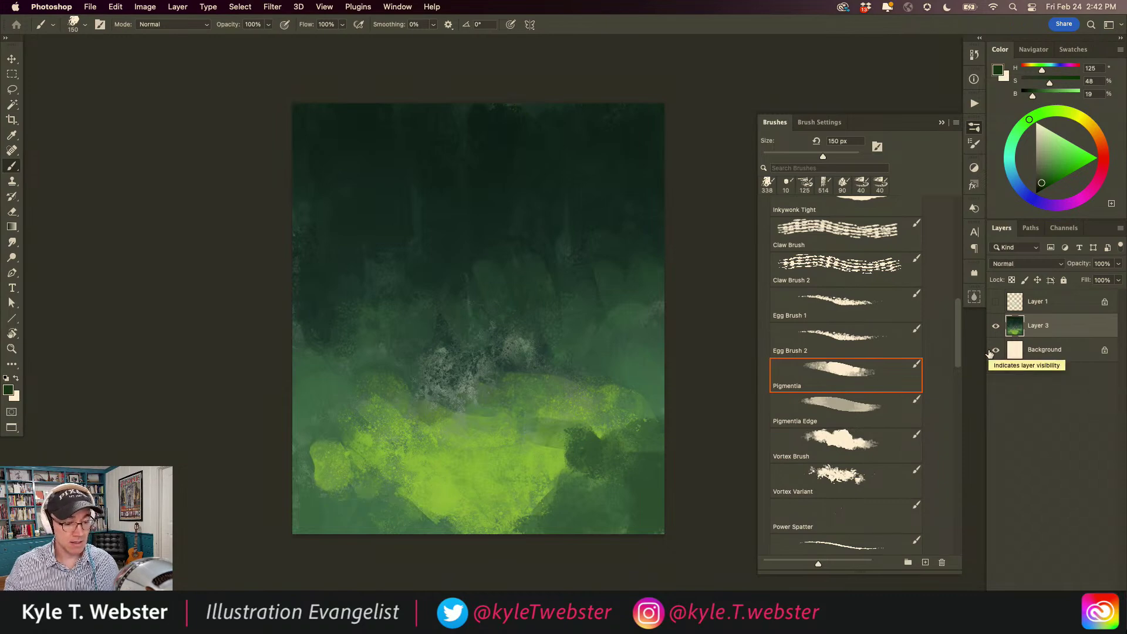
- Show the sketch on Layer 1 again and lower its opacity to 12%
left_click(453, 248, "super")
left_click(453, 248, "super")
mouse_move(403, 310)
left_mouse_down()
mouse_move(385, 393)
mouse_move(410, 311)
left_mouse_up()
left_click(386, 403, "alt")
left_click(386, 404, "alt")
left_click(996, 302)
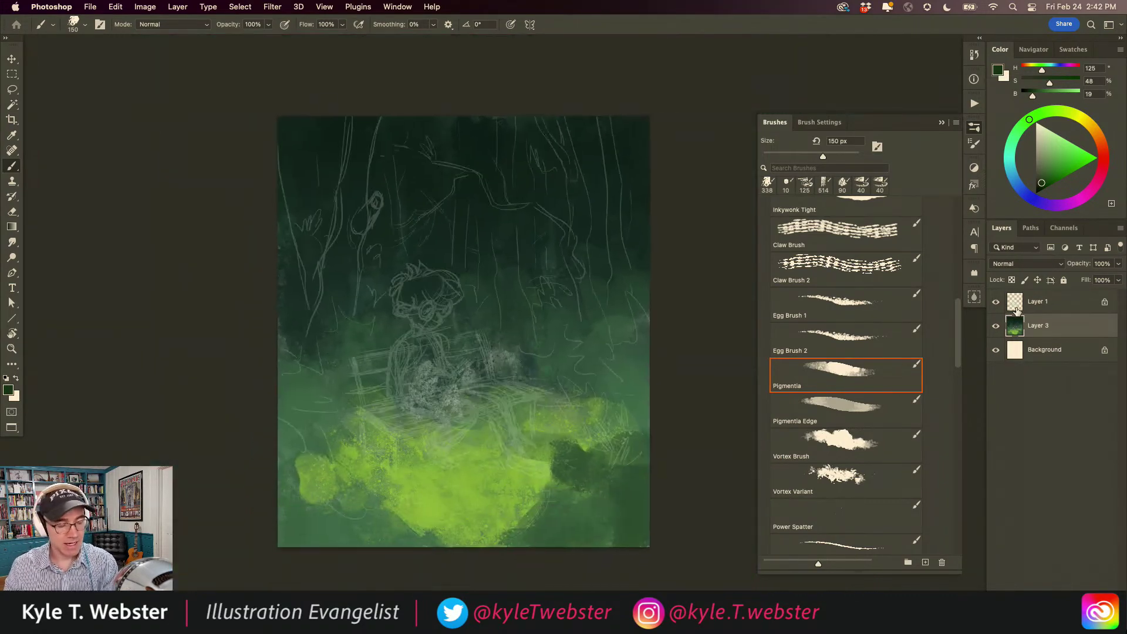
left_click(1018, 303)
left_click(1106, 265)
type("20")
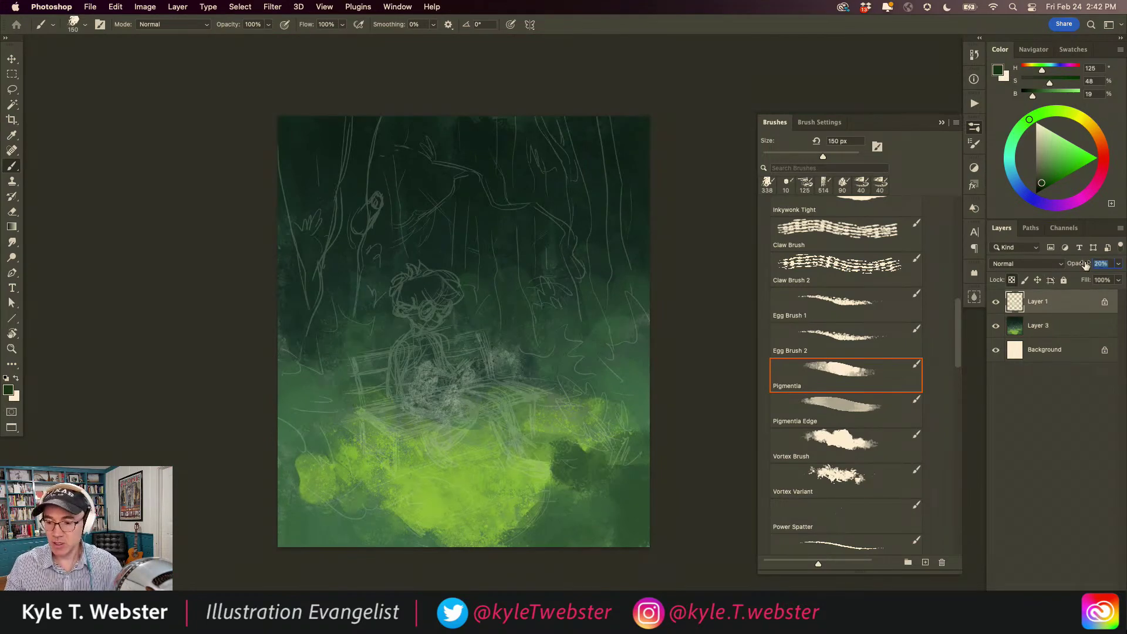
type("12")
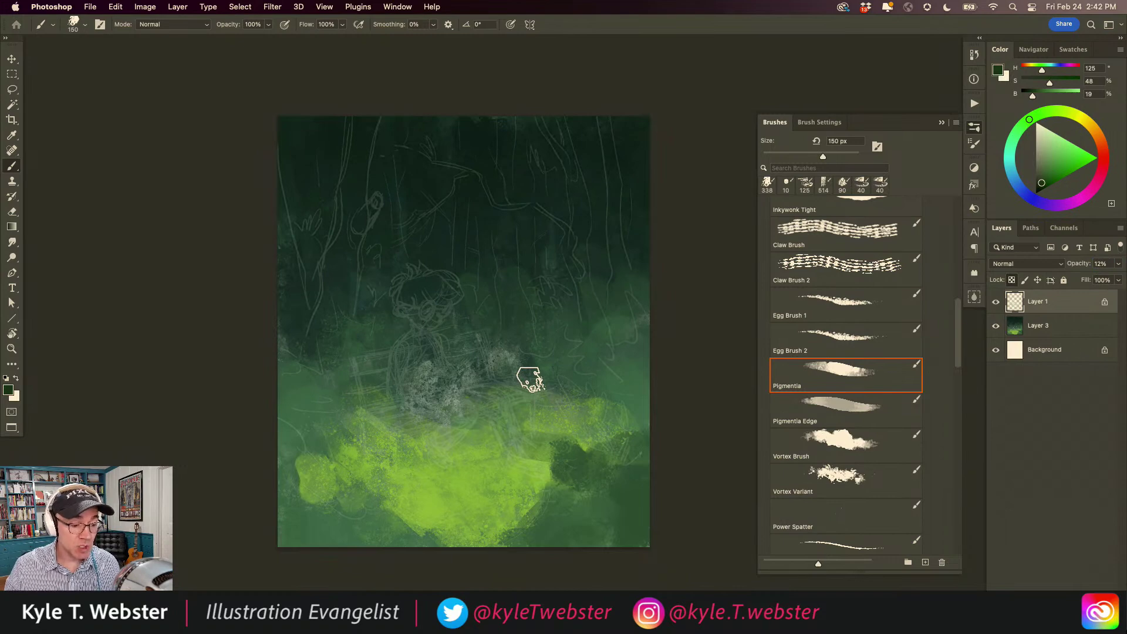
left_click(448, 251)
left_click_drag(415, 294, 473, 329)
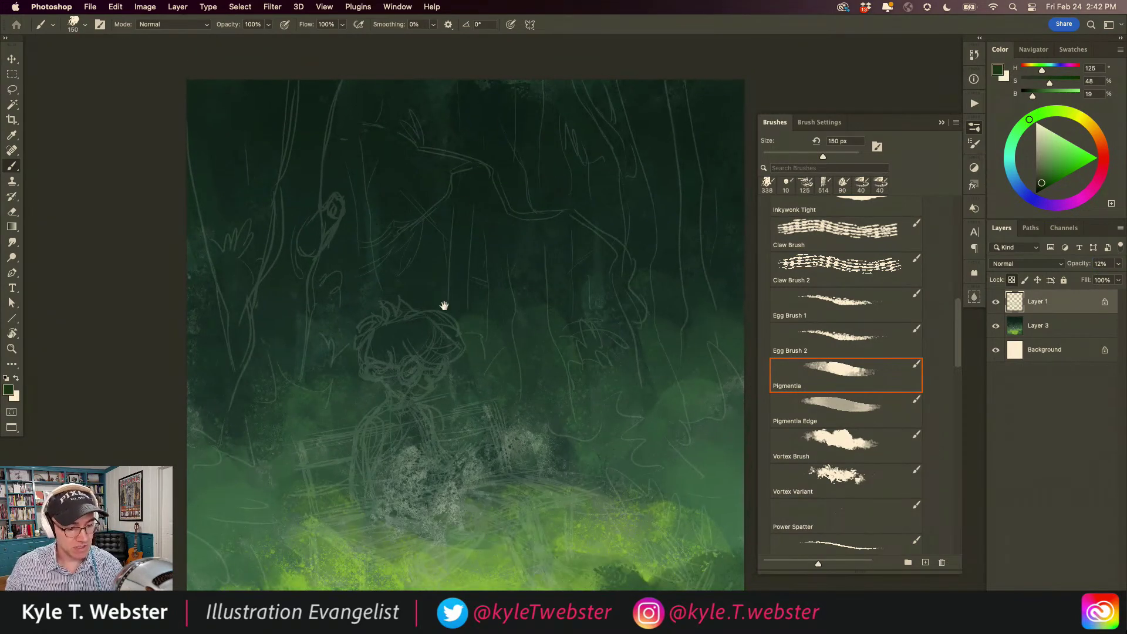
left_click_drag(448, 287, 450, 257)
key("super+minus")
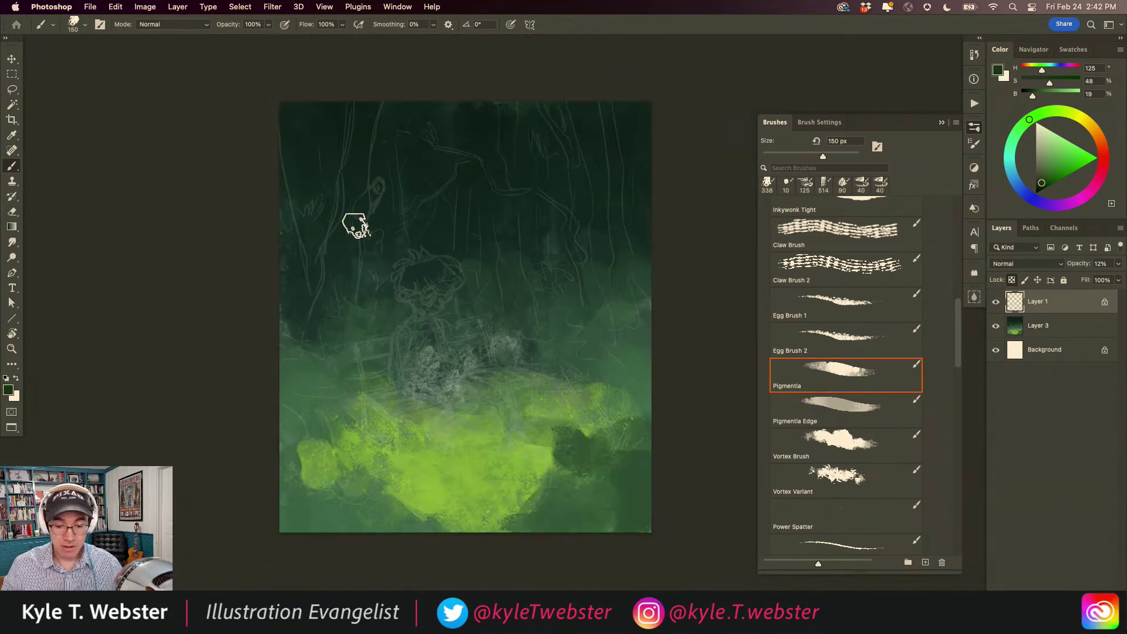
- On Layer 3, lasso a tall, narrow tree trunk from the canvas's upper edge down to the bench, just right of the boy's head
left_click(1014, 327)
scroll(382, 327, "up", 3)
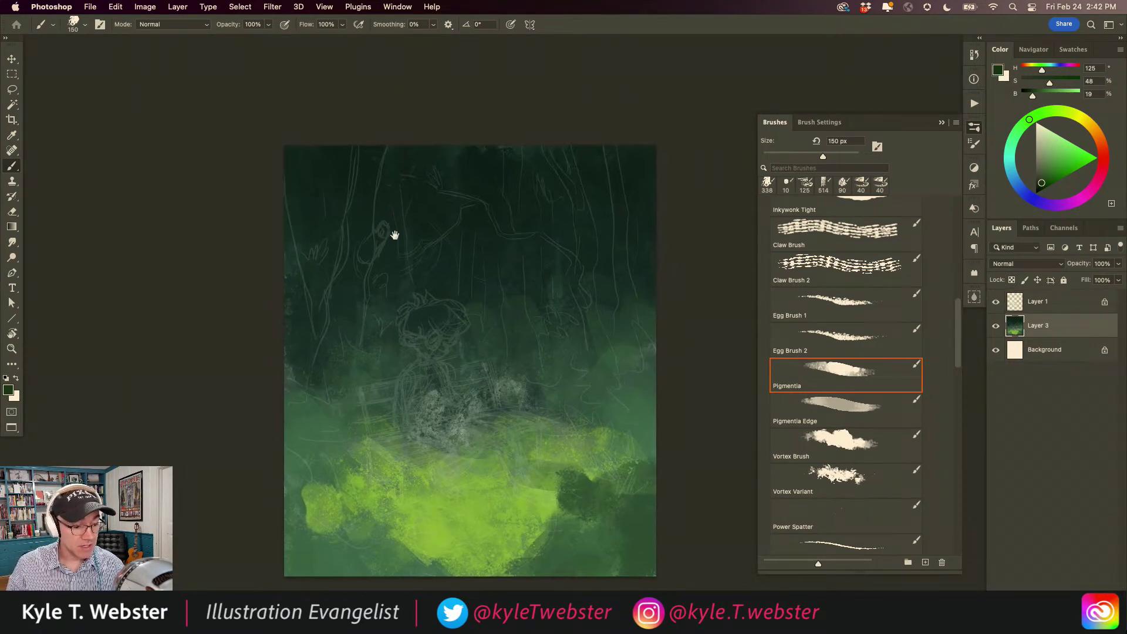
left_click(413, 320)
mouse_move(416, 318)
left_mouse_down()
mouse_move(390, 357)
mouse_move(407, 369)
left_mouse_up()
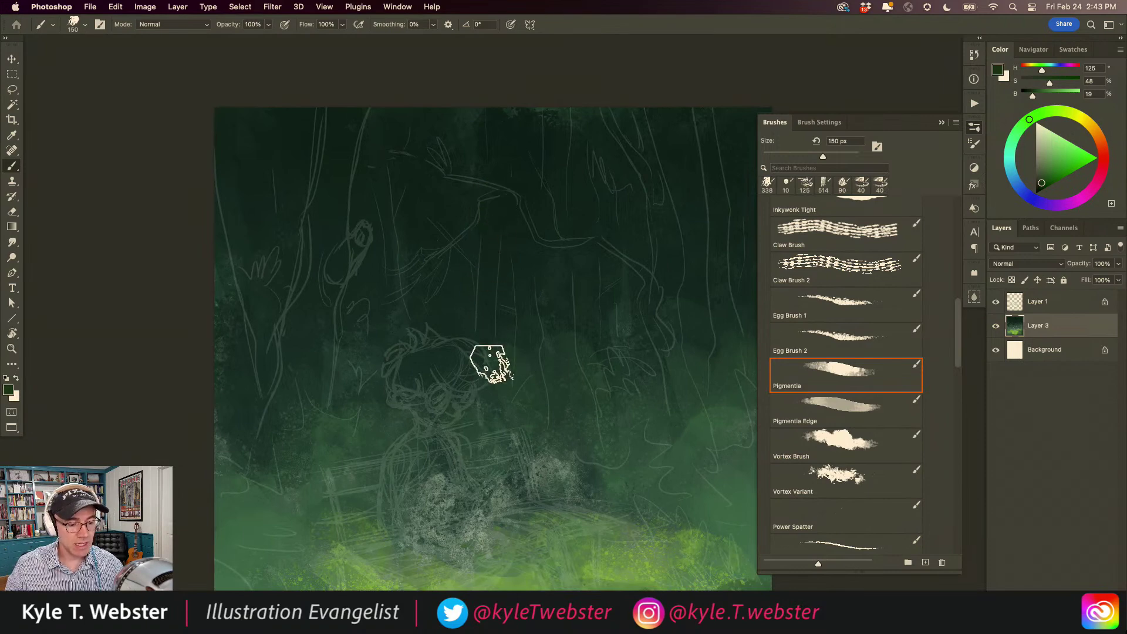
left_click_drag(486, 387, 478, 329)
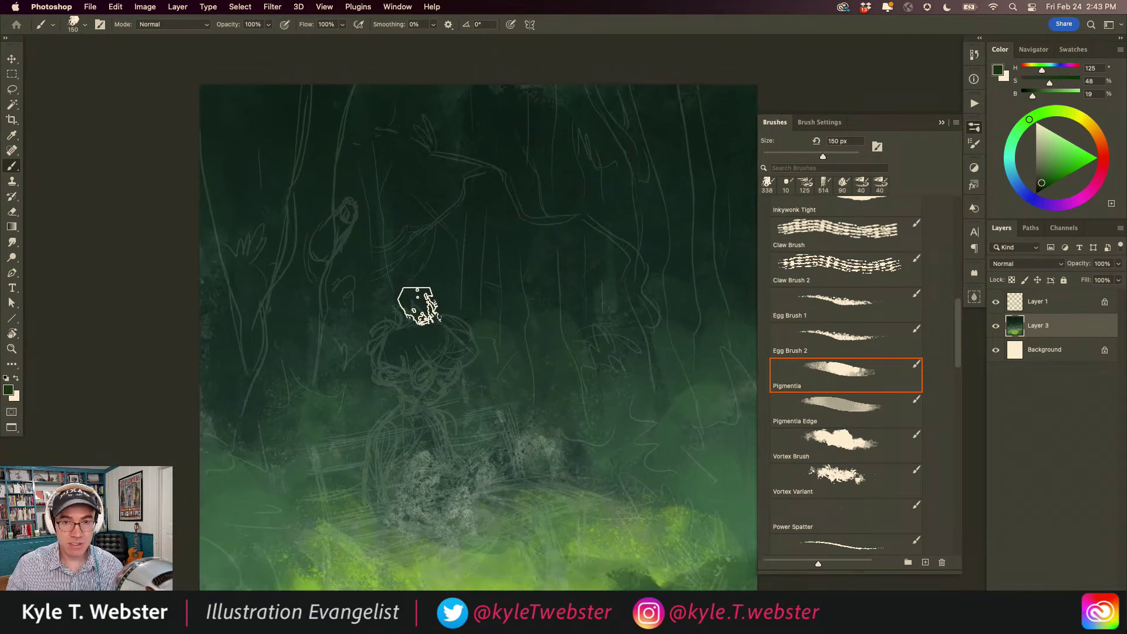
key("l")
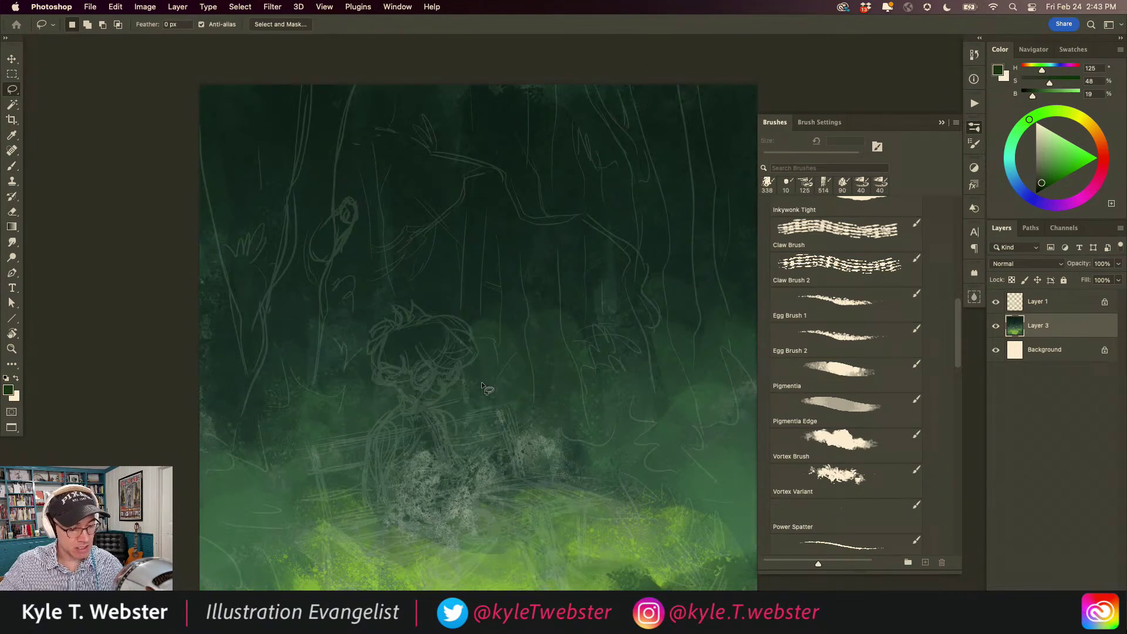
left_click_drag(481, 382, 480, 310)
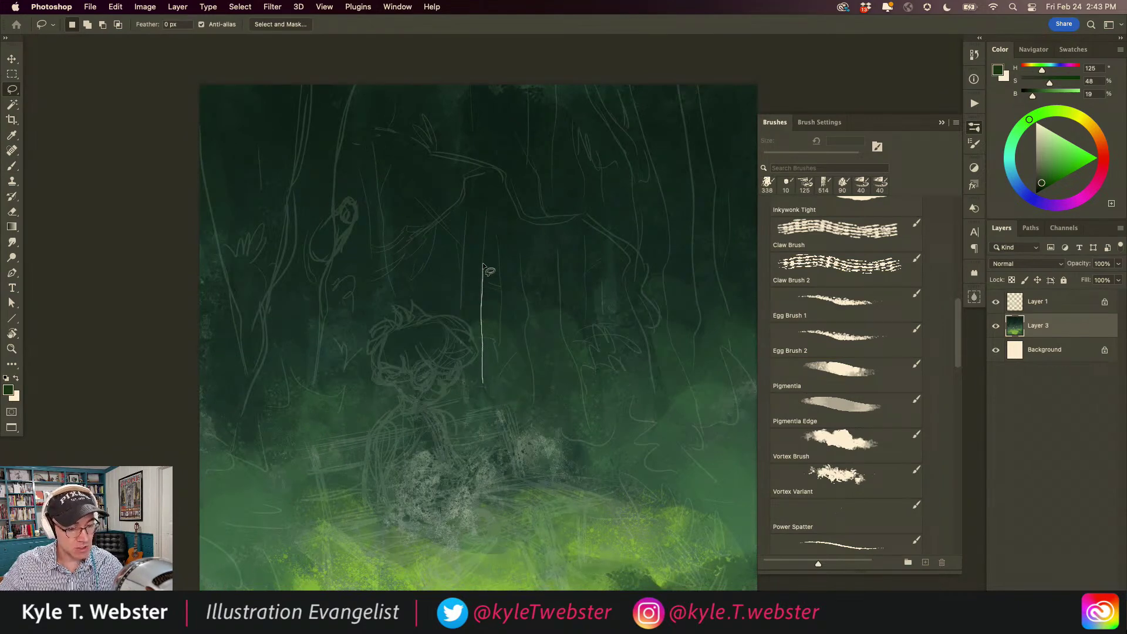
left_click_drag(490, 187, 490, 116)
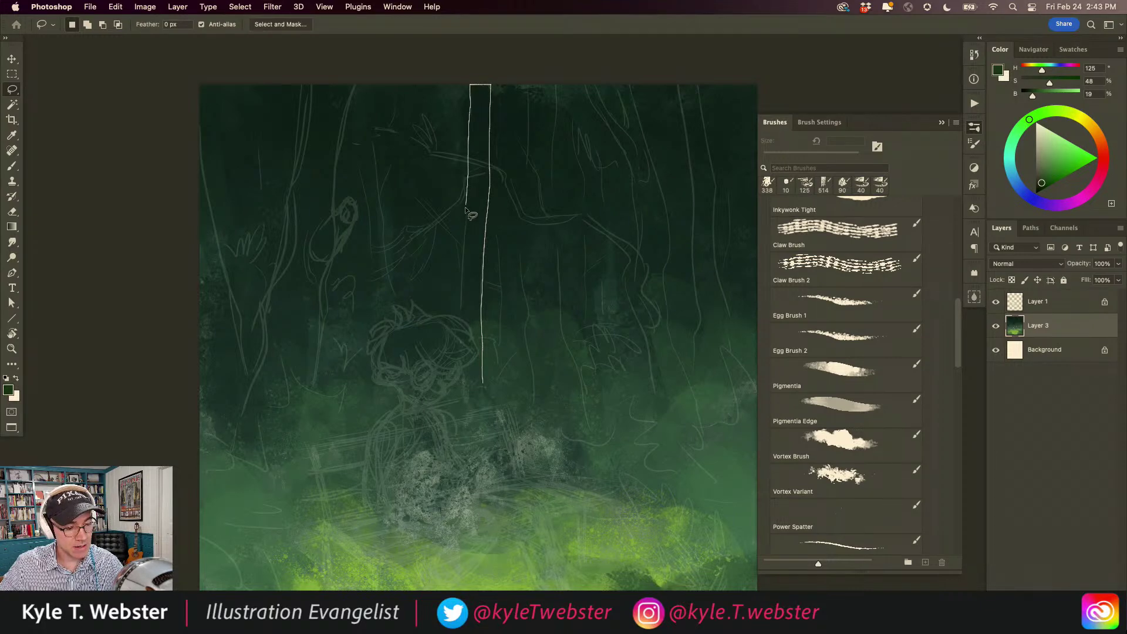
left_click_drag(456, 351, 453, 420)
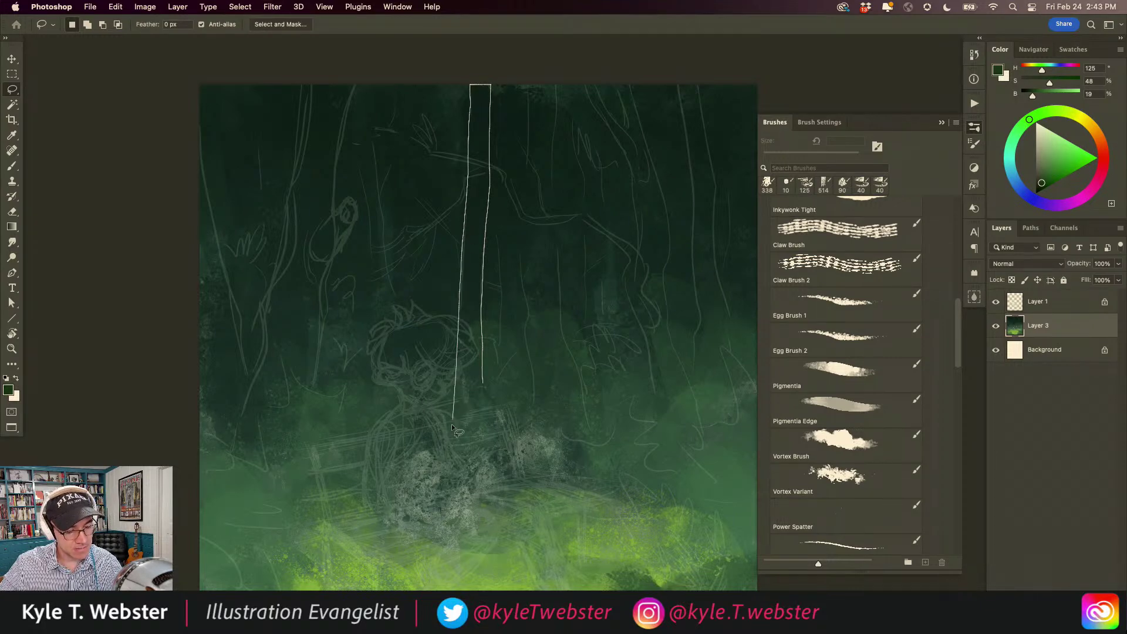
left_click_drag(486, 458, 491, 456)
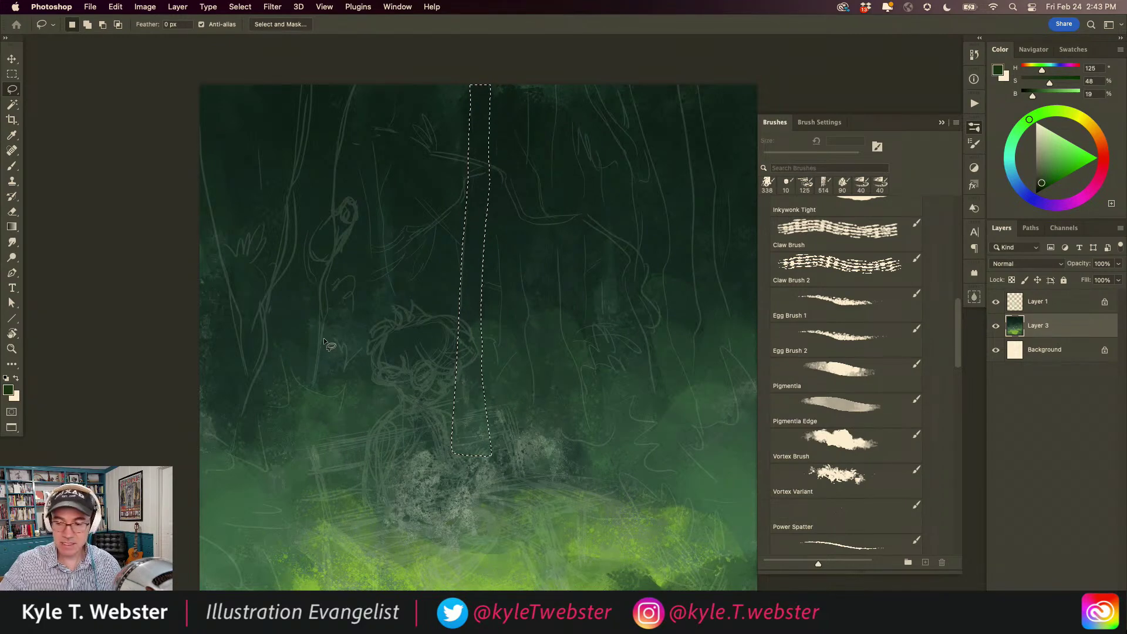
- Add two trunks to the lasso selection: a leaning one through the boy's head and one joining the first trunk's right side
mouse_move(370, 82)
left_mouse_down("shift")
mouse_move(424, 430)
mouse_move(409, 438)
mouse_move(383, 353)
mouse_move(356, 75)
left_mouse_up("shift")
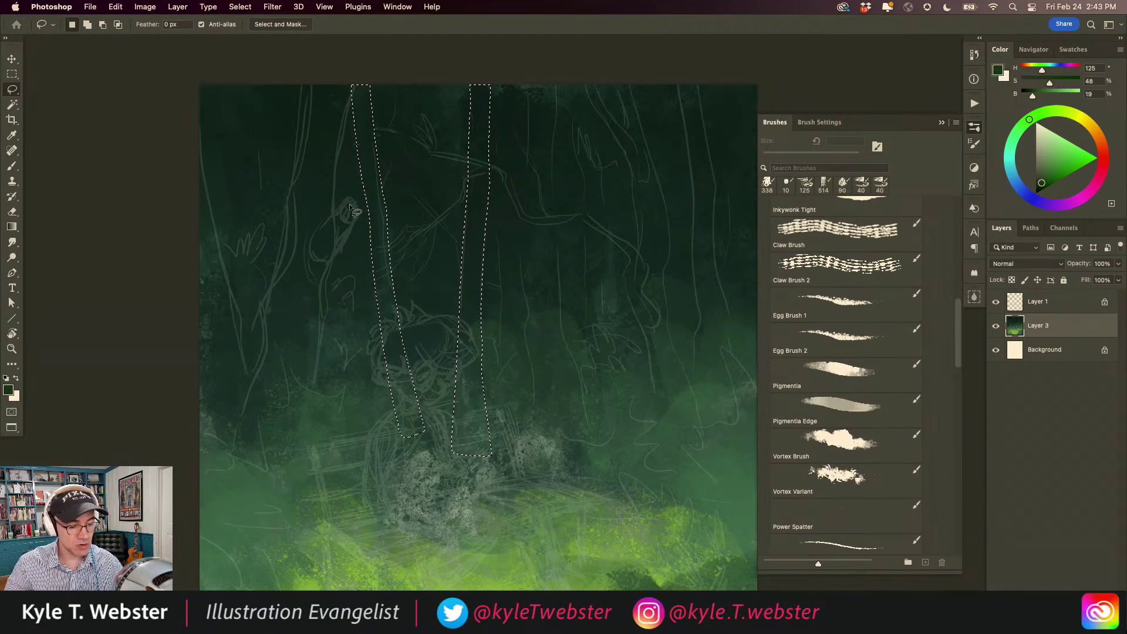
left_click_drag(336, 263, 297, 272)
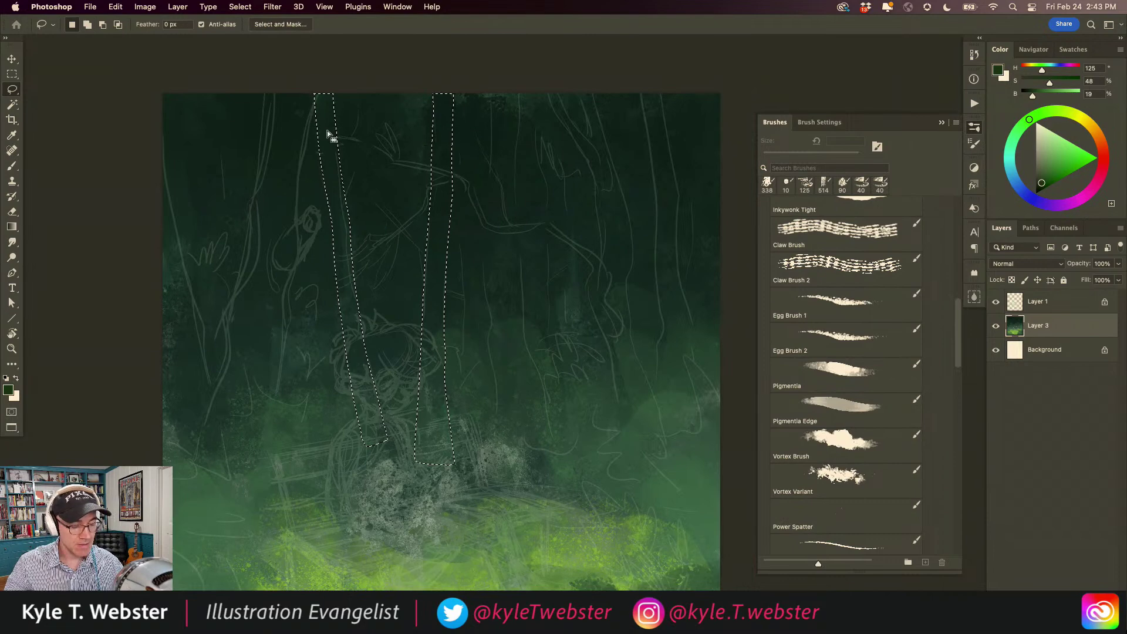
key("shift")
mouse_move(448, 414)
left_mouse_down()
mouse_move(463, 307)
mouse_move(450, 93)
mouse_move(466, 85)
mouse_move(470, 109)
left_mouse_up()
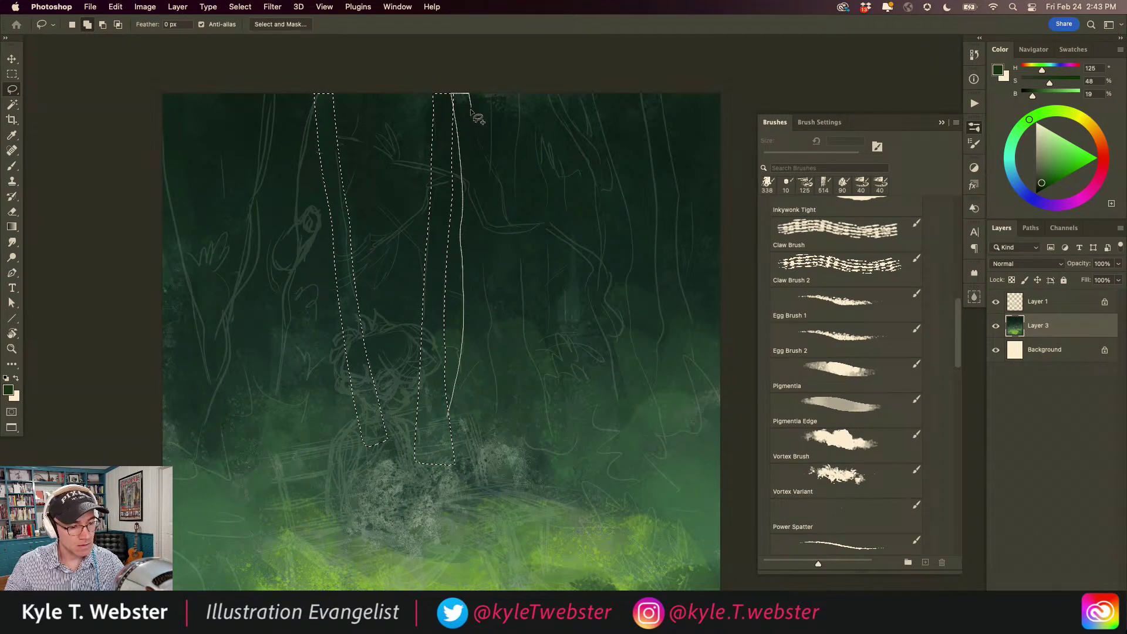
left_click_drag(476, 151, 481, 218)
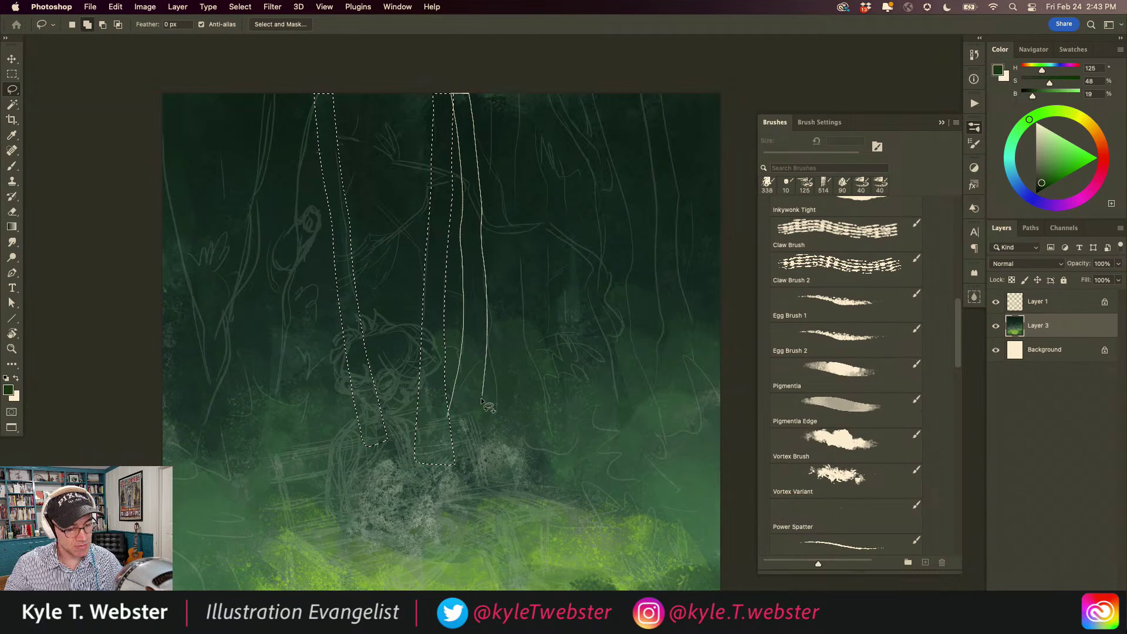
left_click_drag(480, 453, 481, 455)
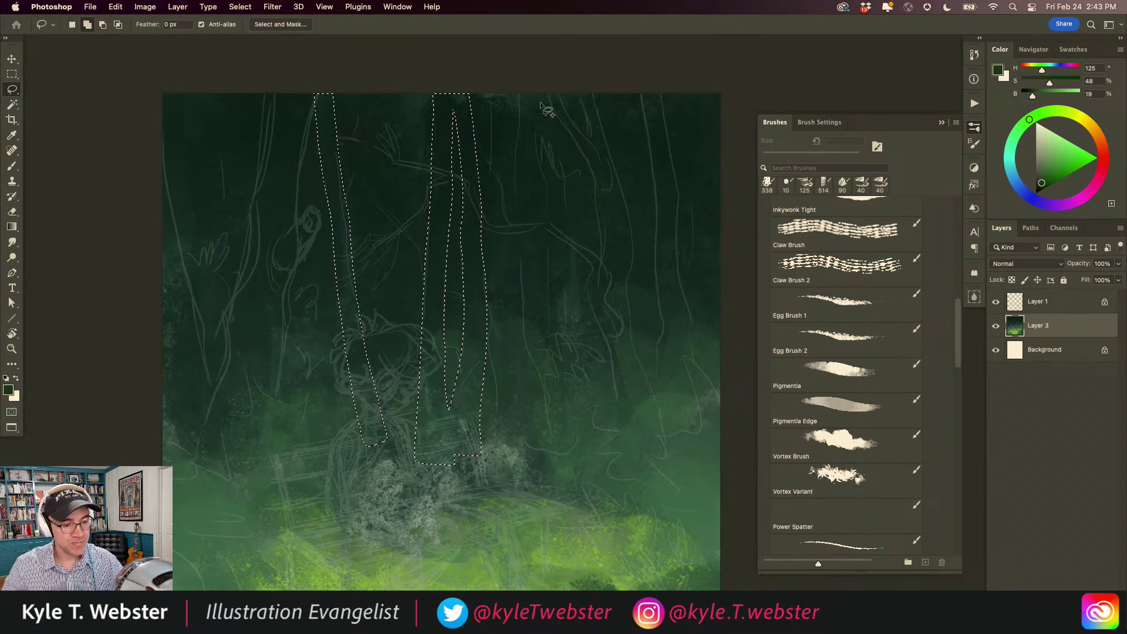
- Add another slim trunk right of the central pair to the selection, with a thin branch forking up to the right
mouse_move(533, 80)
left_mouse_down()
mouse_move(503, 473)
mouse_move(528, 474)
mouse_move(533, 459)
mouse_move(536, 239)
left_mouse_up()
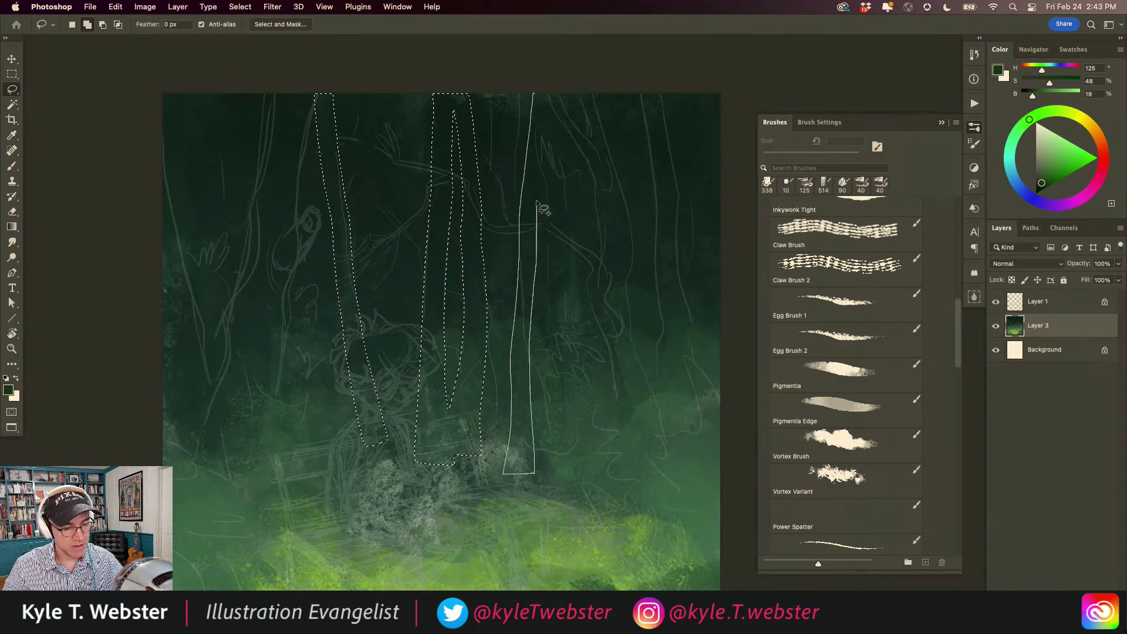
left_click_drag(540, 171, 547, 122)
left_click_drag(554, 83, 555, 84)
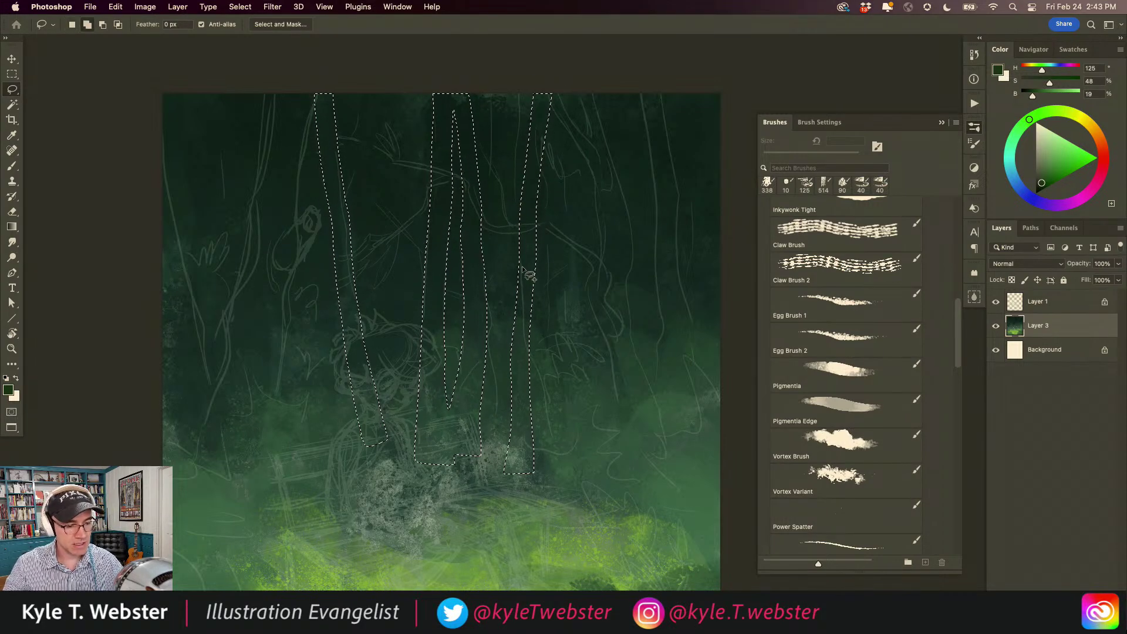
key("shift")
left_click_drag(522, 316, 544, 268)
left_click_drag(552, 221, 562, 163)
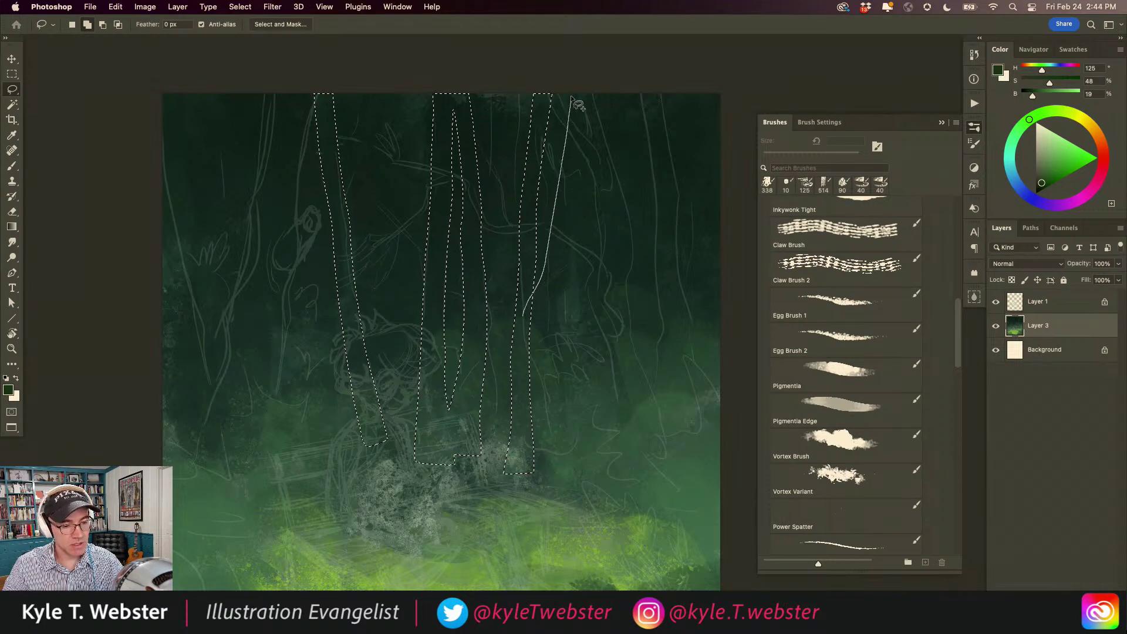
left_click_drag(574, 88, 577, 100)
left_click_drag(568, 157, 559, 220)
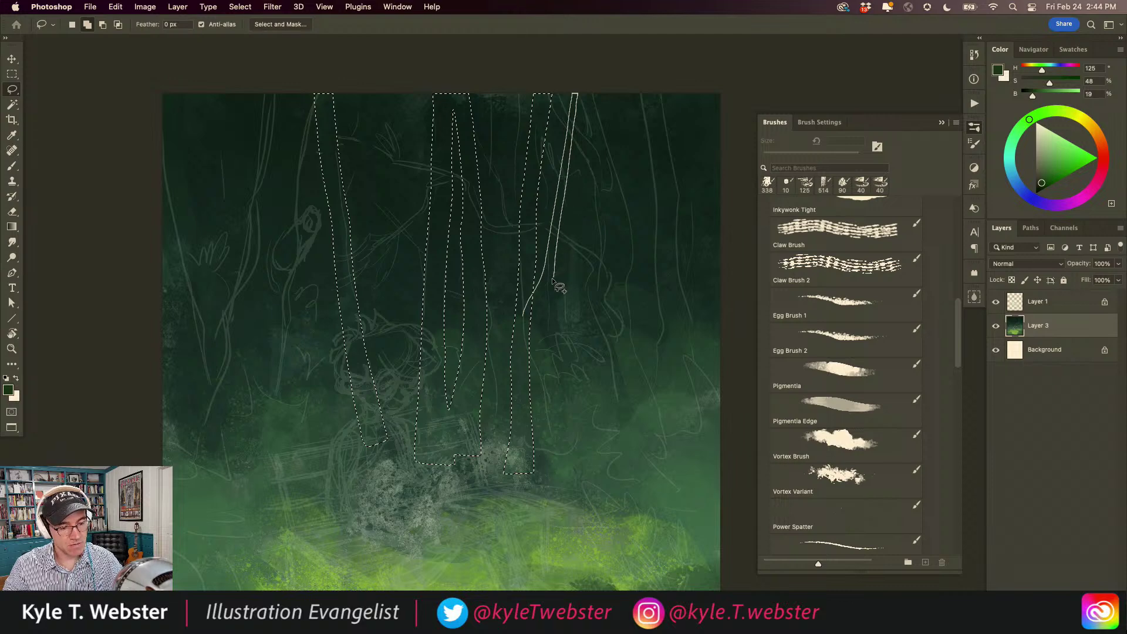
left_click_drag(545, 301, 525, 366)
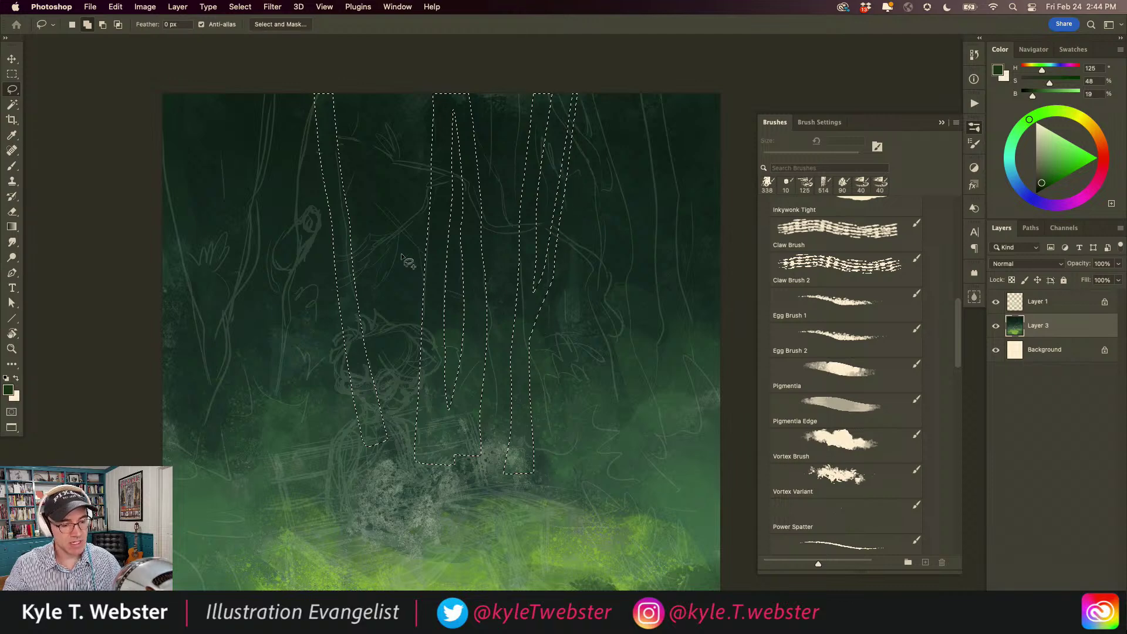
- Add a curved, tapering trunk near the canvas's right edge to the selection, with a thin branch reaching toward that edge
scroll(453, 295, "right", 5)
key("shift")
left_click_drag(508, 367, 544, 193)
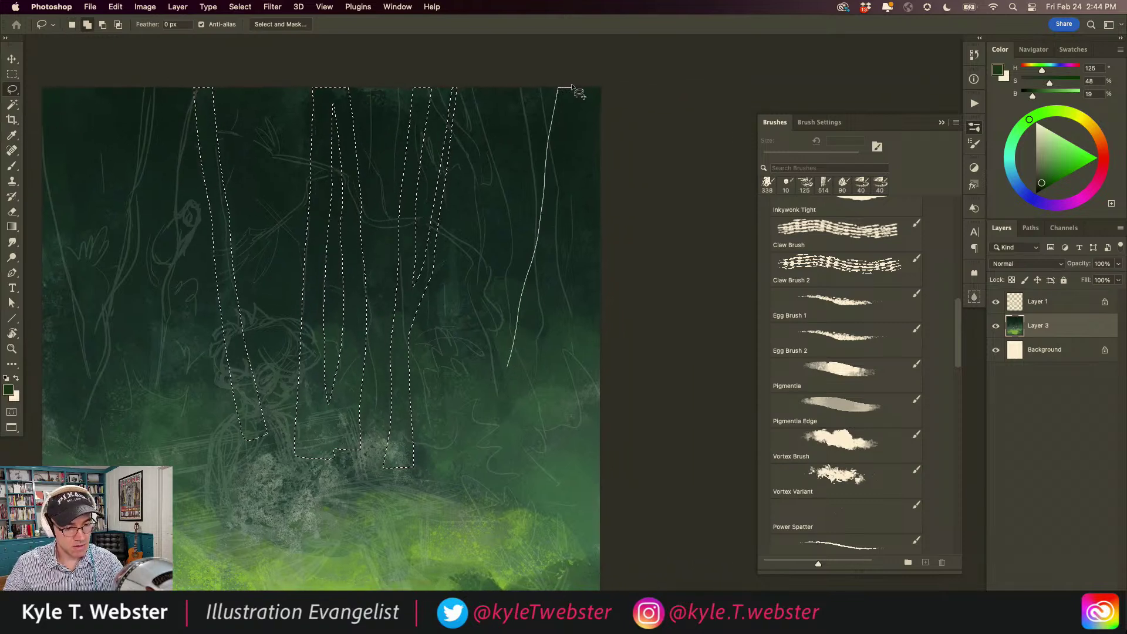
left_click_drag(575, 87, 540, 312)
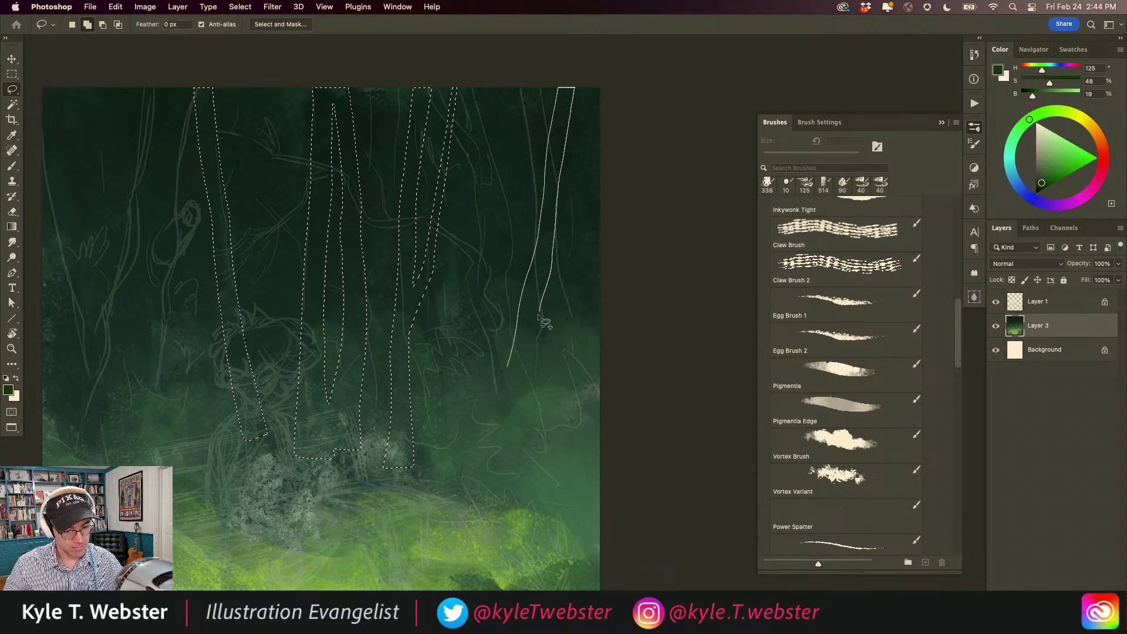
left_click_drag(526, 426, 524, 429)
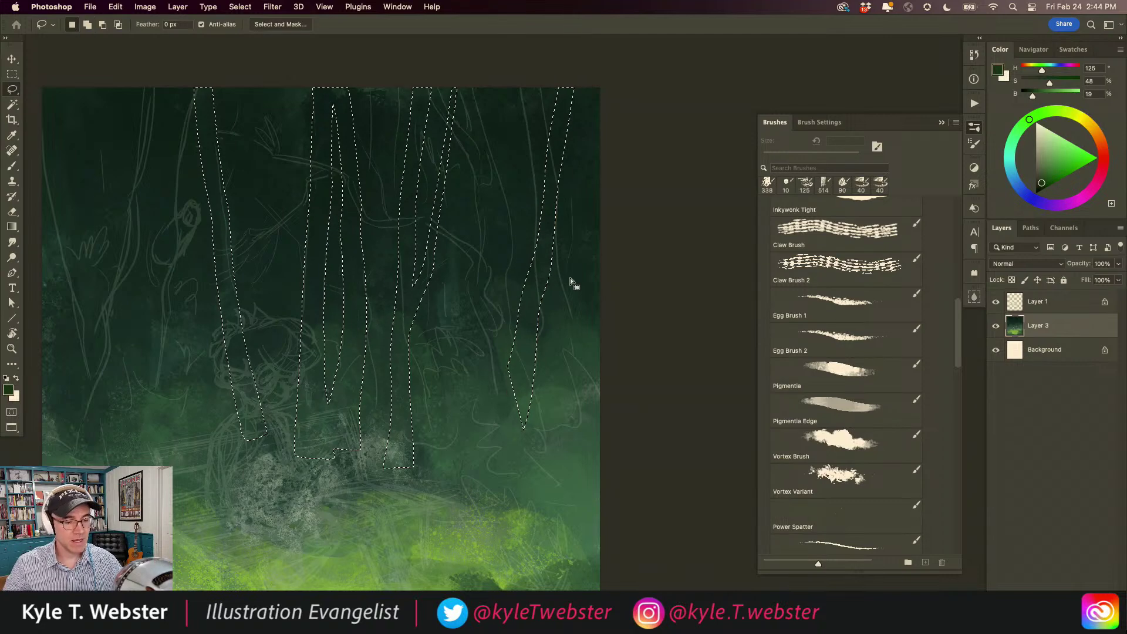
mouse_move(610, 291)
left_mouse_down()
mouse_move(558, 104)
mouse_move(575, 148)
left_mouse_up()
left_click_drag(602, 201, 611, 228)
- Add a slender trunk near the canvas's left edge to the selection, tapering to a point and with forked branches on its left side
mouse_move(311, 407)
left_mouse_down()
mouse_move(490, 385)
mouse_move(352, 405)
mouse_move(279, 332)
mouse_move(297, 433)
mouse_move(286, 375)
left_mouse_up()
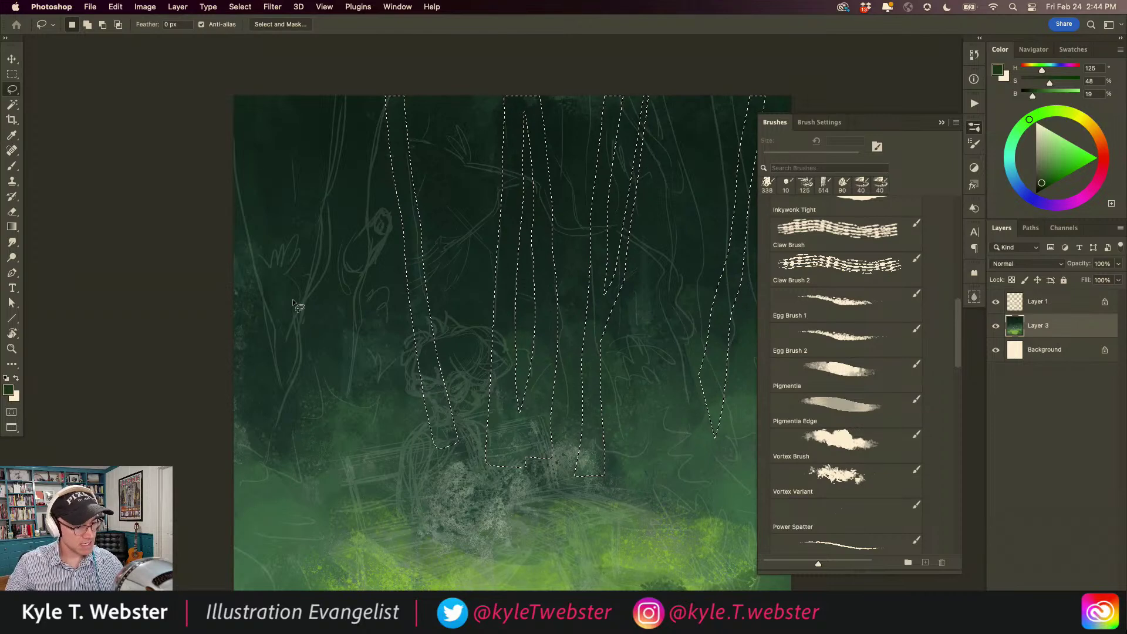
key("shift")
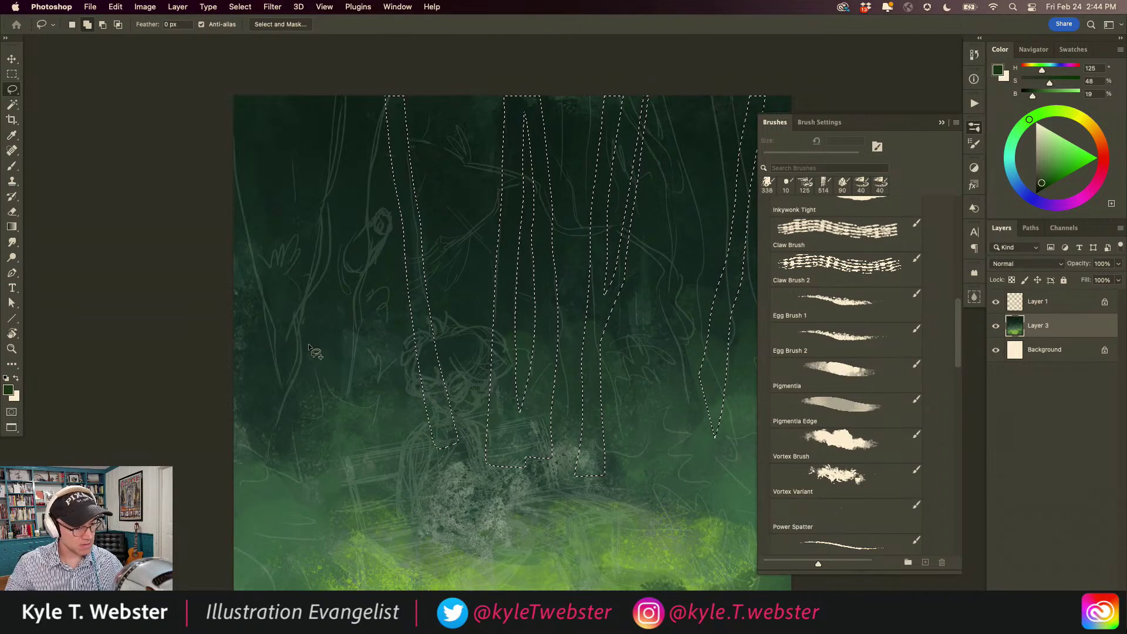
left_click_drag(292, 91, 288, 432)
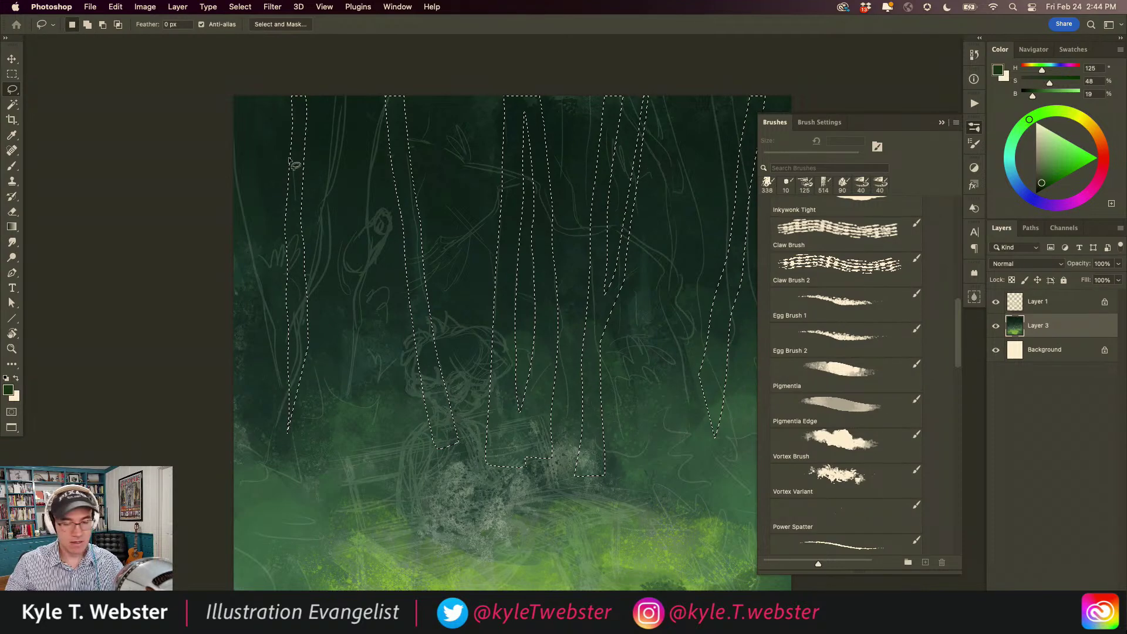
mouse_move(290, 267)
left_mouse_down()
mouse_move(270, 228)
mouse_move(278, 92)
mouse_move(263, 164)
mouse_move(267, 97)
mouse_move(259, 130)
mouse_move(268, 238)
mouse_move(293, 311)
mouse_move(280, 284)
left_mouse_up()
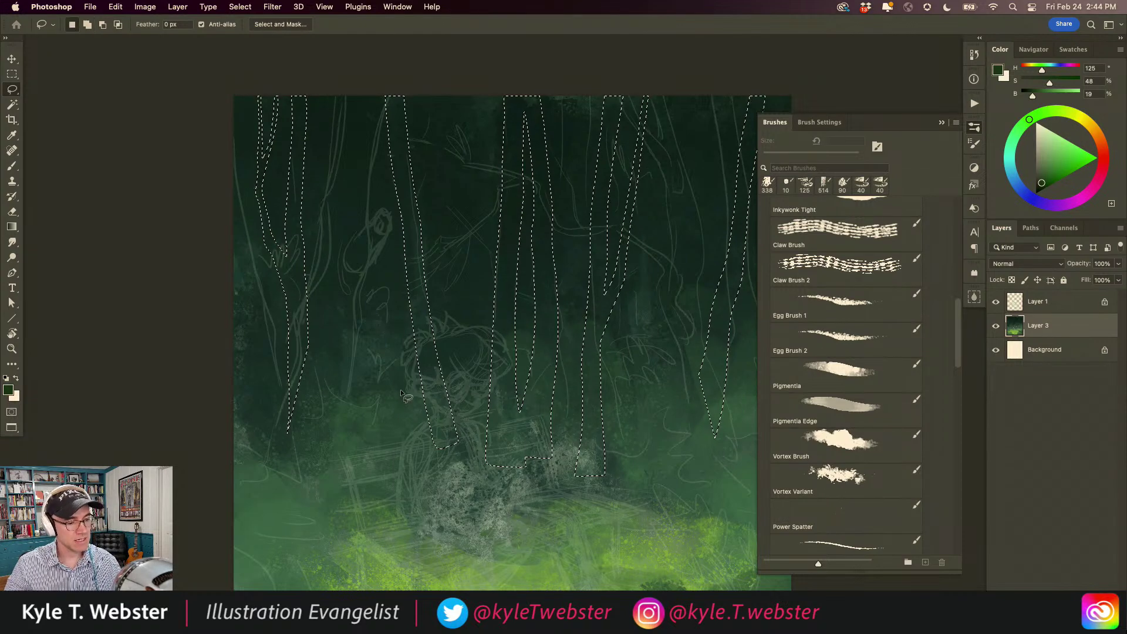
- Return to the 150 px Pigmentia brush and sample a dark blue-green (H 169, S 48, B 22) from the woods
mouse_move(404, 377)
left_mouse_down()
mouse_move(345, 365)
mouse_move(339, 382)
left_mouse_up()
key("b")
left_click(340, 381)
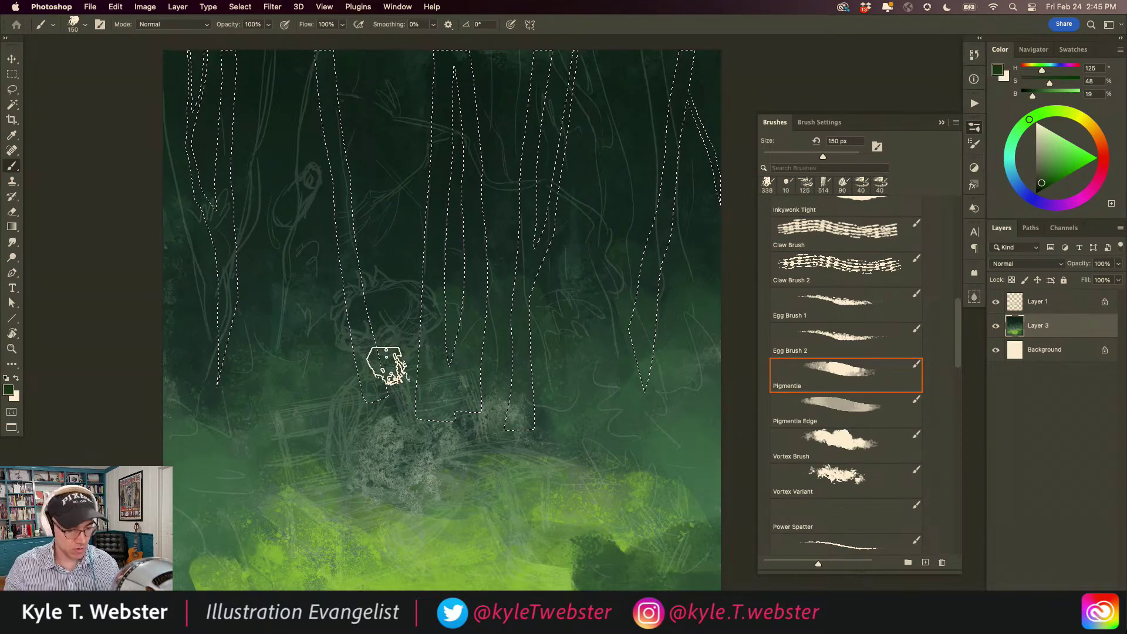
left_click(523, 337, "alt")
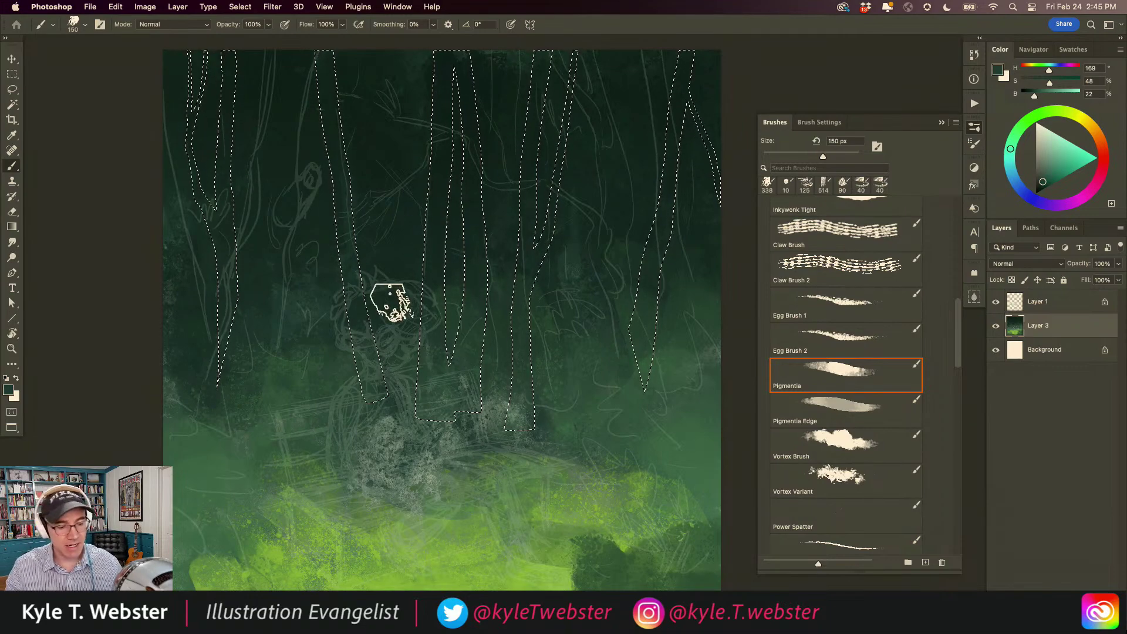
- Brush the sampled dark blue-green into the selected tree trunks, hiding the sketch layer along the way, and clear the selection
left_click_drag(432, 298, 431, 336)
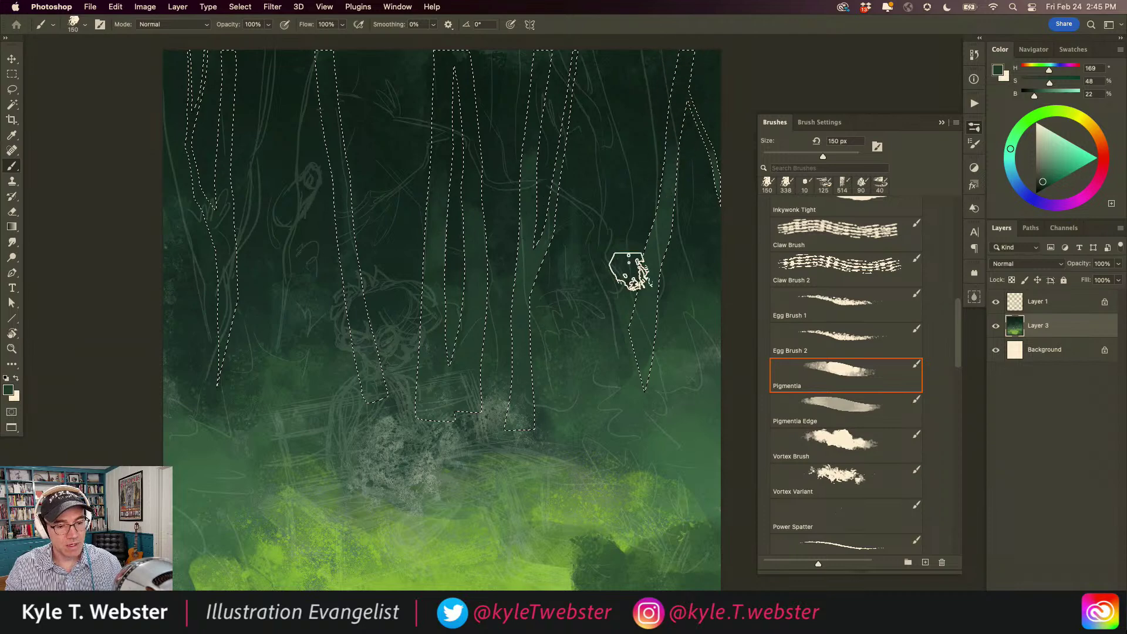
scroll(455, 171, "left", 5)
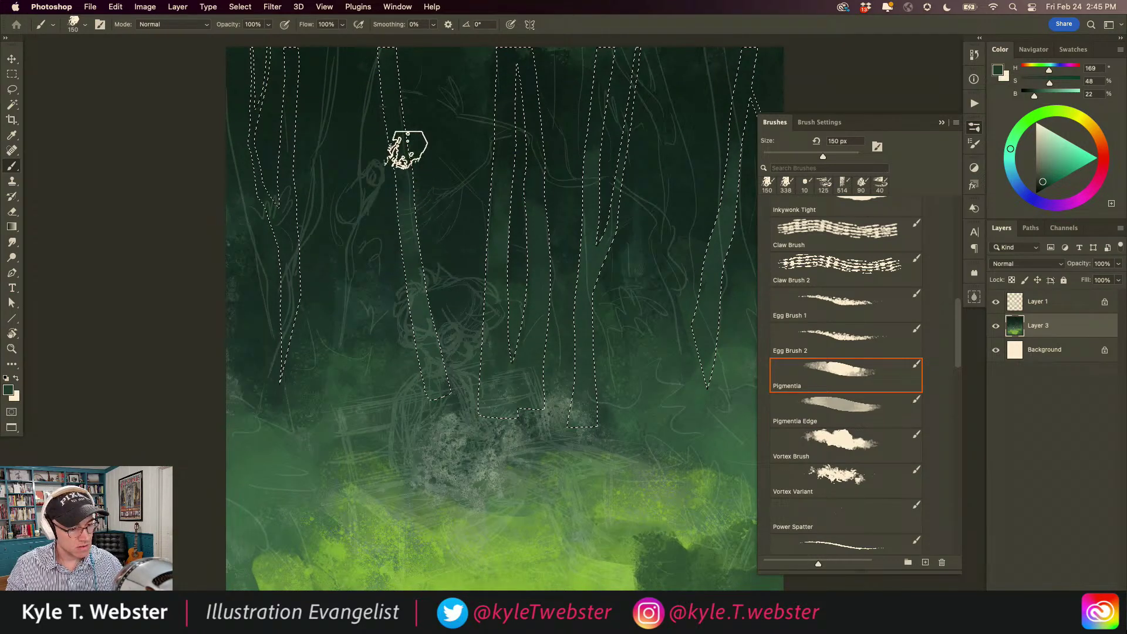
left_click(995, 301)
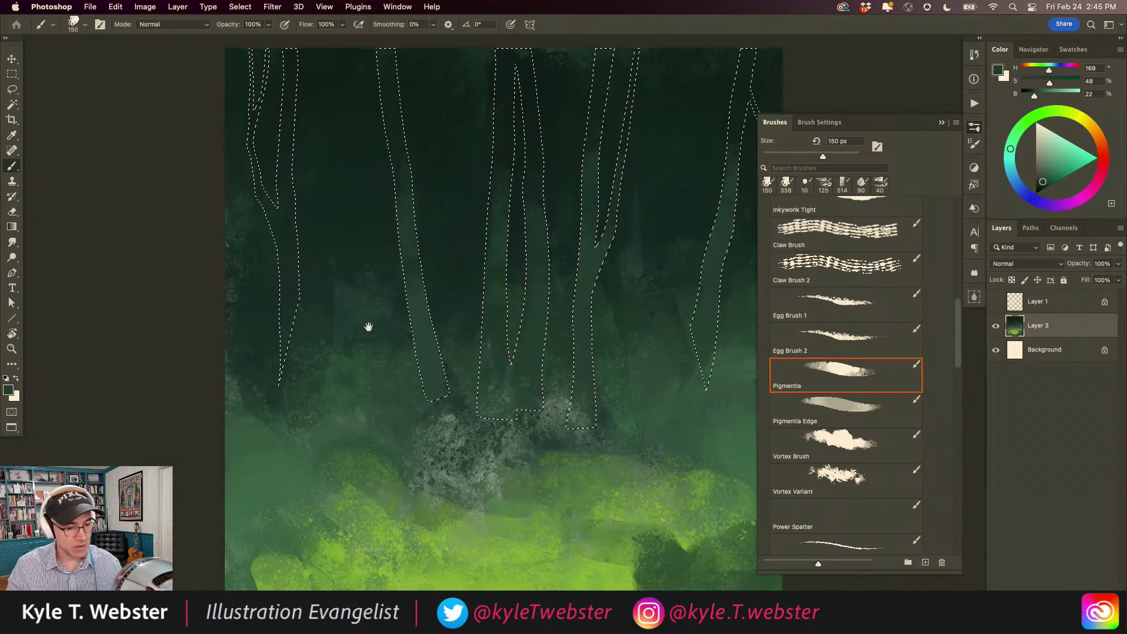
scroll(372, 320, "right", 3)
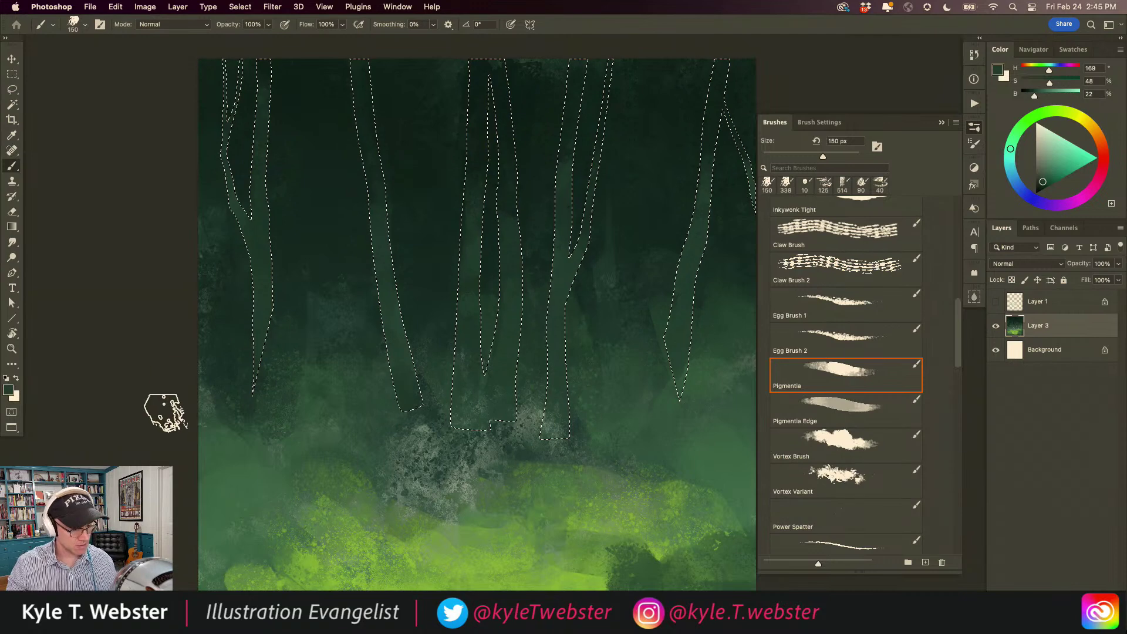
key("super+d")
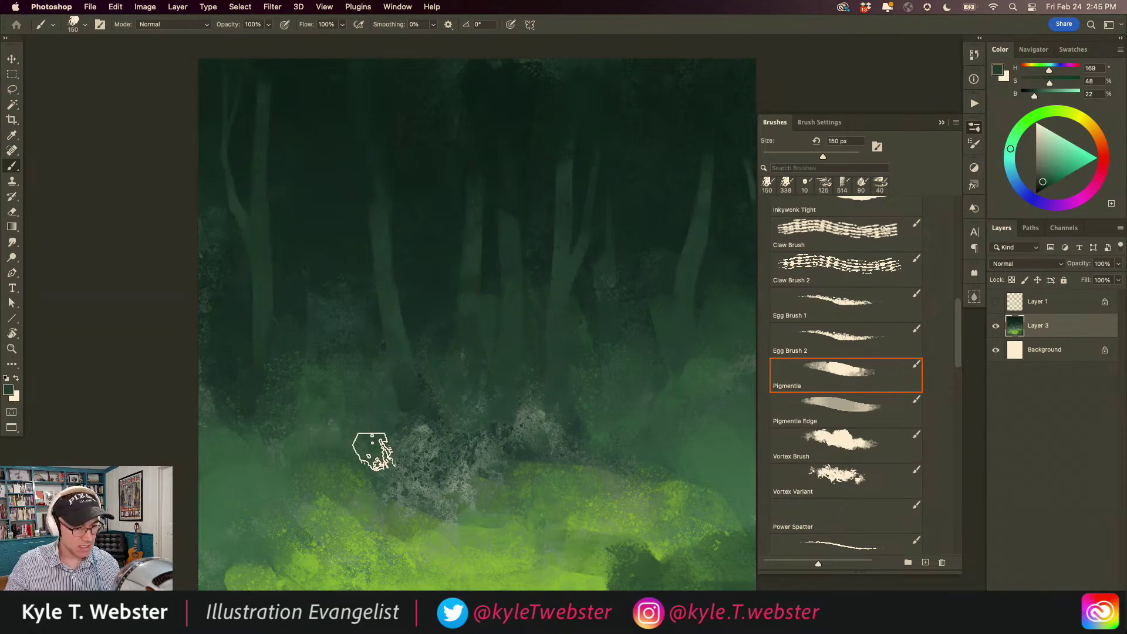
left_click(374, 457, "alt")
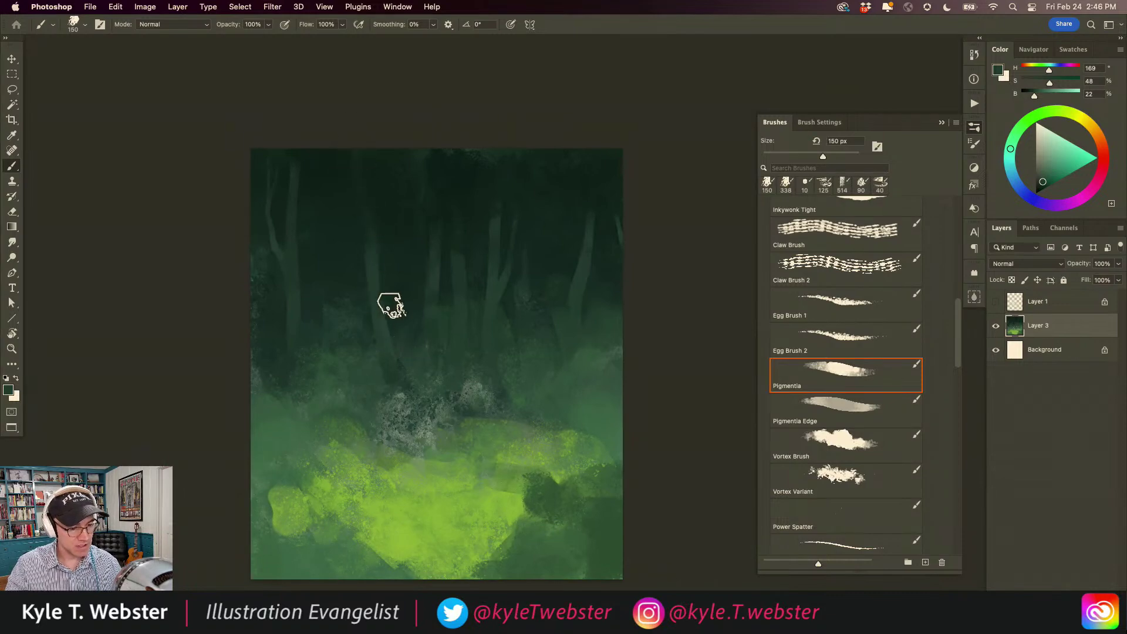
left_click(435, 253, "super")
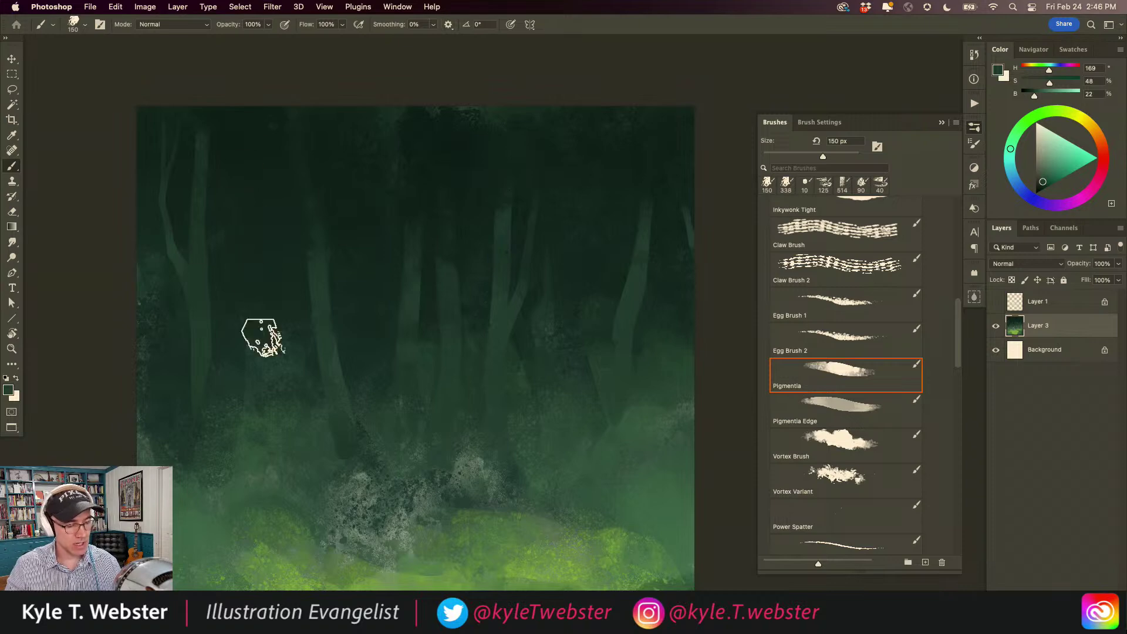
left_click(310, 390, "alt")
left_click_drag(345, 346, 347, 336)
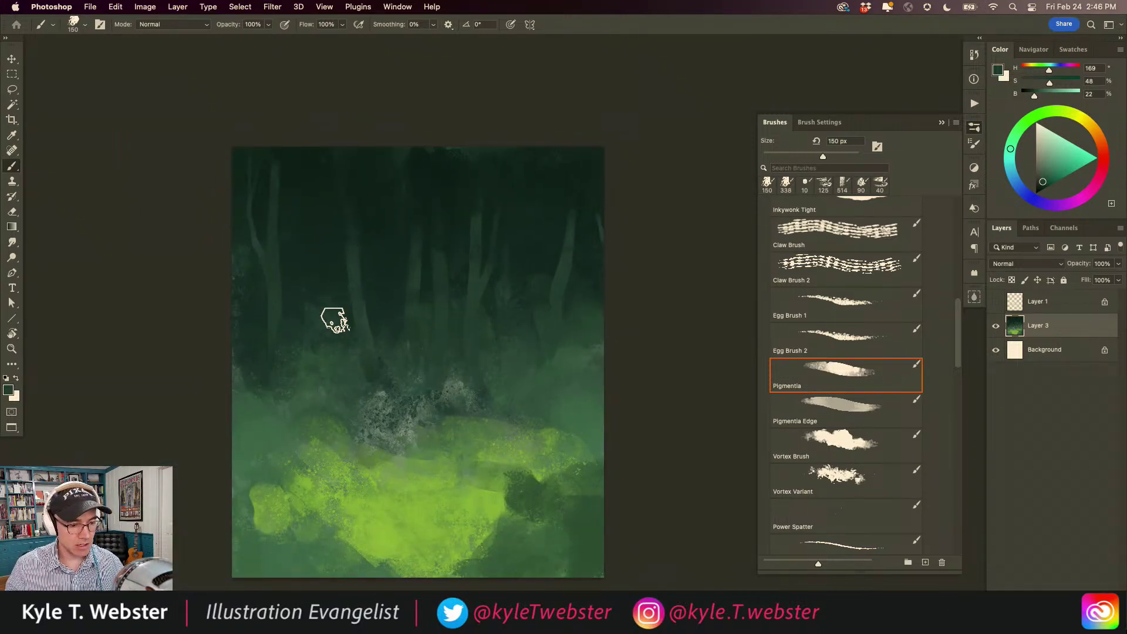
left_click(440, 255, "super")
- Sample a near-black green (H 173, S 53, B 11), enlarge Pigmentia to 250 px and dab shadows over the upper woods and trunk tops
left_click(602, 169, "alt")
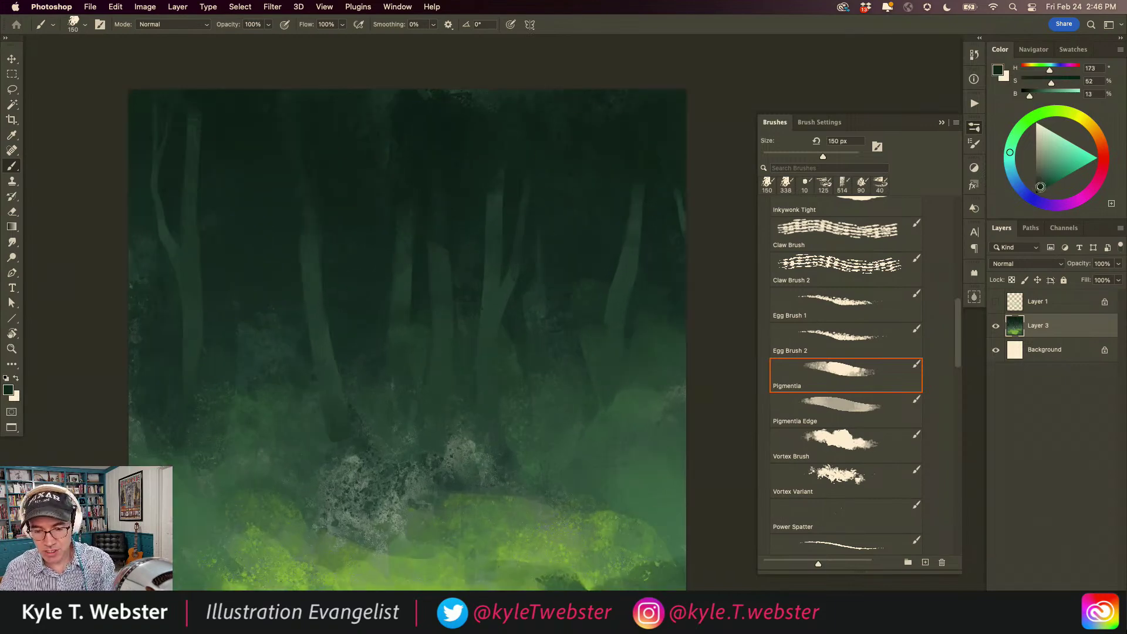
scroll(410, 289, "right", 2)
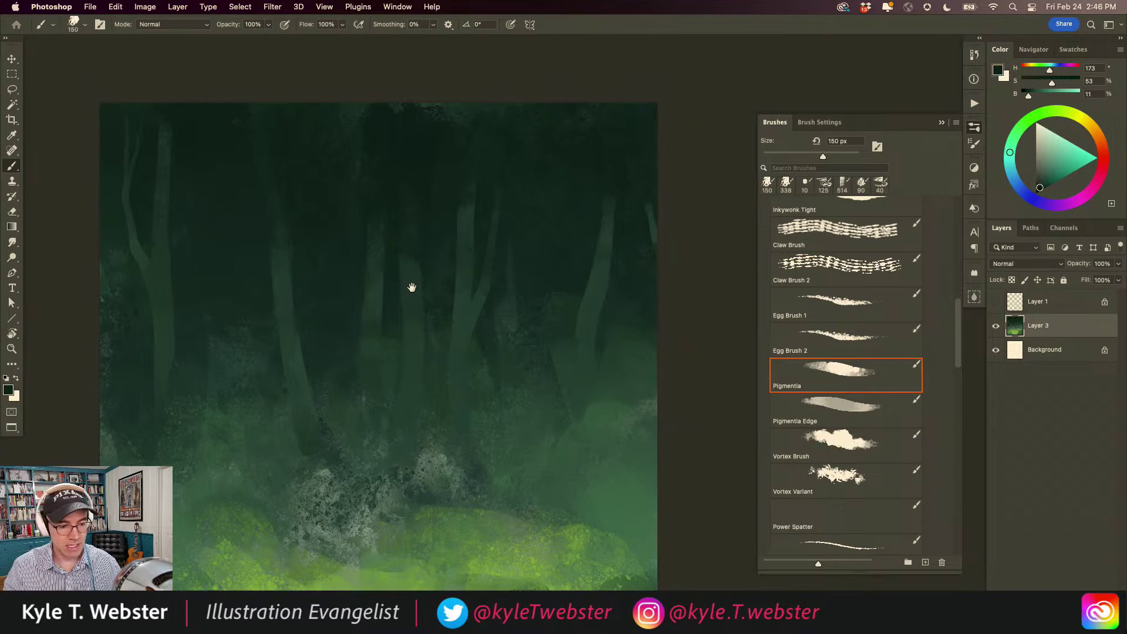
key("bracketright")
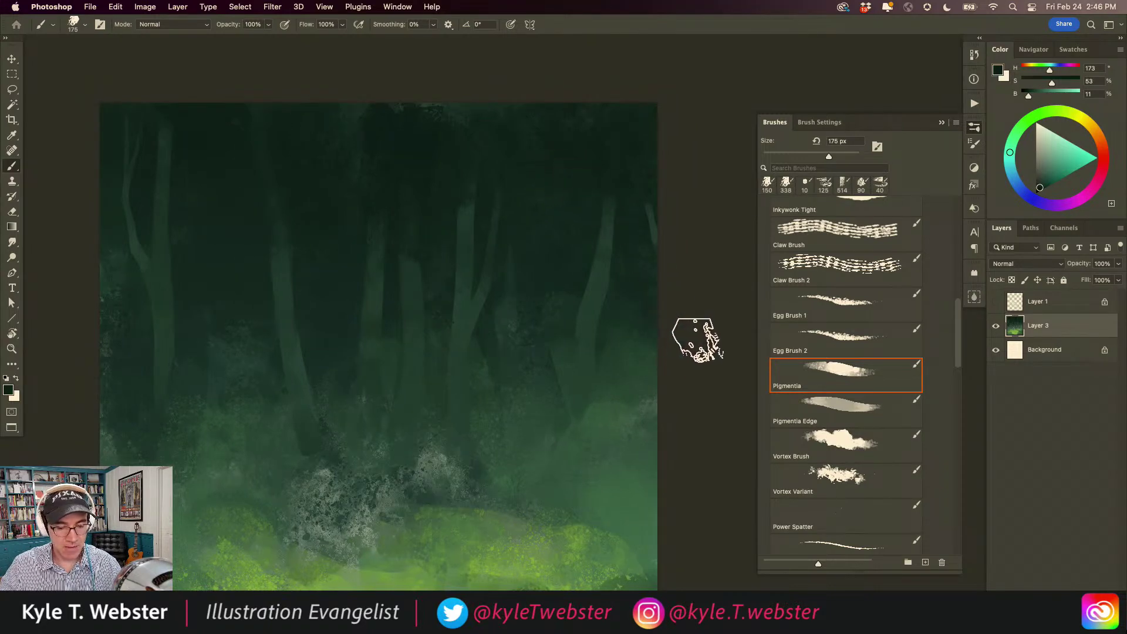
left_click(575, 182)
left_click_drag(553, 202, 549, 223)
left_click_drag(546, 182, 554, 206)
mouse_move(583, 242)
left_mouse_down()
mouse_move(581, 220)
mouse_move(531, 213)
mouse_move(565, 160)
mouse_move(537, 178)
mouse_move(531, 197)
mouse_move(565, 147)
mouse_move(611, 155)
left_mouse_up()
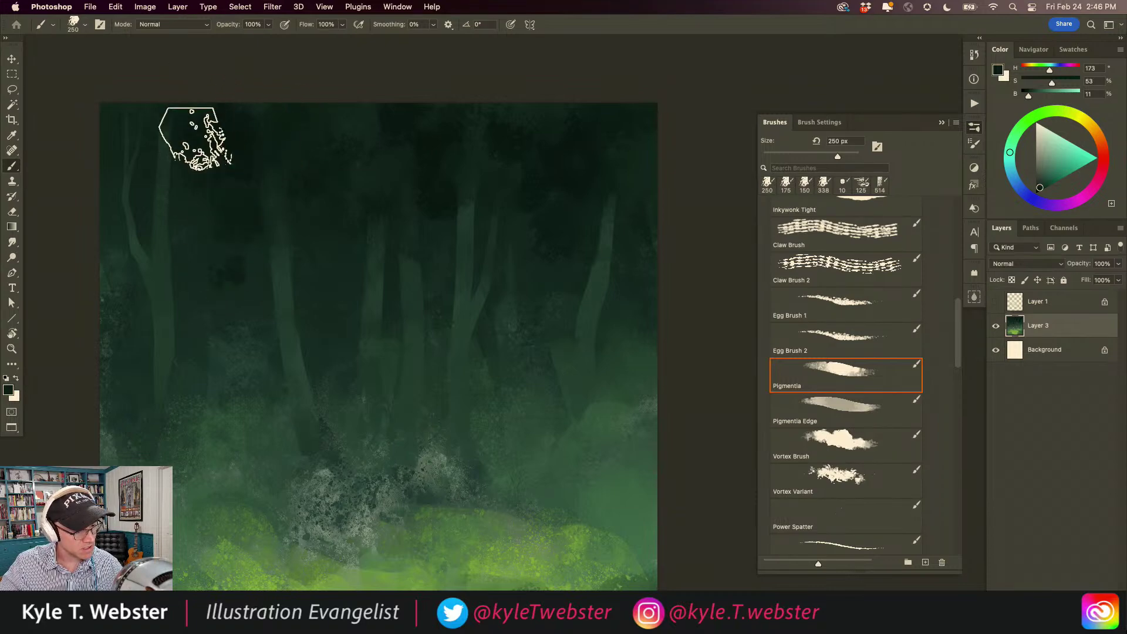
- Examine the darkened woods and trunks up close and across the whole composition
scroll(241, 317, "left", 5)
scroll(241, 317, "down", 2)
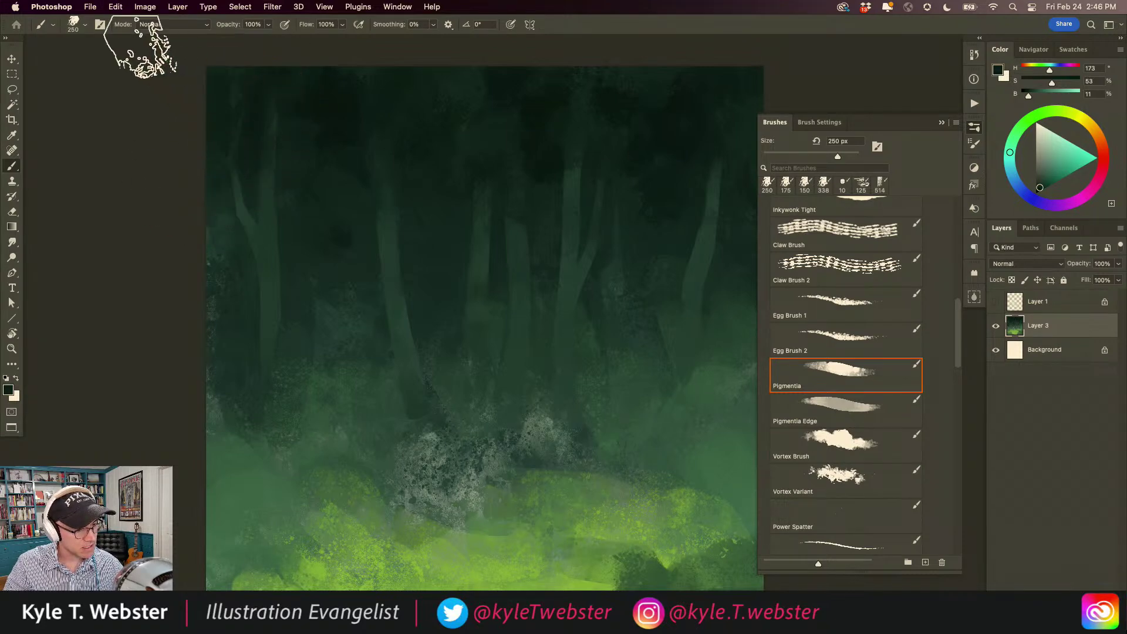
scroll(285, 350, "down", 3)
scroll(346, 351, "up", 2)
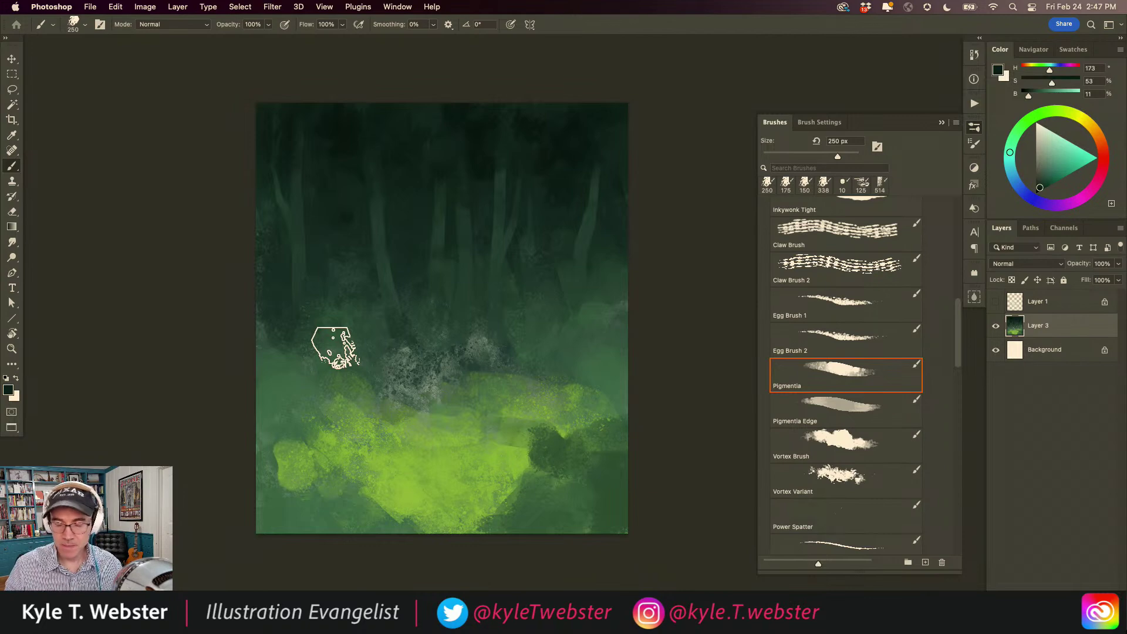
scroll(335, 346, "up", 2)
left_click_drag(422, 239, 379, 305)
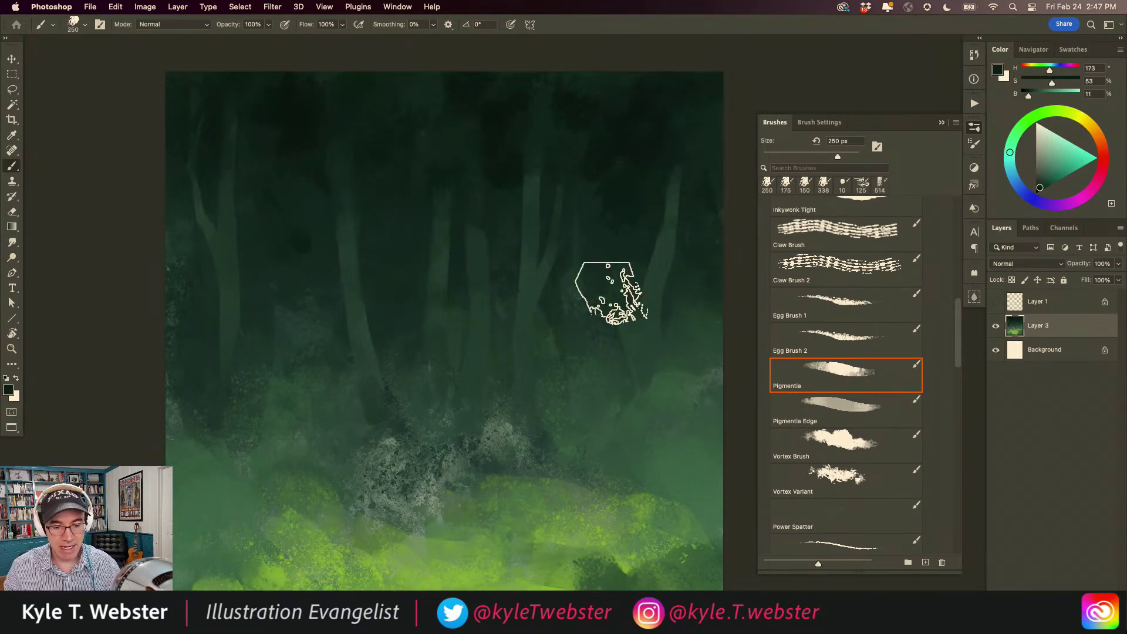
scroll(393, 324, "down", 3)
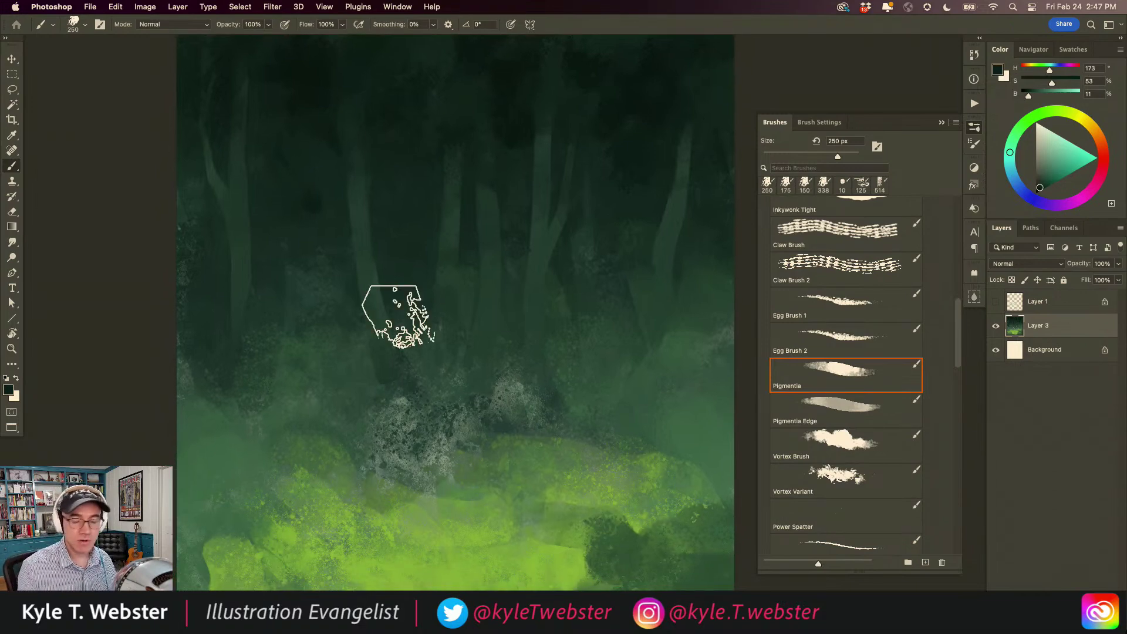
left_click(382, 317, "alt")
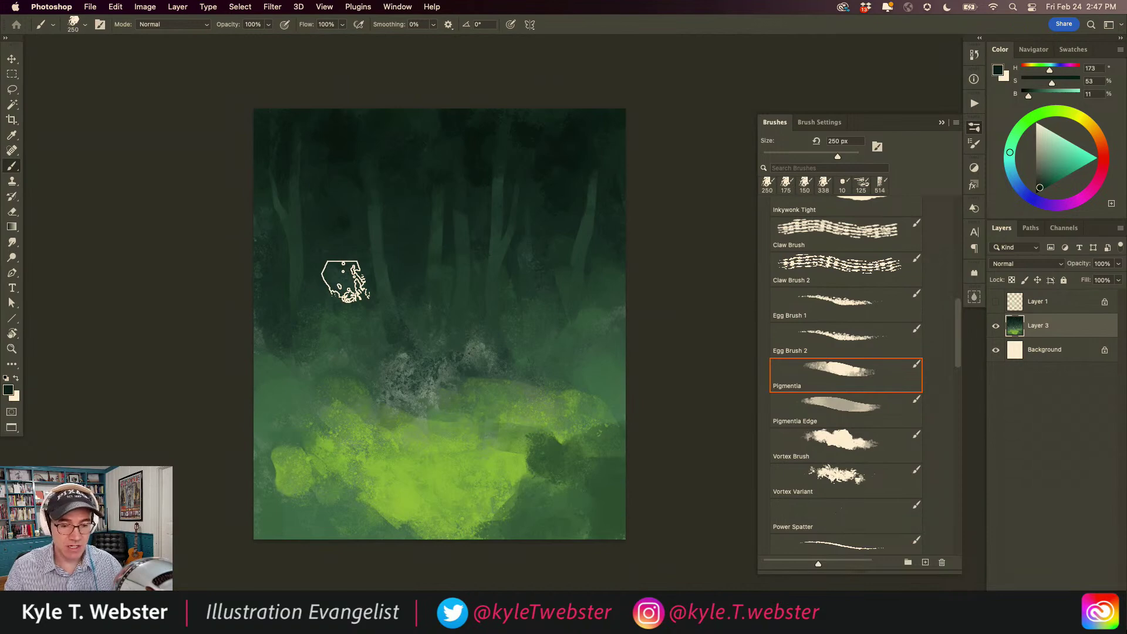
- Browse the seasonal brush sets, including Spring 2020, choose a ragged-edged 500 px brush, and collapse the brush library
left_click(808, 123)
left_click(761, 122)
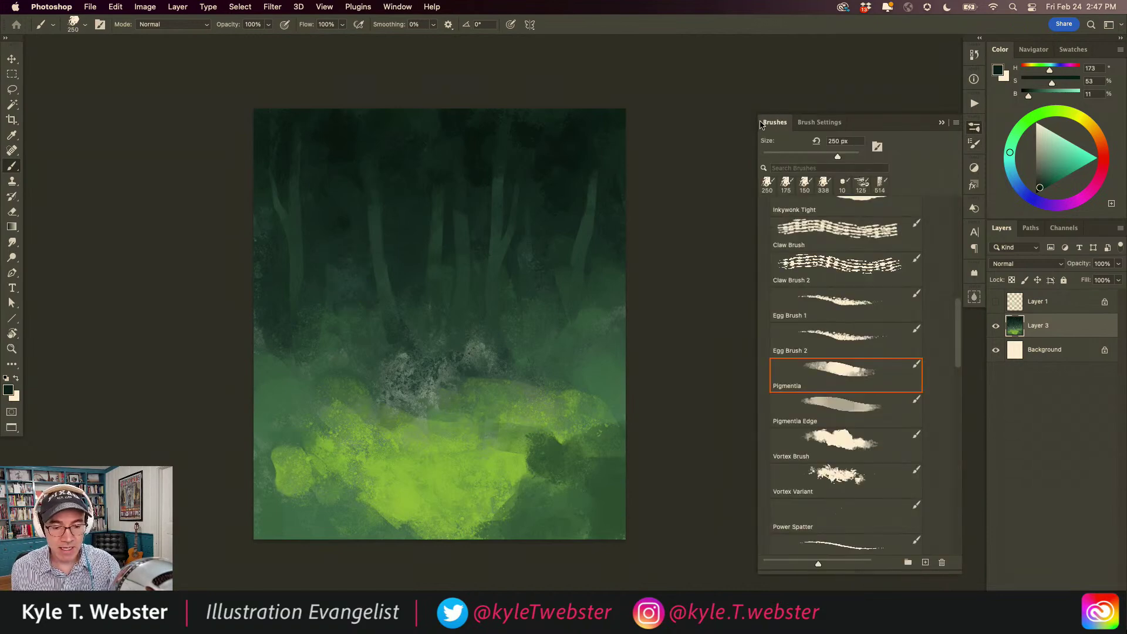
scroll(837, 249, "up", 10)
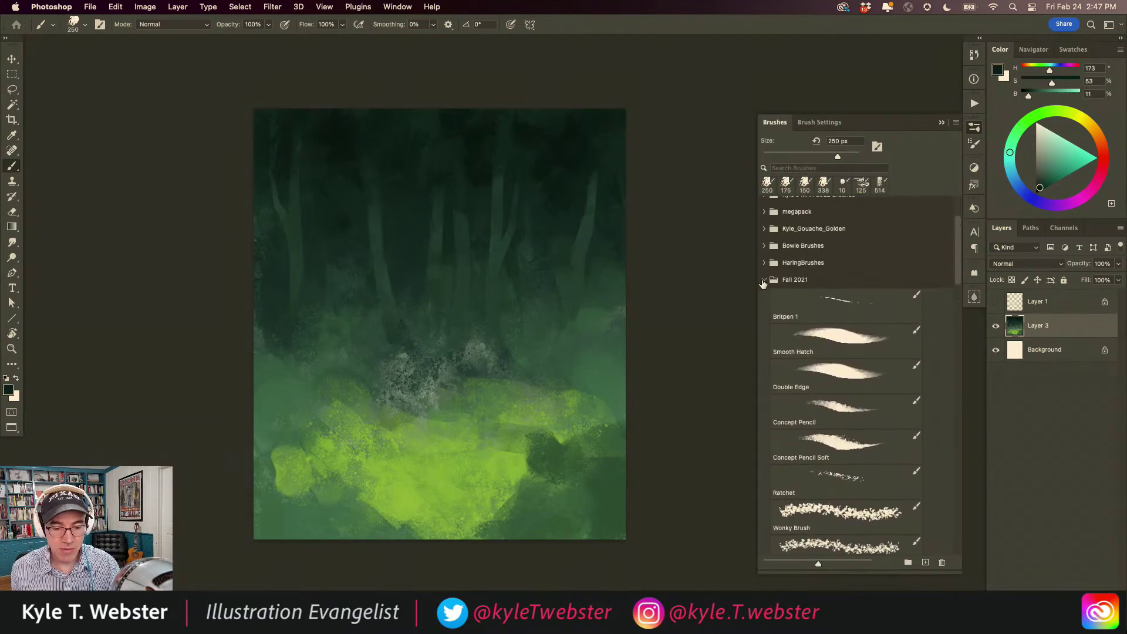
left_click(764, 280)
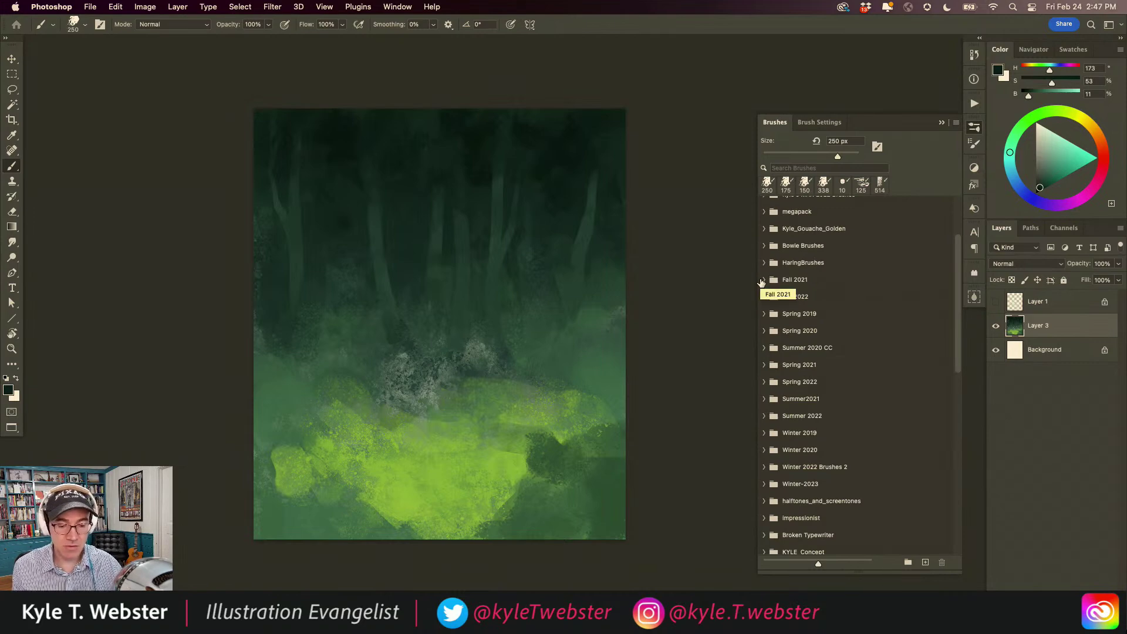
left_click(763, 331)
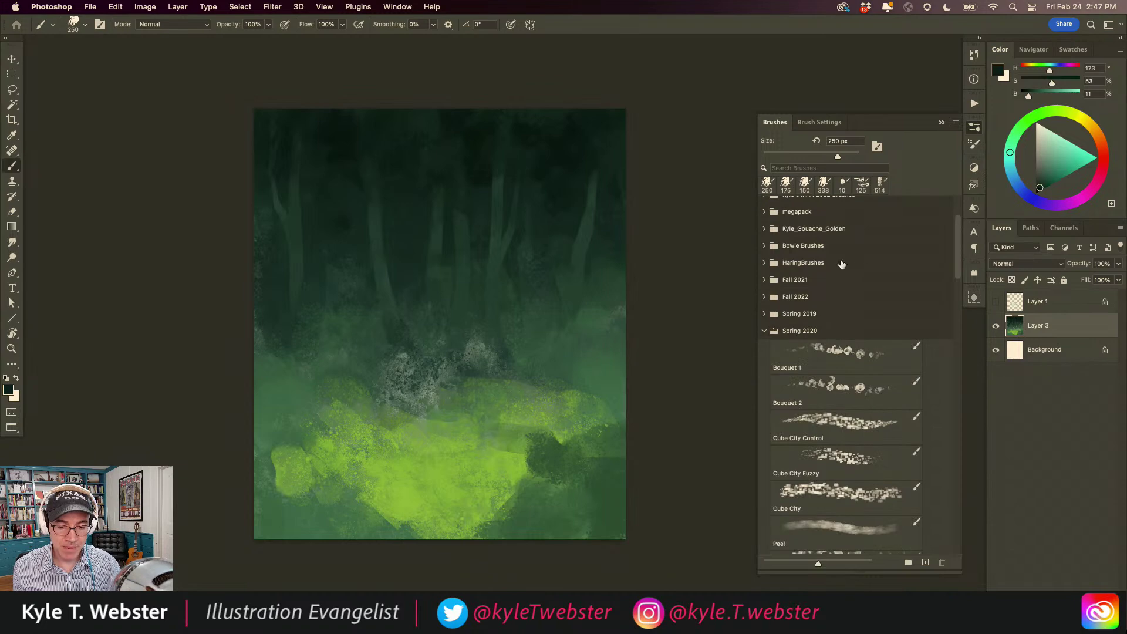
left_click_drag(955, 232, 769, 328)
scroll(769, 328, "down", 5)
scroll(766, 339, "up", 4)
scroll(766, 340, "up", 3)
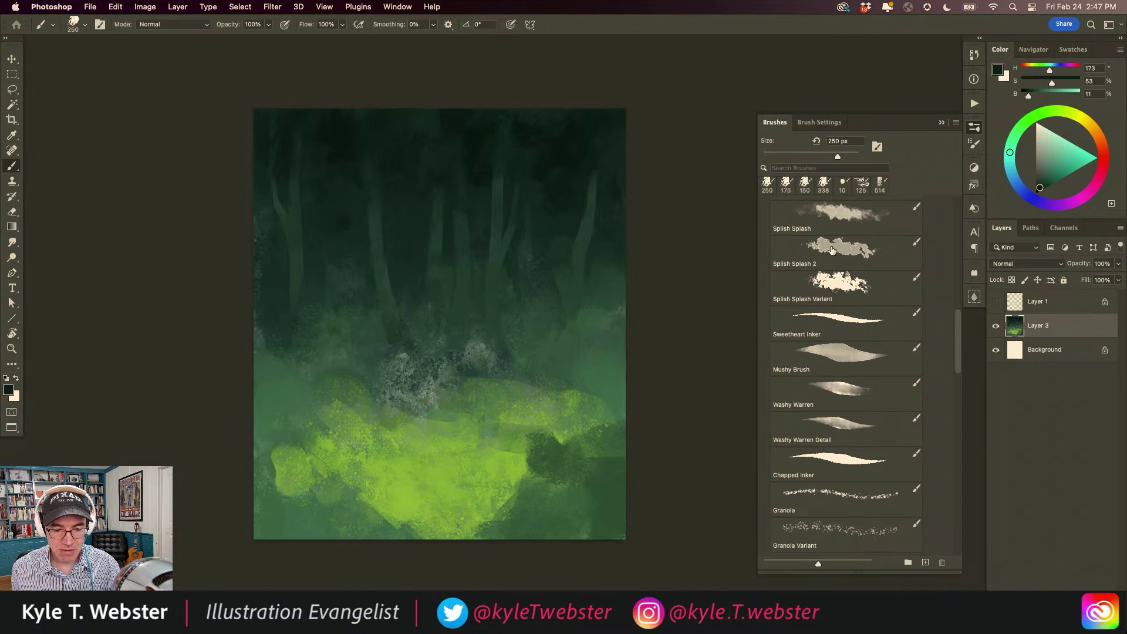
left_click(942, 122)
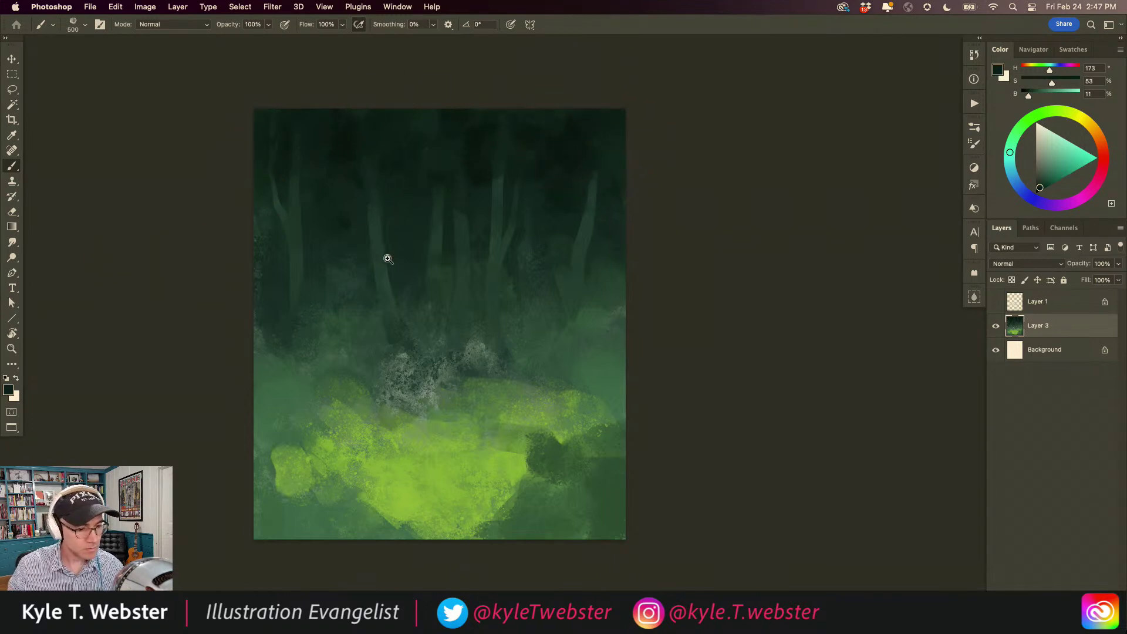
- On a new layer above the forest painting, brush leafy canopy clumps in dark green (H 169, S 48, B 23) over the treetops
scroll(382, 251, "up", 5)
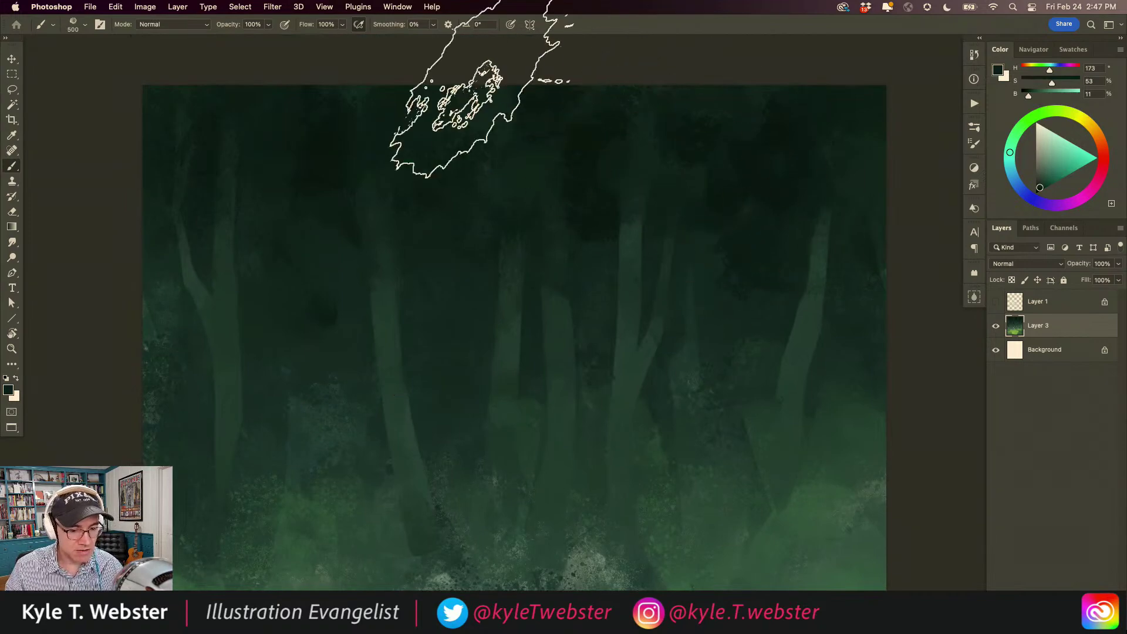
scroll(411, 424, "down", 2)
scroll(411, 424, "down", 4)
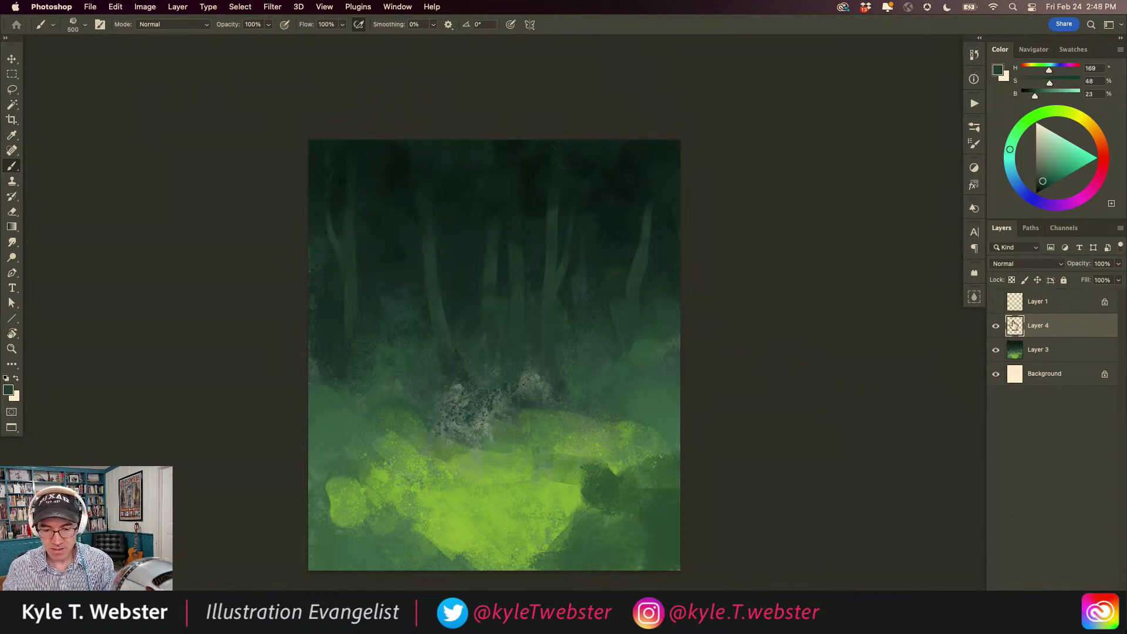
left_click_drag(517, 189, 563, 138)
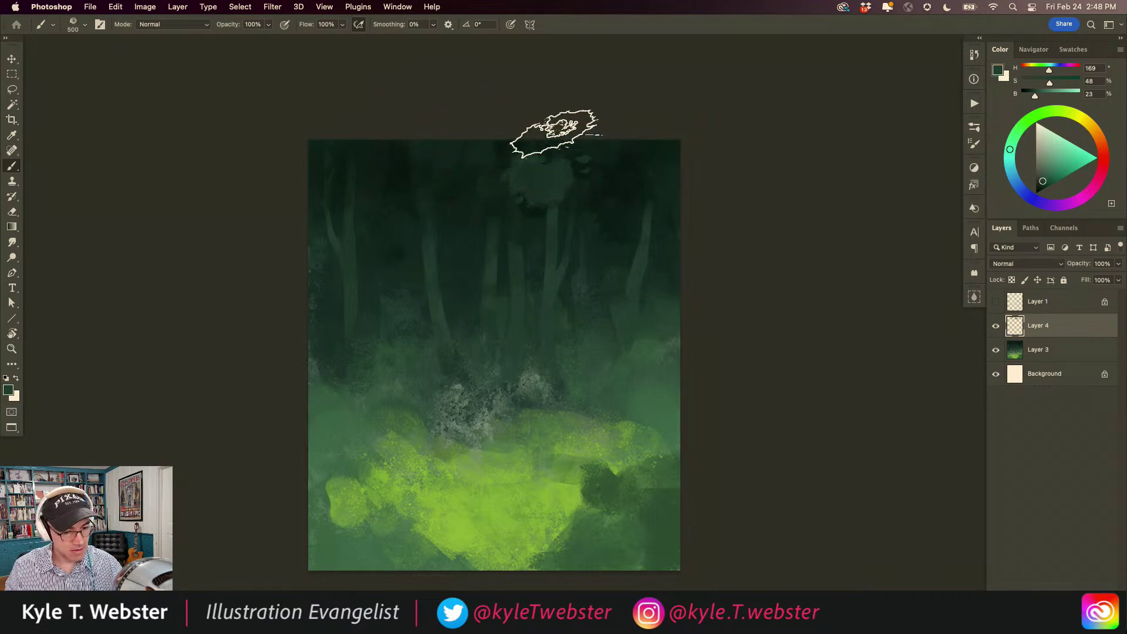
mouse_move(474, 112)
left_mouse_down()
mouse_move(559, 183)
mouse_move(578, 155)
mouse_move(614, 142)
mouse_move(654, 176)
left_mouse_up()
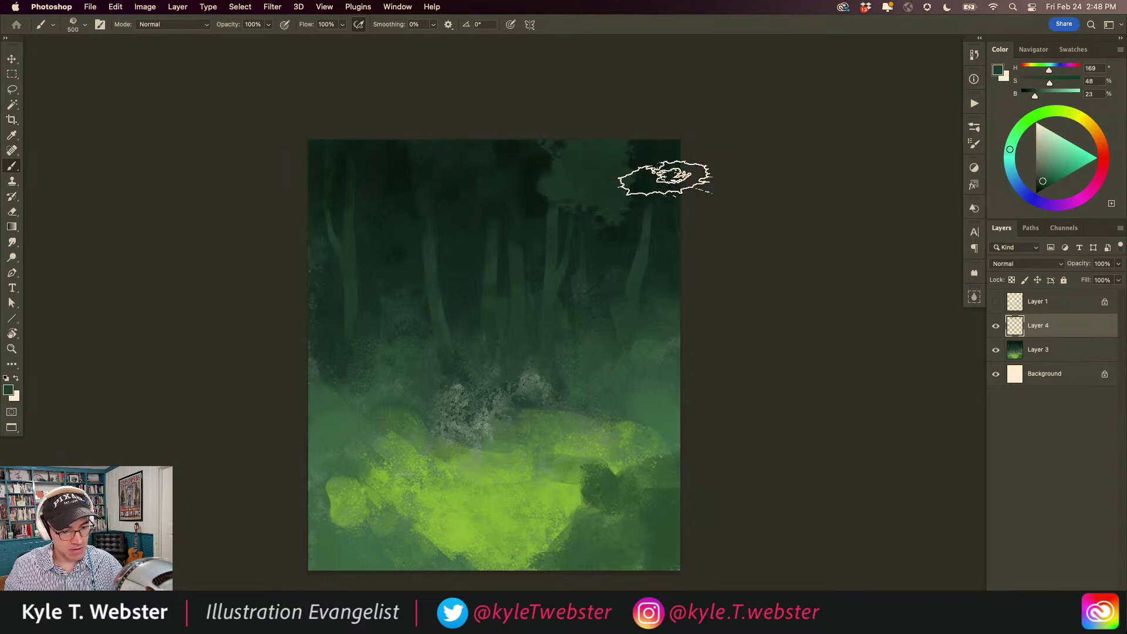
mouse_move(486, 254)
left_mouse_down()
mouse_move(516, 178)
mouse_move(458, 120)
mouse_move(523, 179)
mouse_move(470, 138)
left_mouse_up()
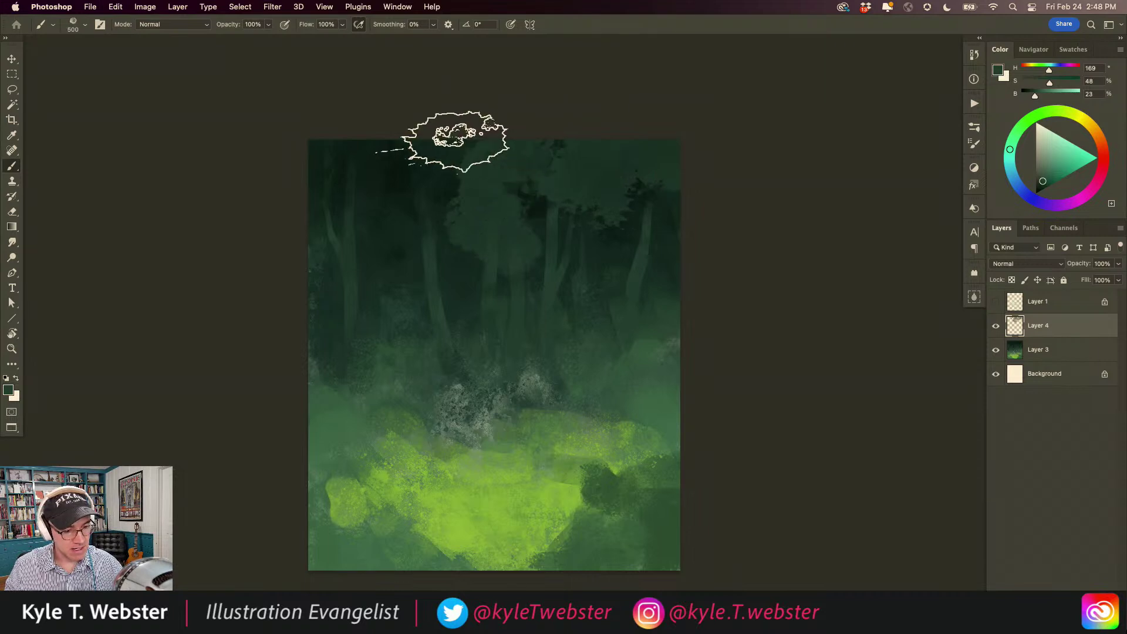
left_click_drag(394, 162, 375, 232)
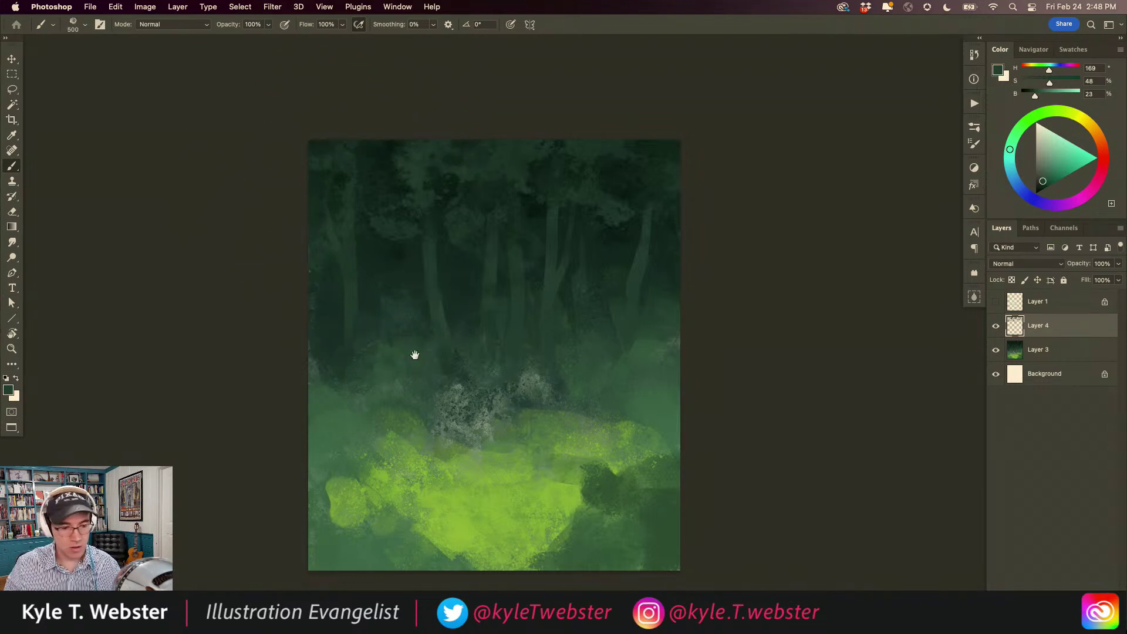
- Set the foliage layer's opacity to 50% so that the canopy blends into the dark woods
scroll(414, 349, "up", 3)
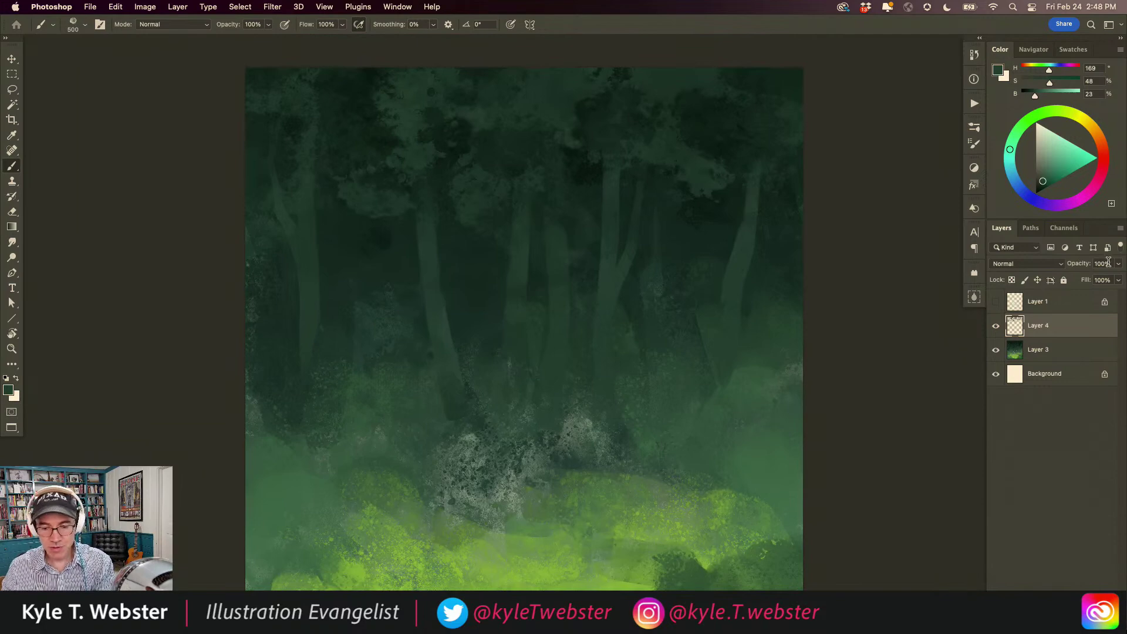
type("50")
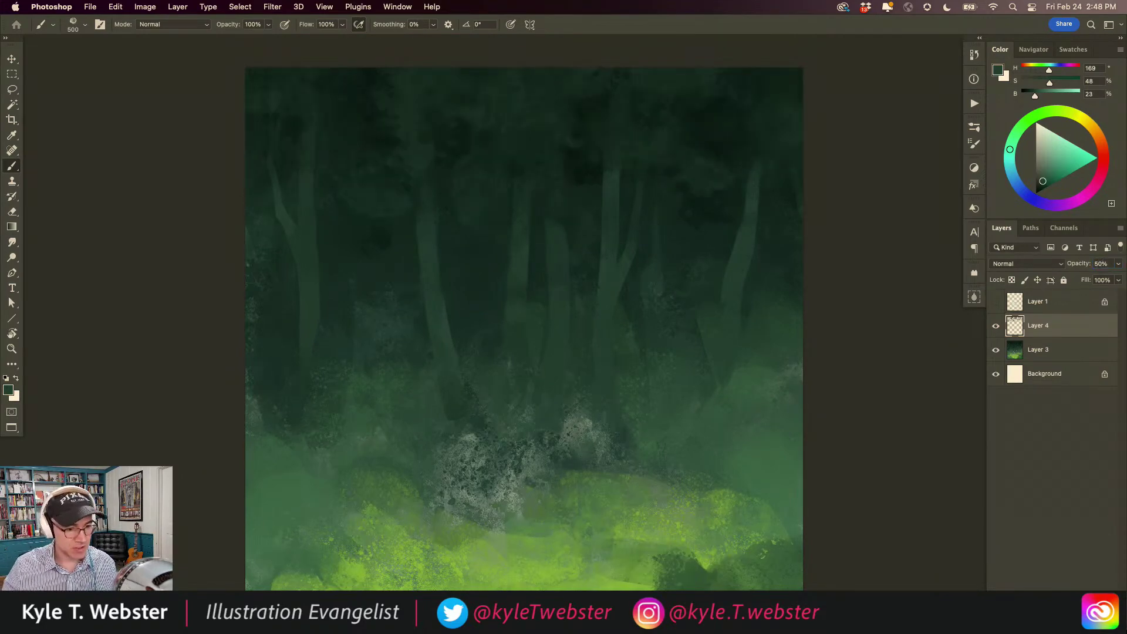
scroll(473, 273, "up", 2)
left_click_drag(463, 271, 423, 400)
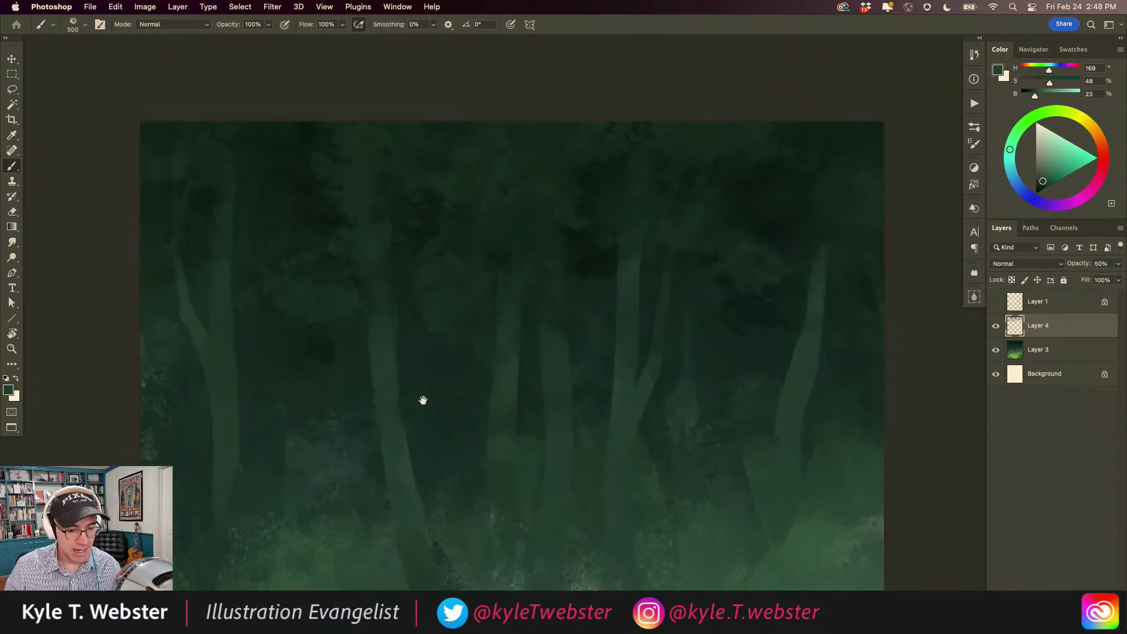
left_click(452, 311)
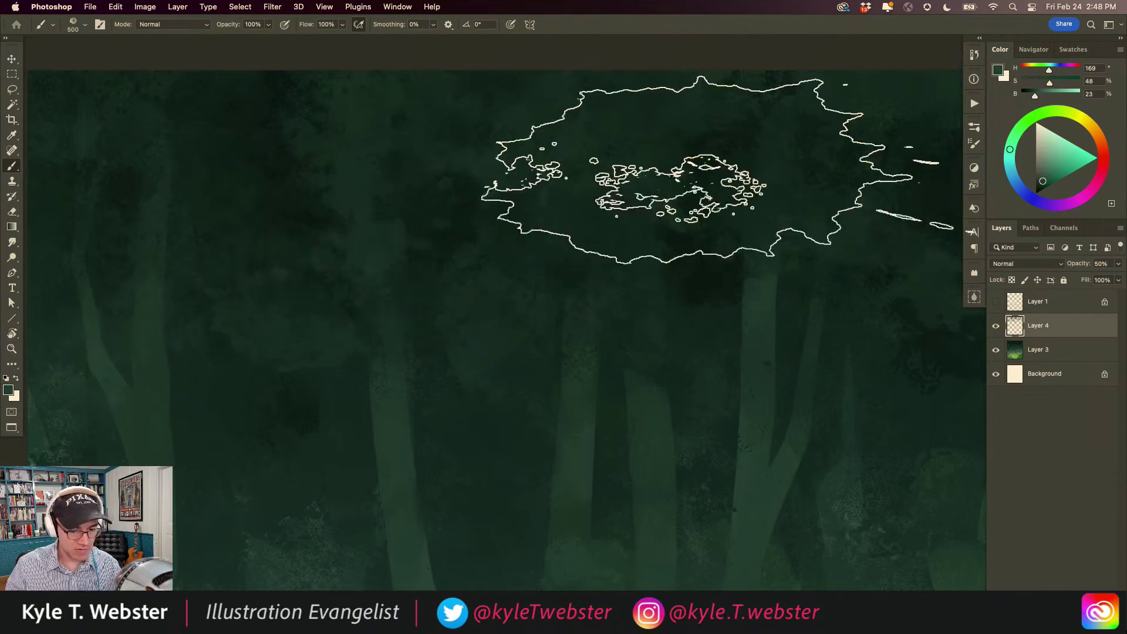
scroll(463, 393, "down", 5)
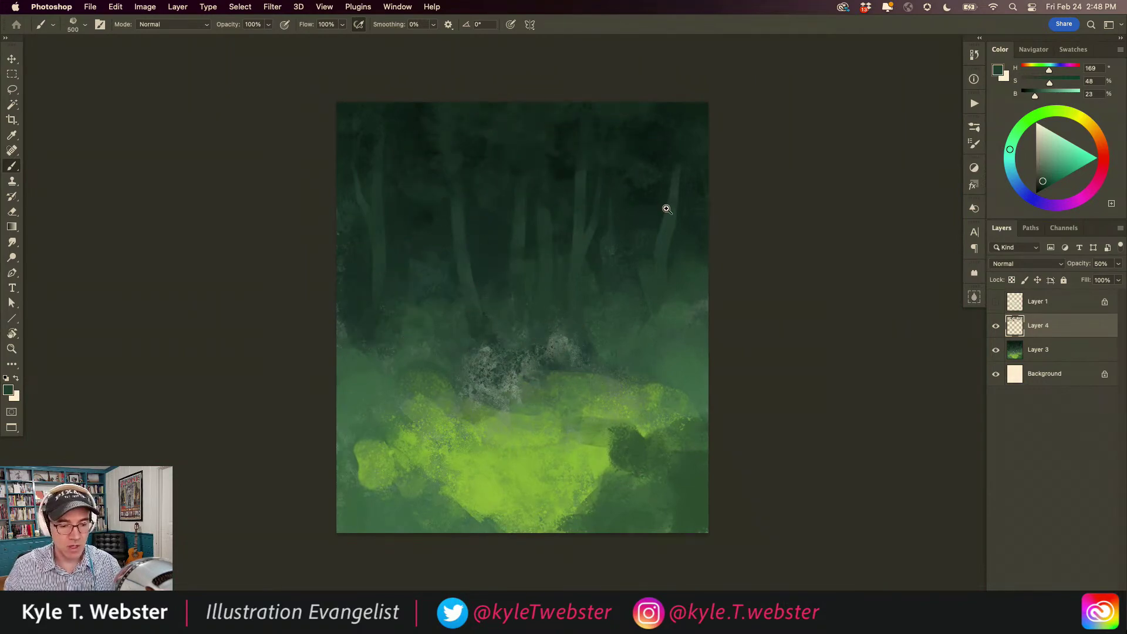
- On Layer 3, lasso the upper section of the rightmost trunk and repaint it with a 250 px brush in green (H 173, S 46, B 21)
scroll(667, 209, "up", 5)
key("l")
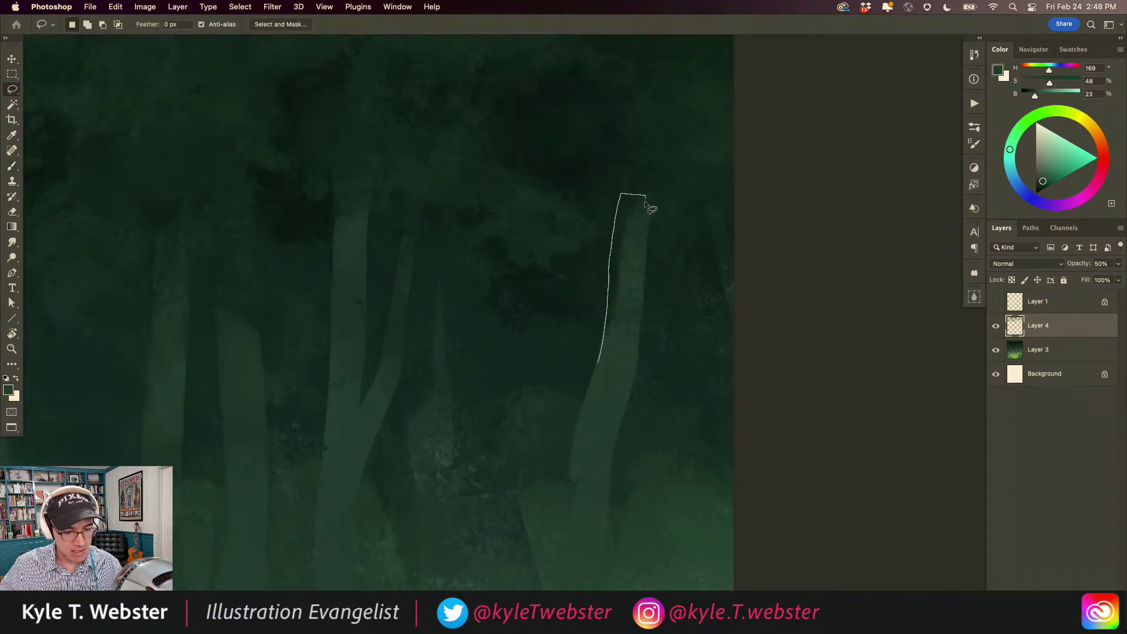
key("b")
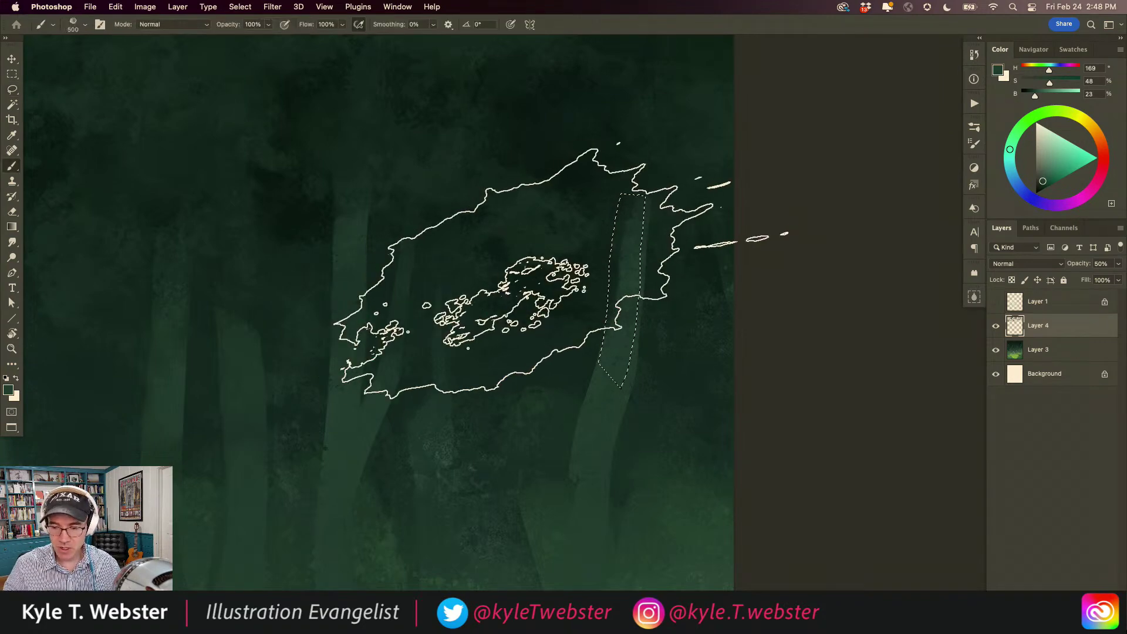
left_click(1011, 350)
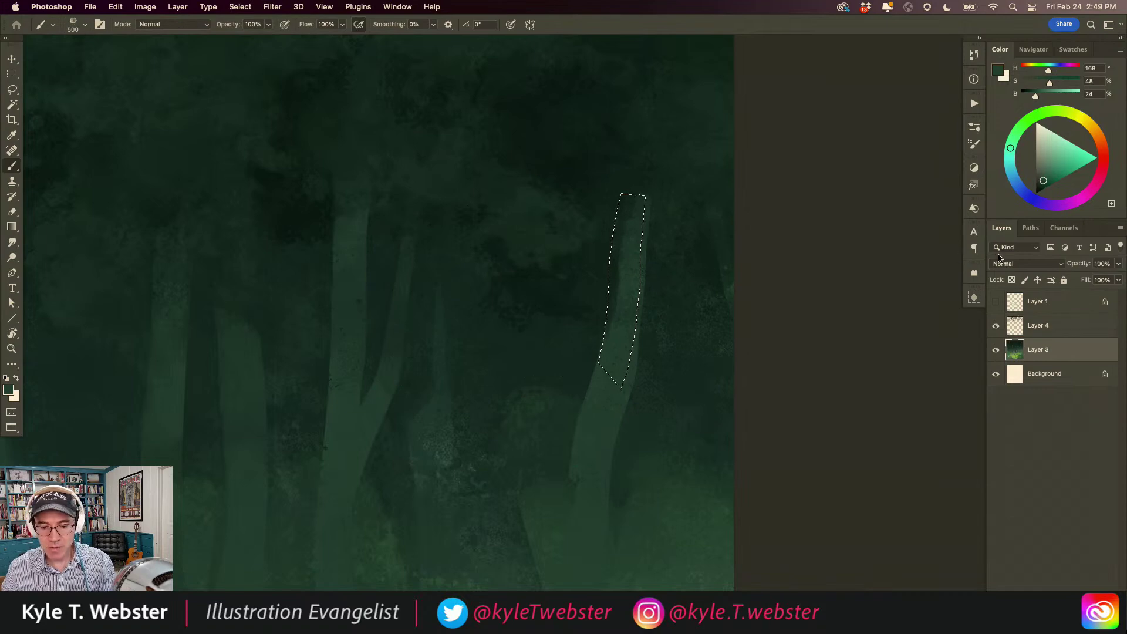
left_click(617, 365, "alt")
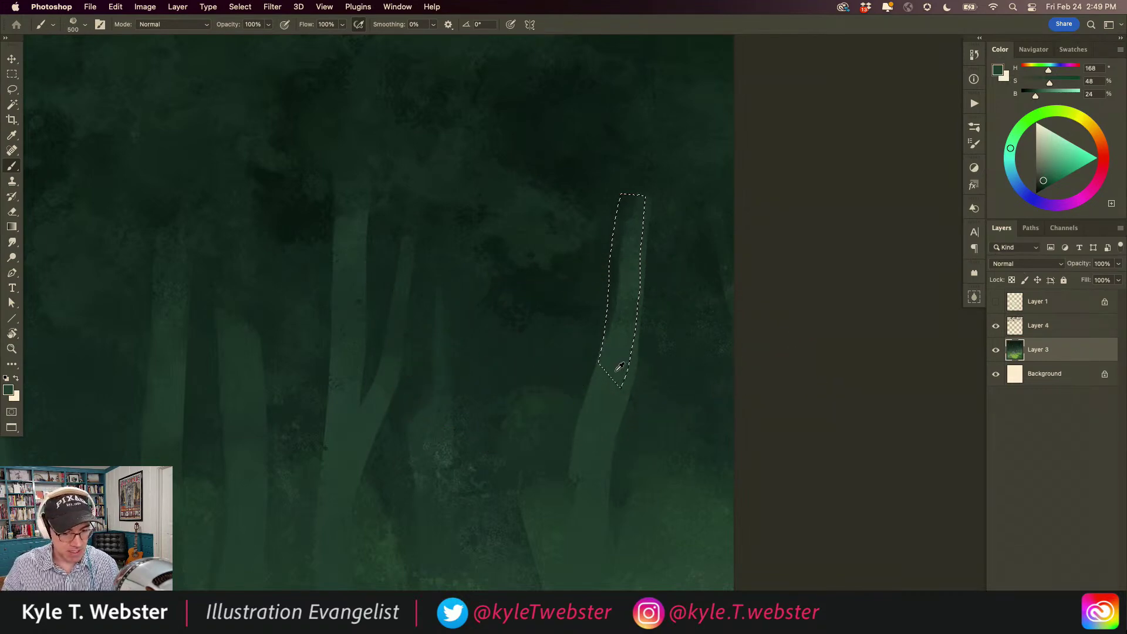
left_click(971, 135)
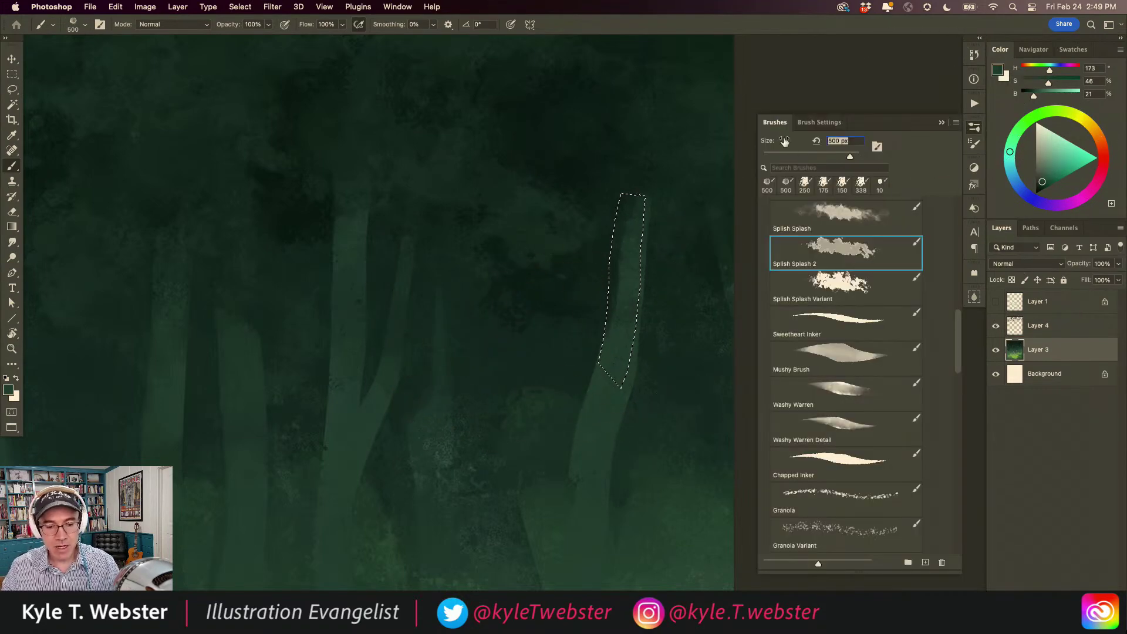
left_click(942, 123)
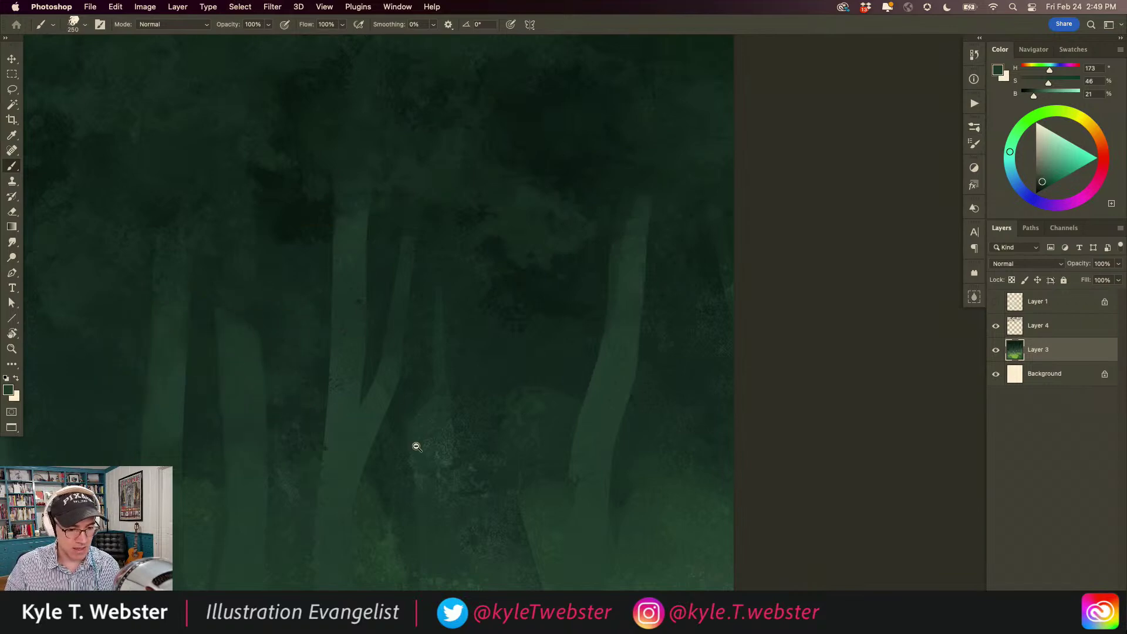
- Examine the trunks and canopy up close and across the whole composition, briefly showing the sketch layer for comparison
scroll(332, 473, "down", 3)
left_click_drag(332, 473, 526, 368)
scroll(435, 402, "down", 5)
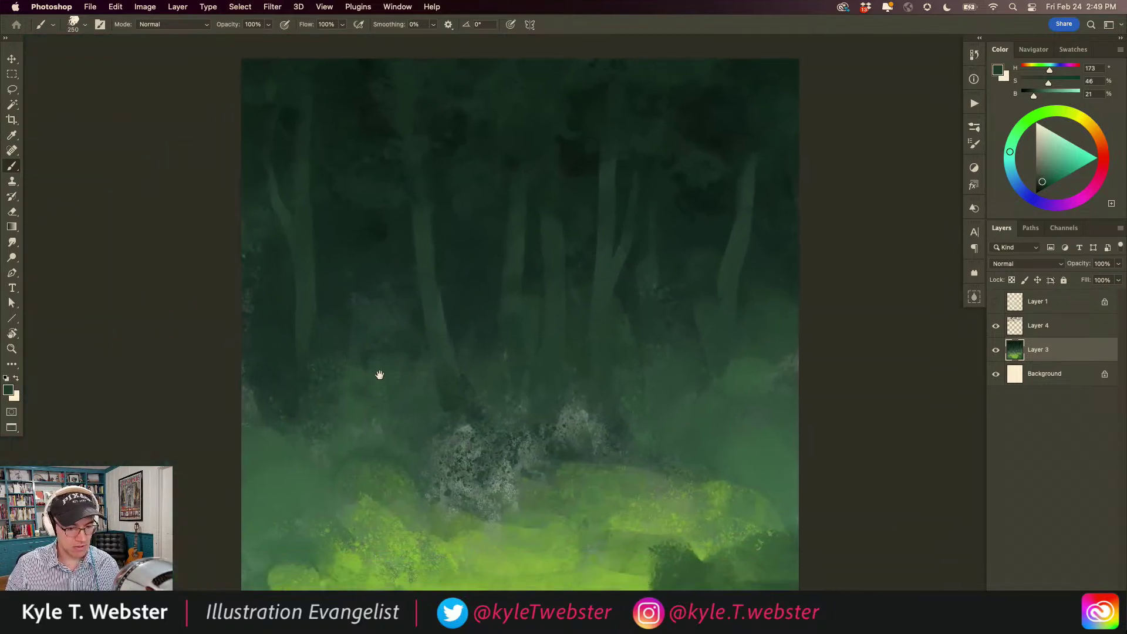
scroll(428, 369, "down", 2)
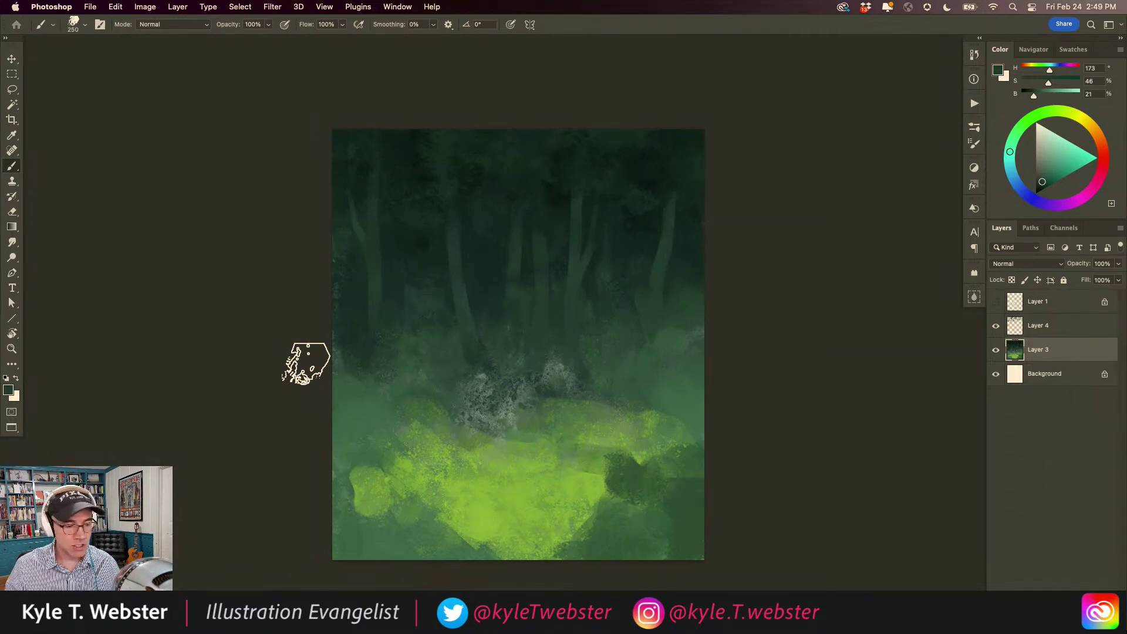
scroll(438, 280, "up", 3)
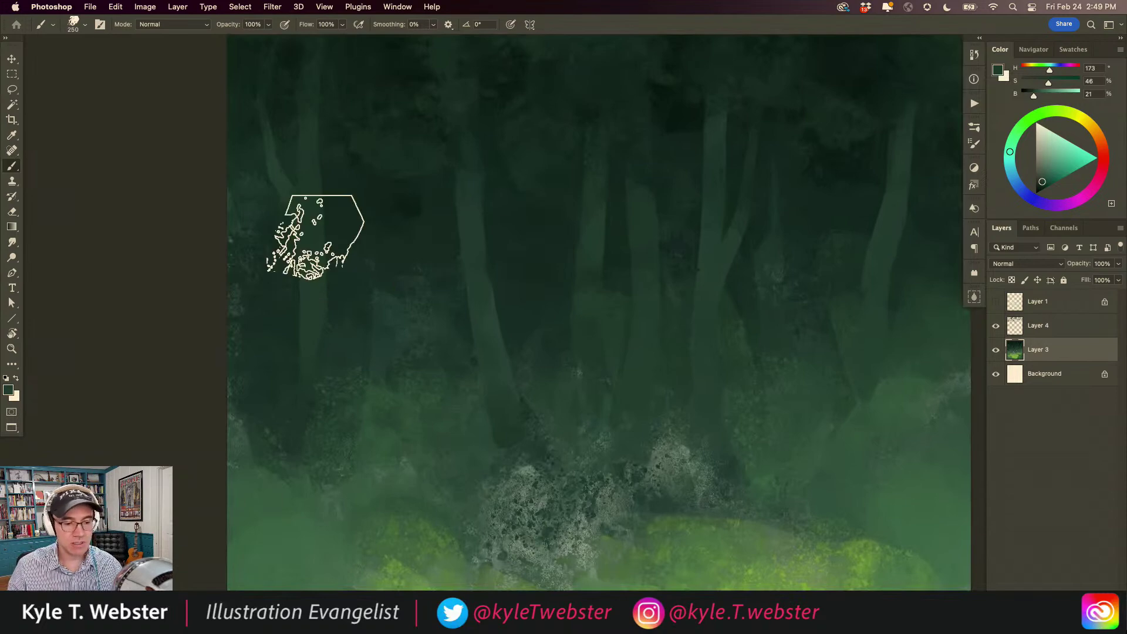
scroll(320, 295, "down", 3)
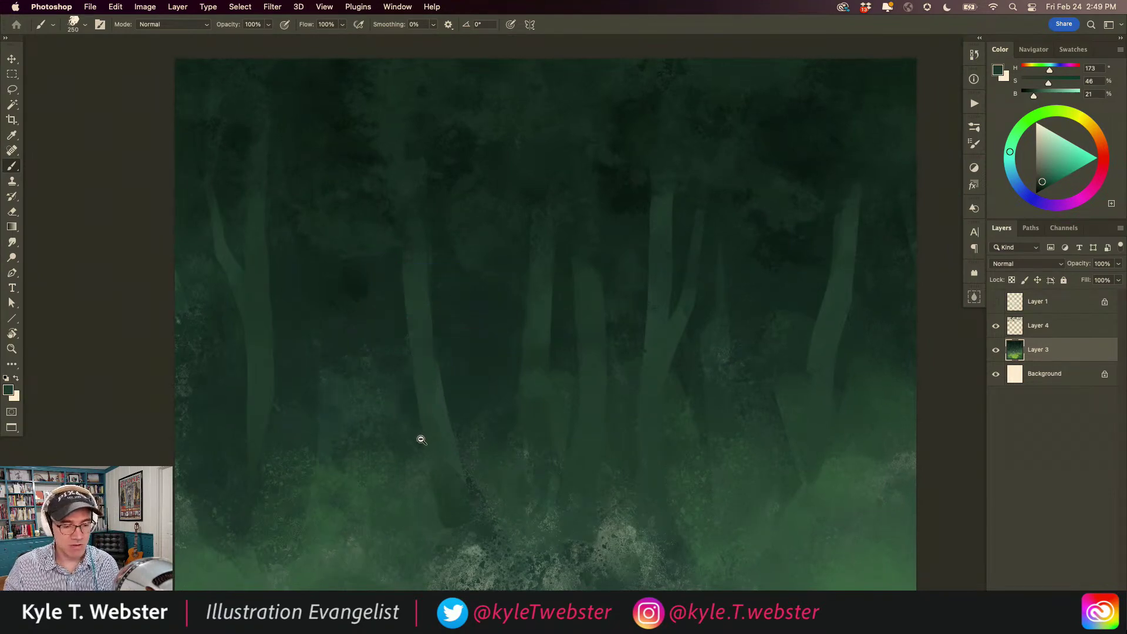
scroll(421, 439, "down", 3)
left_click_drag(403, 385, 393, 297)
left_click(997, 303)
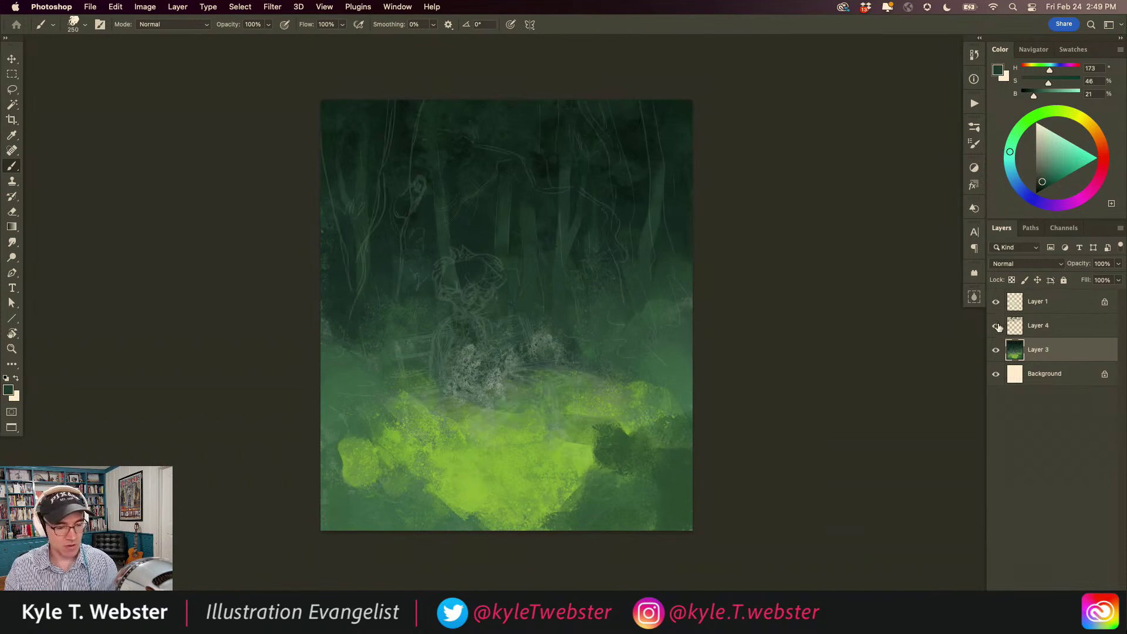
left_click(996, 303)
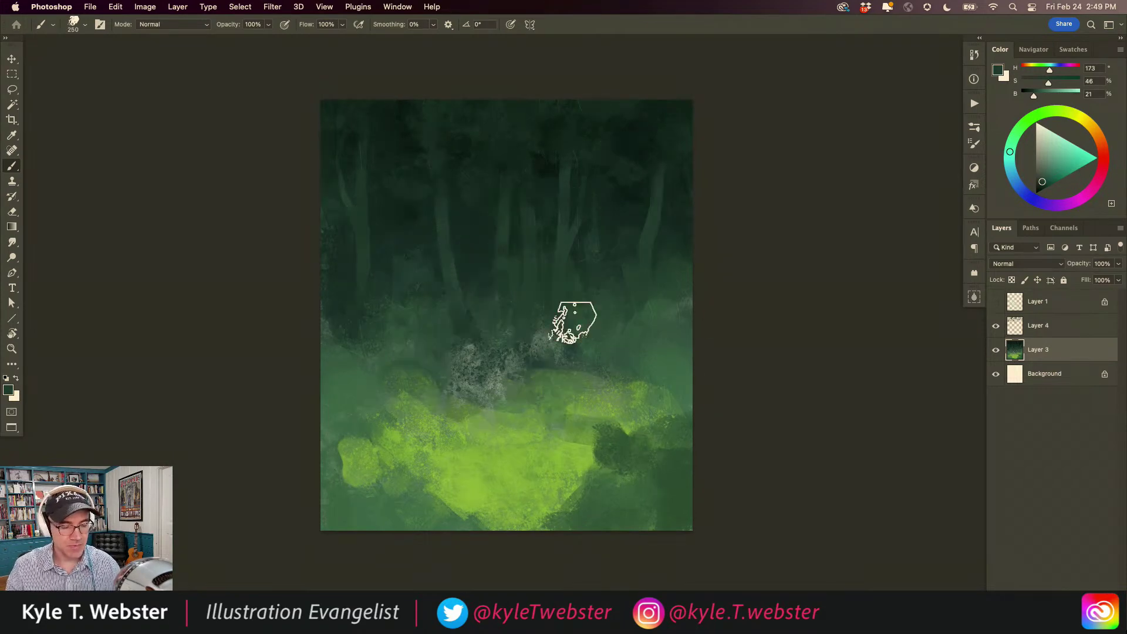
scroll(423, 307, "up", 4)
left_click_drag(423, 307, 412, 371)
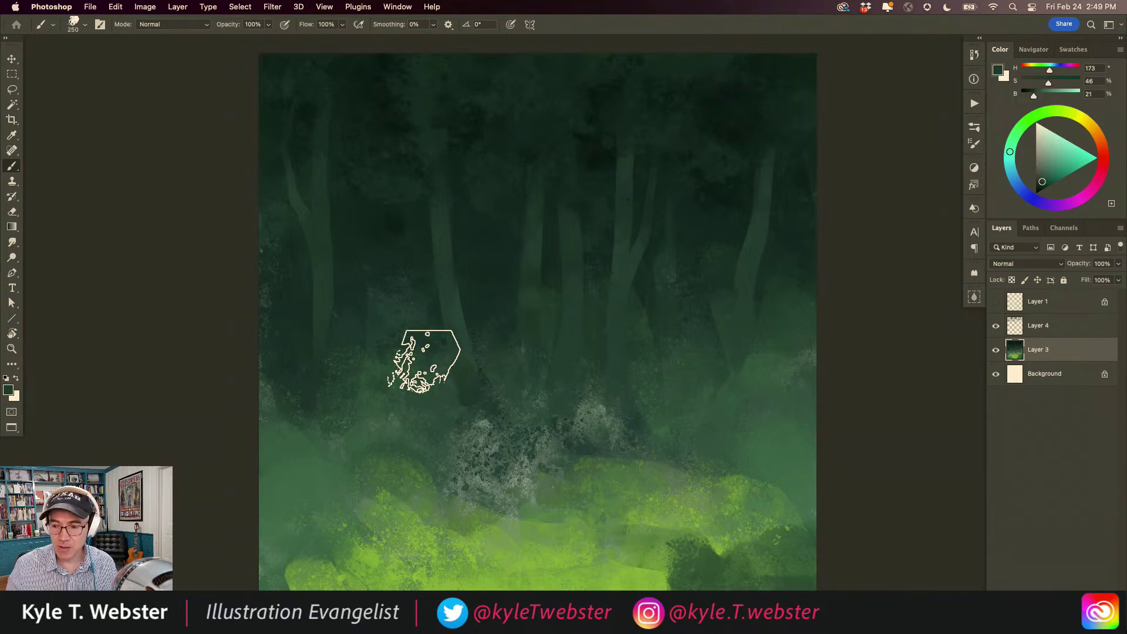
- Choose the 50 px Chisel 2020 brush and sample the trunk green (H 168, S 48, B 24)
left_click(975, 128)
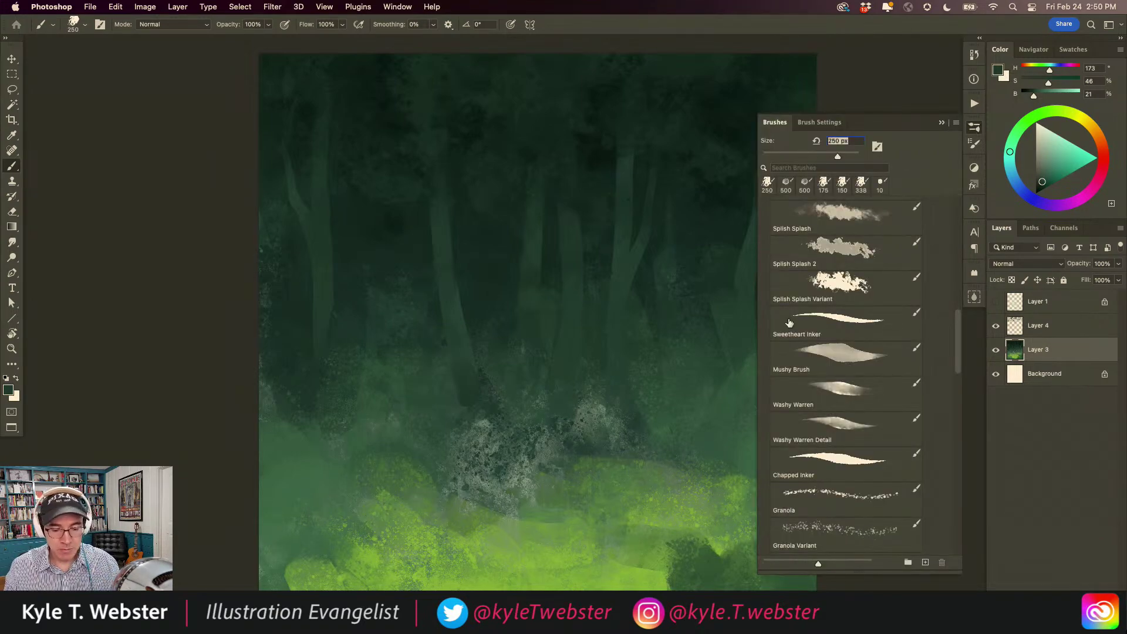
scroll(945, 323, "down", 10)
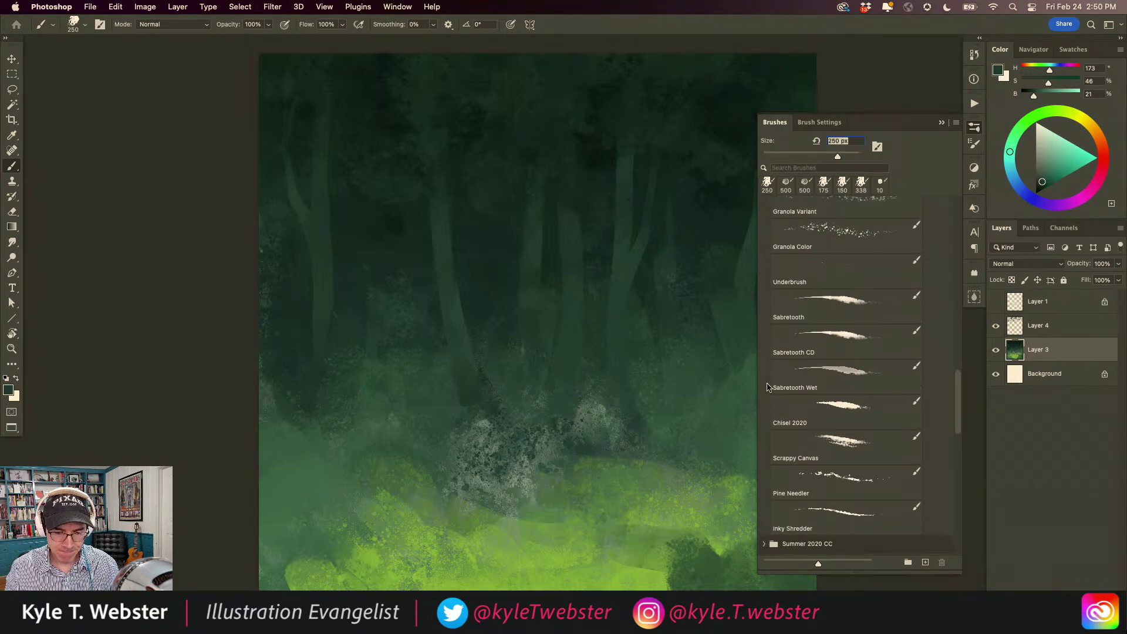
left_click(840, 409)
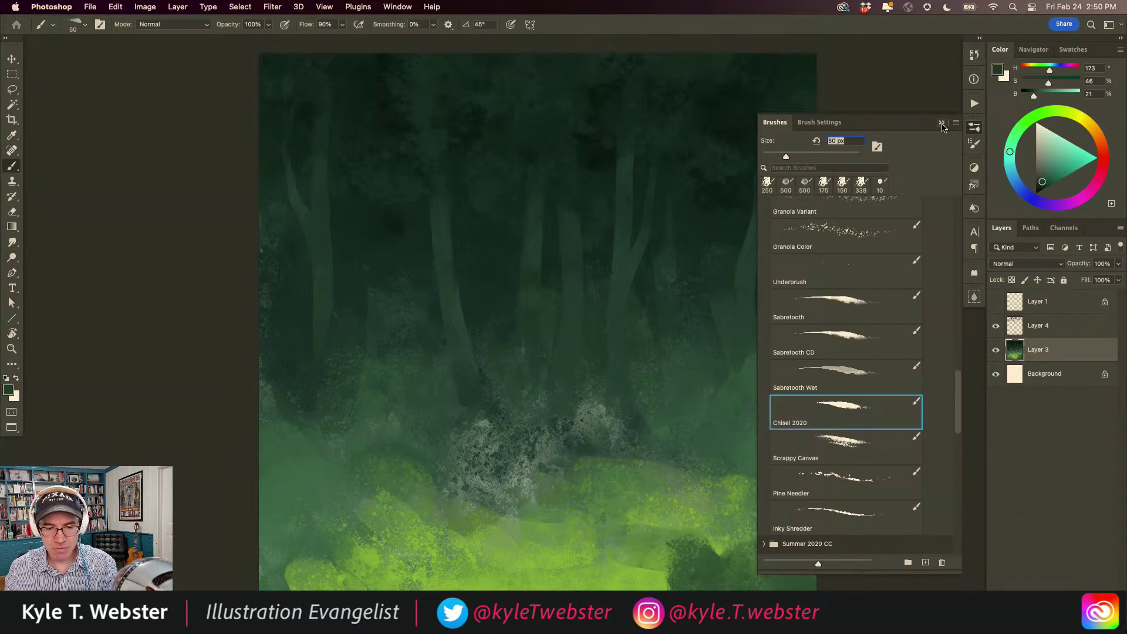
left_click(942, 124)
left_click(743, 250, "alt")
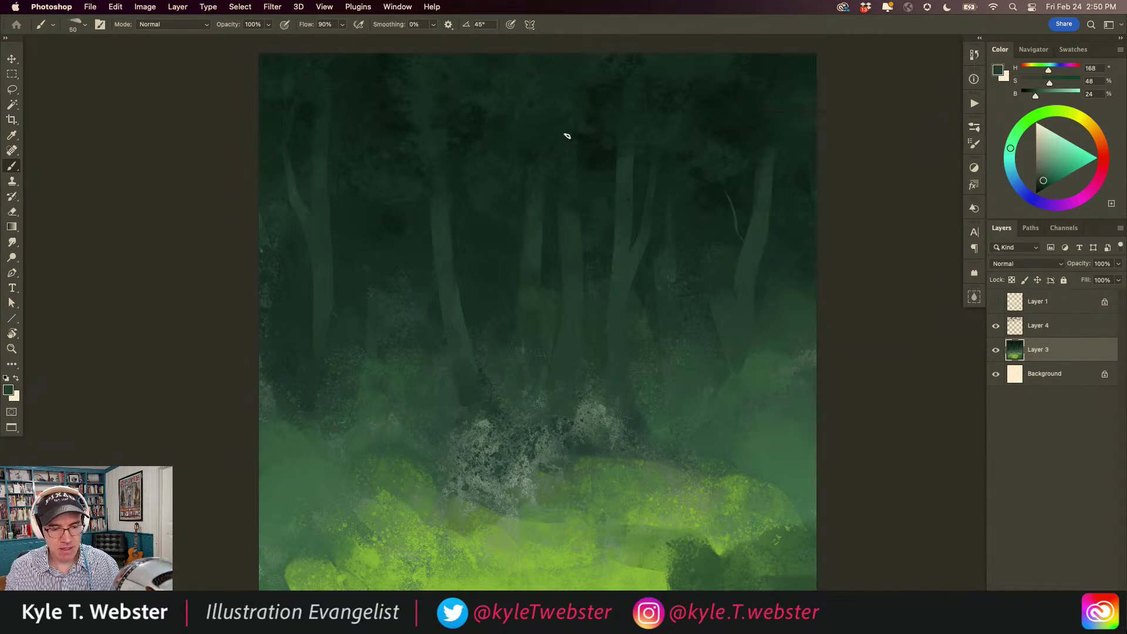
- On a new layer directly above Layer 3, paint thin branches reaching across the gap between the two trunks near the centre
left_click_drag(529, 269, 499, 292)
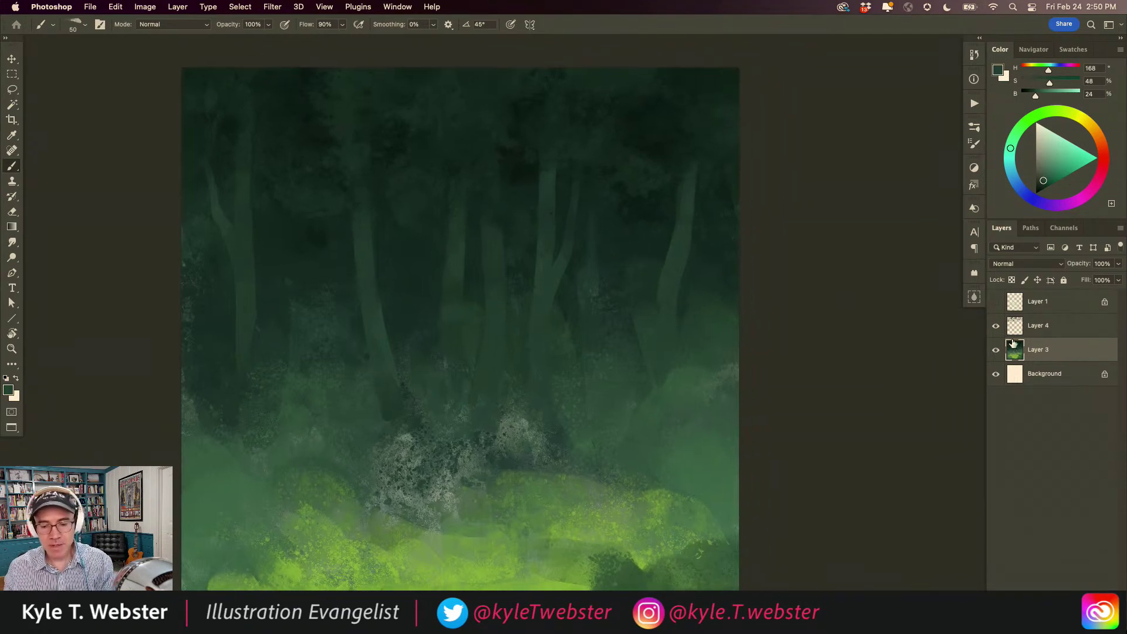
key("super+shift+alt+n")
left_click_drag(607, 263, 608, 287)
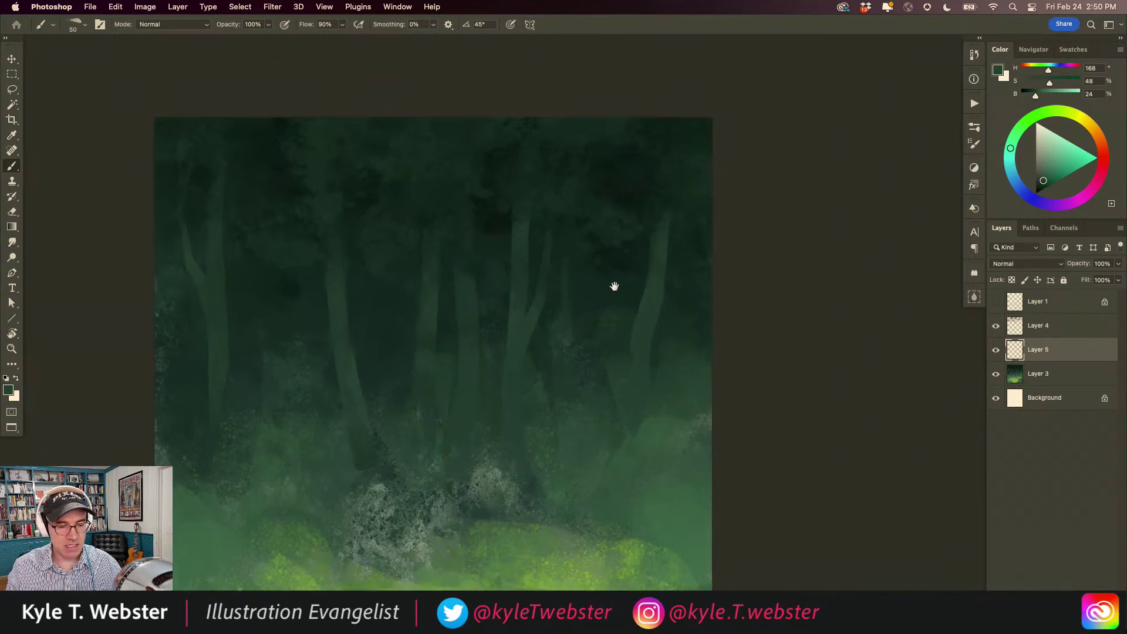
scroll(463, 337, "up", 3)
left_click(523, 281)
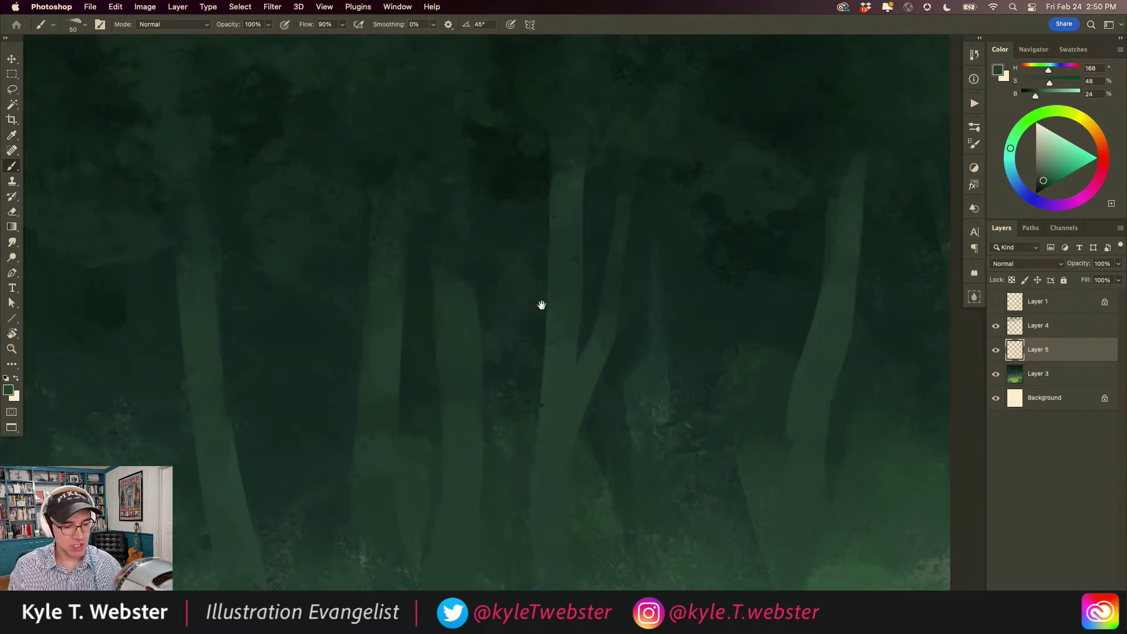
left_click_drag(591, 281, 544, 254)
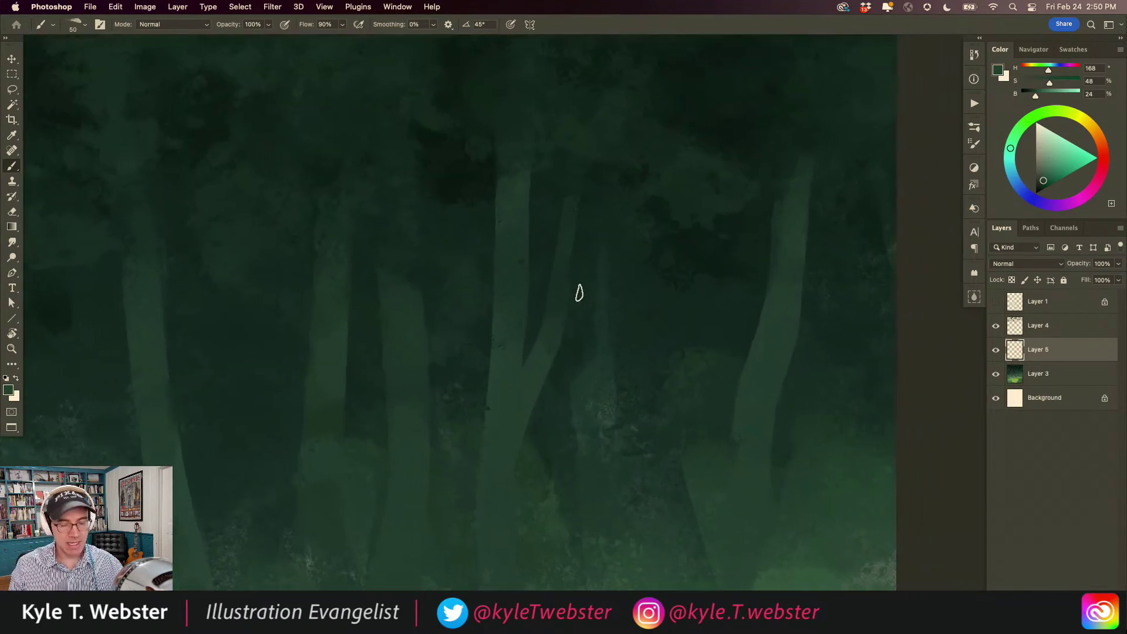
scroll(560, 289, "down", 5)
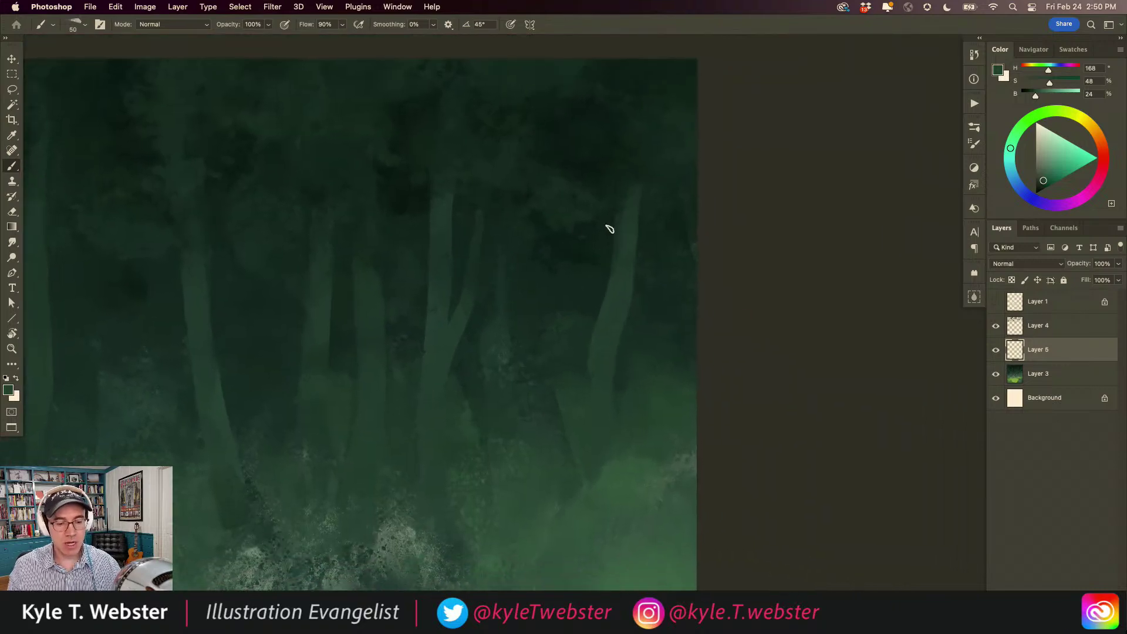
scroll(505, 262, "left", 10)
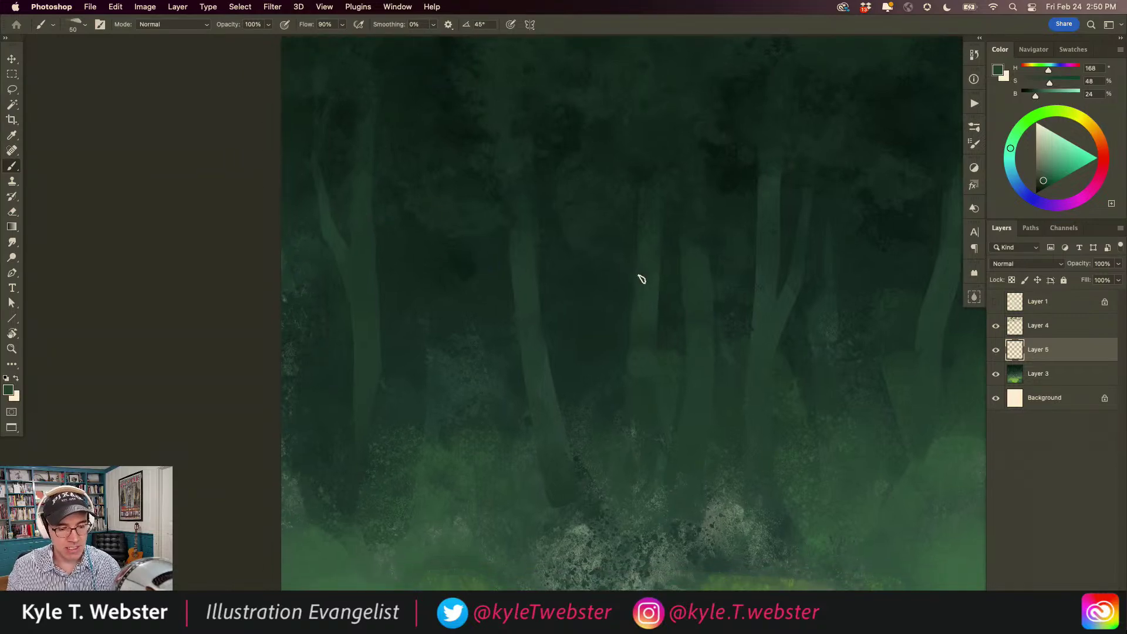
left_click(597, 256, "super")
mouse_move(605, 260)
left_mouse_down()
mouse_move(532, 262)
mouse_move(454, 243)
mouse_move(553, 267)
mouse_move(504, 249)
left_mouse_up()
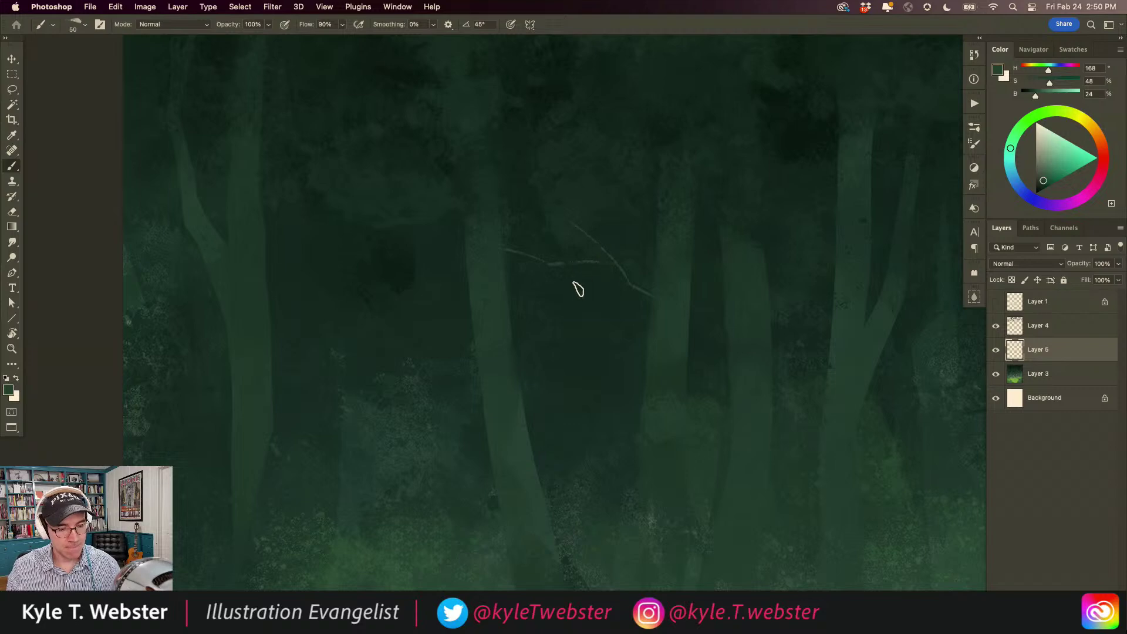
- Add an upright forked twig growing from the lower part of the slanted trunk, and a small offshoot under the thin branch
left_click(457, 399, "alt+super")
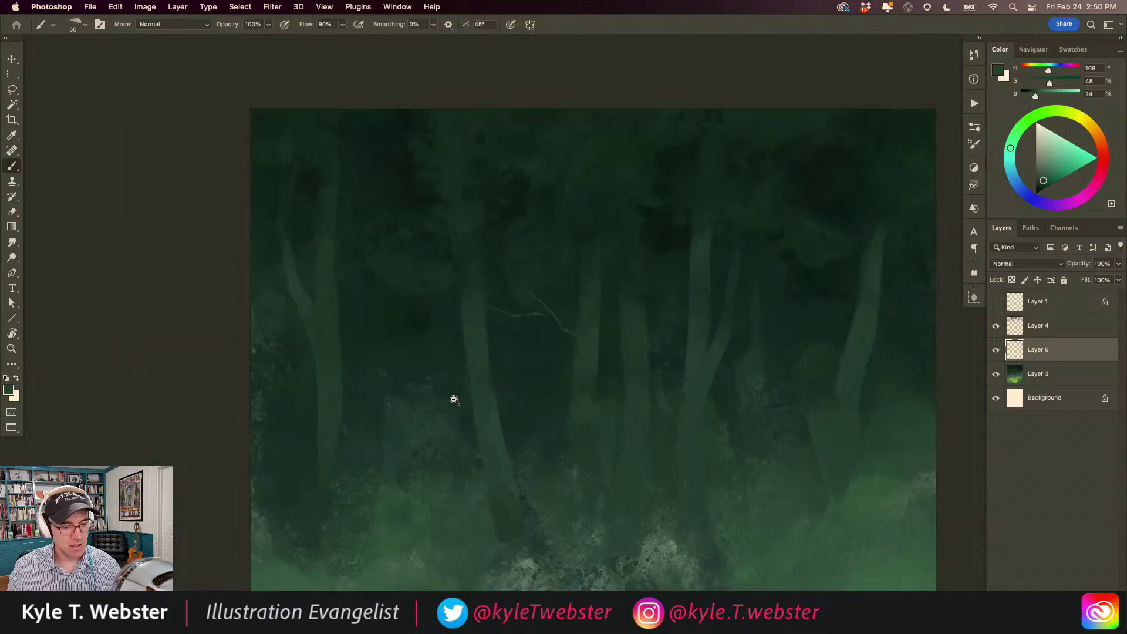
left_click(456, 399, "alt+super")
mouse_move(486, 371)
left_mouse_down()
mouse_move(539, 324)
mouse_move(480, 352)
left_mouse_up()
mouse_move(560, 333)
left_mouse_down()
mouse_move(455, 327)
mouse_move(496, 339)
mouse_move(520, 275)
left_mouse_up()
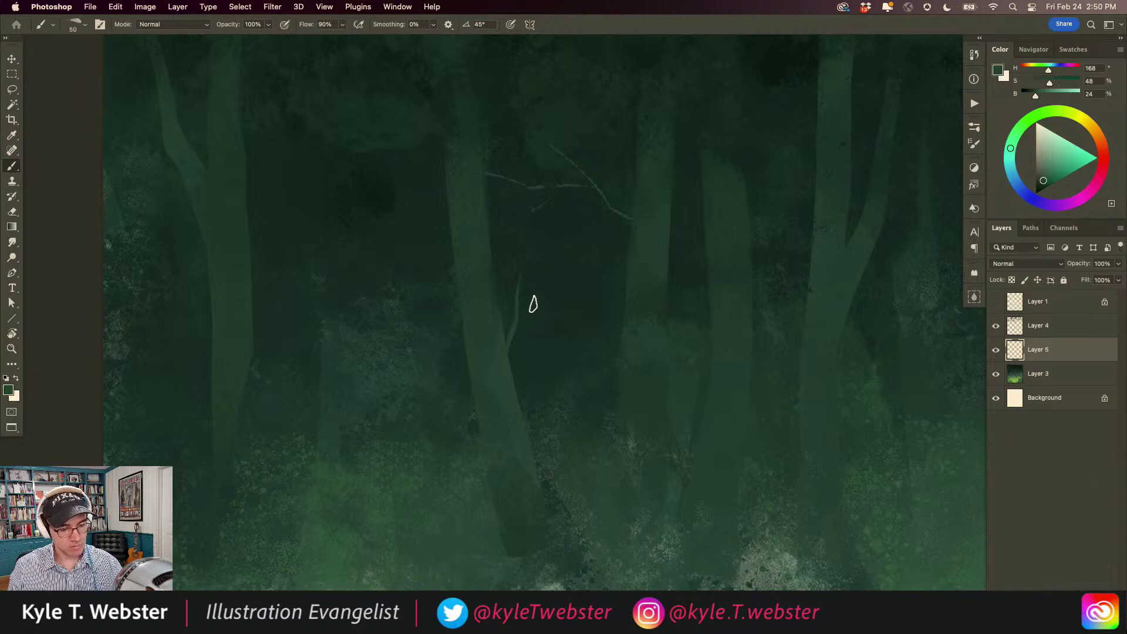
left_click_drag(543, 284, 522, 322)
left_click(431, 404, "alt")
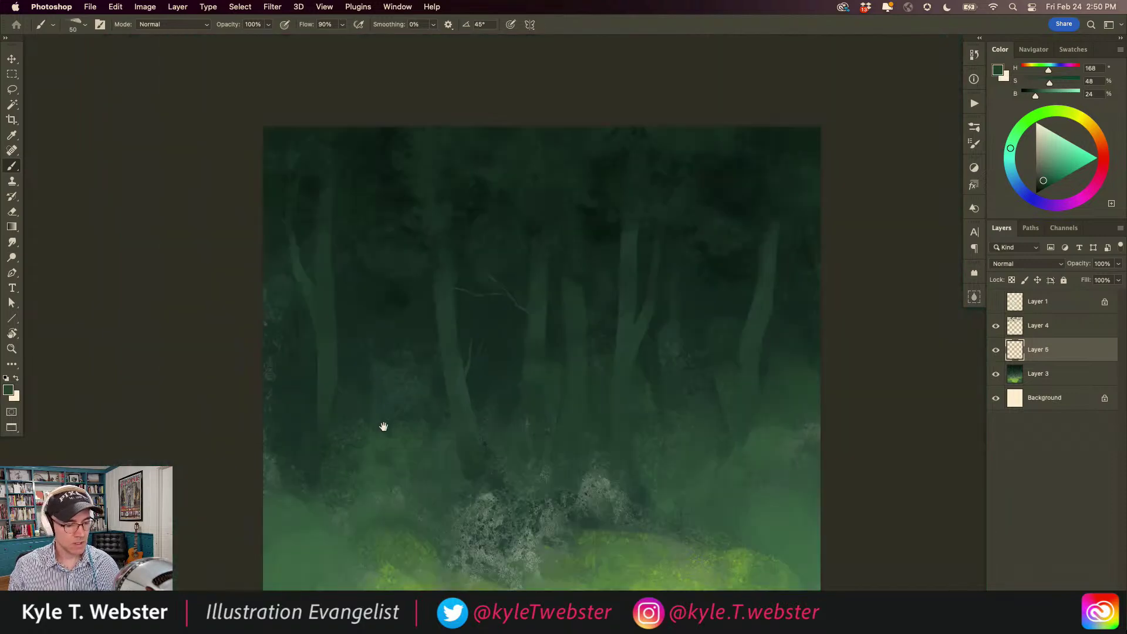
- After checking against the sketch layer, paint a thin branch curving from the leftmost forked trunk out to the canvas edge
left_click(390, 385)
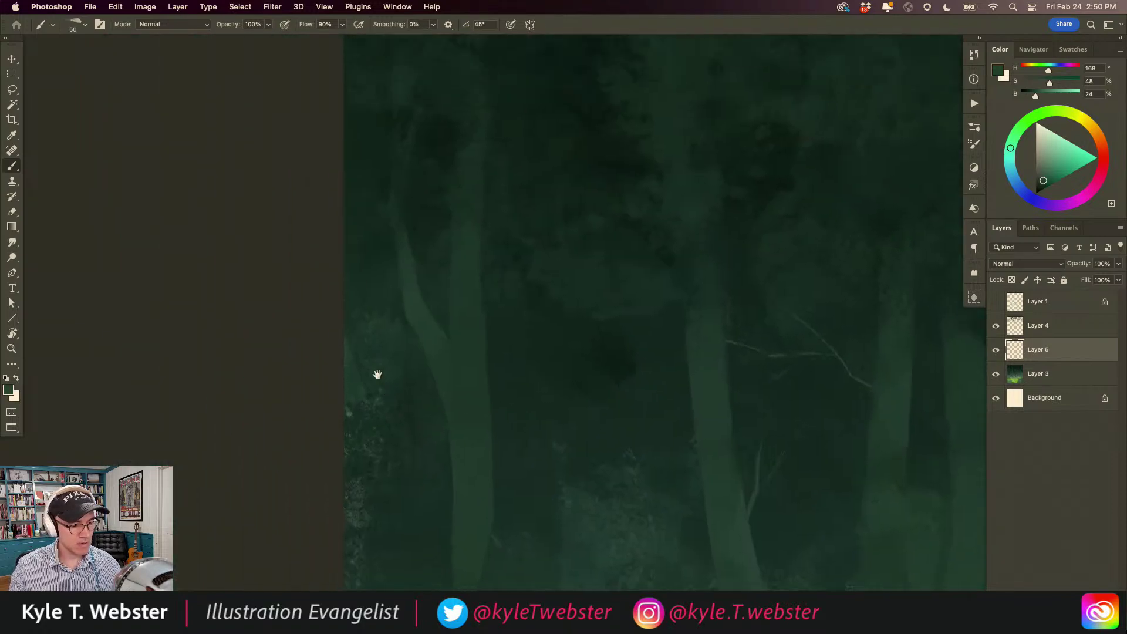
left_click(996, 303)
left_click(996, 303)
key("super+equal")
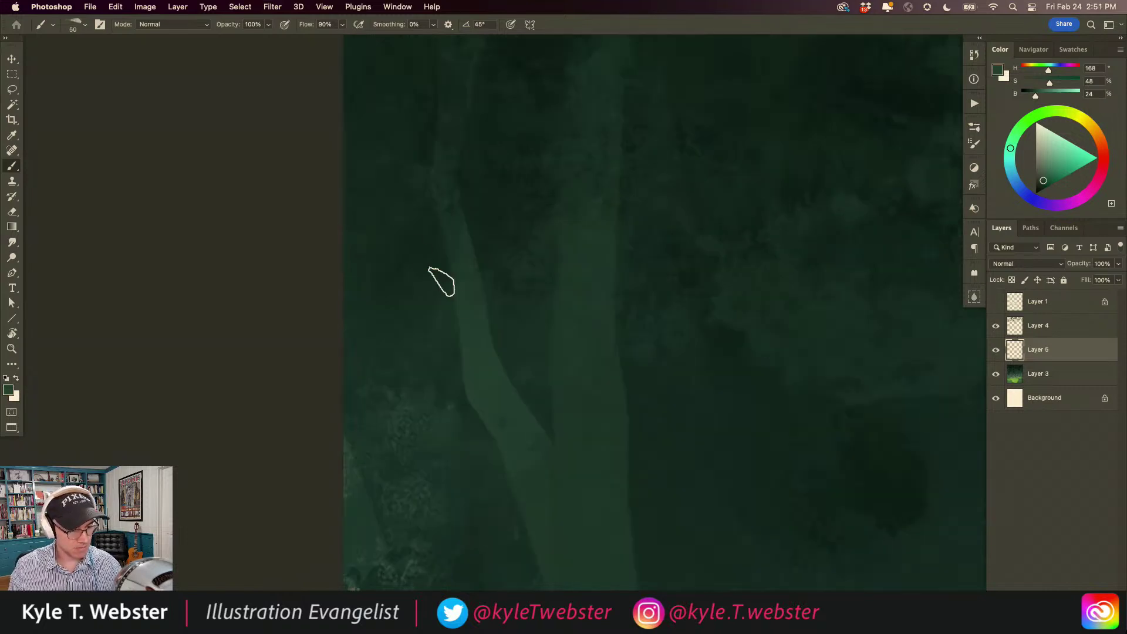
left_click_drag(442, 339, 390, 244)
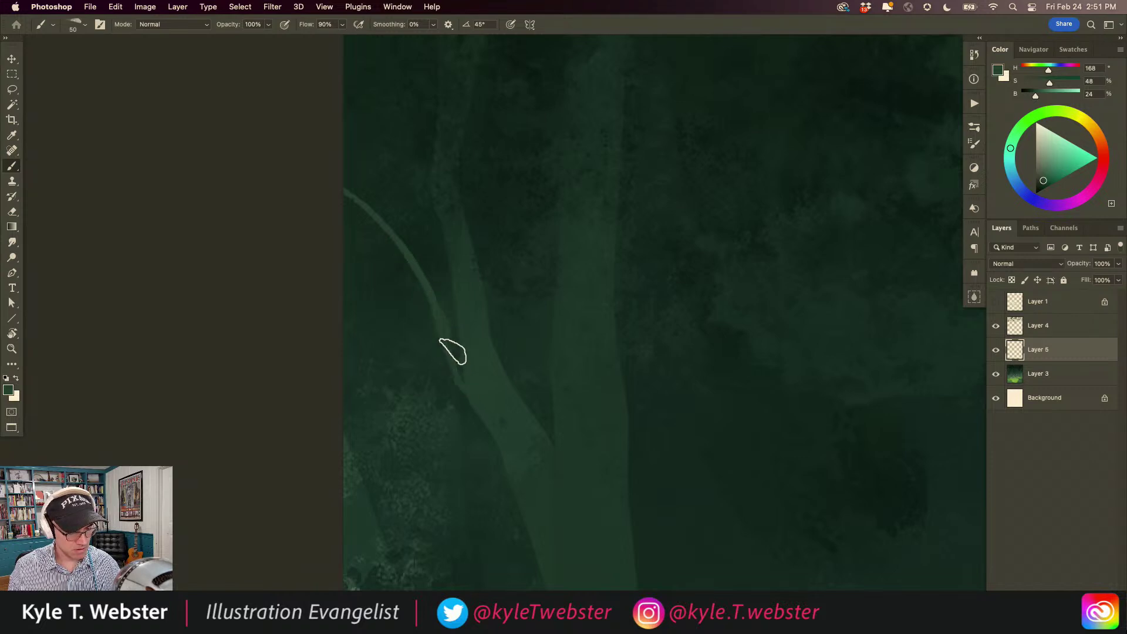
mouse_move(408, 385)
left_mouse_down()
mouse_move(398, 385)
mouse_move(390, 347)
left_mouse_up()
left_click(390, 344)
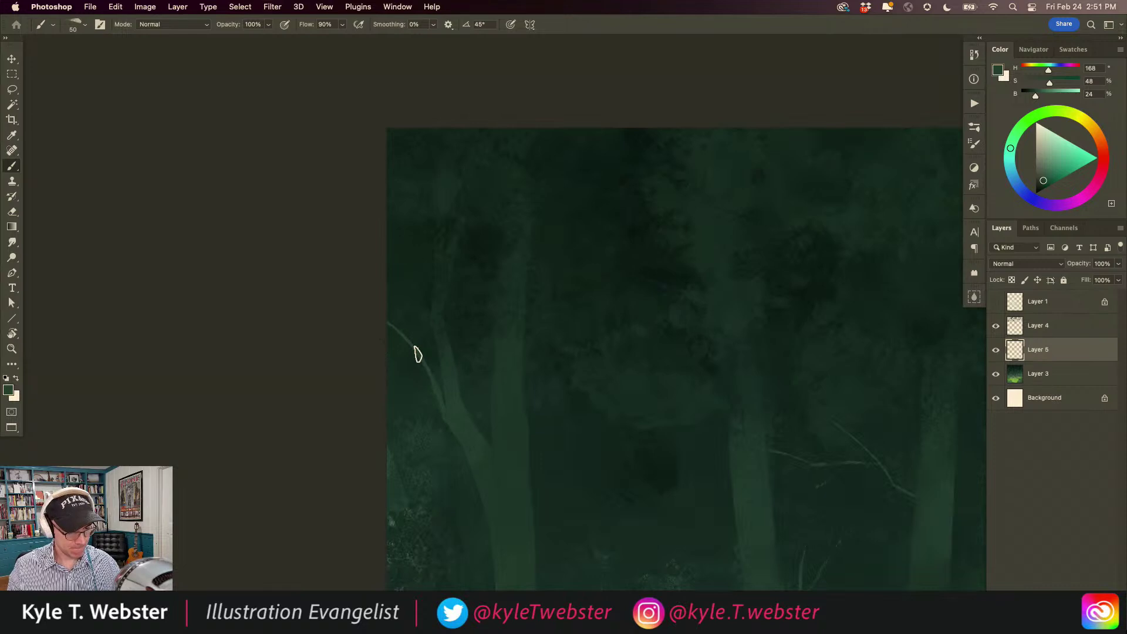
- Sample the dark background green (H 172, S 49, B 19), retouch around the curved branch at the canvas edge, and undo the last stroke
left_click(387, 285)
left_click(387, 285)
left_click(500, 377, "alt")
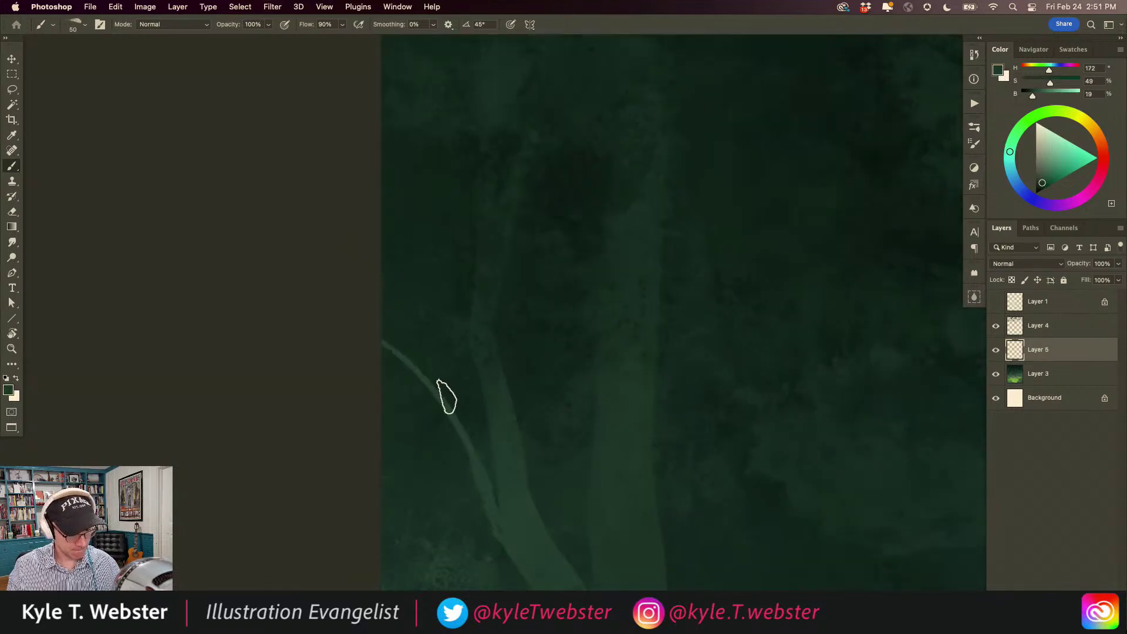
mouse_move(370, 338)
left_mouse_down()
mouse_move(390, 411)
mouse_move(320, 310)
mouse_move(264, 367)
left_mouse_up()
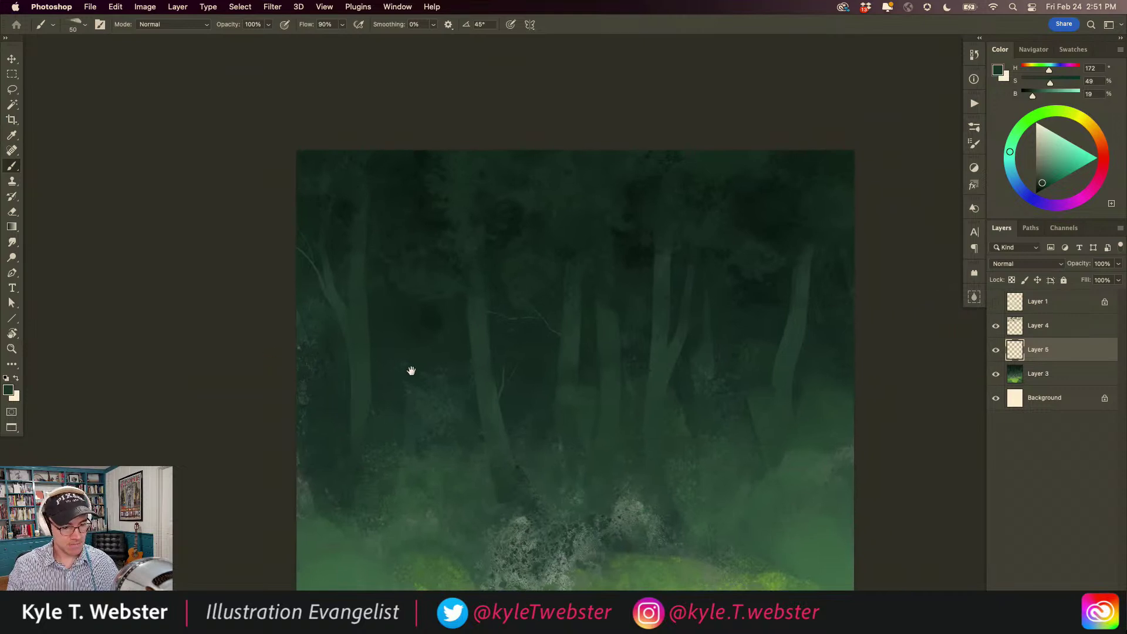
scroll(564, 259, "up", 5)
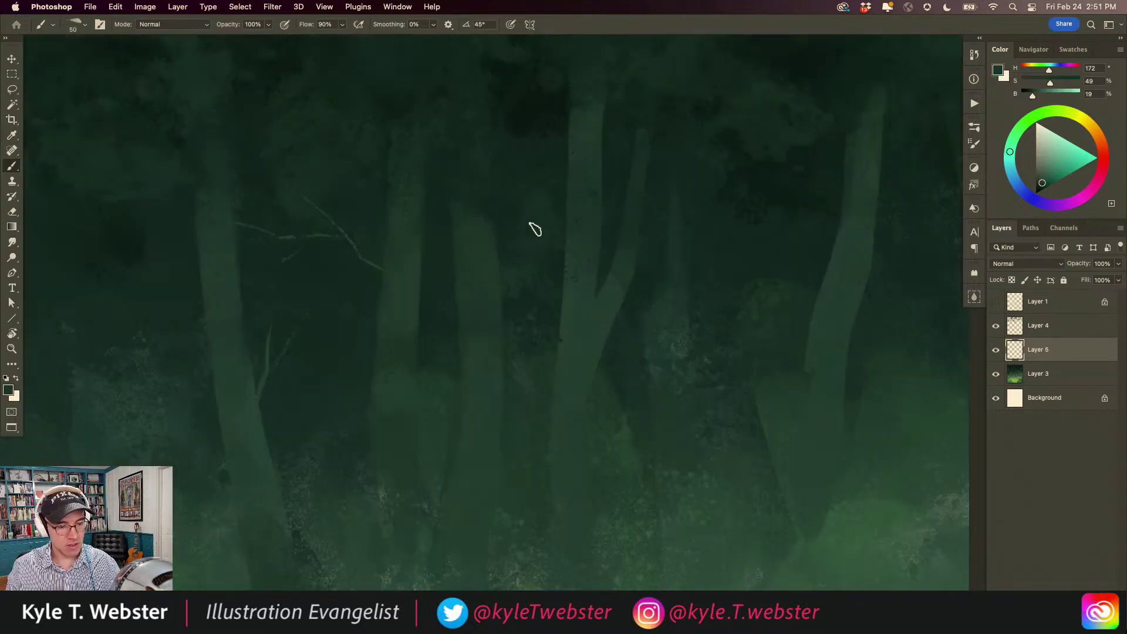
key("super+z")
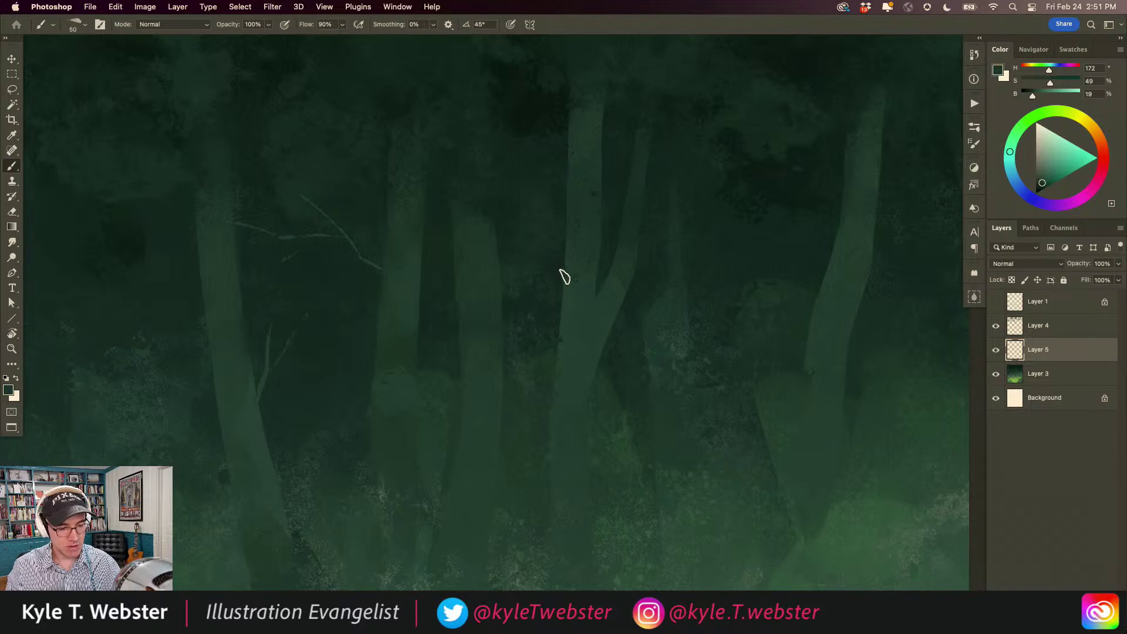
- Replace the short twig on the central forked trunk with a thin branch curving upward from its outer left edge
scroll(550, 252, "up", 2)
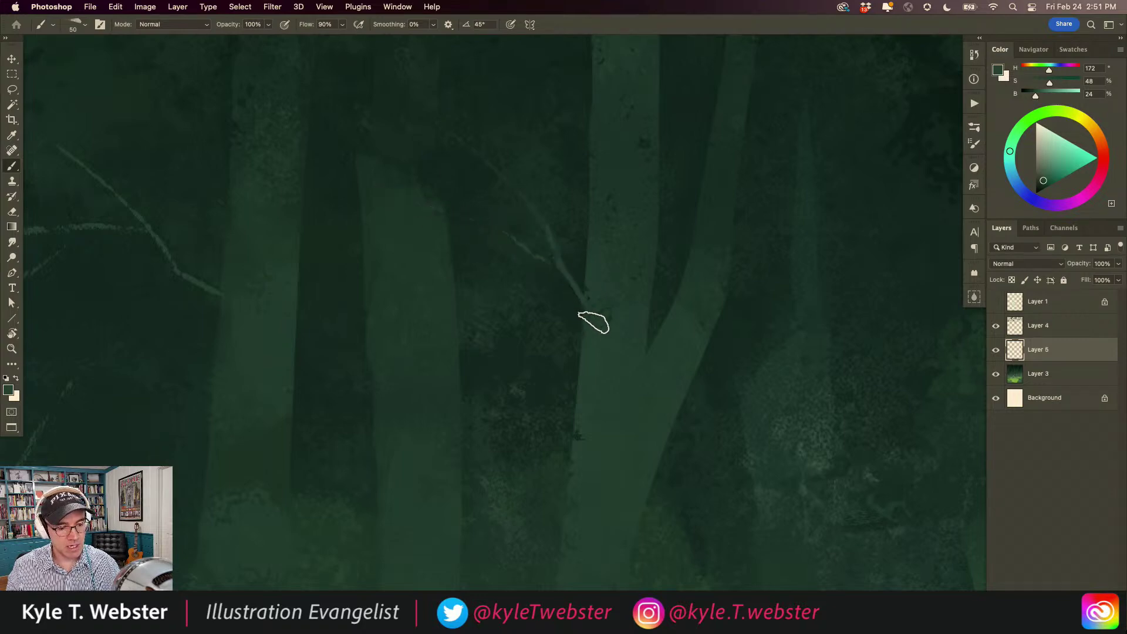
scroll(500, 358, "down", 6)
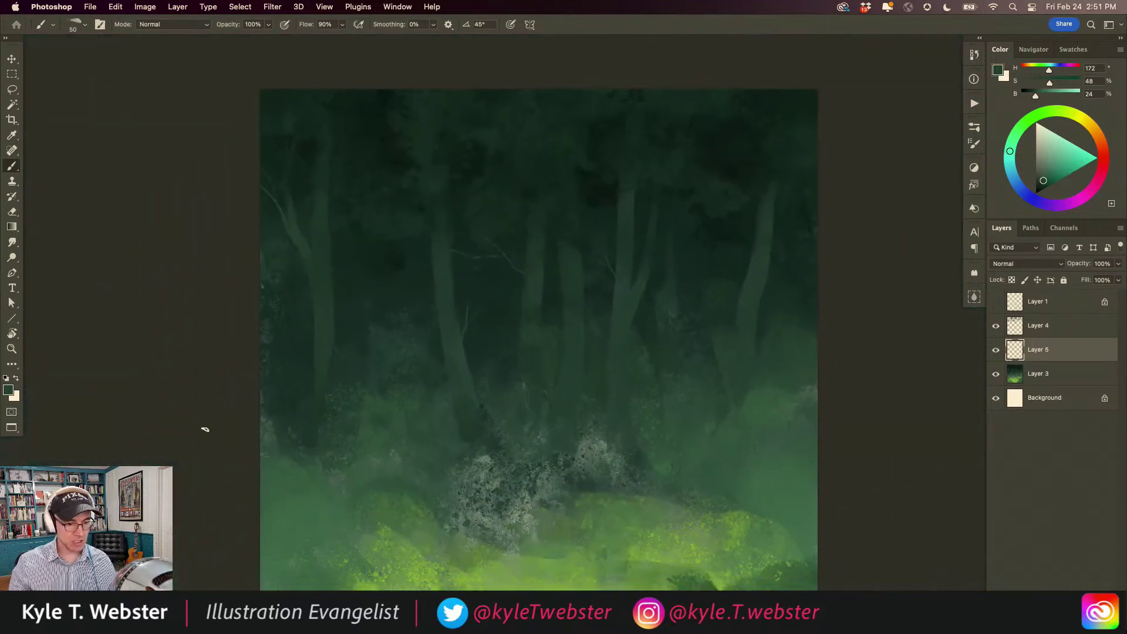
scroll(398, 370, "right", 3)
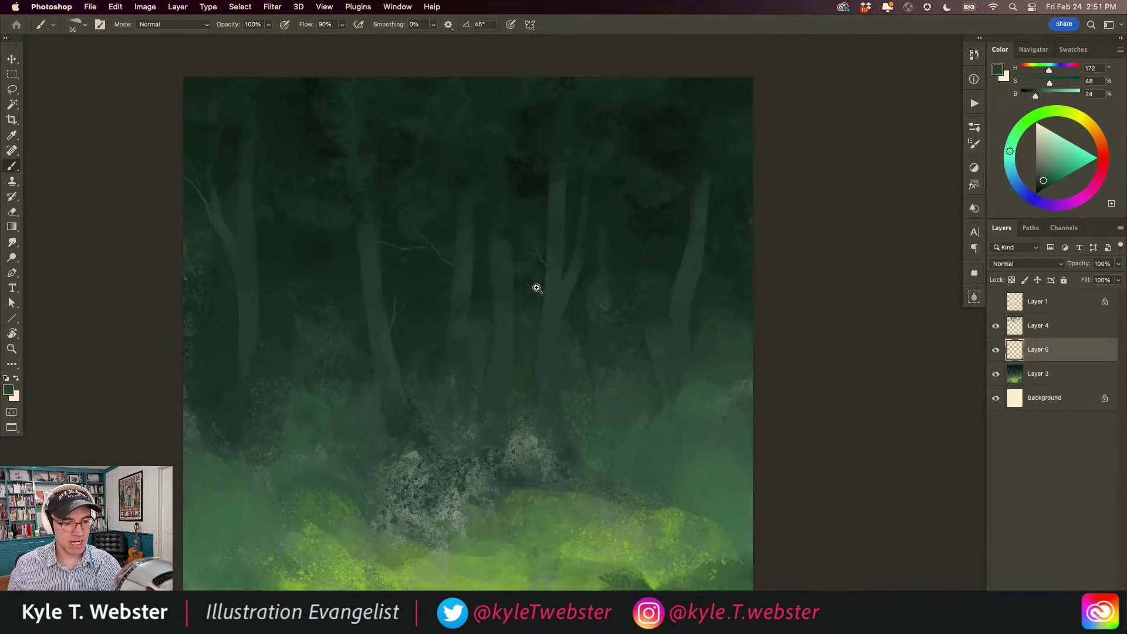
scroll(543, 297, "up", 3)
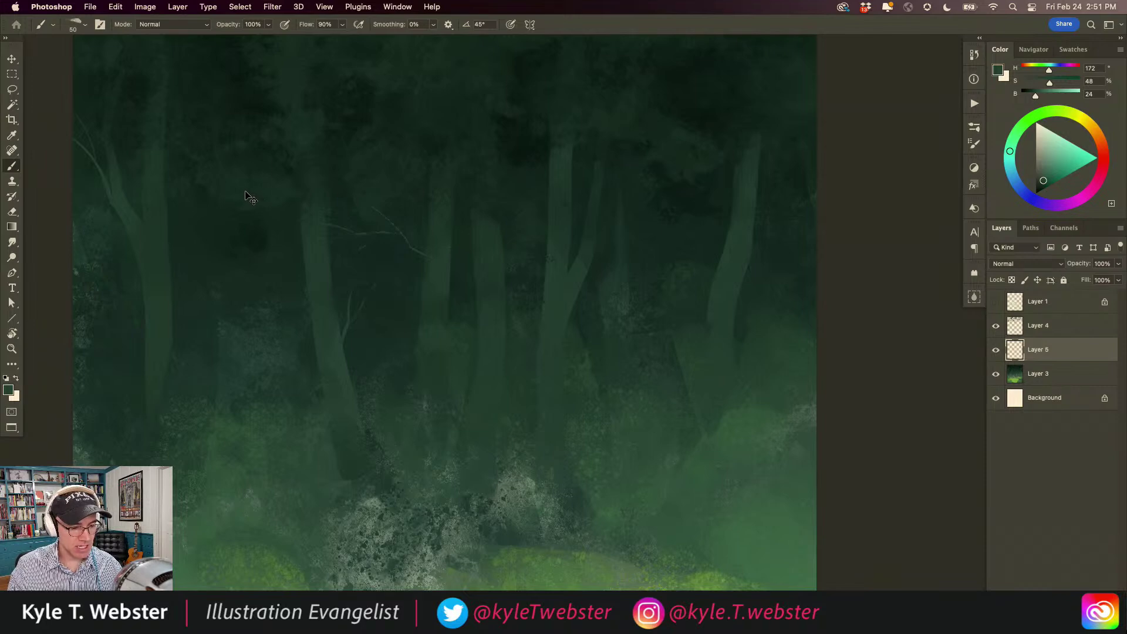
left_click(525, 242)
left_click_drag(550, 232, 523, 105)
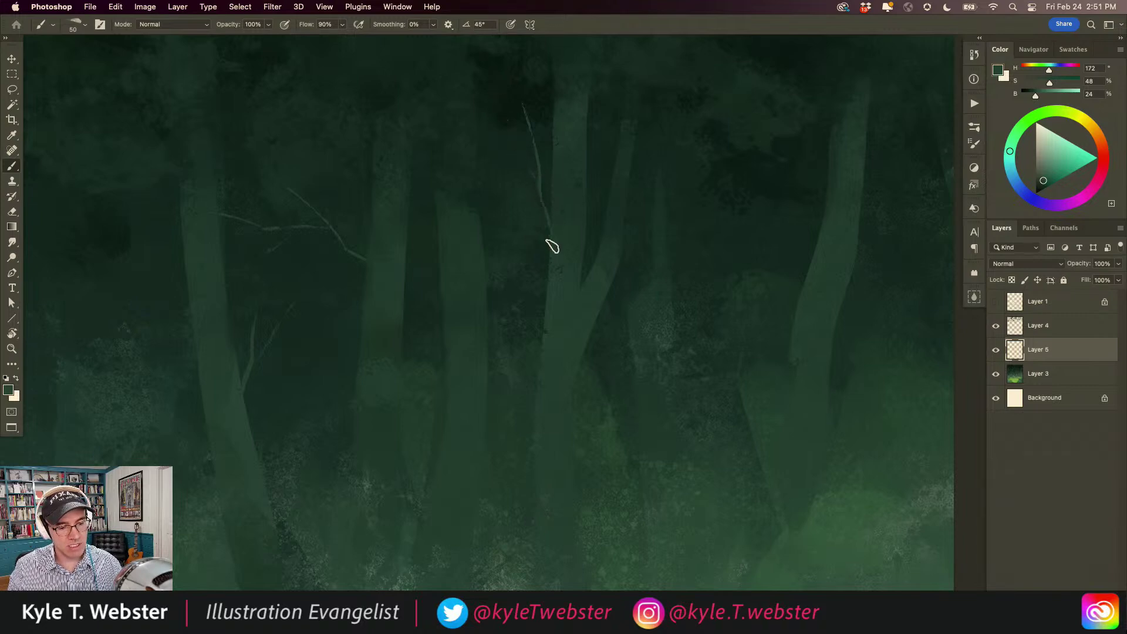
- Paint a thin branch rising diagonally from the rightmost trunk toward the canvas edge
mouse_move(536, 277)
left_mouse_down()
mouse_move(428, 370)
mouse_move(393, 370)
left_mouse_up()
mouse_move(581, 284)
left_mouse_down()
mouse_move(589, 276)
mouse_move(551, 244)
left_mouse_up()
left_click_drag(465, 359, 506, 280)
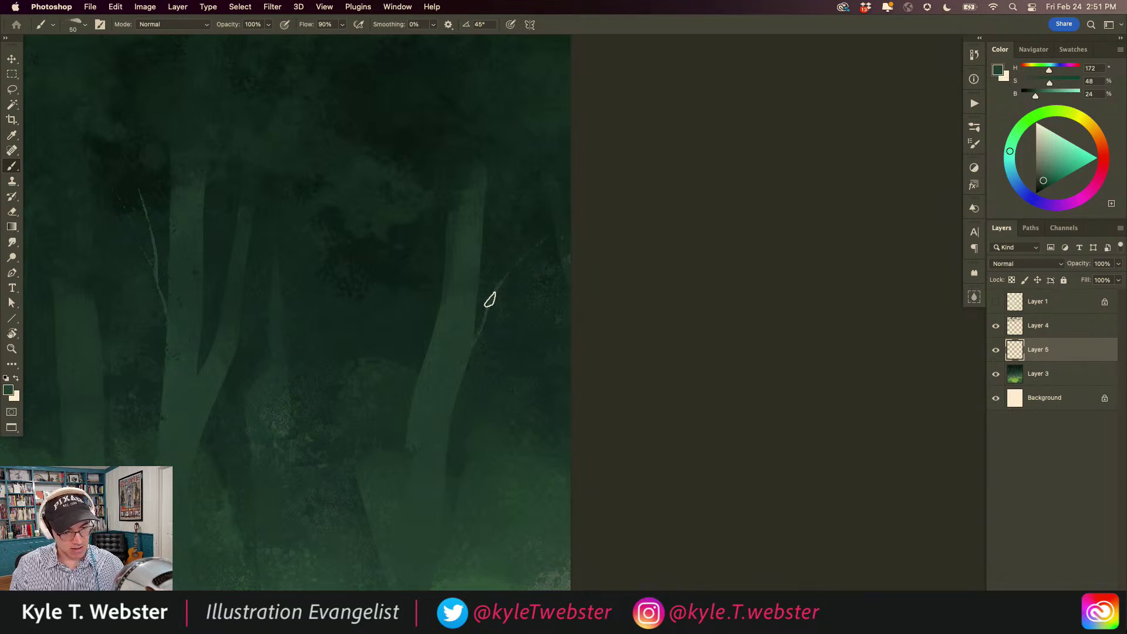
mouse_move(498, 263)
left_mouse_down()
mouse_move(524, 190)
mouse_move(422, 353)
mouse_move(330, 415)
mouse_move(289, 345)
left_mouse_up()
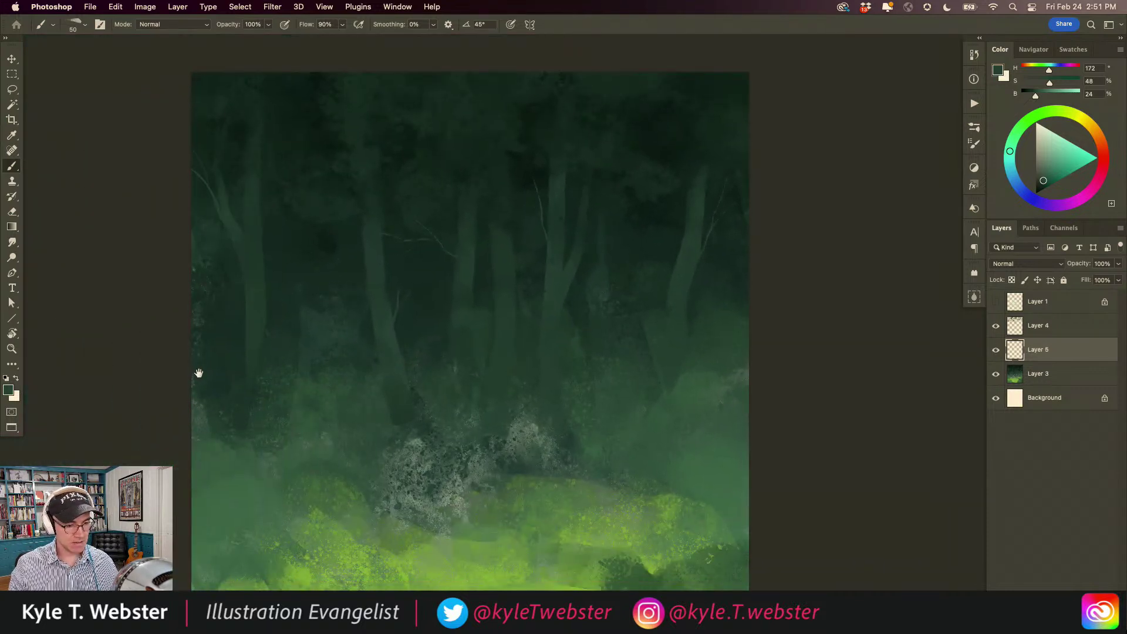
- Compare the painted trees with the Layer 1 sketch, check Layer 5 on and off, then hide the sketch and review the whole forest
left_click_drag(390, 328, 452, 280)
left_click(465, 276, "alt")
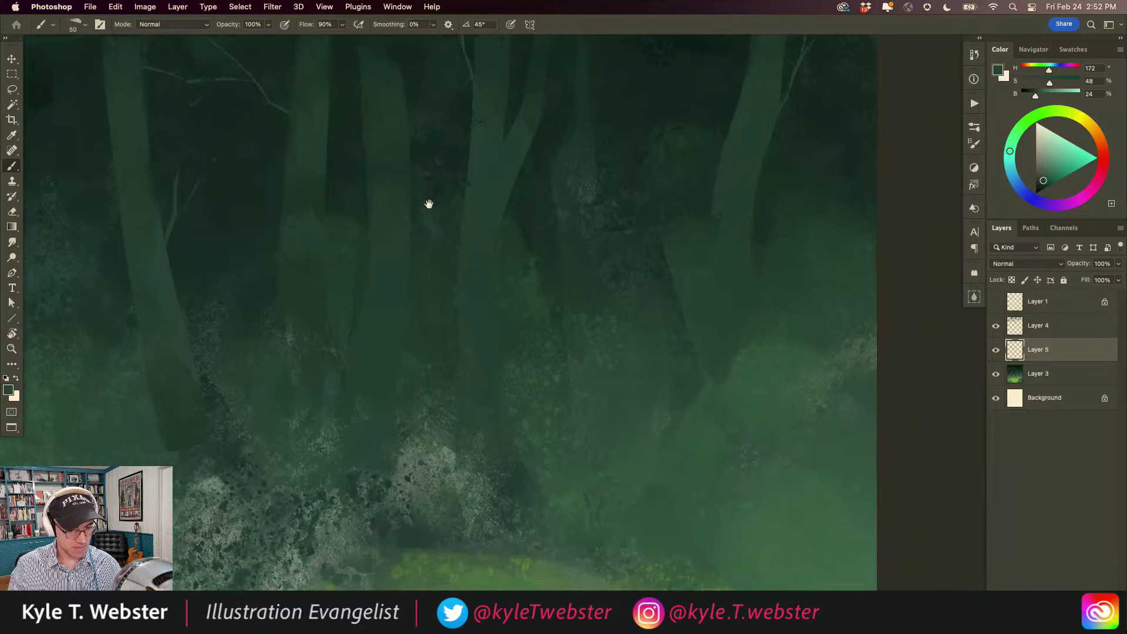
left_click(465, 283, "alt")
left_click(464, 283, "alt")
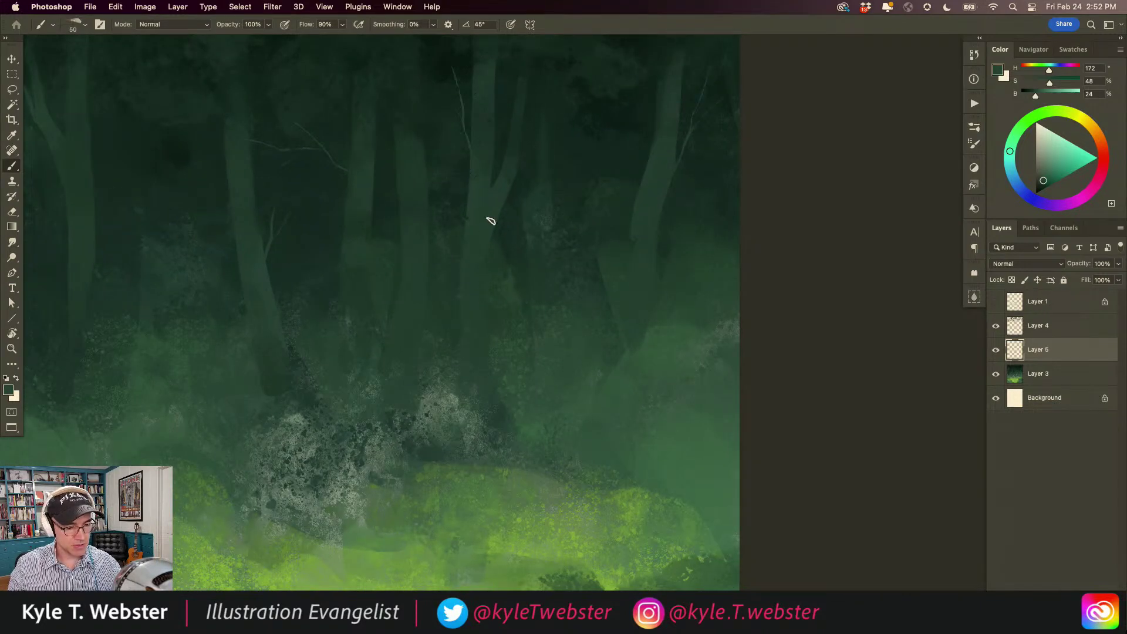
left_click(996, 302)
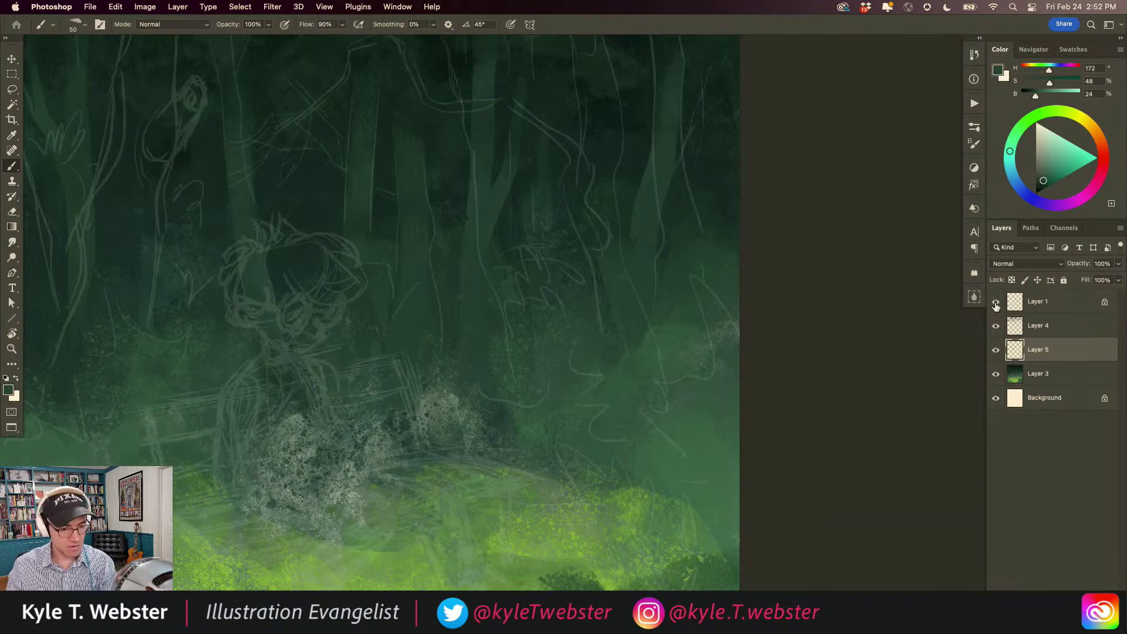
scroll(533, 300, "up", 3)
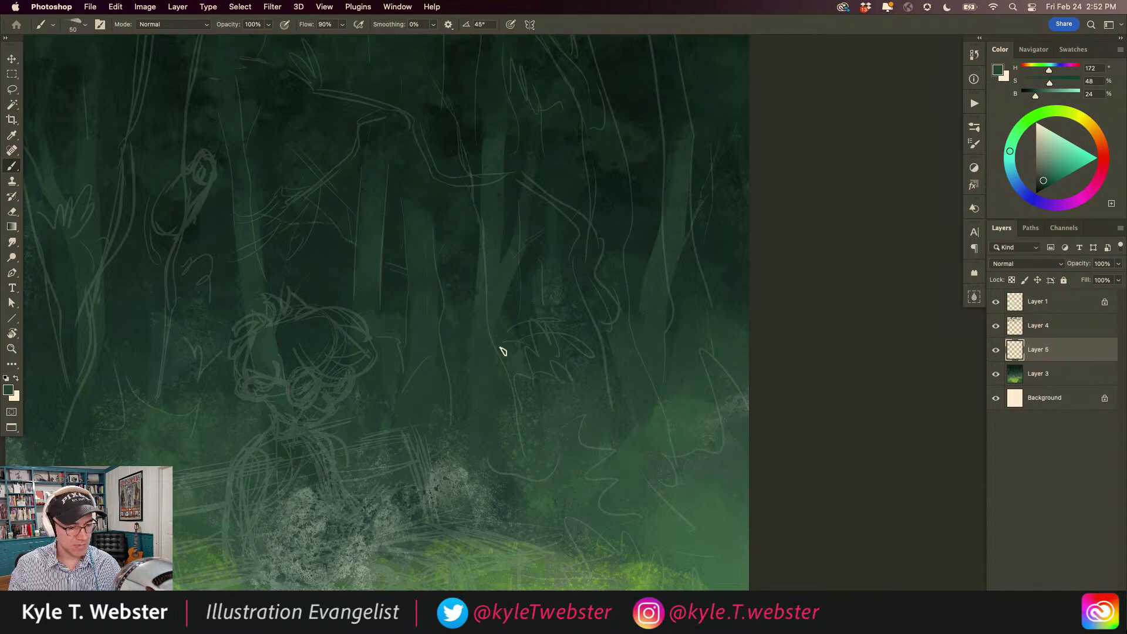
scroll(437, 442, "down", 3)
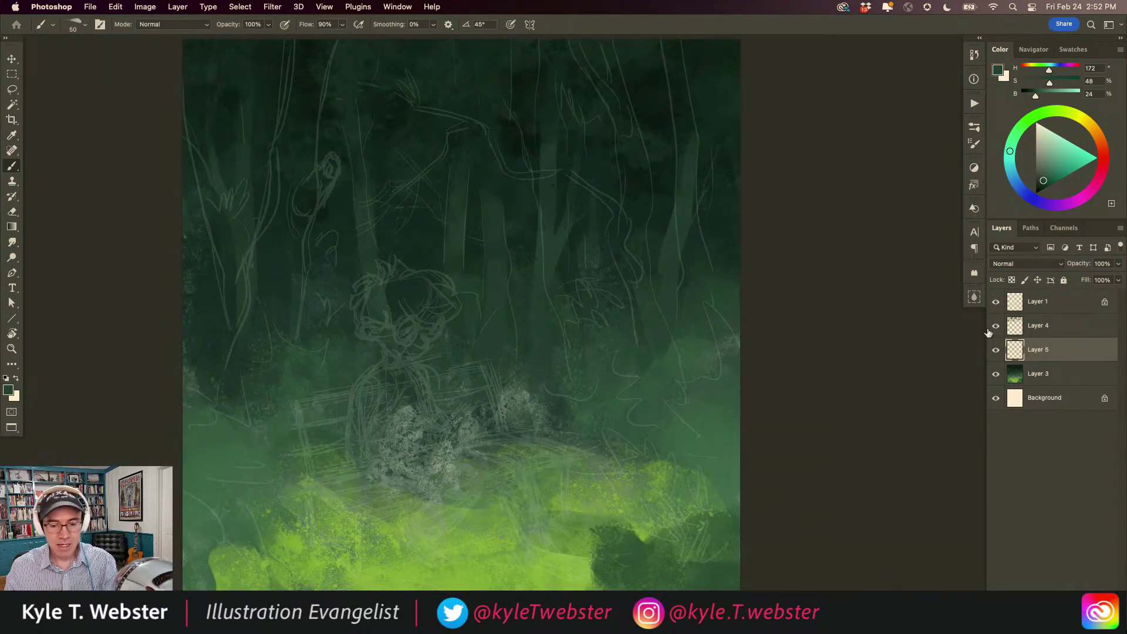
left_click(995, 351)
left_click(996, 350)
left_click(1012, 302)
left_click(996, 301)
left_click(418, 396, "alt+super")
left_click(415, 395, "alt+super")
left_click_drag(415, 395, 472, 354)
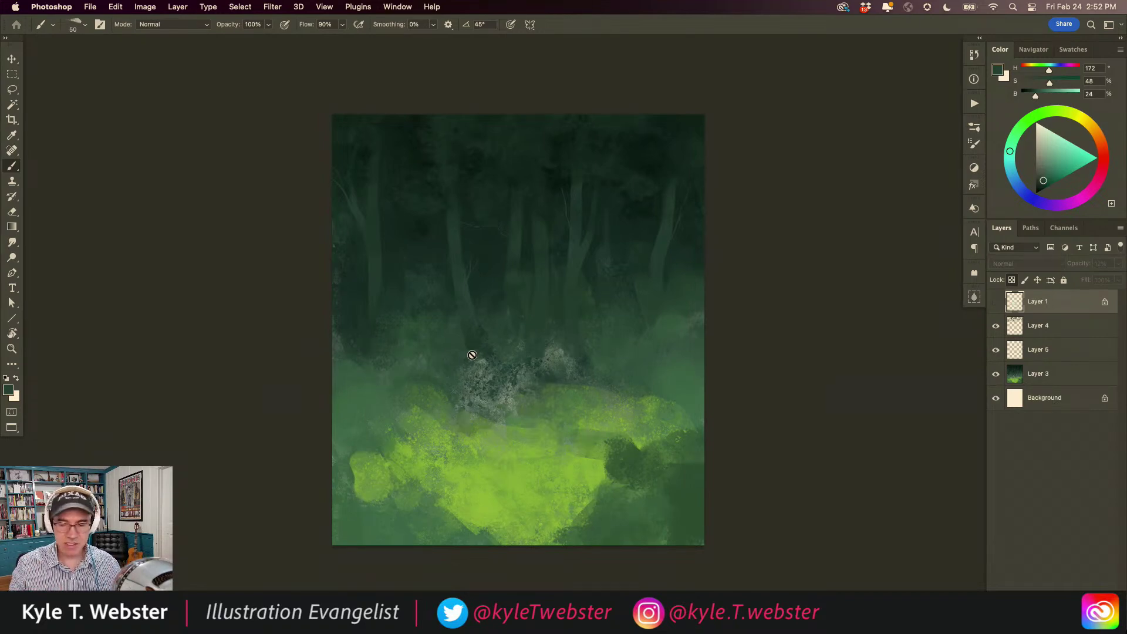
left_click(472, 354, "super")
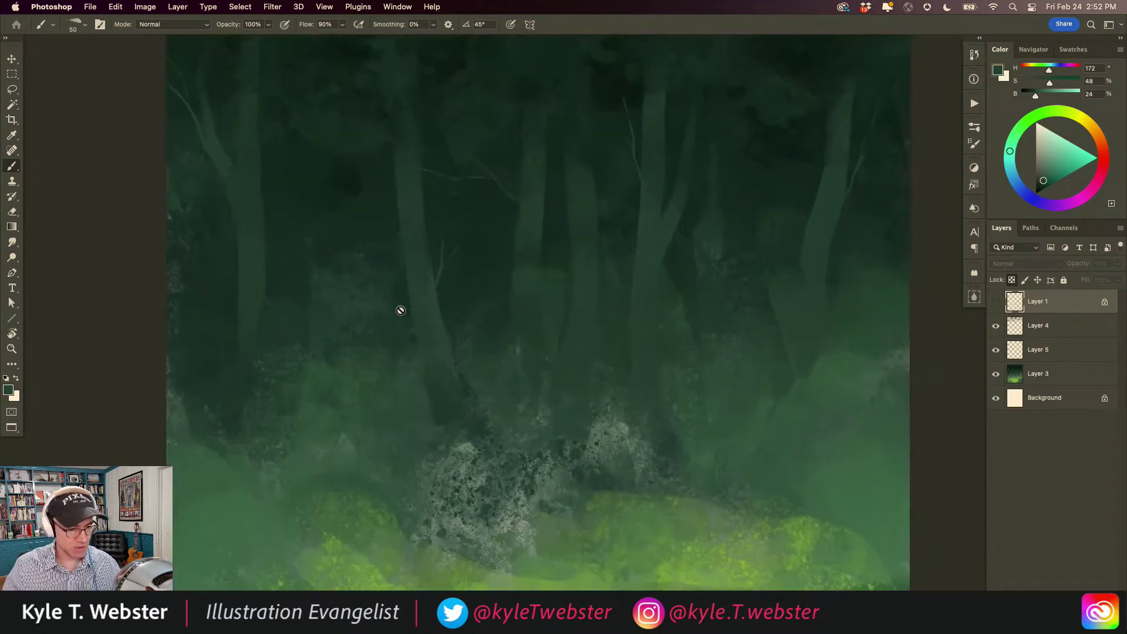
left_click(372, 345, "alt+super")
left_click_drag(360, 322, 317, 327)
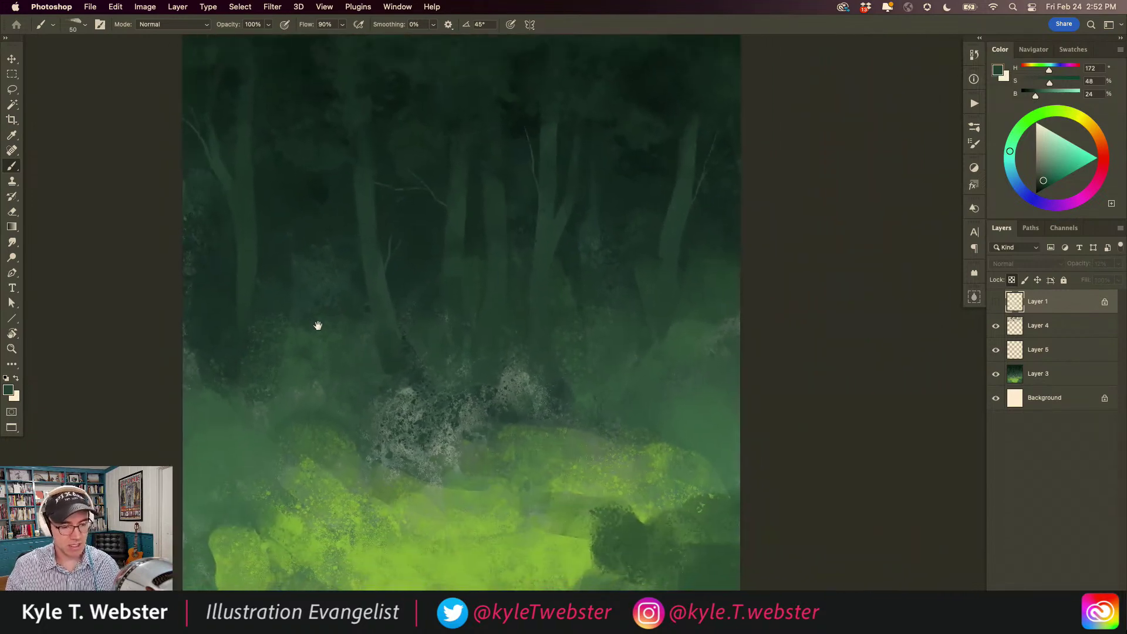
left_click_drag(489, 340, 492, 349)
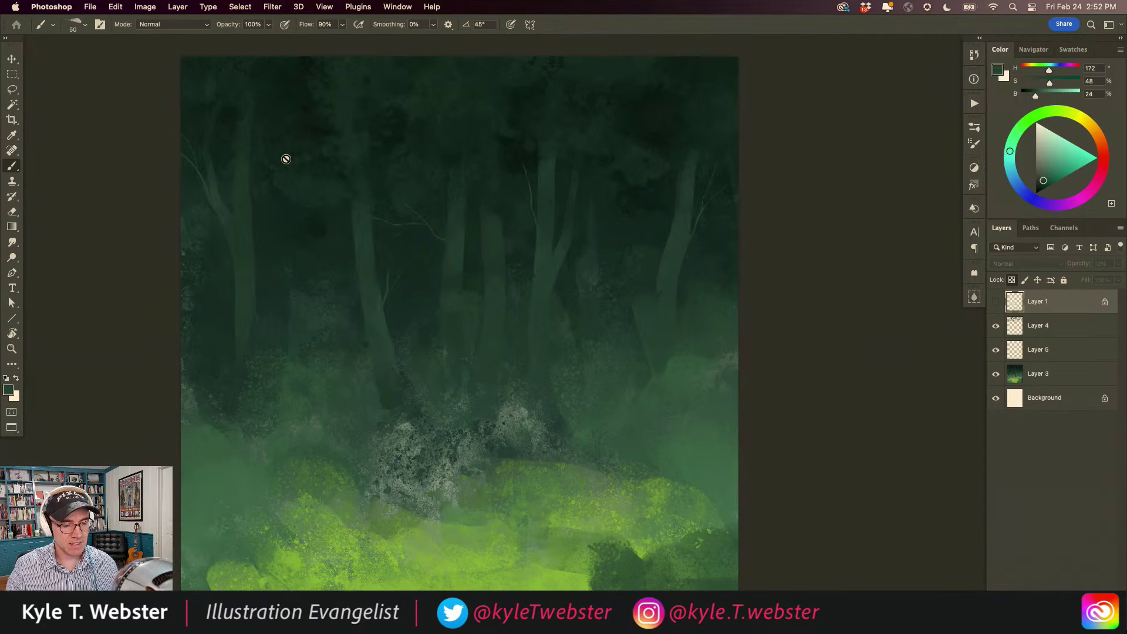
- Sample a dark green (H 175, S 52, B 10) and lasso two narrow trunk shapes, one on each side of the rightmost trunk
left_click(669, 190, "alt")
left_click(691, 185, "super")
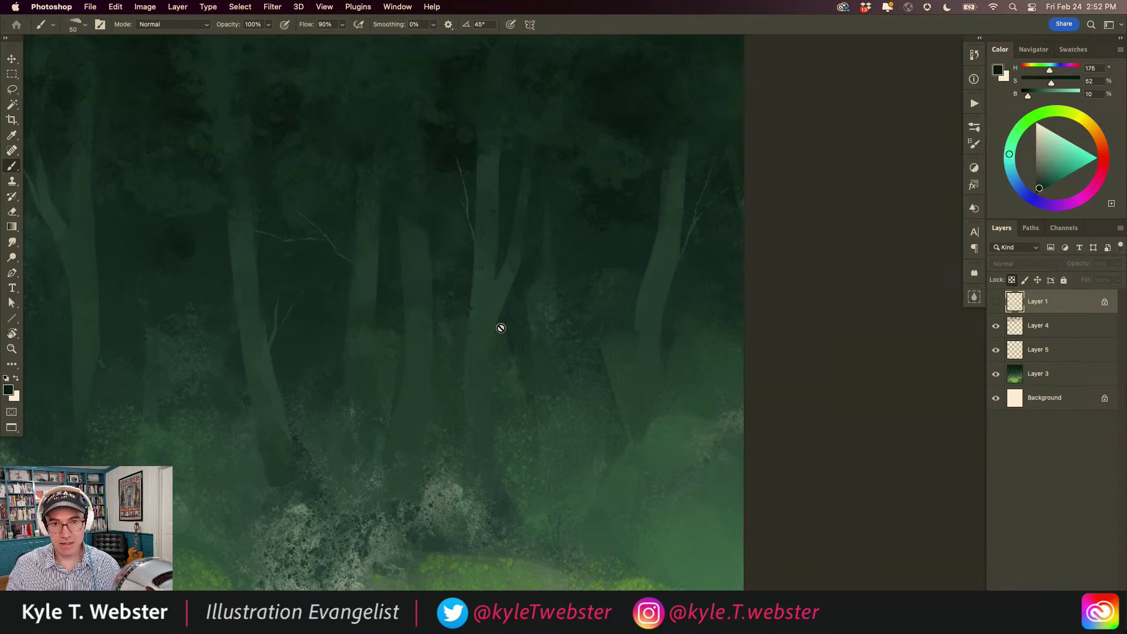
key("l")
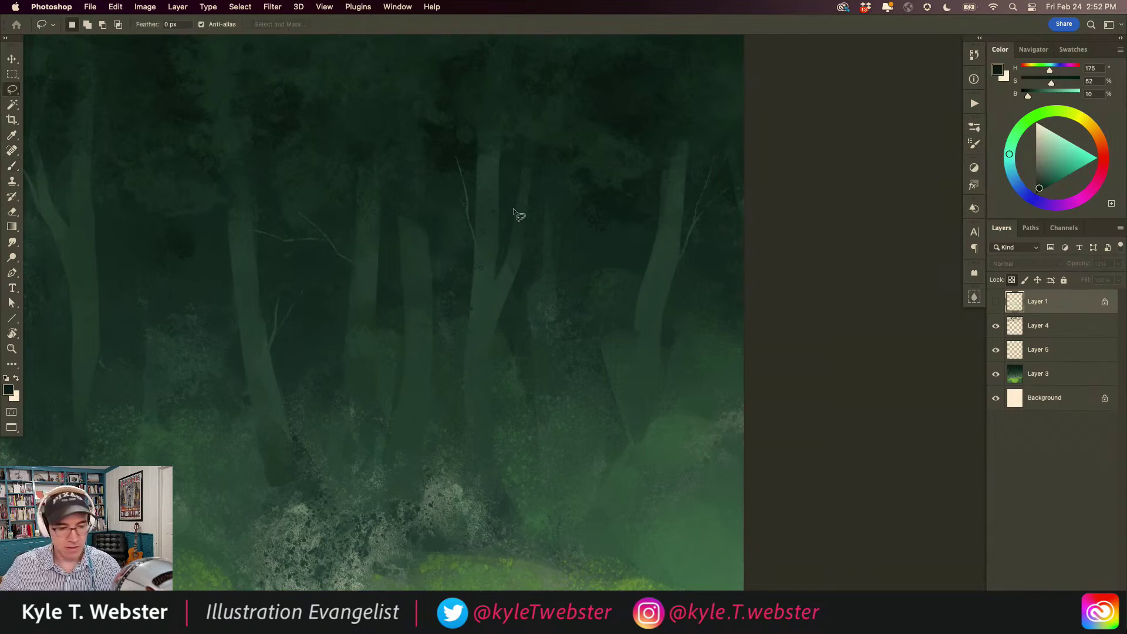
mouse_move(611, 255)
left_mouse_down()
mouse_move(618, 398)
mouse_move(578, 431)
mouse_move(597, 394)
mouse_move(604, 148)
mouse_move(615, 149)
mouse_move(614, 204)
left_mouse_up()
key("shift")
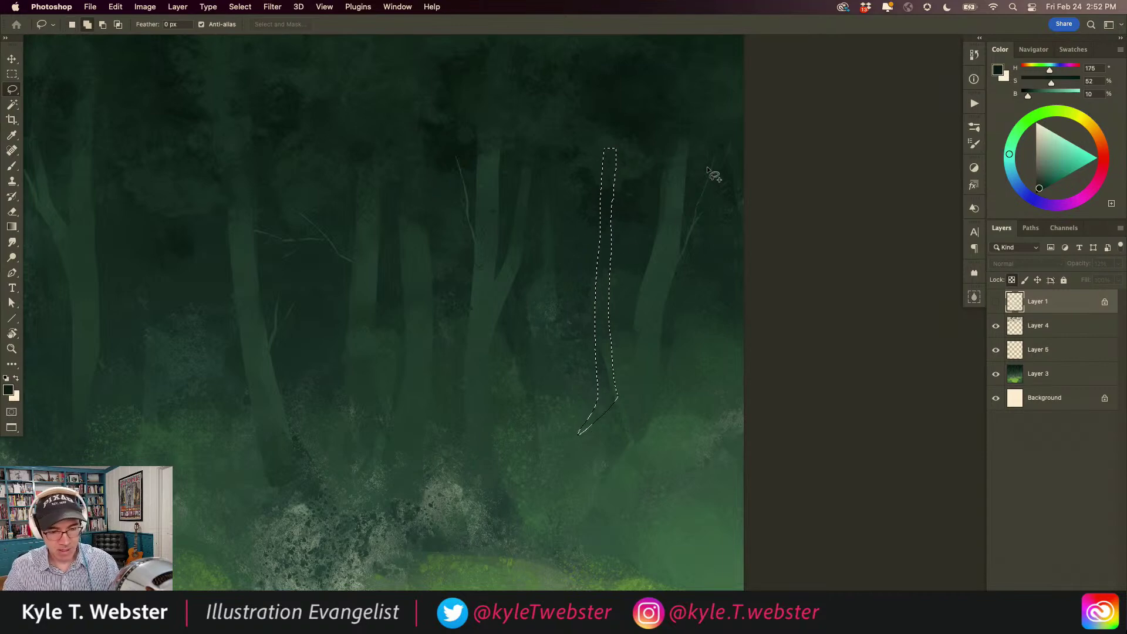
mouse_move(702, 303)
left_mouse_down()
mouse_move(703, 431)
mouse_move(714, 430)
mouse_move(722, 249)
left_mouse_up()
left_click_drag(728, 175, 725, 174)
- Add to the selection a tapering trunk just left of the central forked trunk and a narrow bent trunk between the two leftmost trunks
left_click_drag(284, 355, 496, 362)
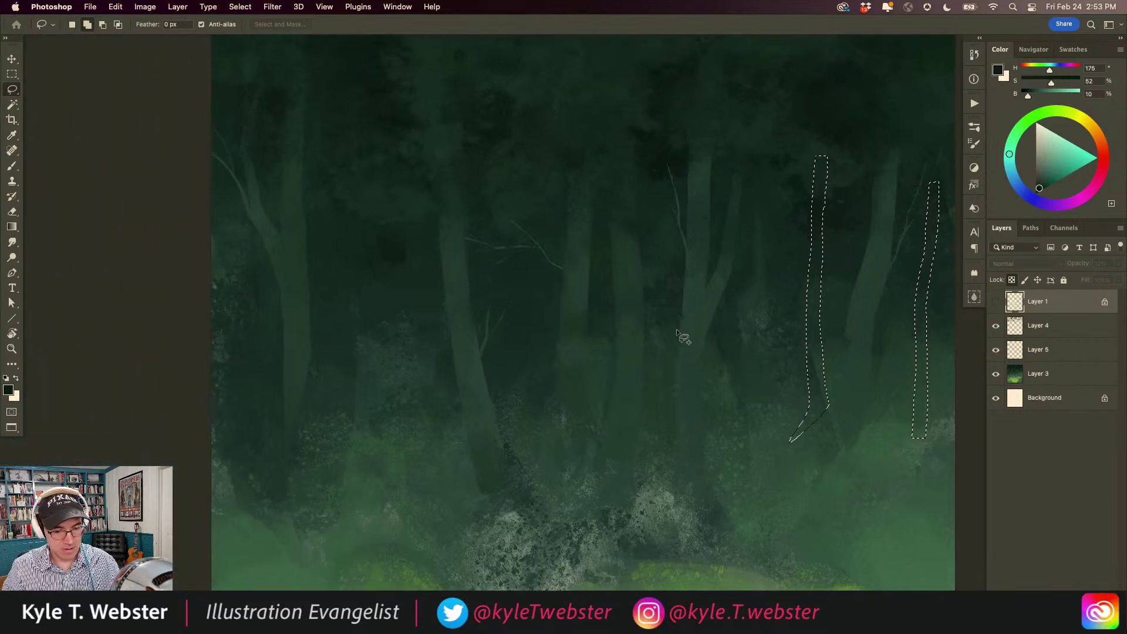
mouse_move(660, 192)
left_mouse_down()
mouse_move(650, 148)
mouse_move(675, 395)
mouse_move(679, 330)
left_mouse_up()
scroll(448, 390, "up", 2)
scroll(448, 391, "left", 2)
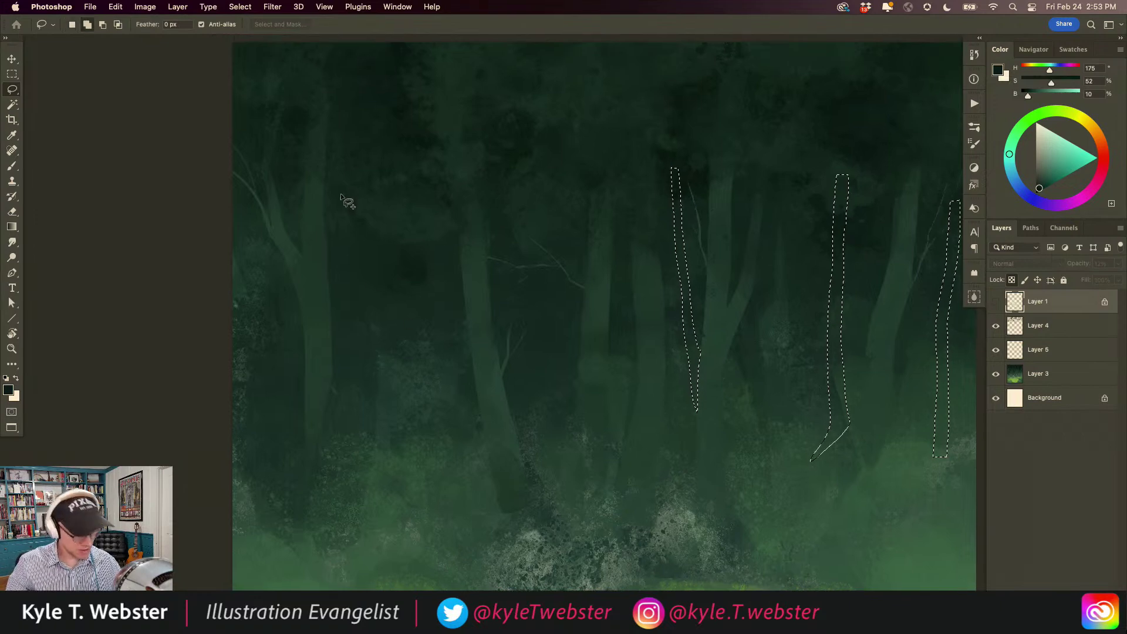
left_click_drag(437, 238, 434, 251)
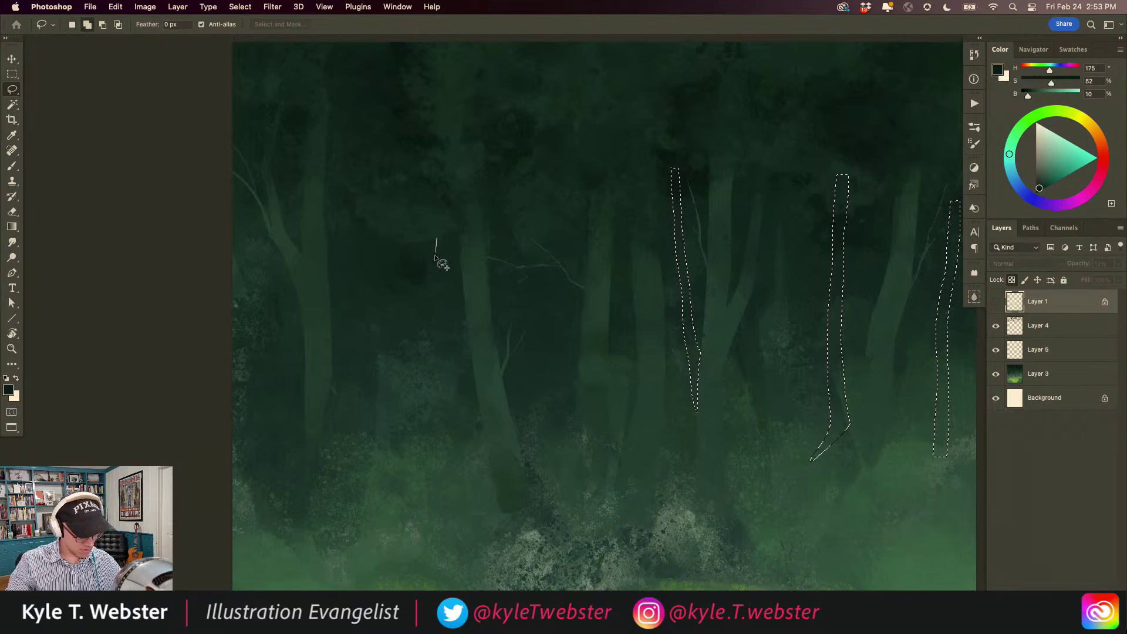
mouse_move(425, 362)
left_mouse_down()
mouse_move(423, 431)
mouse_move(411, 434)
mouse_move(432, 214)
left_mouse_up()
- Add a long trunk shape tapering to a point to the selection, crossing the thin branches in the gap right of the slanted trunk
scroll(322, 317, "left", 3)
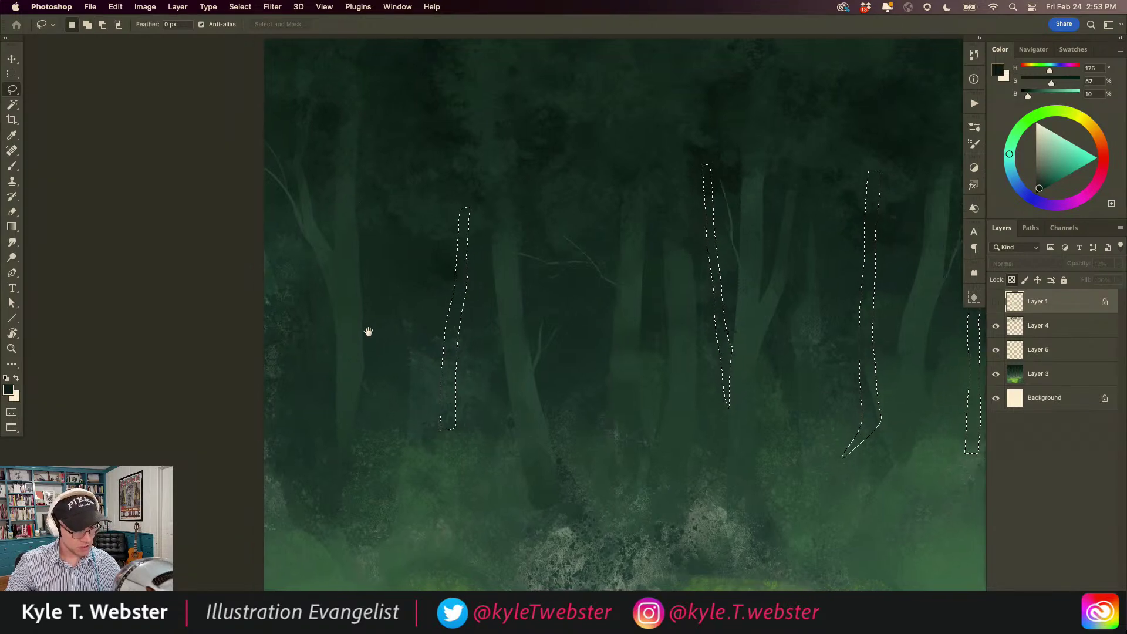
scroll(352, 290, "right", 6)
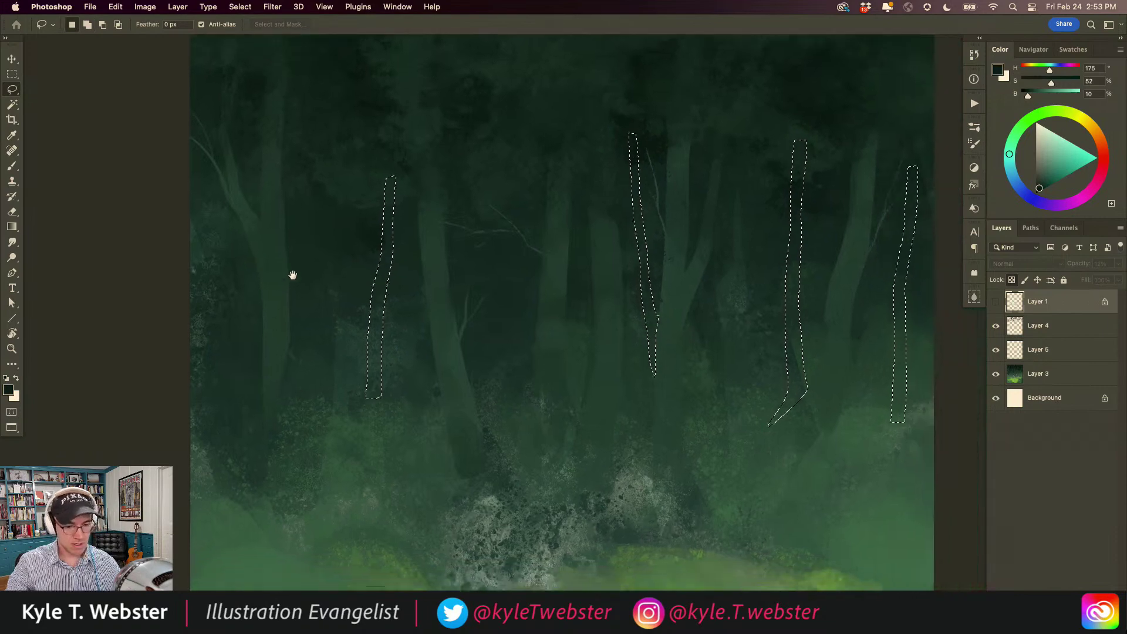
left_click_drag(439, 349, 417, 174)
left_click_drag(406, 100, 420, 335)
left_click_drag(422, 397, 424, 409)
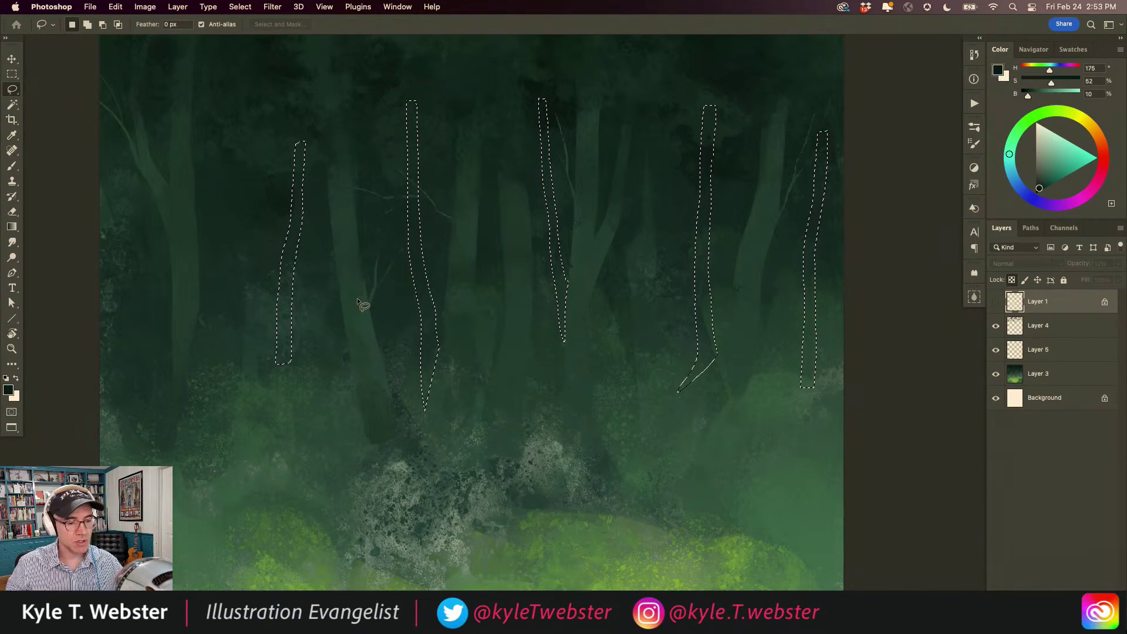
- Create a new layer directly above Layer 3 and switch to the recently used 150 px textured brush
key("b")
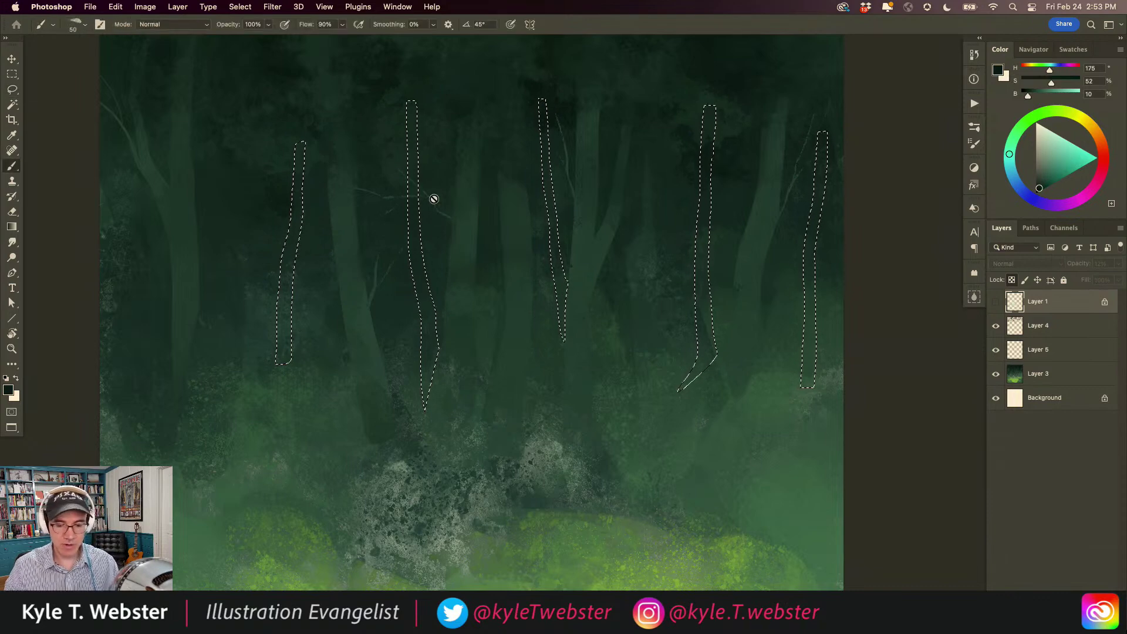
left_click(1038, 373)
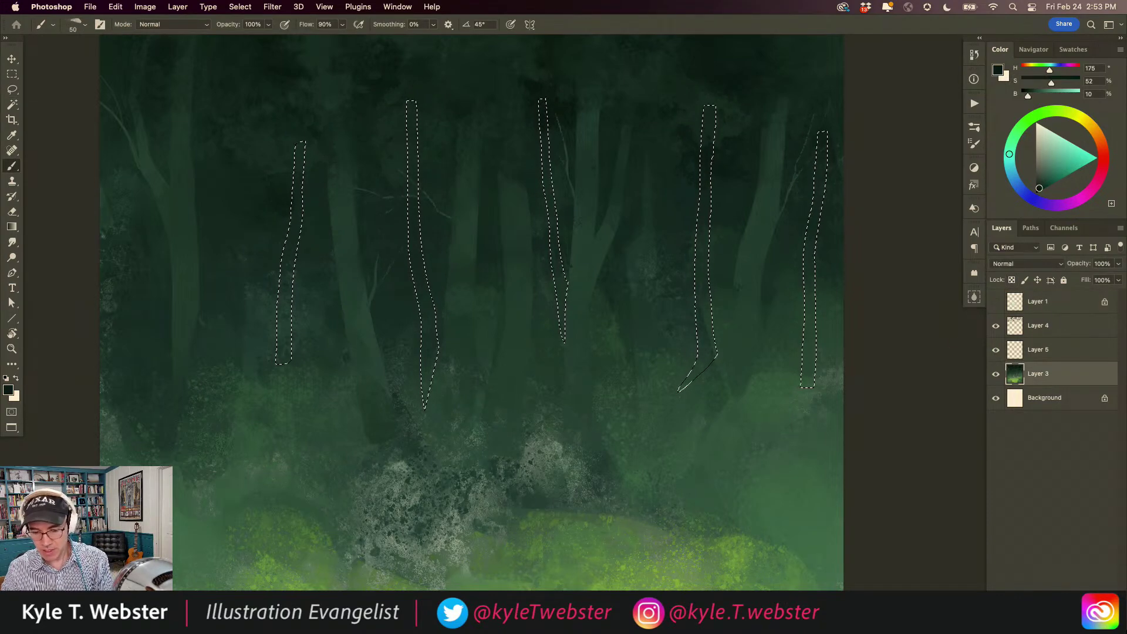
left_click(1099, 621)
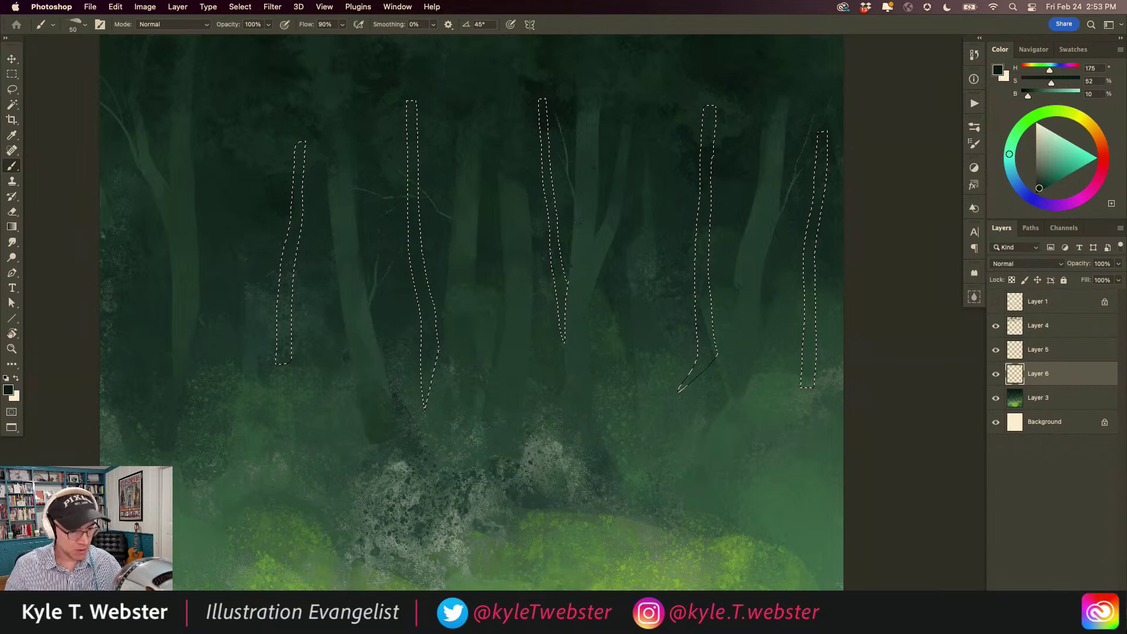
left_click_drag(405, 236, 420, 233)
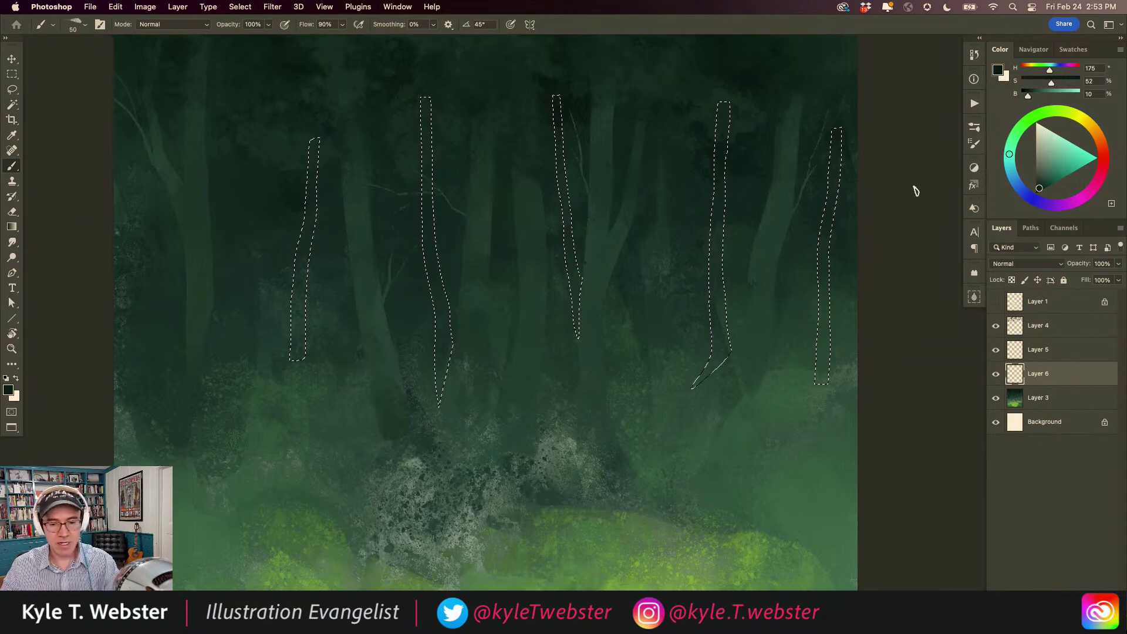
left_click(974, 126)
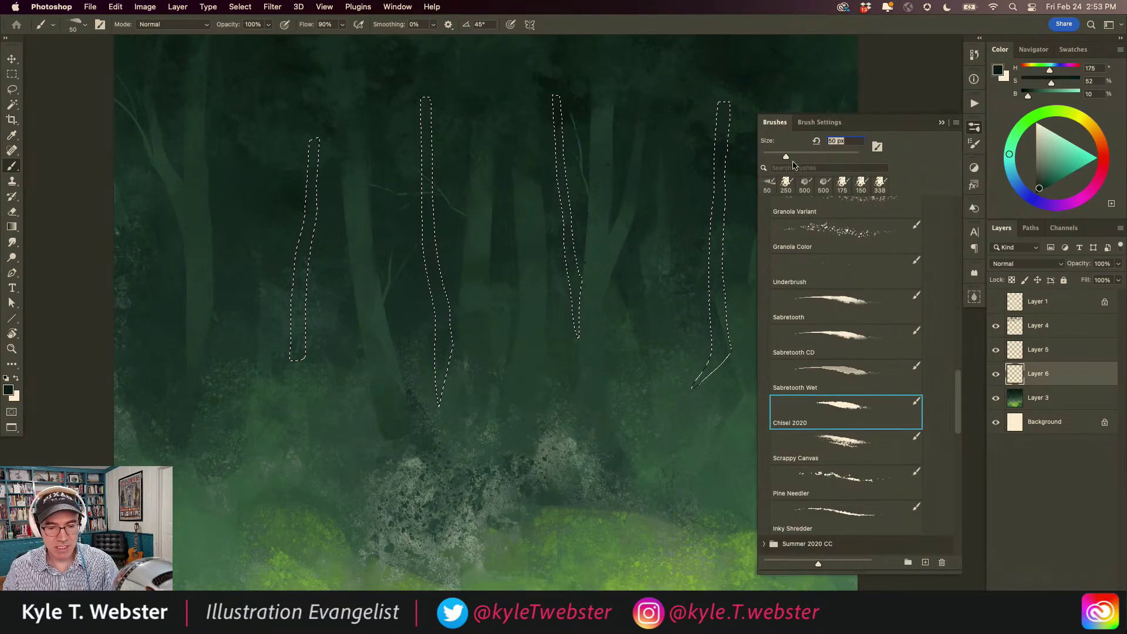
left_click(861, 183)
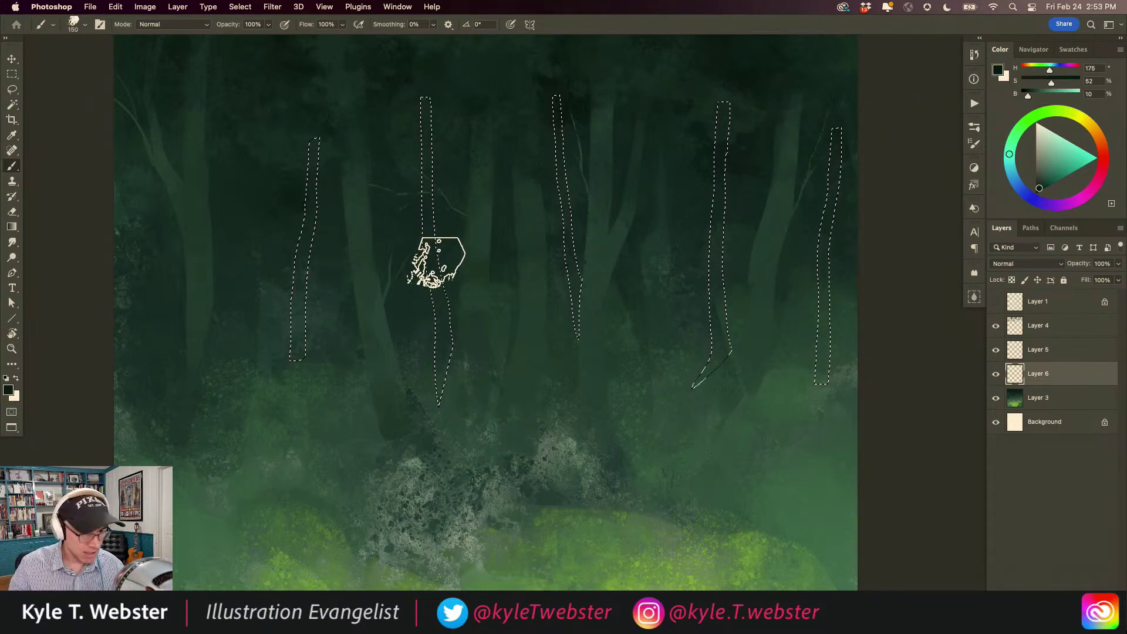
- Sample a near-black green (H 170, S 55, B 9) and paint the three selected trunk shapes from the central forked trunk to the right edge
left_click(576, 87, "alt")
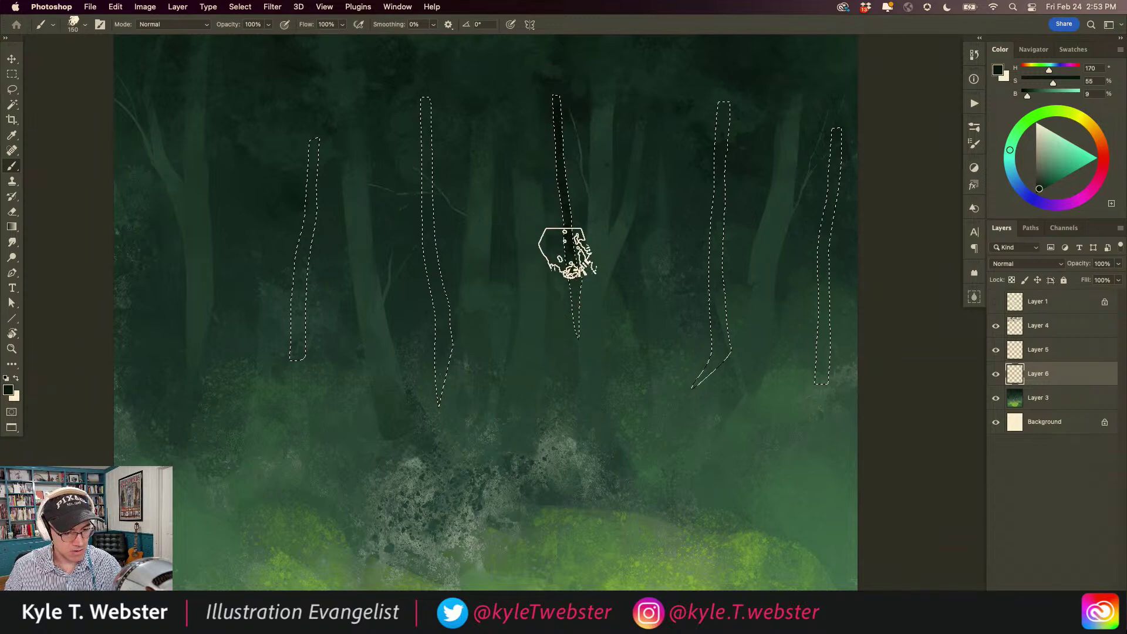
mouse_move(724, 100)
left_mouse_down()
mouse_move(712, 163)
mouse_move(722, 334)
left_mouse_up()
mouse_move(825, 150)
left_mouse_down()
mouse_move(838, 166)
mouse_move(816, 271)
mouse_move(817, 364)
left_mouse_up()
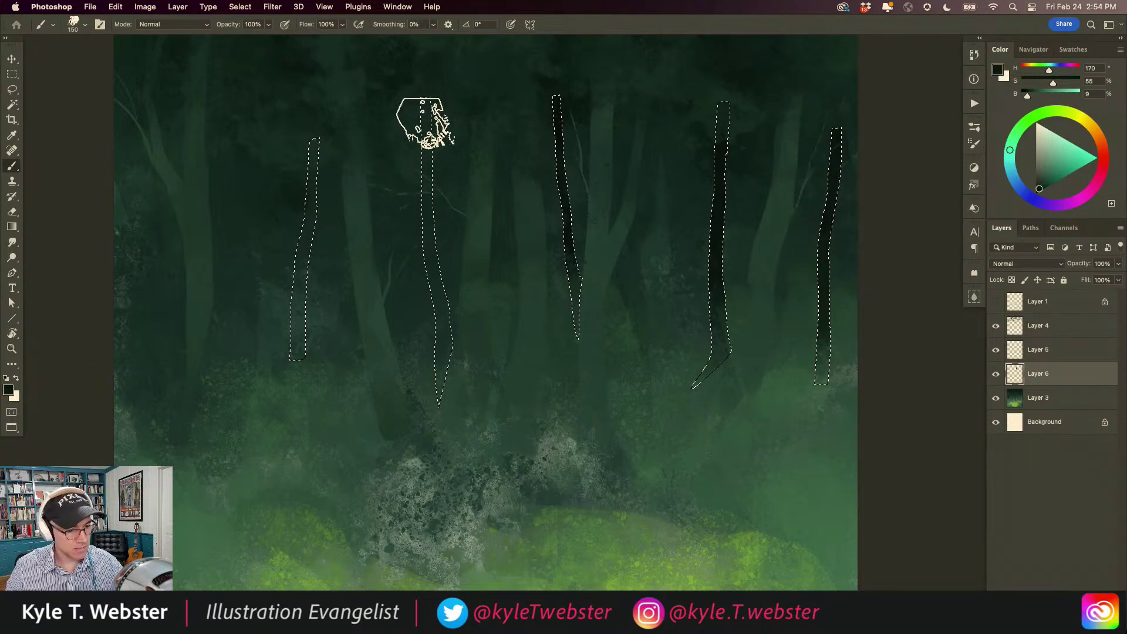
- Paint the two remaining trunk shapes on the canvas's left half near-black, with Layer 6 moved above Layer 4, and clear the selection
left_click_drag(424, 194, 440, 281)
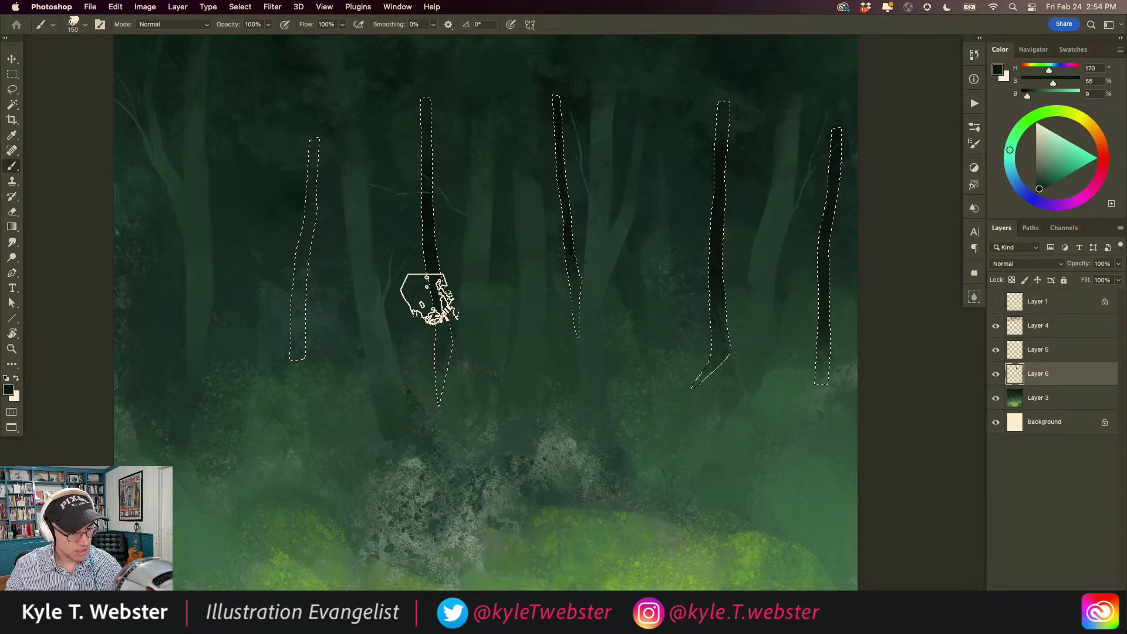
left_click_drag(1019, 373, 1008, 319)
mouse_move(304, 263)
left_mouse_down()
mouse_move(292, 342)
mouse_move(308, 233)
left_mouse_up()
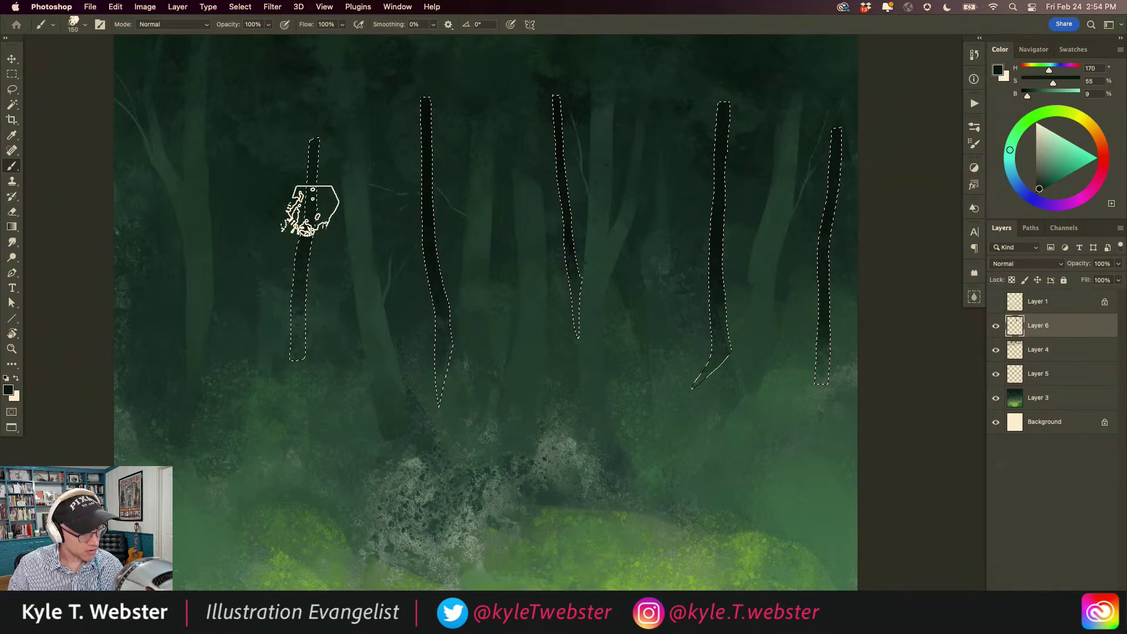
key("super+d")
left_click_drag(410, 393, 333, 371)
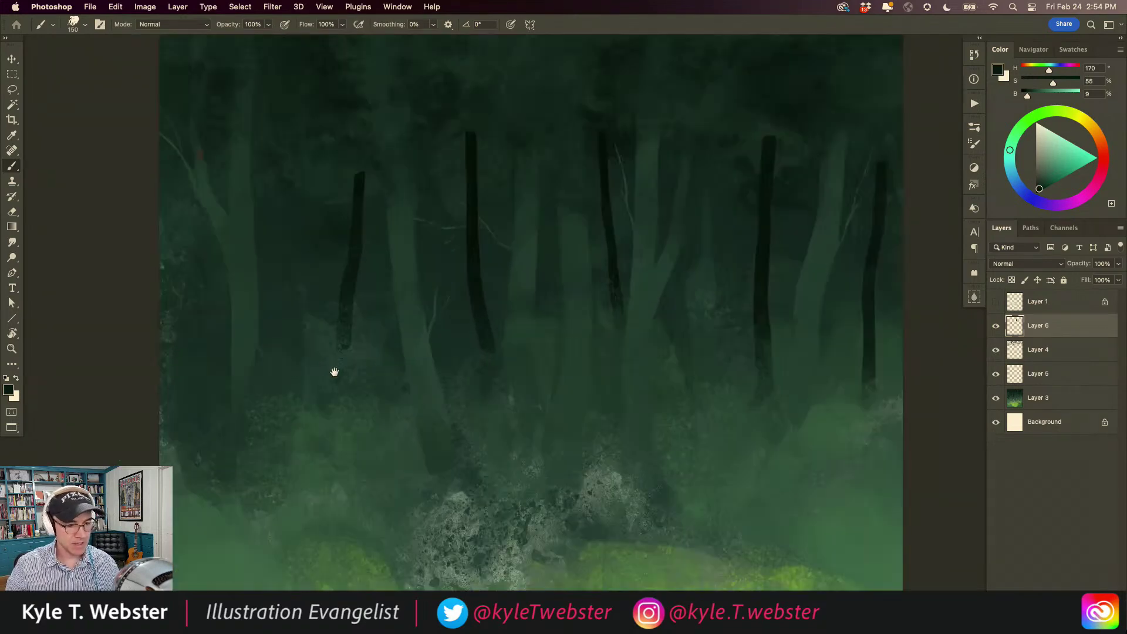
- Lower Layer 6's opacity to 76% to soften the dark trunks
left_click(1101, 264)
type("76")
scroll(327, 277, "up", 1)
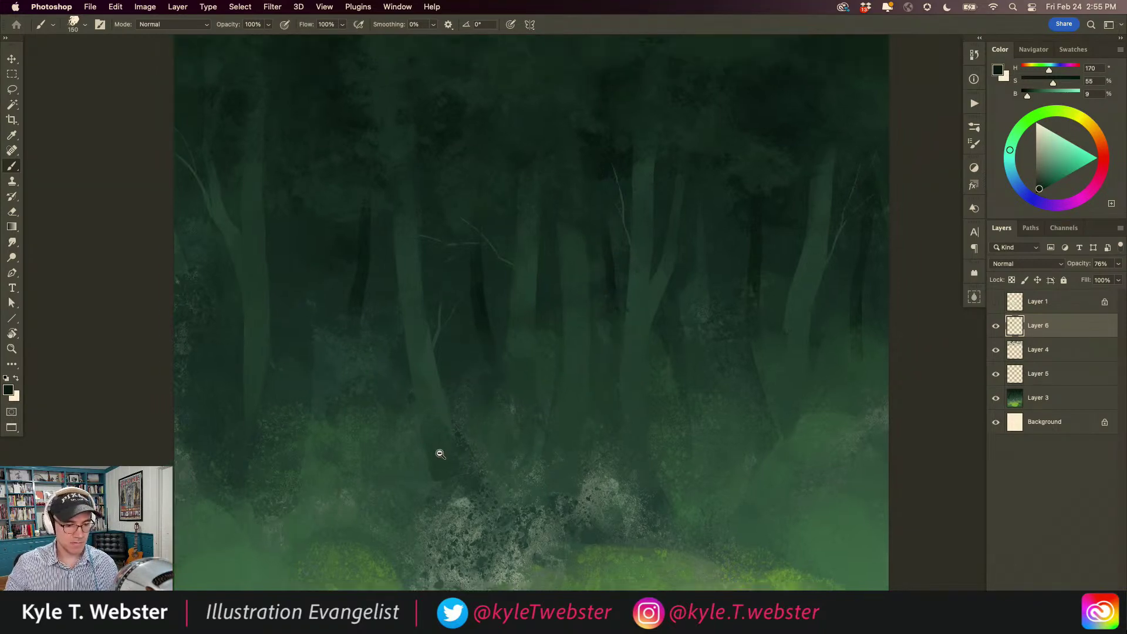
key("super+minus")
key("super+minus")
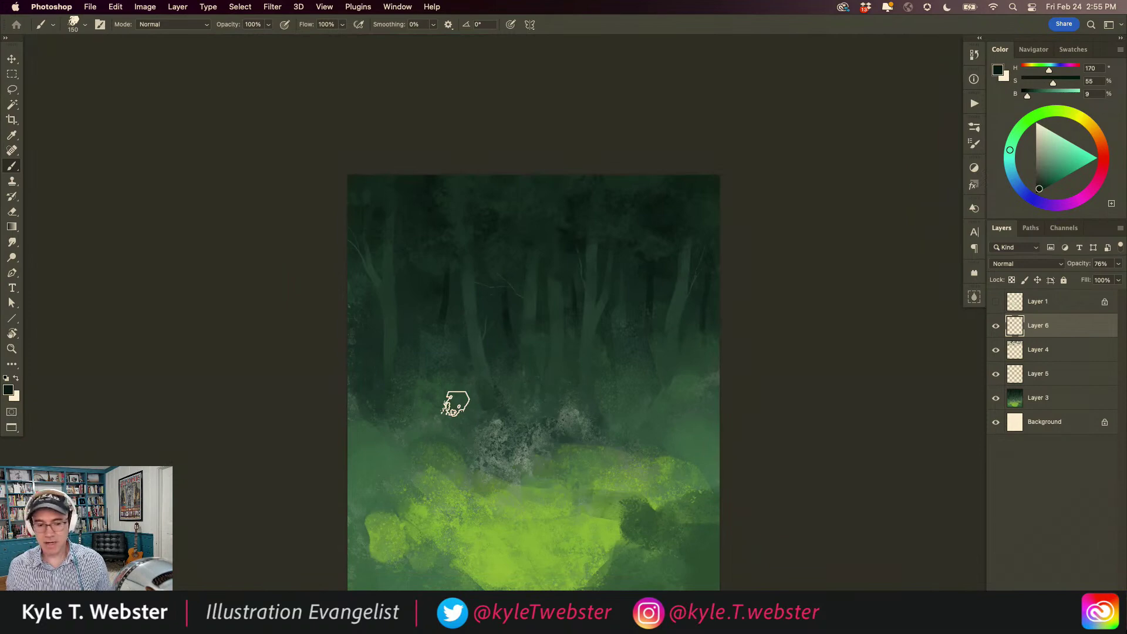
- Set Layer 6's opacity to 50% so the dark trunks recede into the woods
left_click(1101, 264)
type("50")
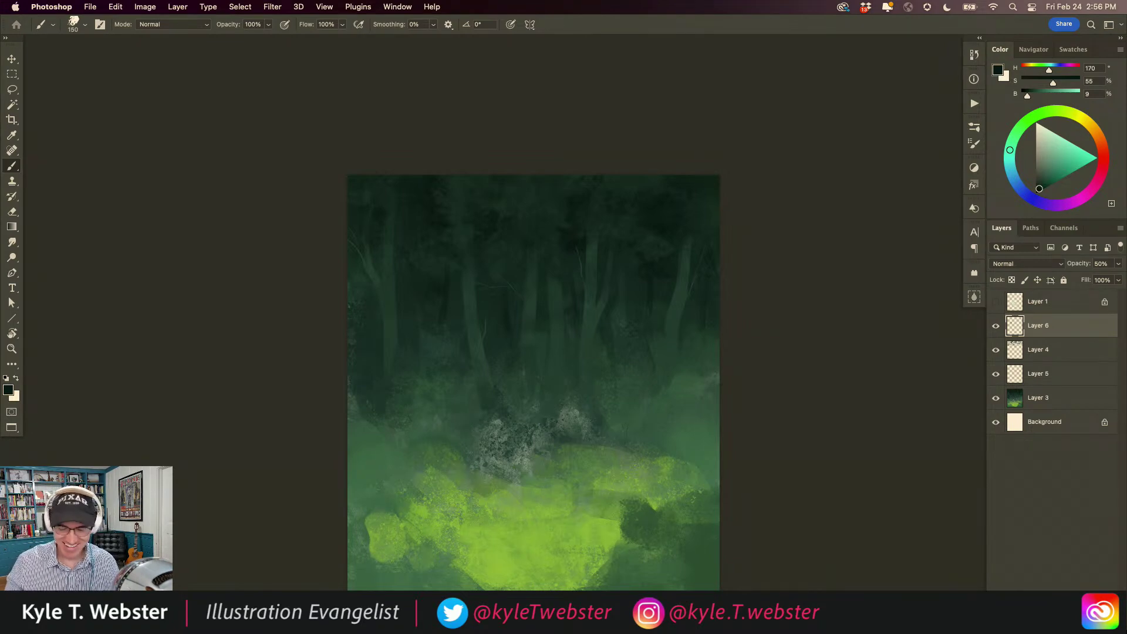
scroll(455, 457, "up", 3)
left_click_drag(435, 433, 410, 432)
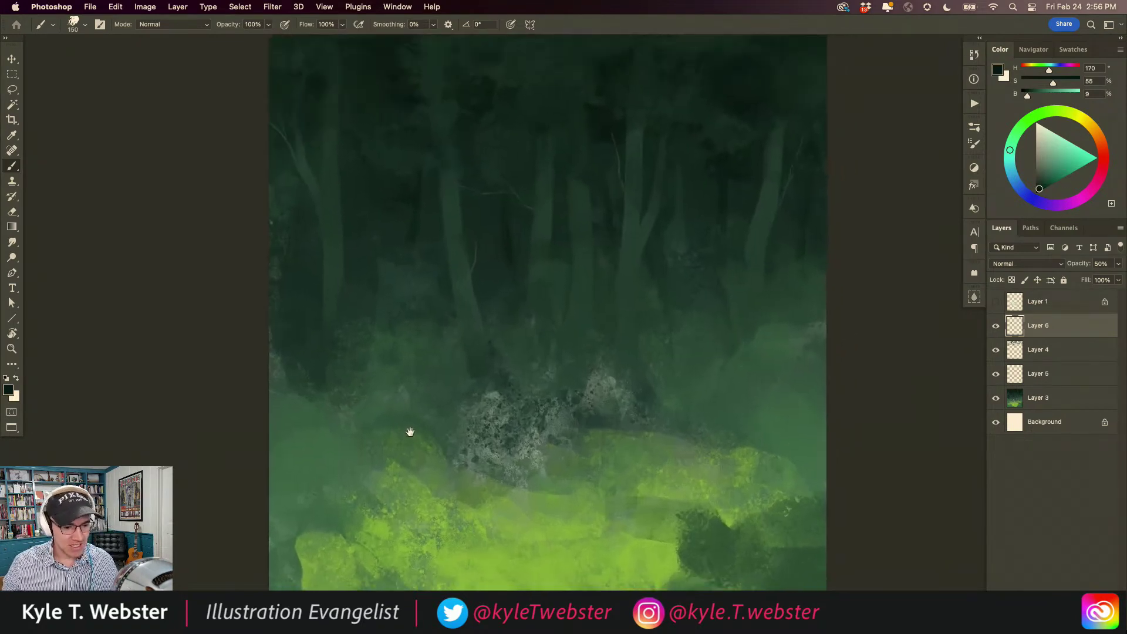
scroll(432, 350, "up", 2)
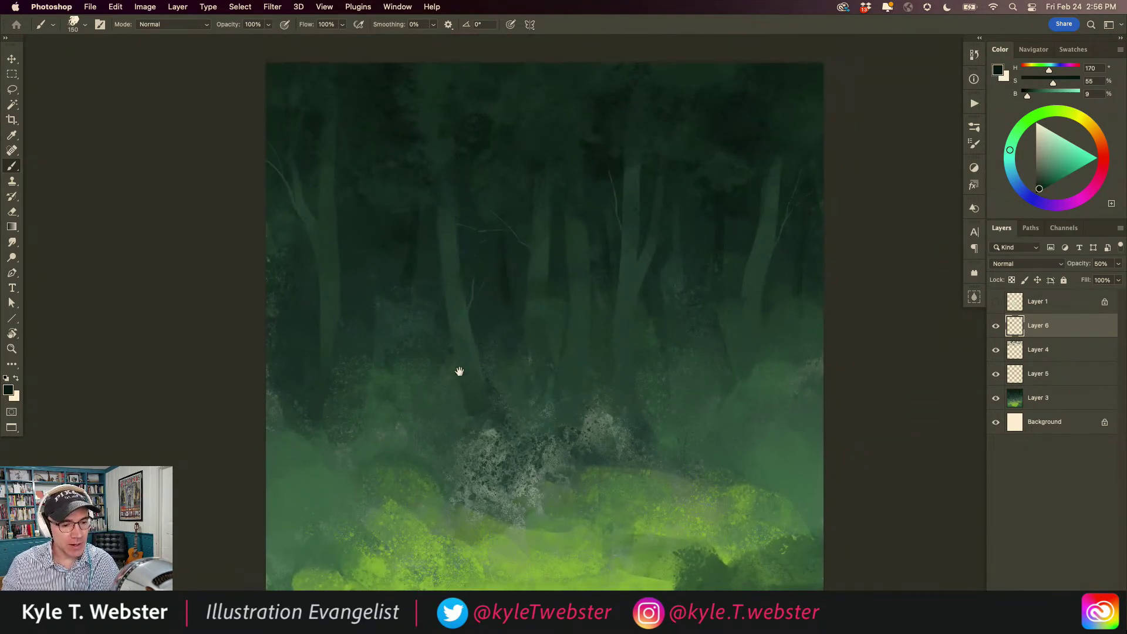
scroll(449, 370, "down", 3)
scroll(466, 354, "down", 2)
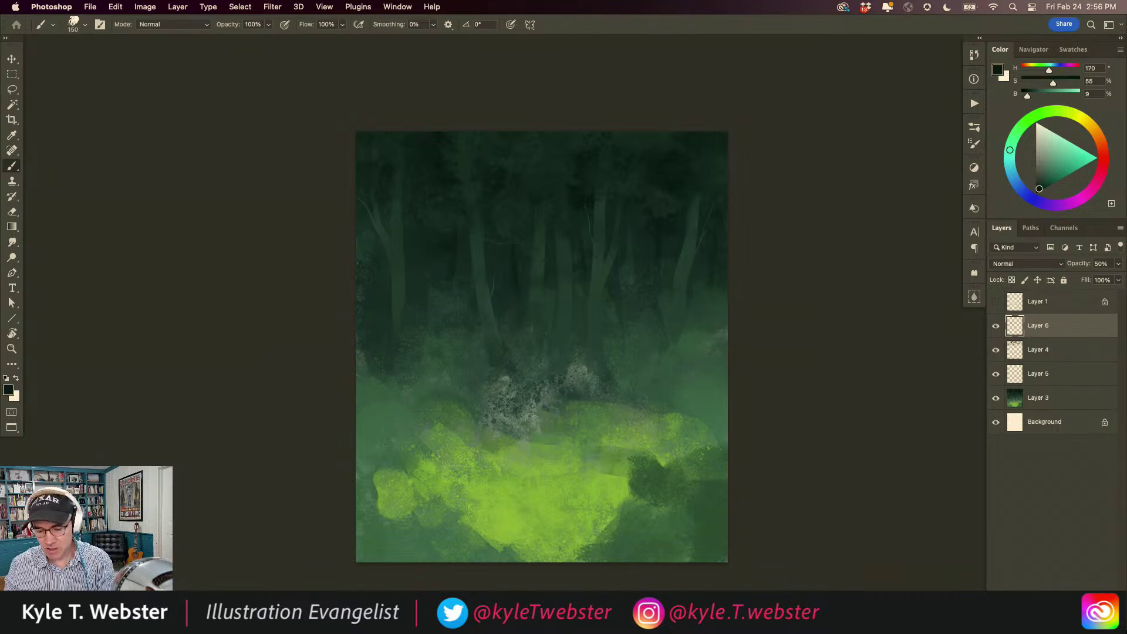
- Create a new layer above Layer 6 and show the sketch on Layer 1
key("super+shift+alt+n")
left_click(996, 310)
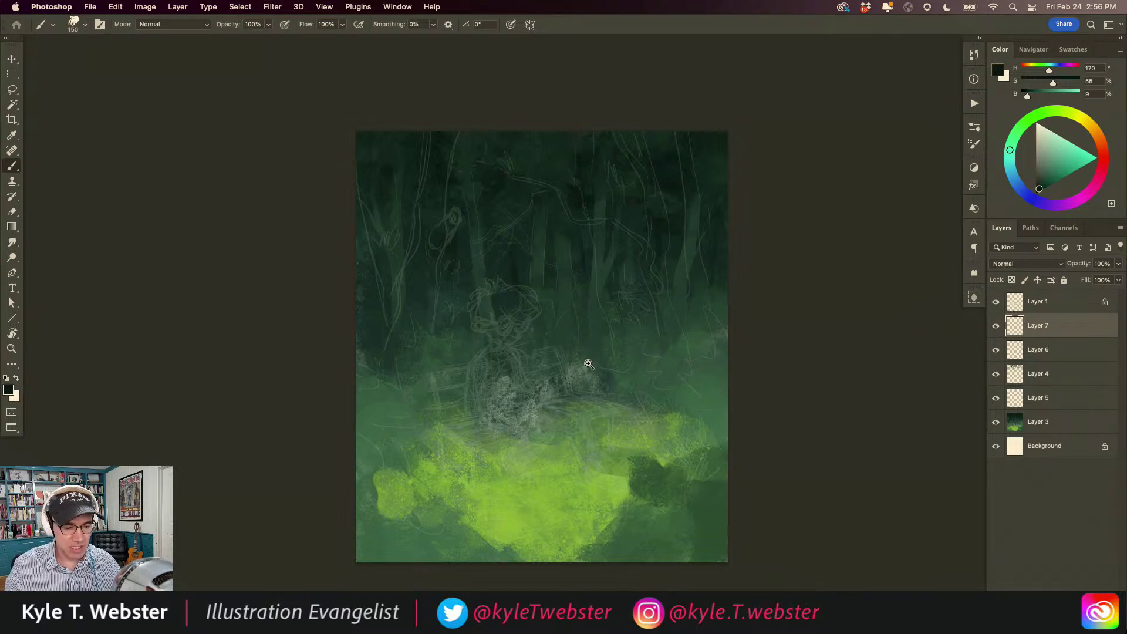
- Lasso the large sketched foreground trunk on the right, including its forked top and the short branch stub on its left side
scroll(507, 423, "up", 3)
left_click_drag(508, 423, 478, 456)
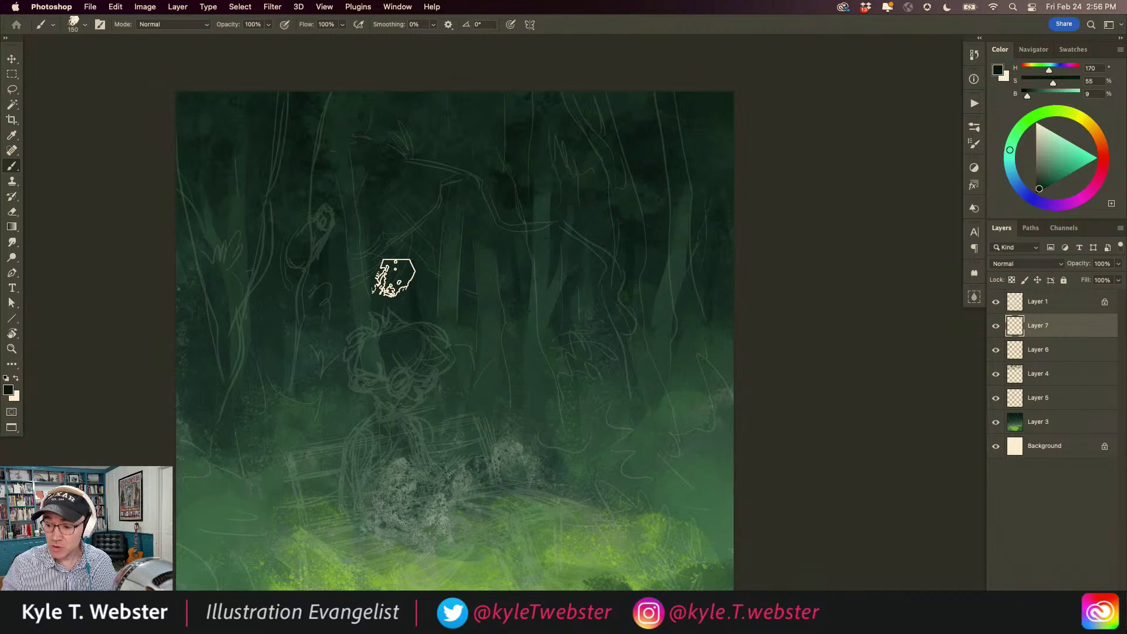
key("l")
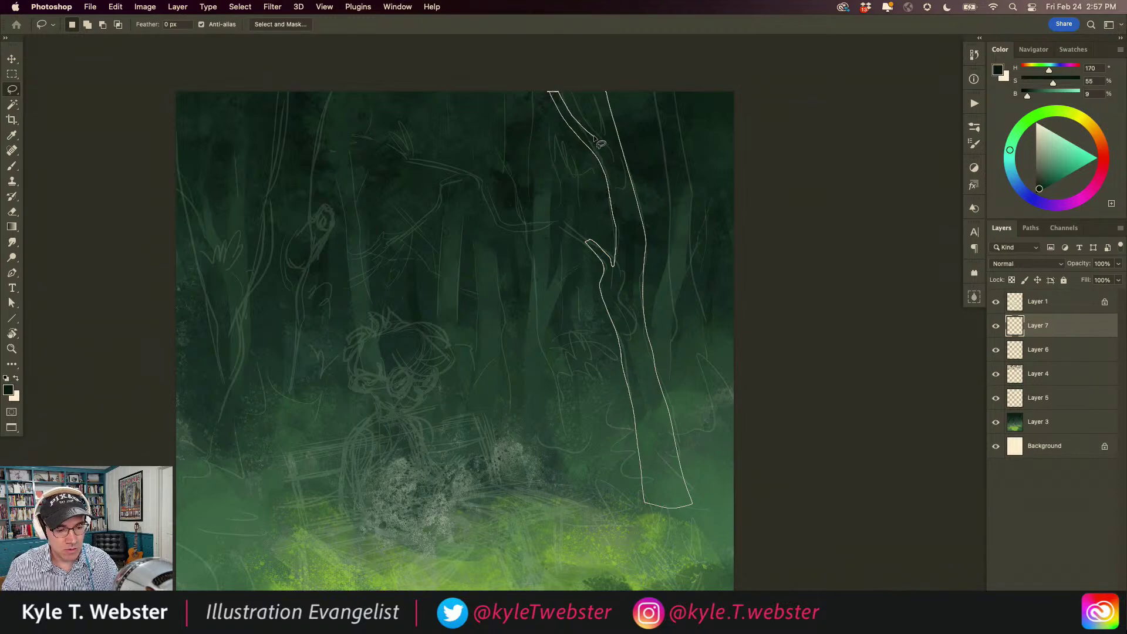
left_click_drag(590, 105, 586, 92)
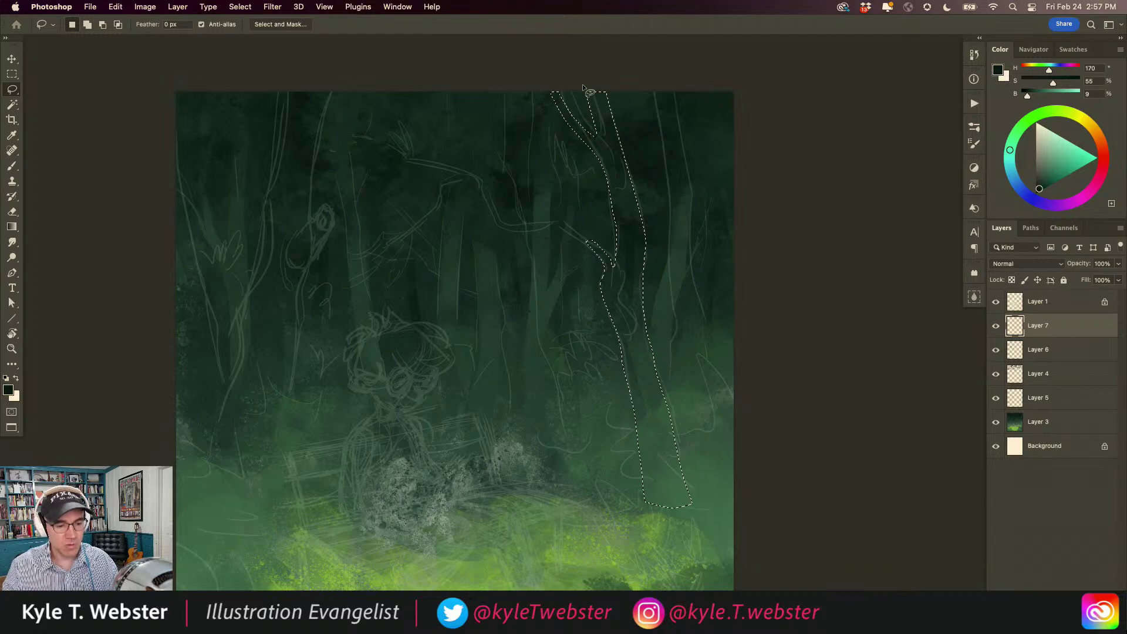
- Add to the selection the long zigzag branch running from the trunk's stub to the sketched leaves above the boy
left_click(529, 301, "super")
left_click_drag(489, 294, 460, 341)
left_click_drag(510, 370, 556, 410)
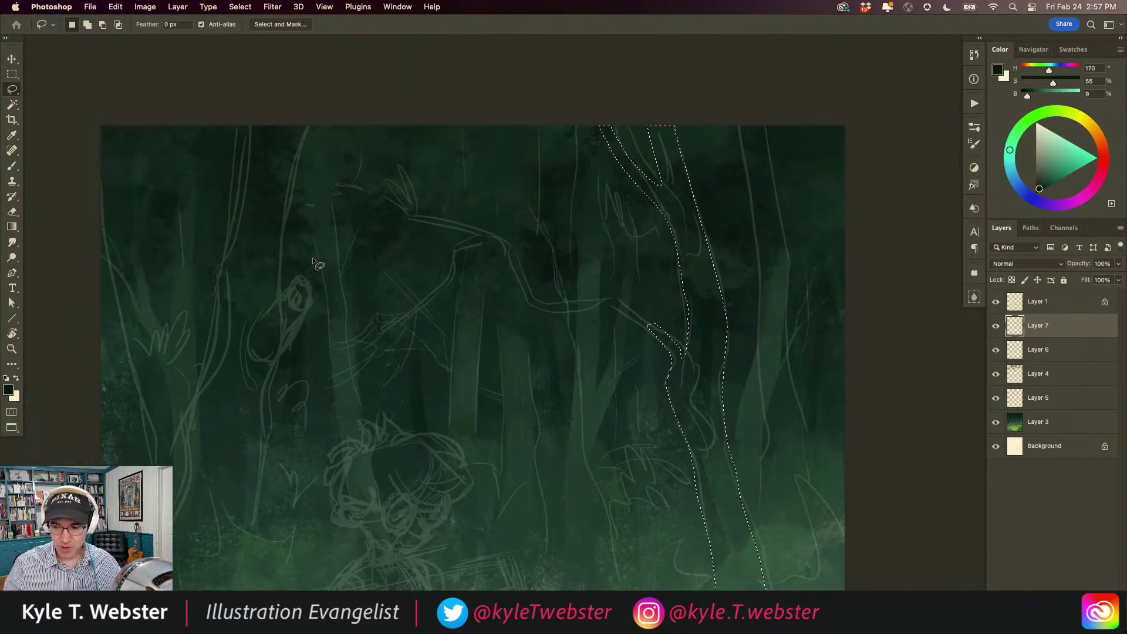
key("r")
mouse_move(297, 133)
left_mouse_down()
mouse_move(327, 387)
mouse_move(398, 452)
left_mouse_up()
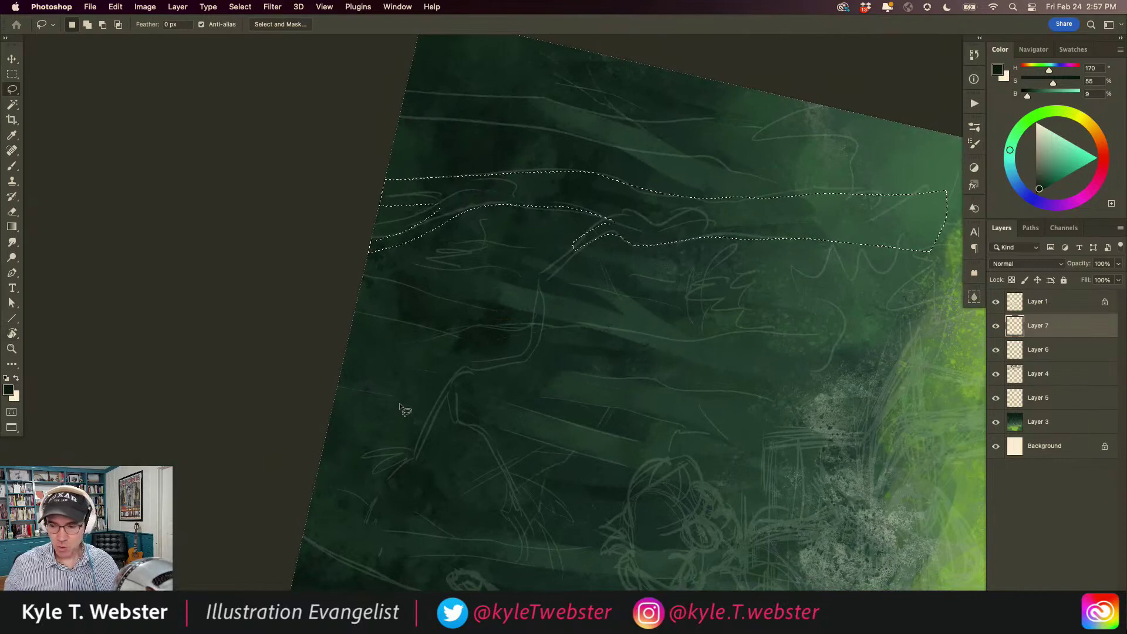
key("b")
mouse_move(399, 403)
left_mouse_down()
mouse_move(416, 364)
mouse_move(372, 391)
left_mouse_up()
left_click(372, 390, "alt")
key("l")
mouse_move(669, 154)
left_mouse_down()
mouse_move(646, 200)
mouse_move(598, 224)
mouse_move(586, 271)
left_mouse_up()
key("shift")
mouse_move(573, 315)
left_mouse_down()
mouse_move(553, 363)
mouse_move(459, 391)
mouse_move(419, 496)
mouse_move(383, 547)
mouse_move(421, 505)
mouse_move(463, 400)
mouse_move(550, 376)
left_mouse_up()
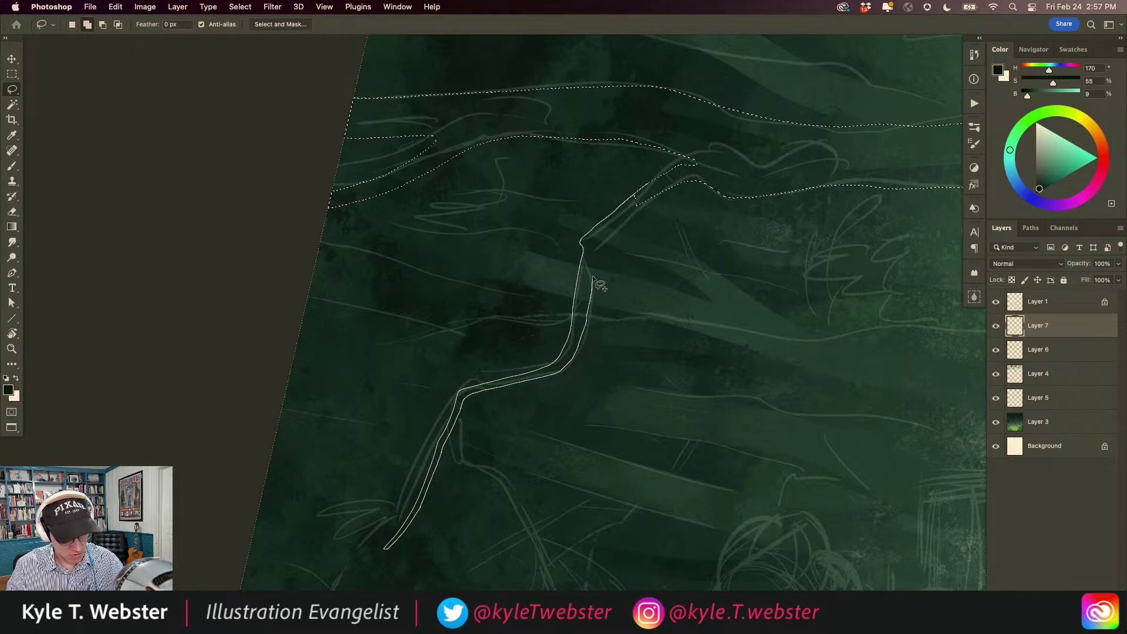
mouse_move(606, 250)
left_mouse_down()
mouse_move(687, 192)
mouse_move(722, 198)
left_mouse_up()
- Add to the selection a thin tapering side branch descending from the bend near the long branch's far end
key("r")
mouse_move(316, 330)
left_mouse_down()
mouse_move(280, 382)
mouse_move(272, 259)
mouse_move(248, 291)
mouse_move(322, 157)
mouse_move(422, 111)
left_mouse_up()
key("l")
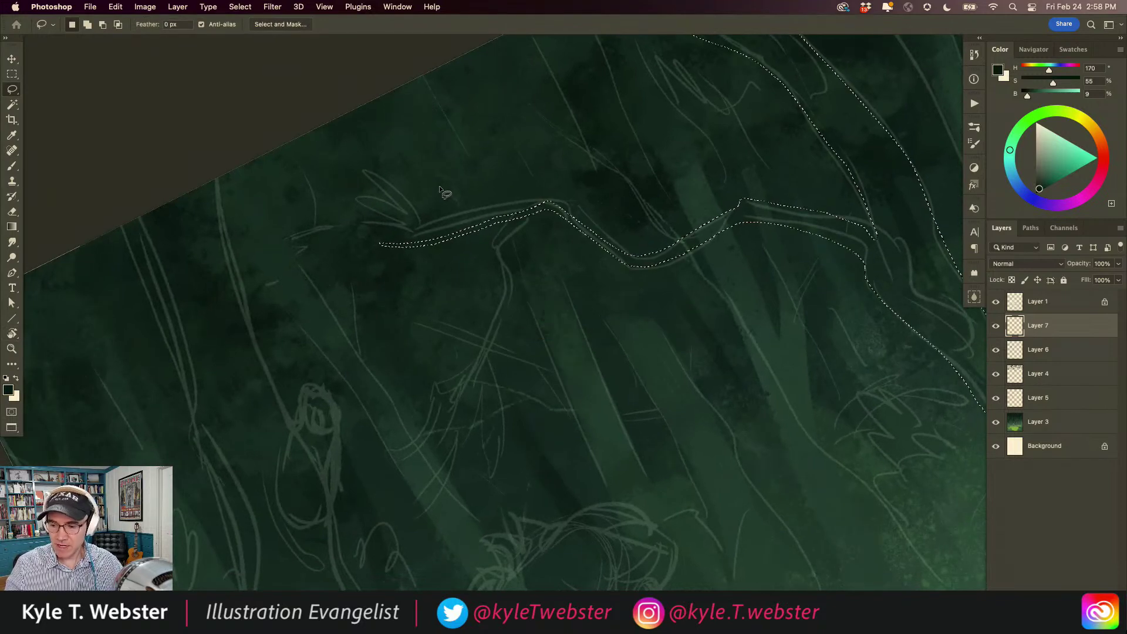
key("shift")
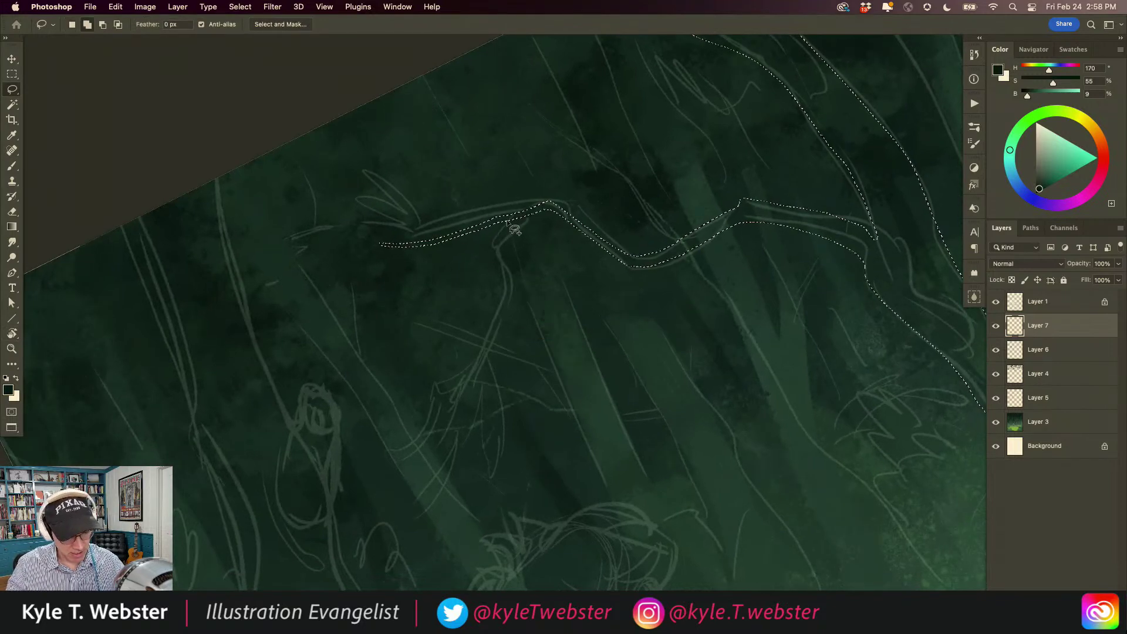
left_click_drag(517, 219, 500, 241)
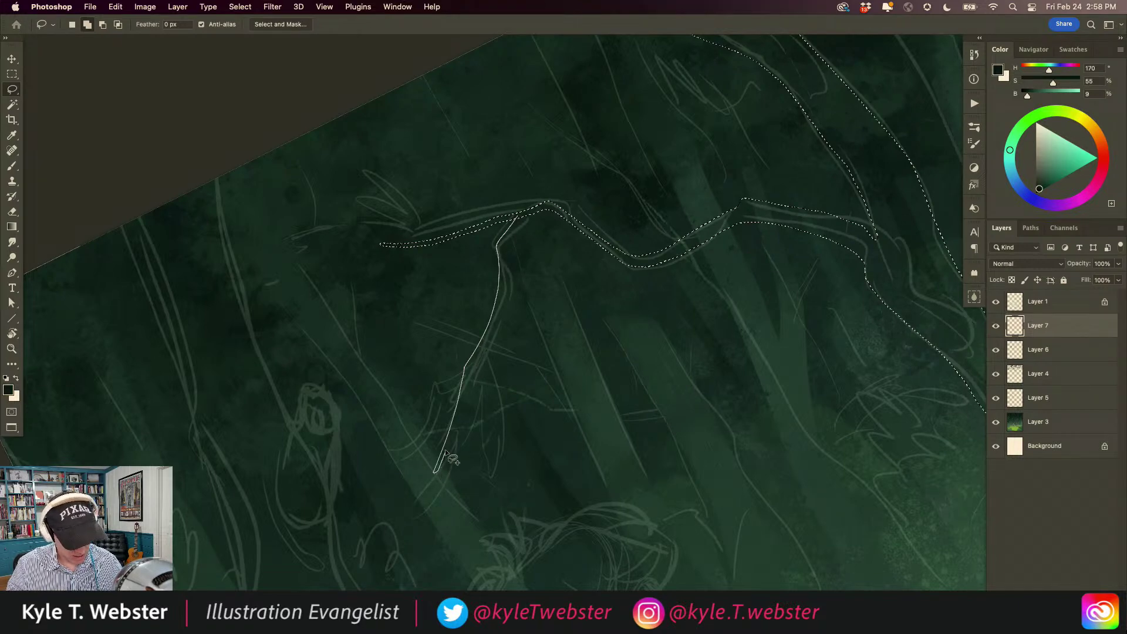
left_click_drag(454, 422, 462, 397)
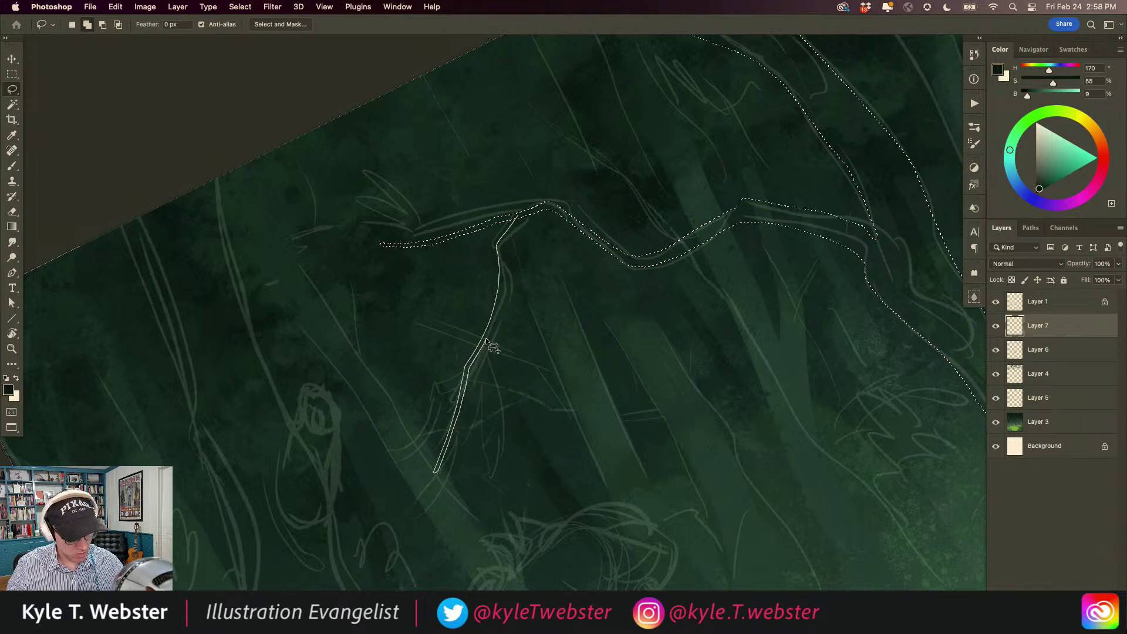
left_click_drag(506, 270, 506, 247)
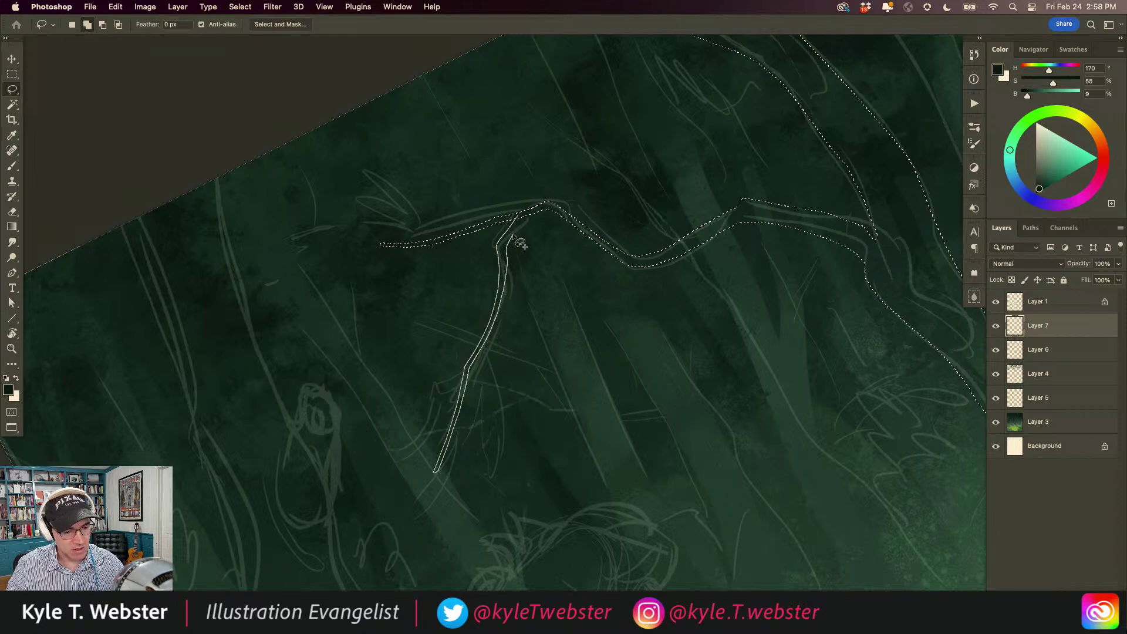
left_click_drag(539, 210, 544, 205)
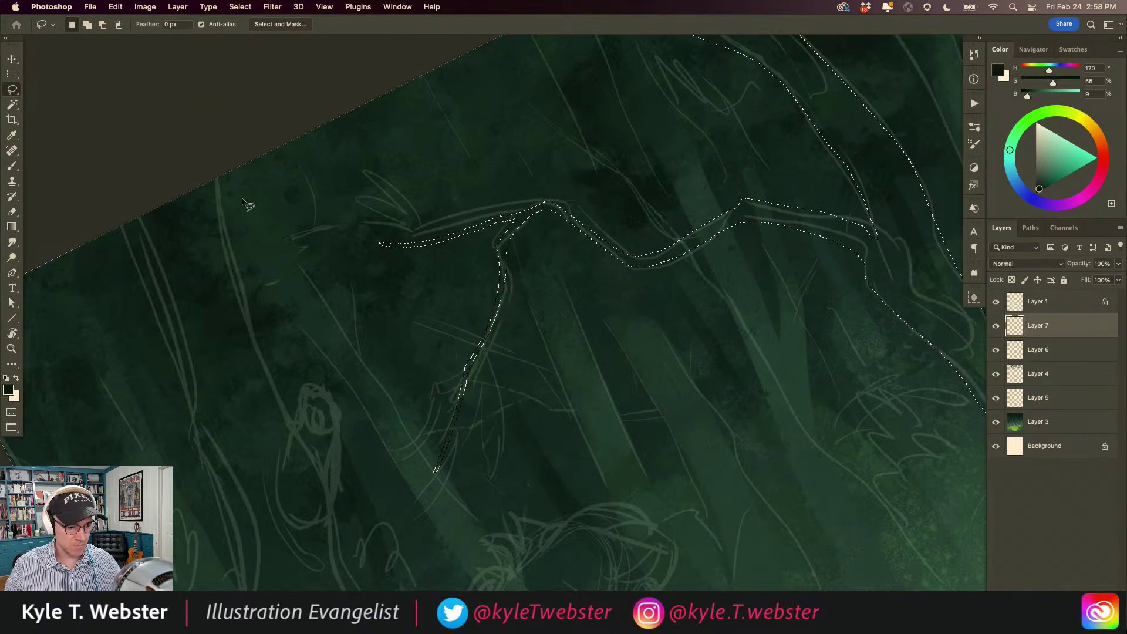
- Add two thin twigs to the selection, forking off the left side of the descending side branch
scroll(453, 302, "left", 3)
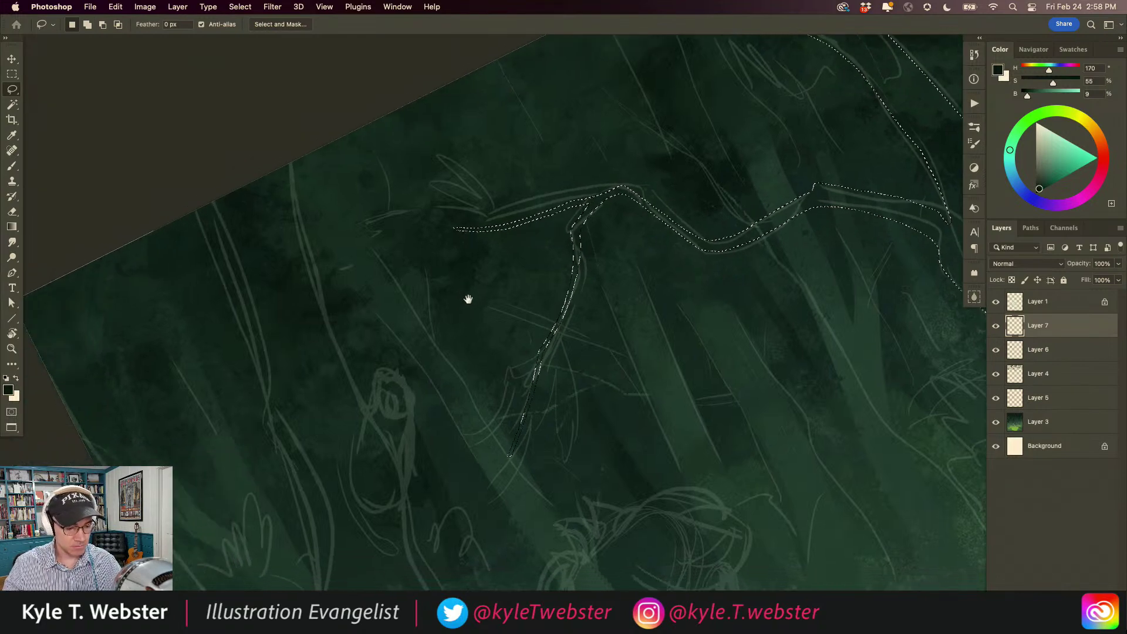
key("shift")
mouse_move(597, 239)
left_mouse_down()
mouse_move(554, 298)
mouse_move(502, 332)
mouse_move(546, 310)
mouse_move(599, 238)
left_mouse_up()
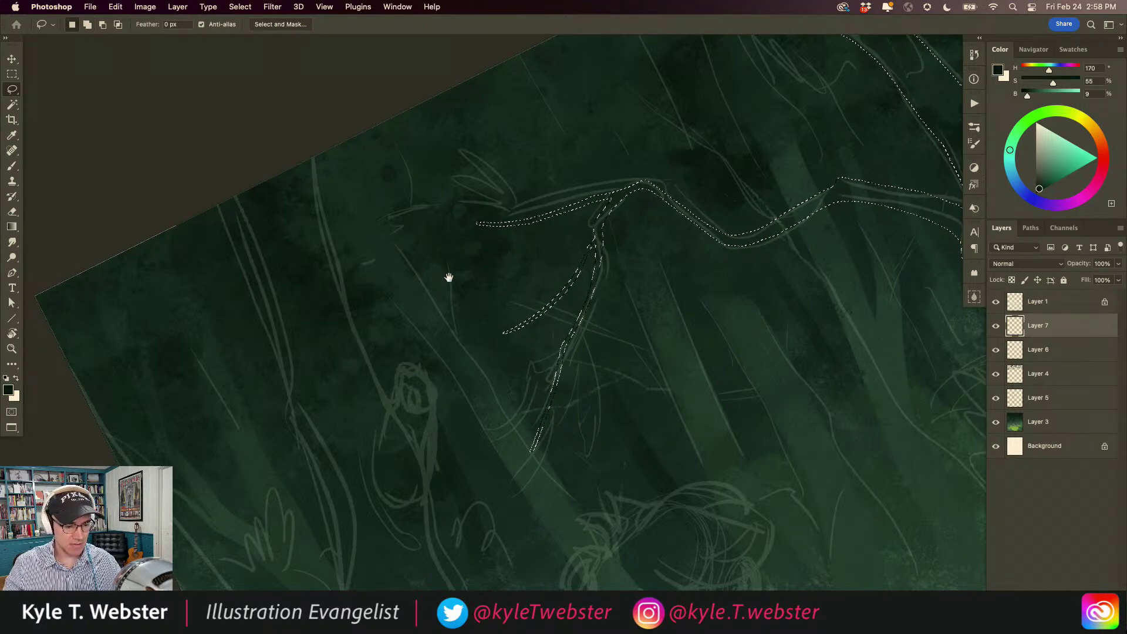
left_click_drag(445, 271, 422, 323)
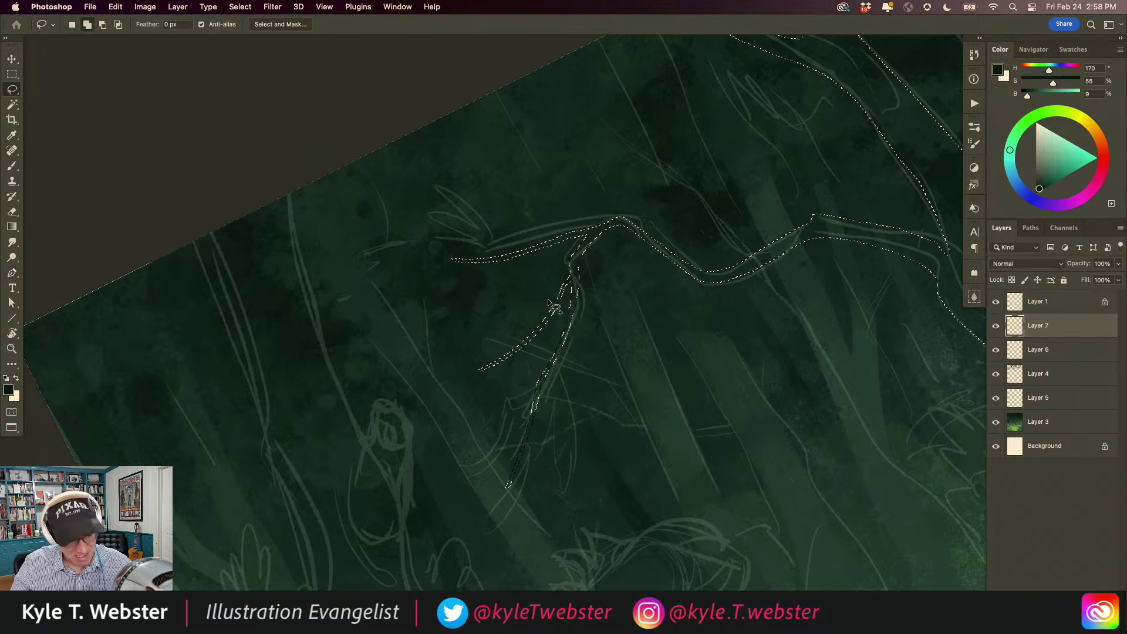
mouse_move(555, 306)
left_mouse_down()
mouse_move(480, 311)
mouse_move(553, 307)
left_mouse_up()
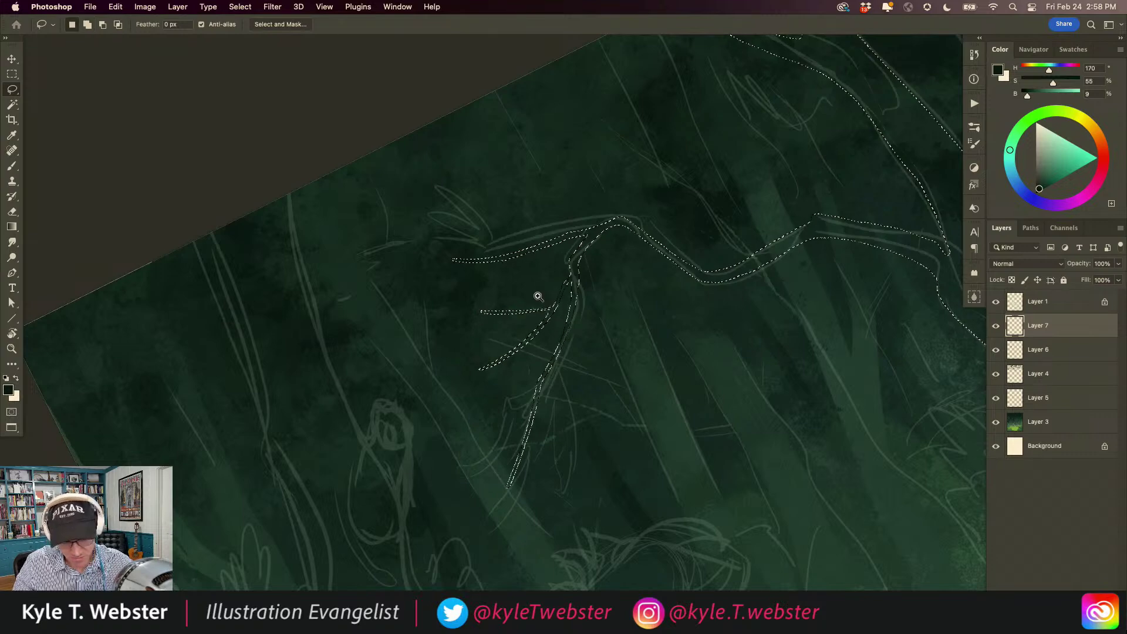
- Add a thin curved twig to the selection, growing from the right side of the descending side branch
scroll(536, 294, "up", 3)
mouse_move(430, 330)
left_mouse_down()
mouse_move(551, 330)
mouse_move(460, 339)
mouse_move(476, 324)
left_mouse_up()
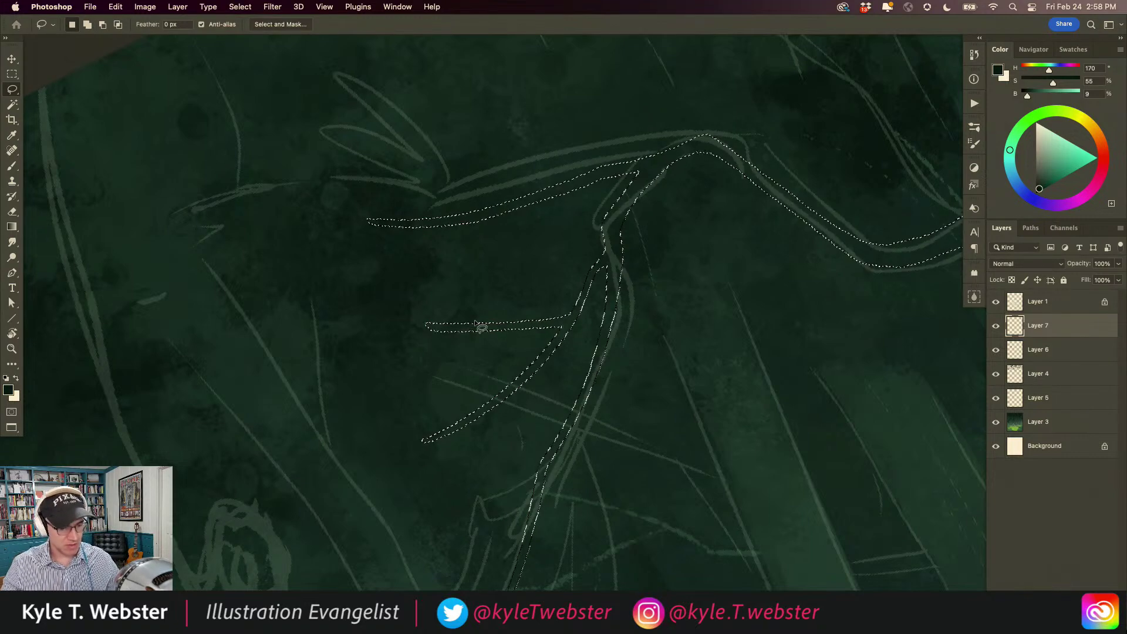
left_click_drag(347, 272, 471, 268)
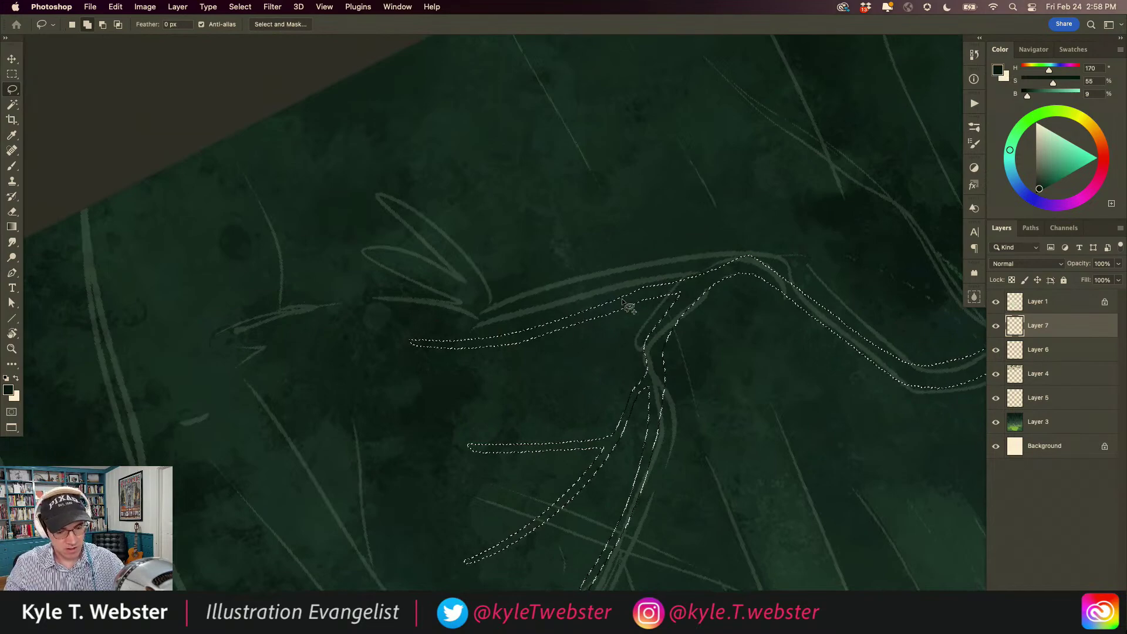
left_click(398, 421, "alt")
left_click_drag(399, 420, 327, 314)
left_click(441, 377)
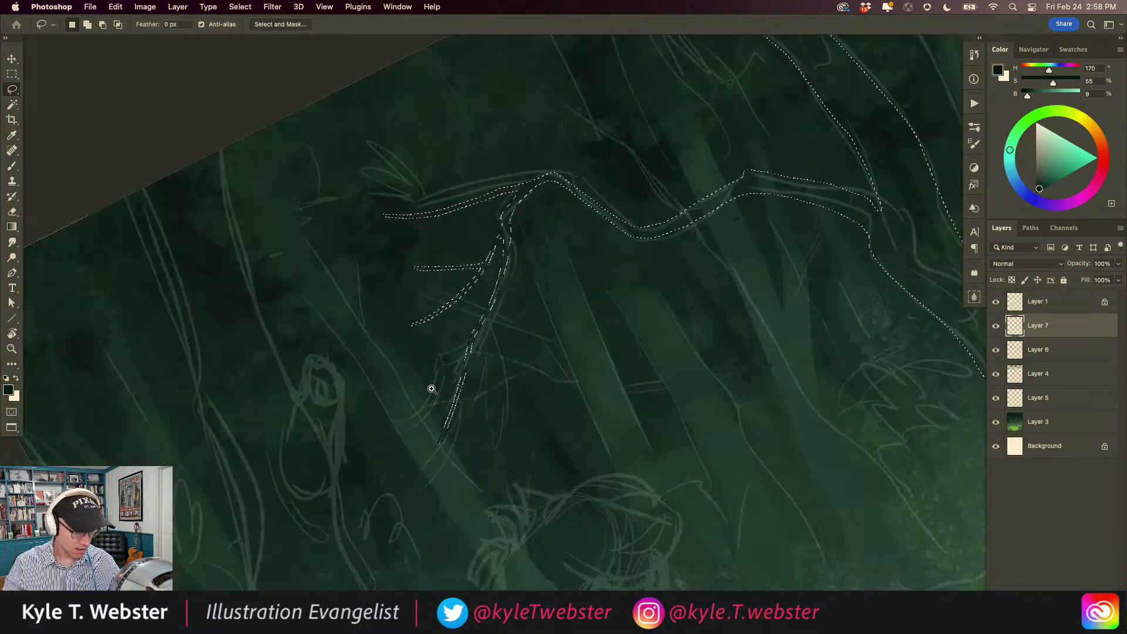
left_click(434, 382)
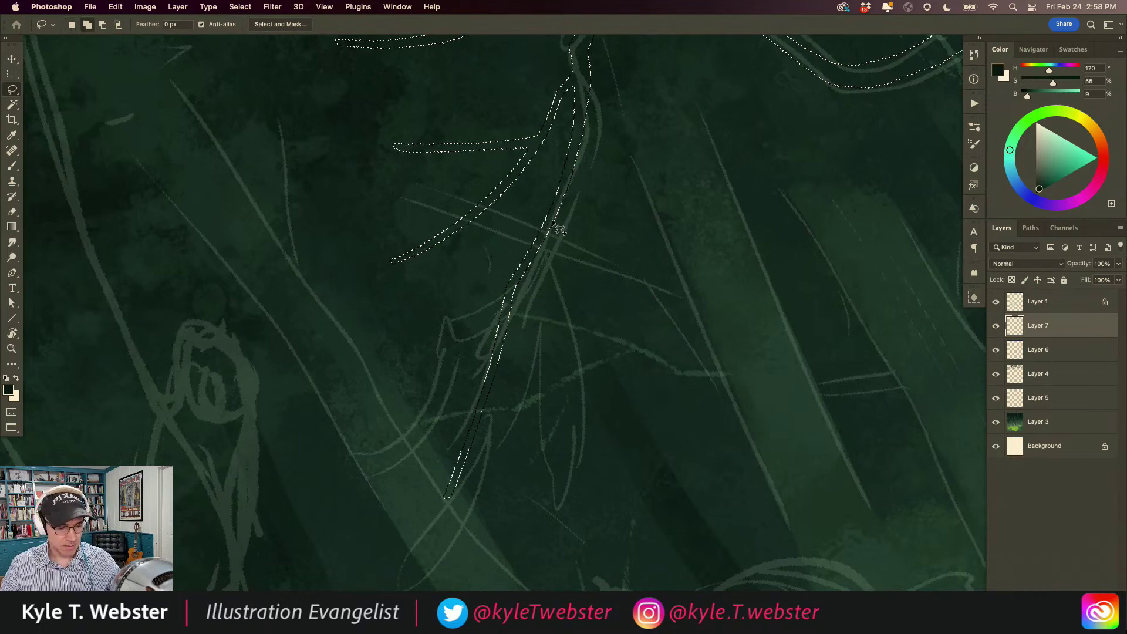
left_click_drag(553, 218, 594, 331, "shift")
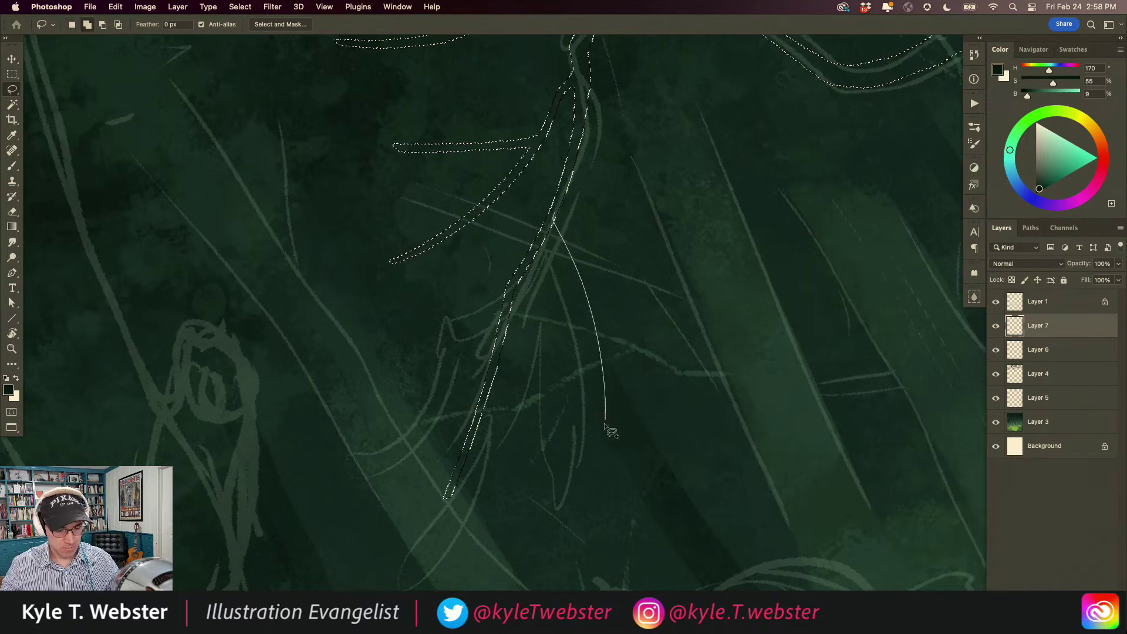
left_click_drag(610, 429, 612, 394)
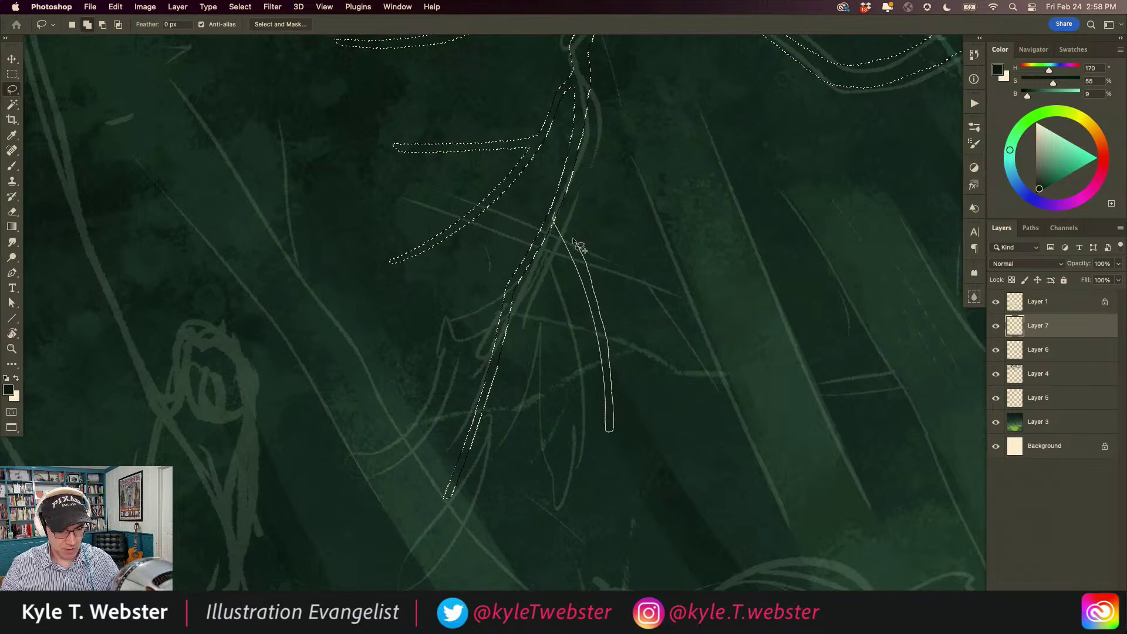
left_click_drag(563, 209, 556, 202)
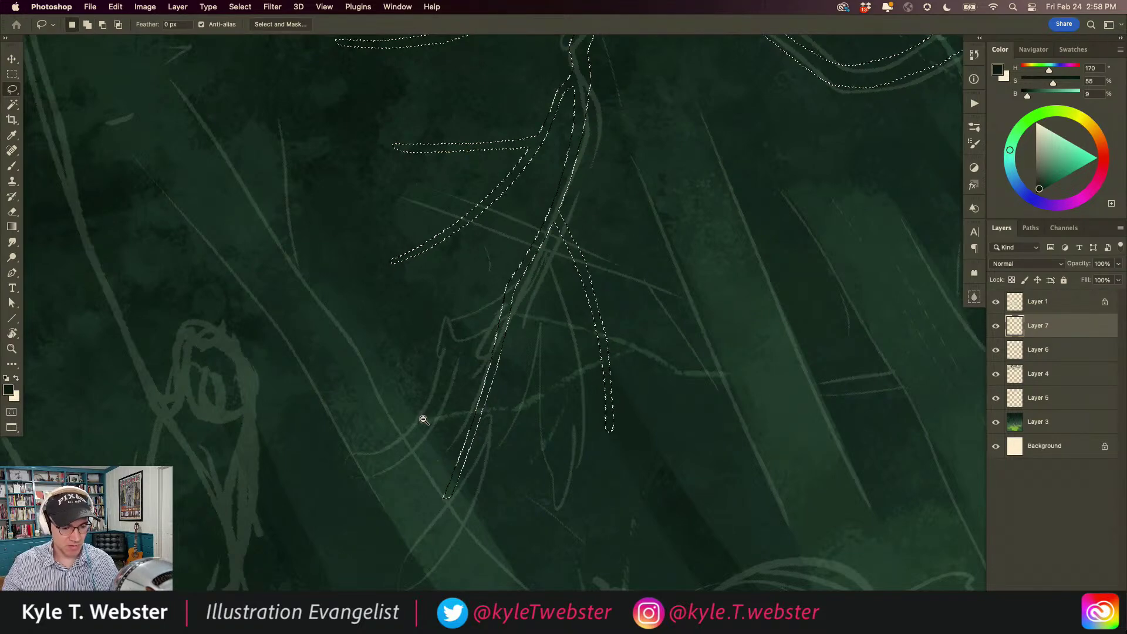
- Add to the selection a long thin twig, growing from the left side of the descending side branch above the boy
key("super+minus")
key("super+minus")
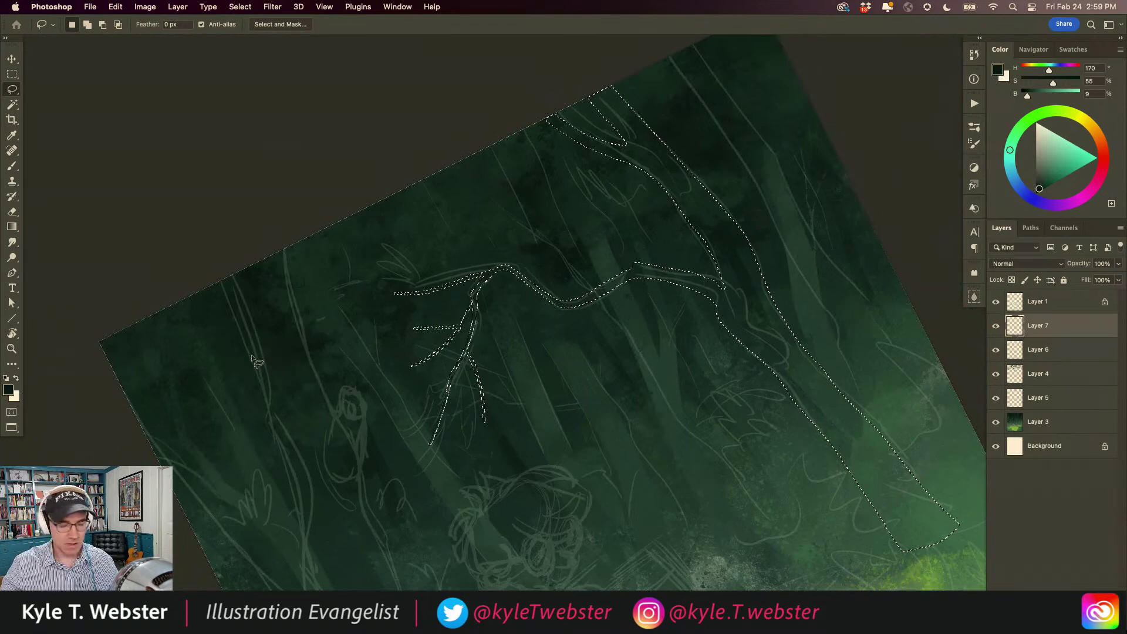
key("r")
left_click_drag(223, 362, 321, 240)
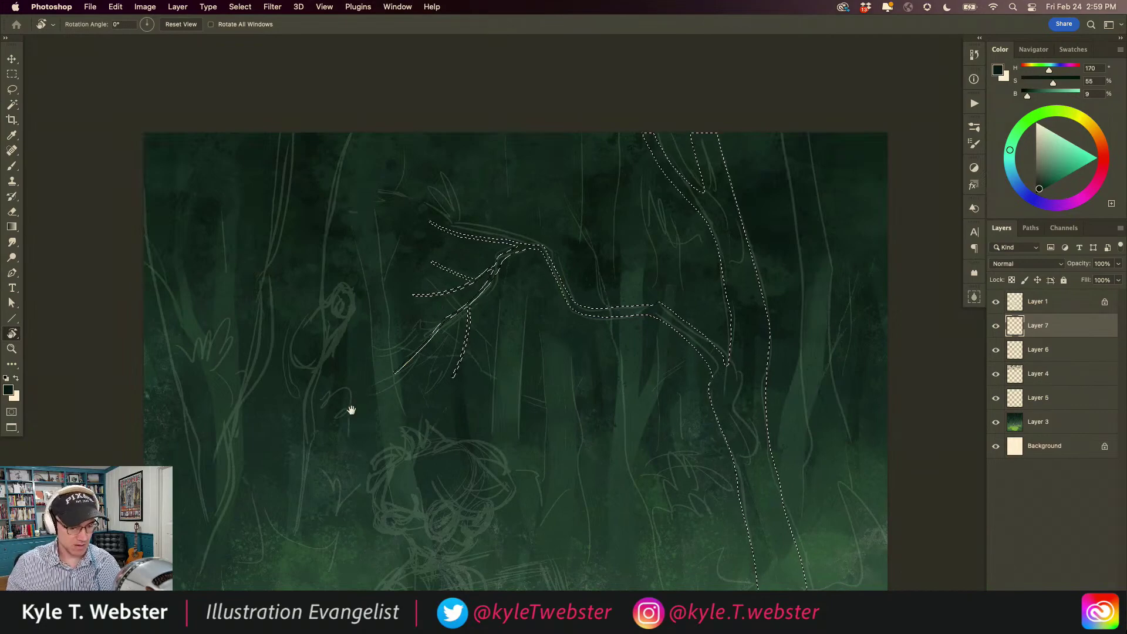
left_click_drag(355, 407, 393, 309)
scroll(417, 267, "up", 5)
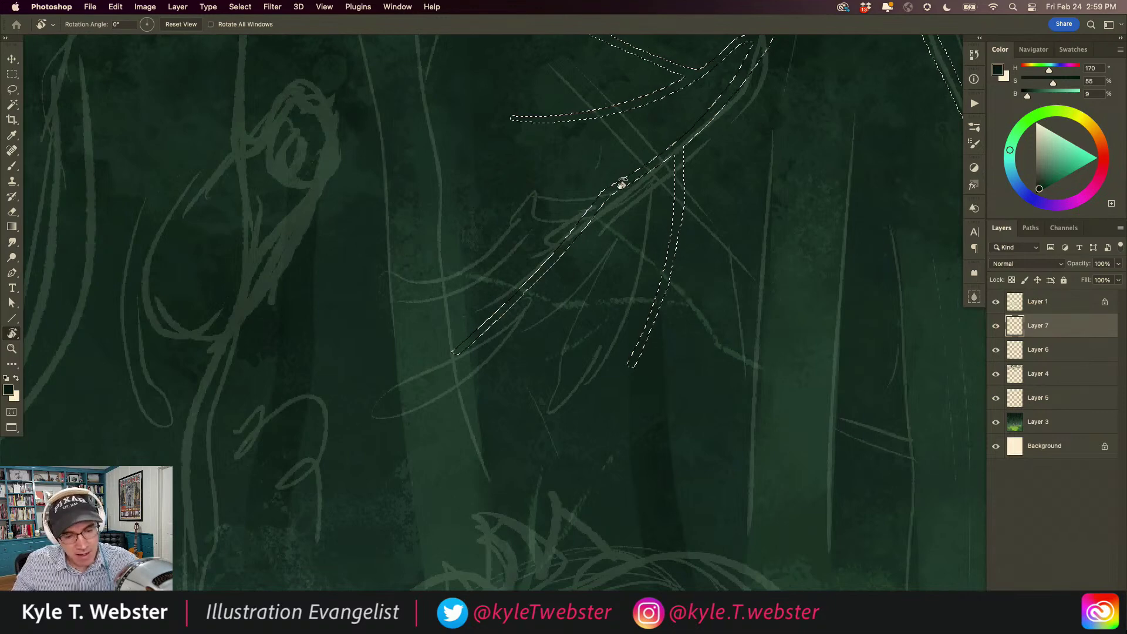
key("l")
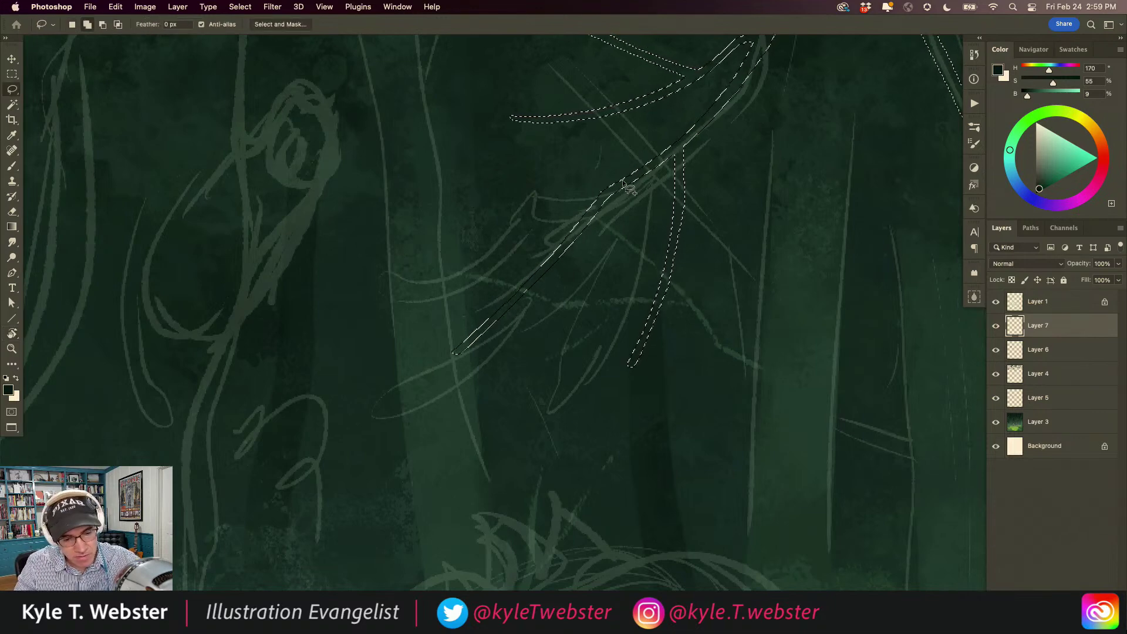
mouse_move(593, 193)
left_mouse_down()
mouse_move(362, 214)
mouse_move(514, 215)
left_mouse_up()
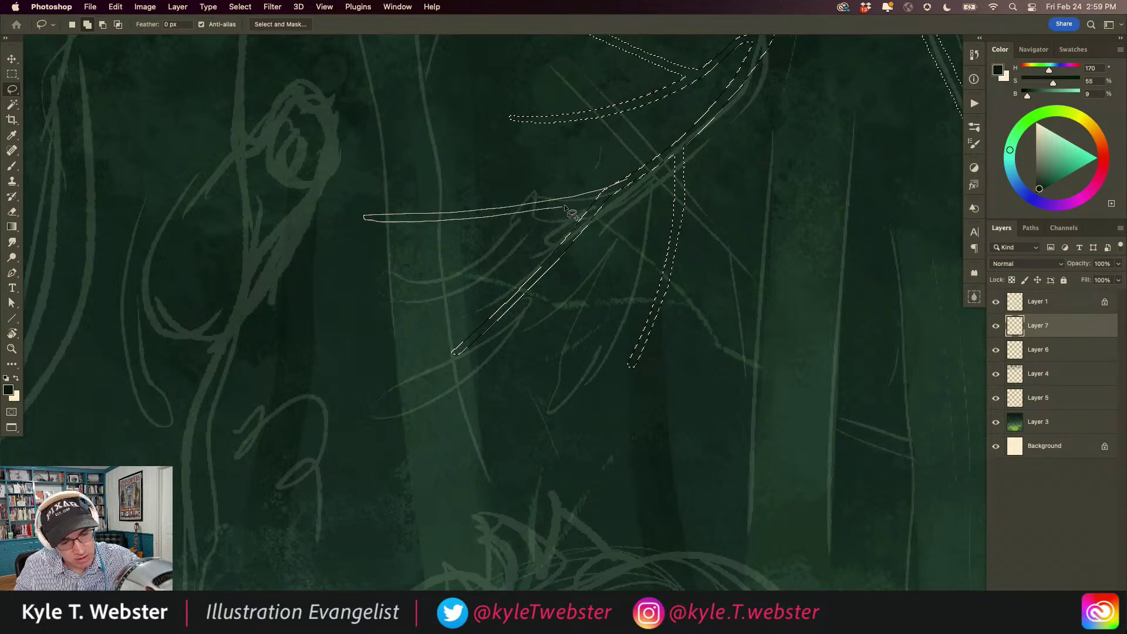
left_click_drag(604, 193, 608, 193)
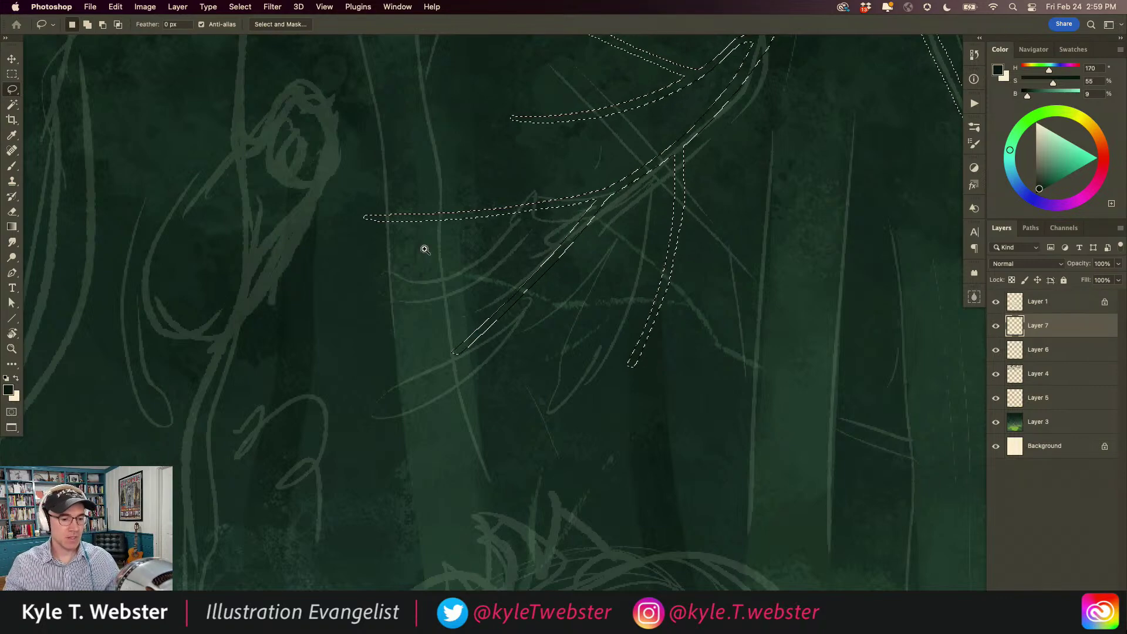
- Try to add to the selection a strongly curved side branch, sweeping down and left from the long branch's level stretch
left_click(367, 282, "alt+super")
left_click_drag(287, 390, 247, 360)
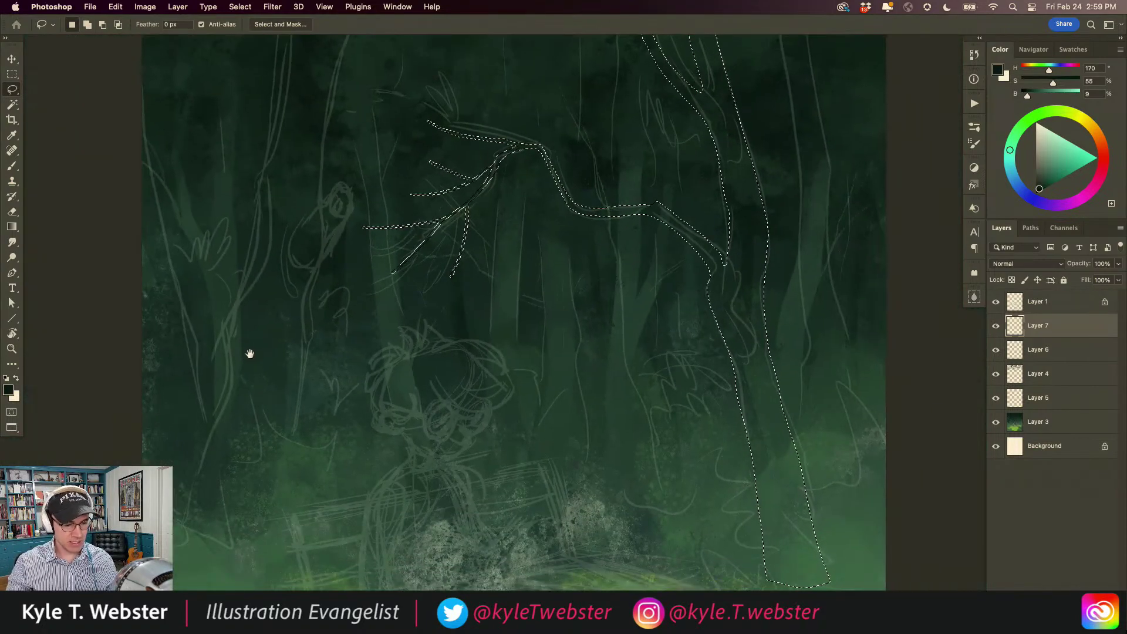
scroll(247, 360, "right", 2)
scroll(255, 382, "right", 2)
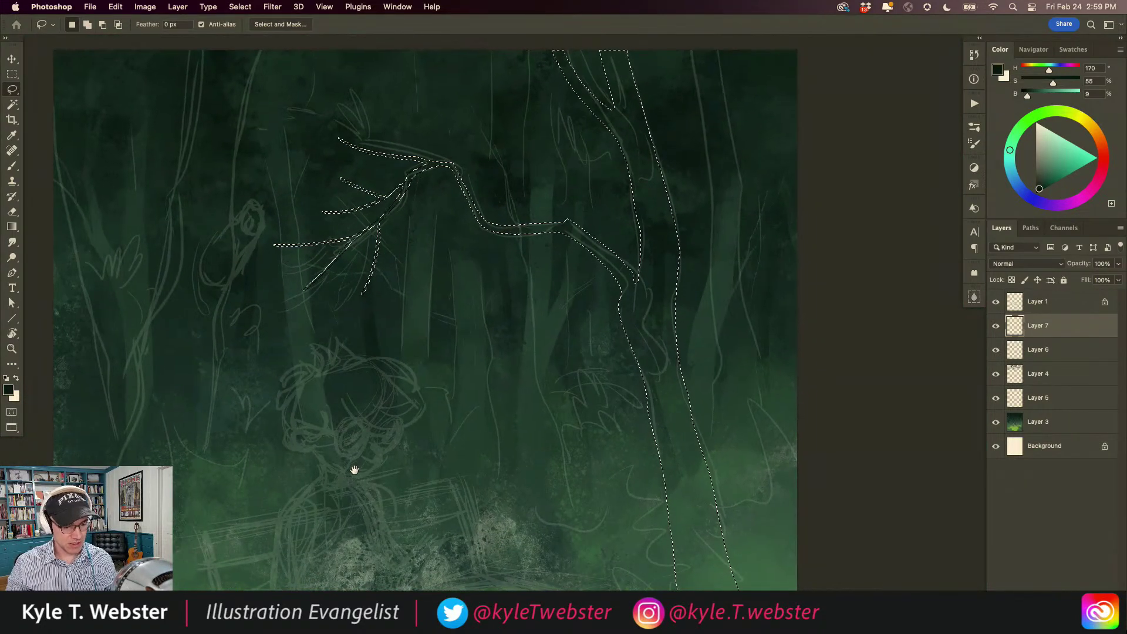
scroll(435, 340, "up", 5)
scroll(435, 403, "up", 3)
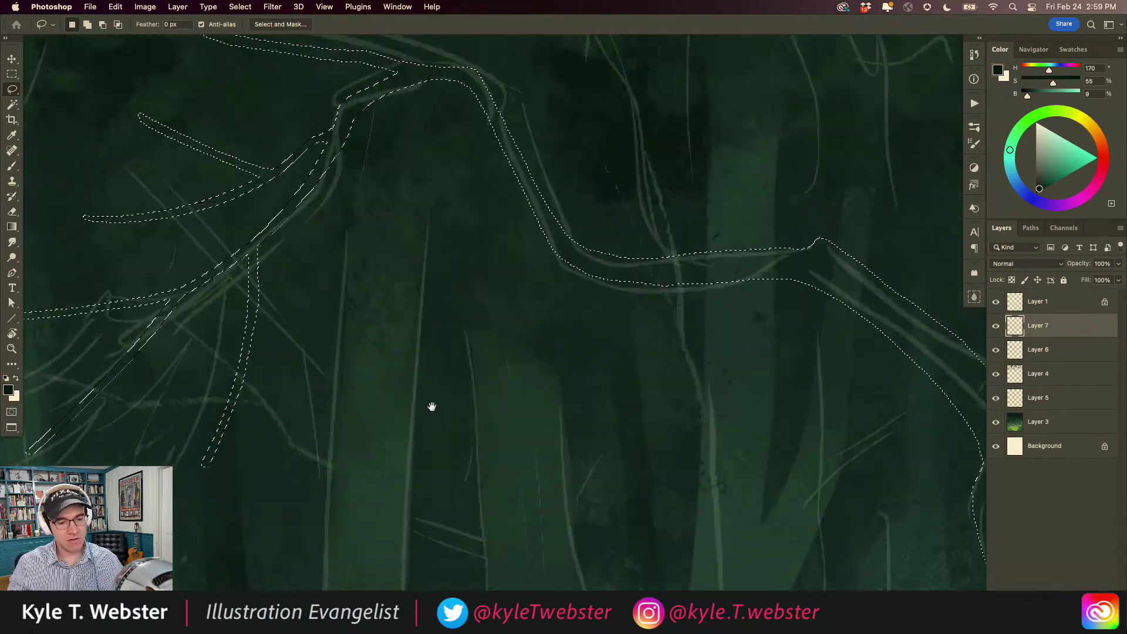
mouse_move(676, 290)
left_mouse_down()
mouse_move(620, 370)
mouse_move(573, 399)
mouse_move(447, 430)
left_mouse_up()
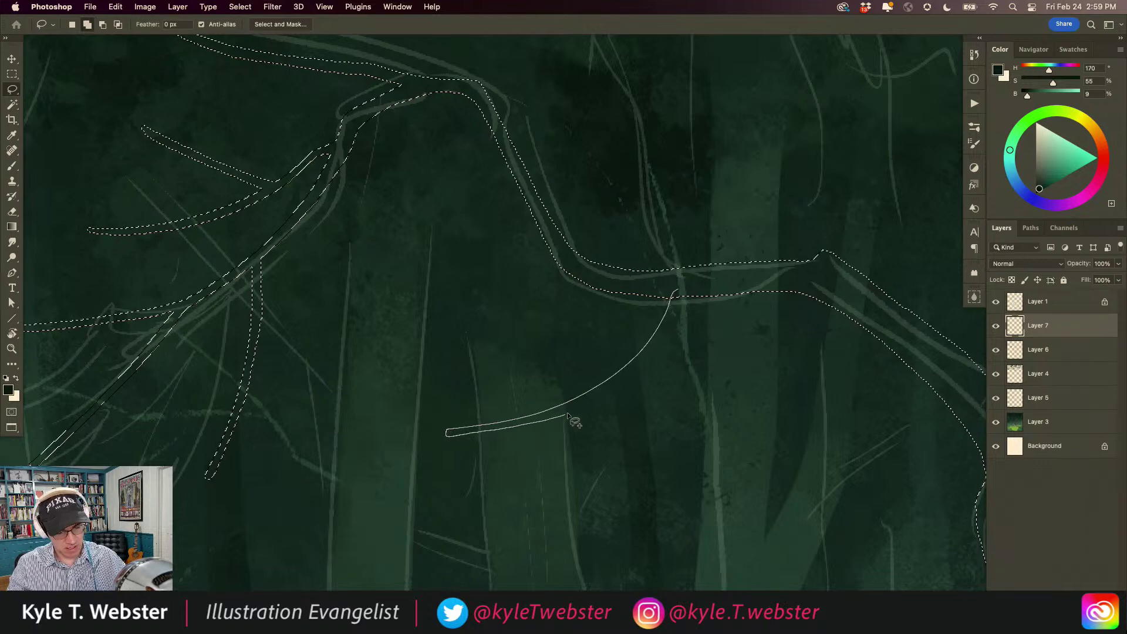
left_click_drag(705, 297, 701, 293)
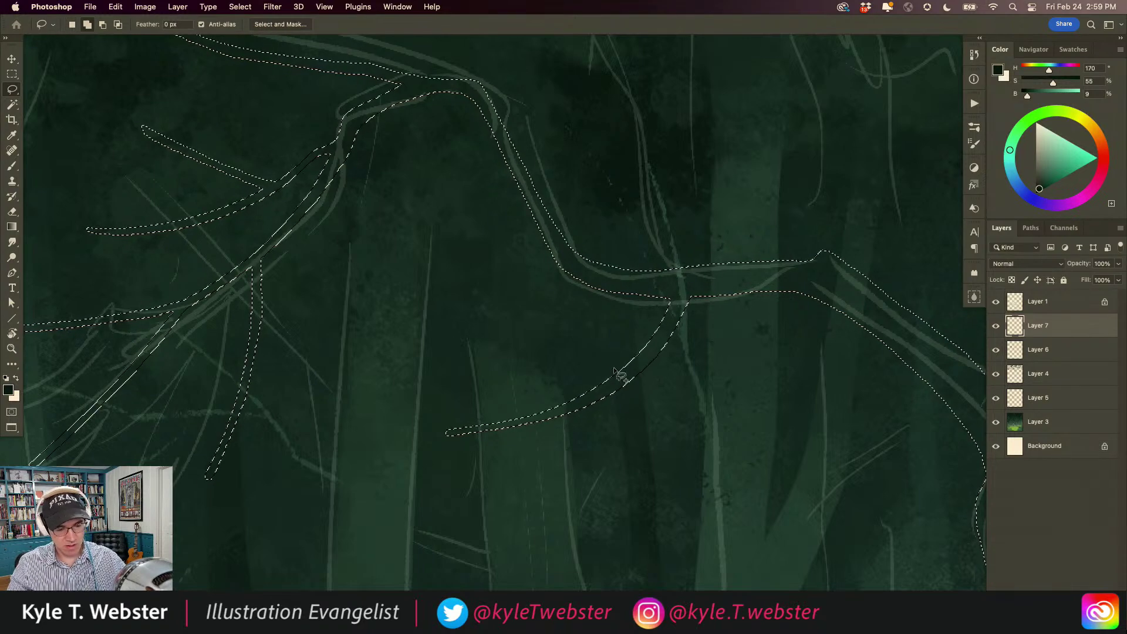
key("super+z")
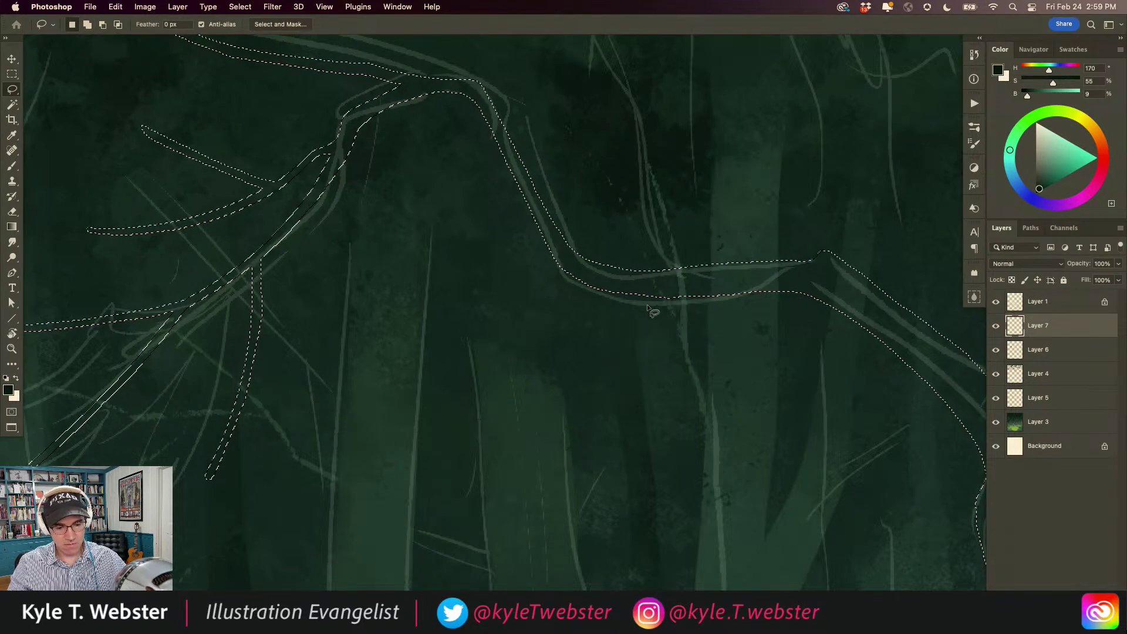
- Add to the selection a tapering side branch descending leftward from the long branch's level stretch, with two thin twigs forking upward from it
mouse_move(664, 297)
left_mouse_down()
mouse_move(646, 329)
mouse_move(558, 400)
left_mouse_up()
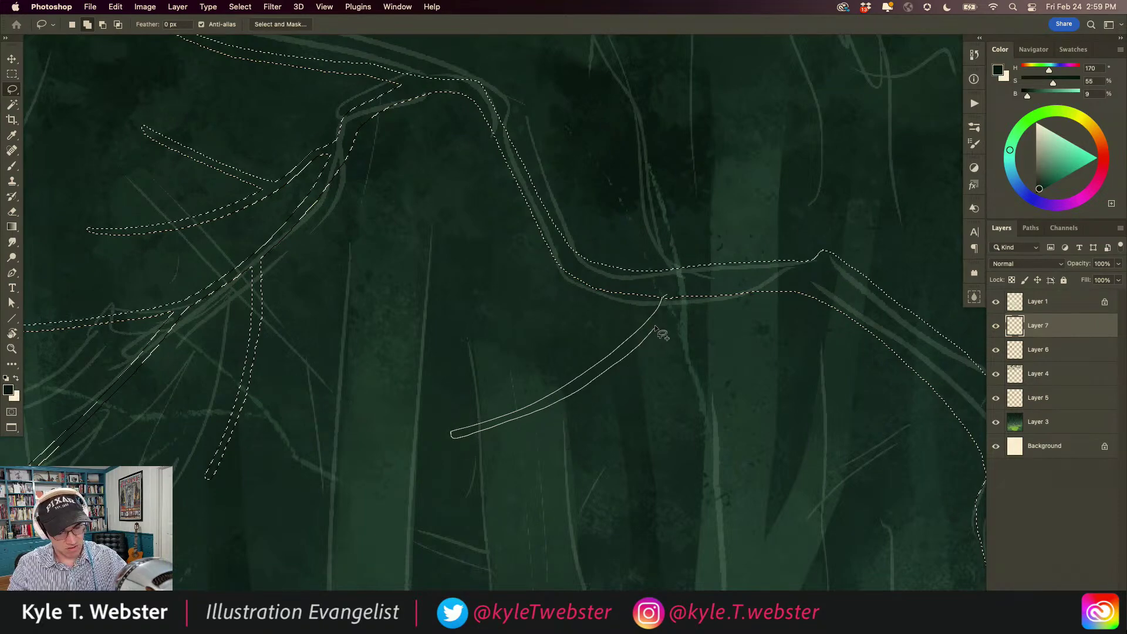
left_click_drag(678, 298, 676, 301)
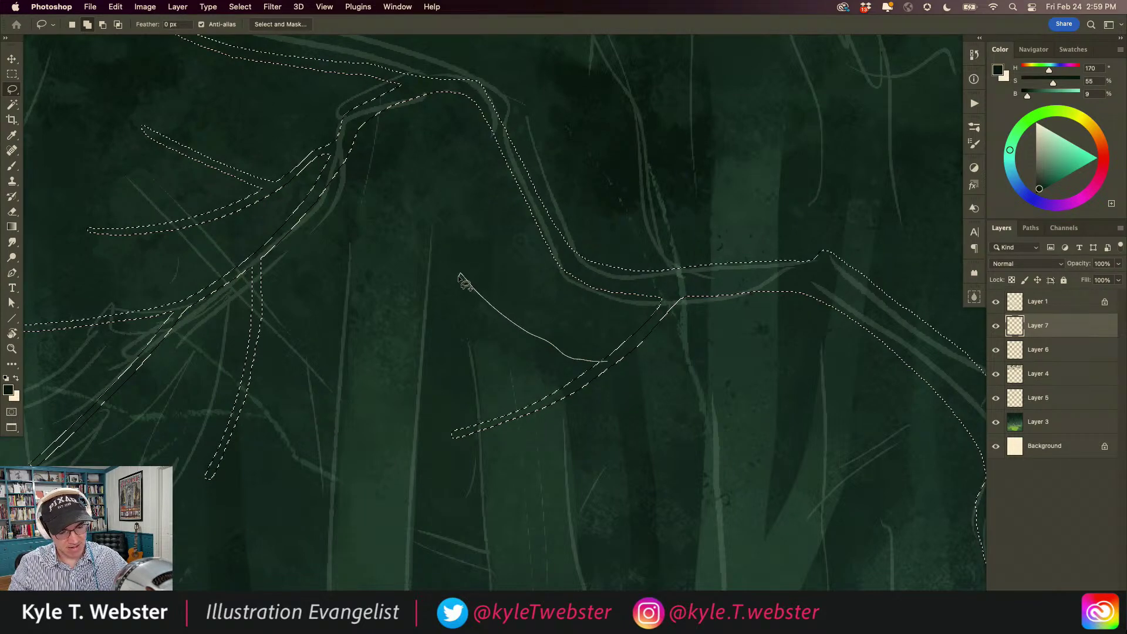
left_click_drag(585, 370, 585, 371)
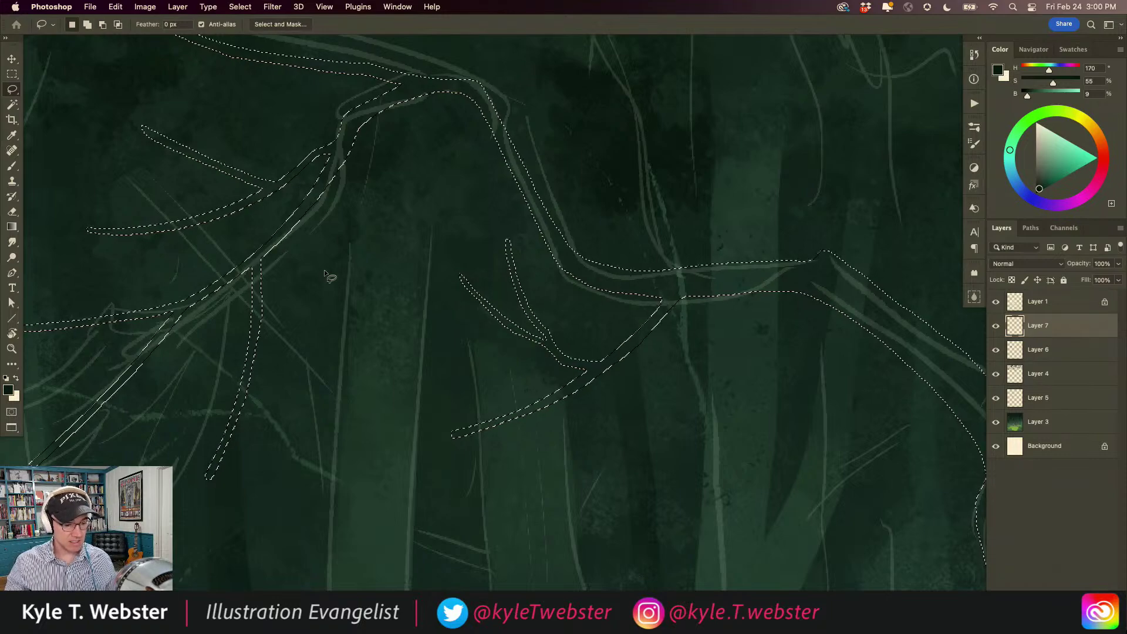
- Add a short level twig near the new side branch's end to the selection, and extend the branch's tip farther down and left
left_click_drag(435, 395, 372, 409)
left_click_drag(437, 390, 463, 384)
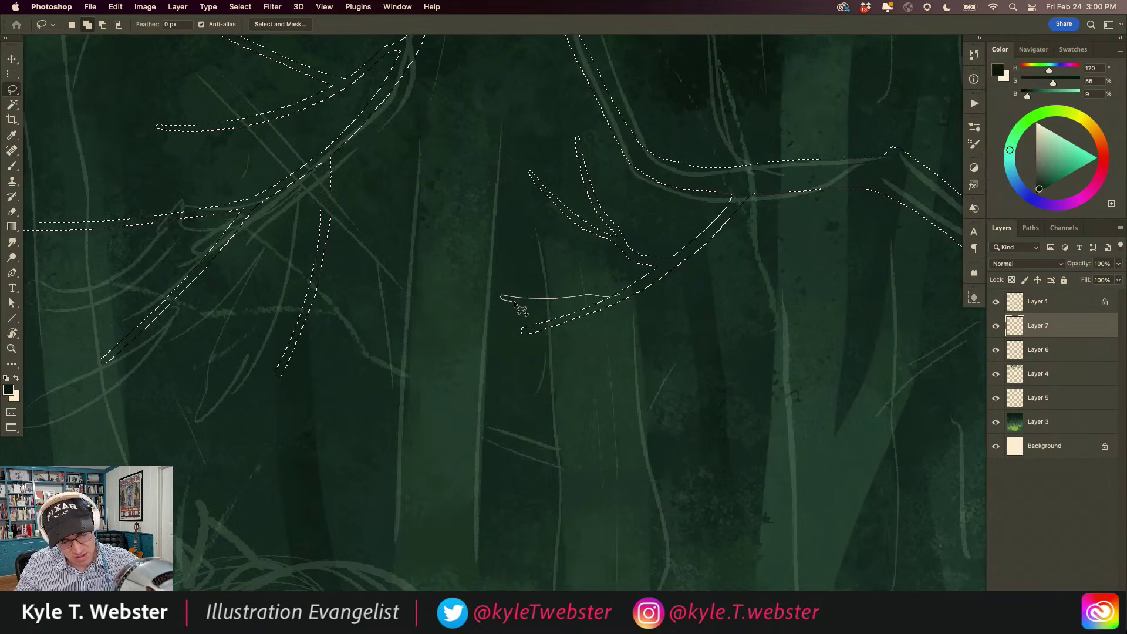
left_click_drag(673, 263, 511, 343)
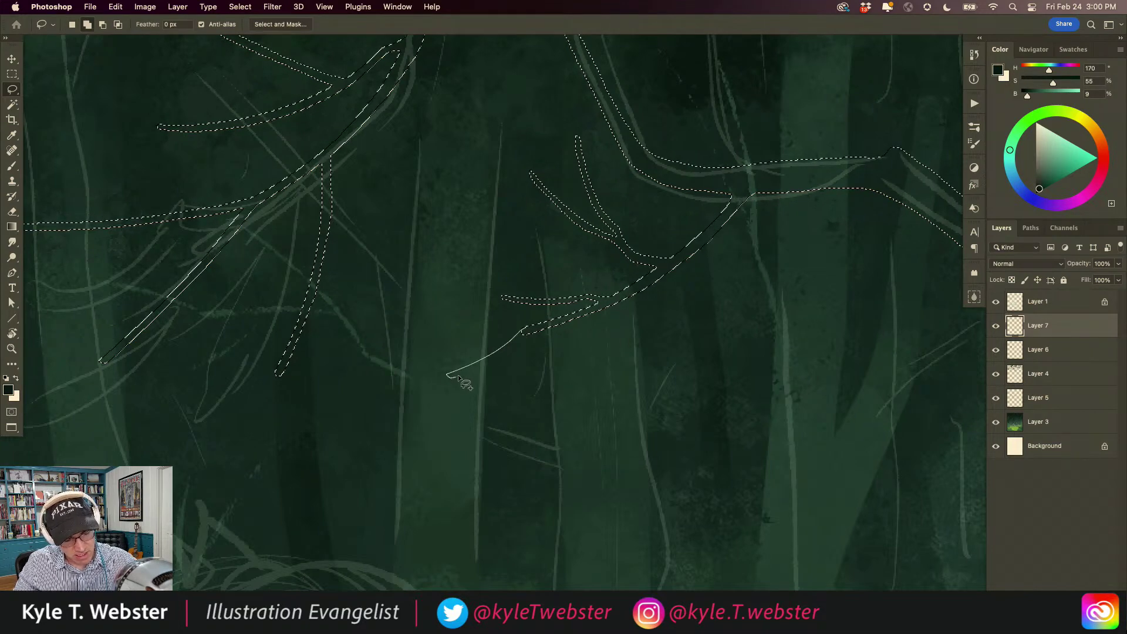
left_click_drag(541, 336, 541, 336)
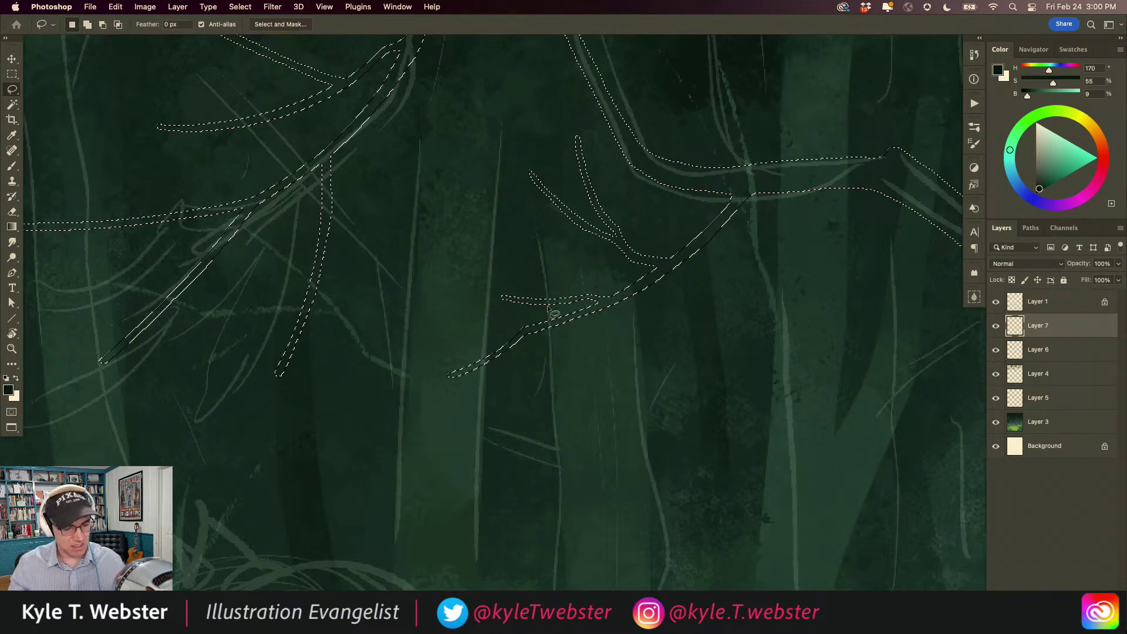
- Examine the selected tree, its long branch and twigs against the whole composition
key("super+0")
scroll(352, 337, "down", 2)
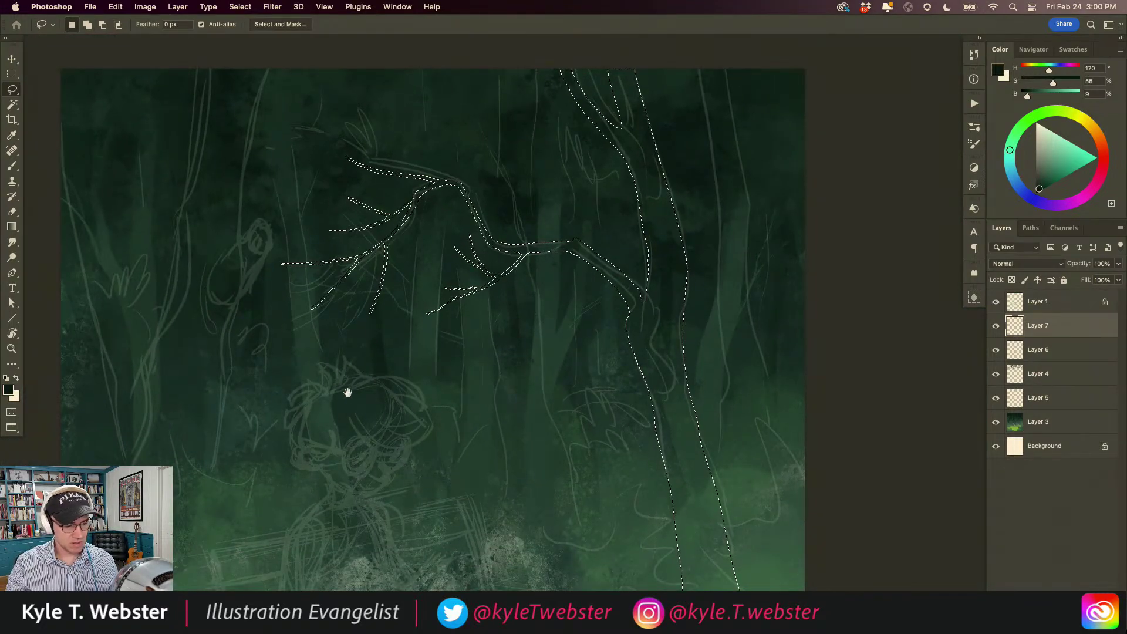
key("super+minus")
scroll(365, 375, "down", 1)
scroll(313, 353, "down", 2)
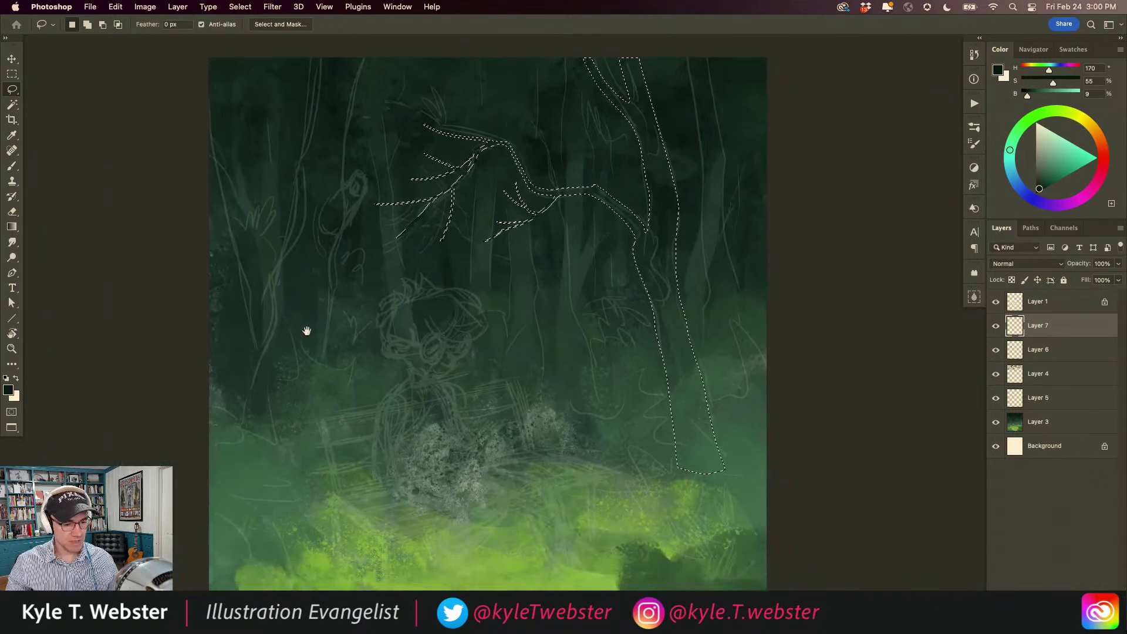
scroll(342, 319, "right", 3)
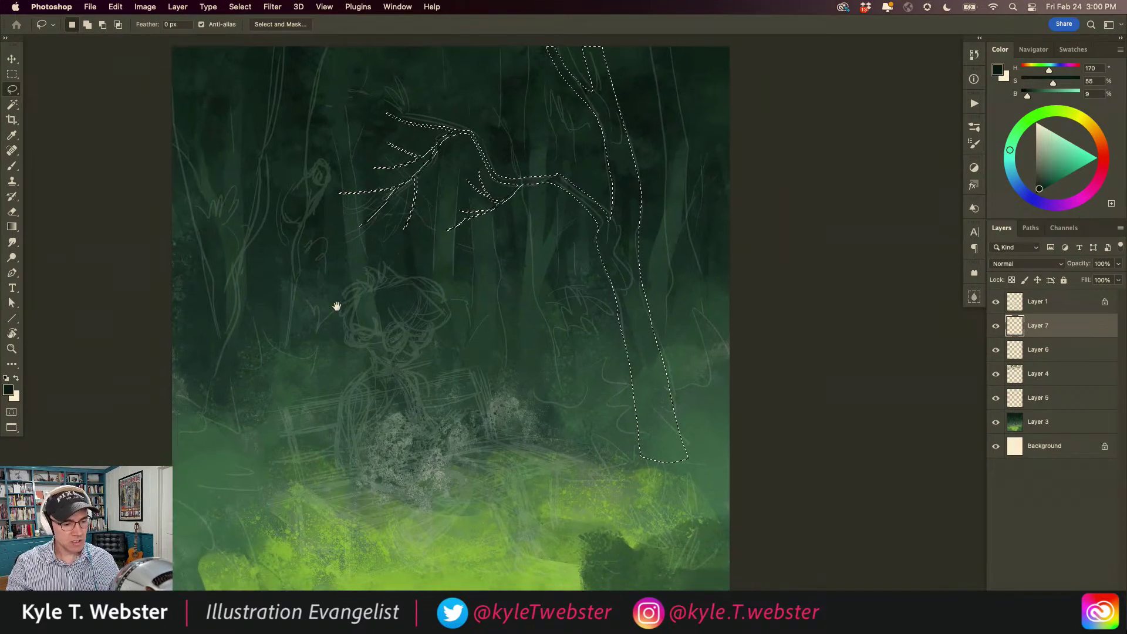
key("super+minus")
scroll(329, 334, "left", 2)
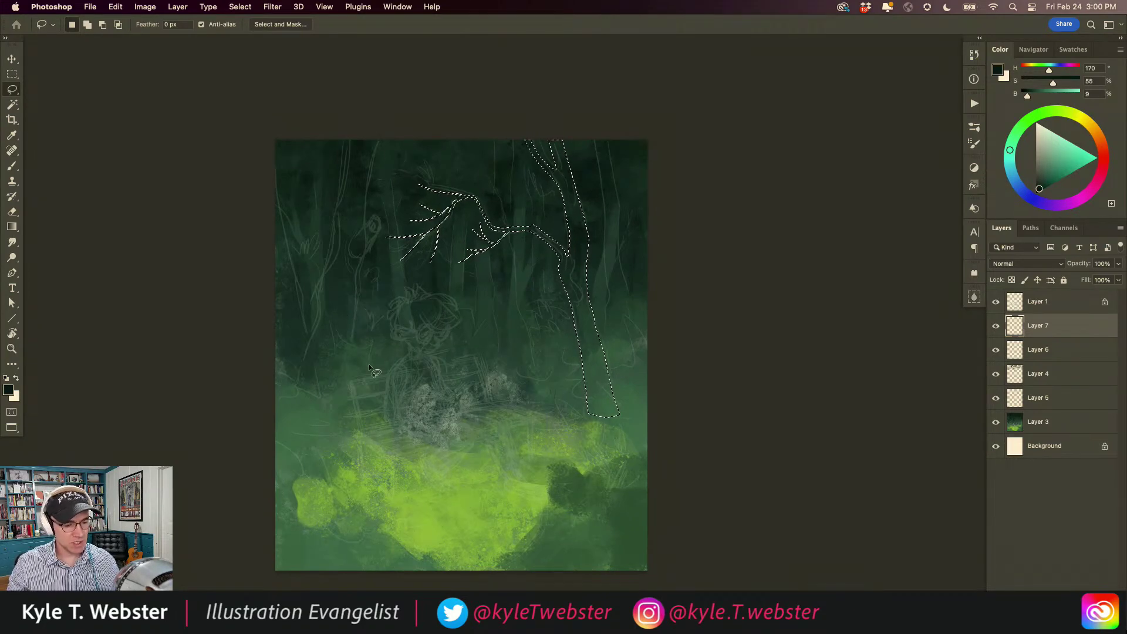
key("super+equal")
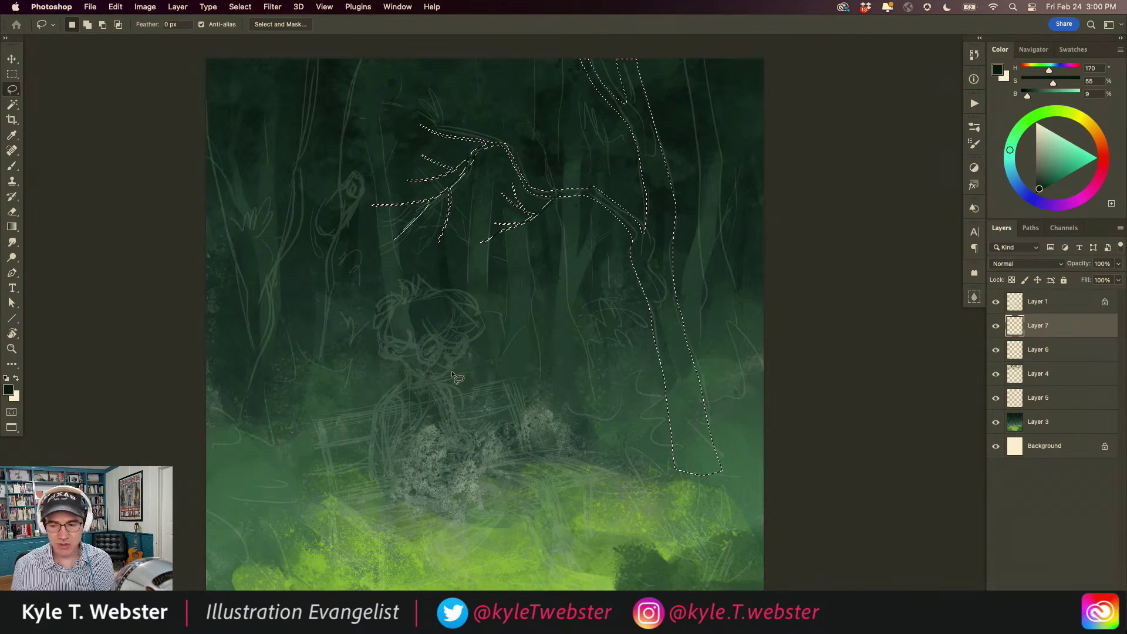
- Activate the Brush tool, then collapse the Spring 2020 brush group and expand the Fall 2022 group
key("b")
mouse_move(393, 397)
left_mouse_down()
mouse_move(358, 332)
mouse_move(329, 329)
mouse_move(332, 380)
left_mouse_up()
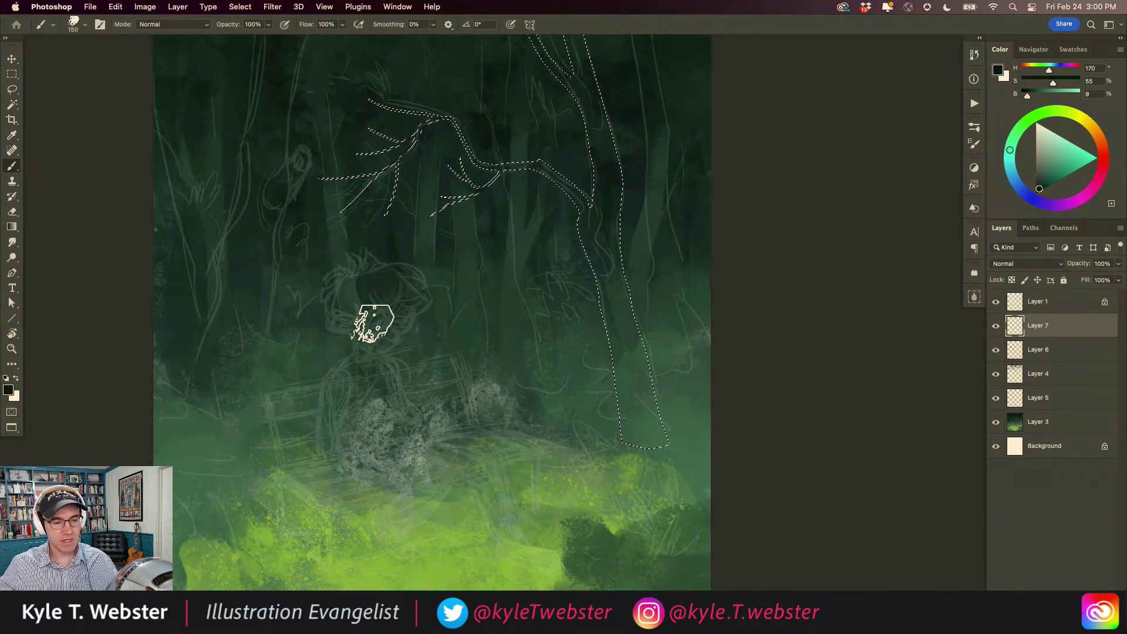
left_click(974, 144)
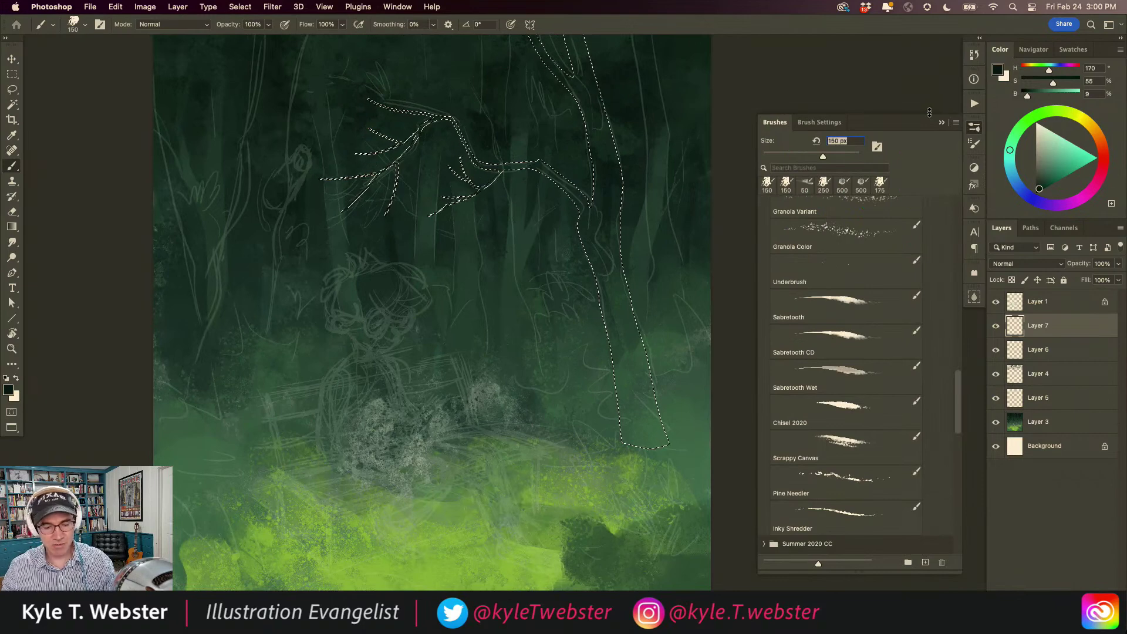
left_click_drag(957, 391, 811, 350)
scroll(811, 350, "up", 5)
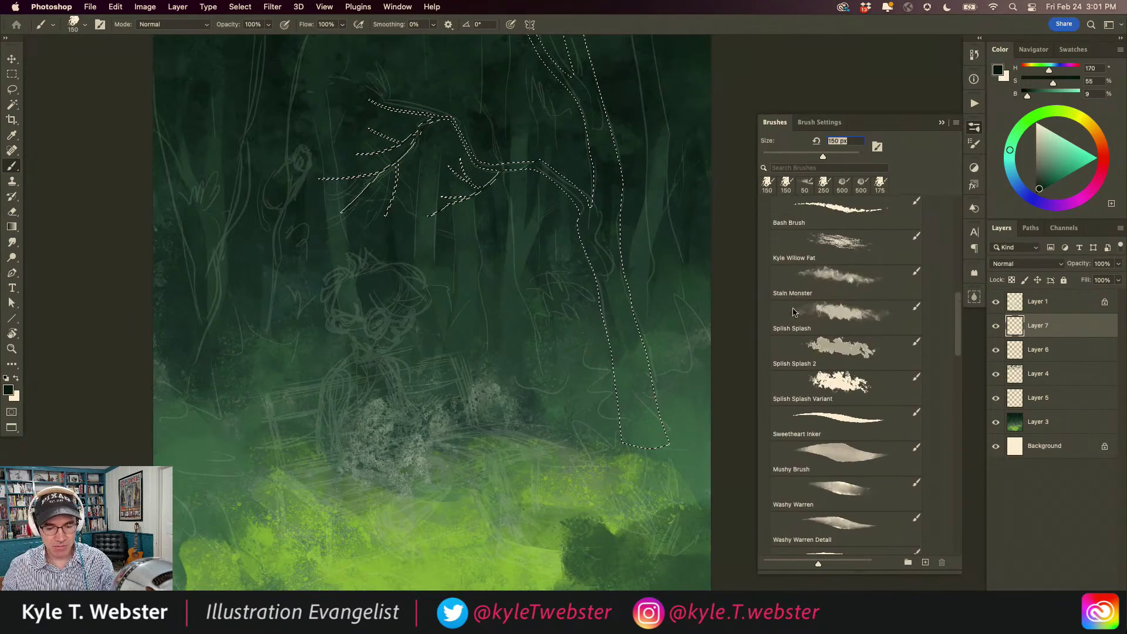
scroll(786, 286, "up", 6)
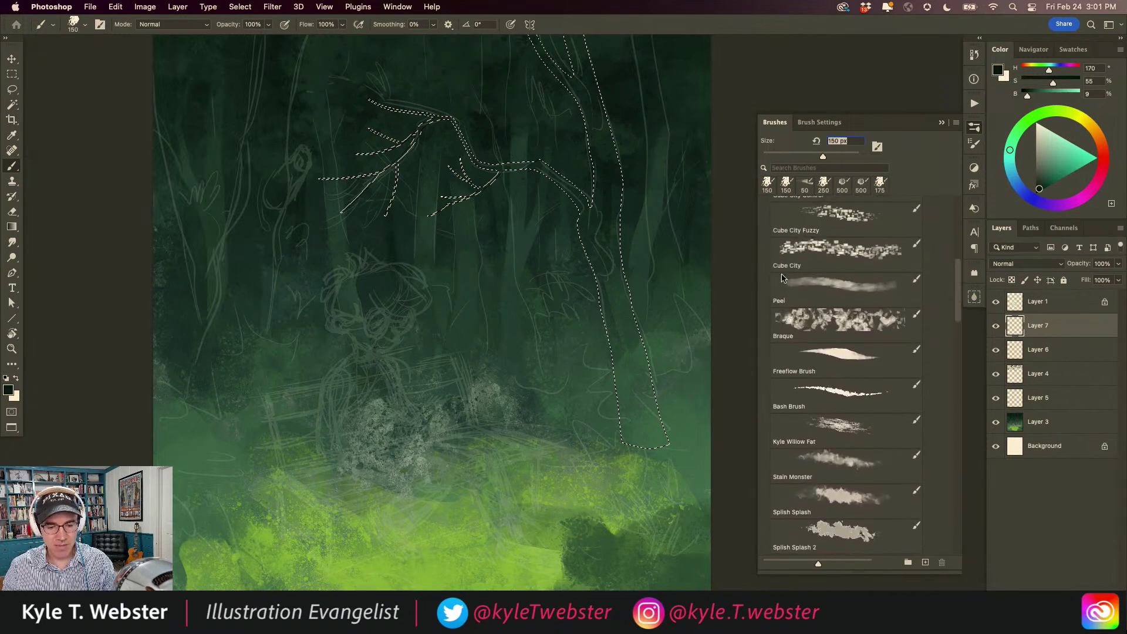
scroll(769, 235, "up", 2)
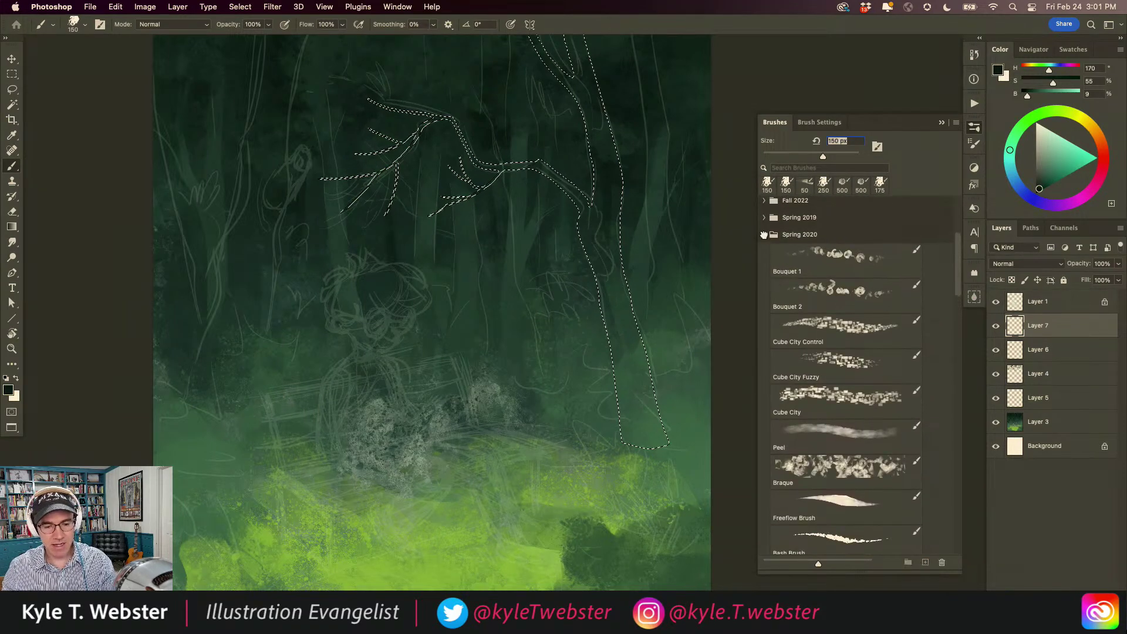
left_click(764, 234)
left_click(765, 201)
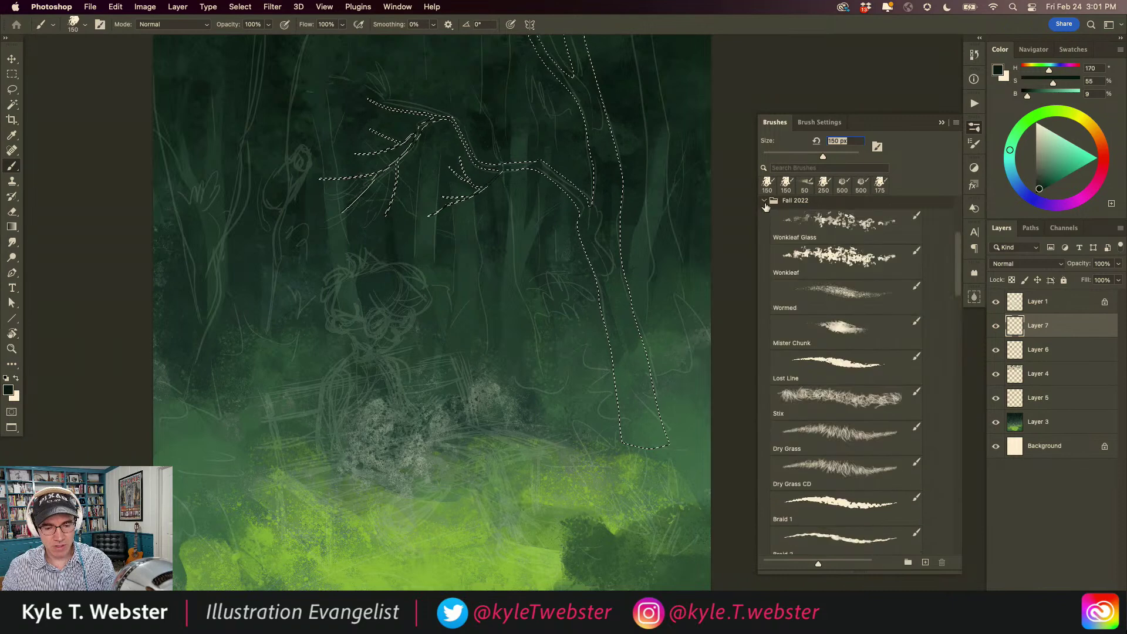
- Choose the Stickly brush from the Fall 2022 brush group
scroll(939, 254, "down", 5)
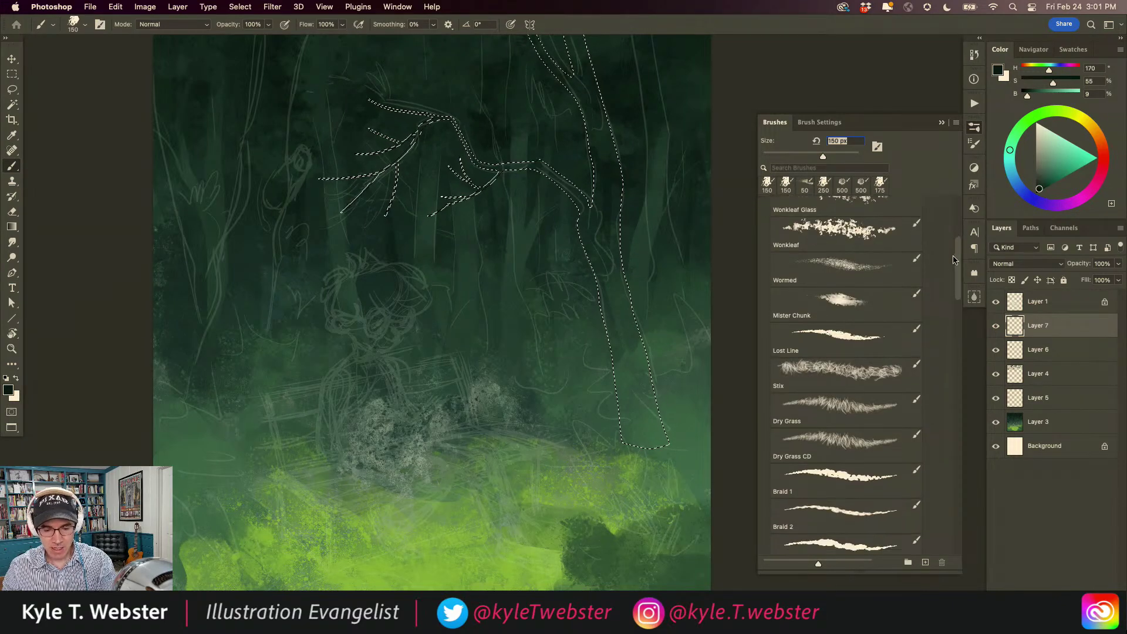
scroll(956, 256, "down", 1)
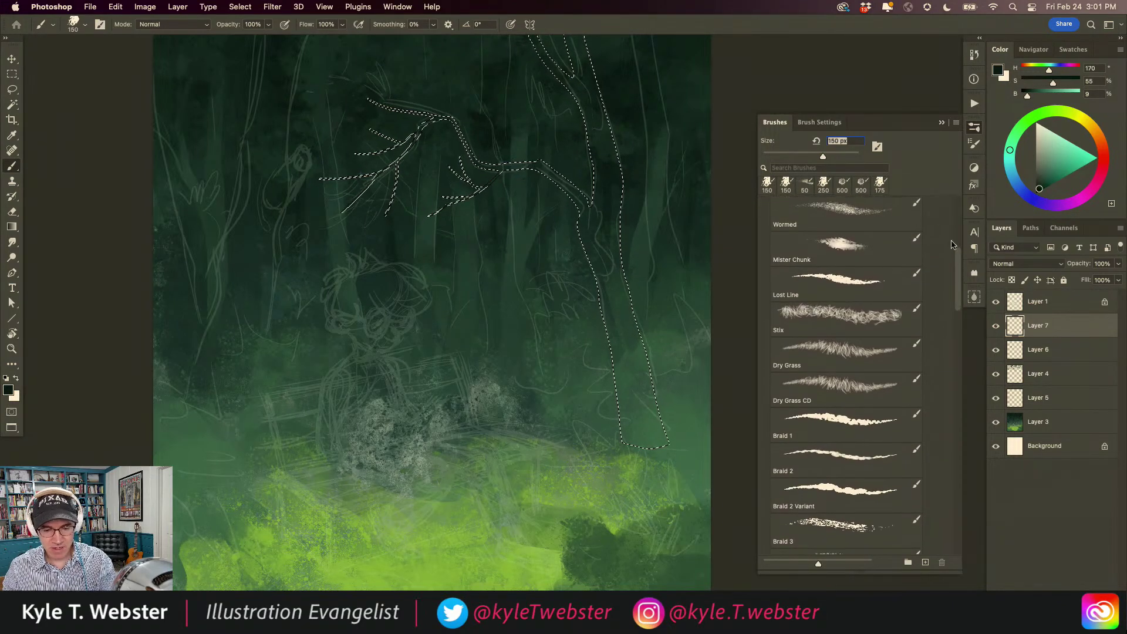
scroll(958, 260, "down", 10)
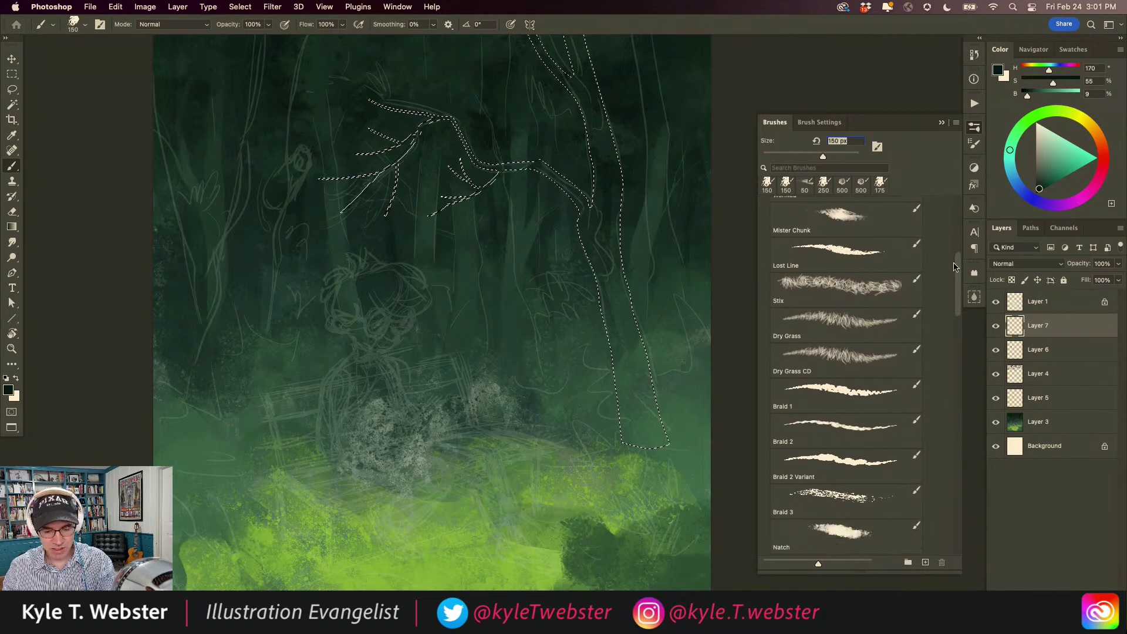
scroll(824, 293, "down", 3)
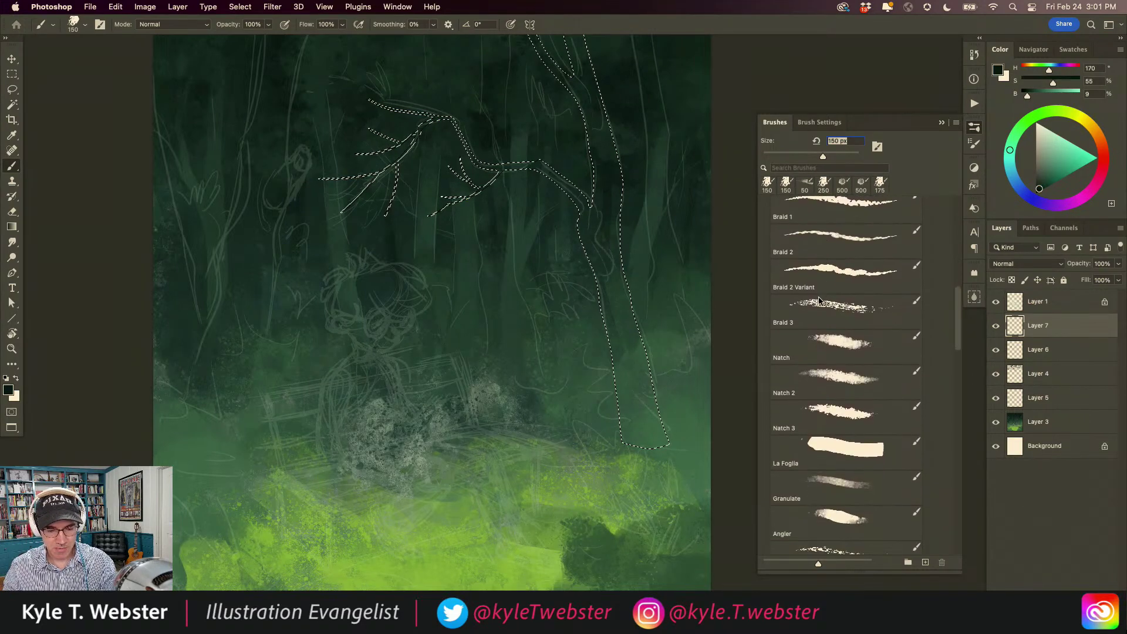
scroll(820, 300, "down", 7)
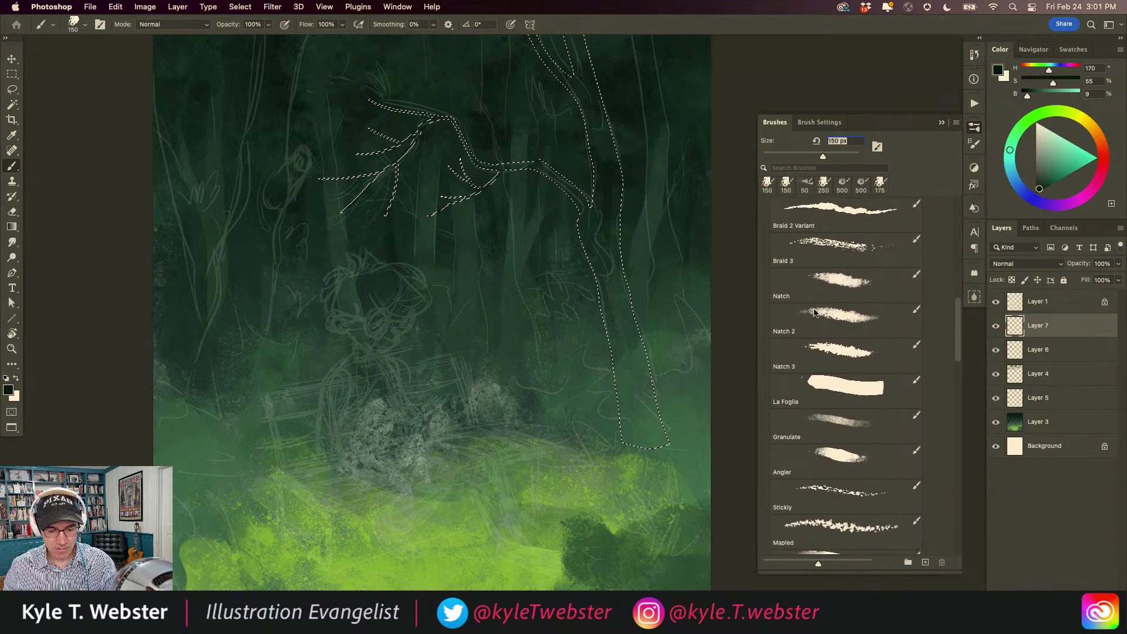
scroll(816, 340, "down", 1)
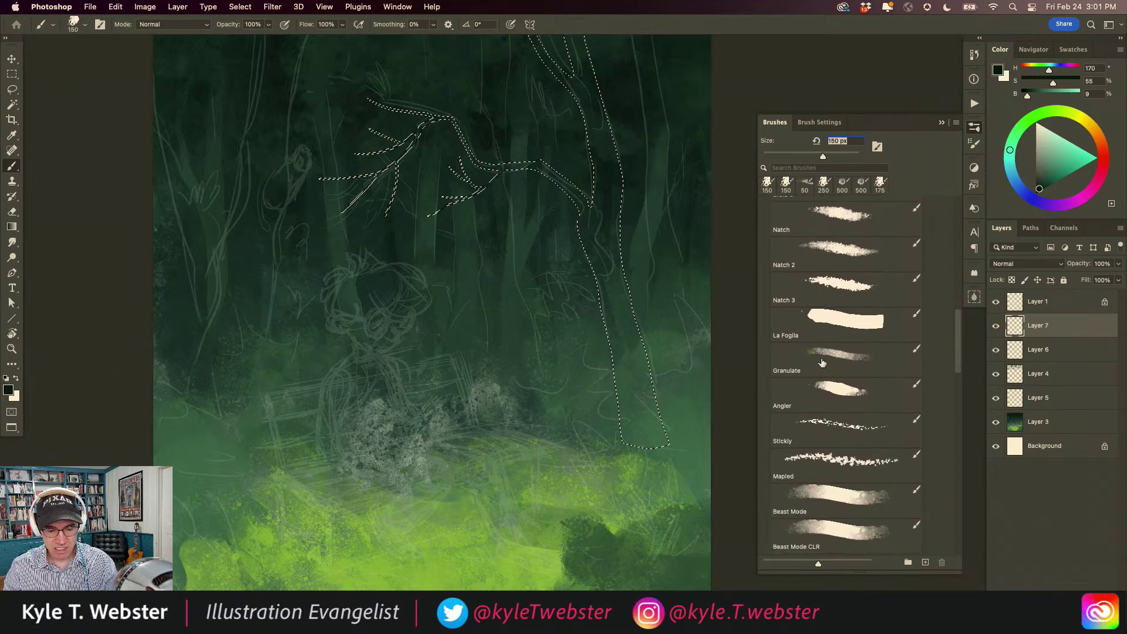
left_click(824, 424)
left_click(941, 123)
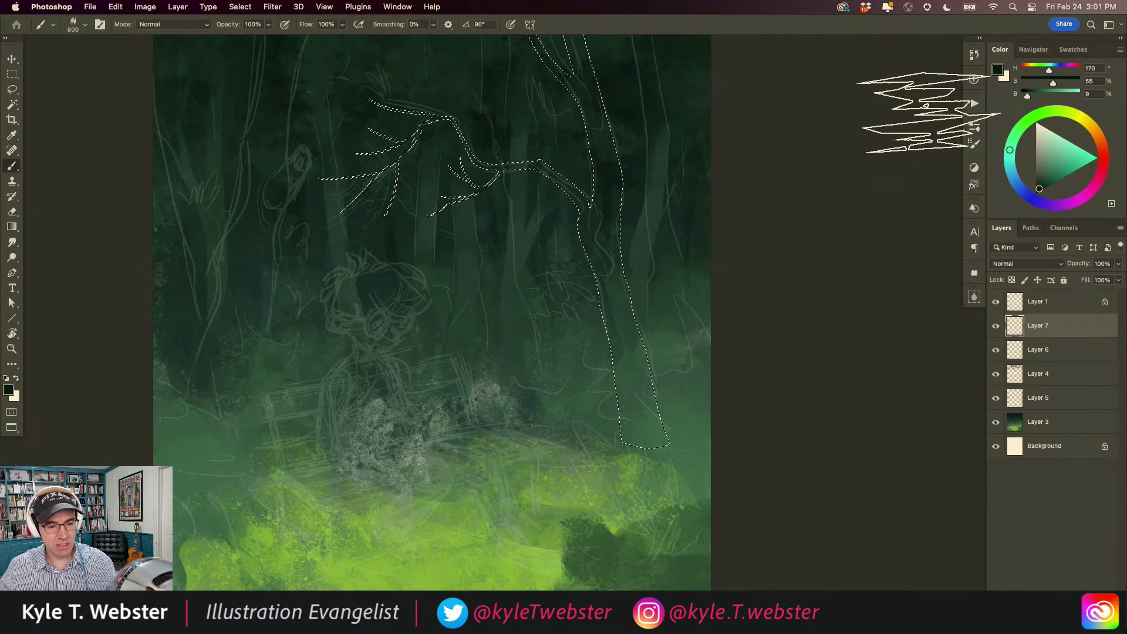
- Look through the rest of the Fall 2022 group and choose the Braid 3 brush at 400 px
left_click(974, 143)
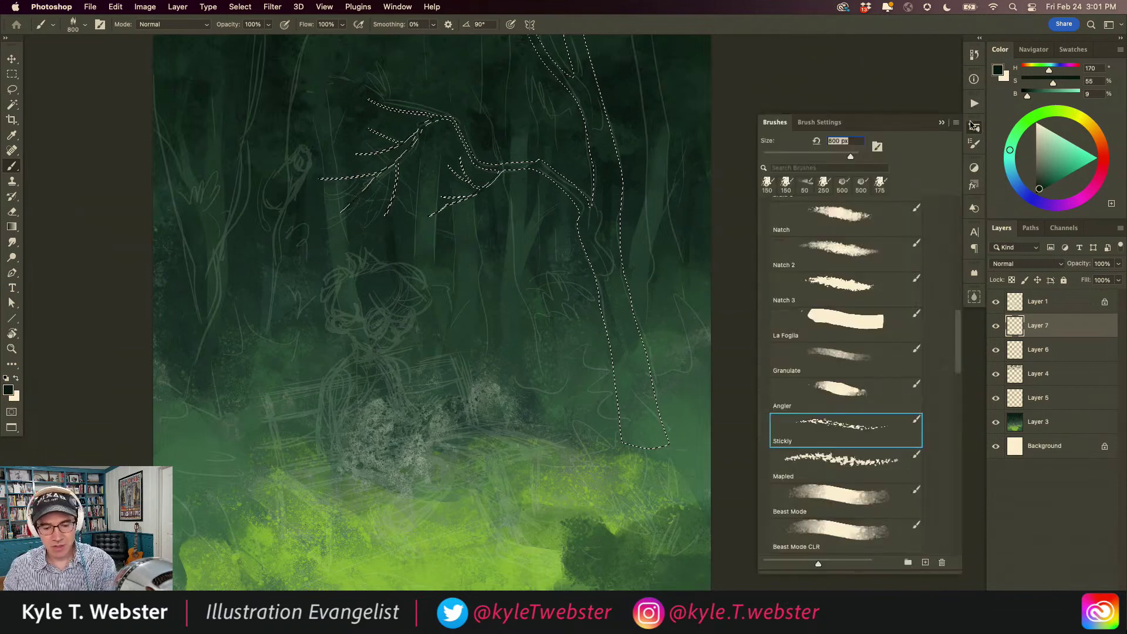
scroll(897, 328, "down", 2)
scroll(897, 328, "down", 5)
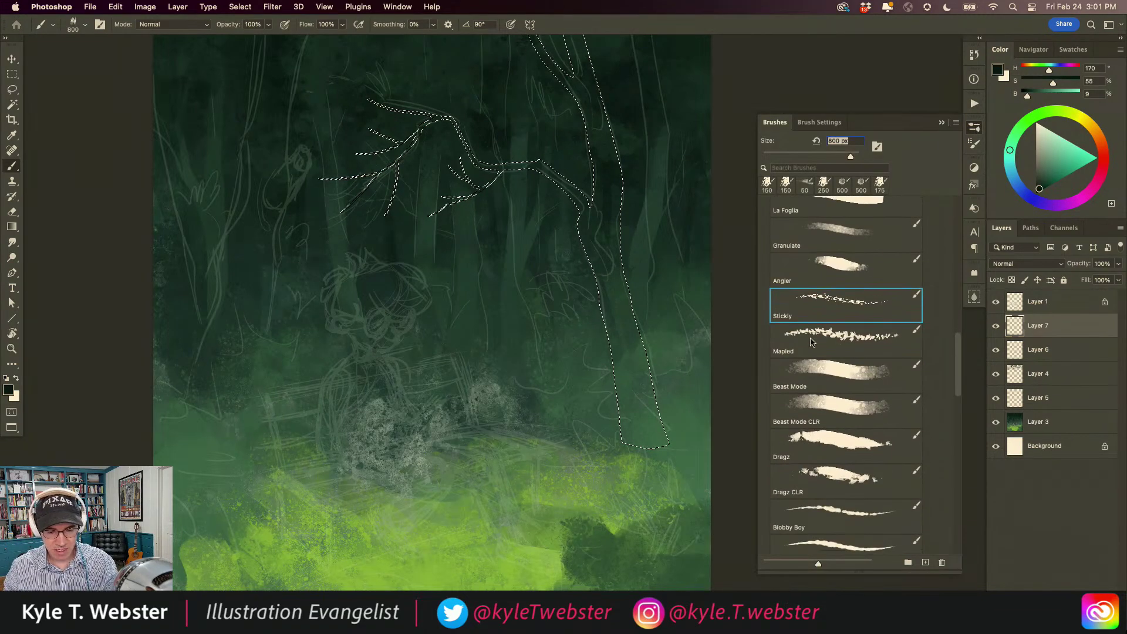
scroll(803, 357, "down", 4)
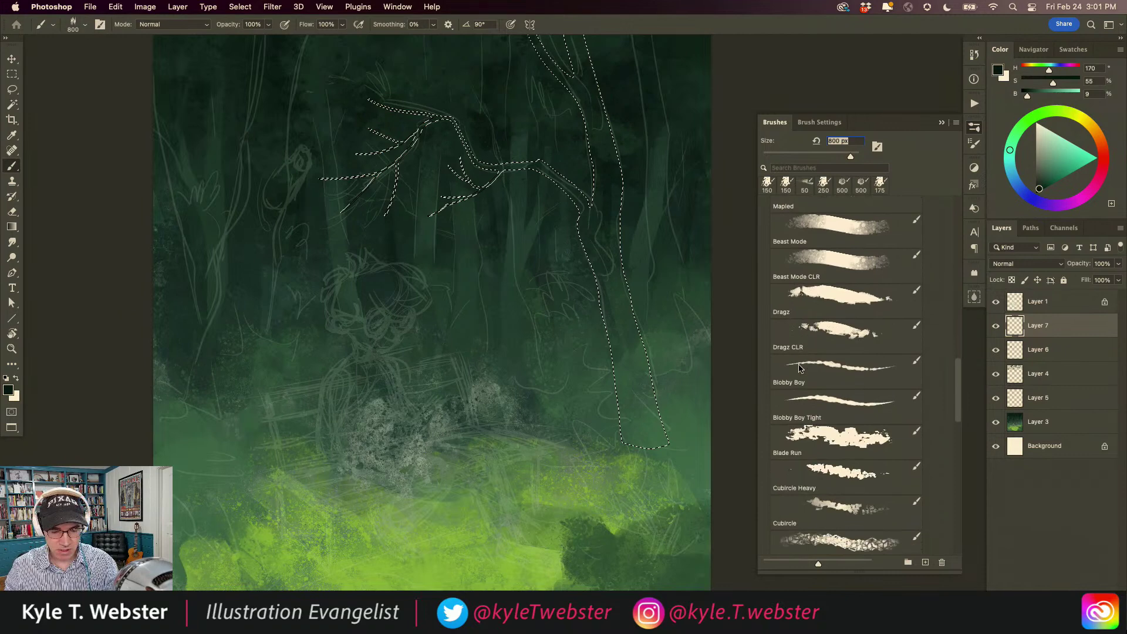
scroll(795, 377, "up", 1)
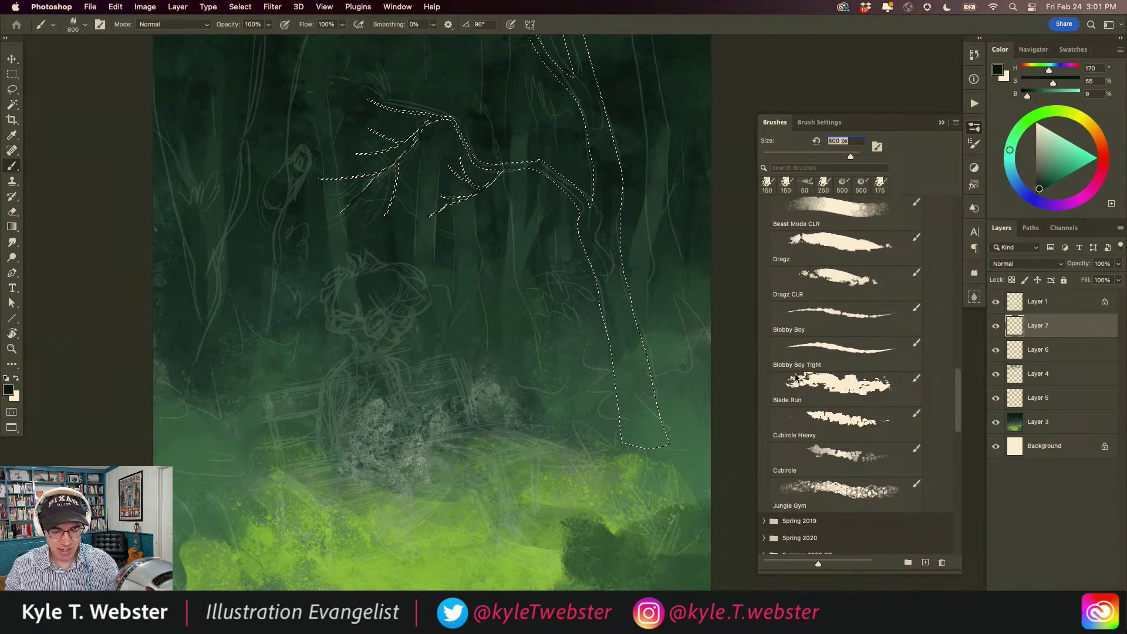
scroll(795, 378, "up", 6)
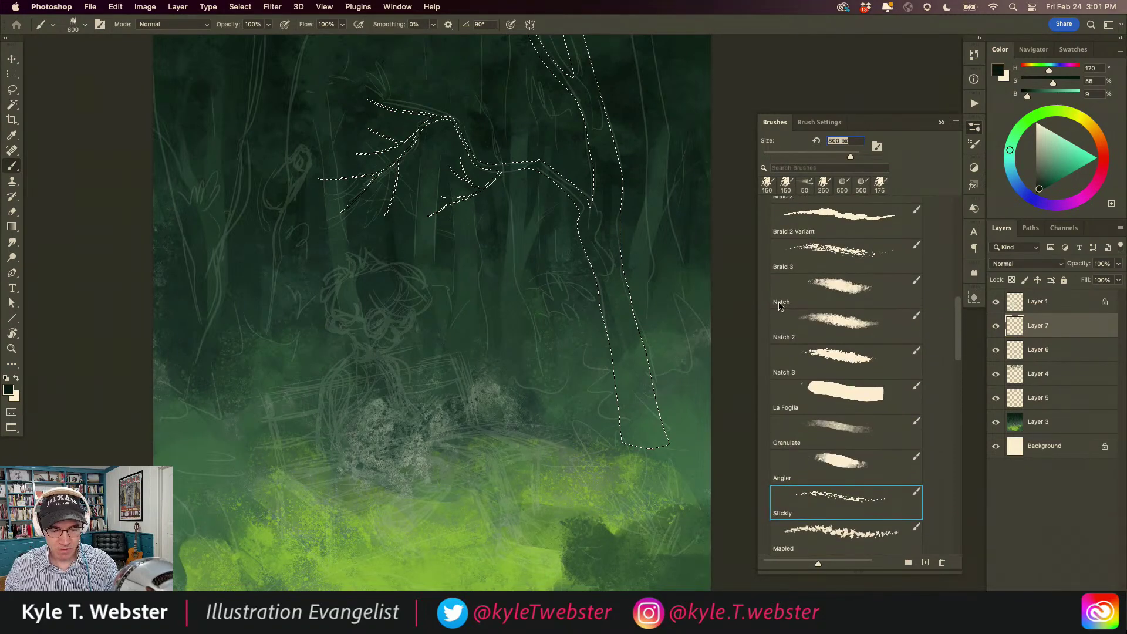
scroll(781, 302, "up", 3)
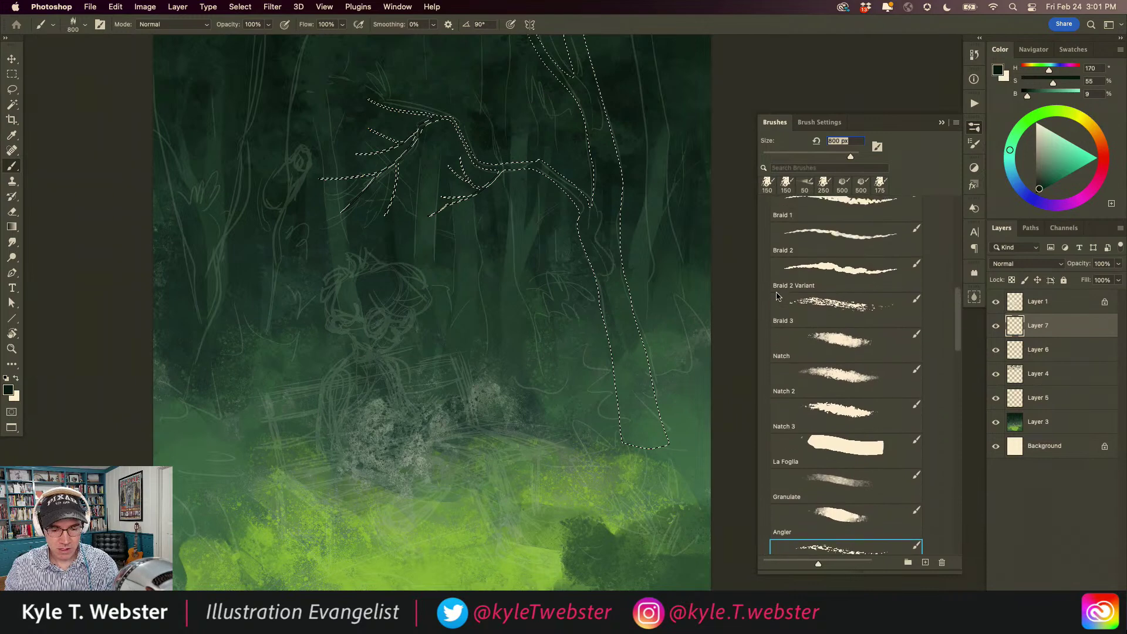
left_click(780, 297)
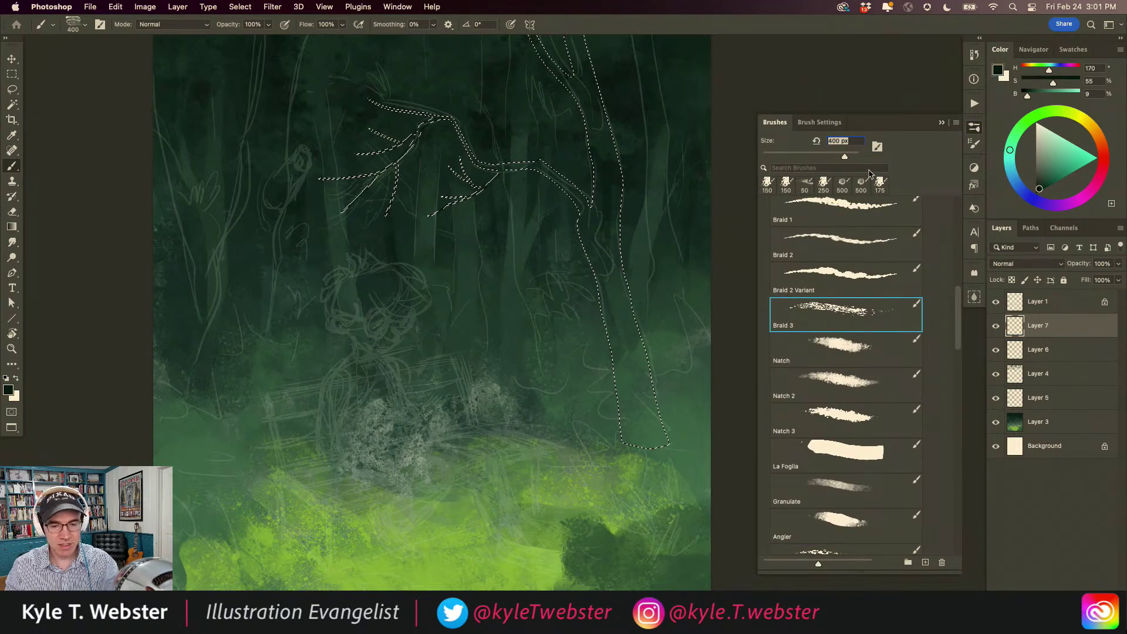
left_click(942, 123)
- Set the foreground color to a muted green (H 105, S 29, B 34) and paint the selected lower trunk and the long branch's base
mouse_move(516, 334)
left_mouse_down()
mouse_move(508, 420)
mouse_move(503, 385)
mouse_move(533, 404)
left_mouse_up()
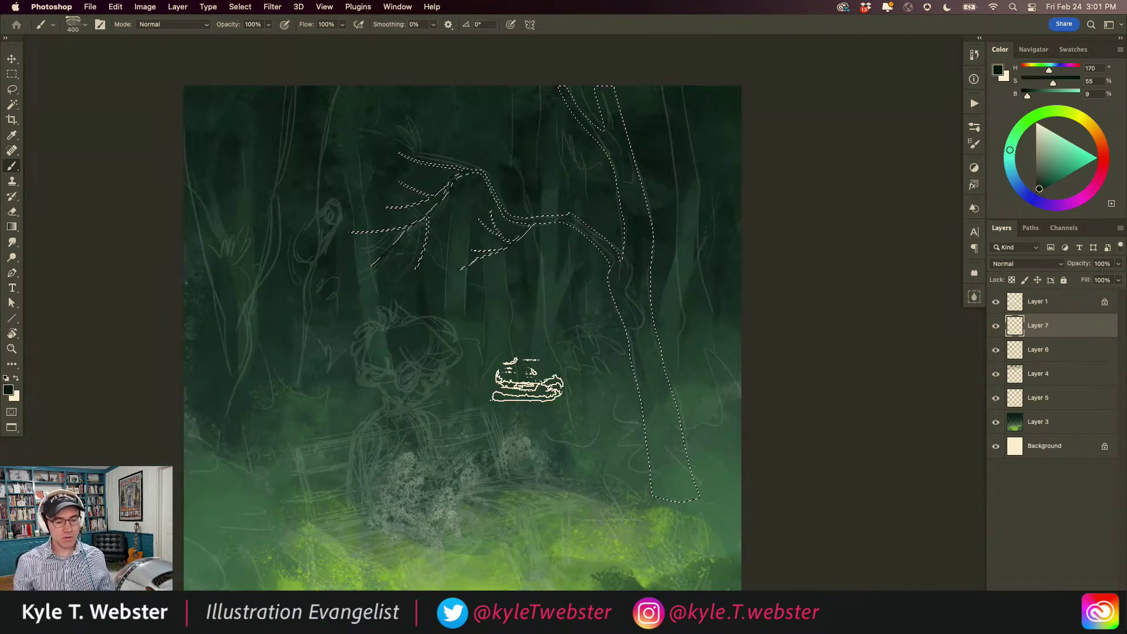
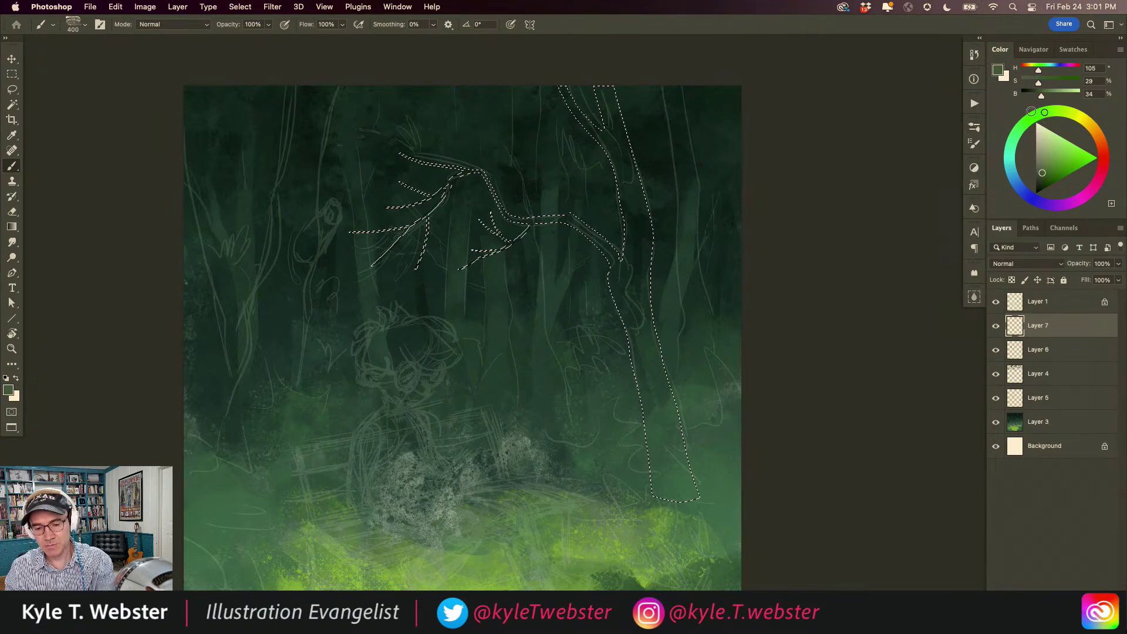
scroll(605, 311, "down", 3)
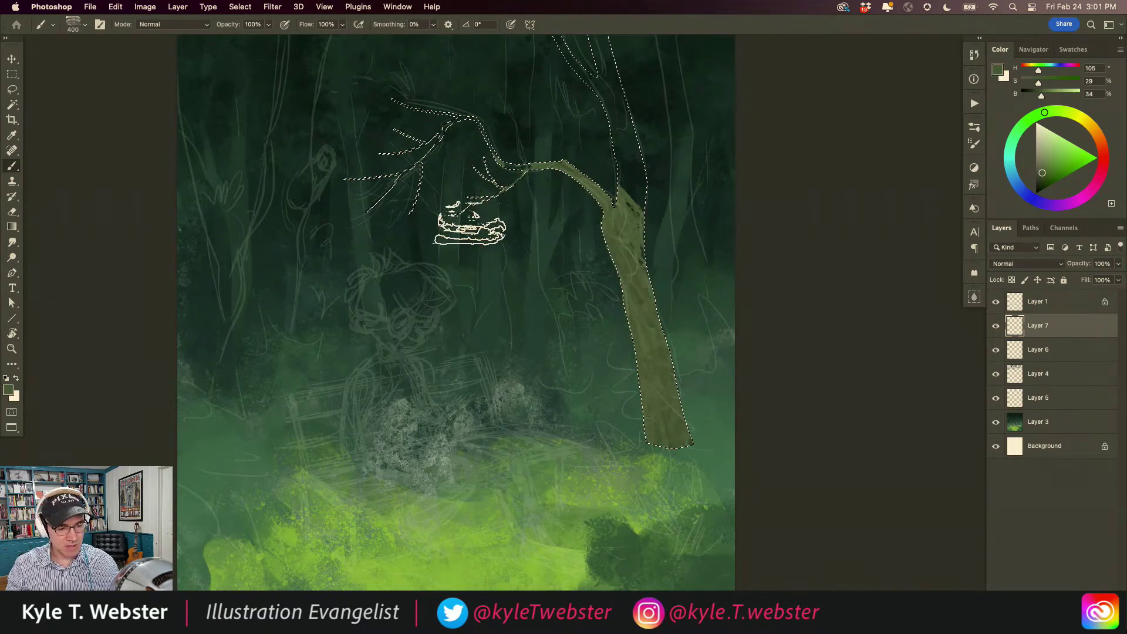
- Fill the selected foreground tree's twigs, trunk and upper forks on Layer 7 with textured muted green brush strokes
mouse_move(516, 181)
left_mouse_down()
mouse_move(408, 97)
mouse_move(415, 146)
left_mouse_up()
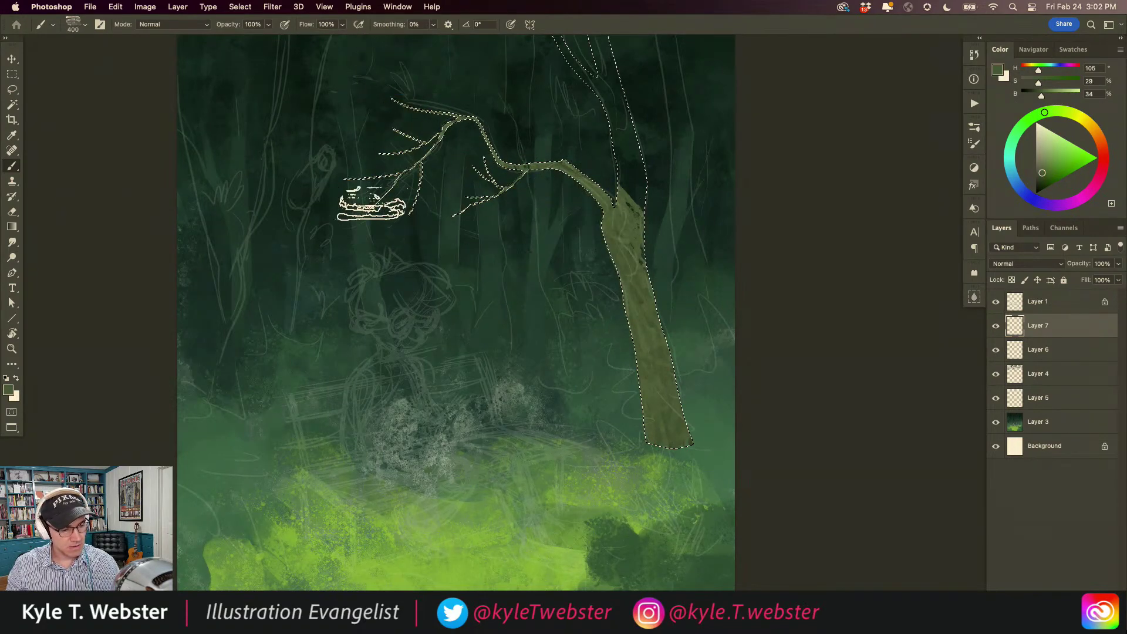
left_click_drag(586, 209, 631, 185)
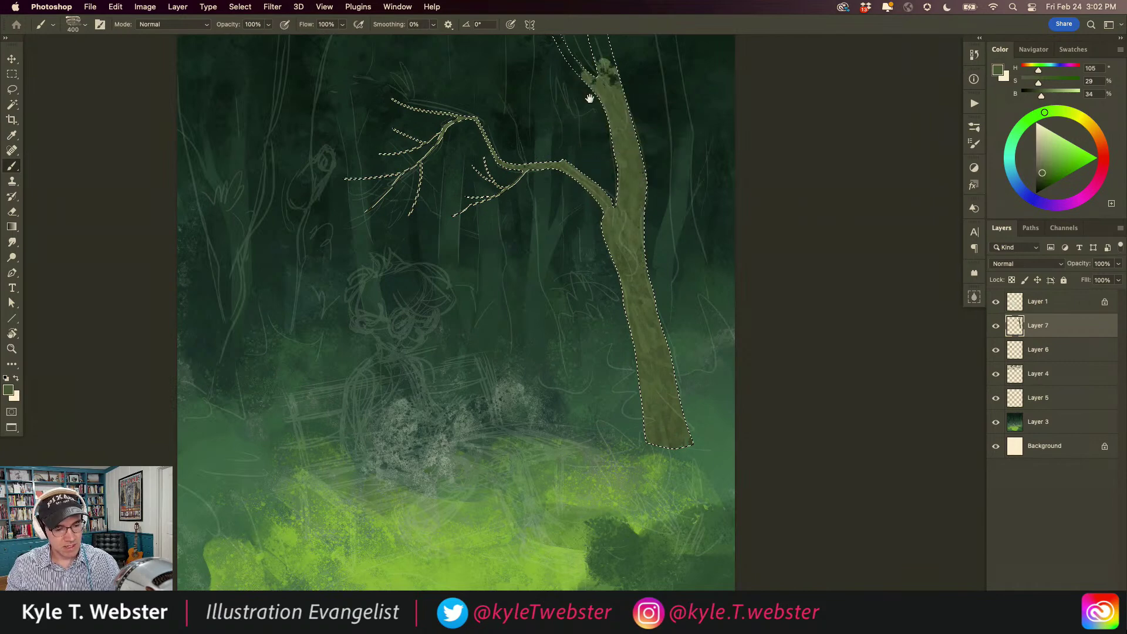
left_click_drag(594, 76, 587, 238)
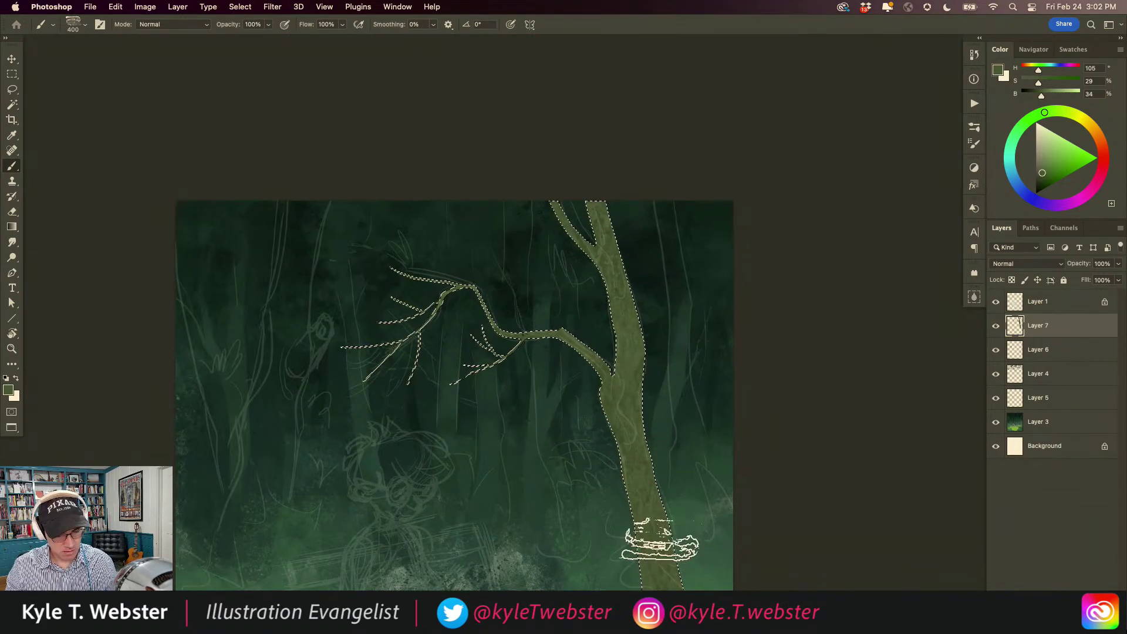
- Hide the Layer 1 sketch and deselect the foreground tree
left_click(484, 438, "alt")
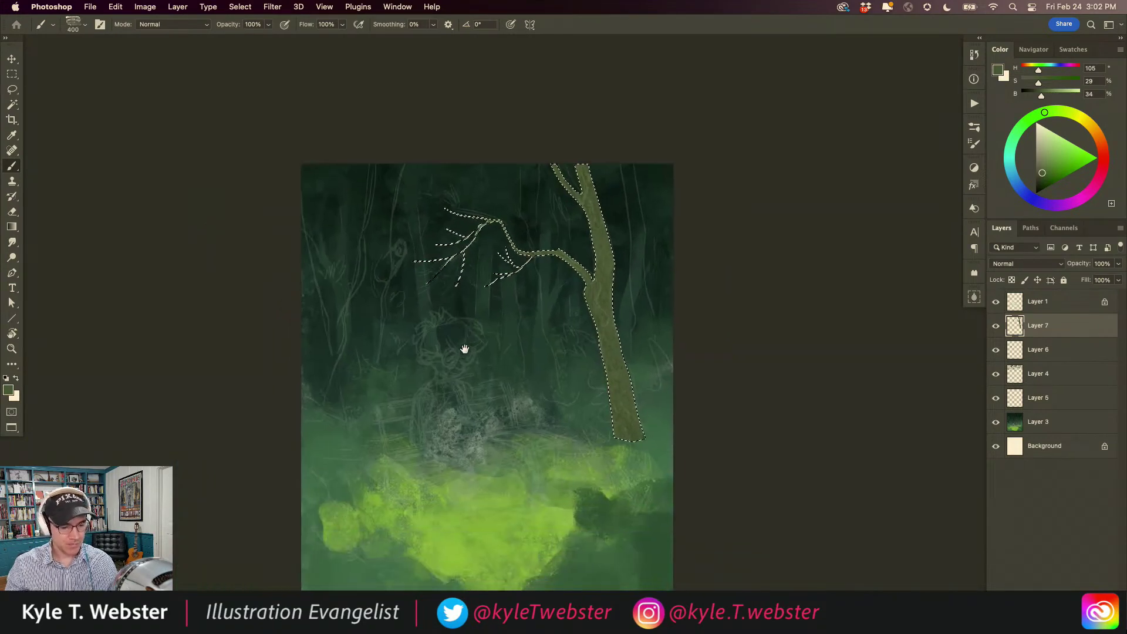
left_click(995, 302)
key("super+d")
left_click_drag(396, 465, 448, 409)
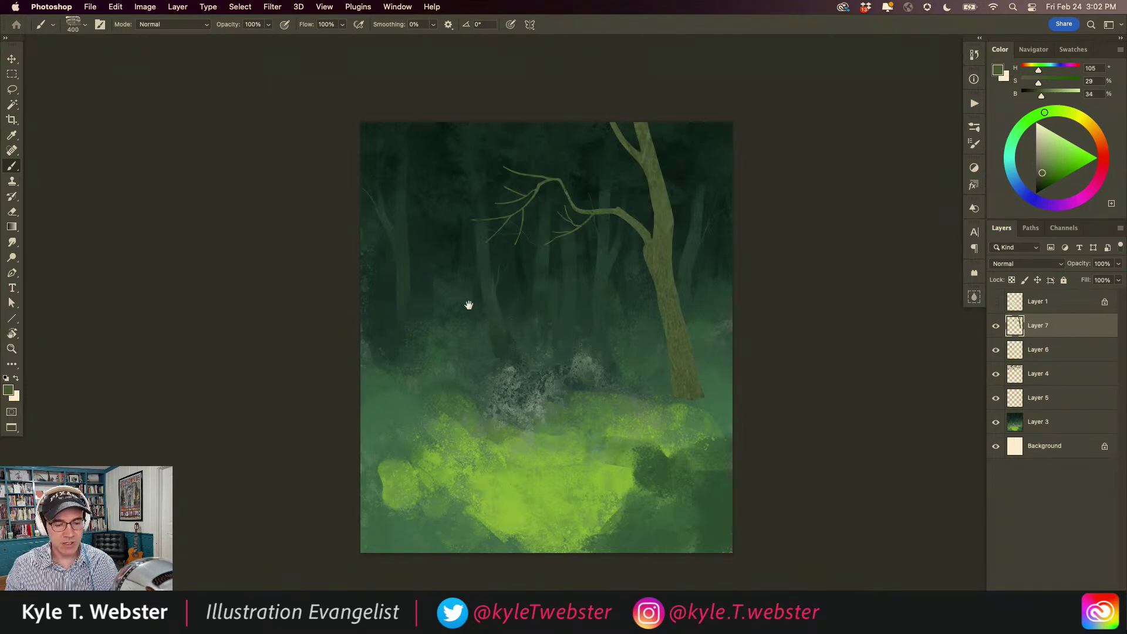
scroll(472, 307, "up", 1)
left_click_drag(475, 315, 440, 373)
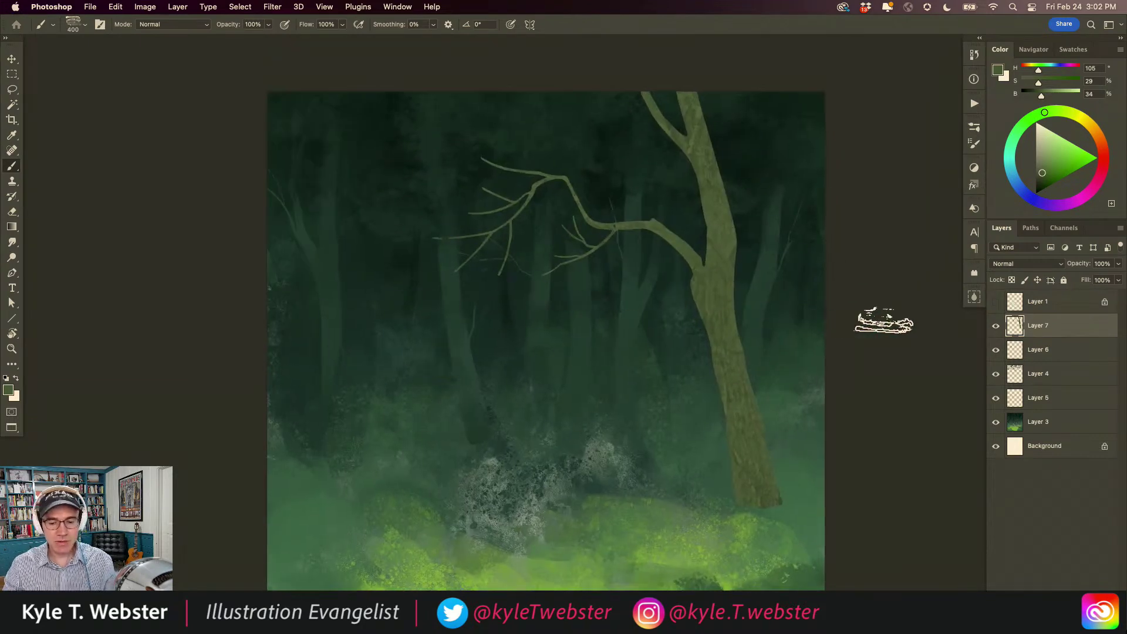
- Lock Layer 7's transparent pixels and shade the tree's upper trunk and long branch with a darker green (H 136, S 28, B 25)
left_click(1012, 281)
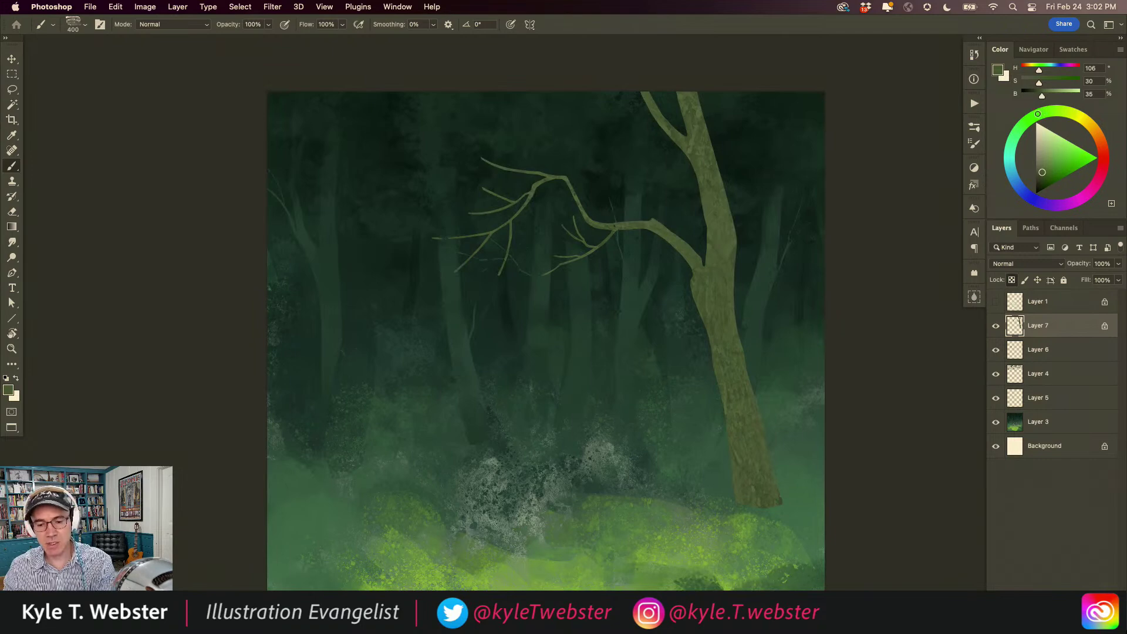
left_click(1041, 177)
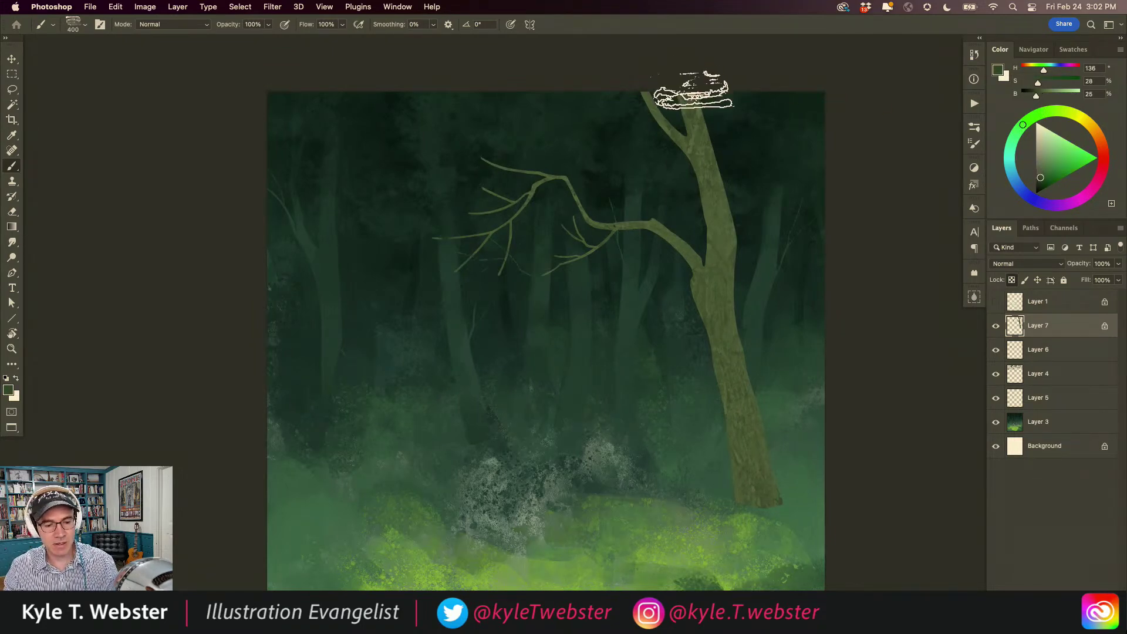
mouse_move(687, 126)
left_mouse_down()
mouse_move(704, 111)
mouse_move(679, 136)
mouse_move(728, 189)
left_mouse_up()
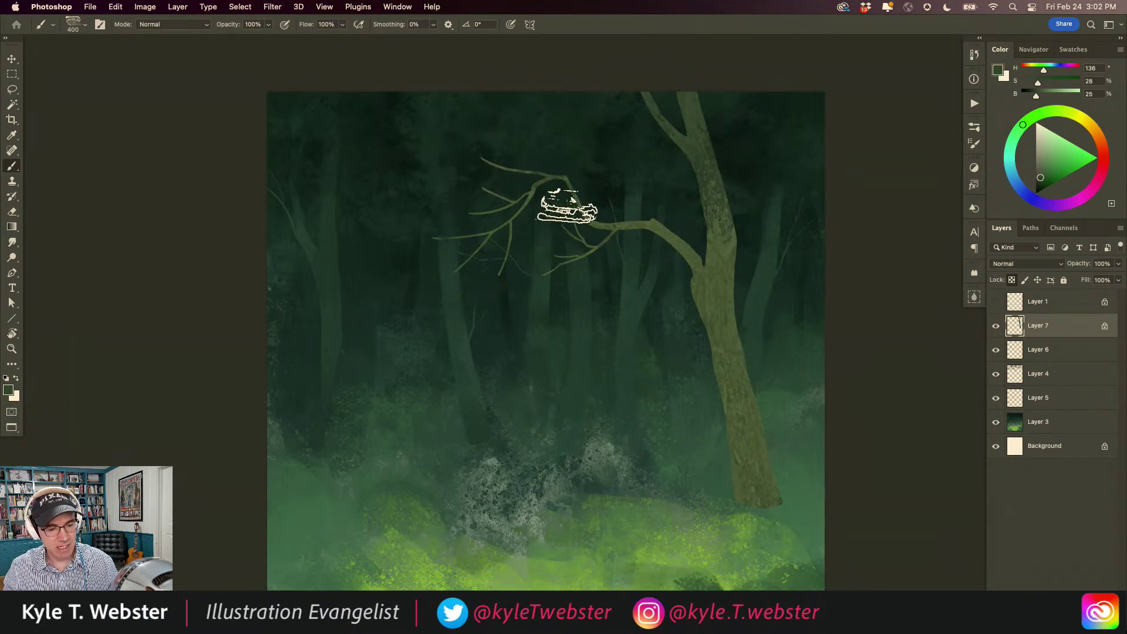
mouse_move(637, 191)
left_mouse_down()
mouse_move(677, 236)
mouse_move(518, 193)
mouse_move(495, 174)
left_mouse_up()
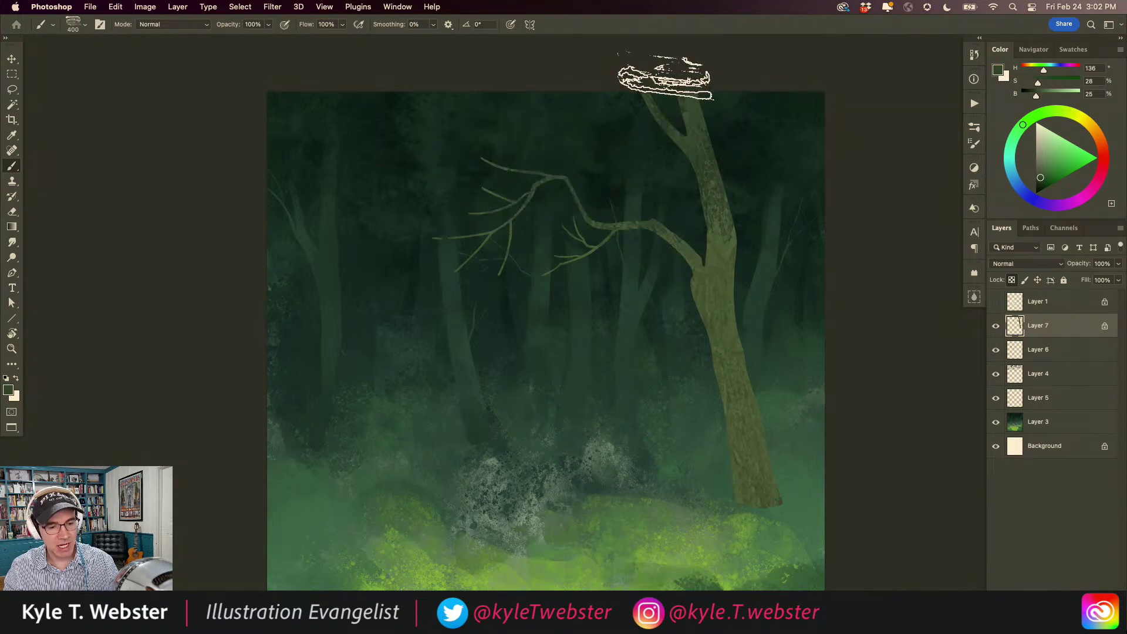
- Darken the top of the trunk and its small fork using dark greens sampled from the background and the trunk
left_click(772, 113, "alt")
mouse_move(743, 88)
left_mouse_down()
mouse_move(692, 126)
mouse_move(667, 83)
mouse_move(695, 170)
mouse_move(635, 82)
left_mouse_up()
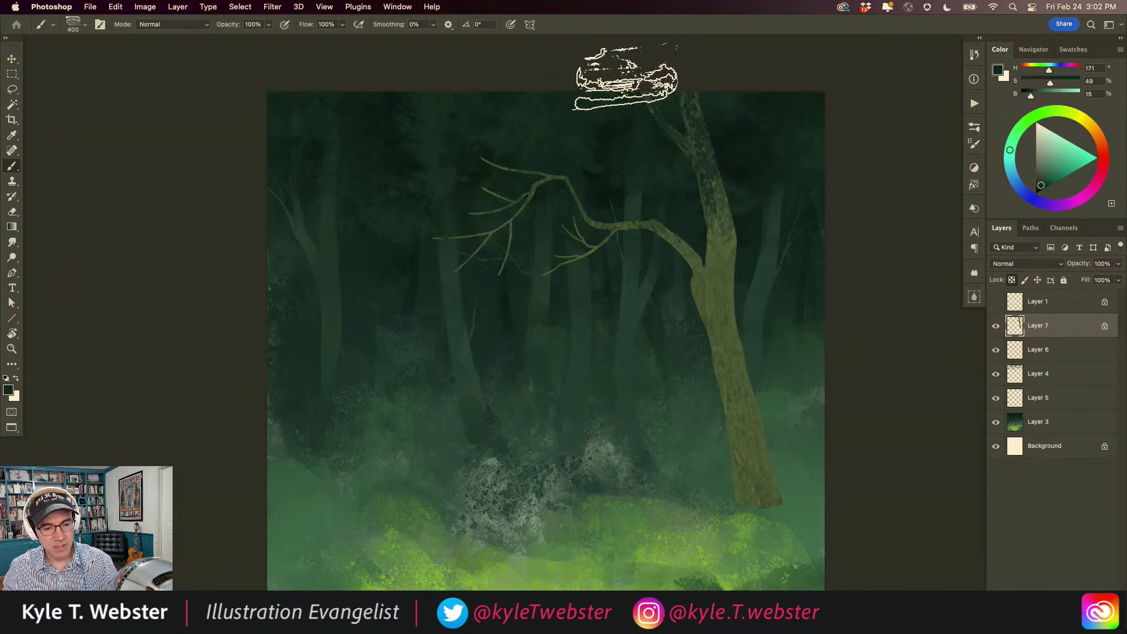
left_click(728, 202, "alt")
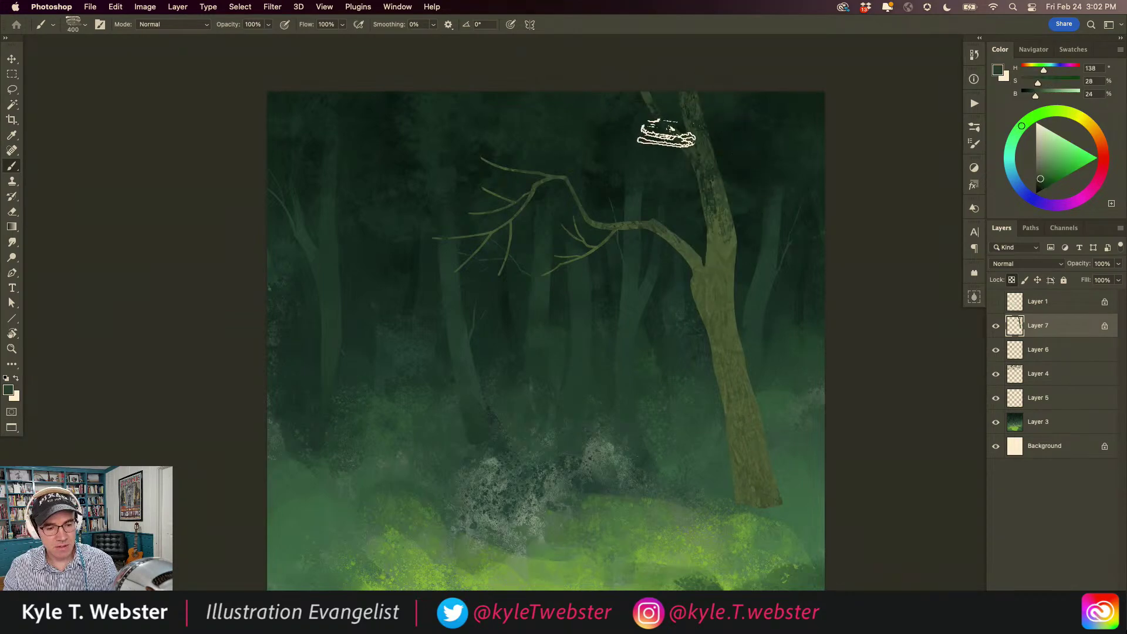
scroll(505, 335, "up", 2)
scroll(469, 347, "down", 3)
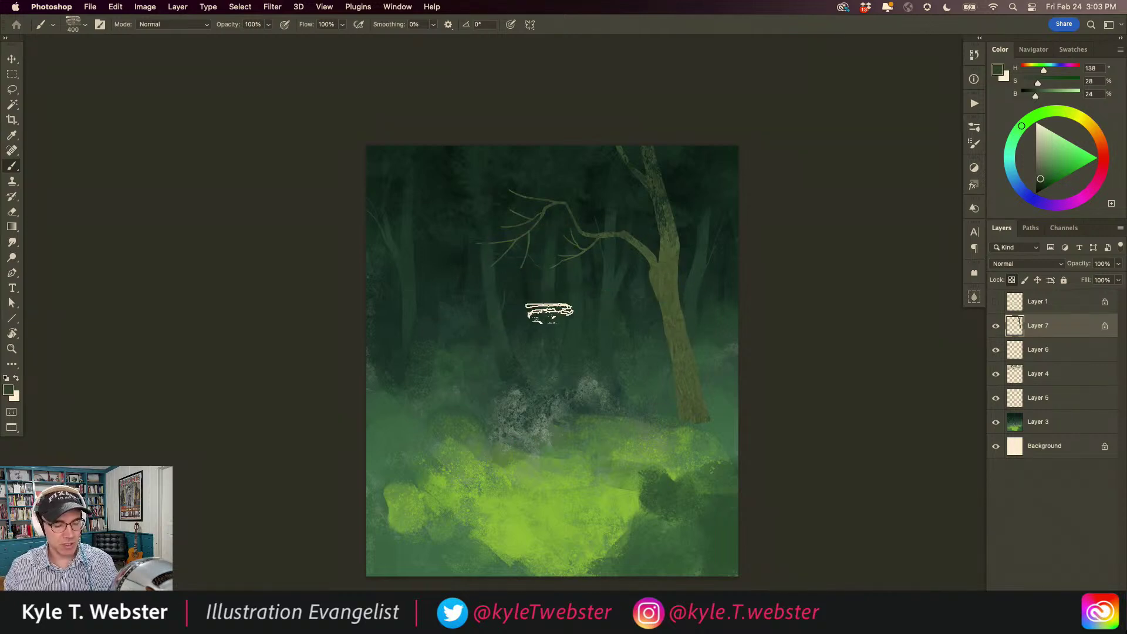
scroll(632, 148, "up", 1)
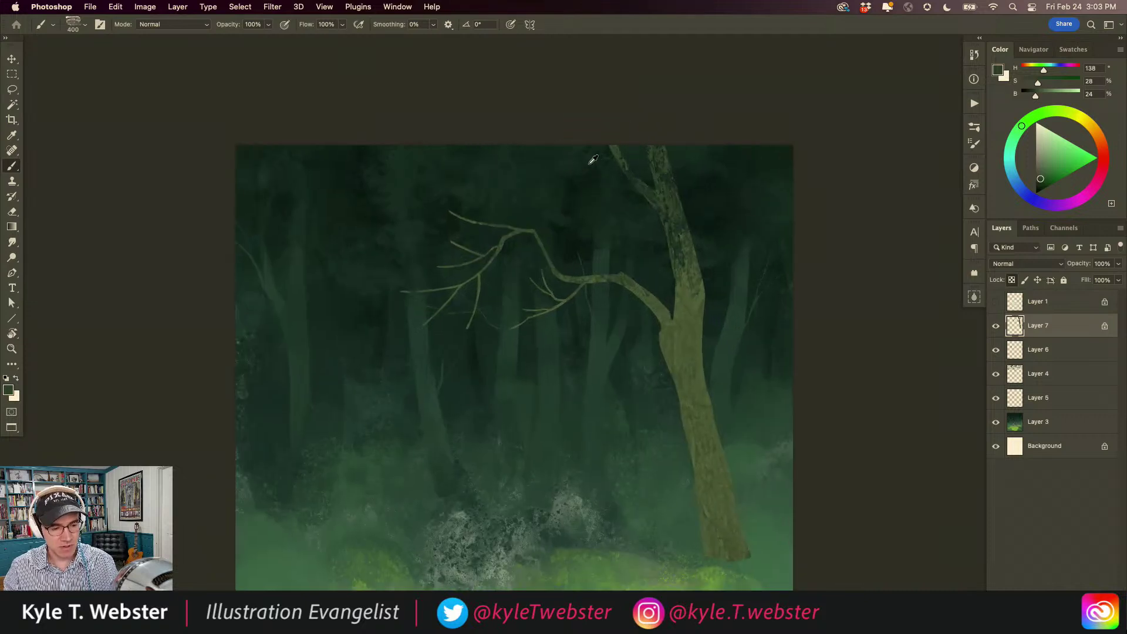
- Sample a deep green from the upper trunk (H 148, S 35, B 19) and darken the small upper fork with it
left_click(673, 215, "alt")
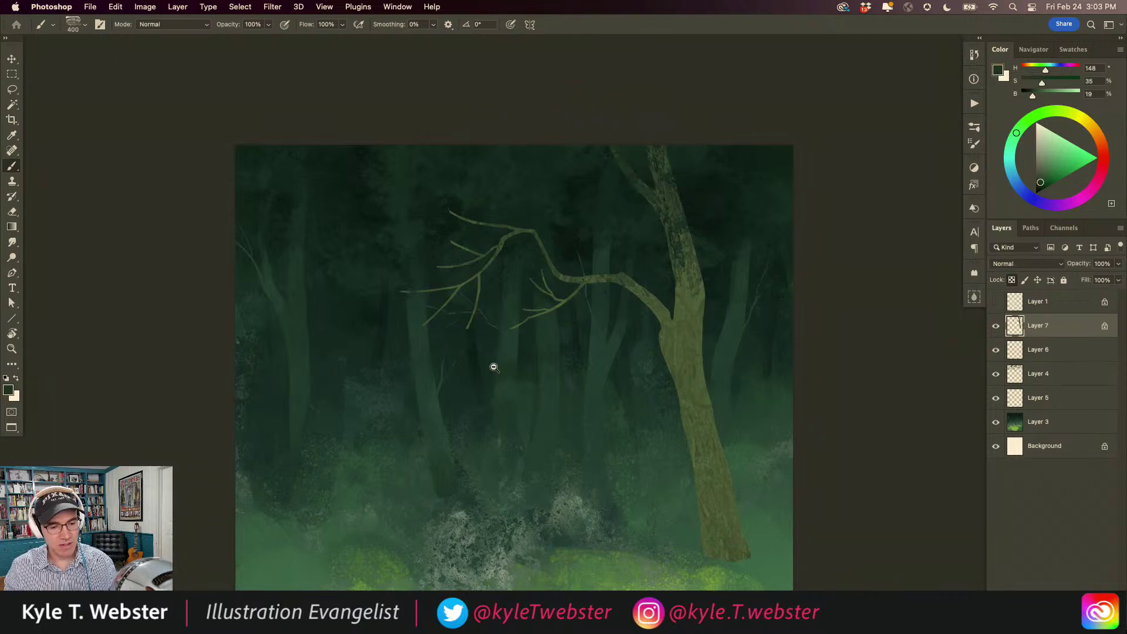
scroll(493, 365, "down", 2)
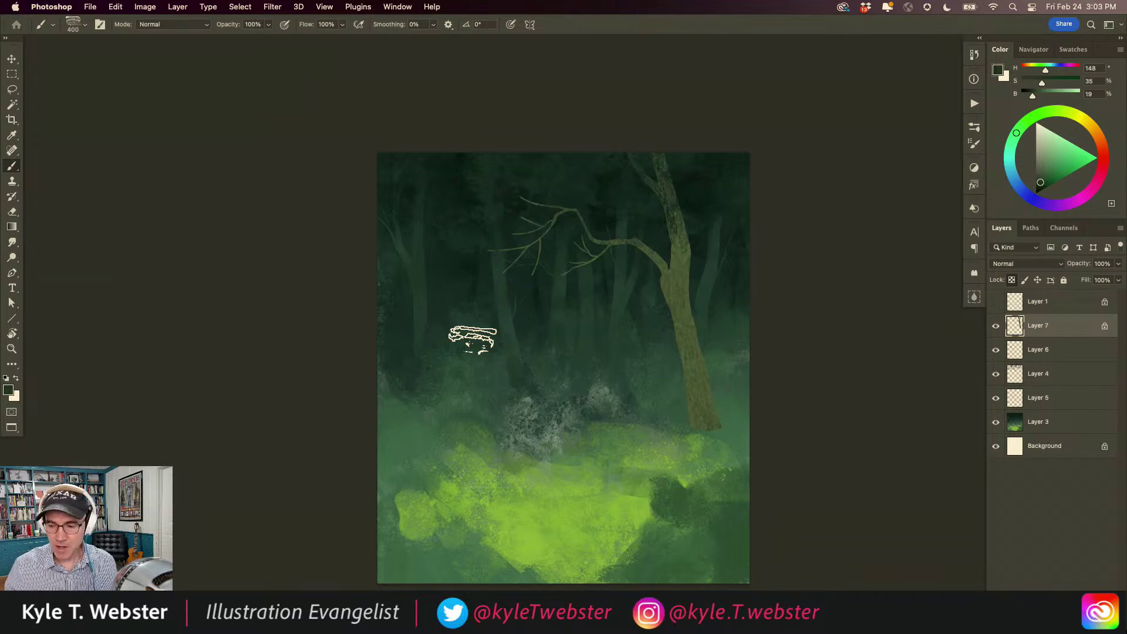
scroll(641, 232, "up", 5)
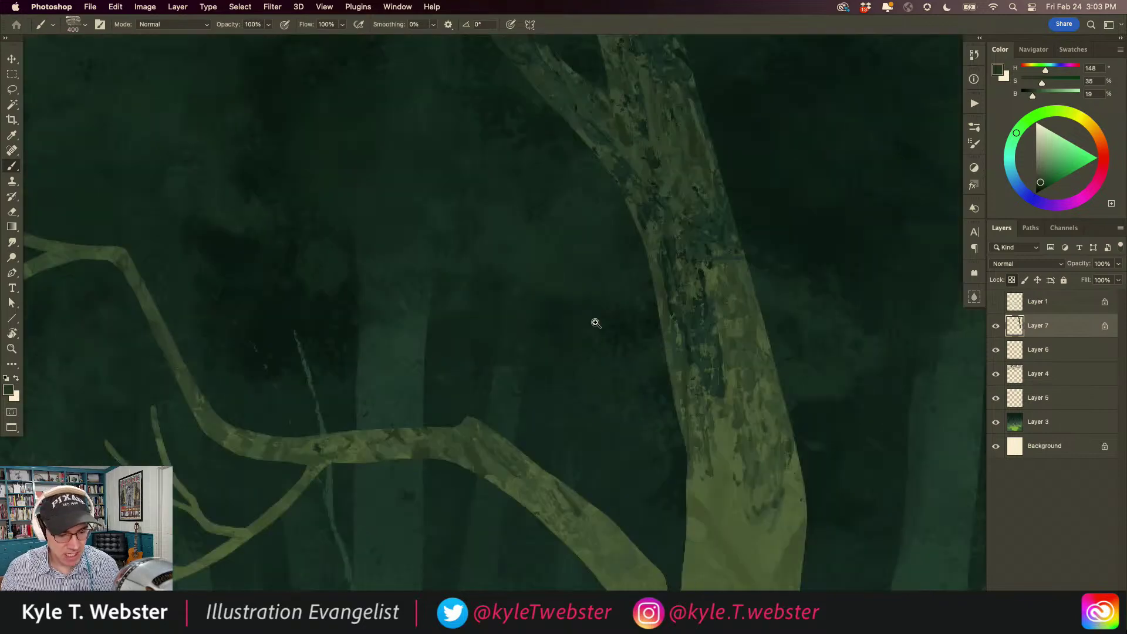
scroll(621, 348, "down", 5)
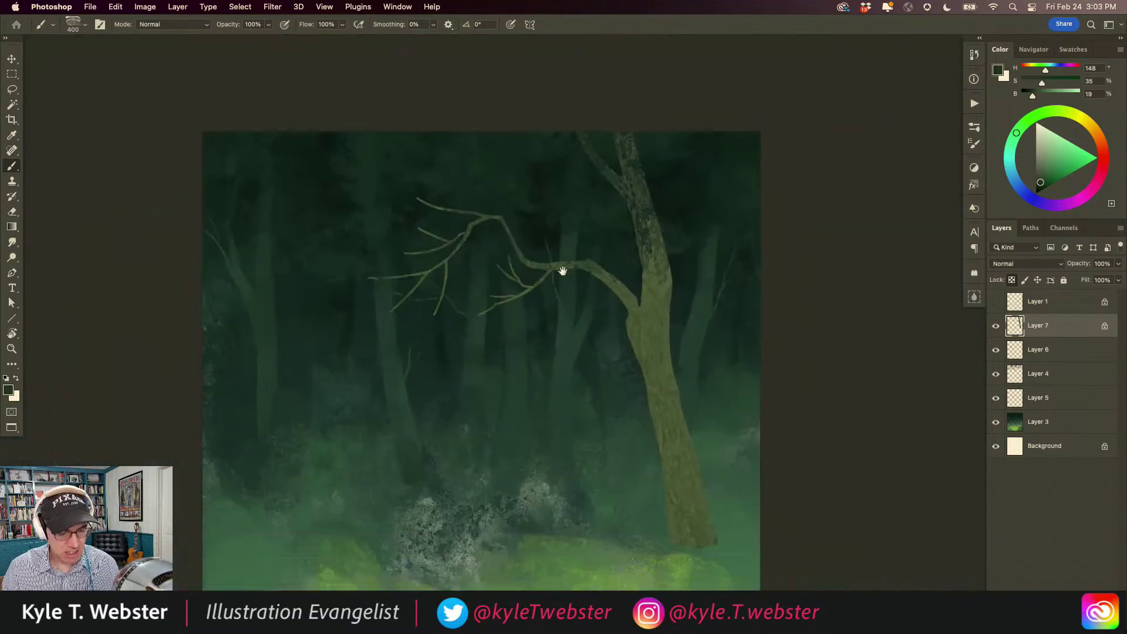
- Sample a mid green from the trunk (H 134, S 28, B 30) and brush bark texture over the trunk and long branch
left_click(668, 239, "alt")
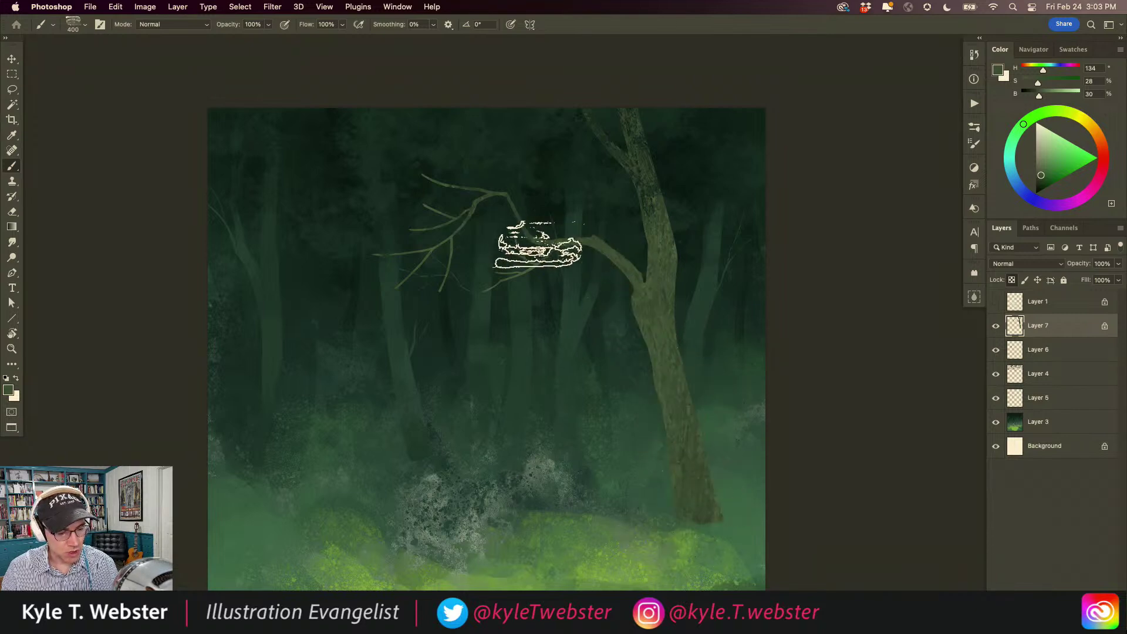
left_click(420, 440, "alt")
left_click_drag(478, 398, 452, 381)
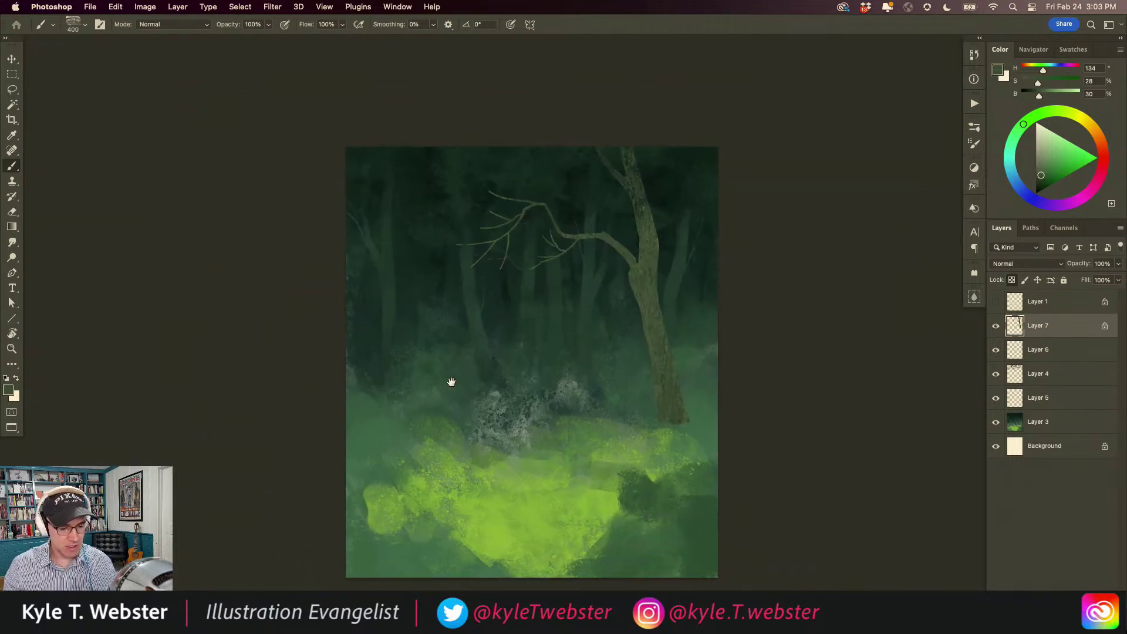
left_click(627, 319, "super")
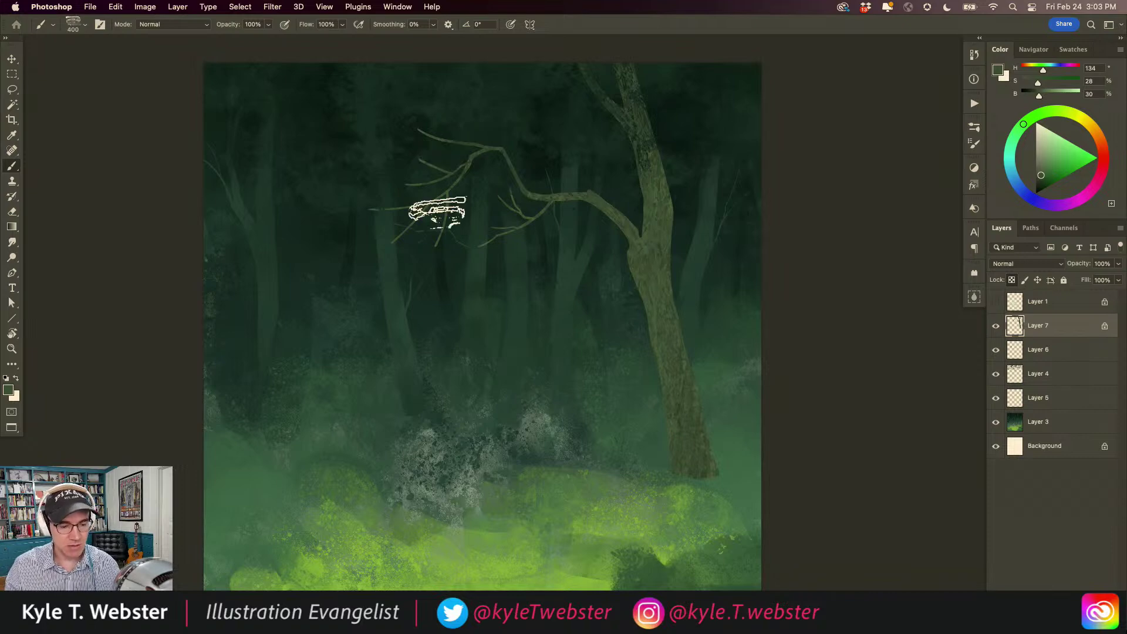
key("super+equal")
- Lasso the trunk area behind the long branch's junction, brush sampled dark greens into it as a shadow, and deselect
key("l")
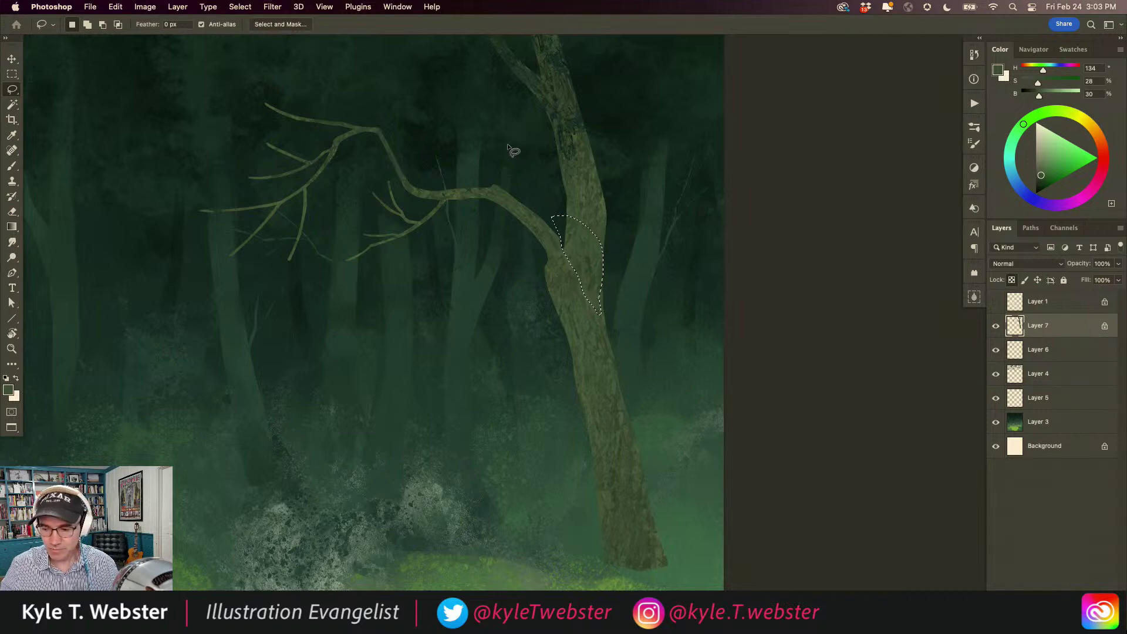
key("b")
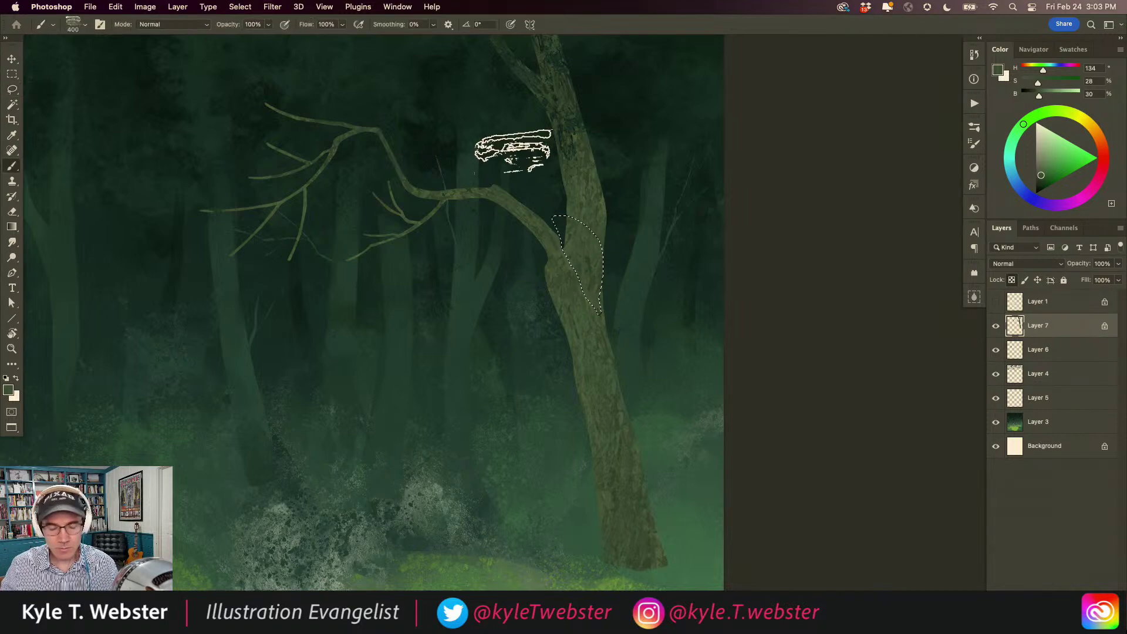
left_click(584, 137, "alt")
mouse_move(558, 252)
left_mouse_down()
mouse_move(611, 255)
mouse_move(528, 253)
mouse_move(611, 281)
mouse_move(552, 297)
mouse_move(531, 239)
mouse_move(564, 267)
left_mouse_up()
left_click(575, 126, "alt")
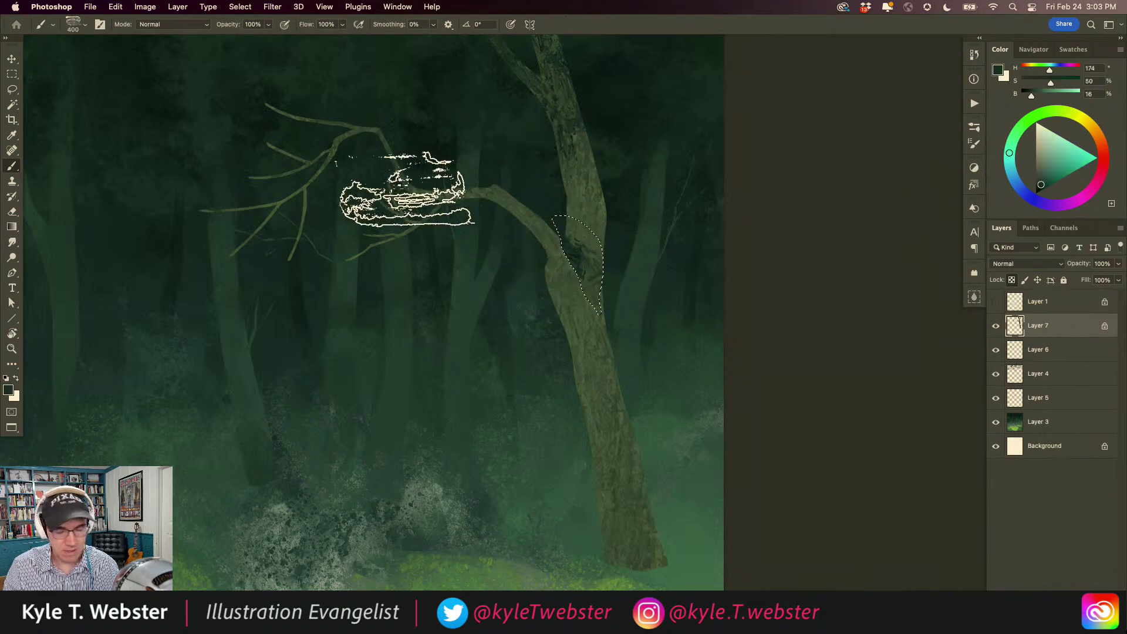
left_click(586, 274, "alt")
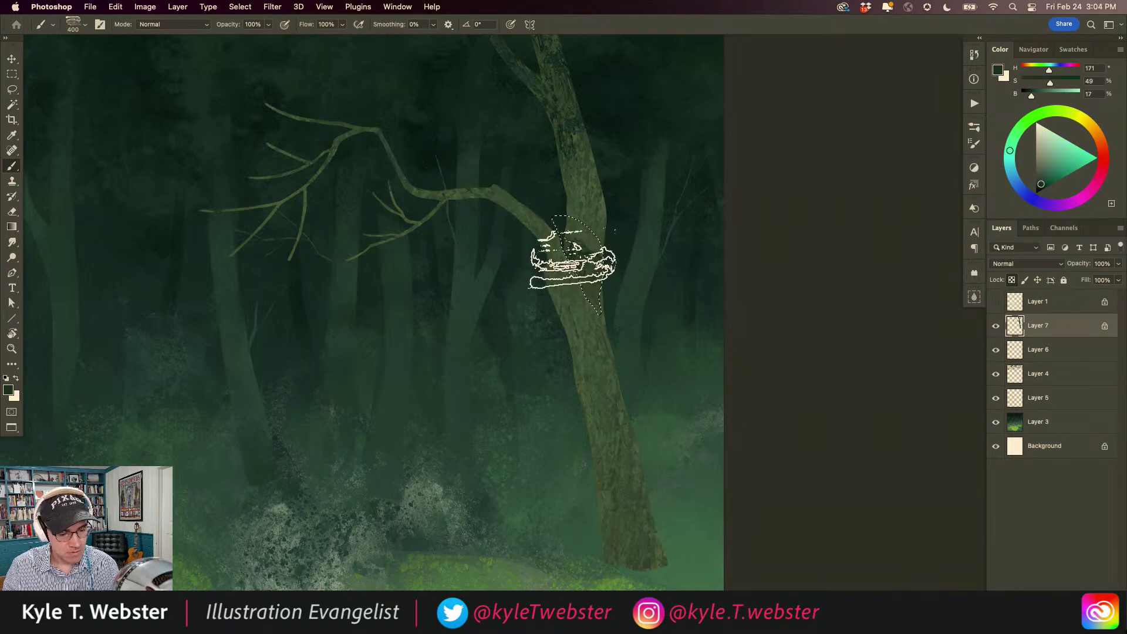
key("super+d")
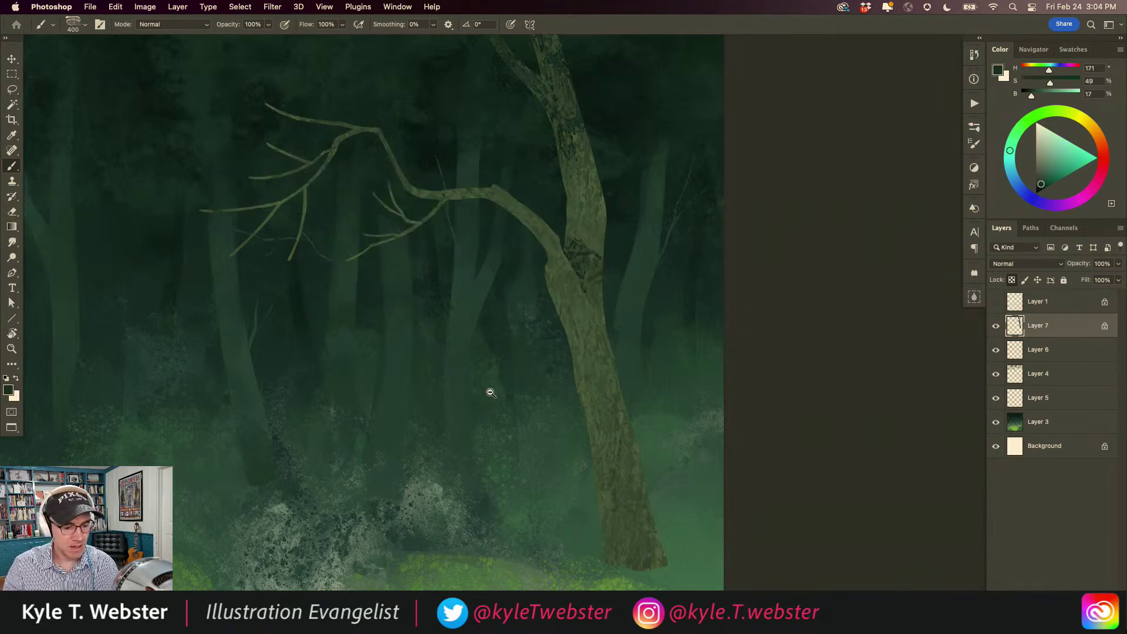
scroll(558, 290, "up", 5)
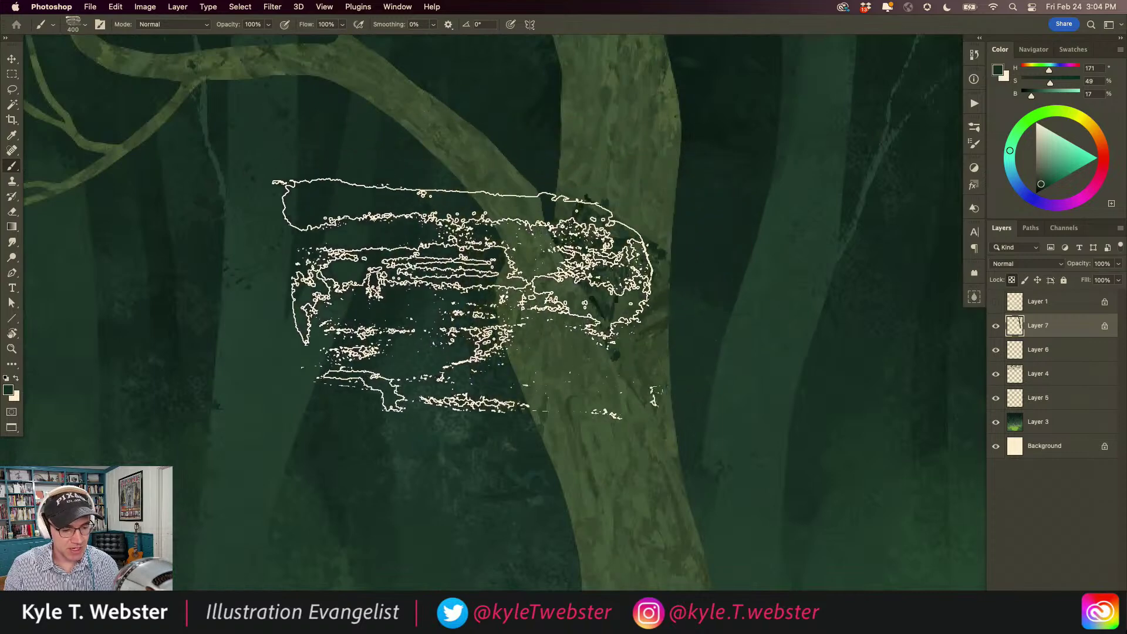
scroll(419, 338, "down", 4)
left_click_drag(461, 311, 497, 276)
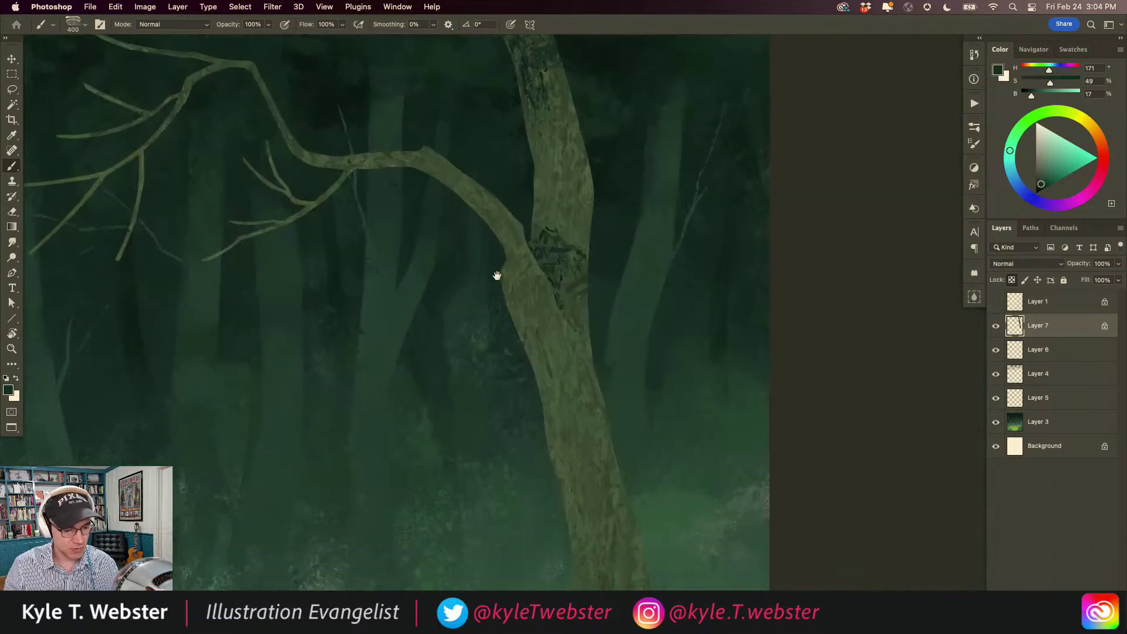
key("l")
left_click(492, 315, "super")
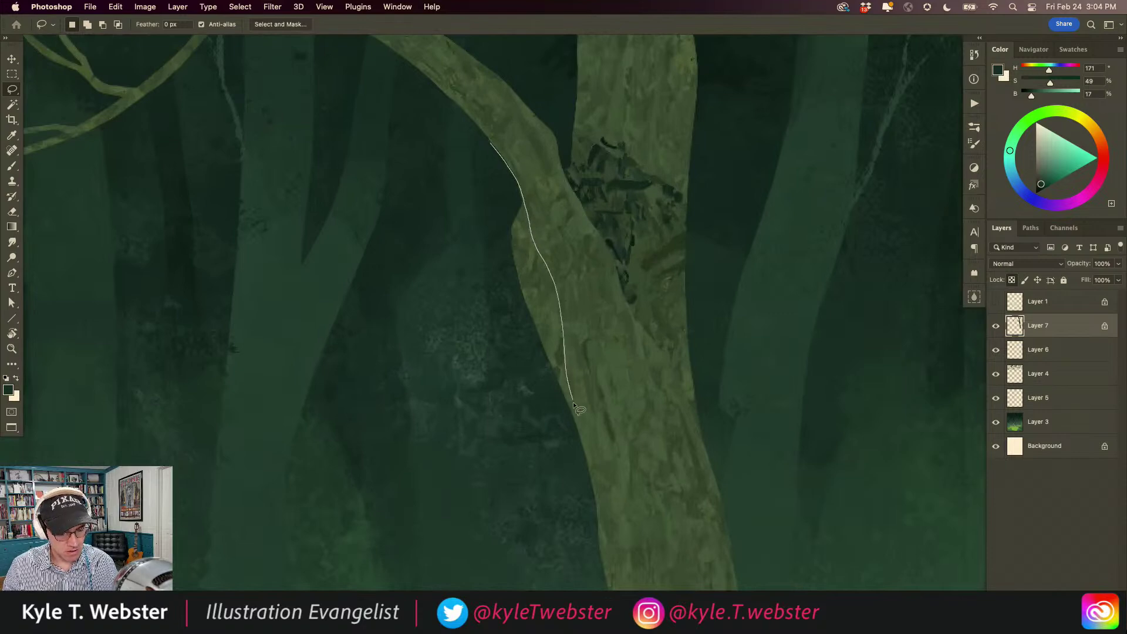
left_click_drag(446, 192, 461, 168)
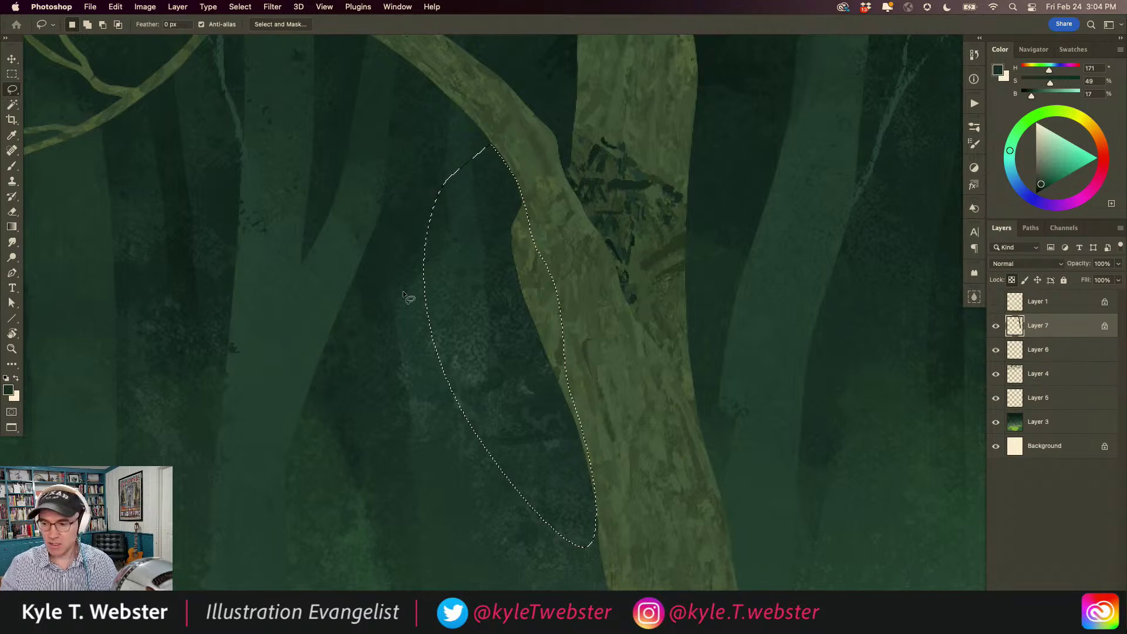
key("super+d")
left_click(427, 437, "alt")
left_click(427, 438, "alt")
mouse_move(425, 389)
left_mouse_down()
mouse_move(496, 372)
mouse_move(470, 368)
left_mouse_up()
left_click(485, 387, "alt")
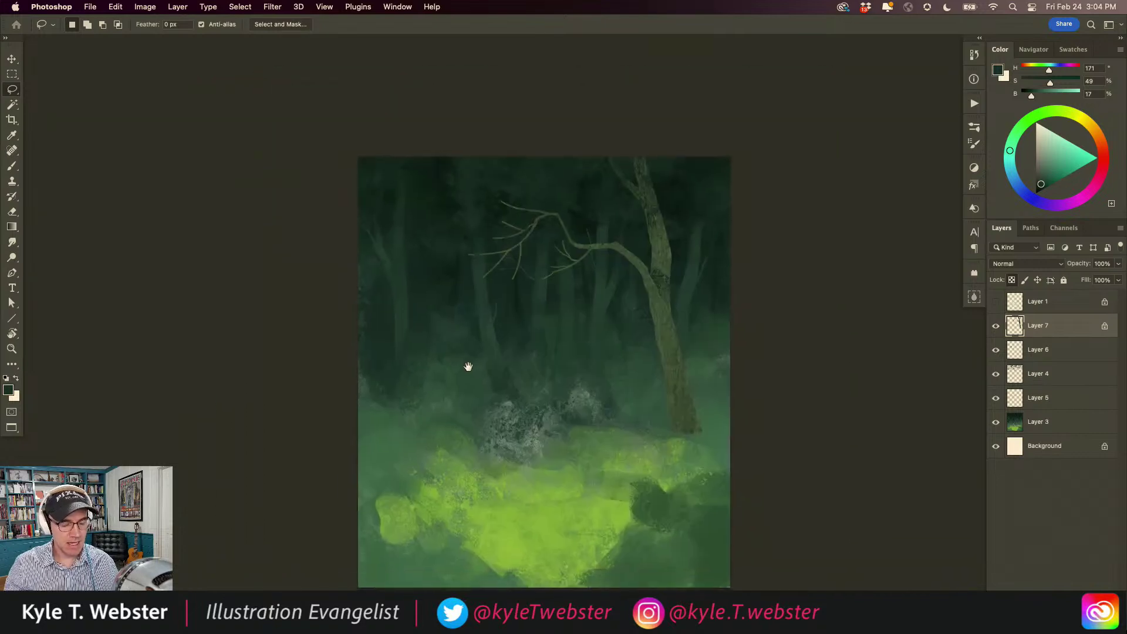
left_click(496, 303)
scroll(493, 300, "up", 3)
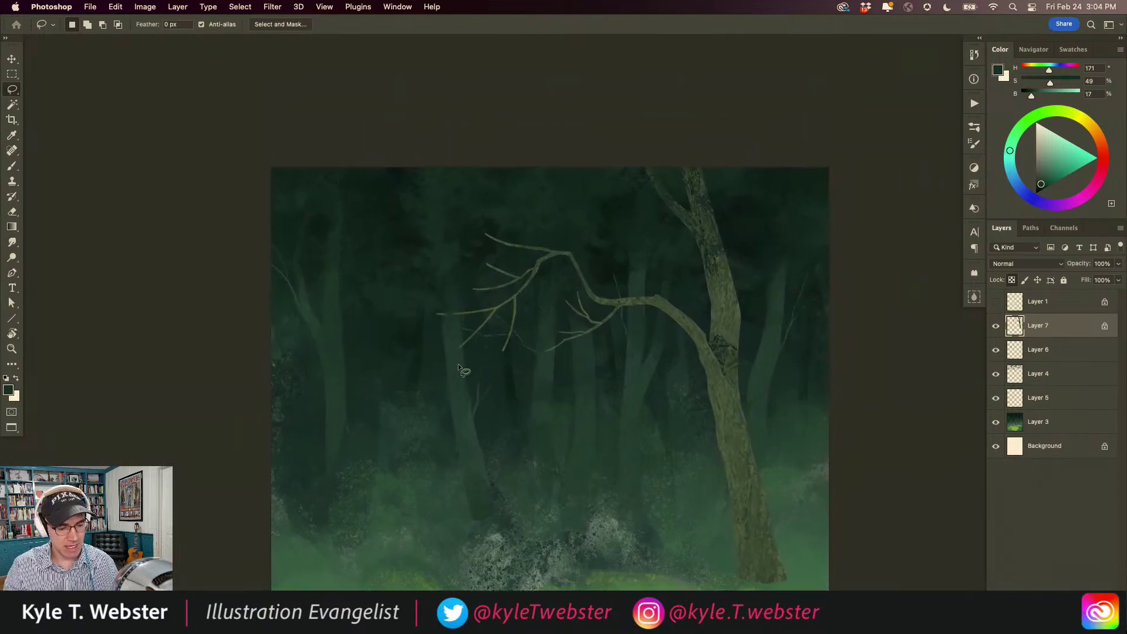
- Add a new layer above the tree layer and set up the Wonkleaf brush from the Fall 2022 set at 175 px
key("b")
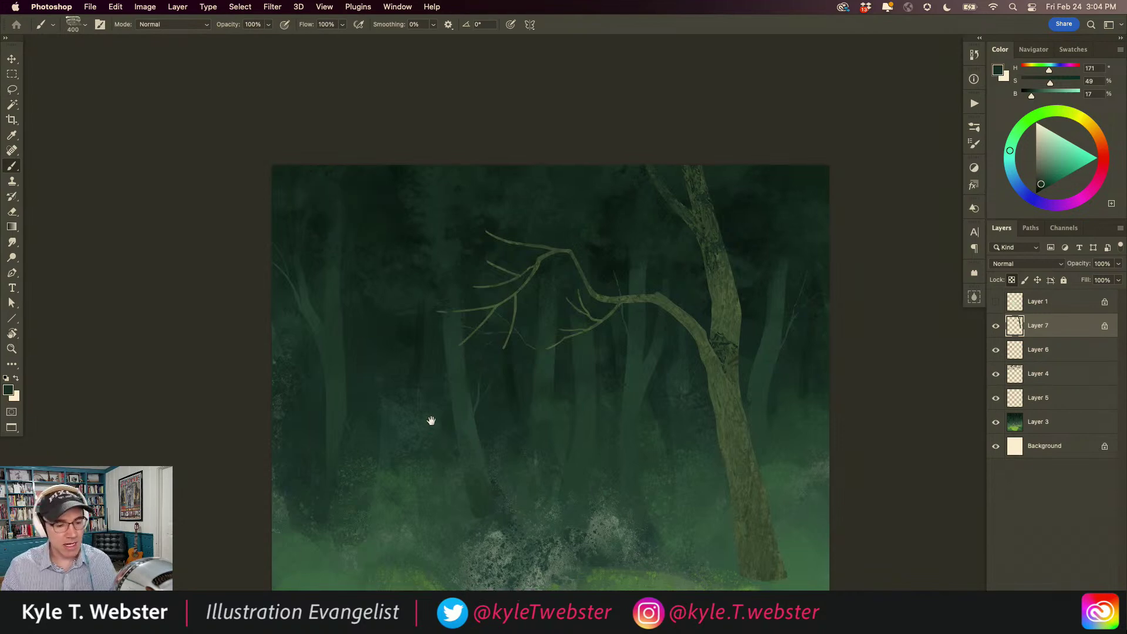
left_click_drag(428, 428, 445, 325)
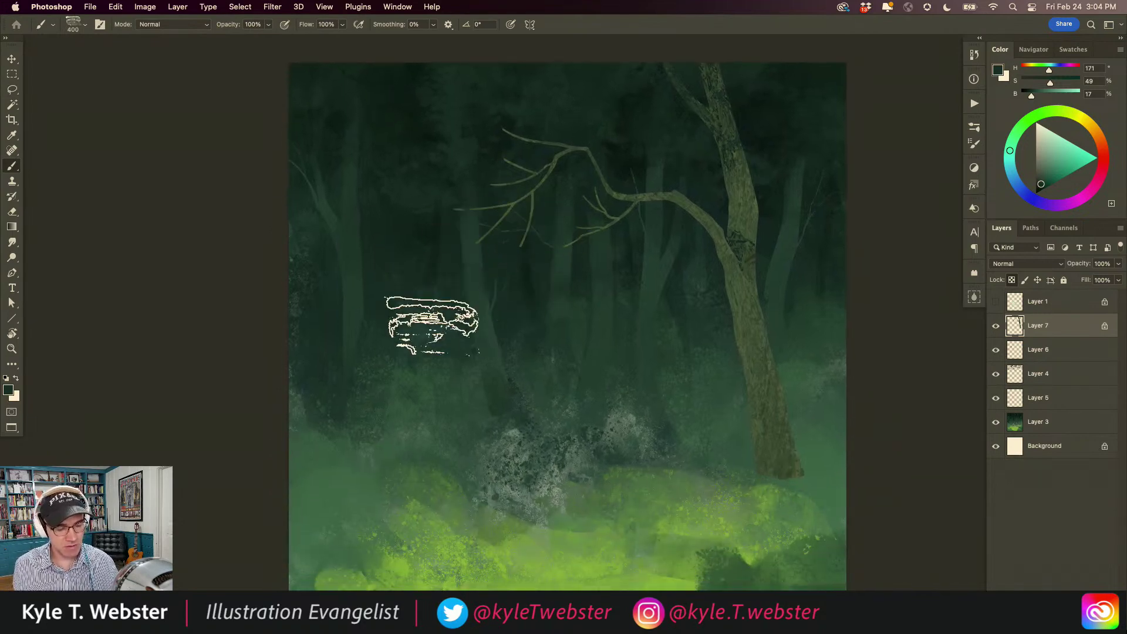
left_click(975, 127)
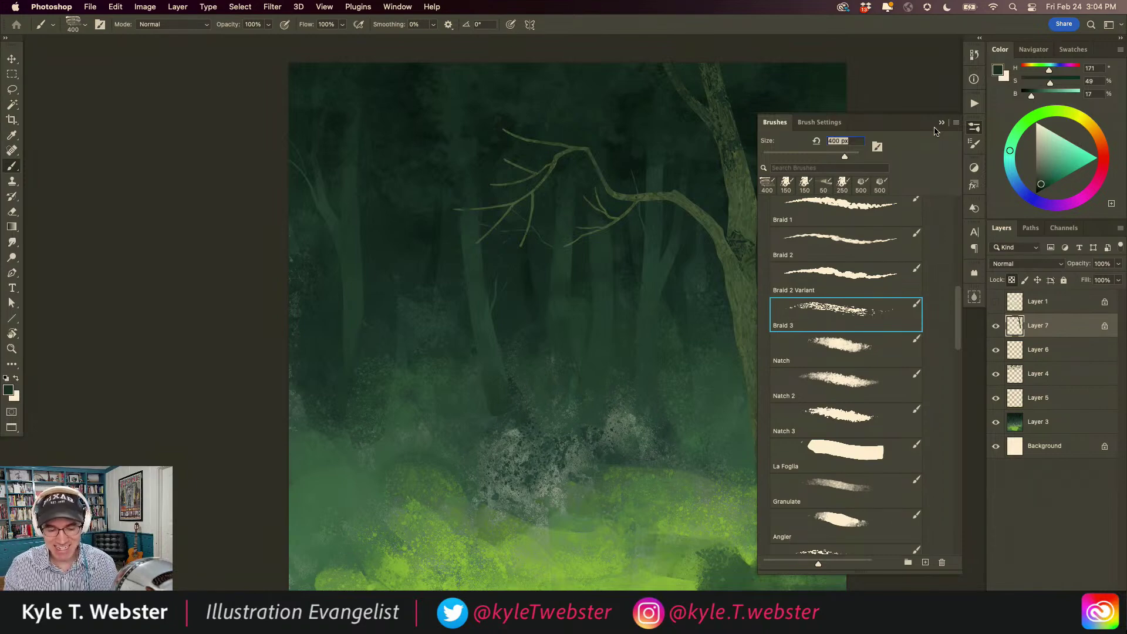
scroll(833, 252, "up", 8)
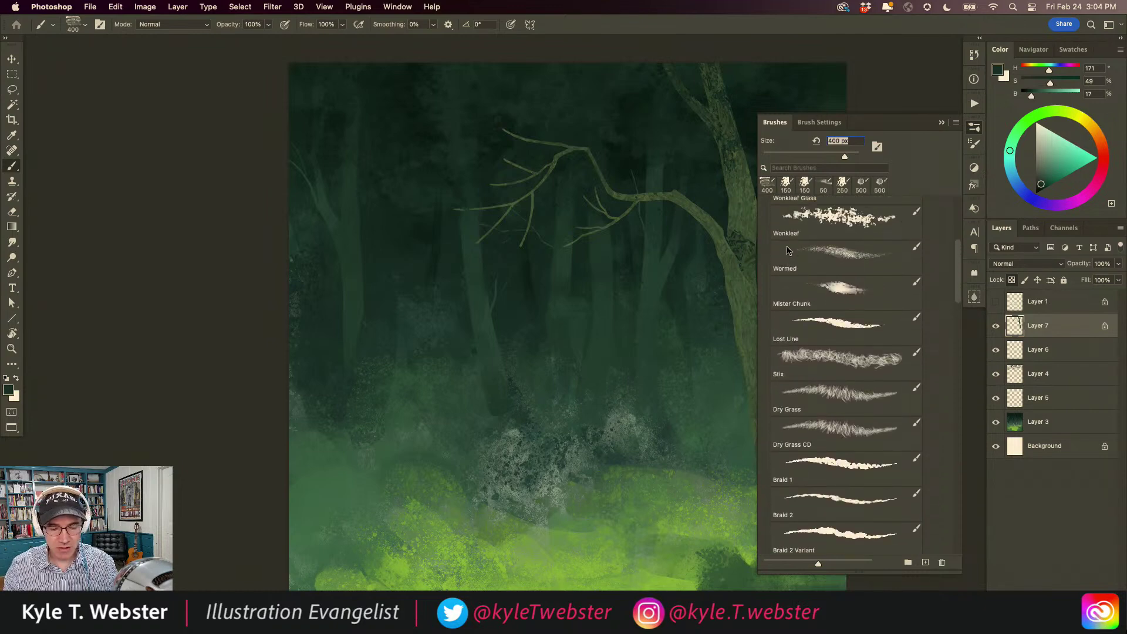
scroll(792, 250, "up", 1)
left_click(827, 289)
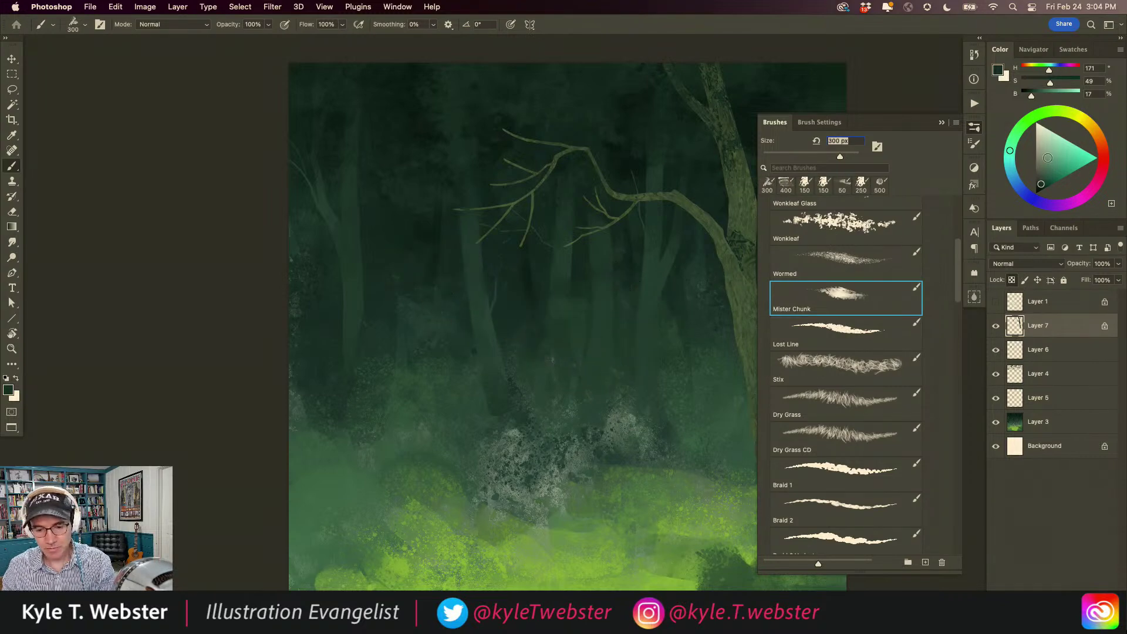
key("alt+shift+super+n")
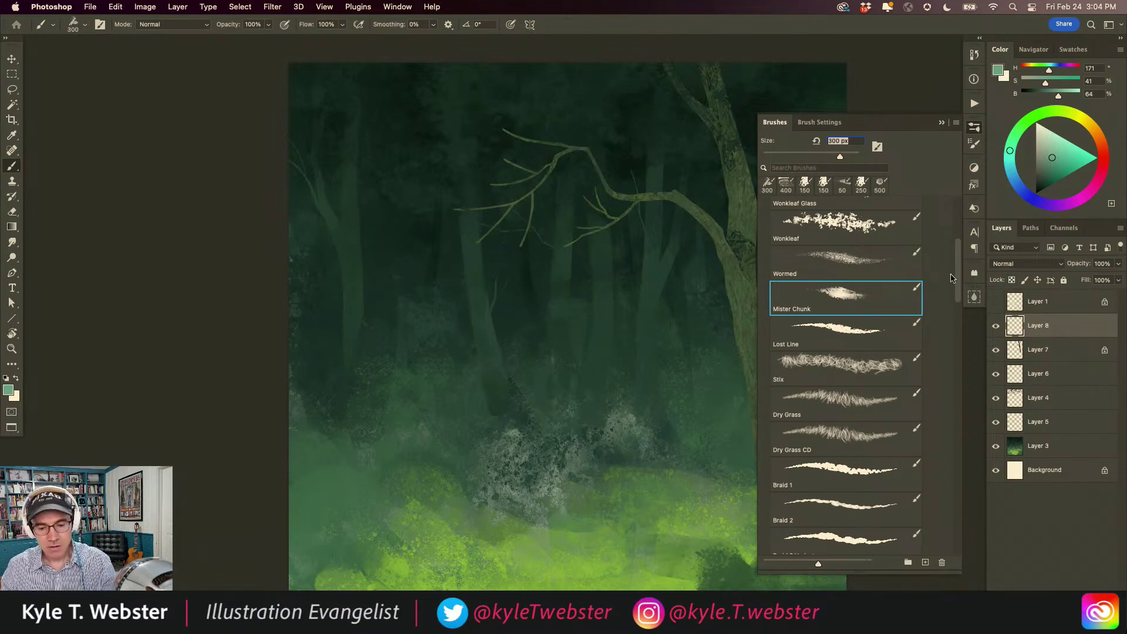
scroll(838, 242, "up", 4)
left_click(826, 346)
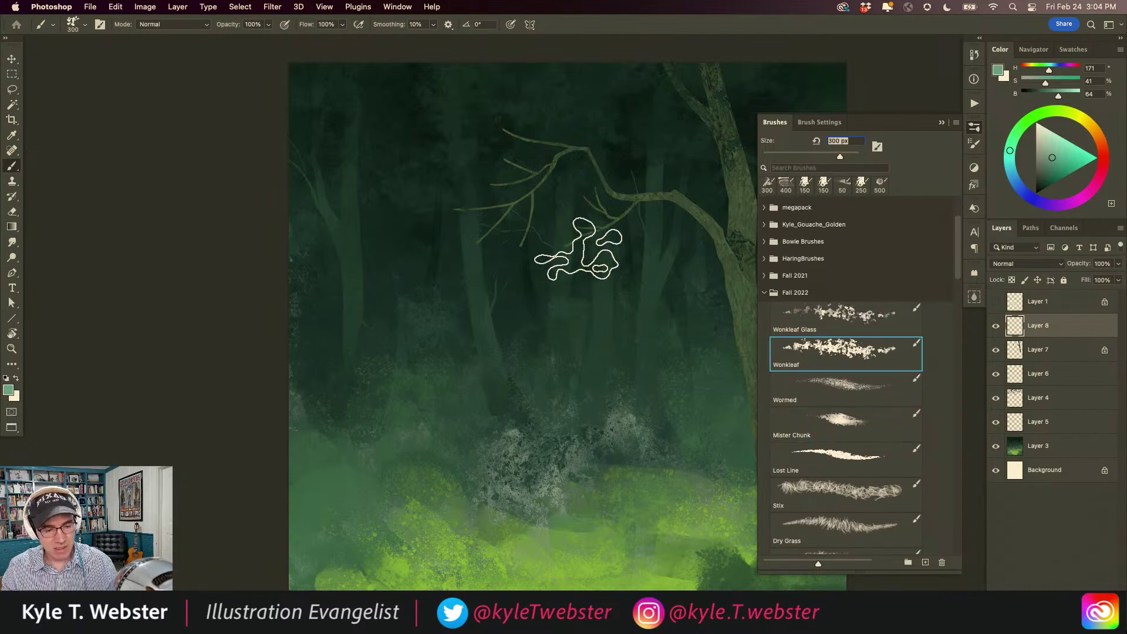
key("bracketleft")
key("bracketleft")
key("bracketleft")
mouse_move(588, 229)
left_mouse_down()
mouse_move(544, 258)
mouse_move(574, 223)
mouse_move(508, 247)
mouse_move(512, 213)
mouse_move(415, 204)
left_mouse_up()
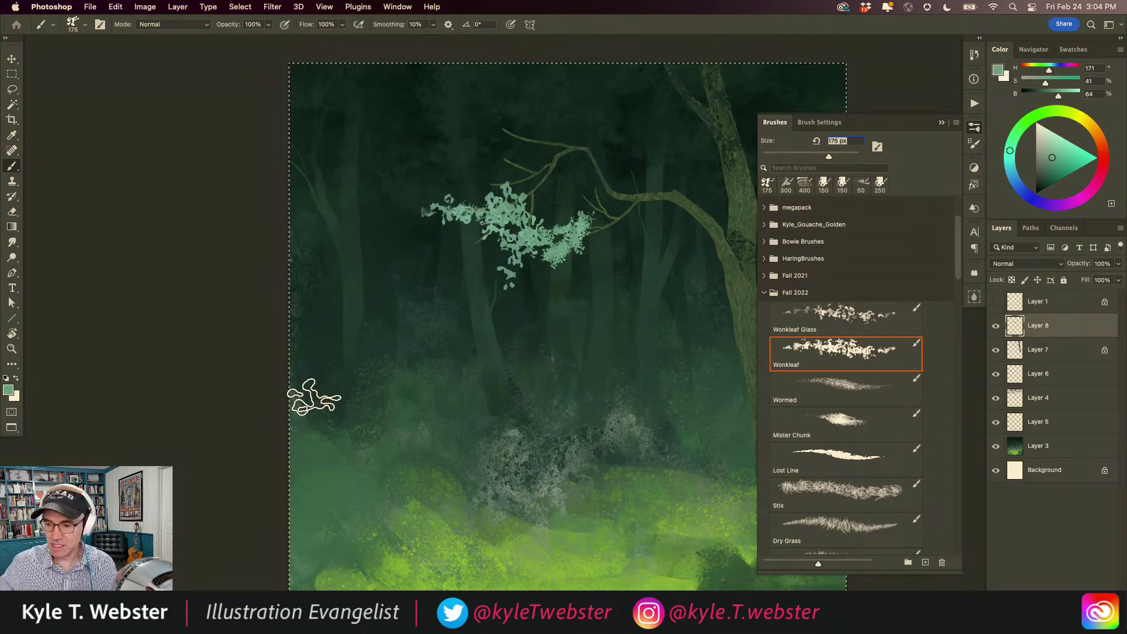
key("super+z")
key("super+z")
key("super+z")
key("super+z")
key("super+z")
- Sample a green from the trunk, brighten it to H 111, S 33, B 33, and brush leaf clusters over the long branch's twigs
left_click(741, 254, "alt")
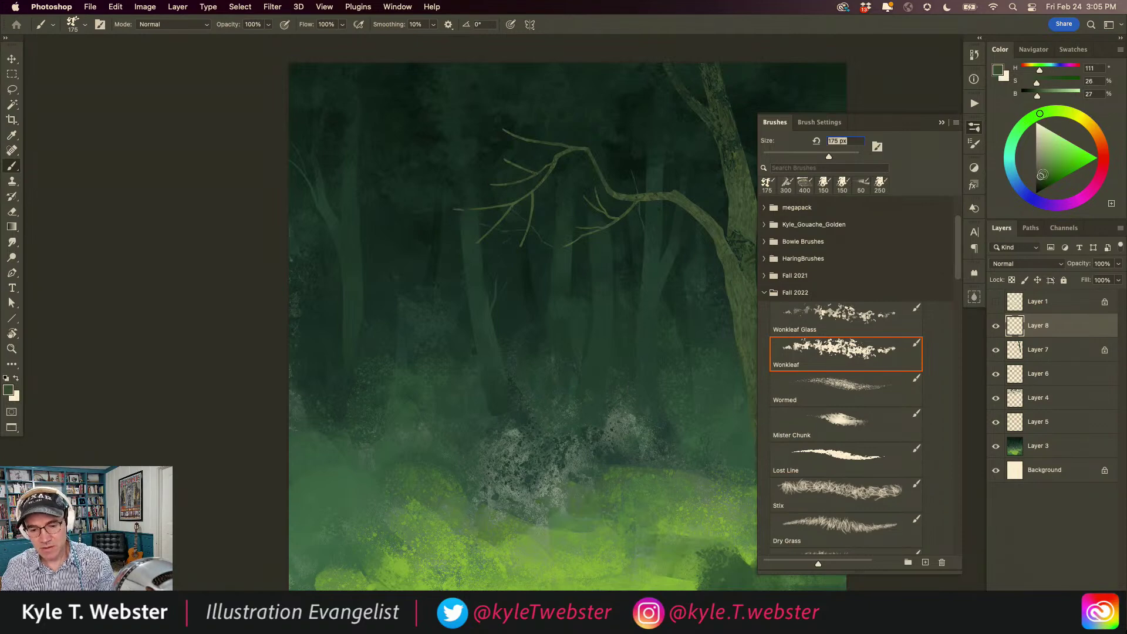
mouse_move(503, 239)
left_mouse_down()
mouse_move(465, 263)
mouse_move(478, 235)
mouse_move(472, 211)
mouse_move(458, 212)
mouse_move(427, 260)
mouse_move(420, 235)
mouse_move(508, 200)
mouse_move(492, 178)
mouse_move(491, 187)
mouse_move(476, 134)
mouse_move(499, 156)
mouse_move(463, 150)
mouse_move(491, 139)
left_mouse_up()
mouse_move(567, 232)
left_mouse_down()
mouse_move(587, 190)
mouse_move(571, 195)
mouse_move(496, 158)
mouse_move(556, 191)
mouse_move(600, 169)
left_mouse_up()
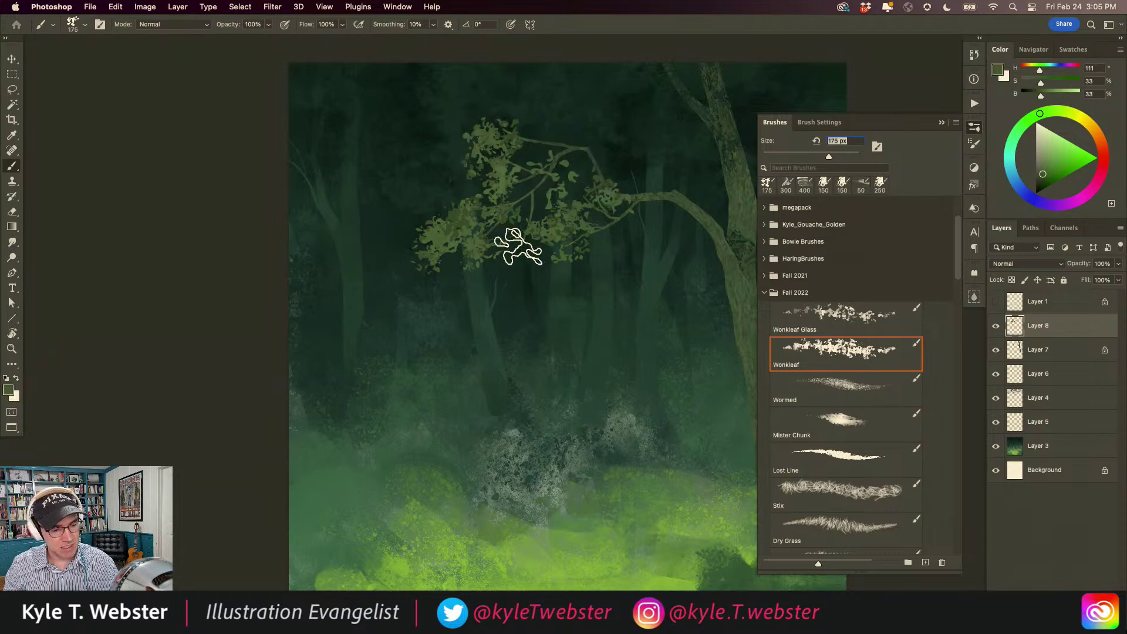
key("super+minus")
left_click_drag(387, 411, 351, 367)
left_click(396, 236, "super")
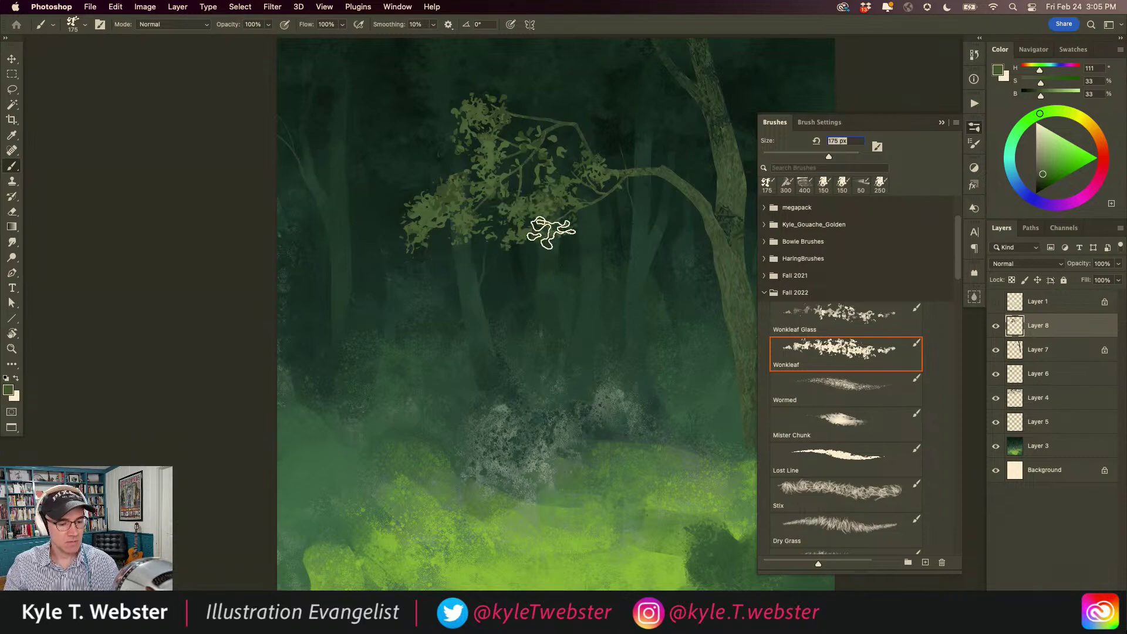
- On Layer 7, shade the lower trunk with the 400 px Braid 3 brush in a dark green of H 131, S 23, B 26
key("super+minus")
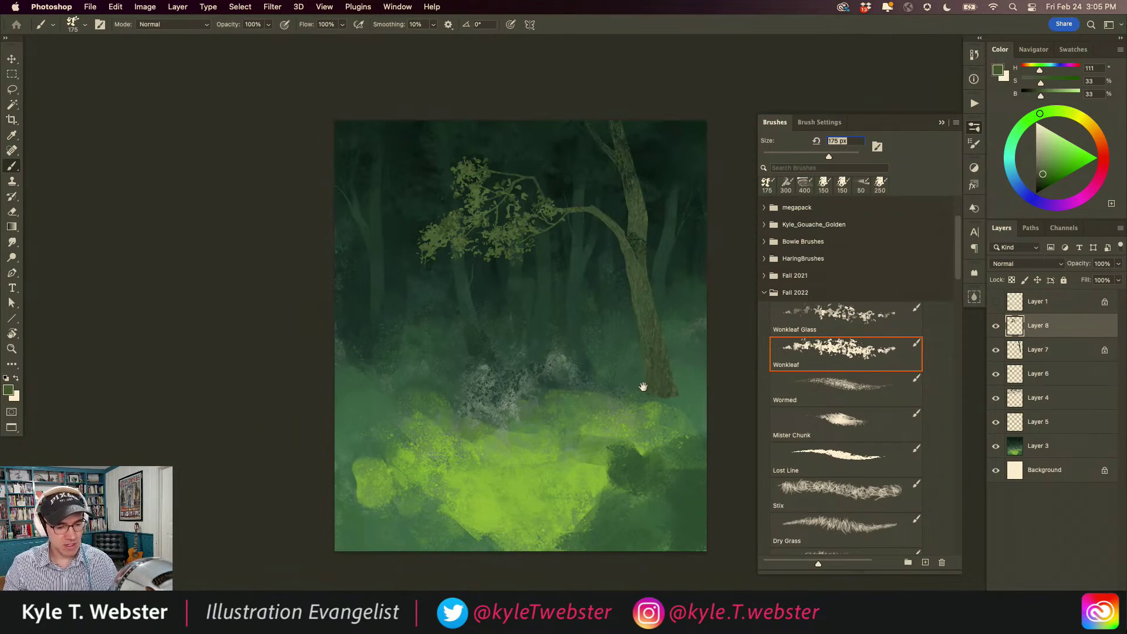
scroll(449, 310, "right", 2)
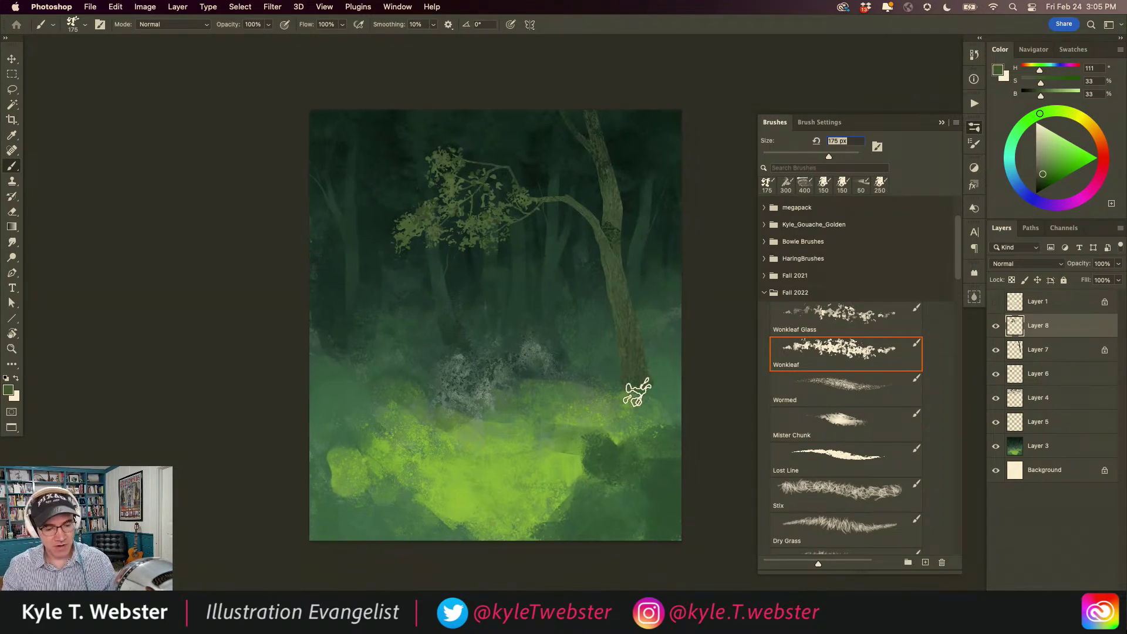
left_click(546, 395, "super")
scroll(475, 390, "right", 3)
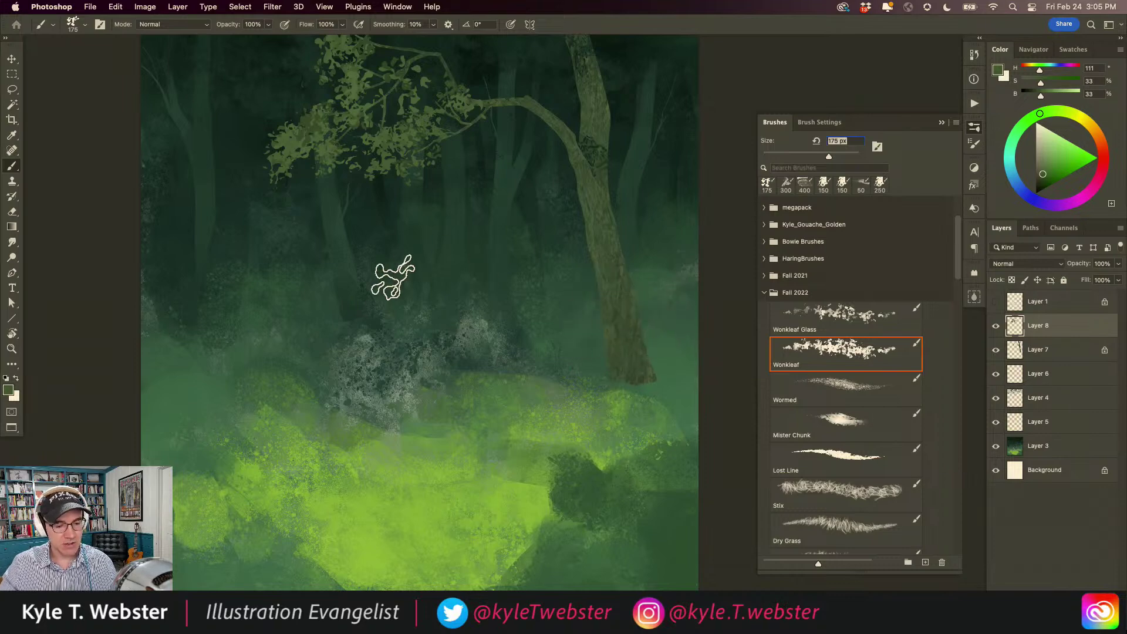
left_click_drag(490, 328, 476, 381)
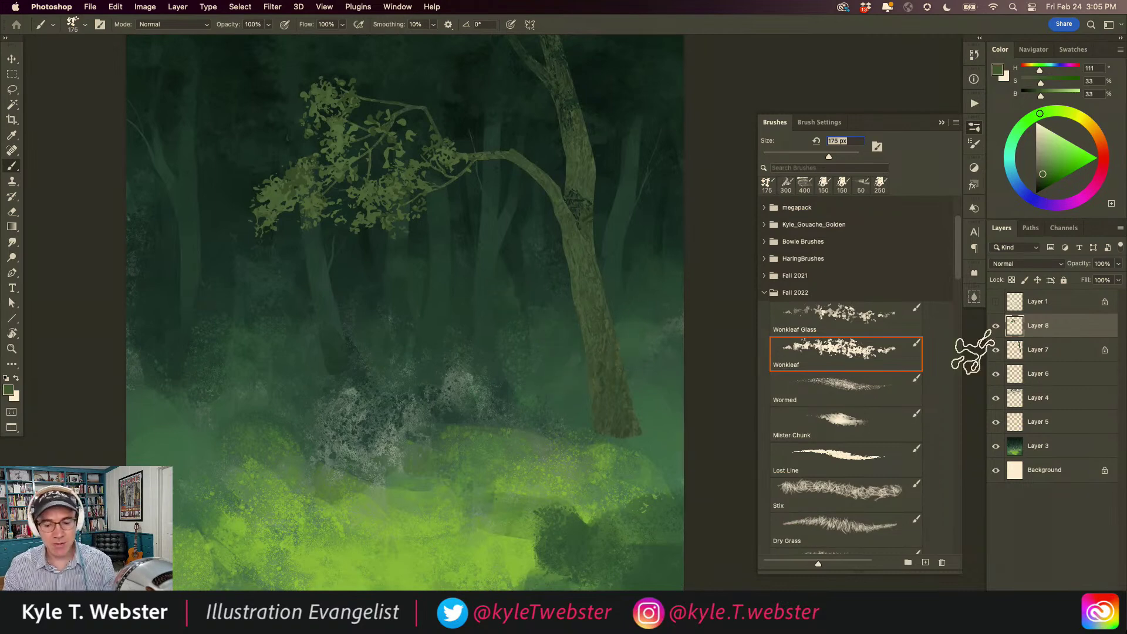
left_click(1013, 351)
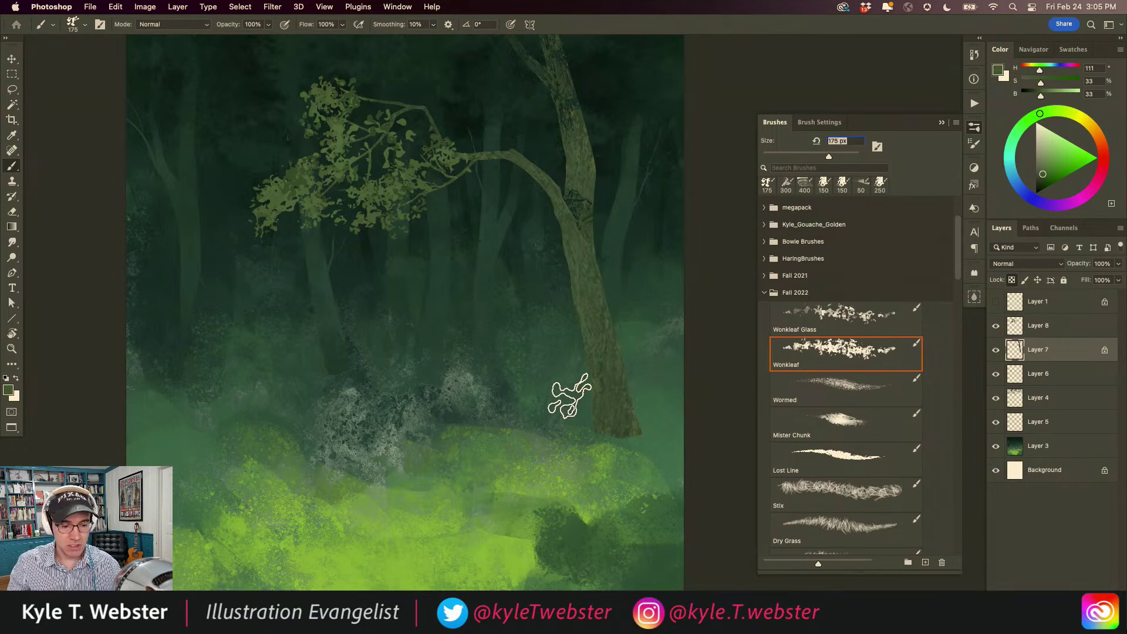
left_click(804, 183)
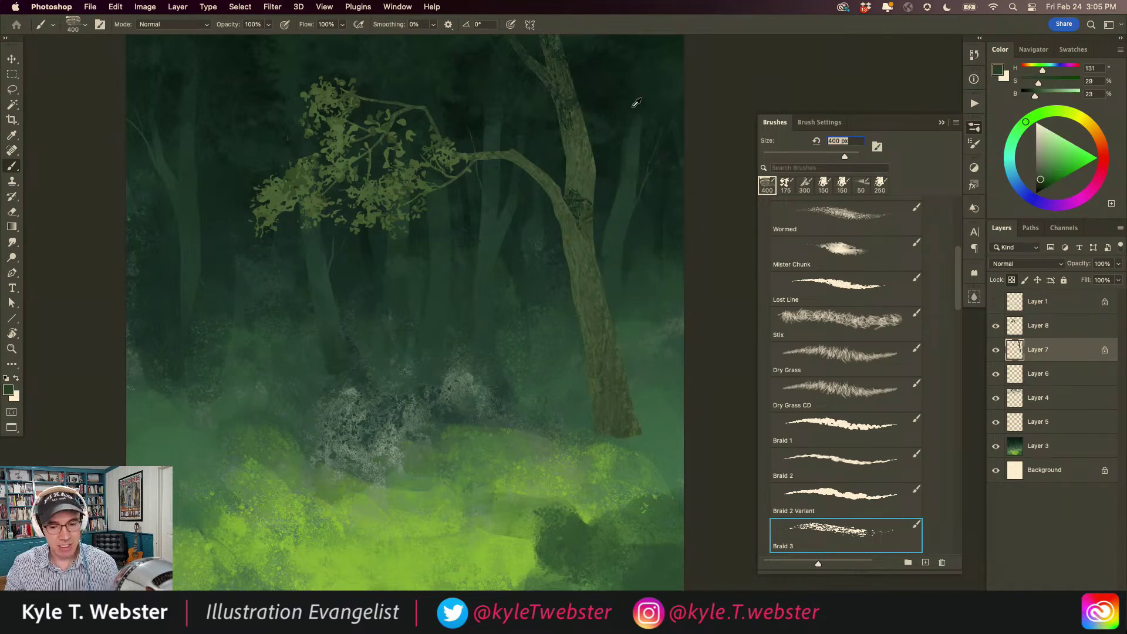
left_click(1040, 177)
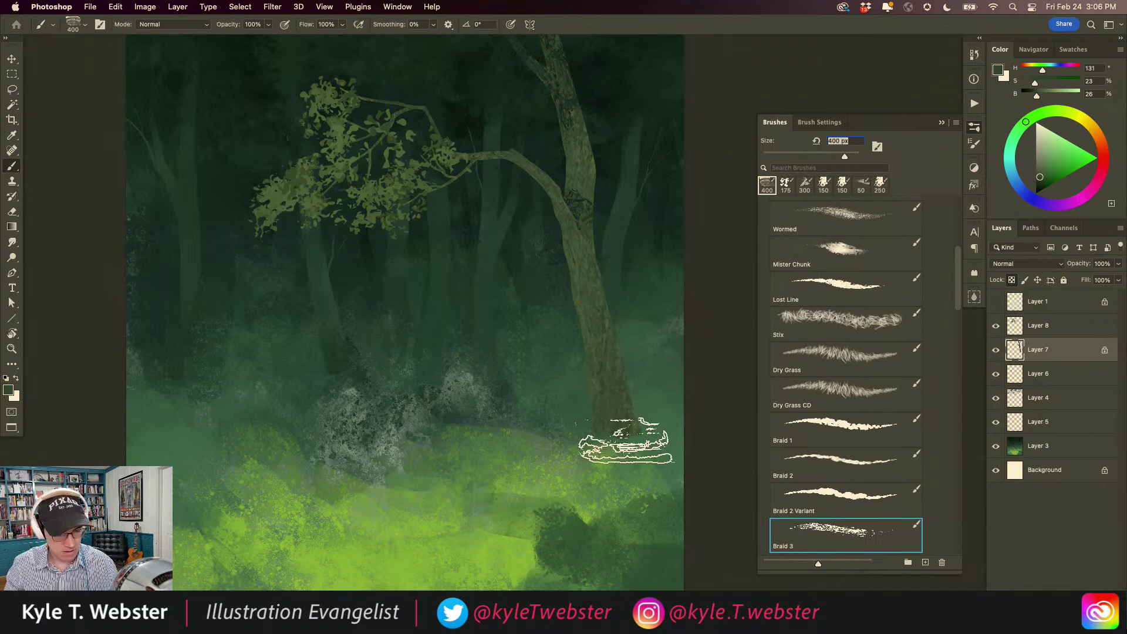
mouse_move(599, 388)
left_mouse_down()
mouse_move(587, 341)
mouse_move(588, 415)
mouse_move(596, 351)
mouse_move(576, 258)
left_mouse_up()
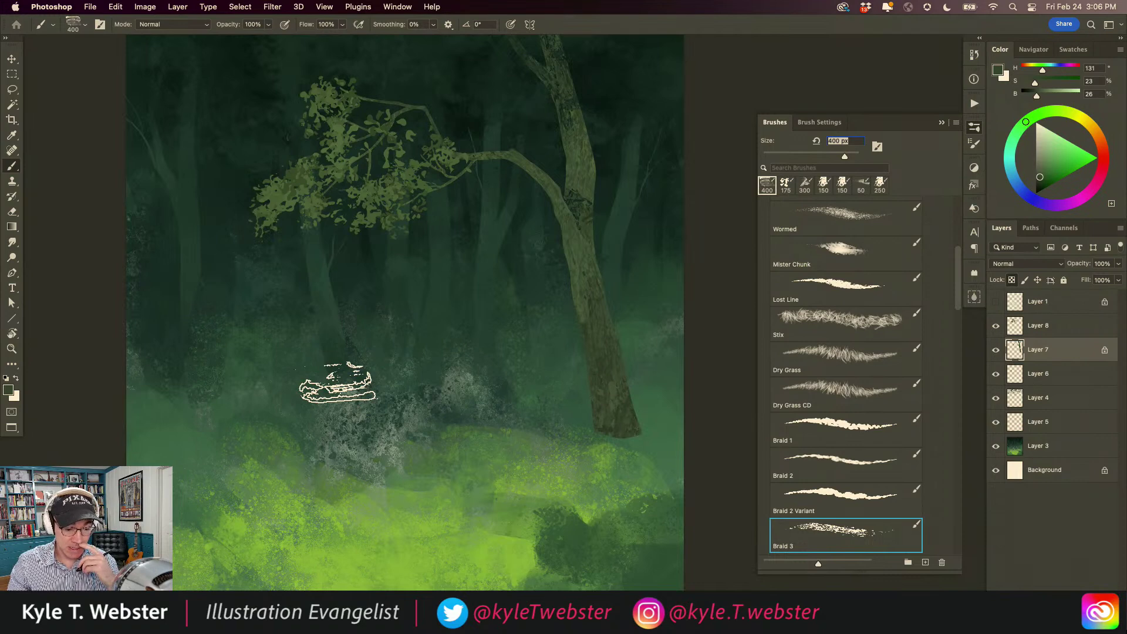
- On Layer 3, lasso an area with a jagged, bush-like upper edge around the base of the tree
key("super+minus")
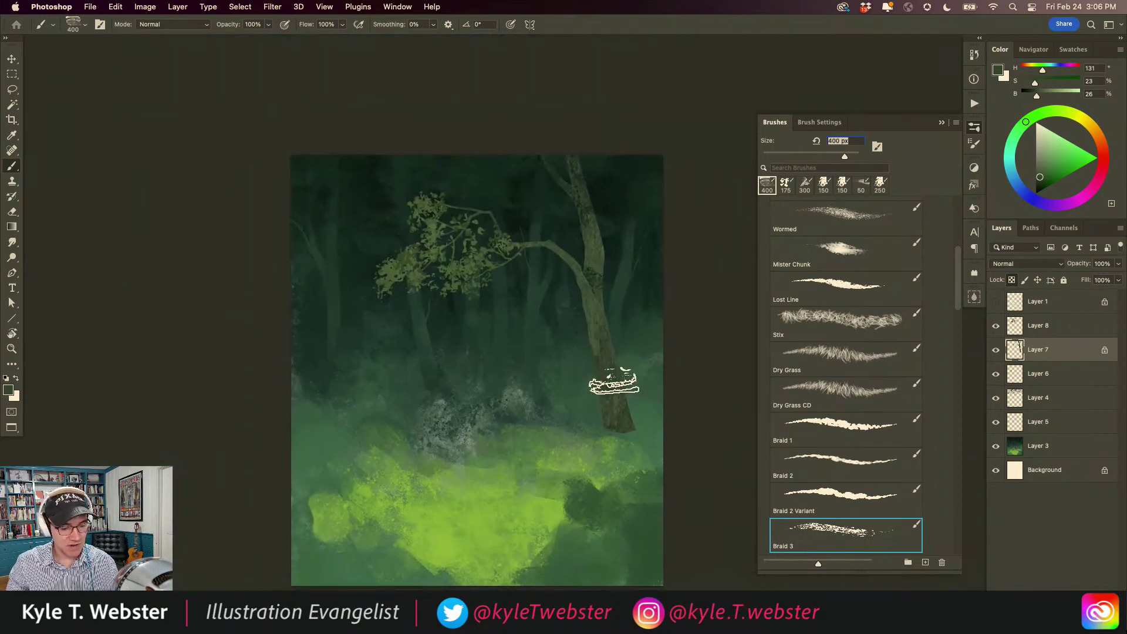
left_click(486, 457)
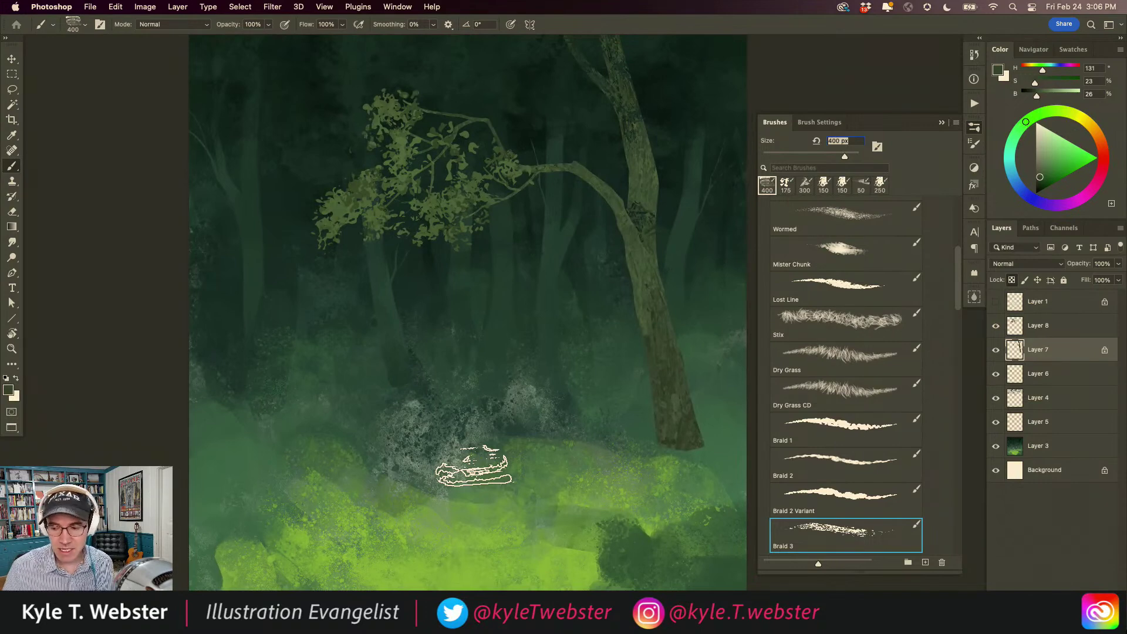
scroll(464, 341, "right", 5)
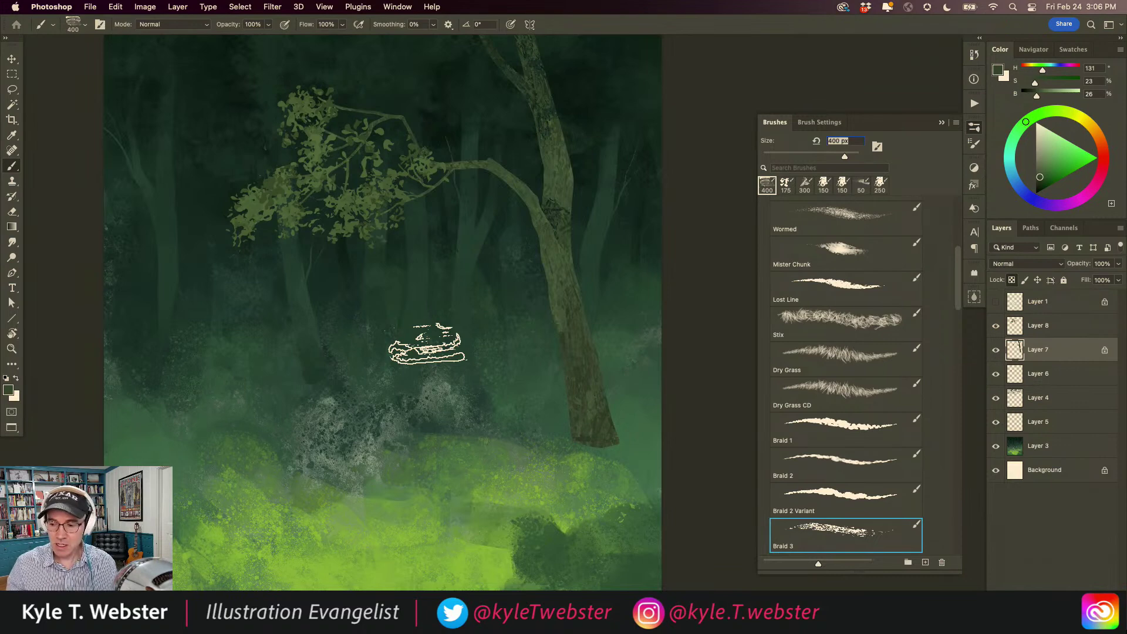
key("l")
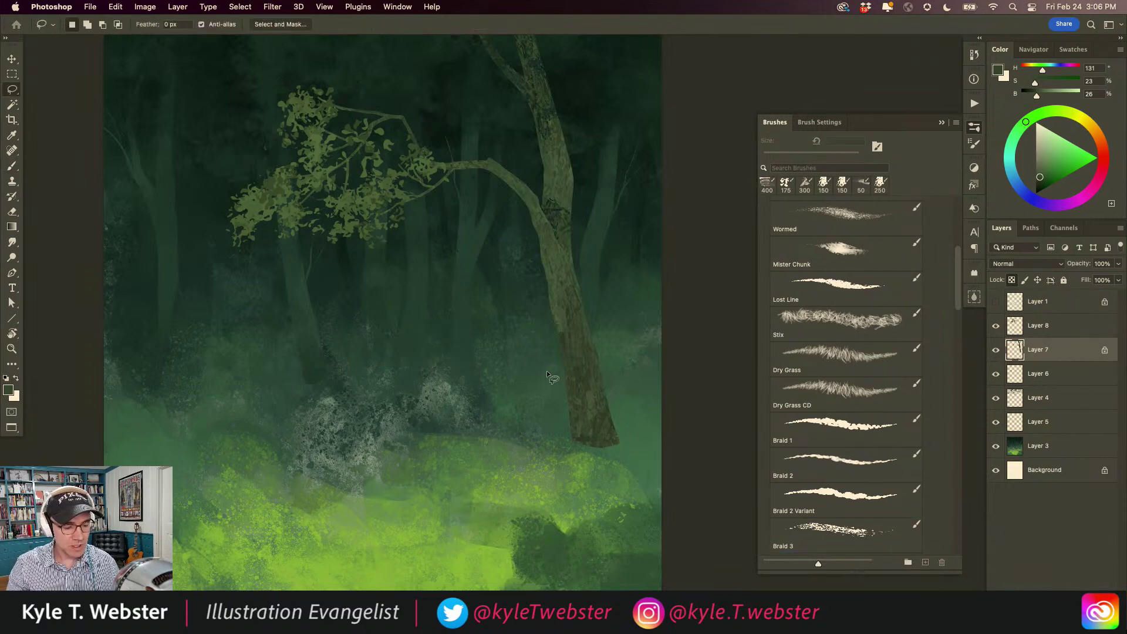
left_click_drag(440, 405, 495, 388)
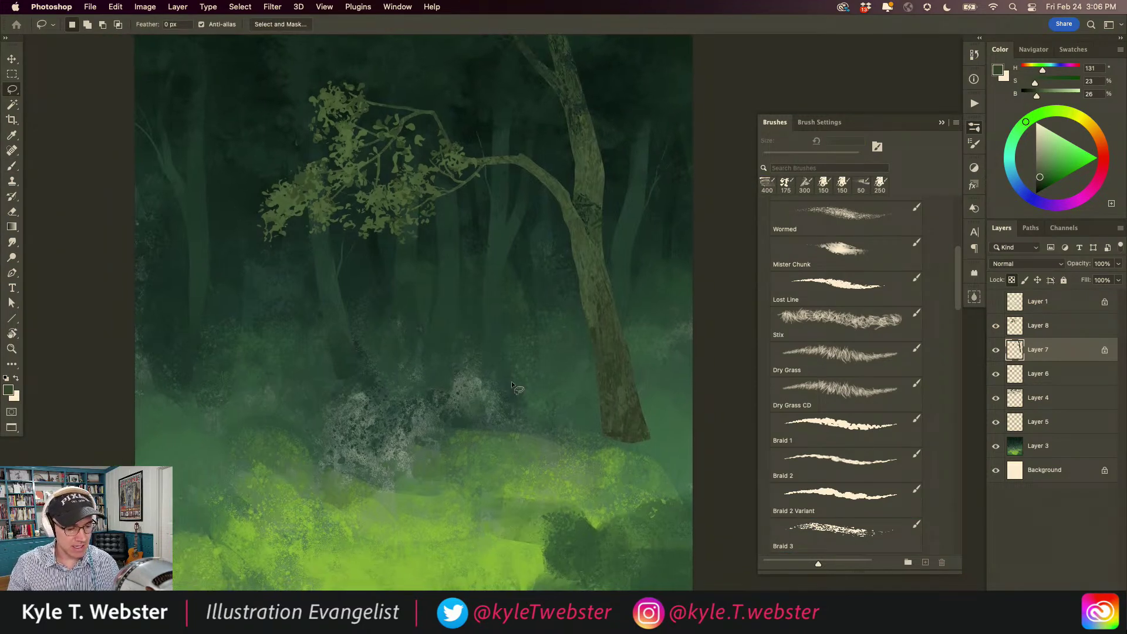
left_click(1017, 447)
left_click(845, 531)
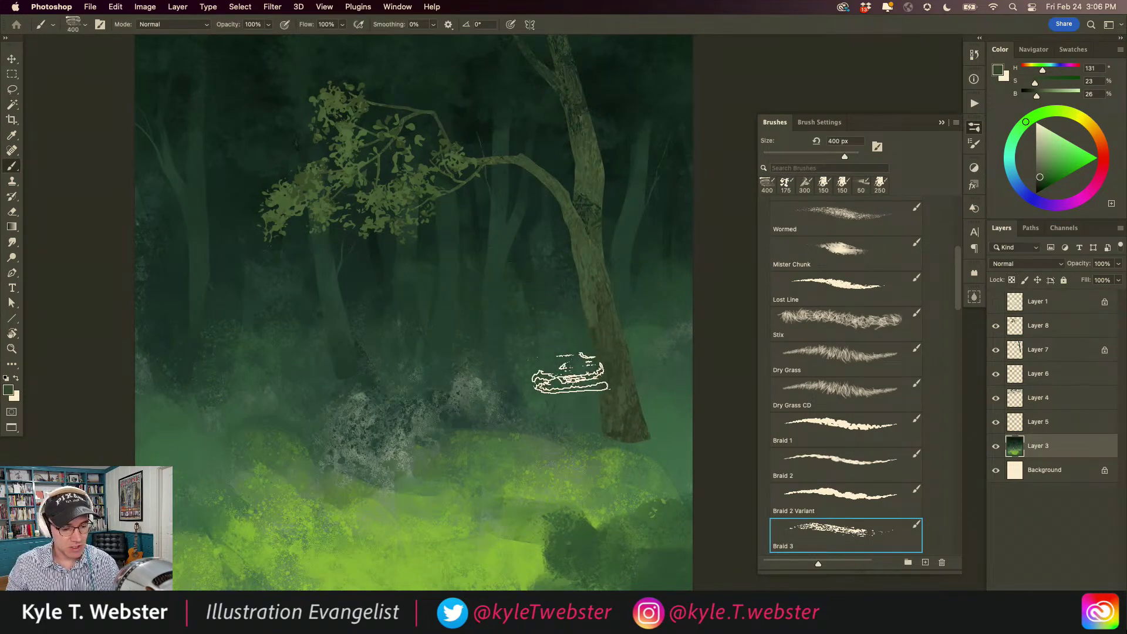
key("l")
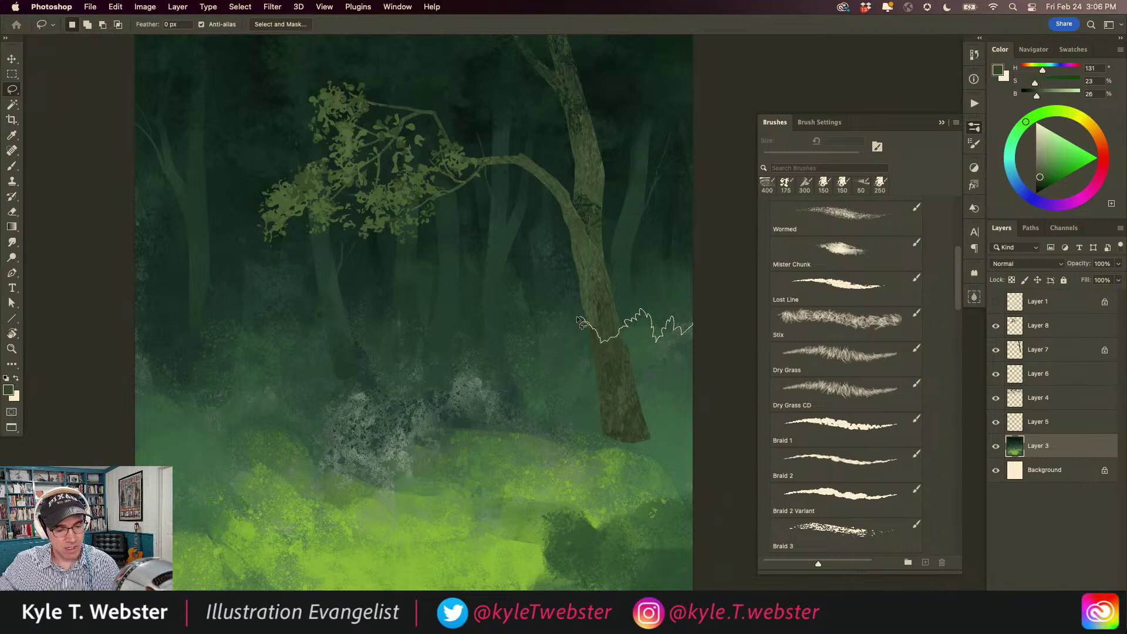
mouse_move(562, 312)
left_mouse_down()
mouse_move(540, 352)
mouse_move(531, 337)
mouse_move(516, 345)
mouse_move(500, 331)
mouse_move(489, 366)
mouse_move(455, 371)
left_mouse_up()
mouse_move(692, 324)
left_mouse_down()
mouse_move(517, 341)
mouse_move(457, 376)
mouse_move(405, 376)
mouse_move(409, 441)
mouse_move(610, 475)
mouse_move(704, 423)
mouse_move(530, 359)
mouse_move(543, 359)
left_mouse_up()
mouse_move(608, 418)
left_mouse_down()
mouse_move(711, 335)
mouse_move(543, 356)
left_mouse_up()
- Invert the selection and brush a dark green of H 177, S 44, B 14 along the outside of the jagged edge at 250 px
key("b")
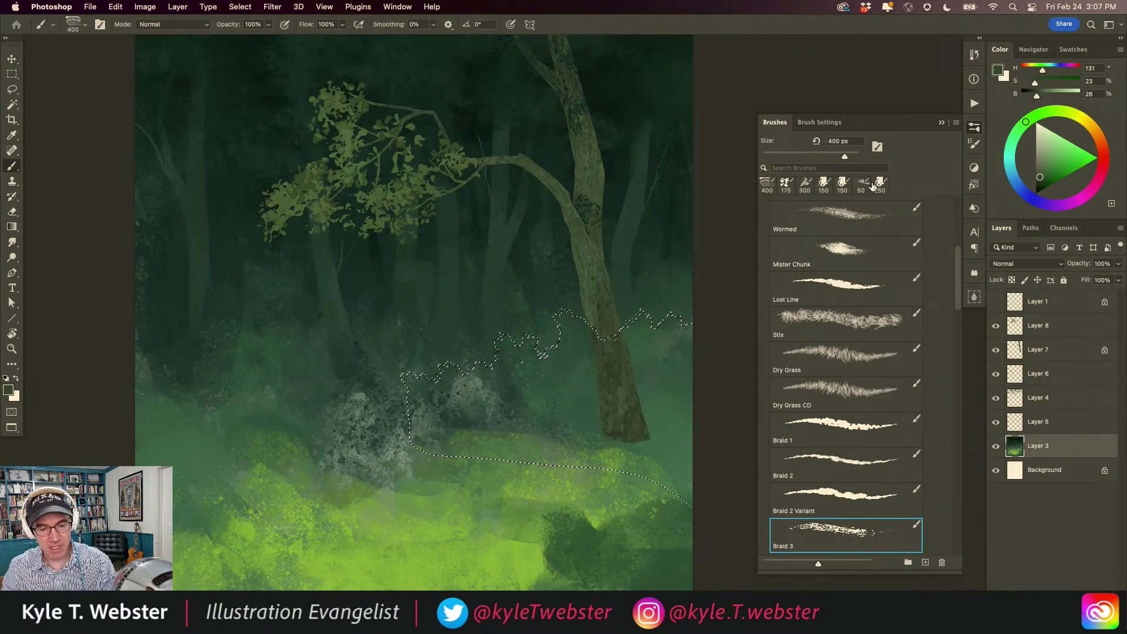
left_click(879, 183)
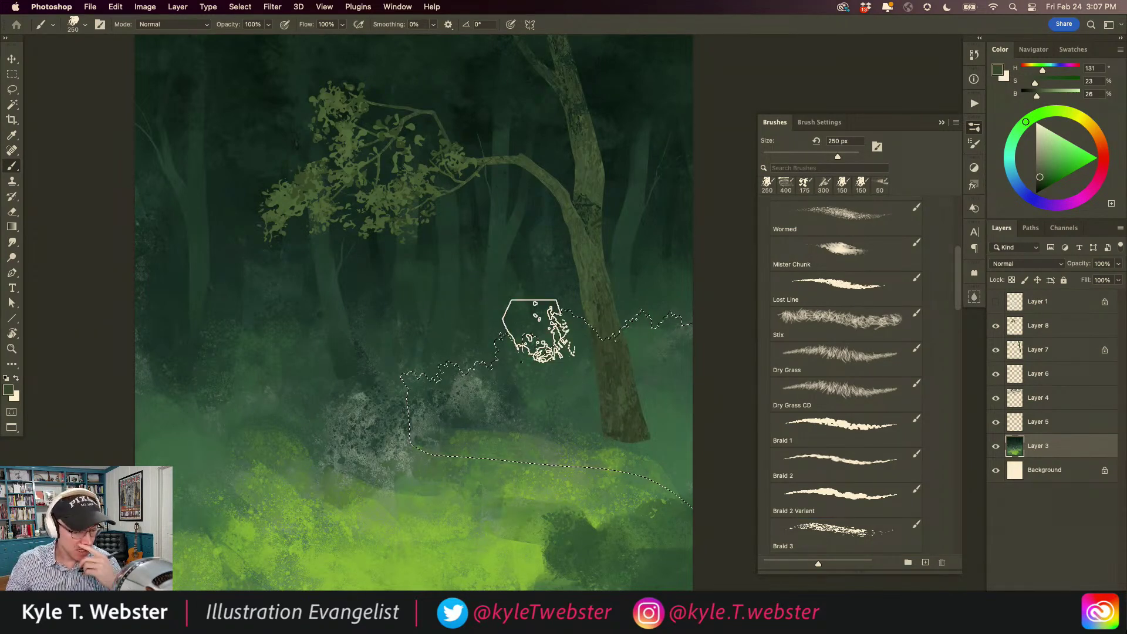
key("super+shift+i")
left_click(569, 242, "alt")
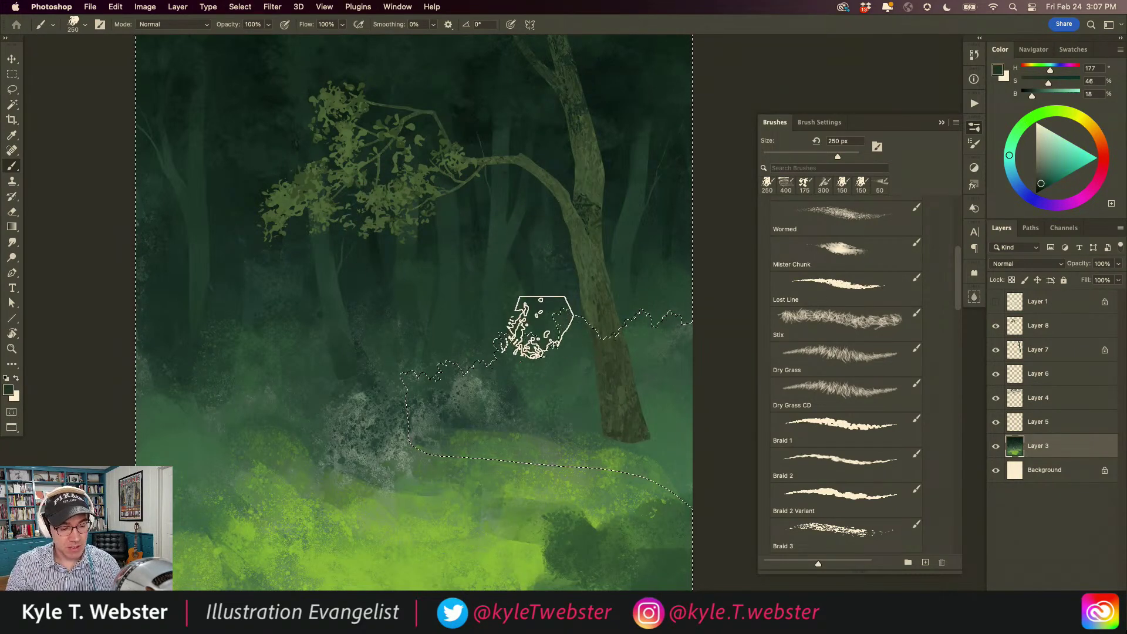
left_click(1039, 185)
scroll(452, 327, "up", 2)
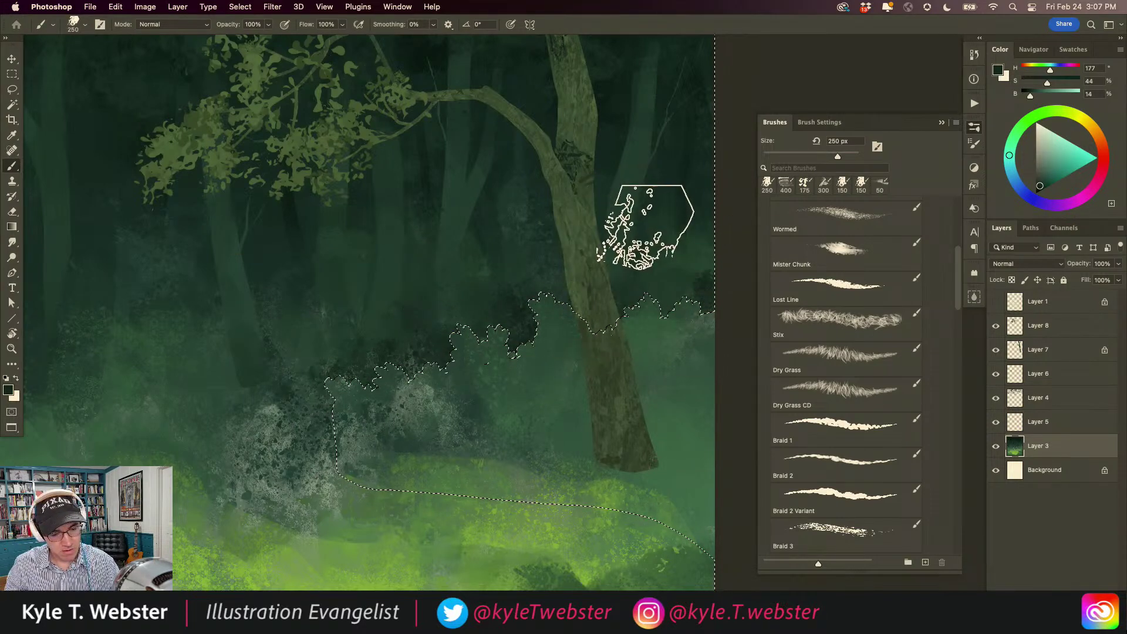
- Sample a dark green (H 168, S 49, B 16), brush it above the bush edge beside the trunk, and deselect
left_click(707, 221, "alt")
left_click_drag(707, 222, 713, 291)
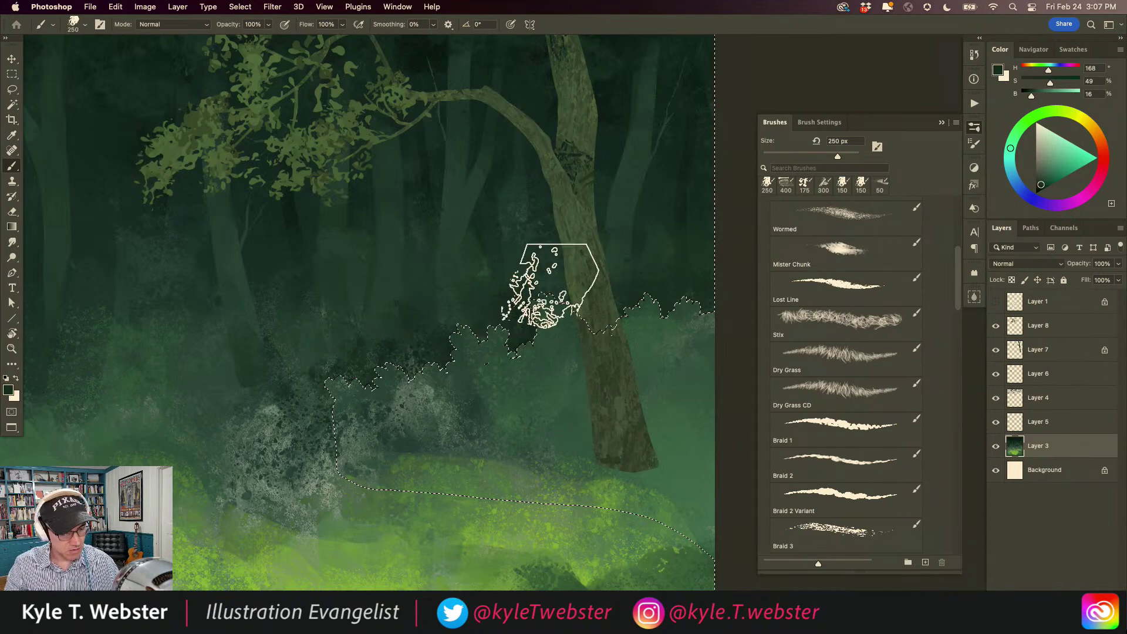
key("super+0")
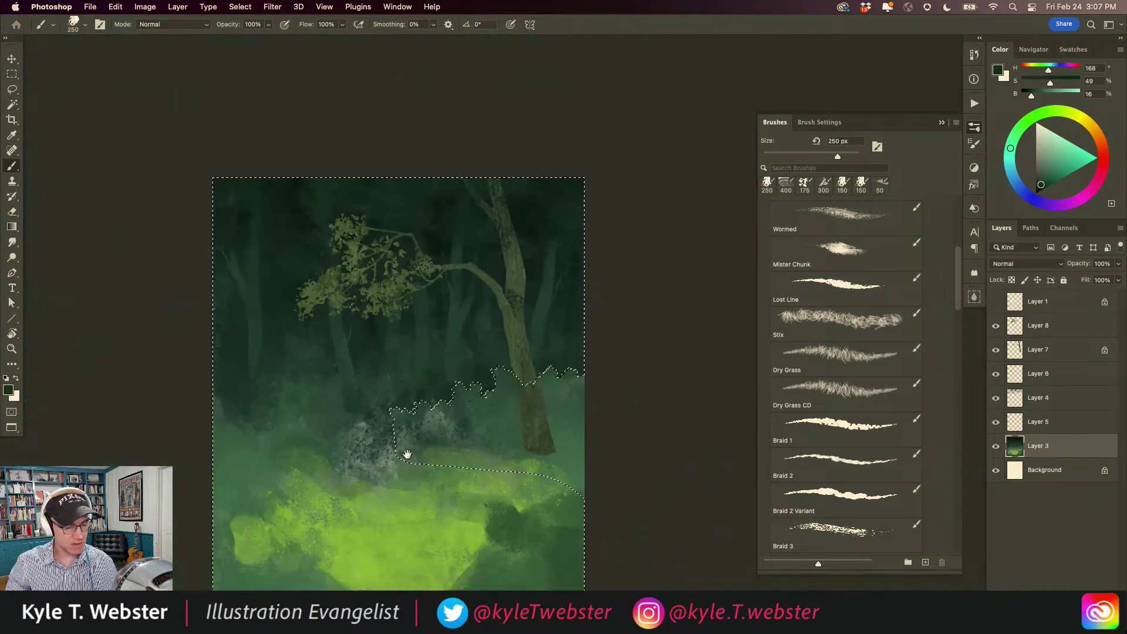
key("super+d")
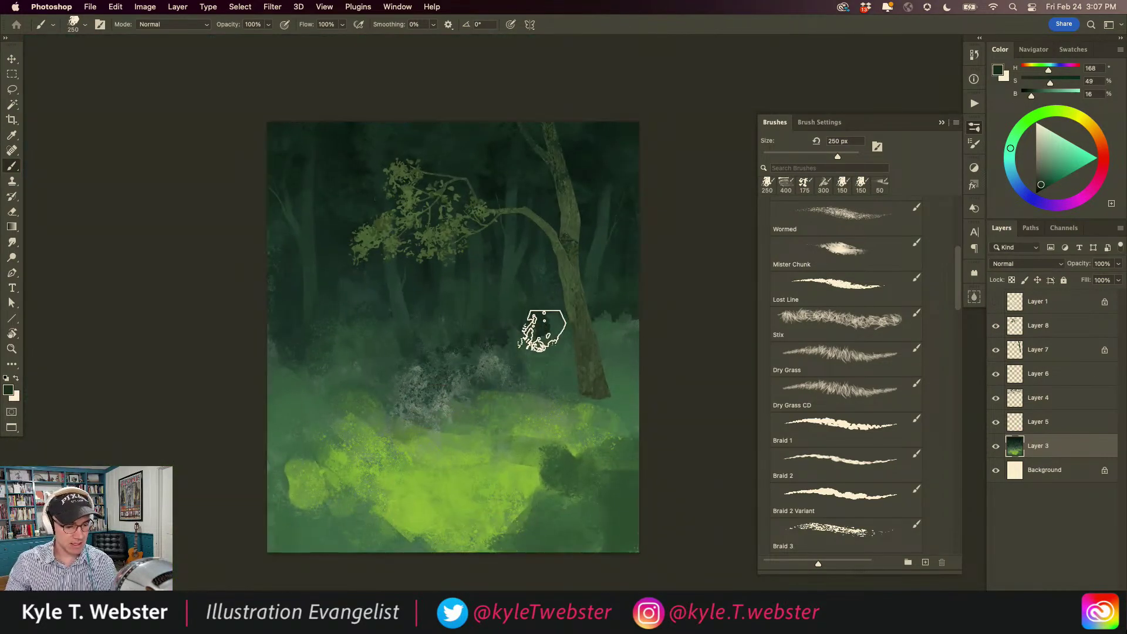
- On Layer 3, sample progressively lighter greens up to H 162, S 46, B 47 and brush foliage onto the bushes beside the trunk at 250 px
scroll(466, 372, "up", 1)
left_click_drag(432, 378, 377, 415)
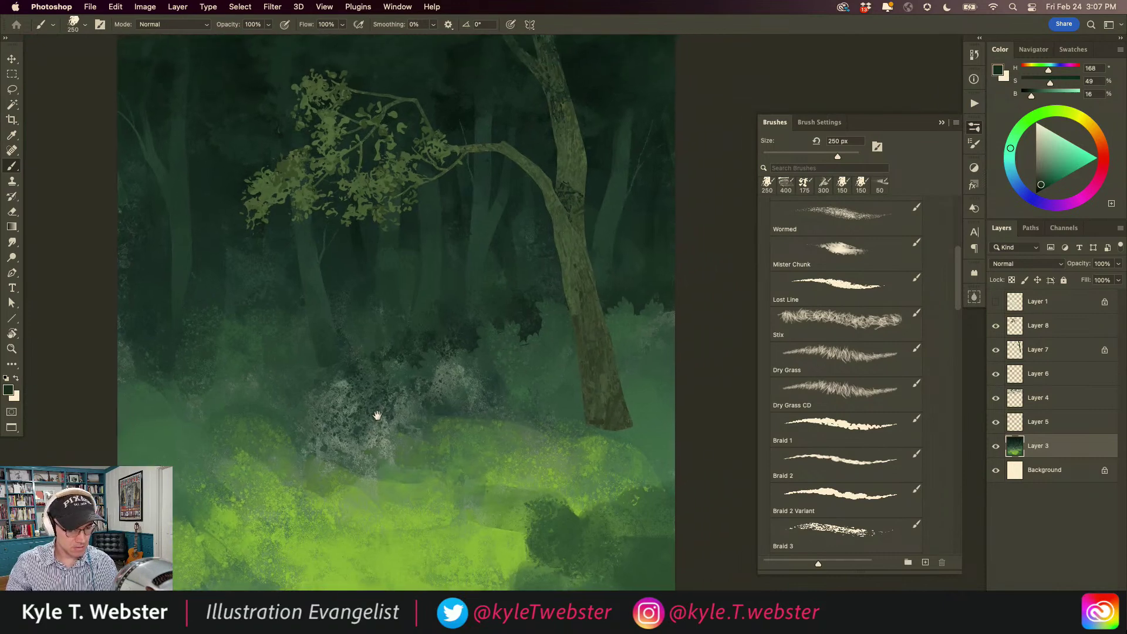
left_click(432, 404)
left_click(578, 242, "alt")
key("super+0")
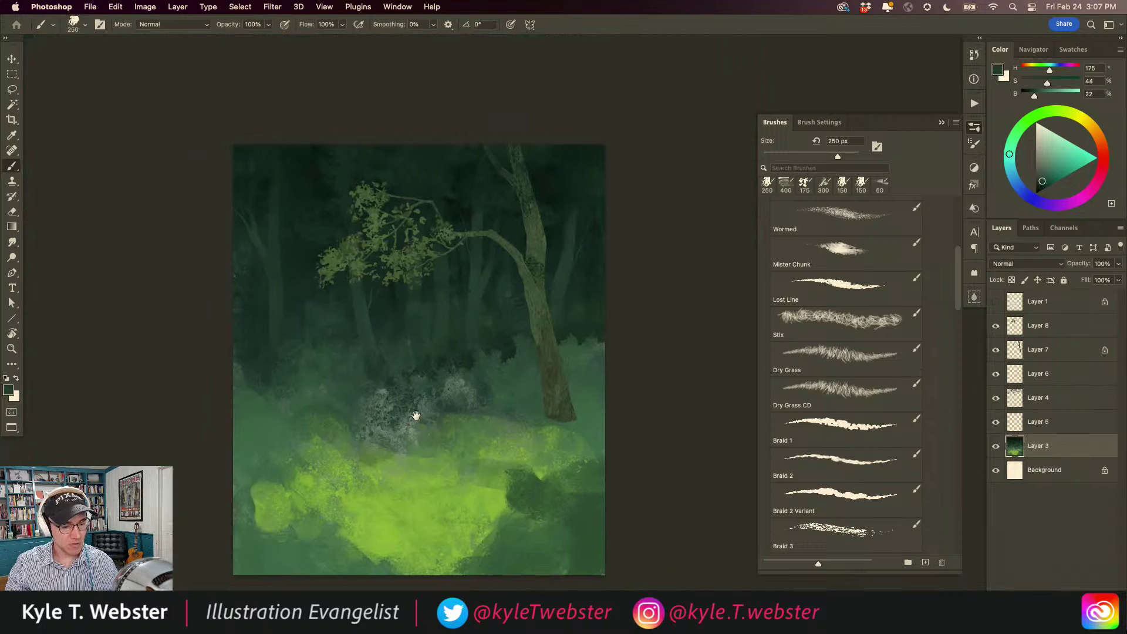
left_click_drag(405, 421, 431, 400)
scroll(510, 387, "up", 1)
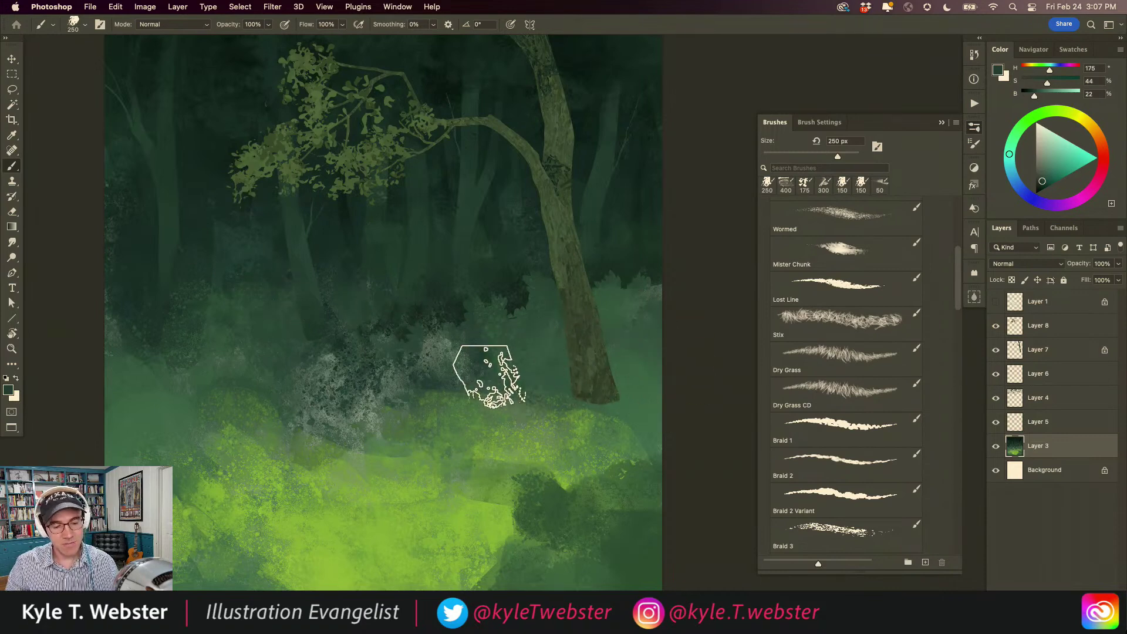
left_click_drag(446, 416, 440, 423)
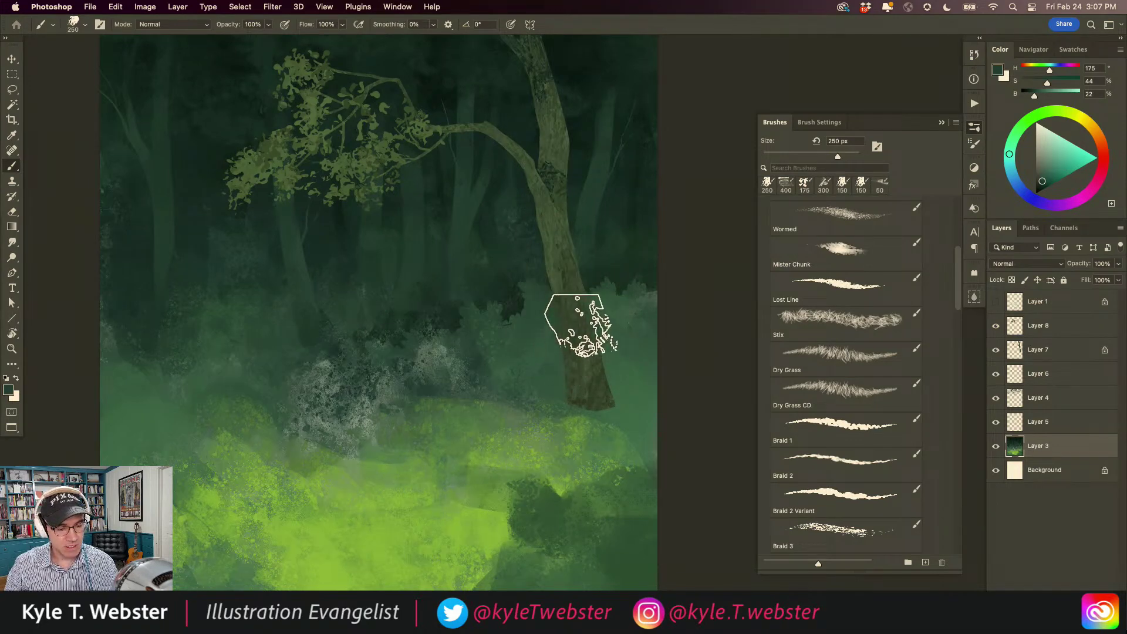
left_click(611, 346, "alt")
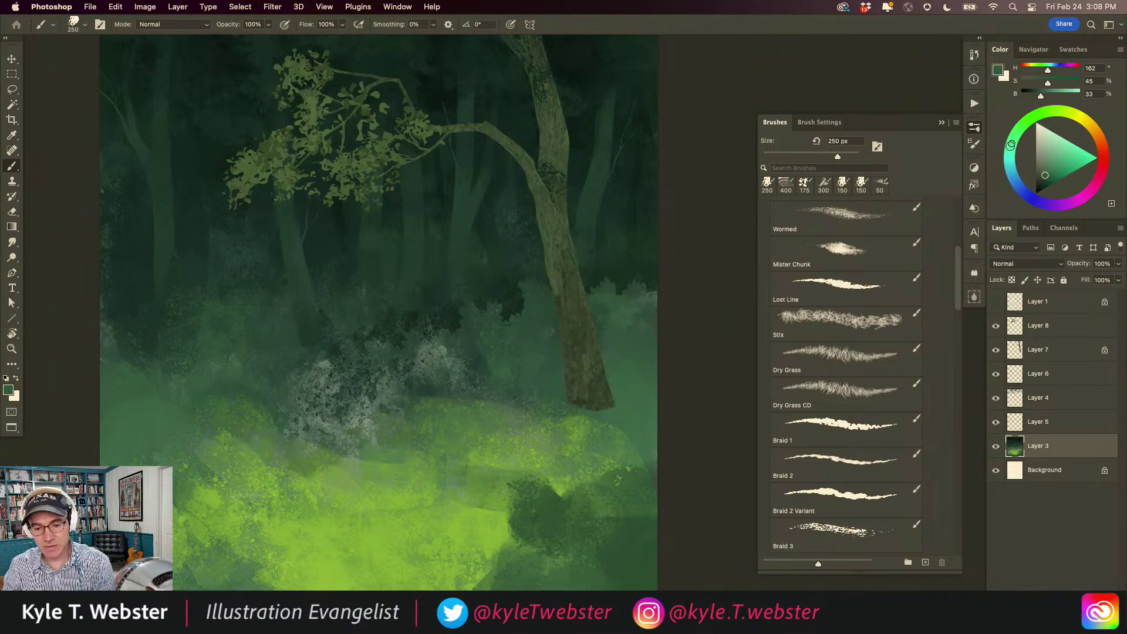
left_click(554, 315, "alt")
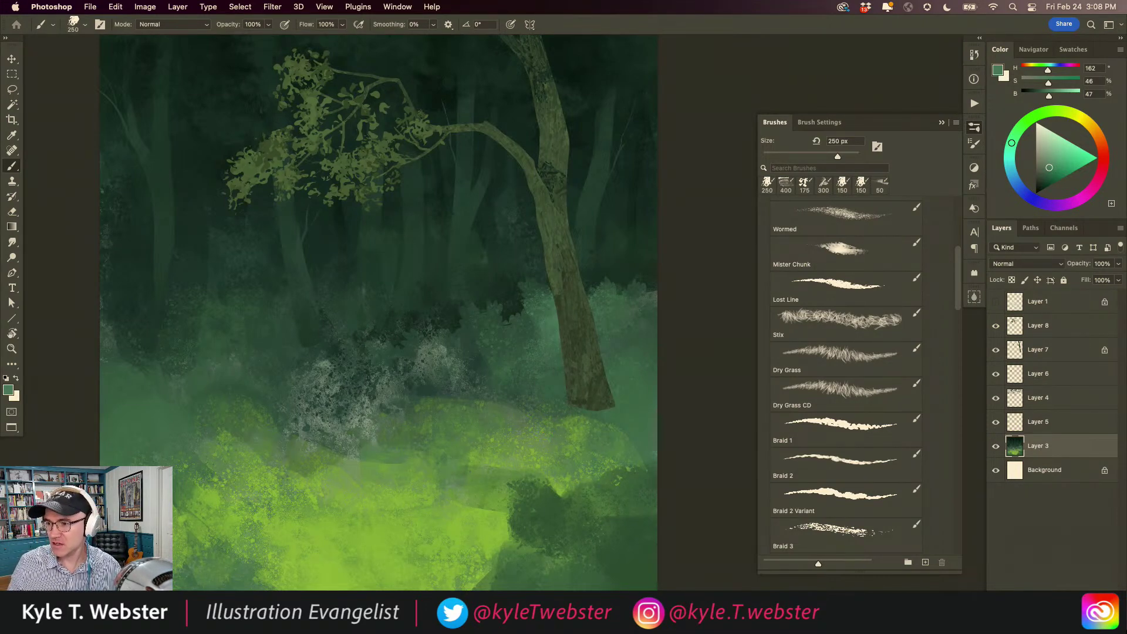
- Force quit the unresponsive Adobe Photoshop 2023 and close the Force Quit Applications window
key("Tab")
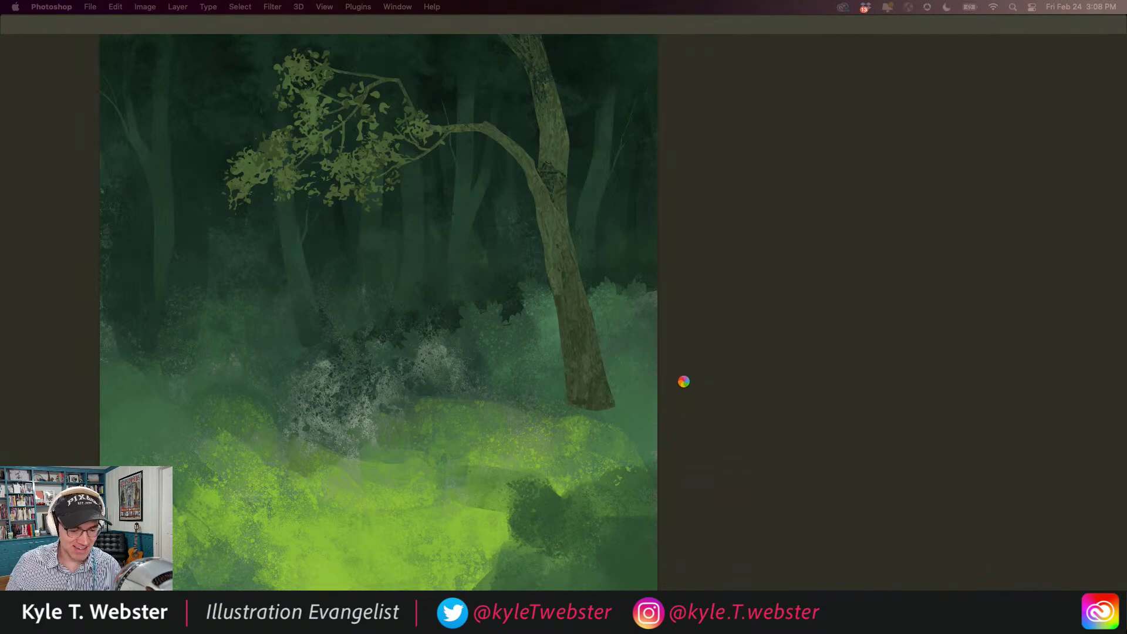
key("Tab")
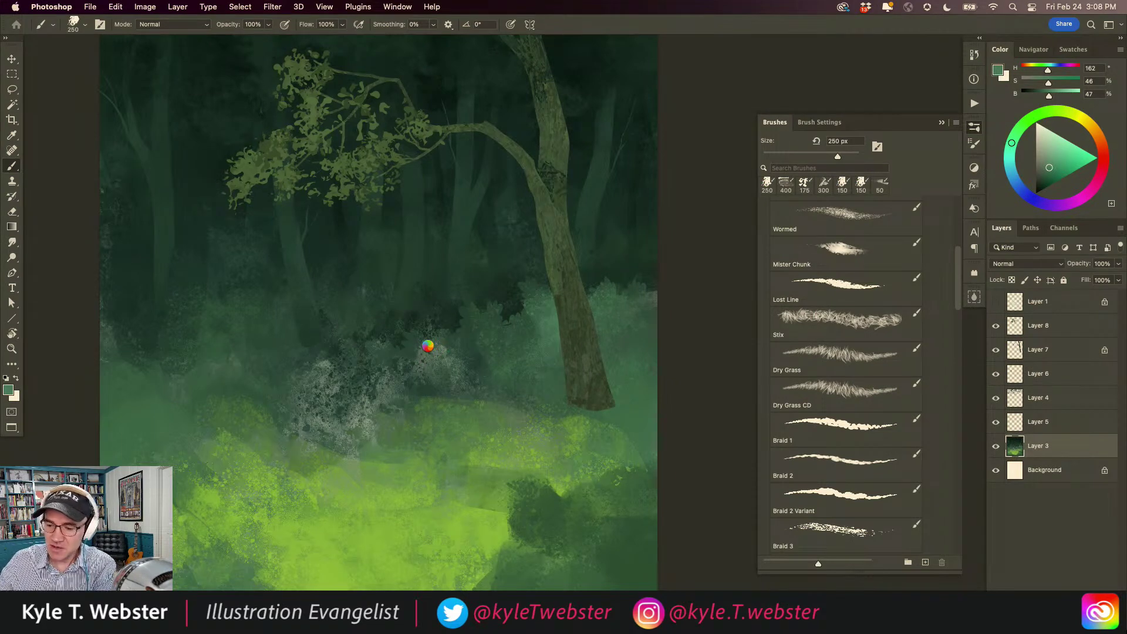
key("super+alt+Escape")
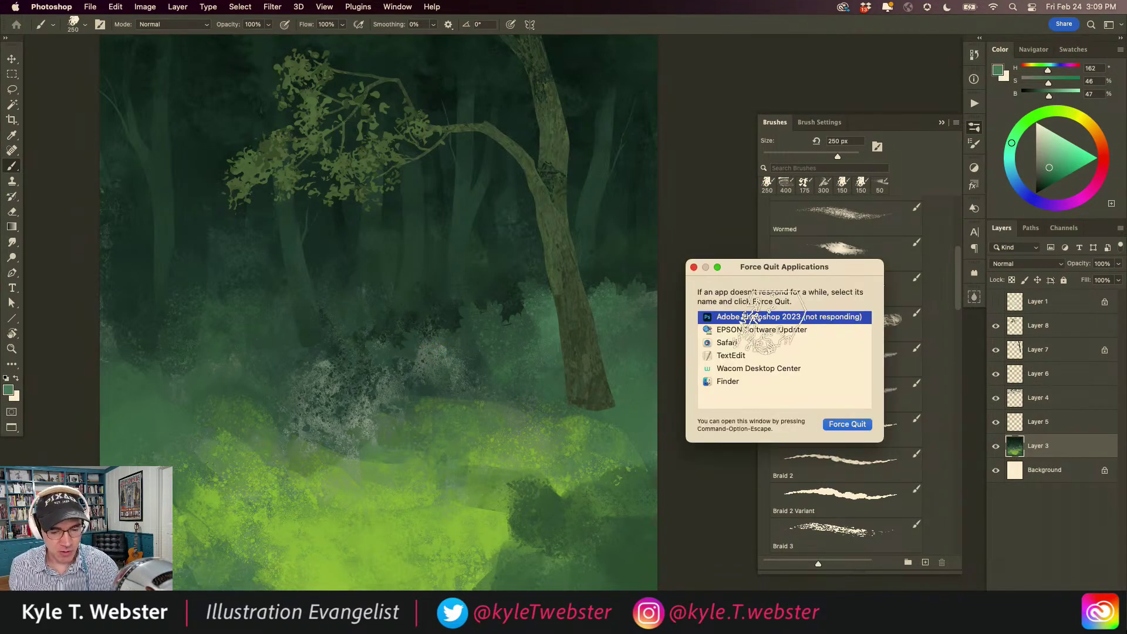
left_click(845, 424)
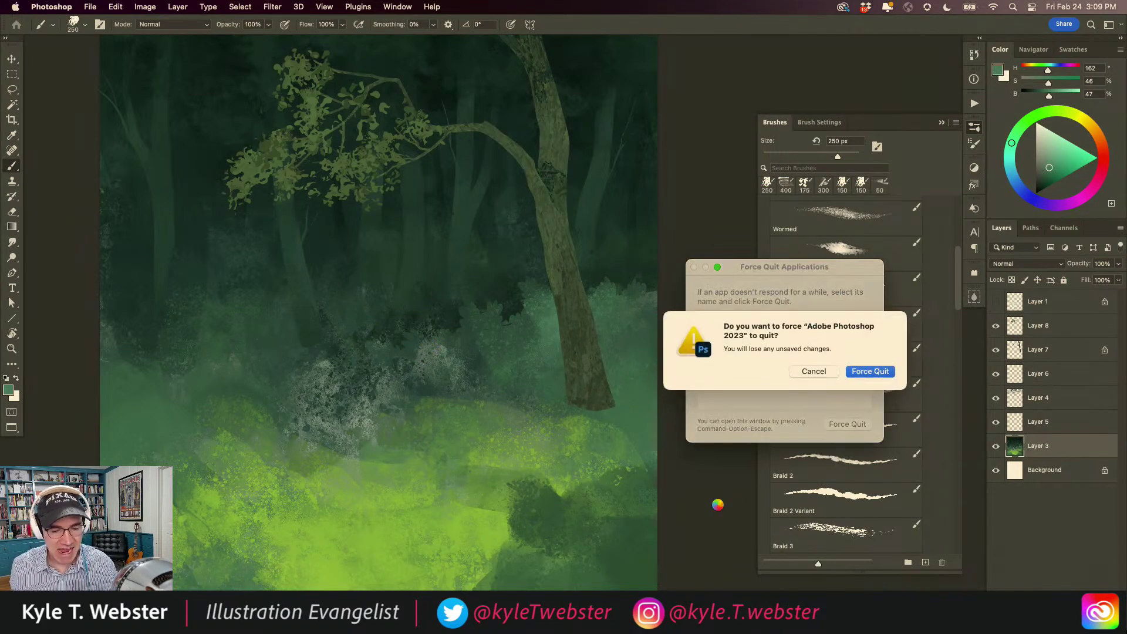
left_click(863, 369)
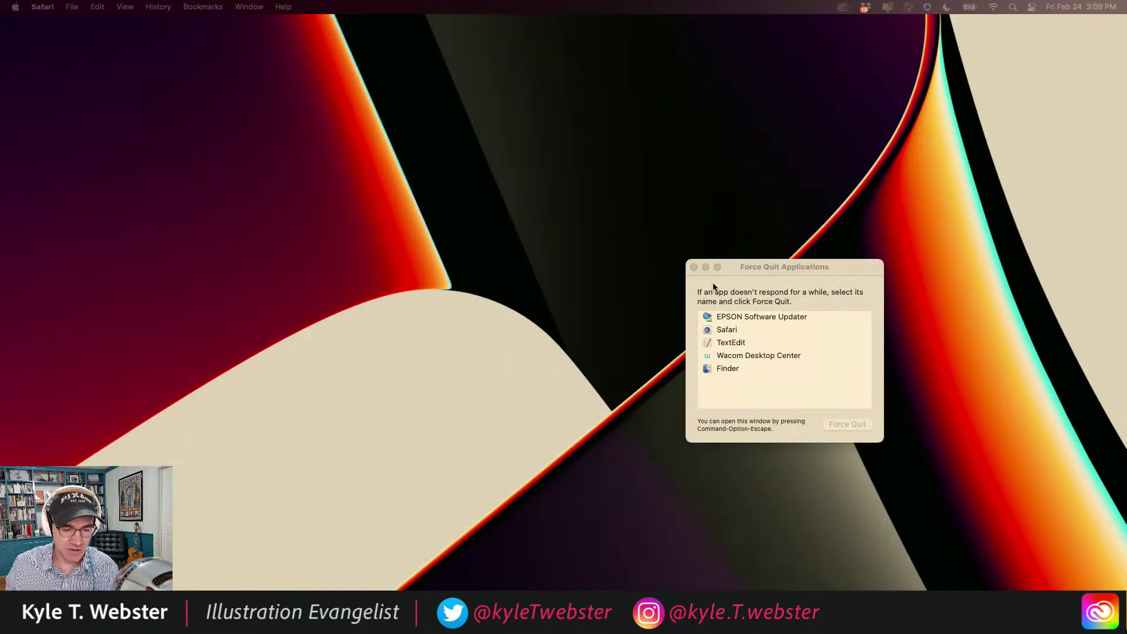
left_click(694, 268)
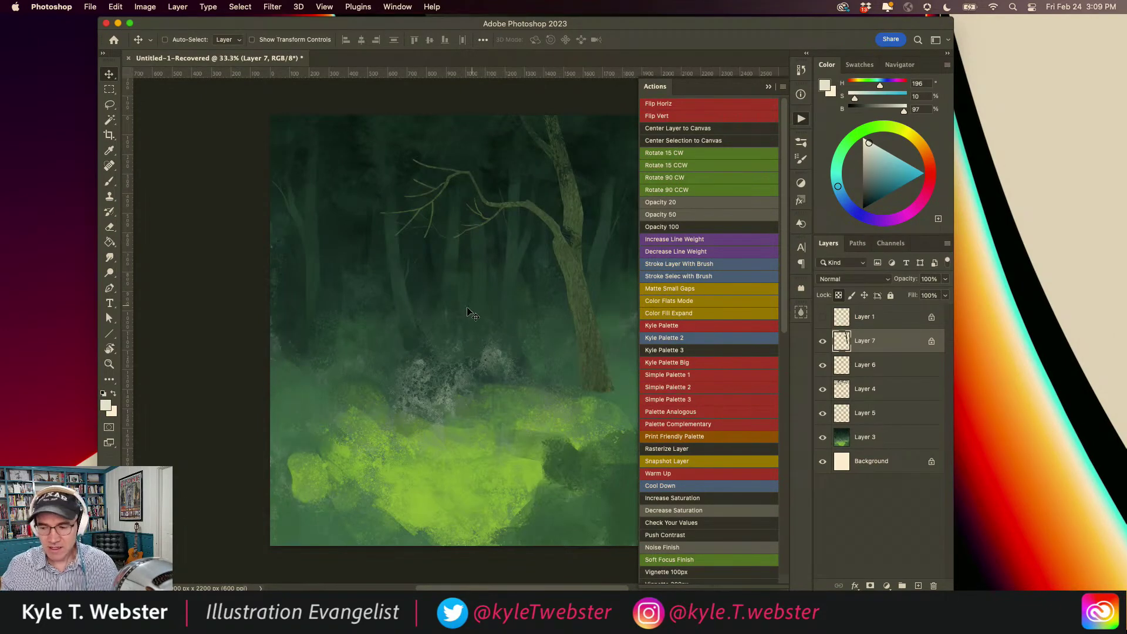
- Show the recovered forest document in full screen mode and save it
key("f")
scroll(587, 417, "up", 1)
left_click_drag(548, 433, 446, 449)
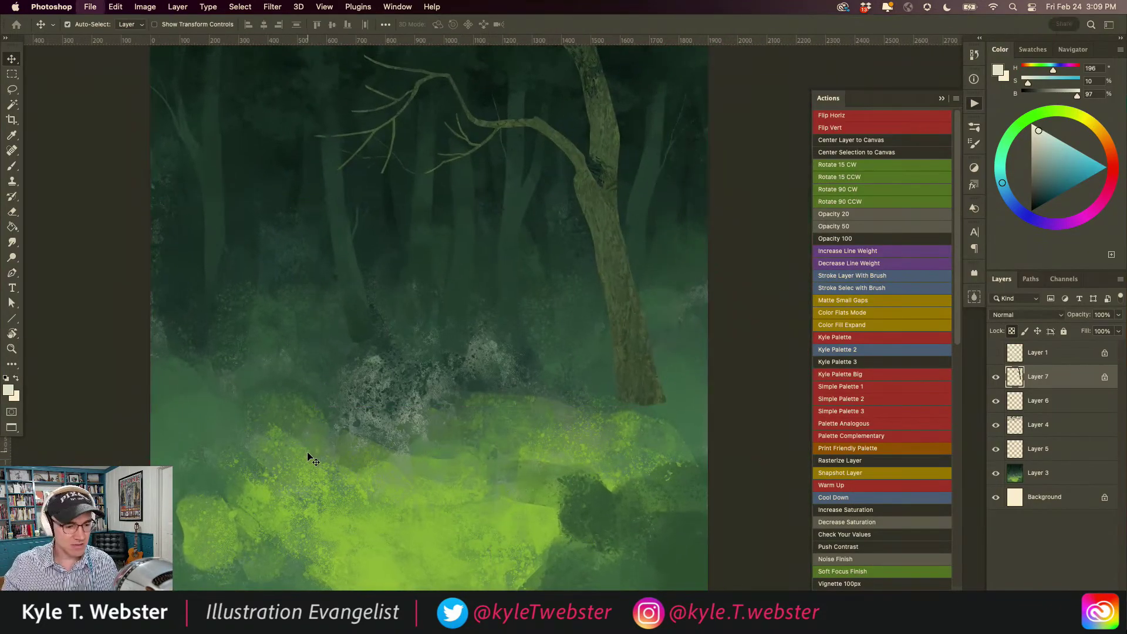
key("super+s")
left_click(687, 495)
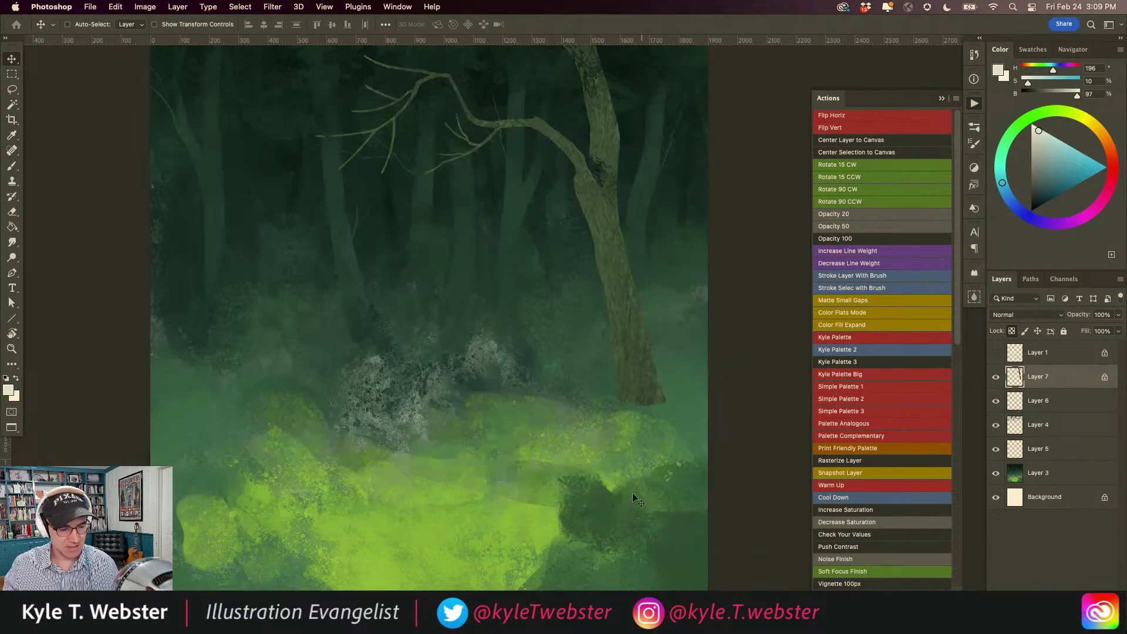
scroll(449, 436, "up", 2)
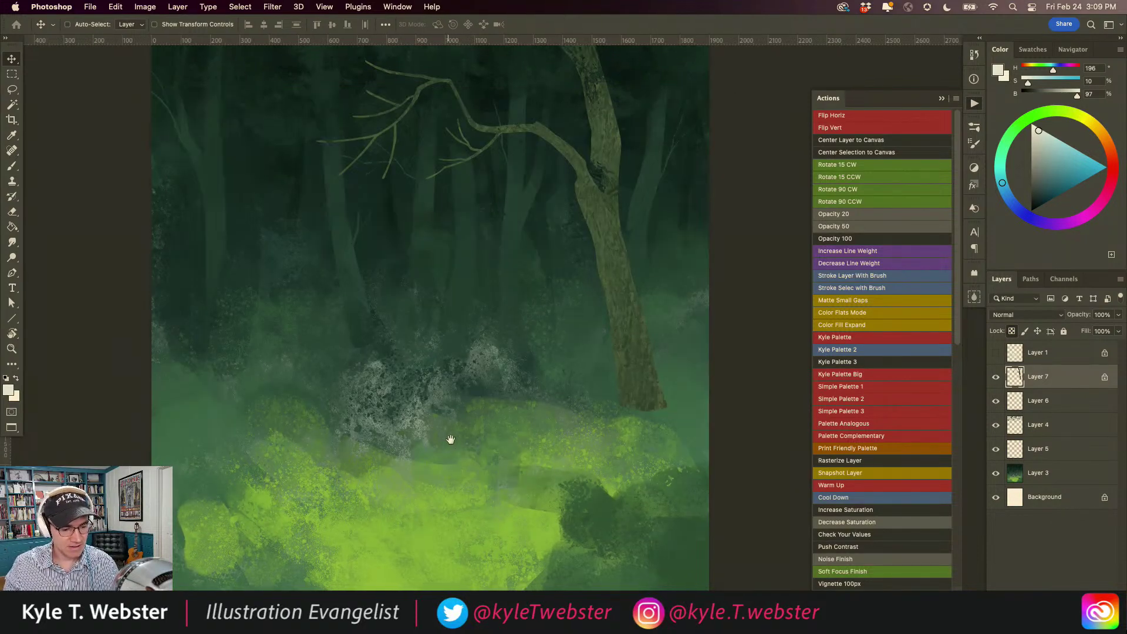
key("b")
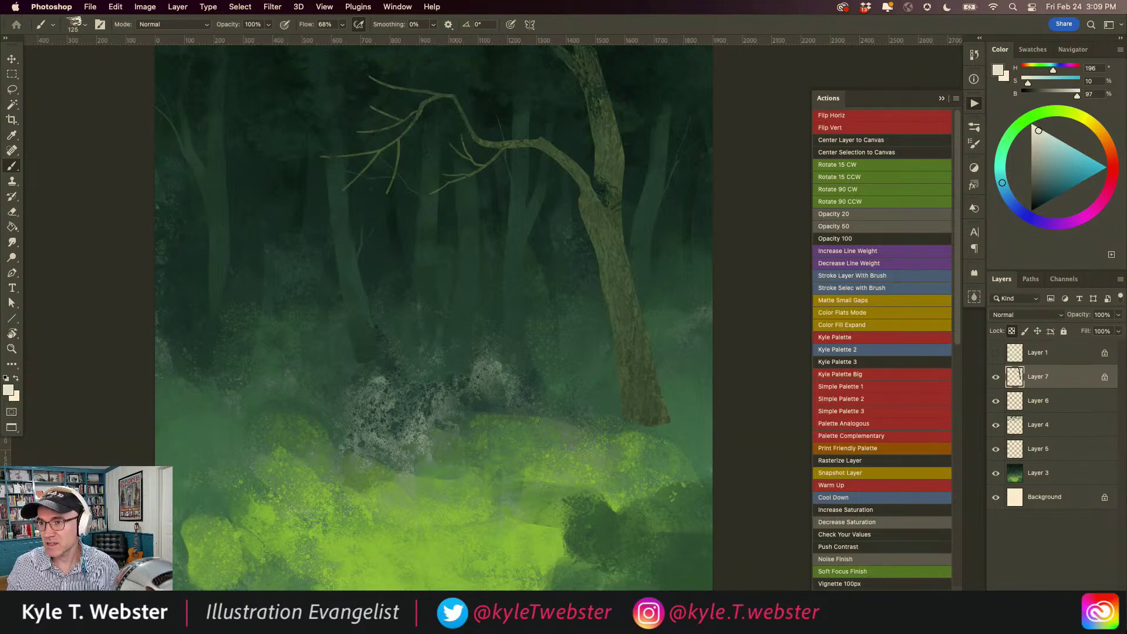
key("Tab")
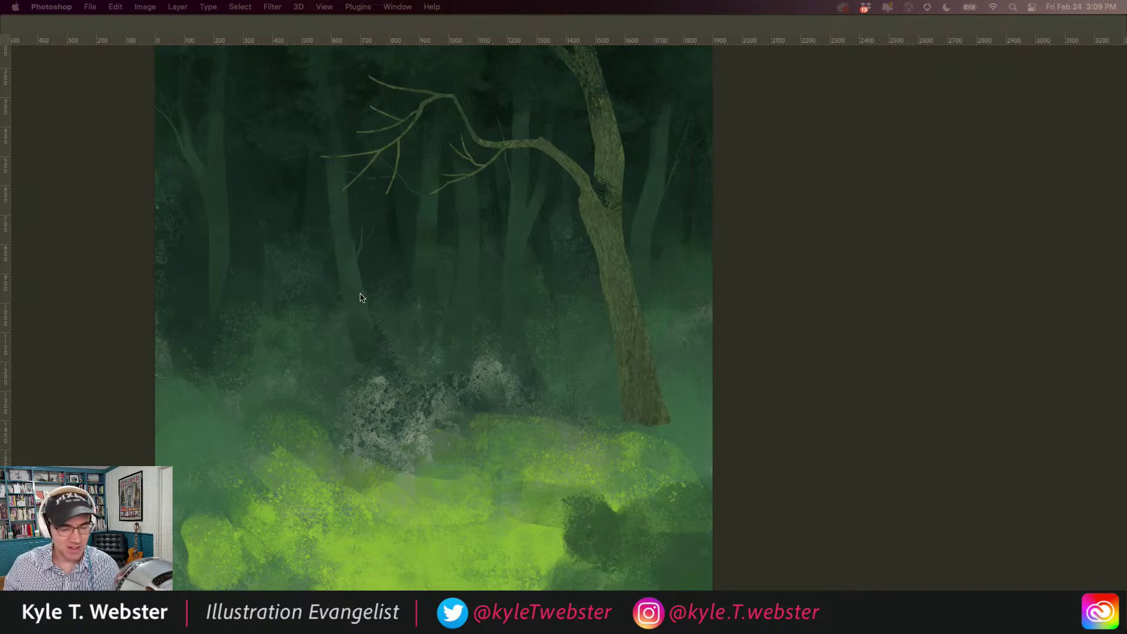
key("Tab")
scroll(114, 164, "left", 3)
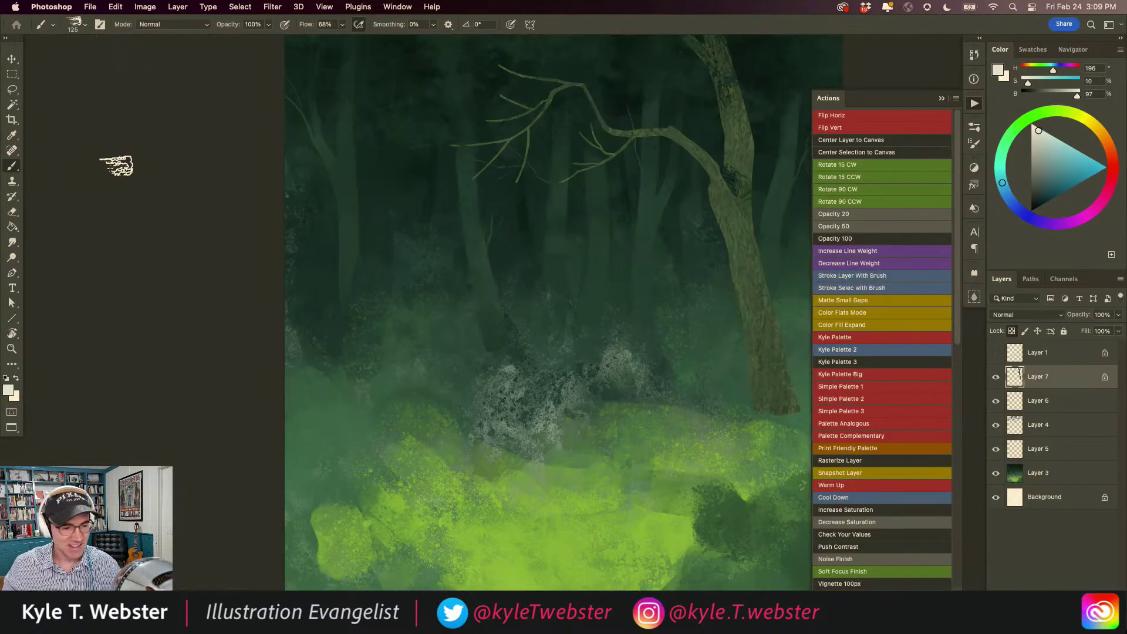
scroll(470, 318, "right", 3)
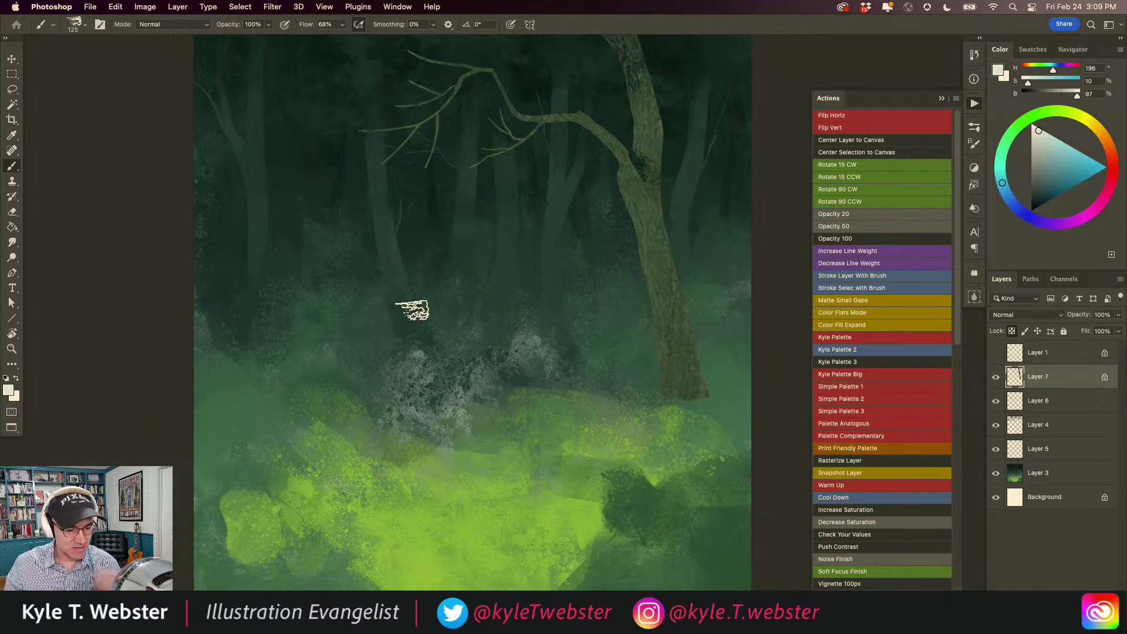
scroll(453, 373, "up", 3)
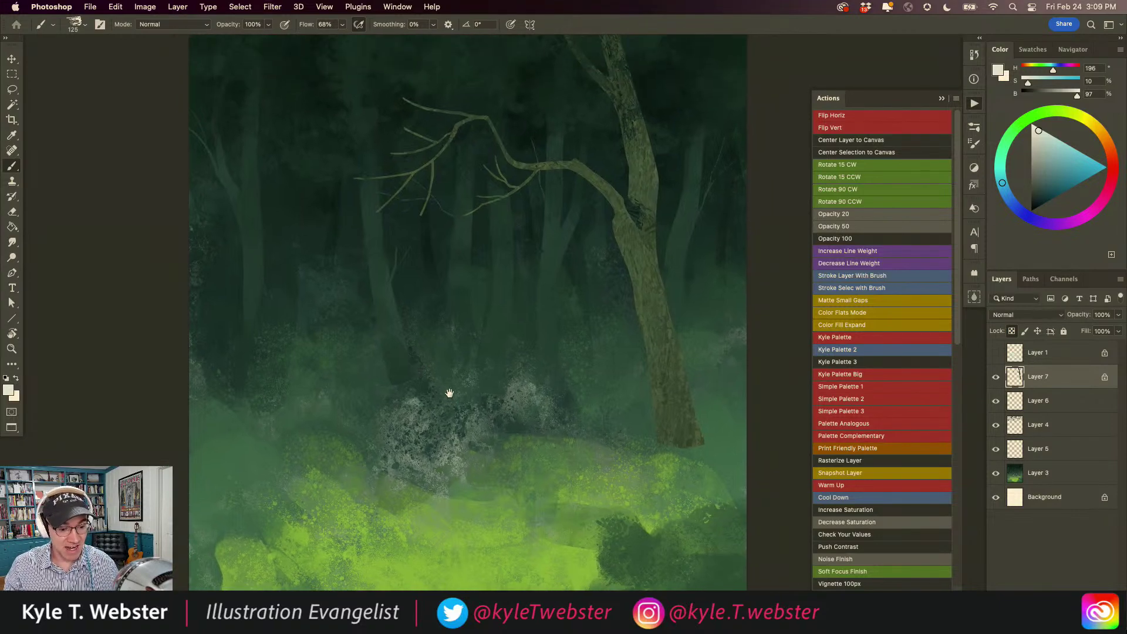
scroll(432, 323, "down", 3)
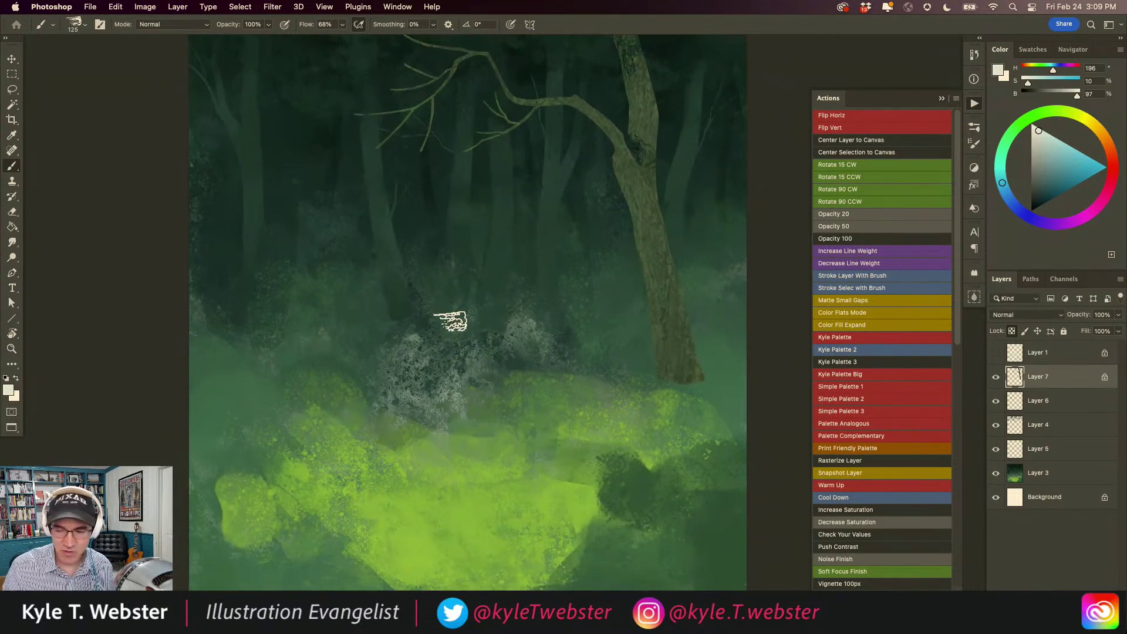
- Choose the KTW Leafy Mix brush from the Kyle's MAX 2022 Brushes set
key("l")
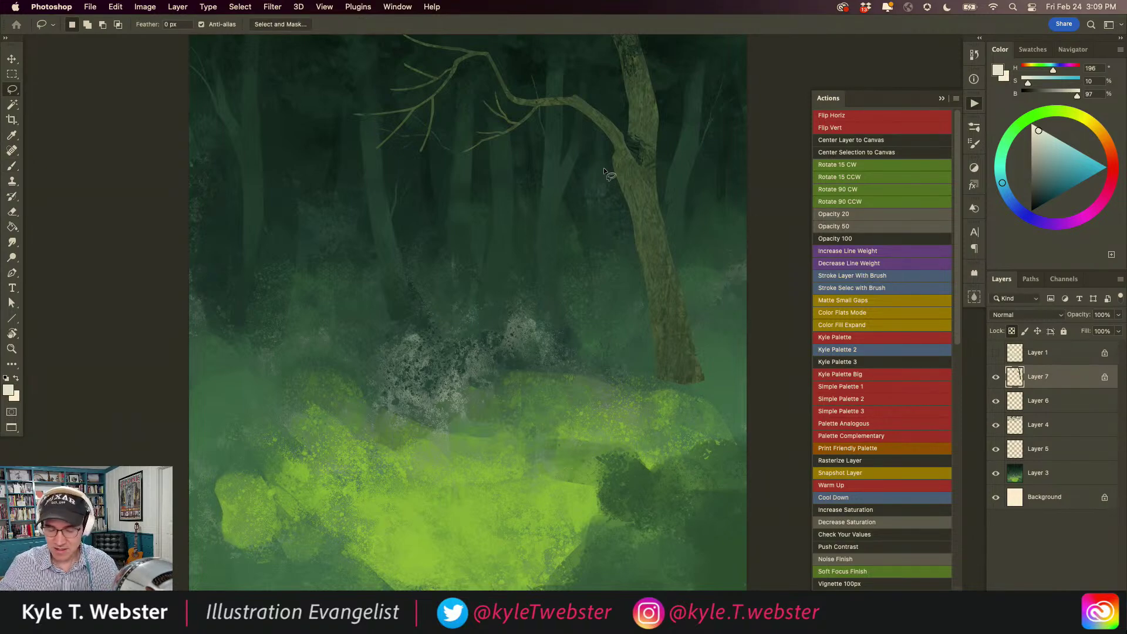
key("b")
left_click(974, 127)
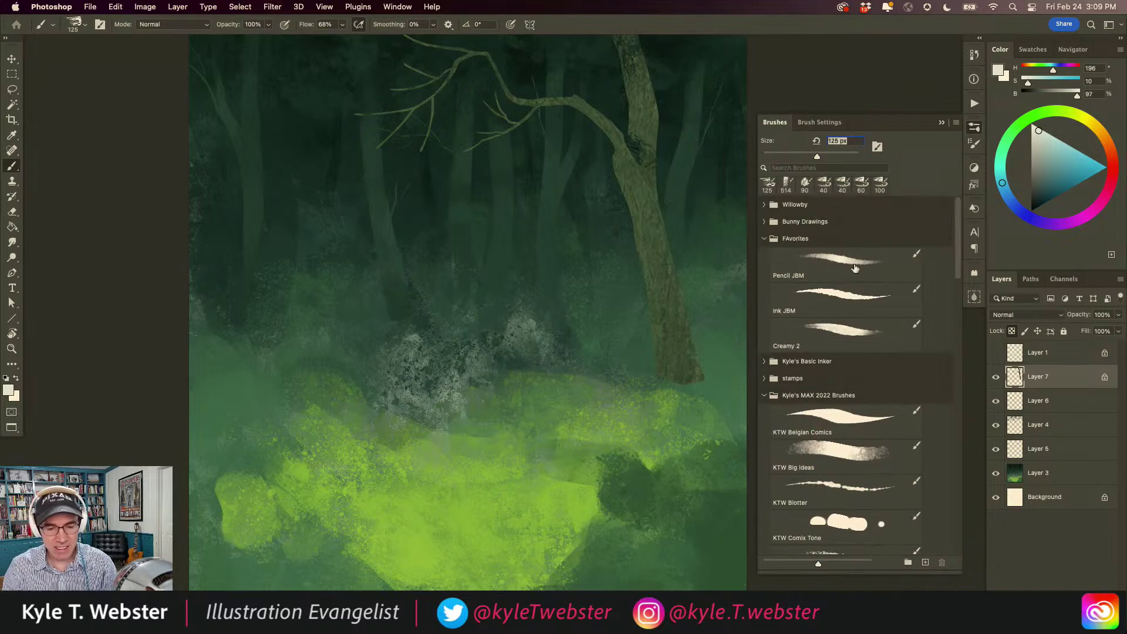
left_click_drag(956, 229, 791, 251)
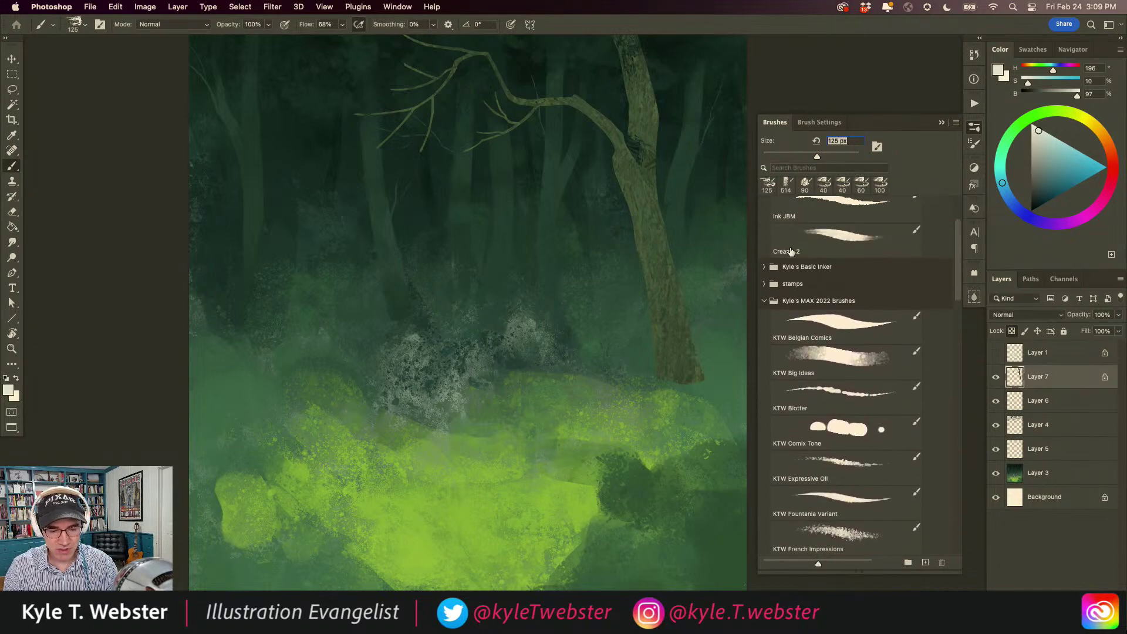
left_click(764, 301)
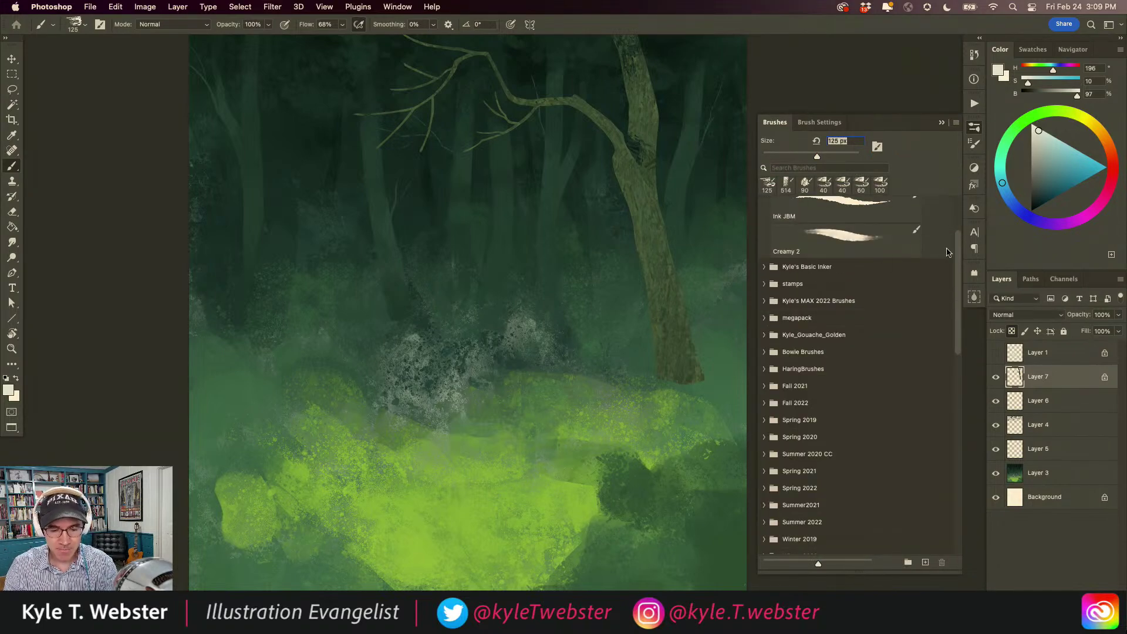
left_click(763, 301)
scroll(779, 315, "down", 5)
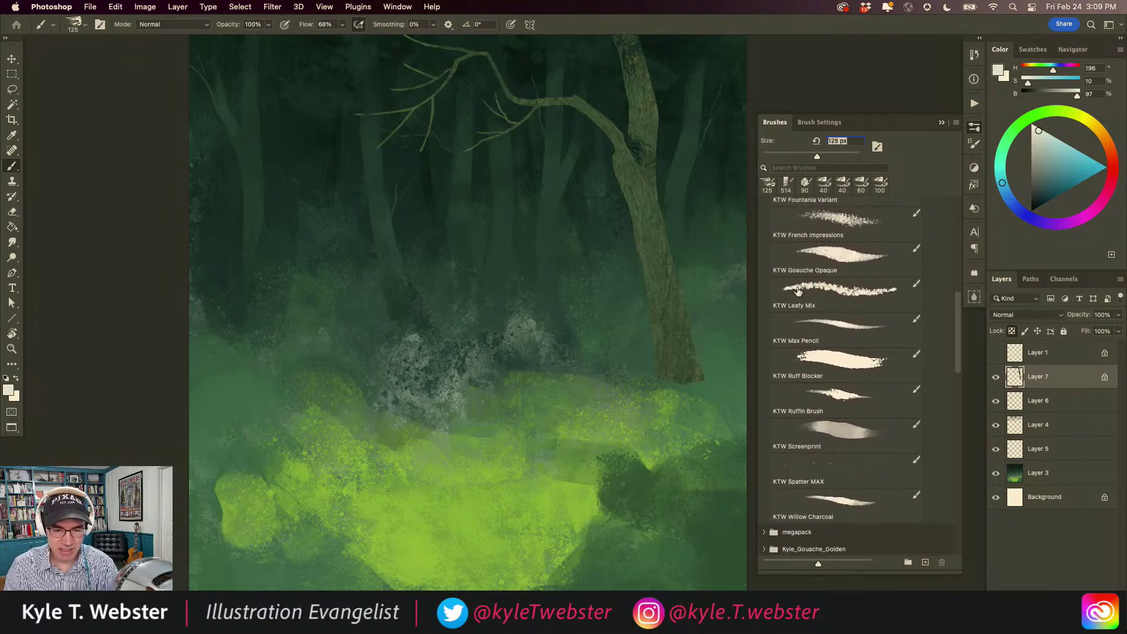
left_click(941, 122)
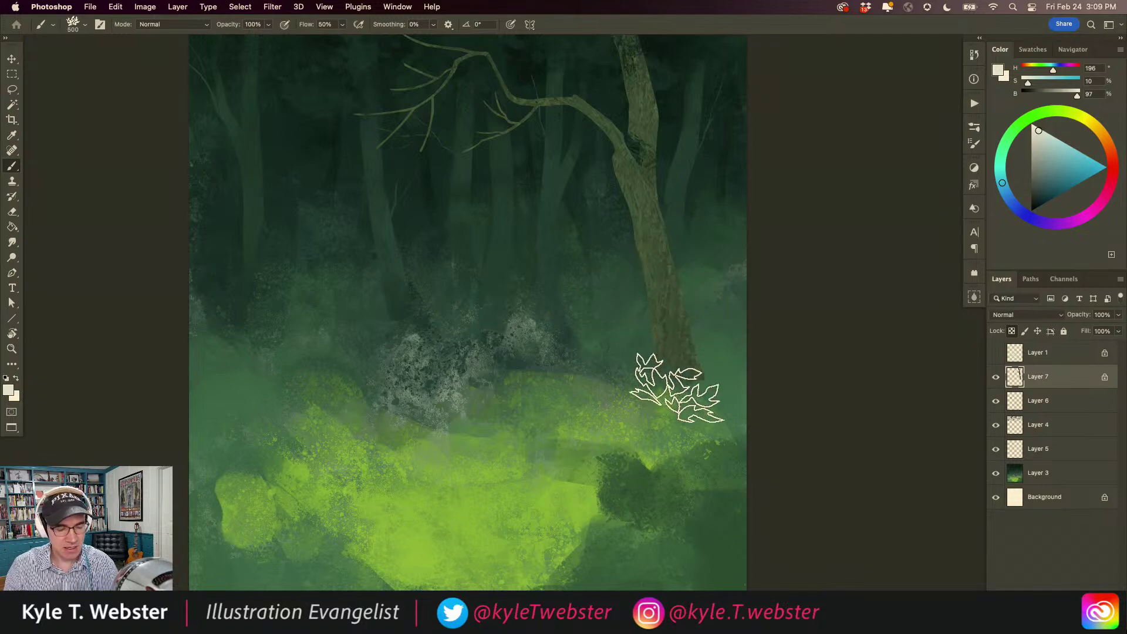
- Sample a muted green (H 169, S 36, B 35) and paint leafy bushes behind the trunk at 500 px on a new layer above Layer 3
left_click(710, 320, "alt")
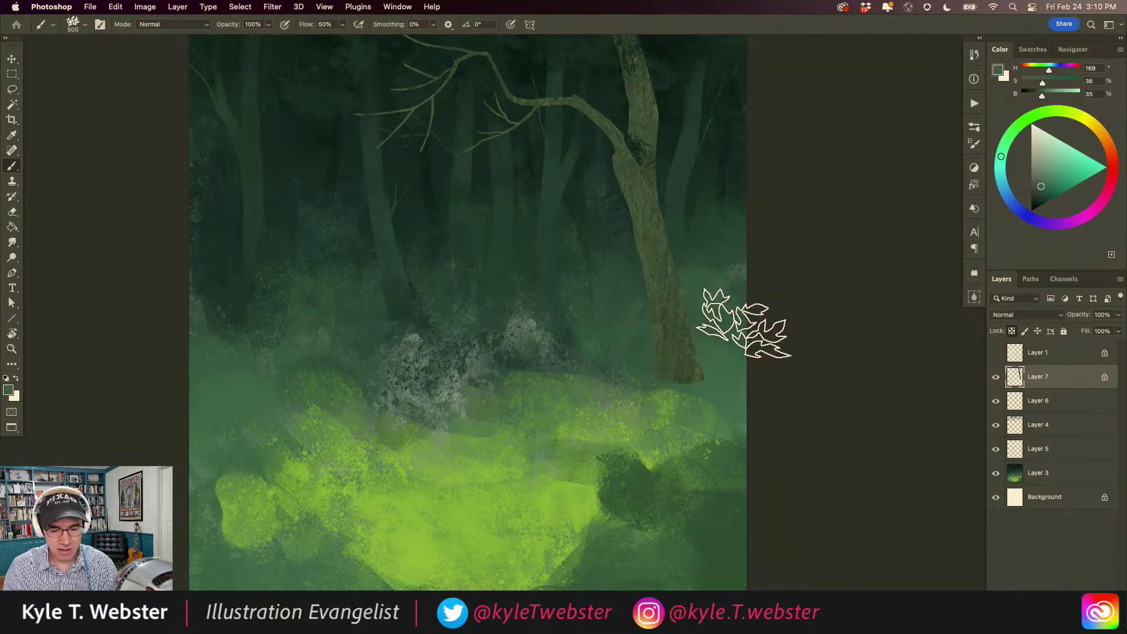
left_click(1007, 473)
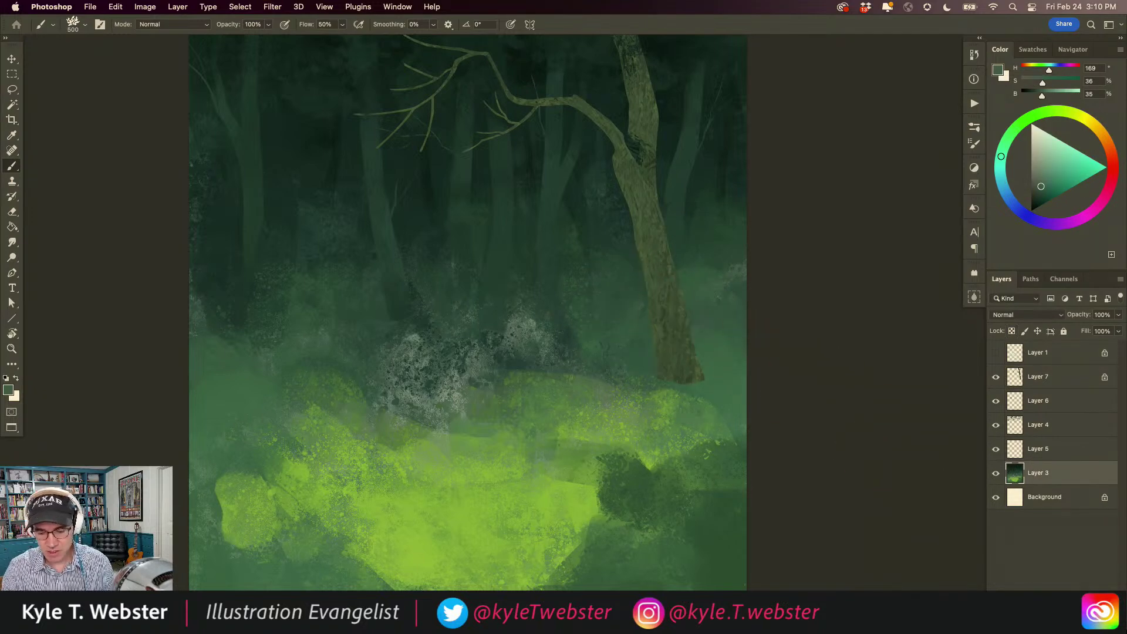
mouse_move(809, 392)
left_mouse_down()
mouse_move(731, 309)
mouse_move(661, 334)
mouse_move(696, 353)
mouse_move(679, 275)
mouse_move(618, 340)
mouse_move(631, 339)
mouse_move(615, 325)
mouse_move(602, 351)
mouse_move(579, 313)
mouse_move(607, 356)
mouse_move(588, 368)
mouse_move(482, 351)
mouse_move(538, 389)
mouse_move(520, 345)
mouse_move(439, 378)
mouse_move(528, 277)
mouse_move(374, 311)
mouse_move(515, 313)
mouse_move(523, 269)
mouse_move(506, 324)
mouse_move(591, 298)
mouse_move(620, 351)
left_mouse_up()
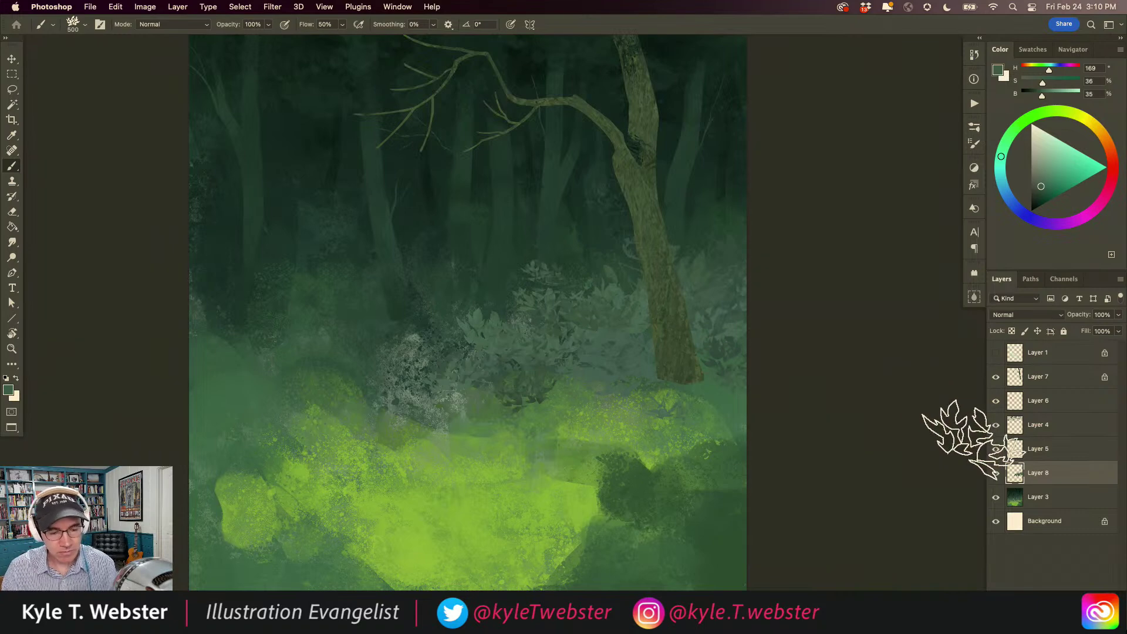
- Sample a dark green (H 170, S 50, B 18) and paint darker leaves across the lower part of the bushes on both sides of the trunk
left_click(700, 177, "alt")
left_click(715, 302)
mouse_move(730, 358)
left_mouse_down()
mouse_move(662, 321)
mouse_move(658, 364)
mouse_move(611, 297)
left_mouse_up()
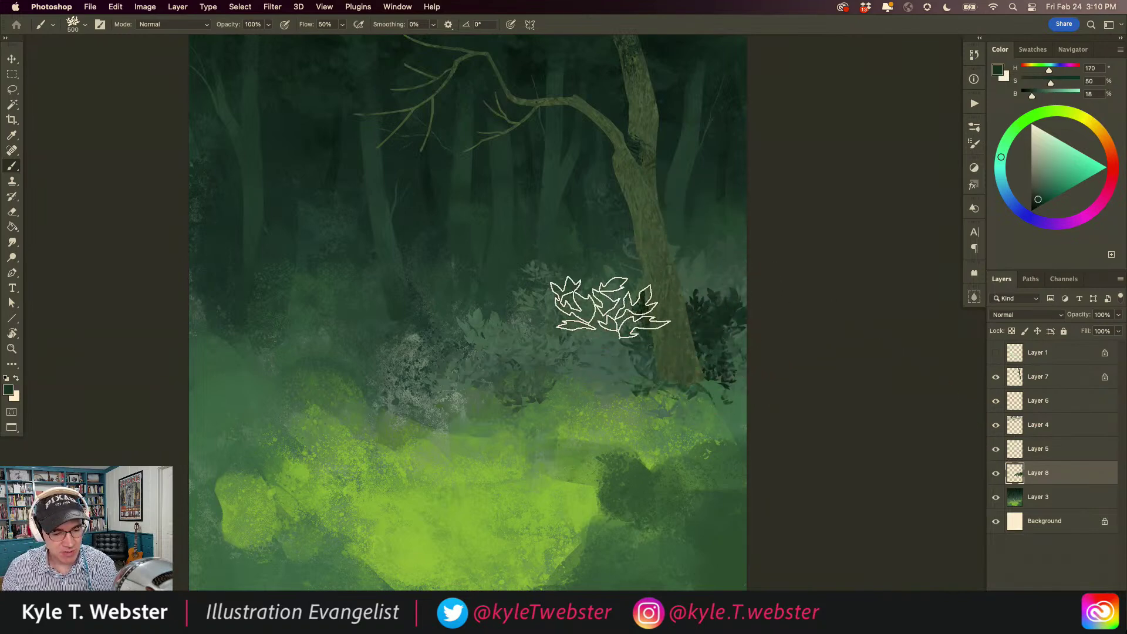
mouse_move(546, 344)
left_mouse_down()
mouse_move(567, 336)
mouse_move(482, 370)
mouse_move(473, 356)
mouse_move(541, 361)
mouse_move(494, 343)
mouse_move(490, 372)
mouse_move(607, 369)
left_mouse_up()
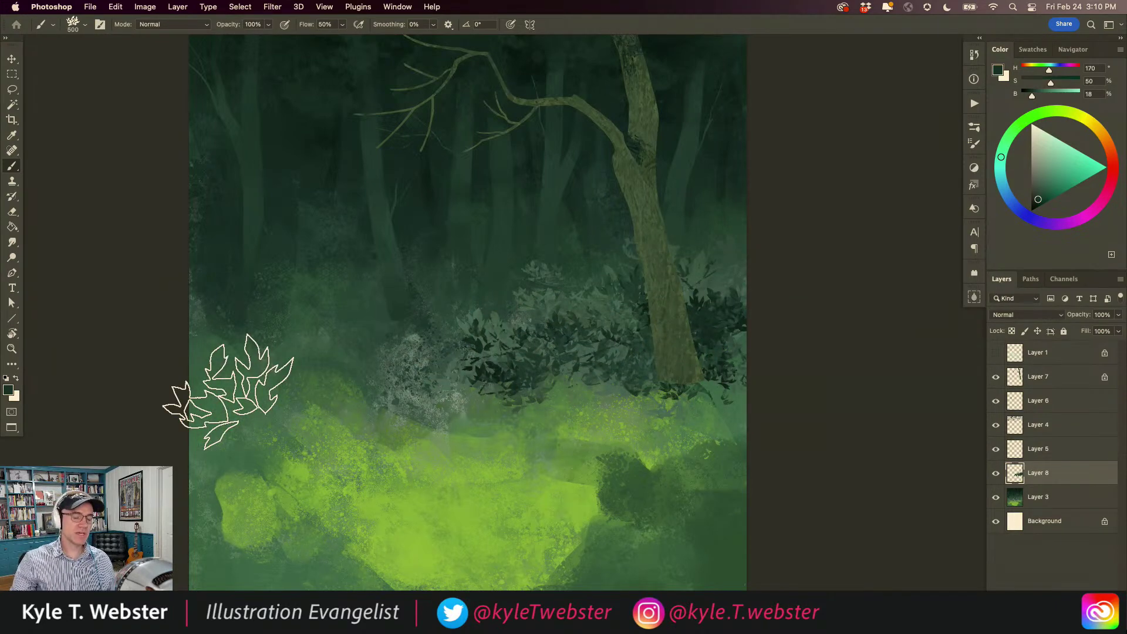
- Select Layer 3, sample a dark background green (H 163, S 49, B 23) and reduce the leaf brush to 250 px
left_click_drag(511, 437, 430, 429)
left_click(482, 428)
left_click(492, 421)
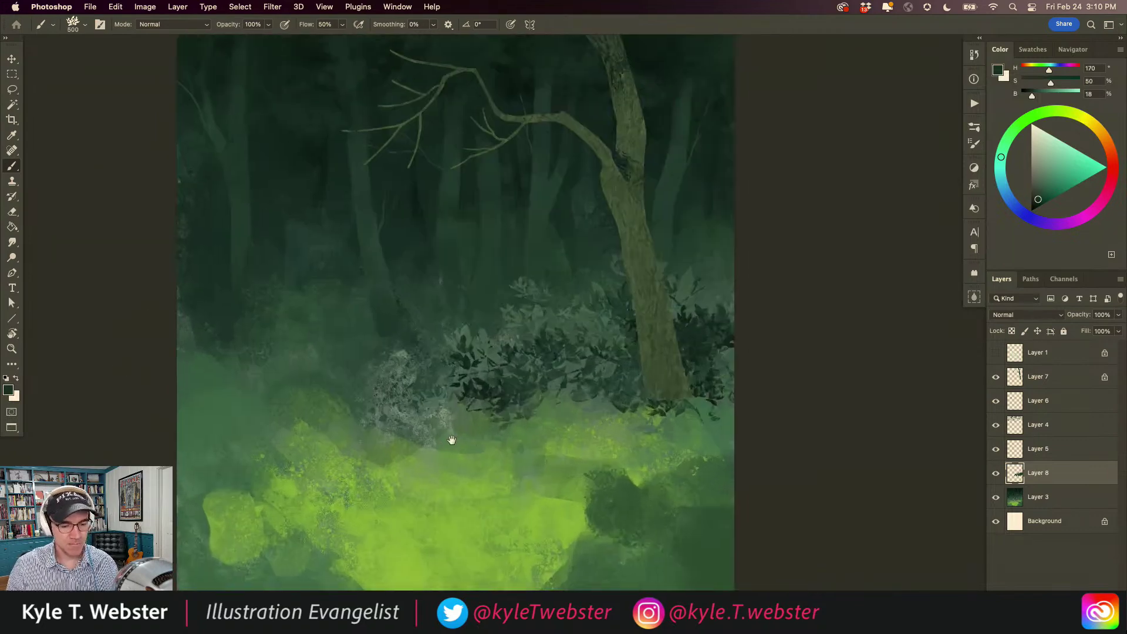
left_click(1015, 501)
left_click(681, 226, "alt")
key("bracketleft")
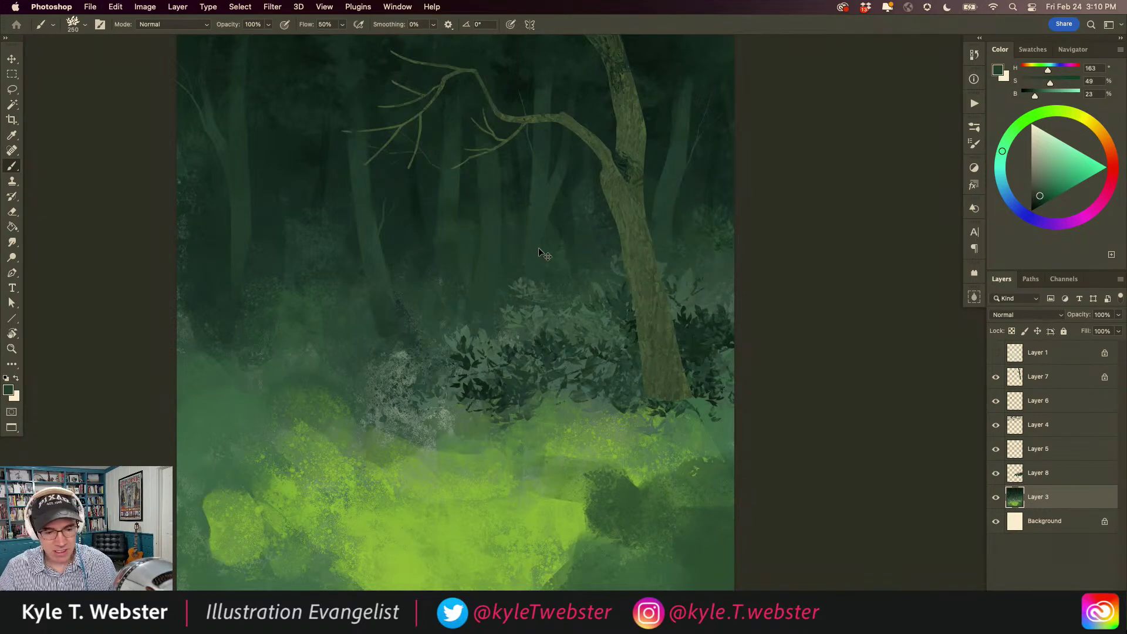
left_click(974, 126)
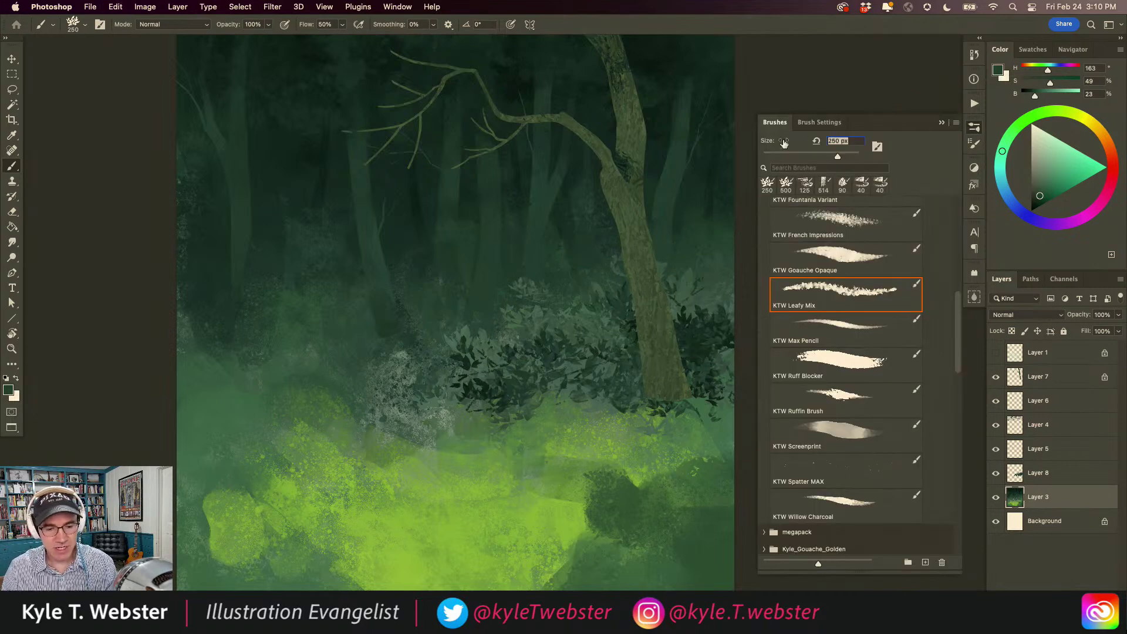
left_click(807, 123)
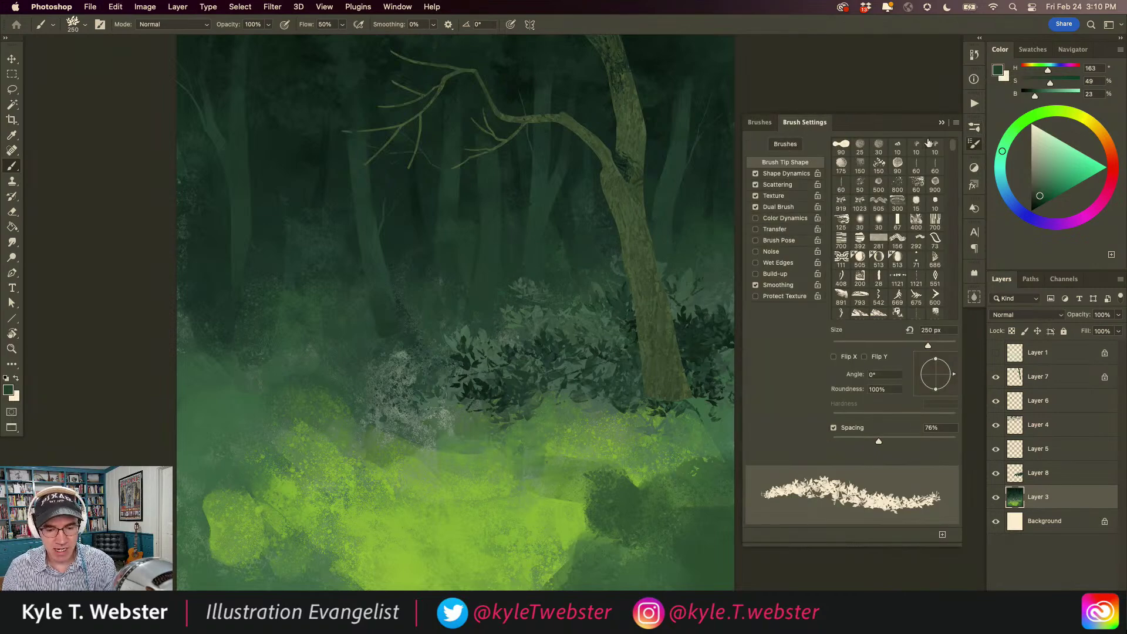
left_click(942, 122)
- Sample nearby background greens and add subtle leaf texture to the misty undergrowth between the distant trunks on Layer 3
scroll(613, 293, "up", 5)
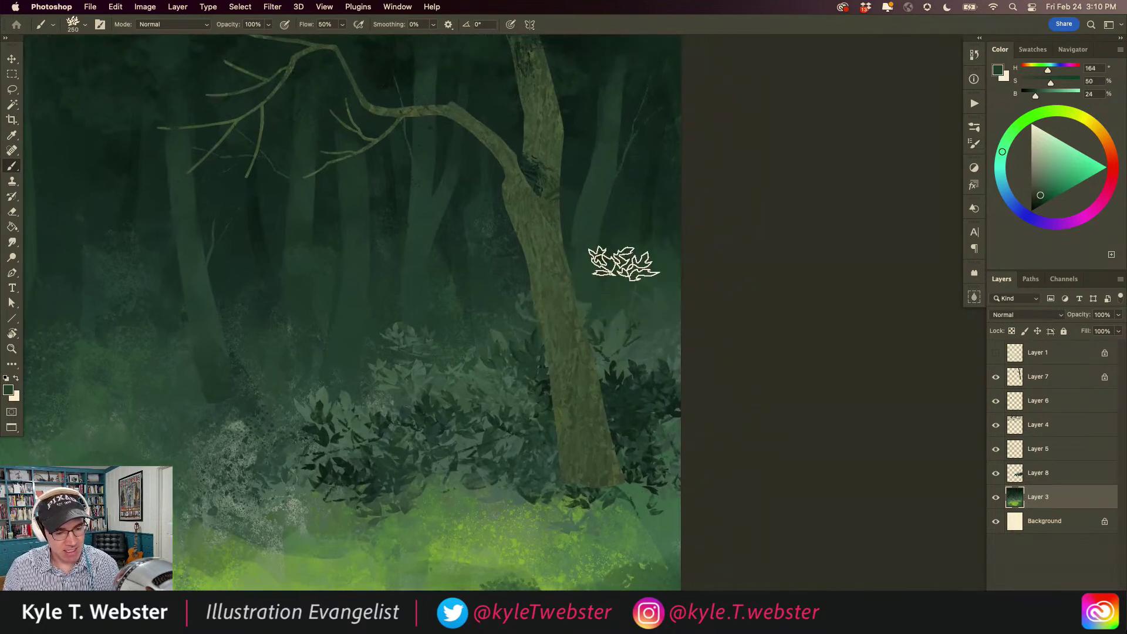
scroll(516, 360, "left", 5)
left_click(534, 322, "alt")
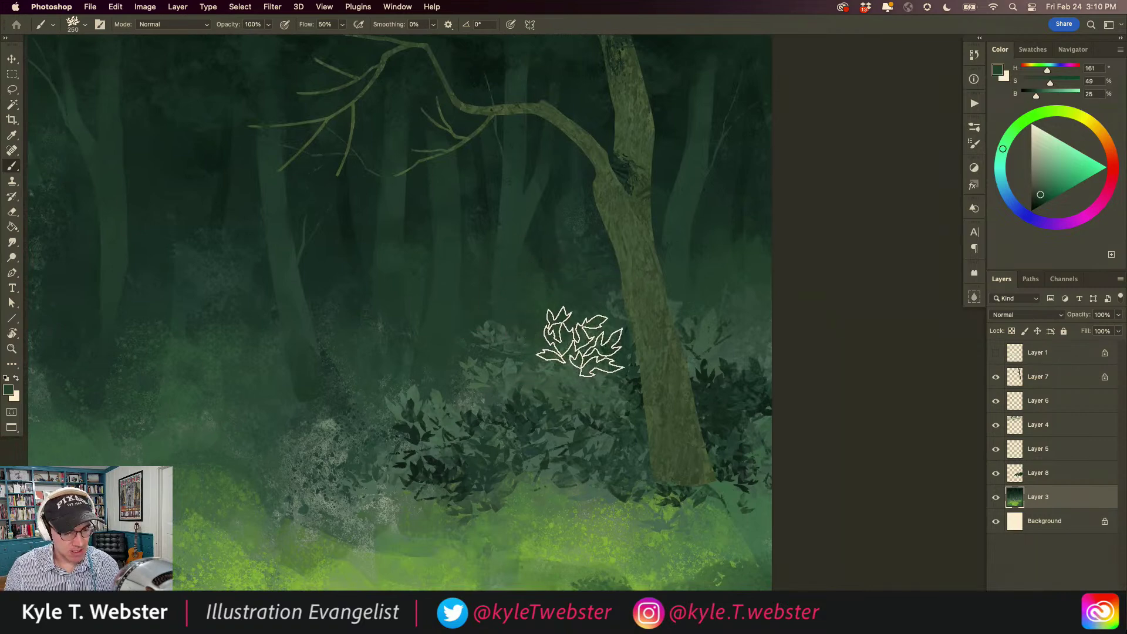
left_click_drag(440, 389, 528, 397)
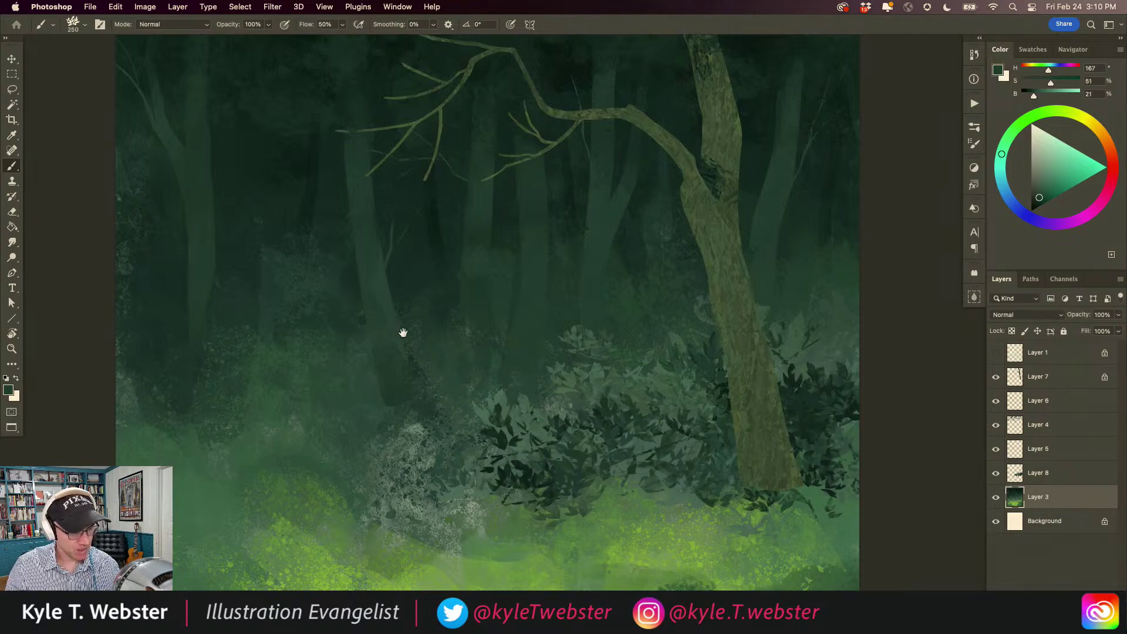
left_click_drag(402, 329, 495, 346)
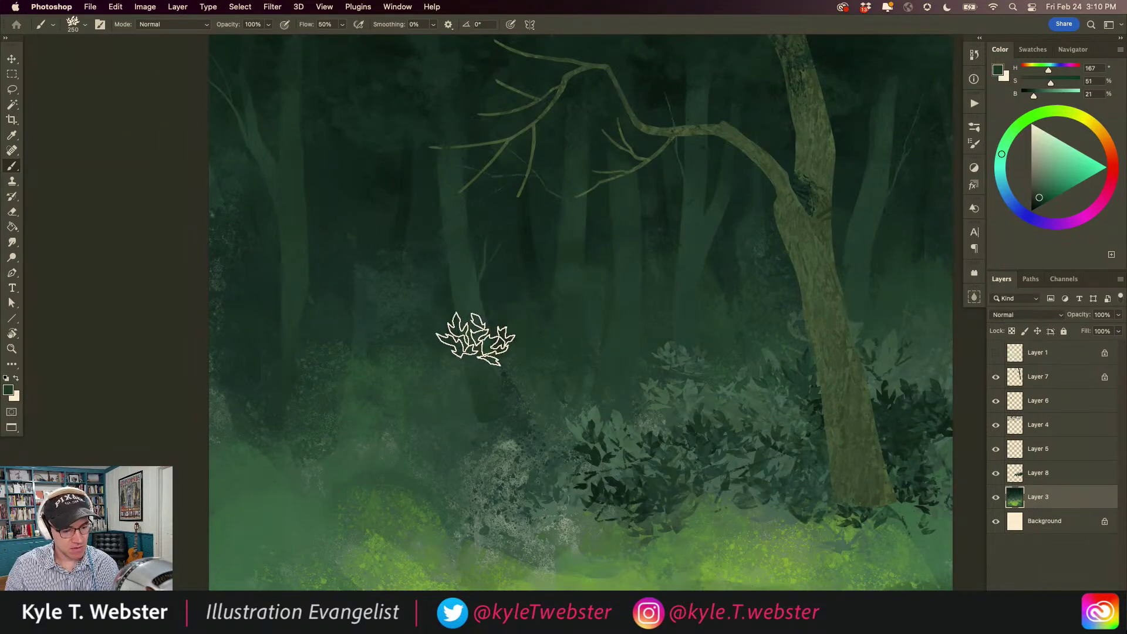
left_click_drag(332, 344, 441, 319)
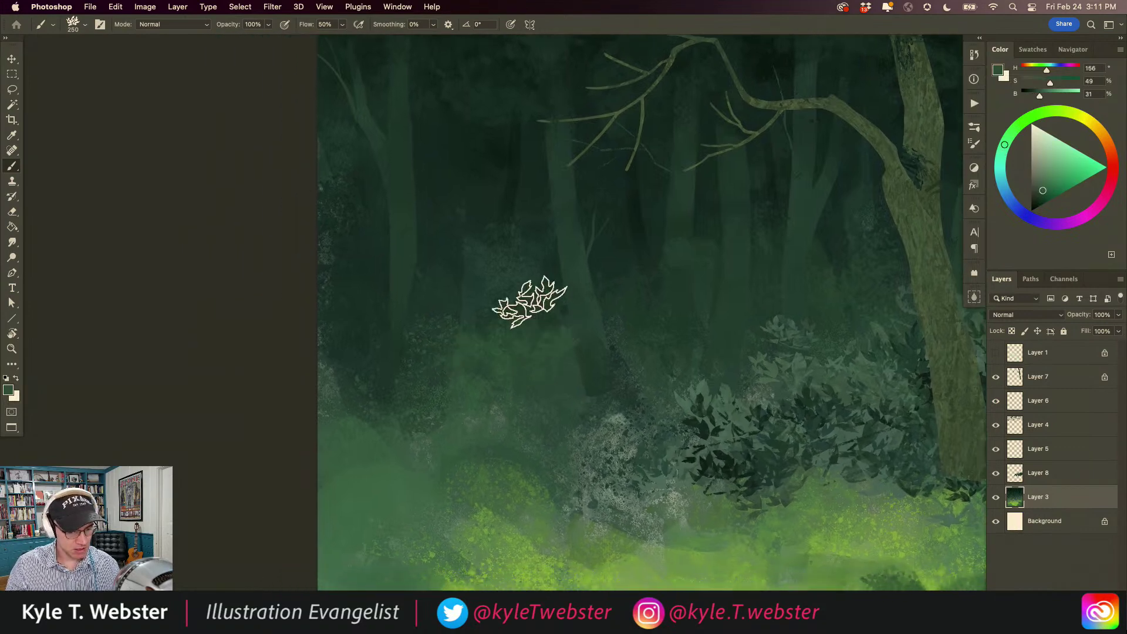
- Sample dark greens (H 180, S 49, B 16 and H 167, S 48, B 22) and paint leaves around the distant trunk left of centre
left_click(554, 277, "alt")
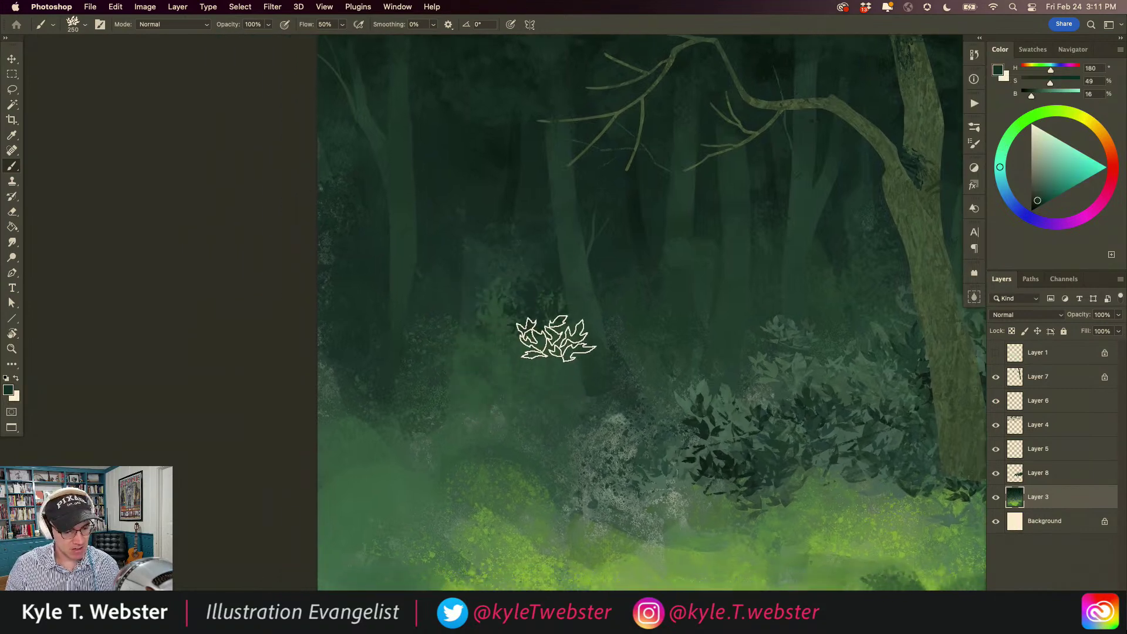
left_click_drag(492, 346, 521, 352)
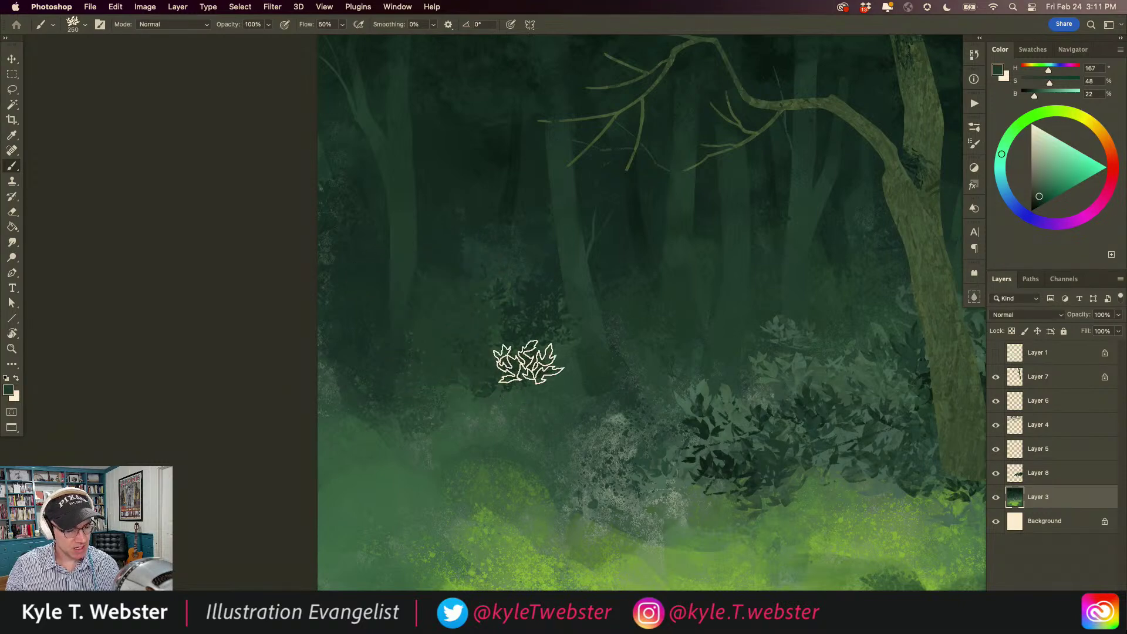
left_click(496, 258, "alt")
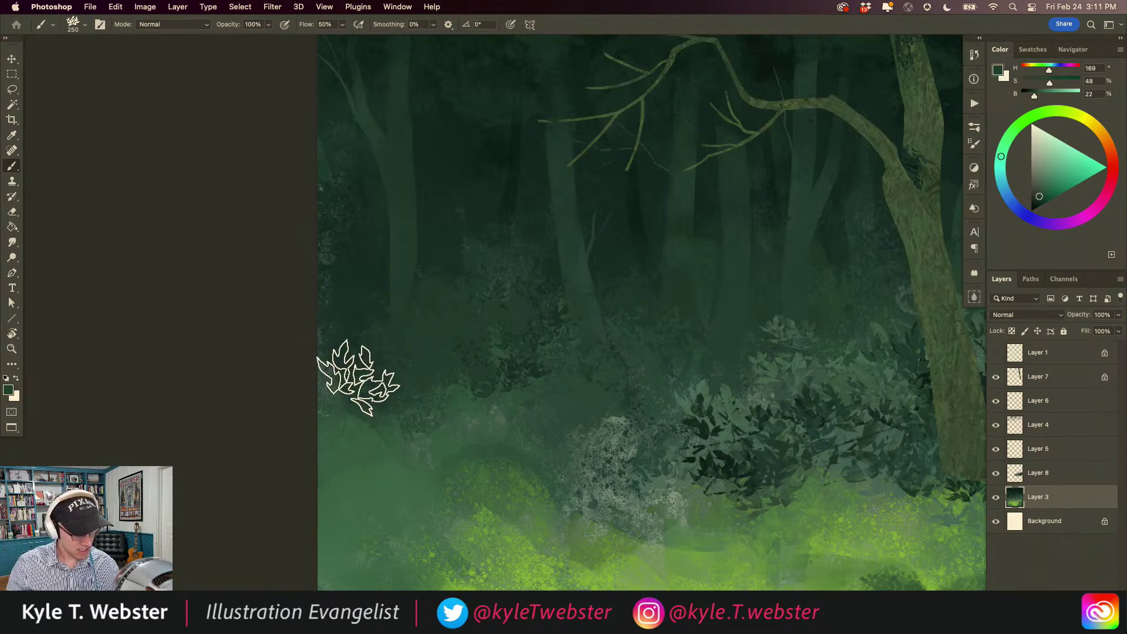
- Sample a very dark green (H 177, S 49, B 17) and a lighter one, and paint leafy undergrowth along the forest's left edge
left_click(377, 282, "alt")
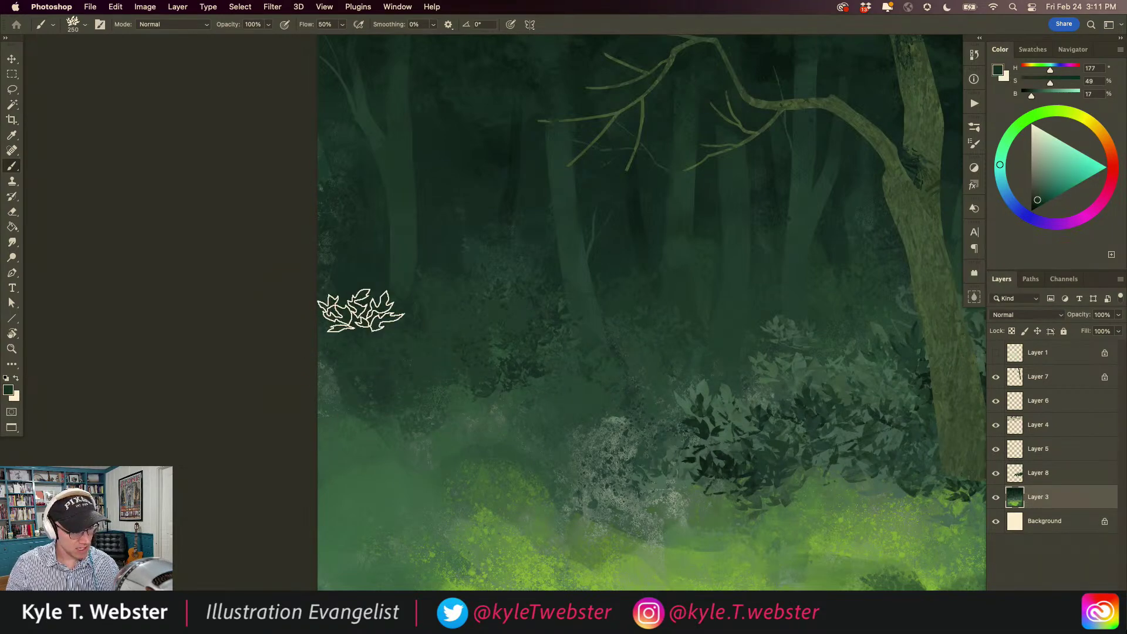
left_click(329, 420, "alt")
mouse_move(325, 347)
left_mouse_down()
mouse_move(333, 380)
mouse_move(406, 376)
mouse_move(408, 449)
mouse_move(452, 403)
mouse_move(394, 358)
mouse_move(333, 382)
mouse_move(359, 452)
mouse_move(491, 419)
mouse_move(448, 354)
mouse_move(464, 387)
mouse_move(468, 479)
mouse_move(337, 401)
mouse_move(380, 421)
mouse_move(351, 418)
left_mouse_up()
scroll(382, 460, "down", 2)
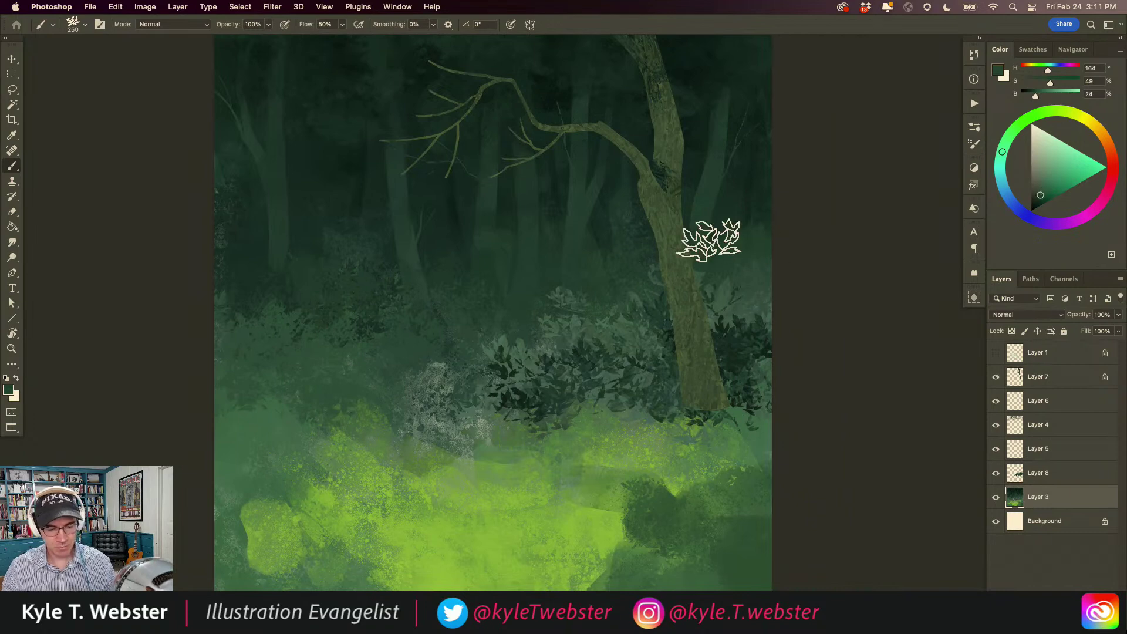
- Hide Layer 8, add a new layer above it, sample green (H 153, S 49, B 36) and enlarge the leaf brush to 300 px
left_click_drag(1016, 475, 1026, 503)
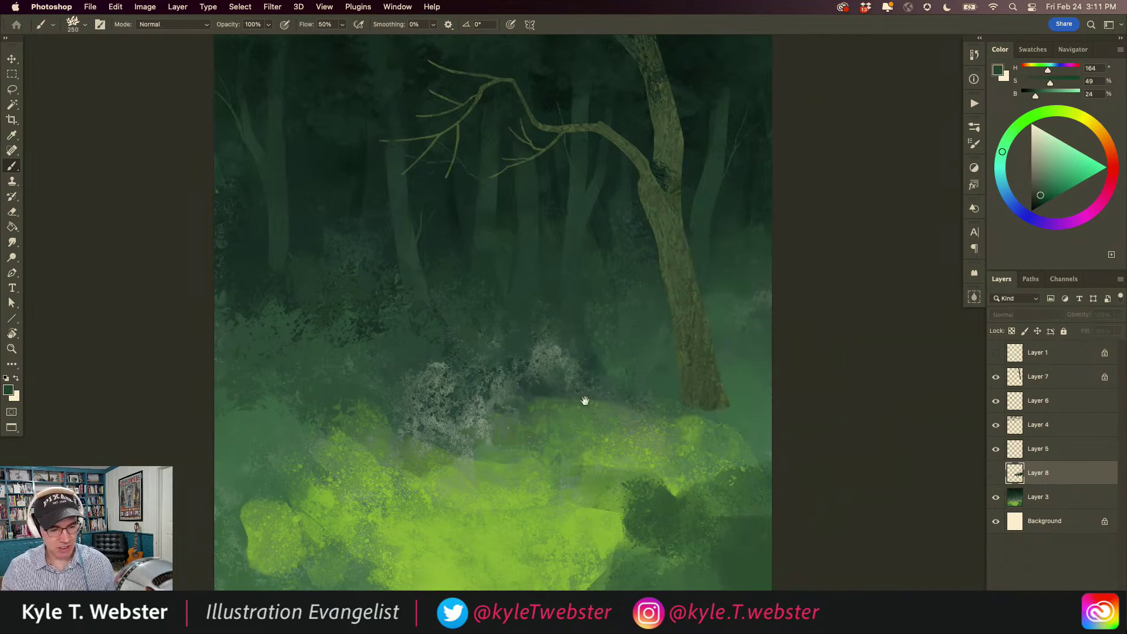
scroll(587, 401, "up", 2)
scroll(478, 420, "right", 1)
left_click(658, 318, "alt")
left_click(675, 390)
key("Return")
key("bracketright")
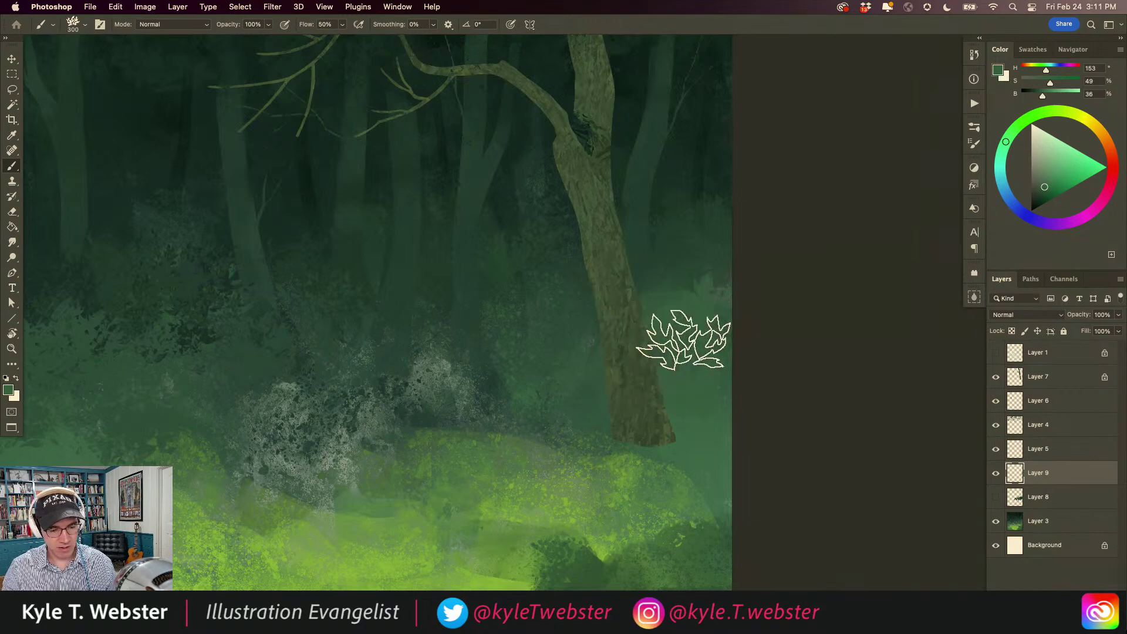
- Sample a muted green (H 159, S 37, B 37) and paint leafy bushes left of the foreground trunk on the new layer
left_click(594, 367, "alt")
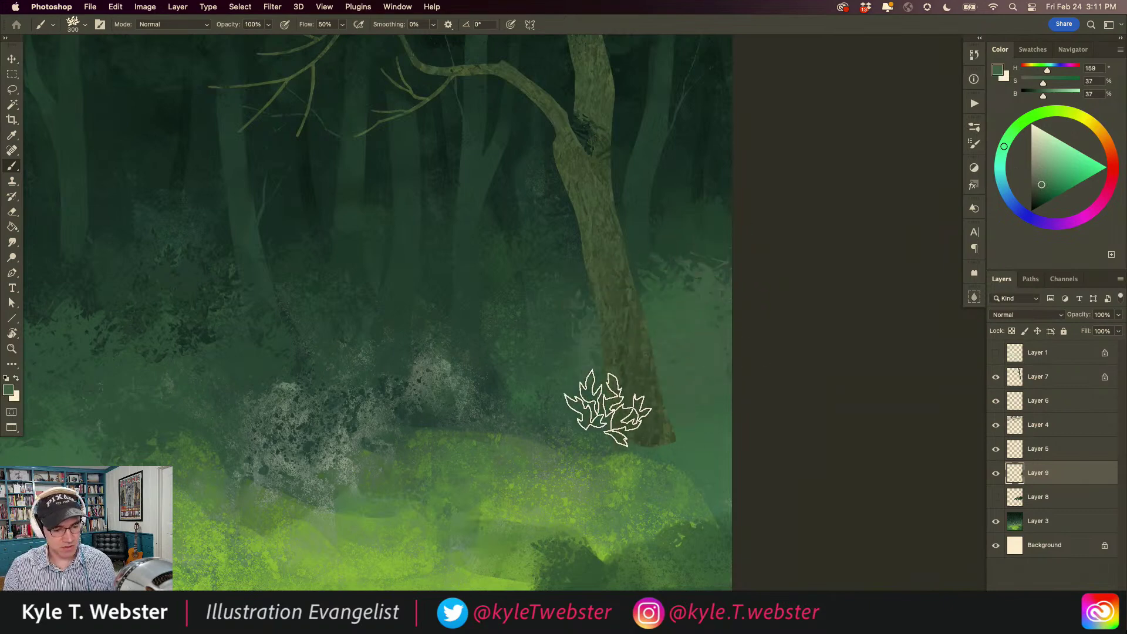
left_click(540, 325)
left_click(478, 345)
left_click(473, 432)
left_click(390, 408)
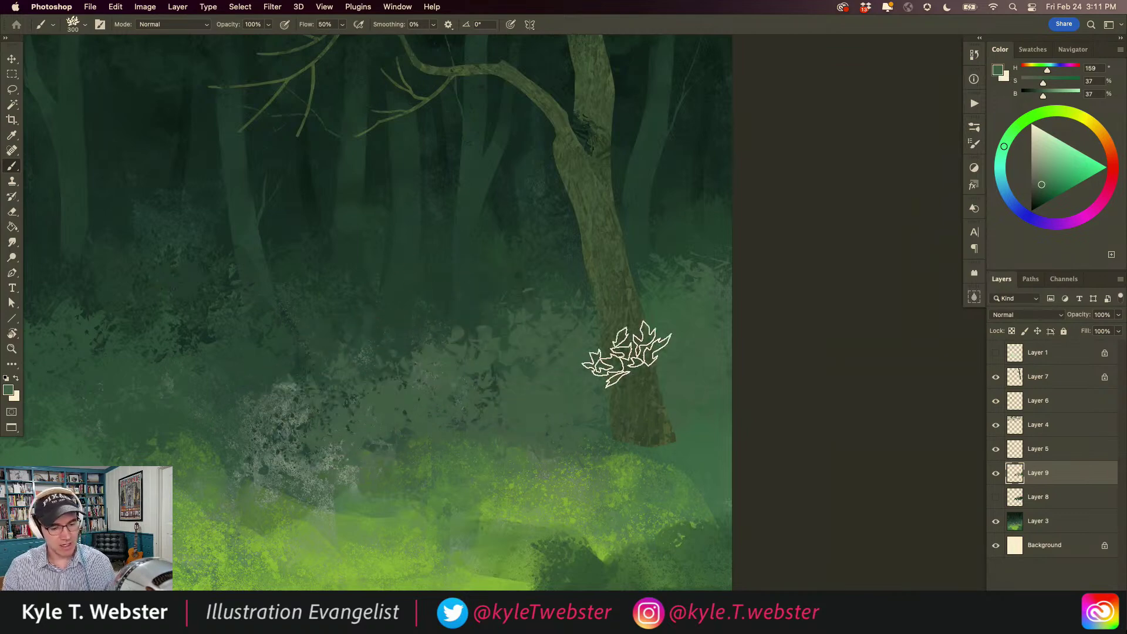
- Sample a dark green (H 163, S 48, B 24) and paint darker leaves into the bushes on both sides of the foreground trunk
left_click(517, 284, "alt")
mouse_move(642, 403)
left_mouse_down()
mouse_move(693, 349)
mouse_move(690, 434)
mouse_move(658, 317)
left_mouse_up()
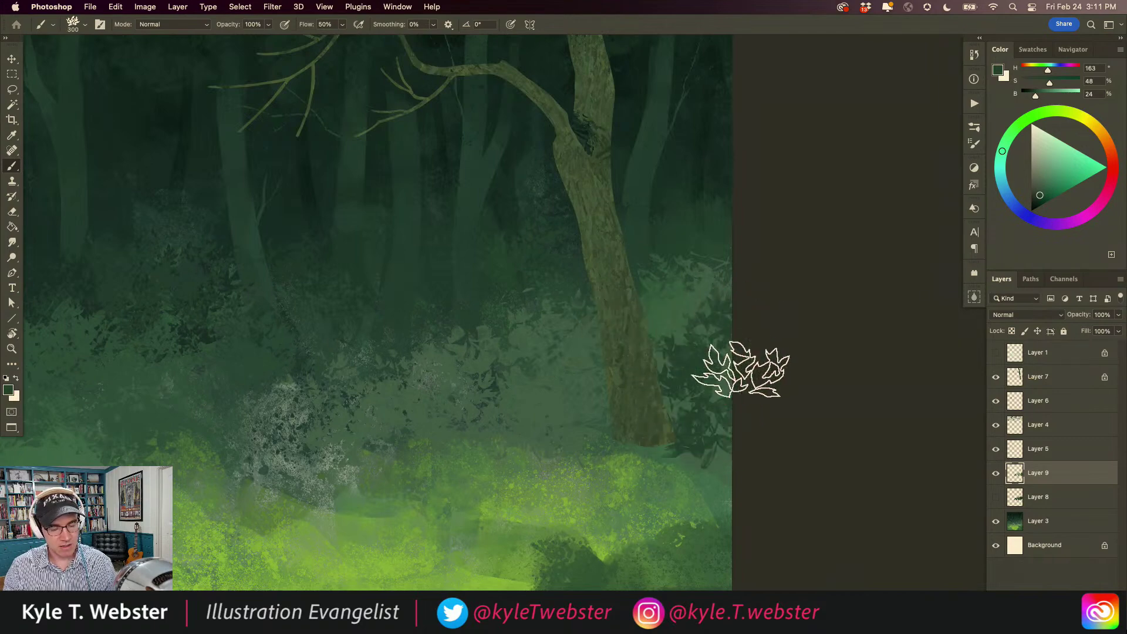
mouse_move(544, 395)
left_mouse_down()
mouse_move(520, 433)
mouse_move(467, 362)
mouse_move(480, 352)
mouse_move(442, 377)
mouse_move(457, 411)
mouse_move(411, 430)
mouse_move(342, 422)
mouse_move(433, 468)
left_mouse_up()
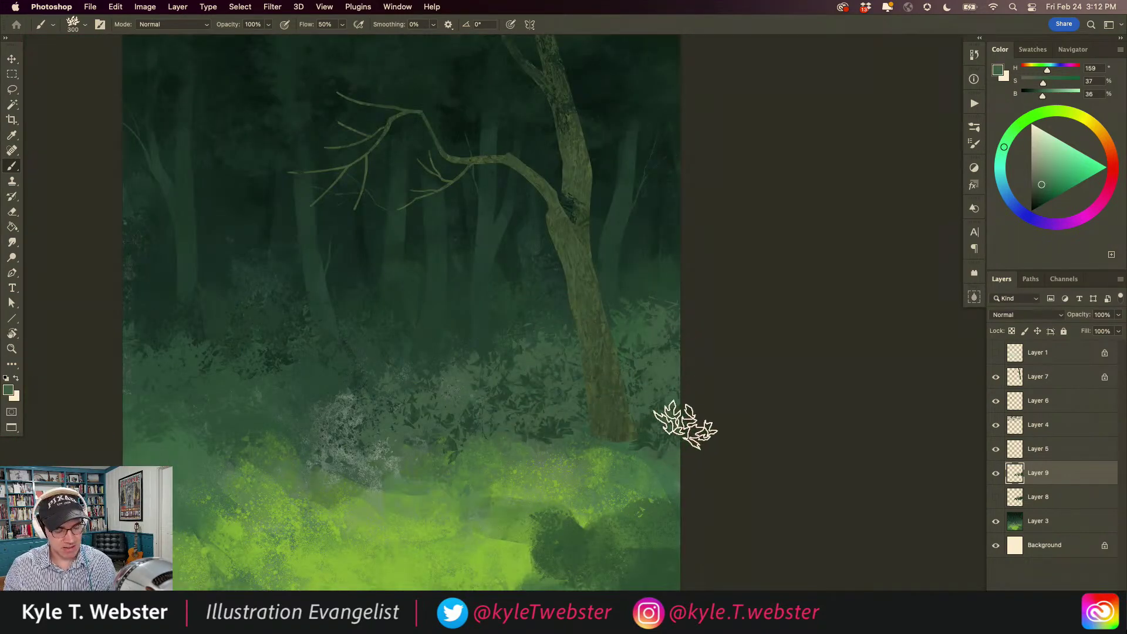
mouse_move(432, 485)
left_mouse_down()
mouse_move(443, 461)
mouse_move(415, 447)
mouse_move(451, 287)
left_mouse_up()
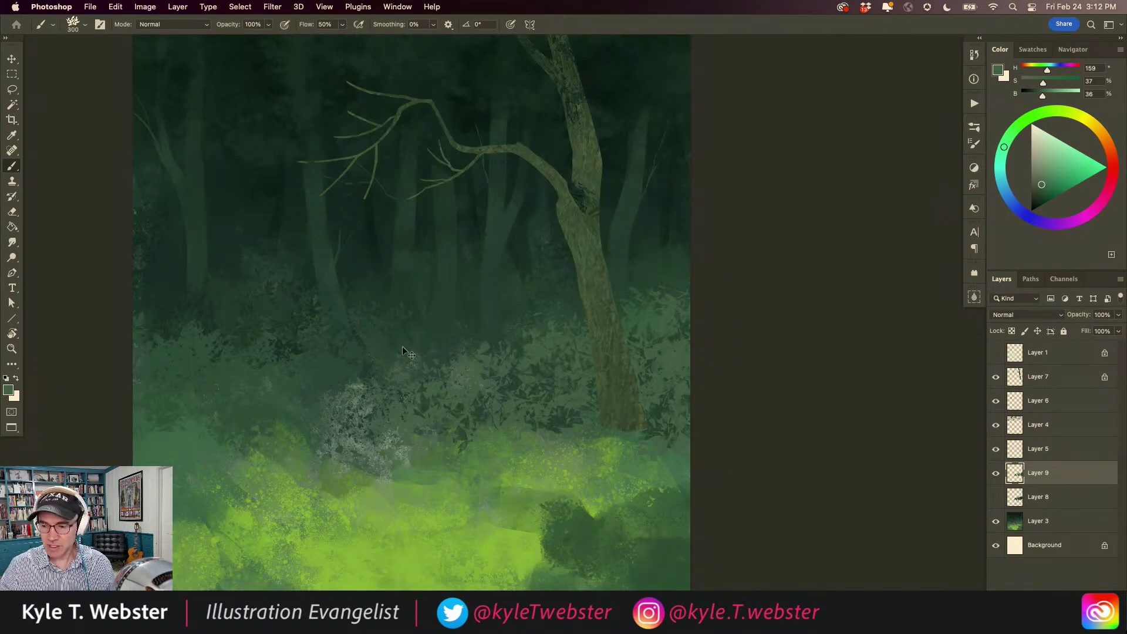
- Select the tree's Layer 7 and choose a textured bark brush at 400 px from the Fall 2022 set
left_click(1014, 378)
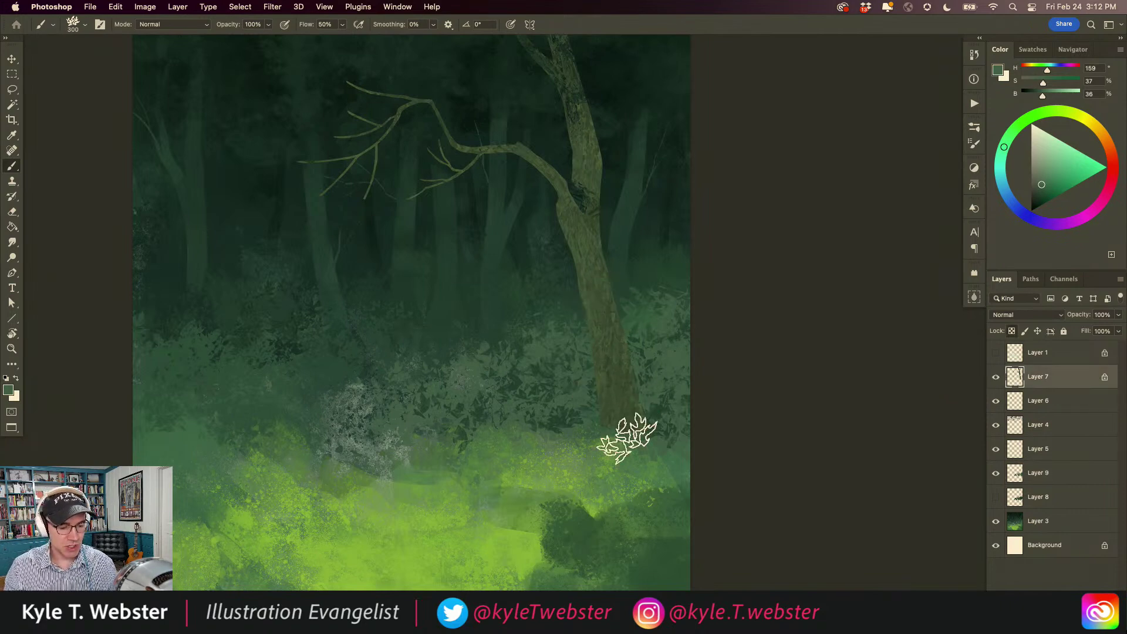
left_click_drag(469, 275, 468, 355)
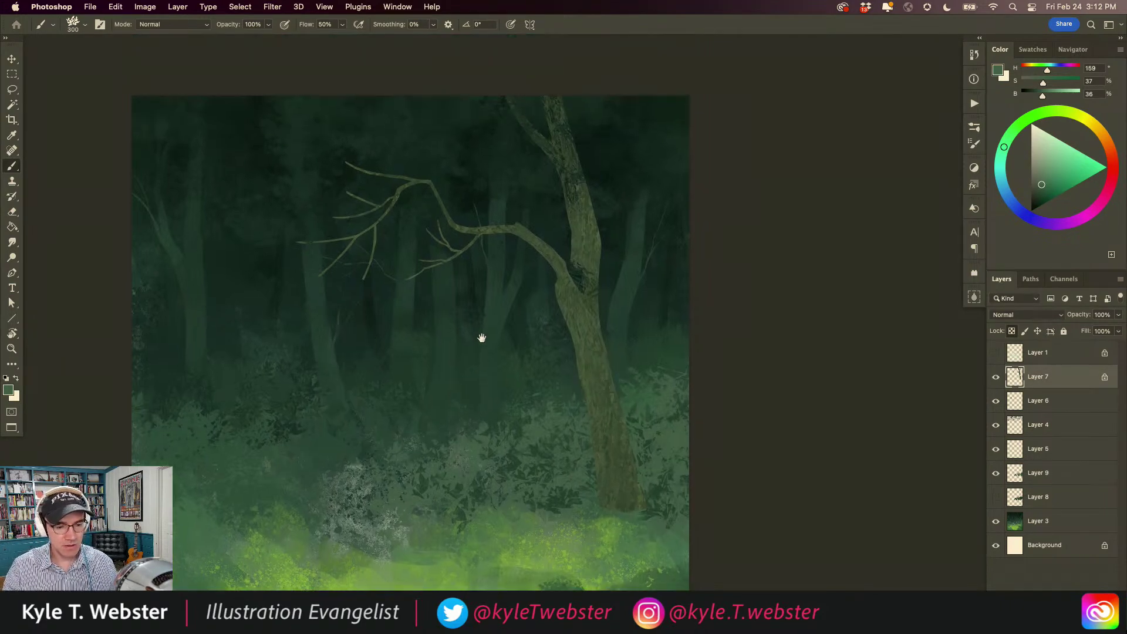
left_click(972, 130)
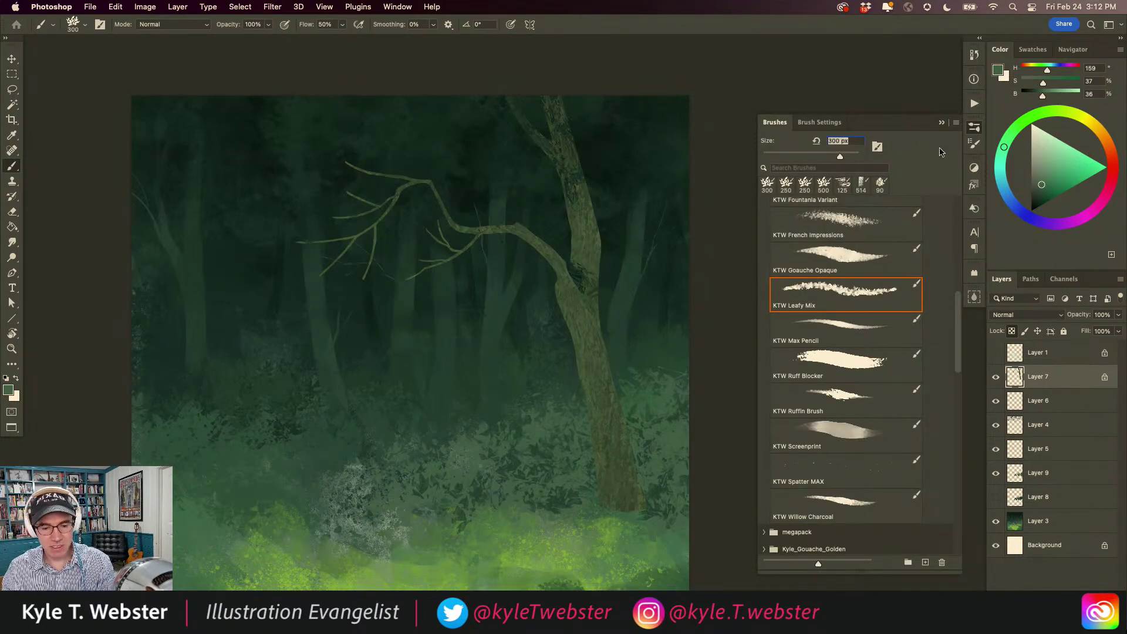
scroll(939, 317, "up", 8)
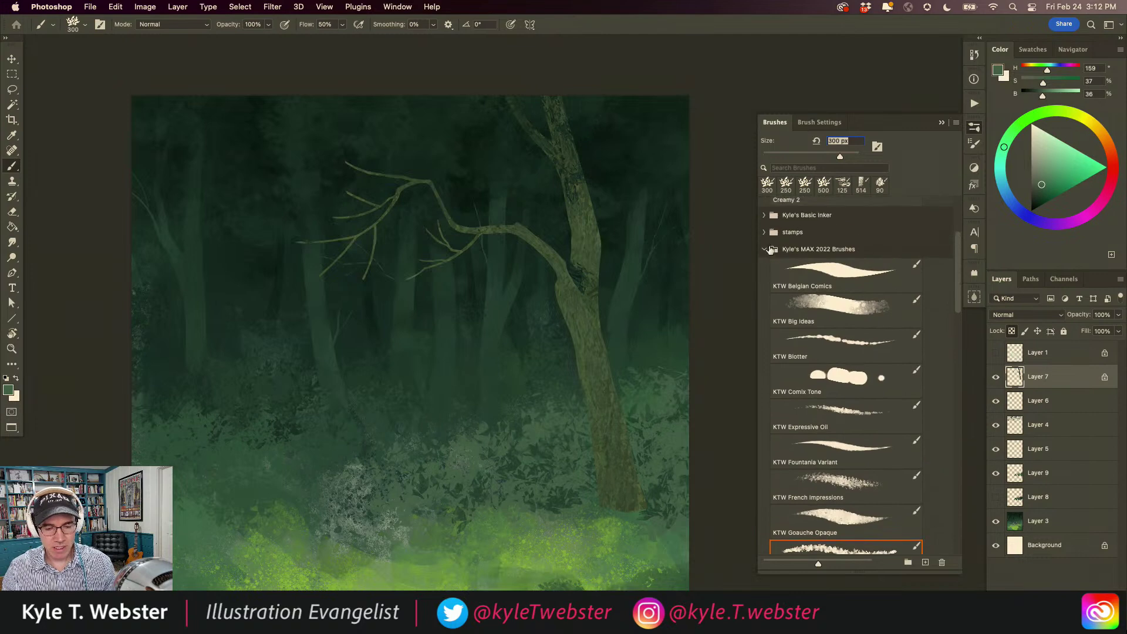
left_click(764, 249)
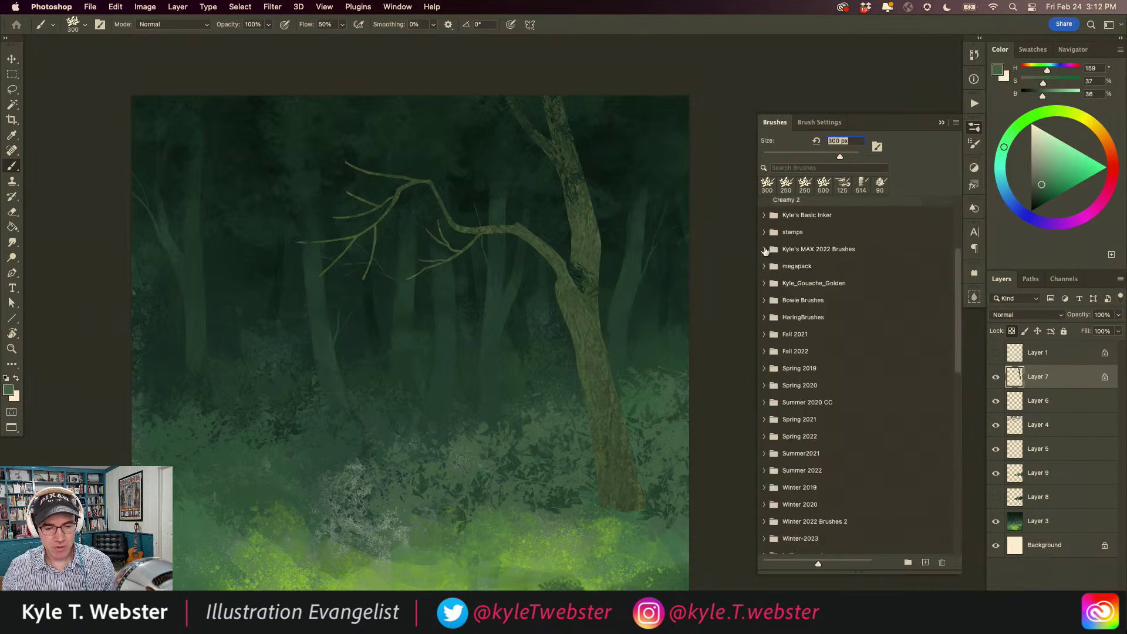
left_click(764, 352)
scroll(957, 251, "down", 6)
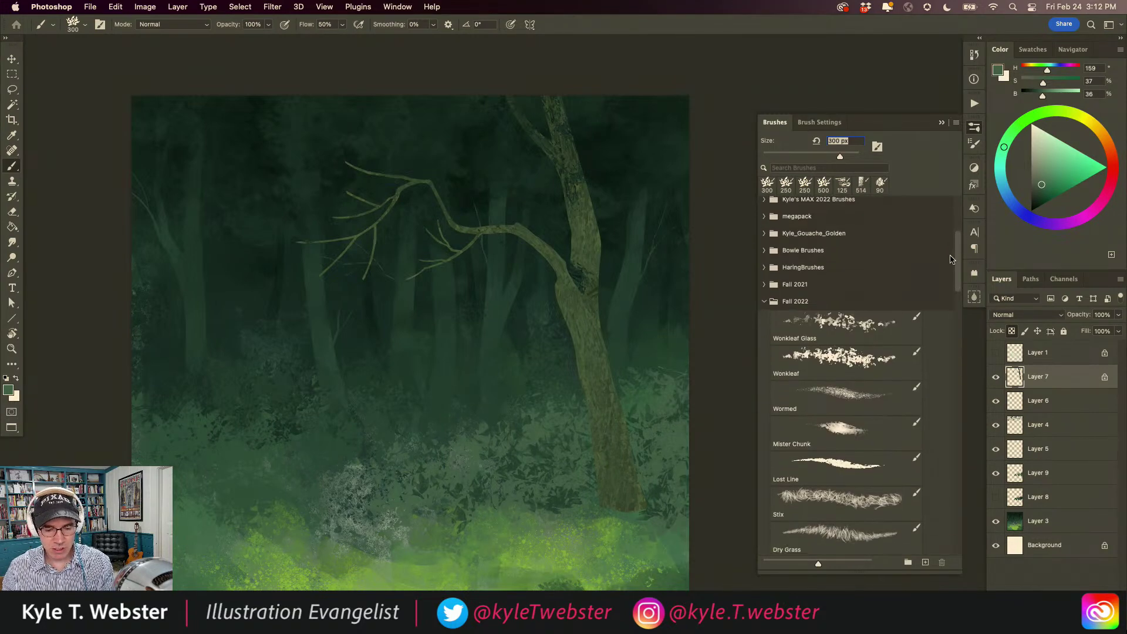
scroll(848, 281, "down", 6)
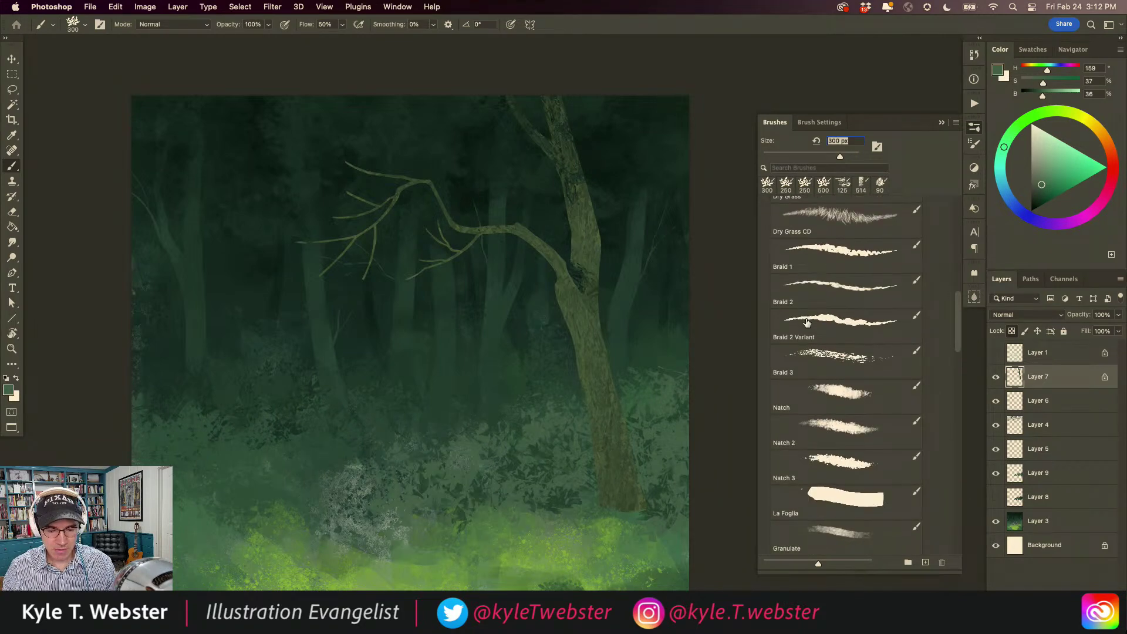
left_click(942, 122)
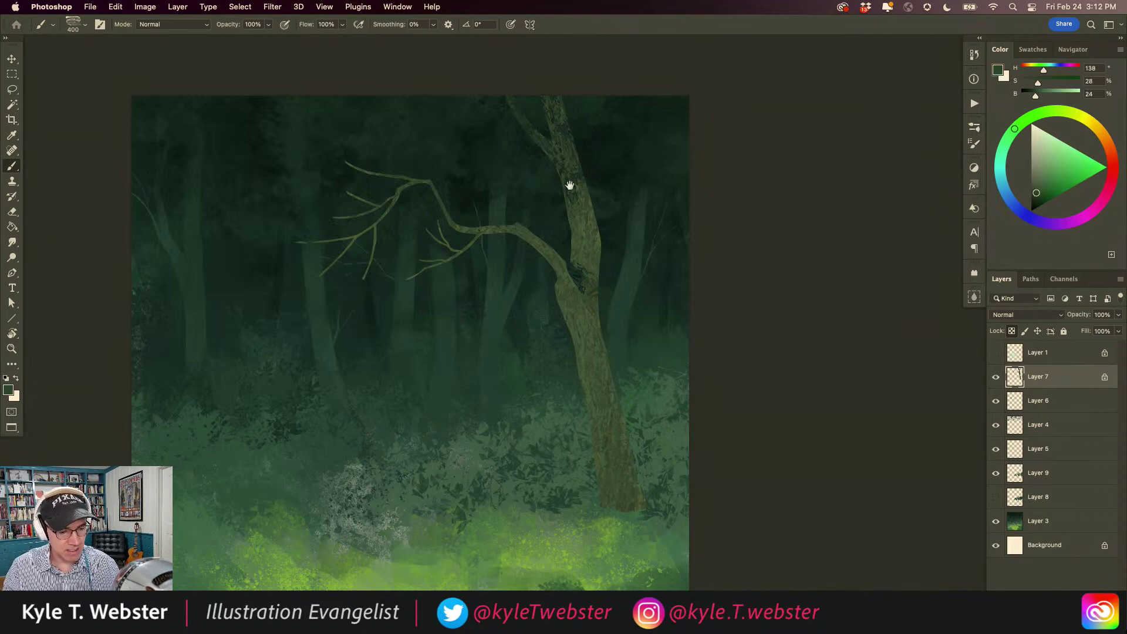
- Sample dark greens such as H 171, S 48, B 16 and H 160, S 40, B 21, and paint textured bark shading along the foreground trunk
scroll(570, 188, "up", 2)
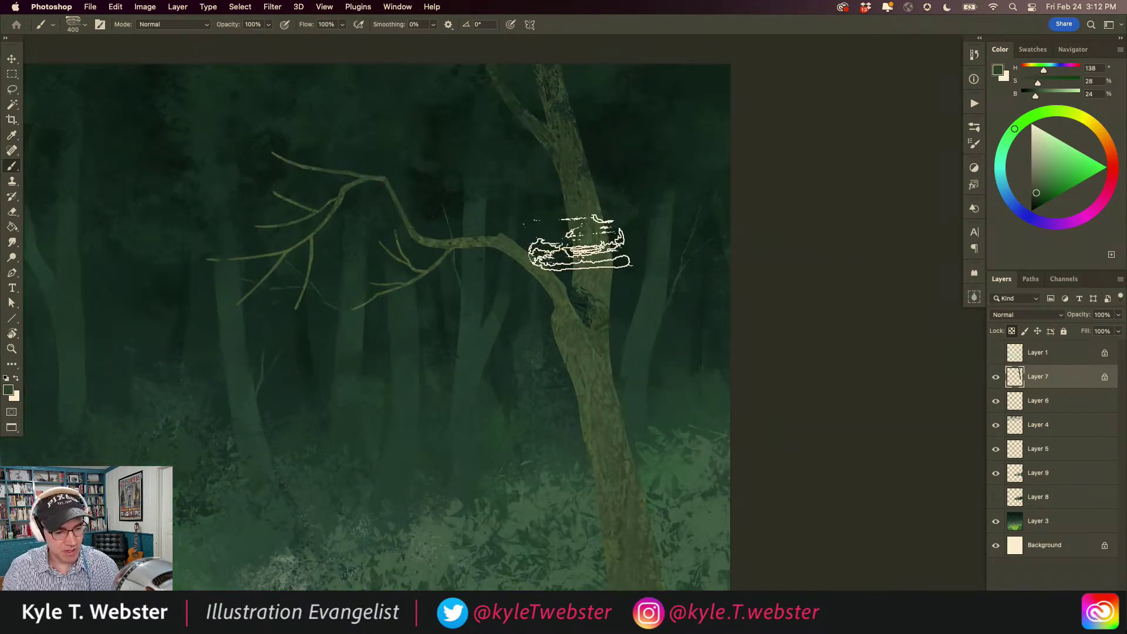
left_click(482, 324, "alt+super")
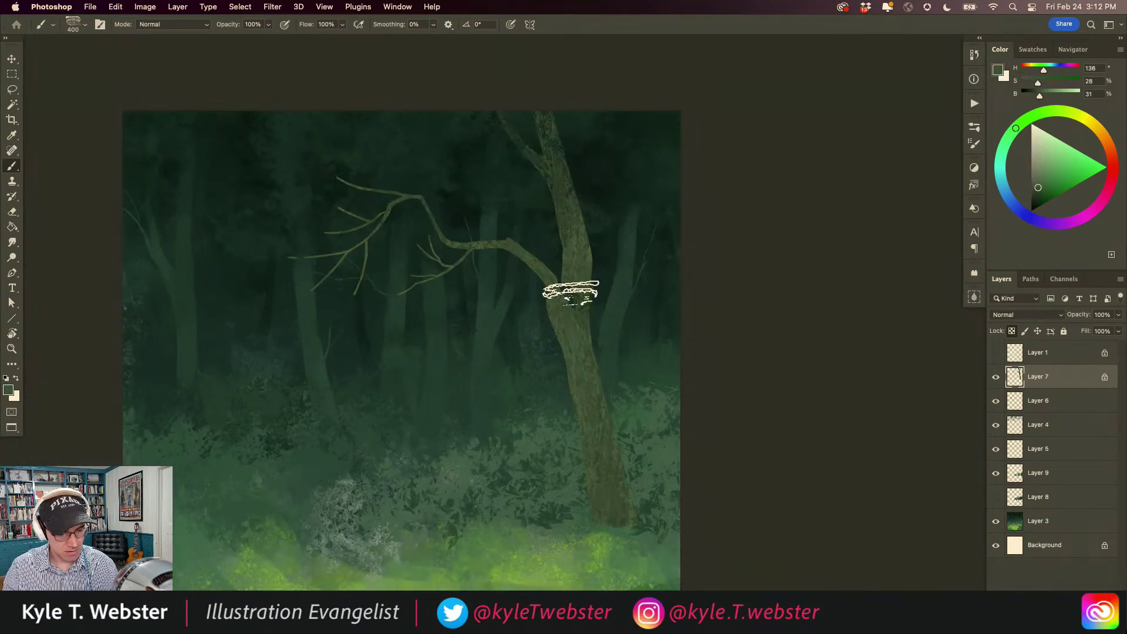
scroll(569, 297, "up", 2)
left_click(562, 134, "alt")
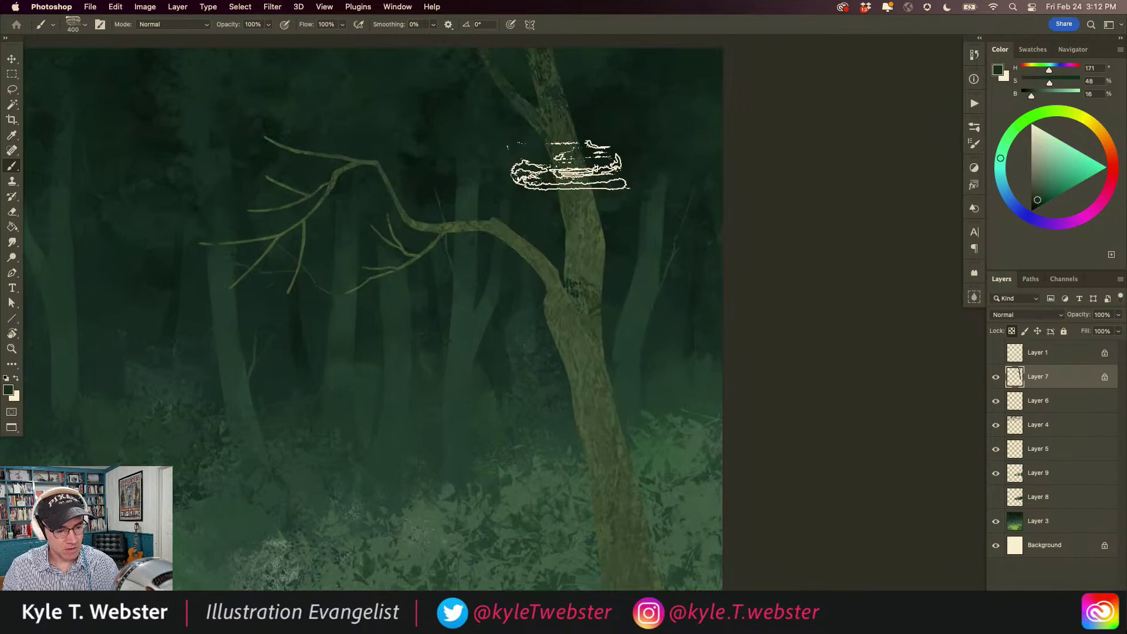
left_click_drag(583, 298, 572, 258)
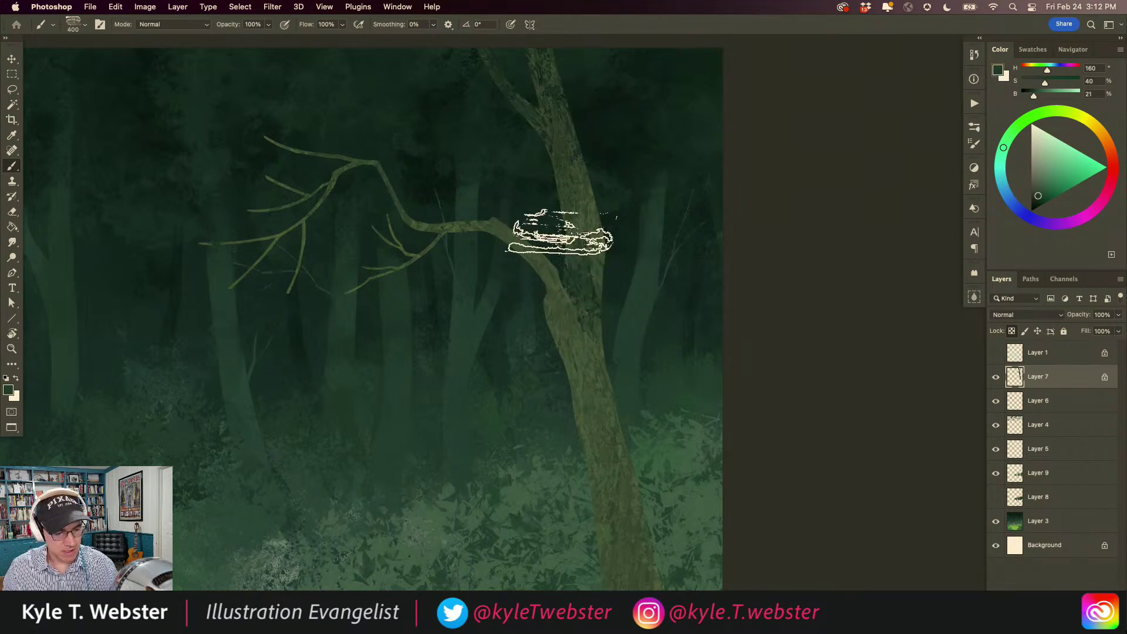
left_click(509, 401, "alt+super")
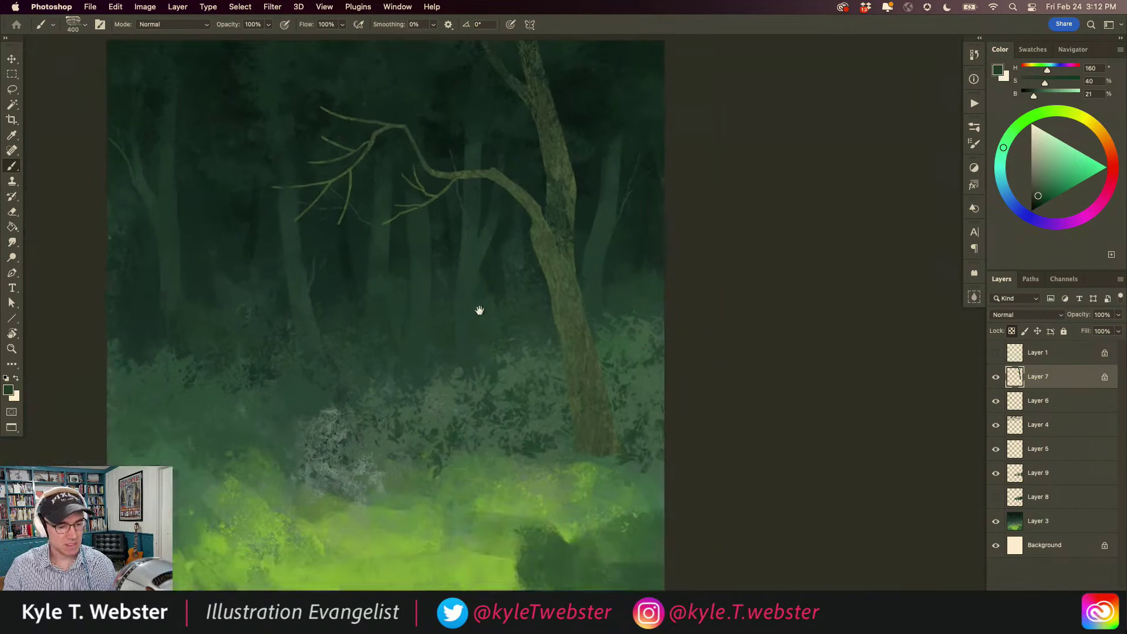
left_click(480, 312, "super")
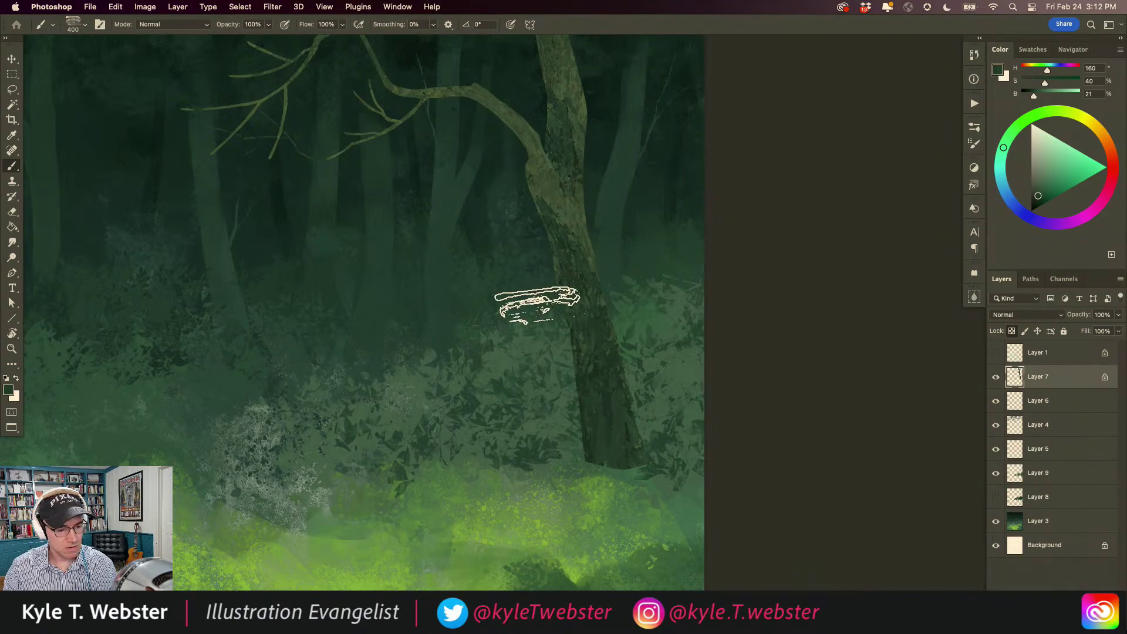
- Sample a muted green (H 131, S 28, B 29) from the painting for the bark brush
key("super+minus")
key("super+equal")
left_click(519, 288, "alt")
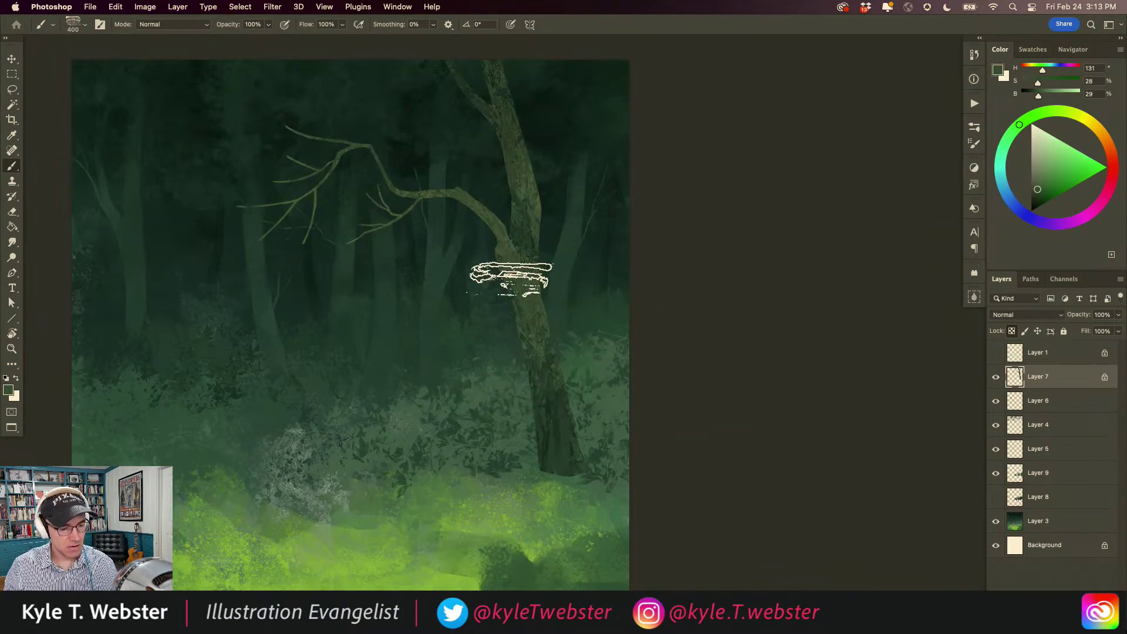
- Examine the whole forest composition, from the background trees and leafy undergrowth to the bright clearing and foreground tree
scroll(433, 372, "left", 2)
scroll(433, 383, "up", 1)
scroll(416, 398, "down", 1)
scroll(416, 398, "left", 3)
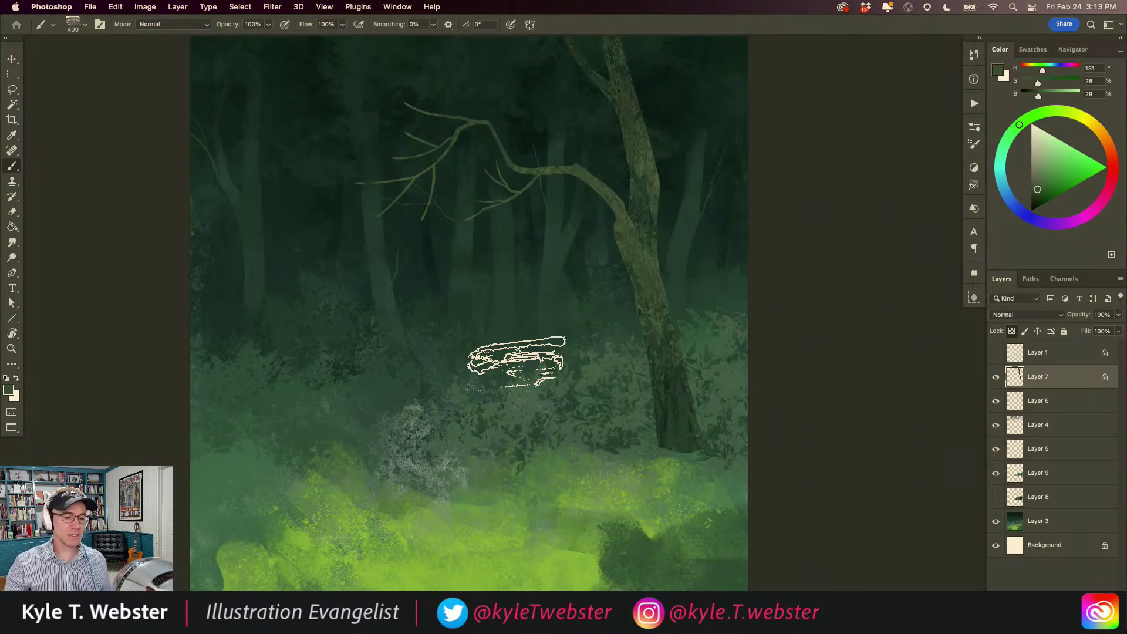
scroll(475, 423, "right", 1)
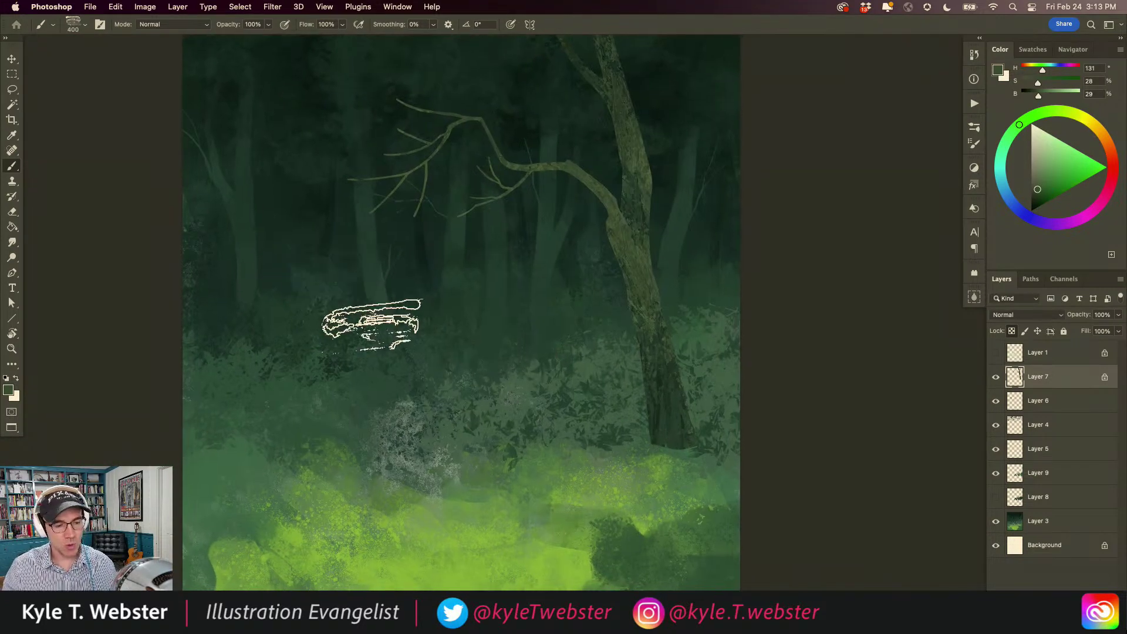
scroll(433, 382, "down", 3)
scroll(435, 393, "left", 2)
scroll(457, 415, "down", 2)
scroll(457, 414, "left", 2)
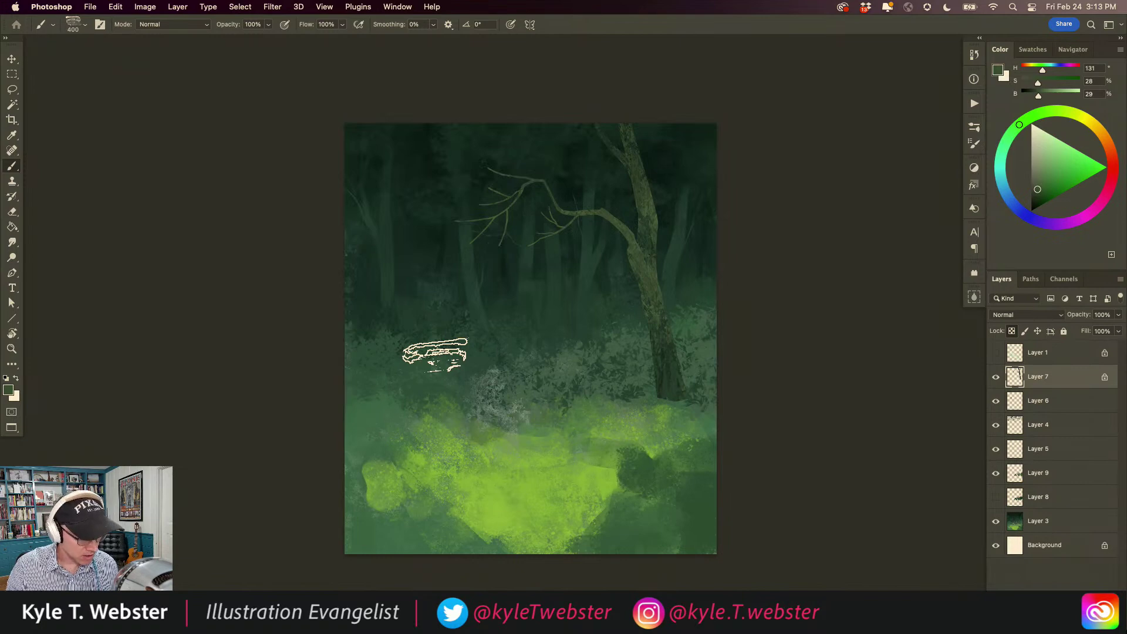
left_click(464, 439)
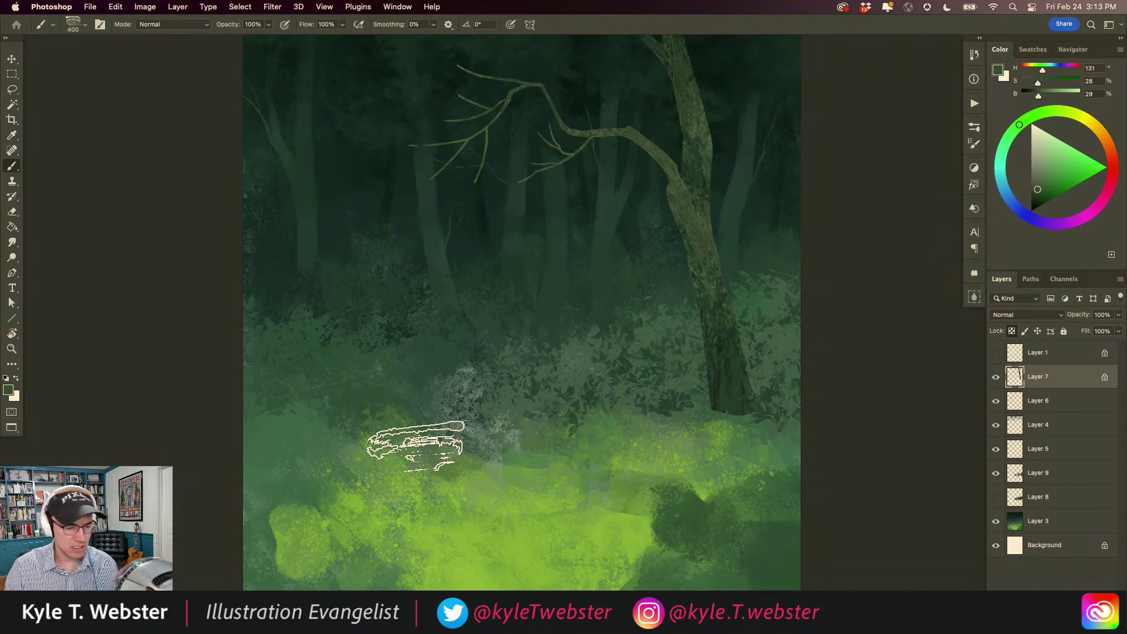
mouse_move(411, 355)
left_mouse_down()
mouse_move(403, 407)
mouse_move(414, 367)
left_mouse_up()
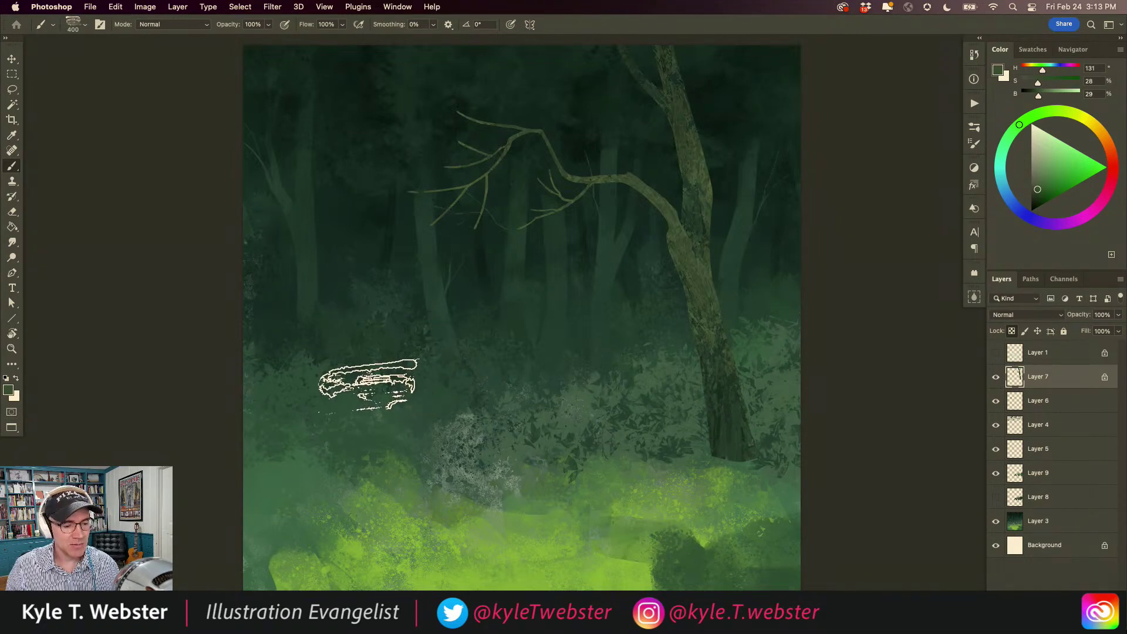
mouse_move(370, 385)
left_mouse_down()
mouse_move(380, 355)
mouse_move(369, 334)
left_mouse_up()
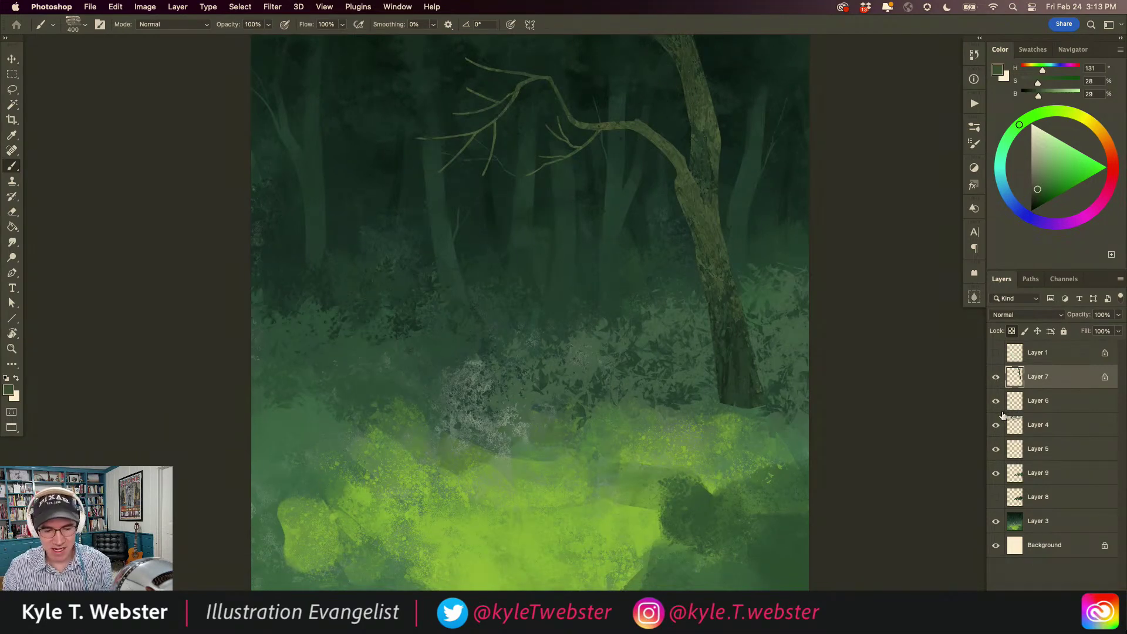
mouse_move(418, 351)
left_mouse_down()
mouse_move(378, 340)
mouse_move(354, 357)
left_mouse_up()
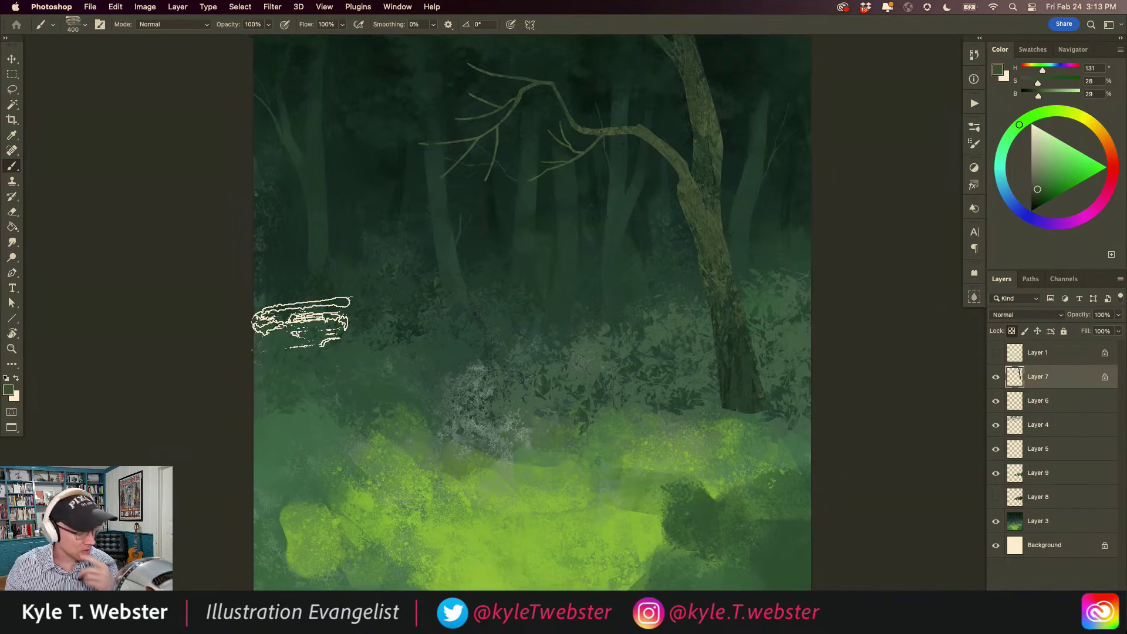
mouse_move(389, 393)
left_mouse_down()
mouse_move(403, 389)
mouse_move(387, 368)
left_mouse_up()
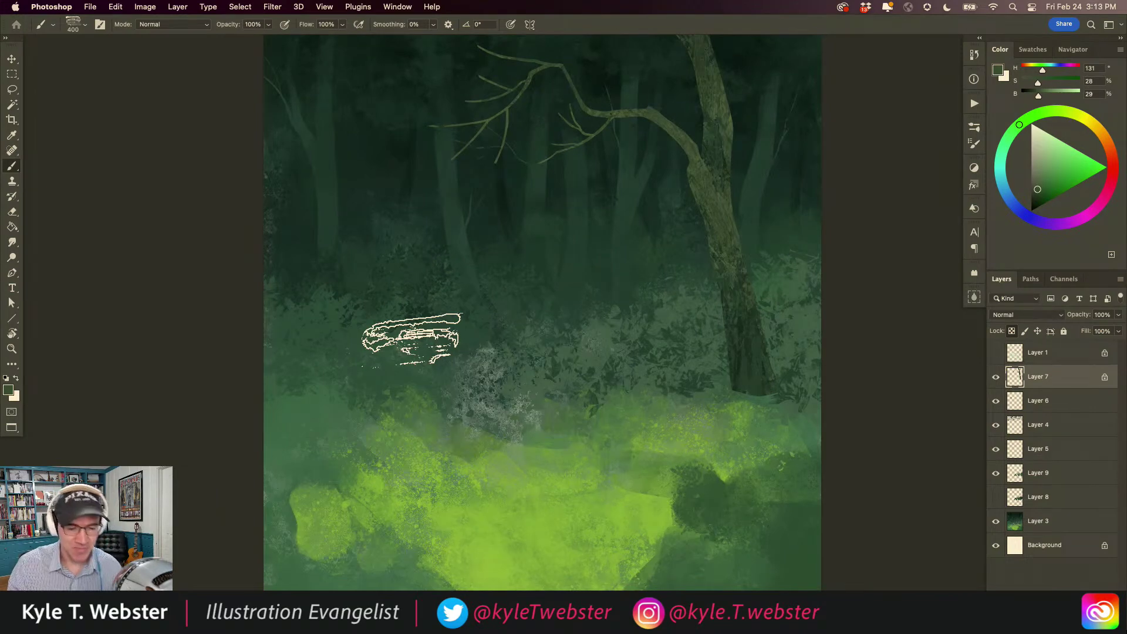
left_click_drag(470, 333, 438, 299)
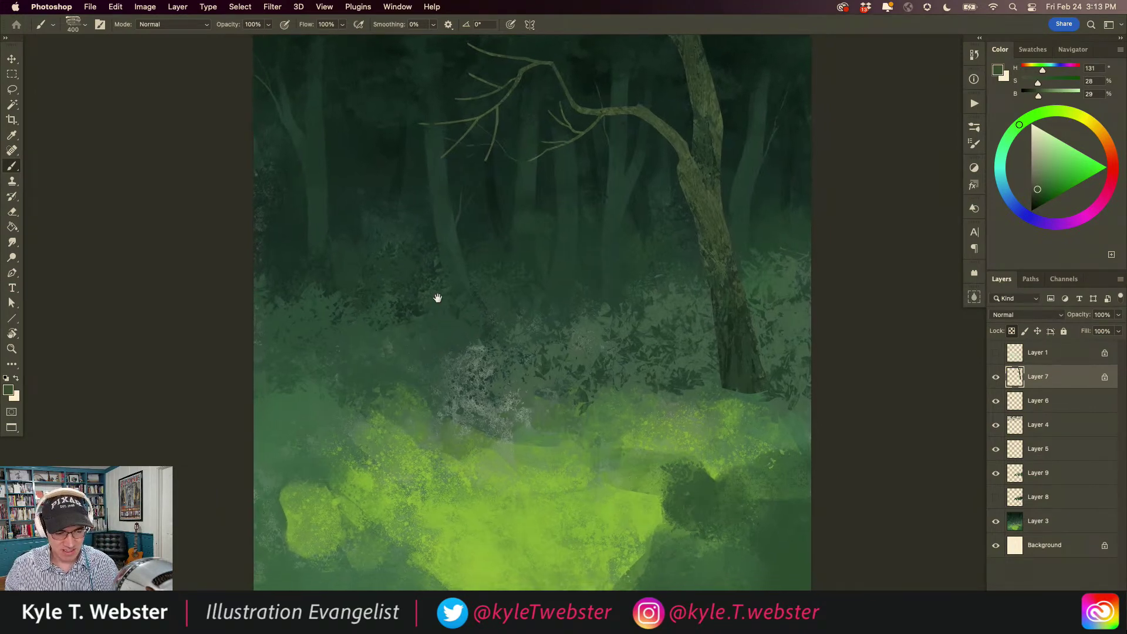
- Compare the Layer 1 sketch with the painting by toggling the visibility of Layer 1 and Layer 7
left_click(996, 352)
left_click(451, 387, "alt")
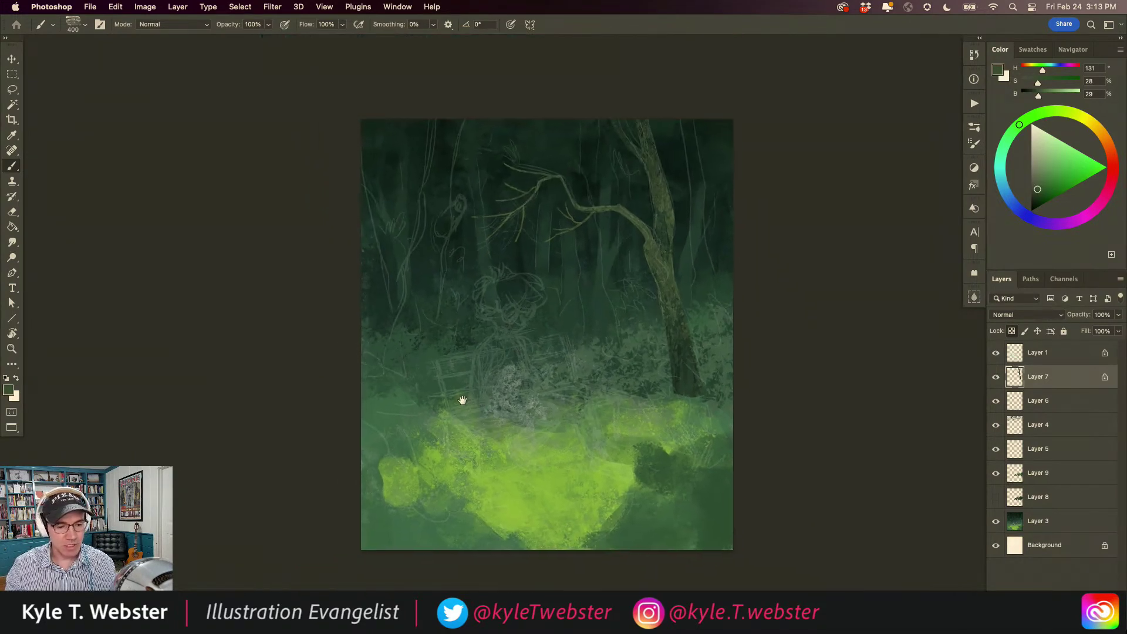
left_click(996, 376)
left_click(995, 376)
left_click(995, 352)
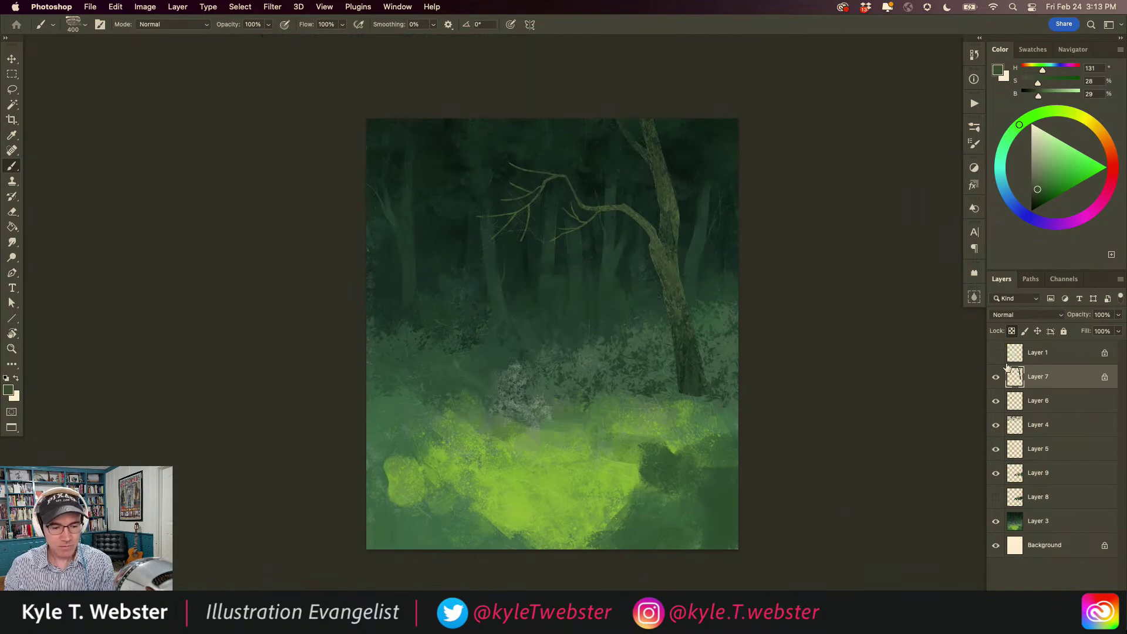
- Show the Layer 1 sketch and lasso the large sketched trunk on the left side of the forest down to its base
left_click(493, 401, "super")
scroll(410, 330, "down", 2)
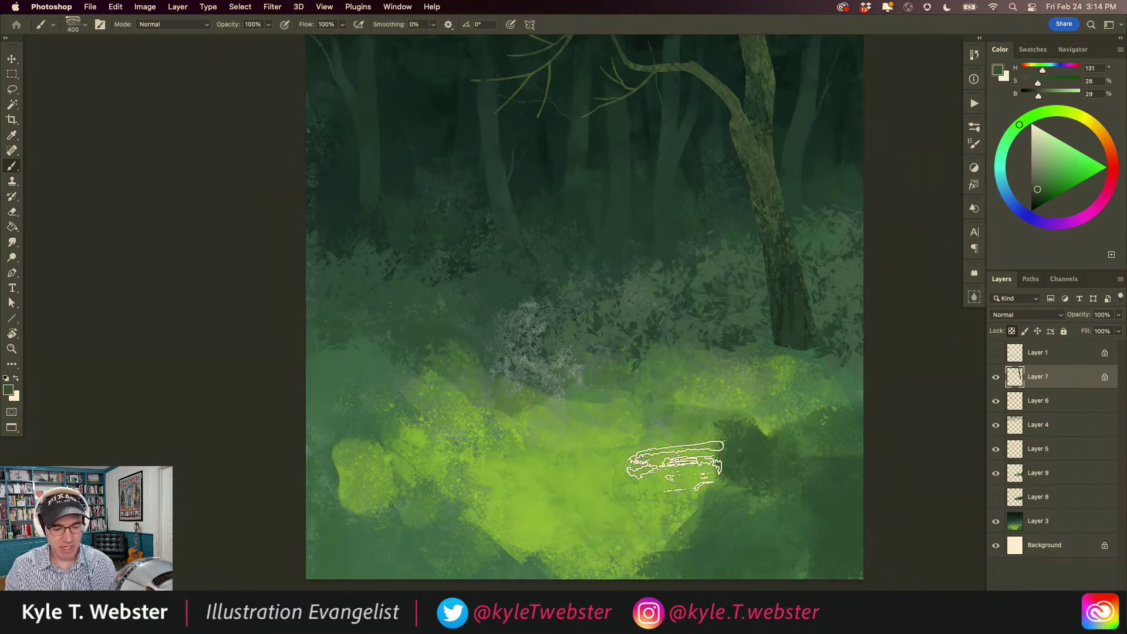
left_click_drag(549, 414, 531, 467)
left_click(996, 355)
left_click_drag(503, 413, 506, 466)
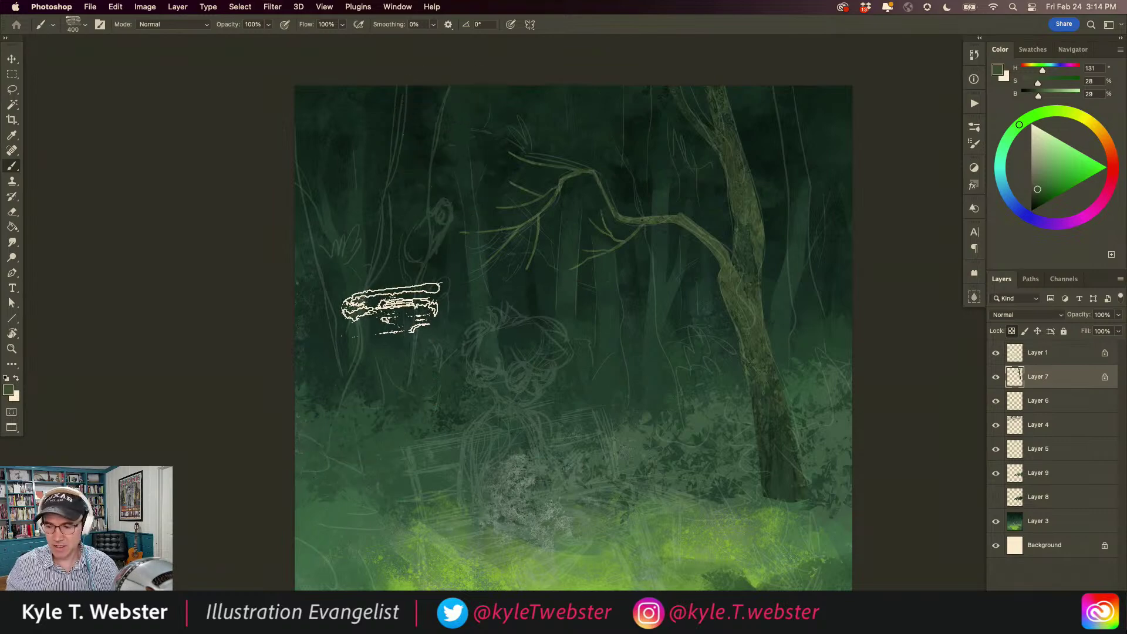
key("l")
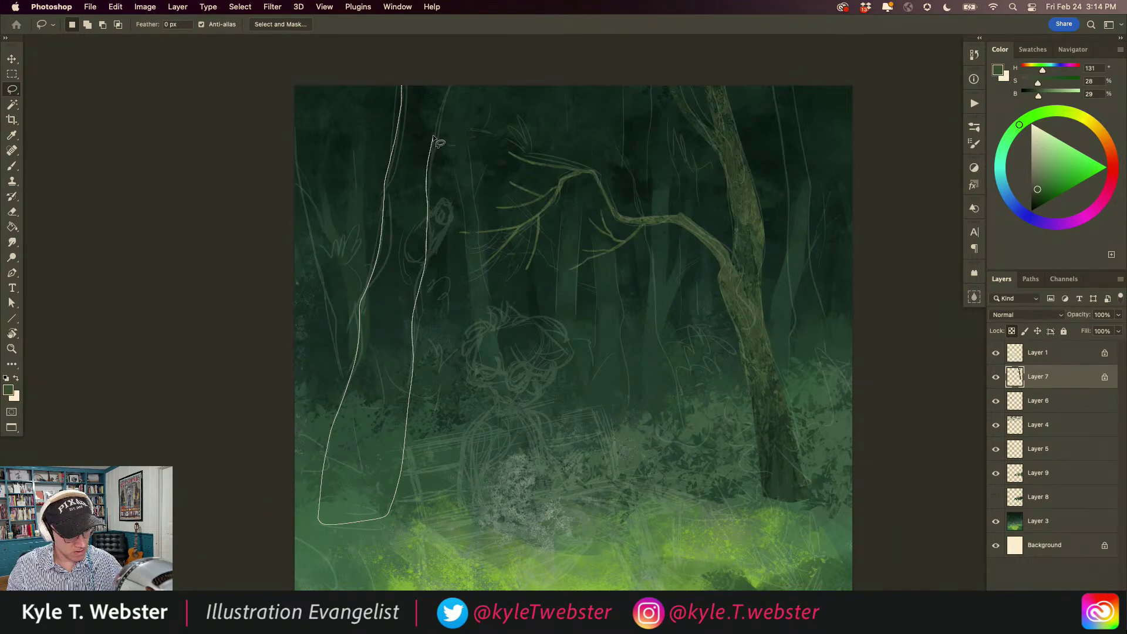
left_click_drag(441, 97, 440, 77)
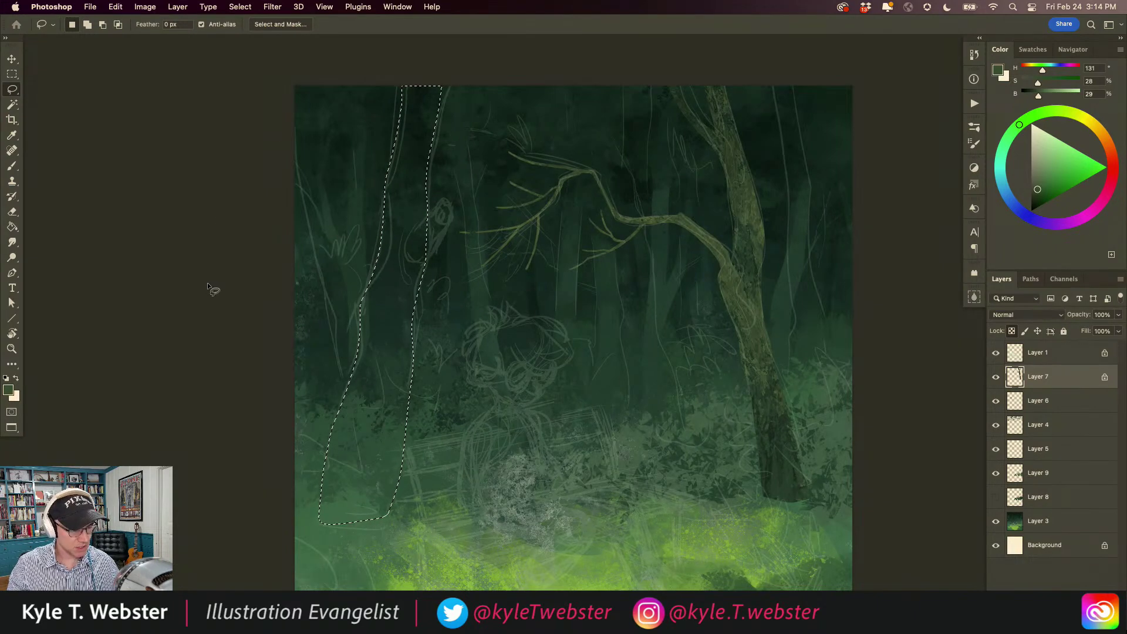
- Add the broken branch stub and its thin, jagged splinters on the trunk's right side to the lasso selection
key("shift")
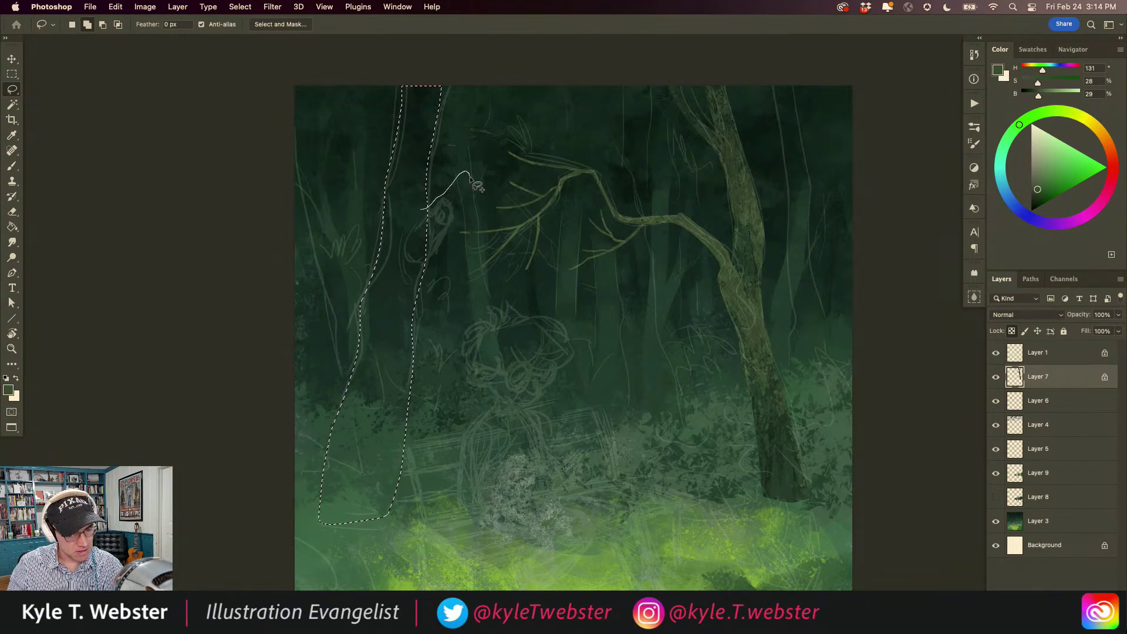
left_click_drag(448, 224, 421, 276)
left_click_drag(441, 201, 459, 151)
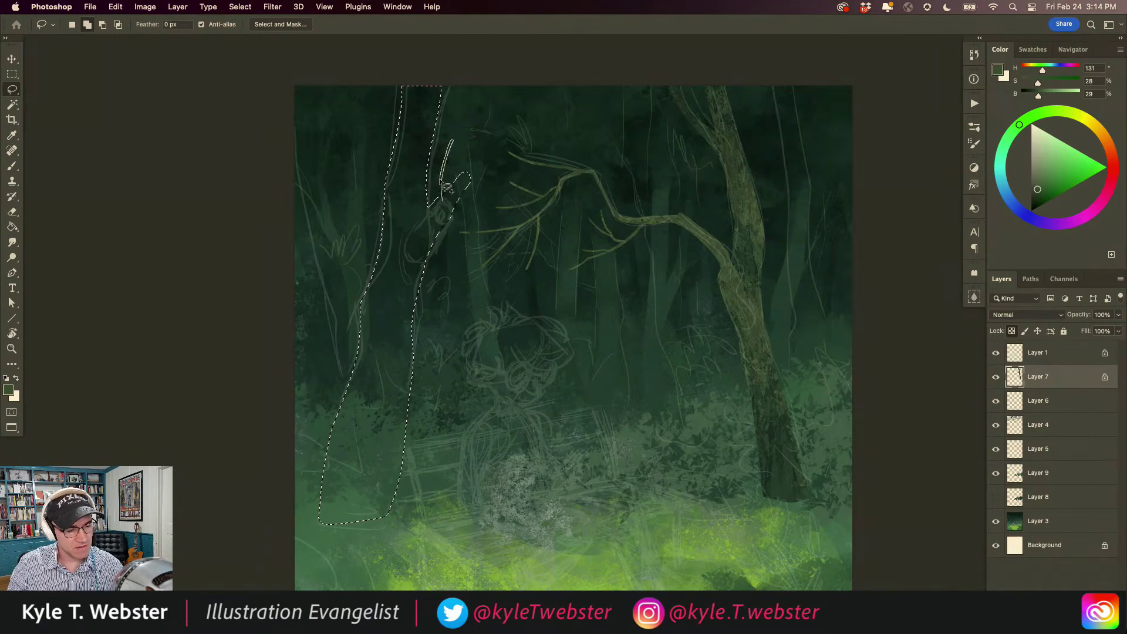
left_click_drag(446, 212, 444, 217)
scroll(449, 153, "up", 2)
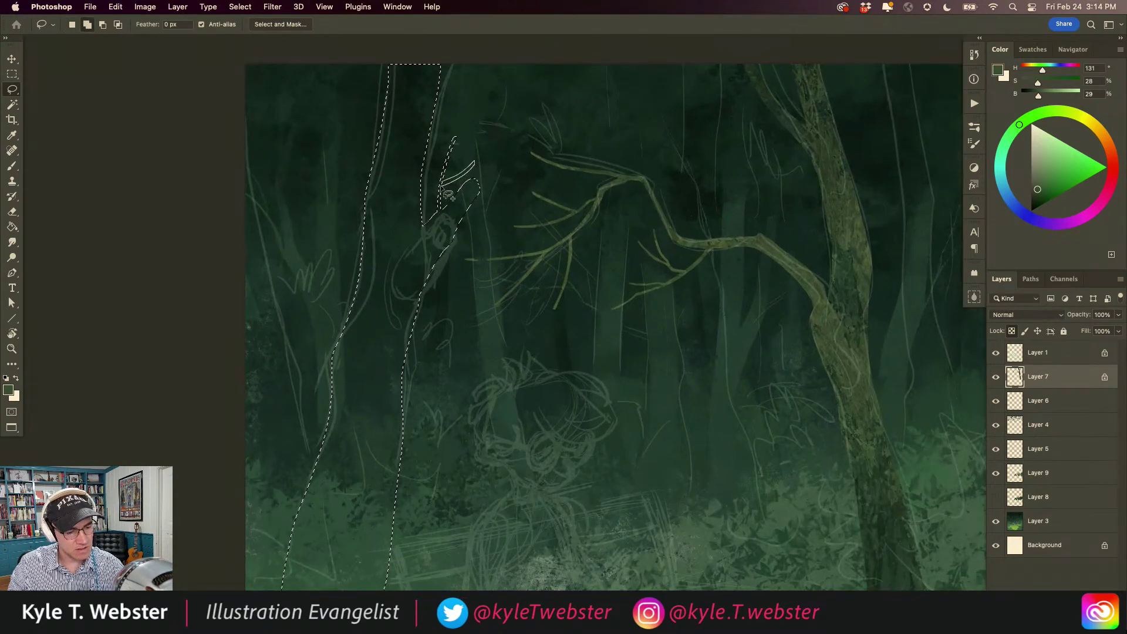
scroll(361, 343, "down", 2)
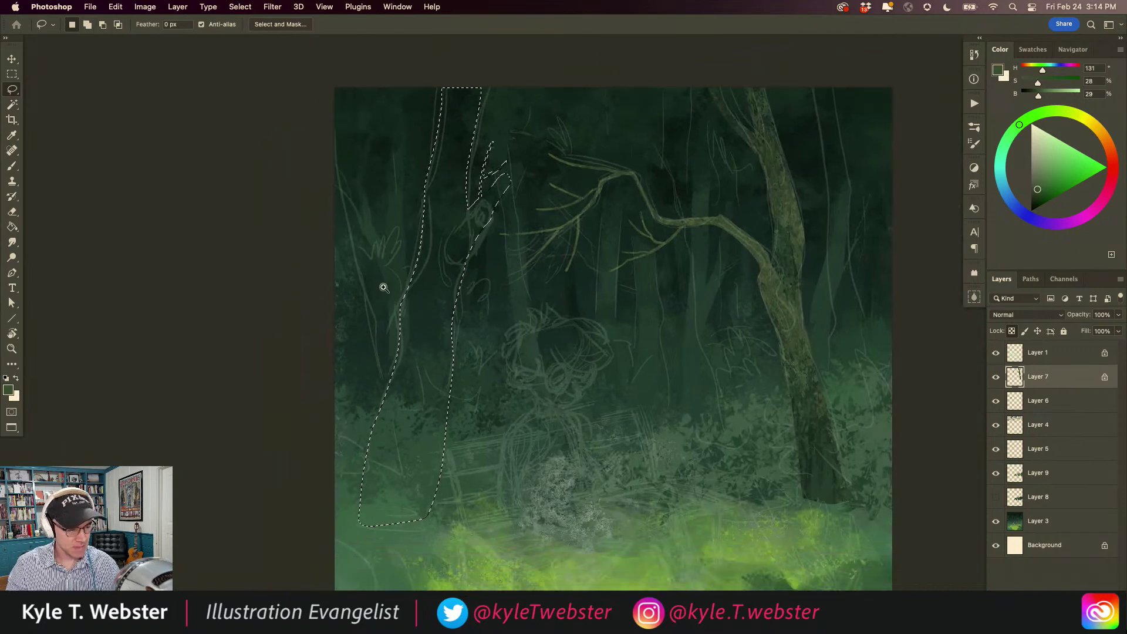
- Add the second sketched trunk along the canvas's left edge to the lasso selection
scroll(380, 287, "up", 3)
left_click_drag(408, 521, 394, 410)
mouse_move(368, 233)
left_mouse_down()
mouse_move(346, 77)
mouse_move(332, 100)
left_mouse_up()
left_click_drag(333, 241, 332, 387)
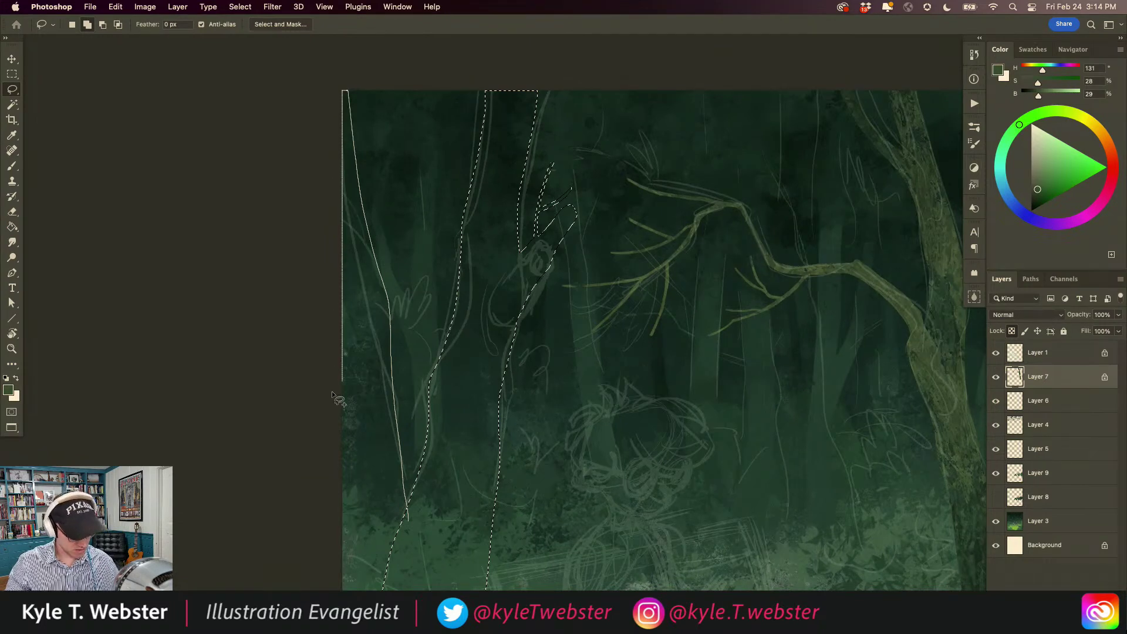
left_click_drag(329, 493, 333, 275)
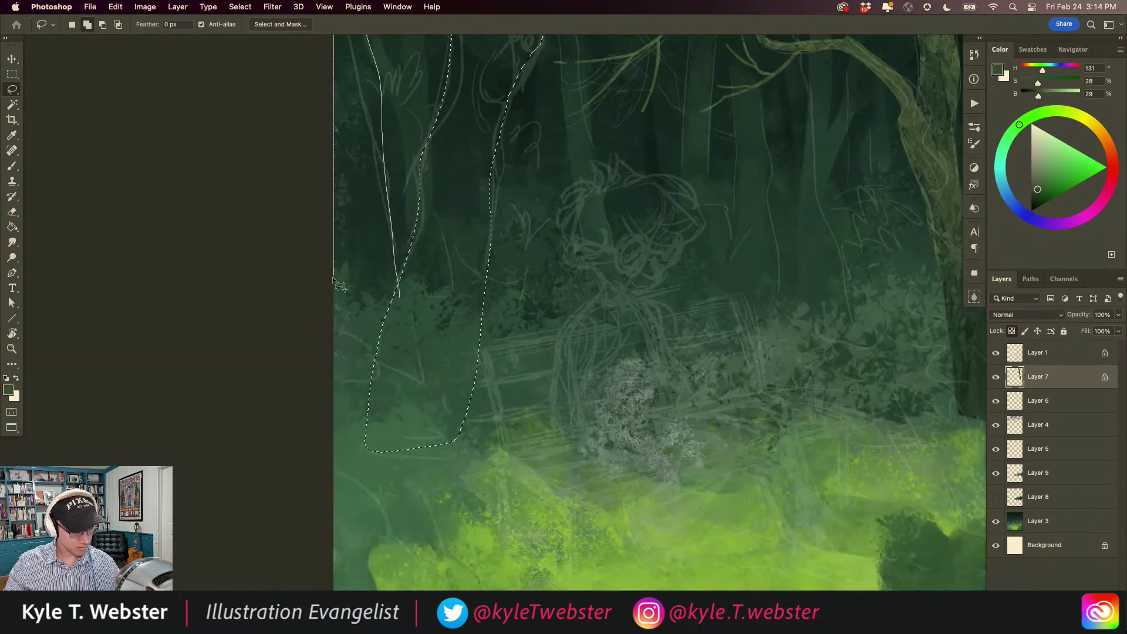
left_click_drag(336, 428, 329, 377)
- Sample a muted green (H 134, S 28, B 29) and fill both selected trunks with the bark brush on a new layer
key("x")
key("super+minus")
left_click_drag(360, 330, 357, 395)
key("b")
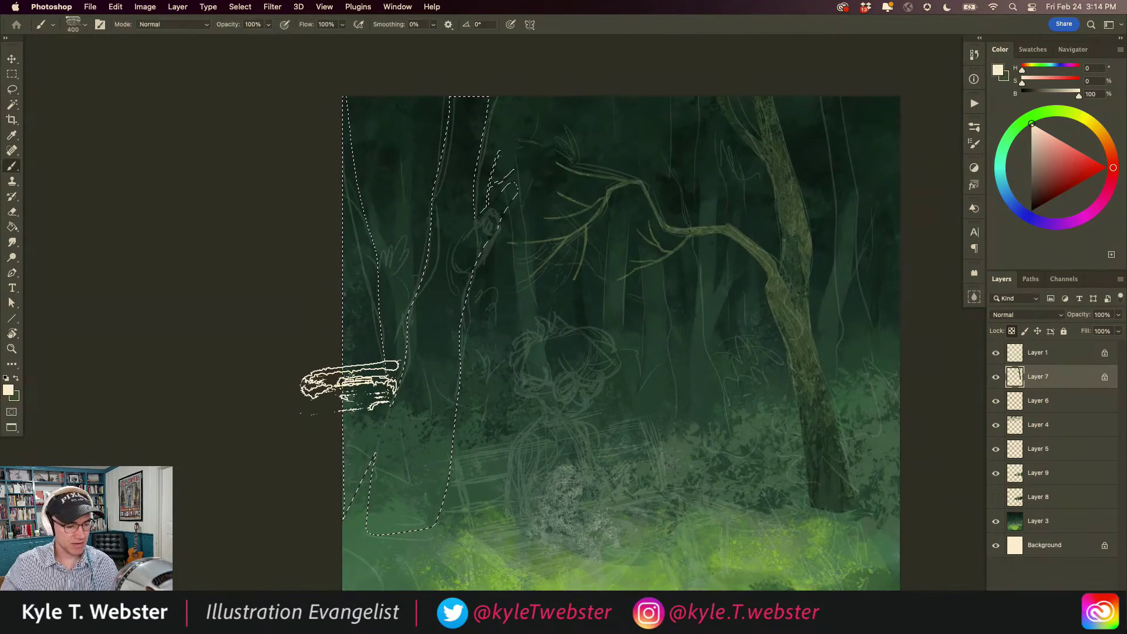
left_click(566, 226, "alt")
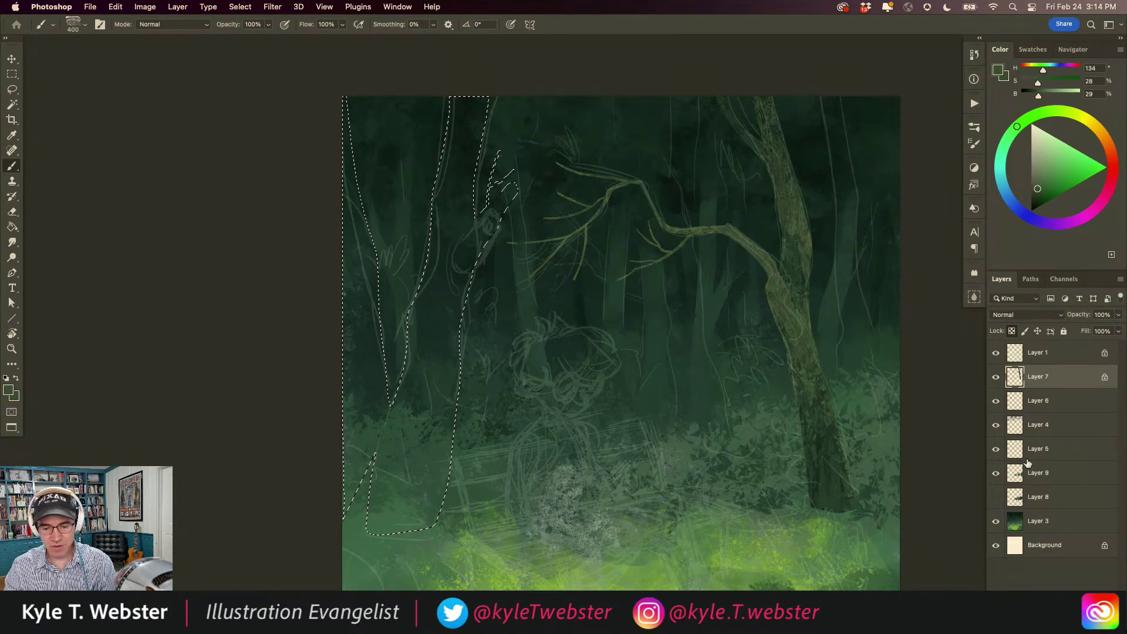
key("super+alt+shift+n")
mouse_move(478, 79)
left_mouse_down()
mouse_move(433, 323)
mouse_move(455, 135)
mouse_move(462, 217)
mouse_move(517, 193)
mouse_move(481, 243)
mouse_move(493, 165)
mouse_move(431, 284)
mouse_move(434, 241)
mouse_move(460, 270)
left_mouse_up()
mouse_move(412, 446)
left_mouse_down()
mouse_move(462, 267)
mouse_move(398, 390)
mouse_move(447, 314)
mouse_move(442, 373)
left_mouse_up()
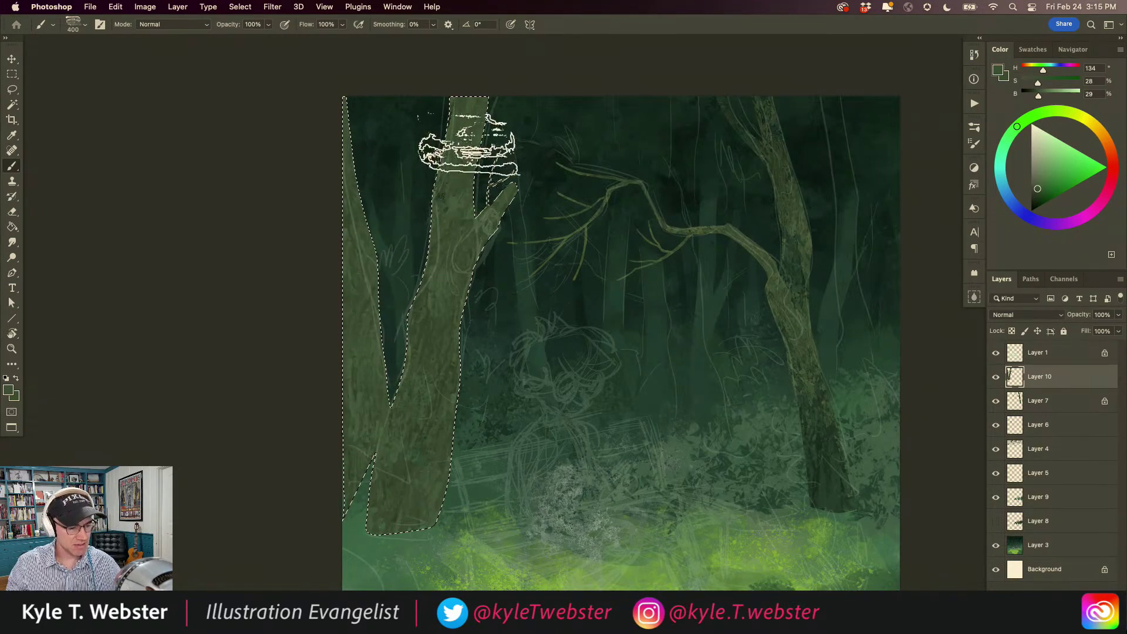
- Sample dark greens (H 171, S 48, B 16 and H 160, S 42, B 22) and paint bark shading over the upper parts of both left trunks
left_click(778, 124, "alt")
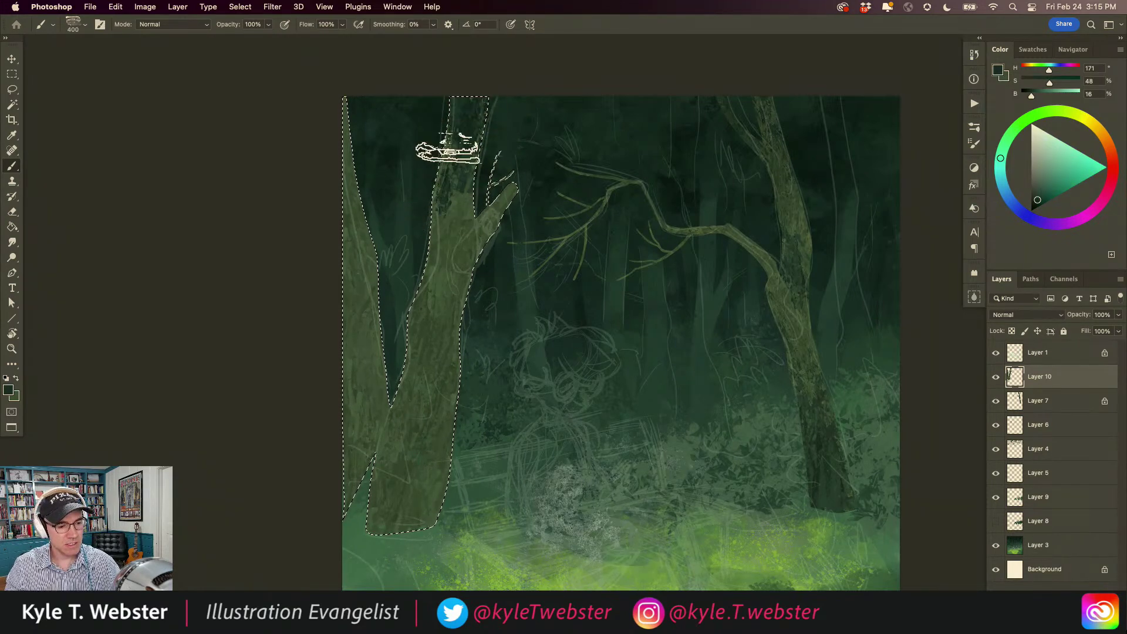
mouse_move(459, 238)
left_mouse_down()
mouse_move(445, 203)
mouse_move(440, 45)
left_mouse_up()
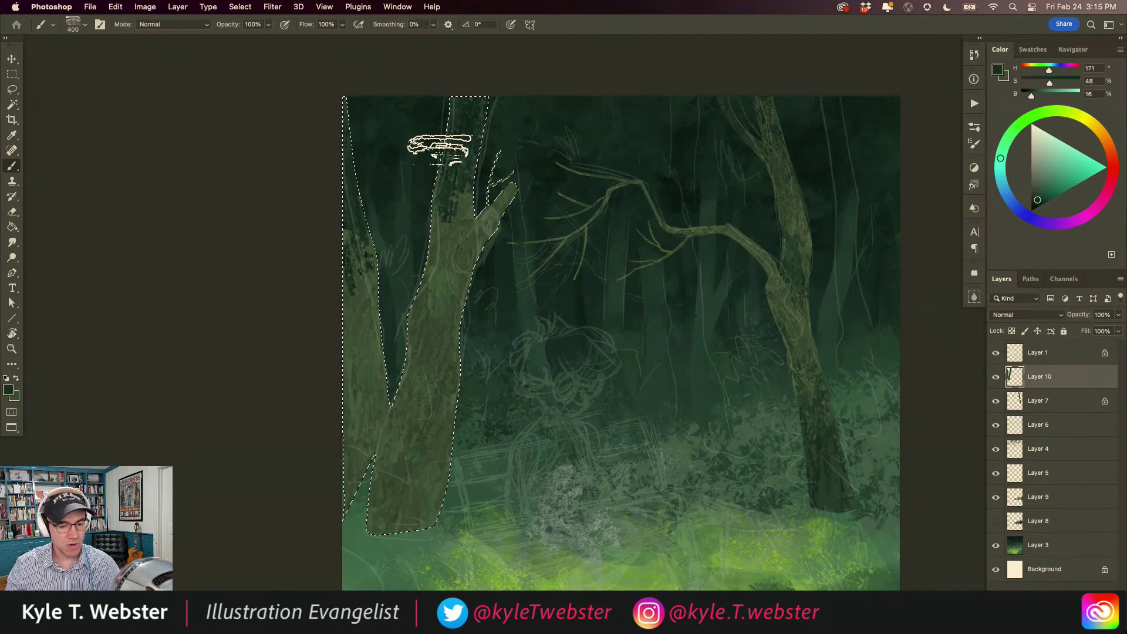
scroll(804, 275, "up", 3)
left_click(811, 272, "alt")
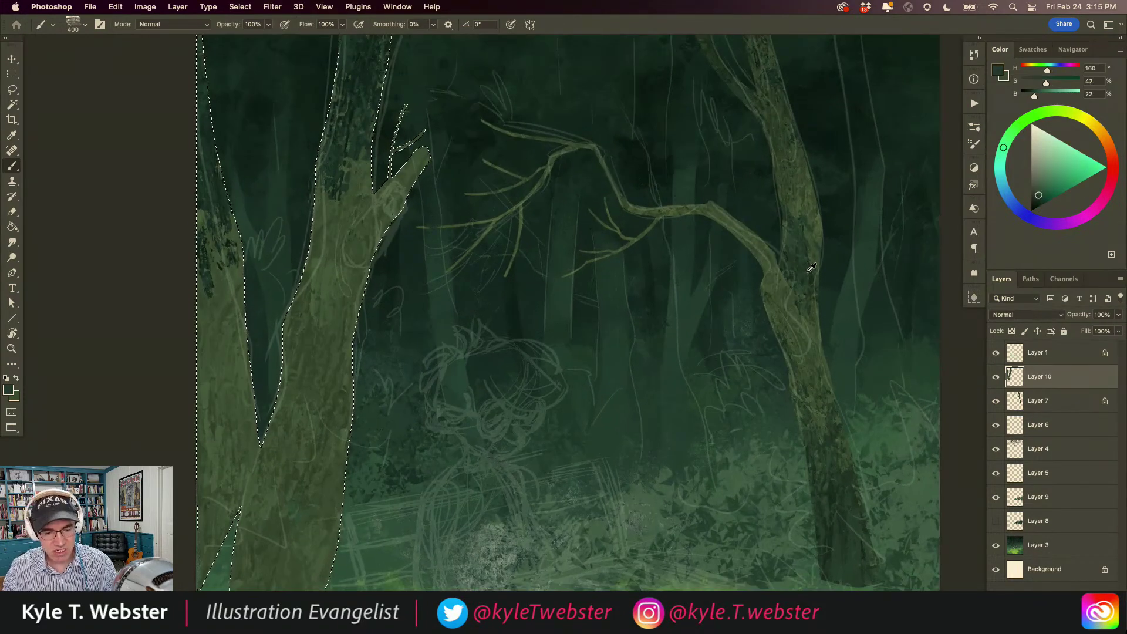
scroll(410, 147, "up", 3)
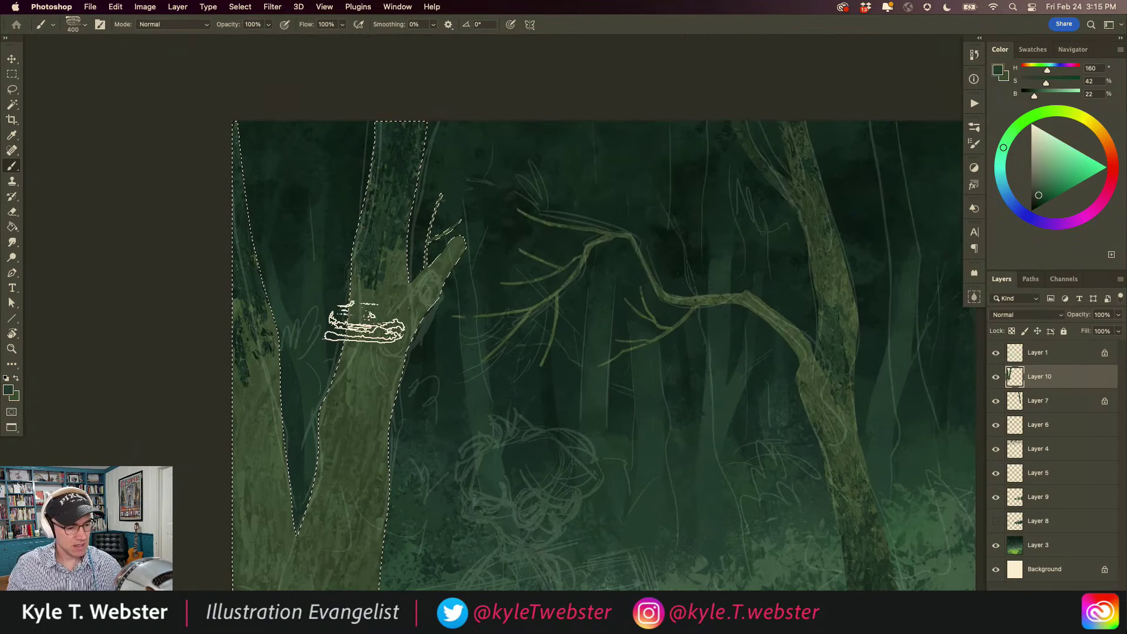
mouse_move(394, 256)
left_mouse_down()
mouse_move(365, 319)
mouse_move(384, 152)
left_mouse_up()
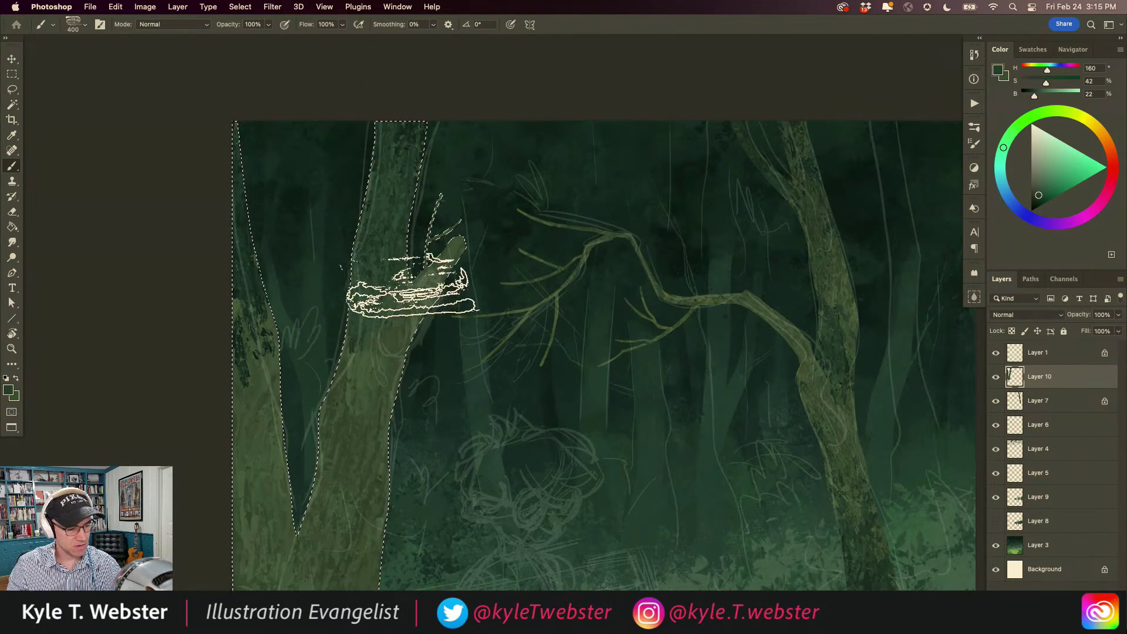
scroll(358, 305, "left", 4)
mouse_move(367, 281)
left_mouse_down()
mouse_move(352, 144)
mouse_move(360, 303)
mouse_move(379, 350)
left_mouse_up()
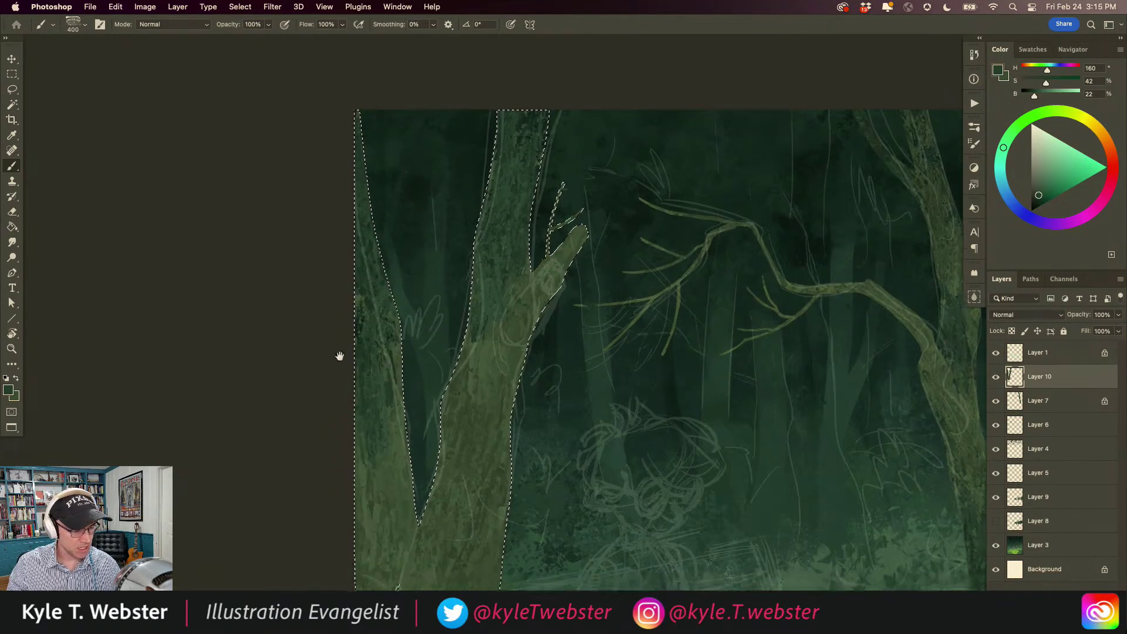
- Sample a dark muted green (H 133, S 28, B 25) and paint bark shading over the lower parts of both selected left trunks
scroll(340, 377, "down", 4)
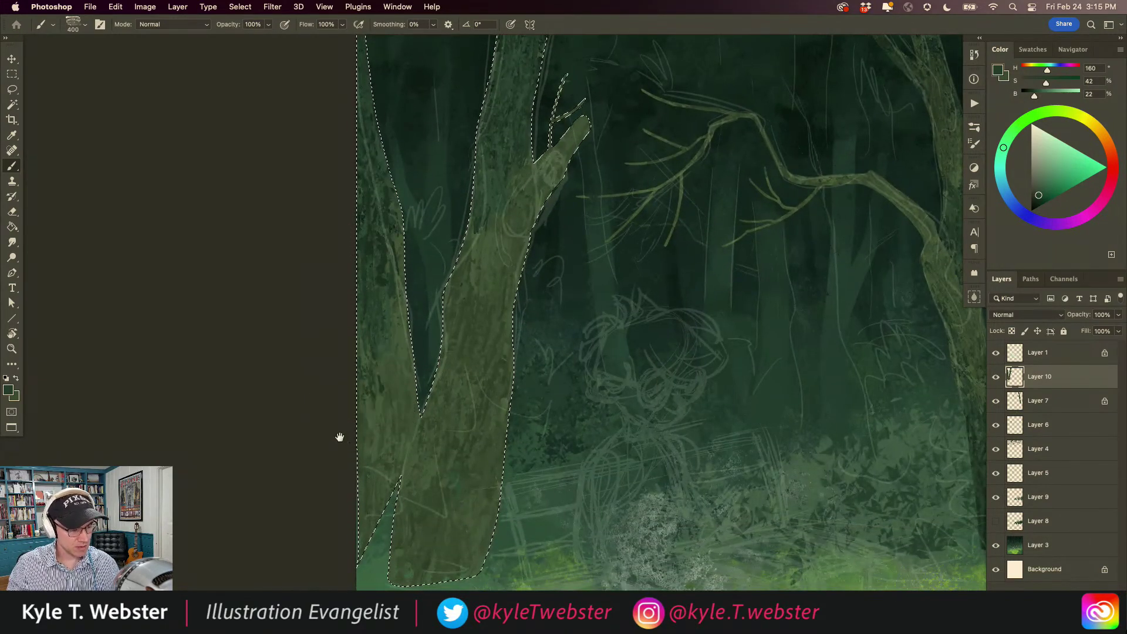
scroll(352, 411, "down", 3)
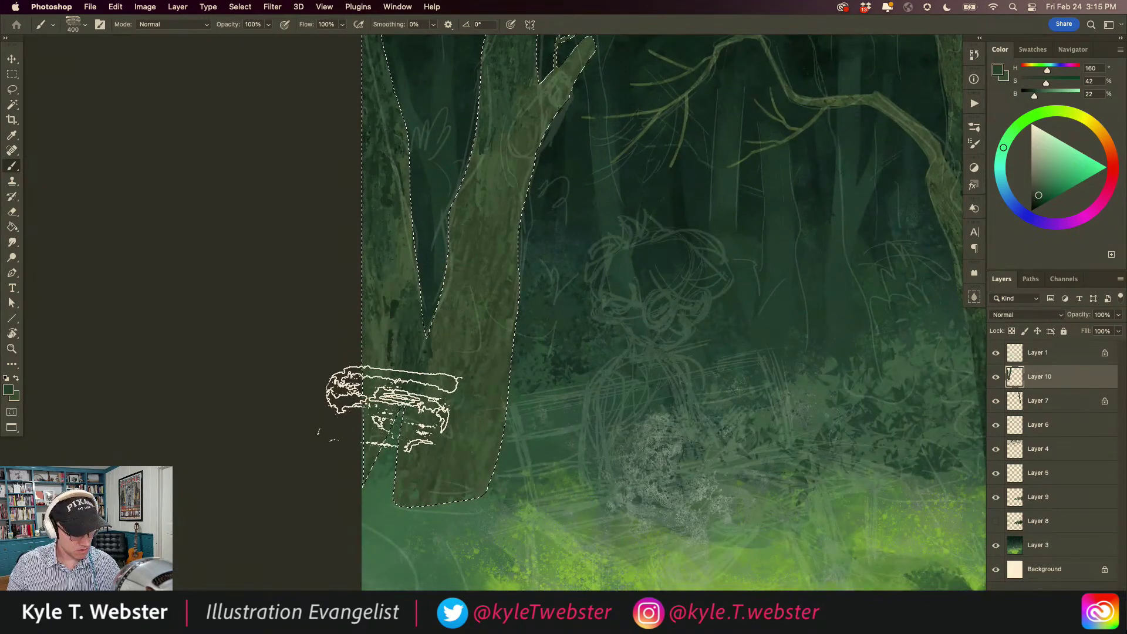
left_click(485, 326, "alt")
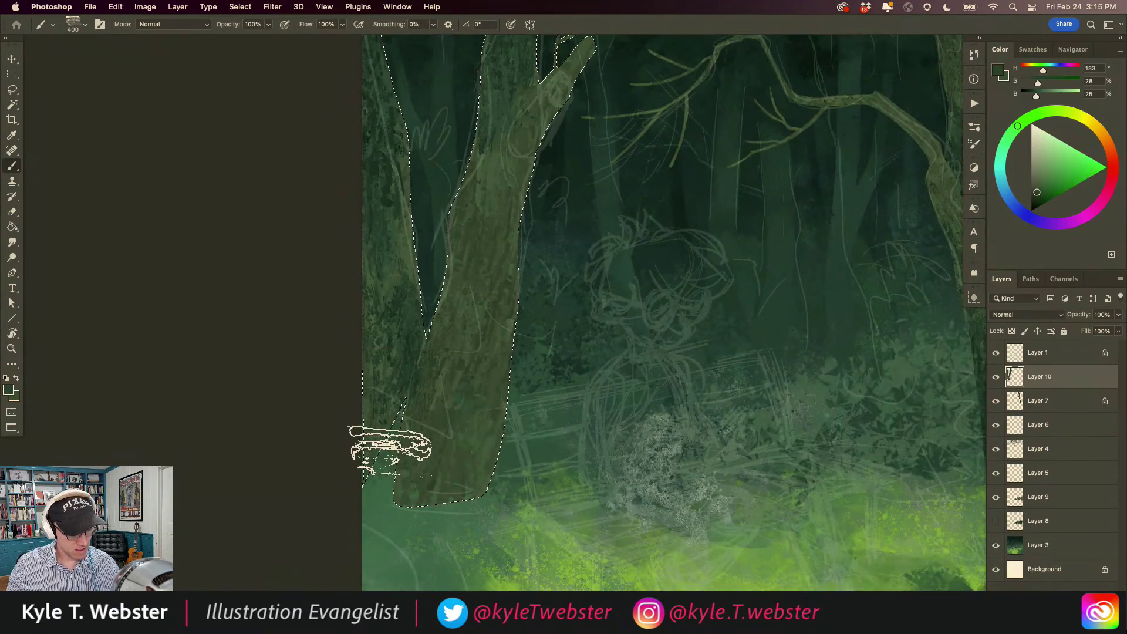
scroll(360, 380, "down", 4)
scroll(432, 221, "up", 2)
scroll(433, 220, "up", 1)
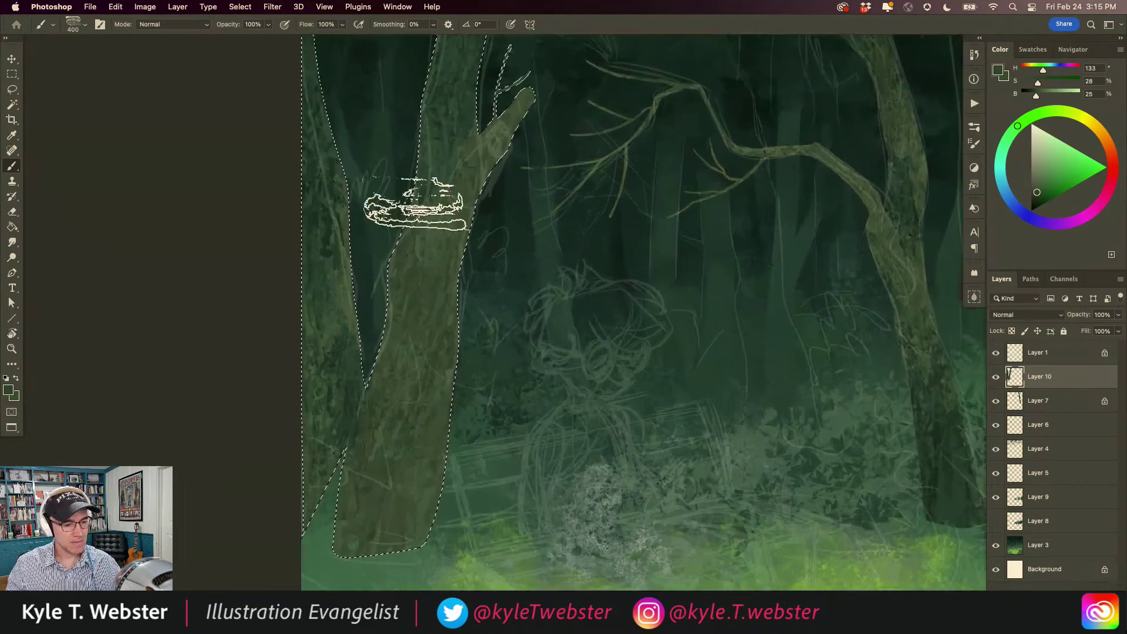
- Sample darker greens (H 161, S 41, B 24 and H 138, S 29, B 23) and blend the bark around the larger trunk's middle and branch stub
left_click(464, 234, "alt")
key("bracketleft")
key("bracketleft")
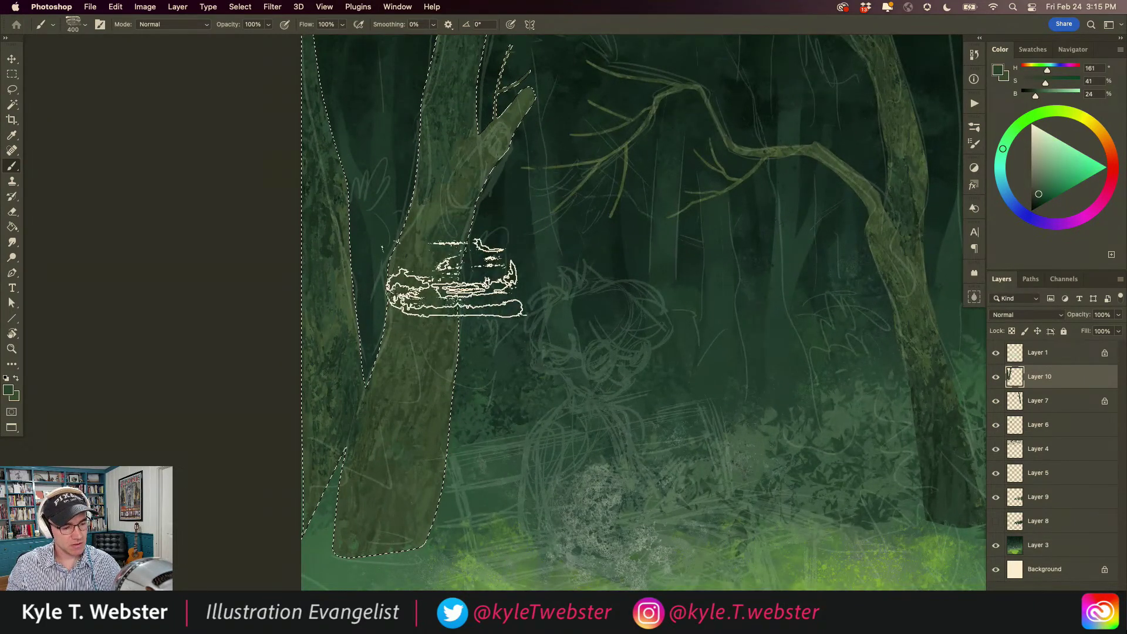
left_click(417, 313, "alt")
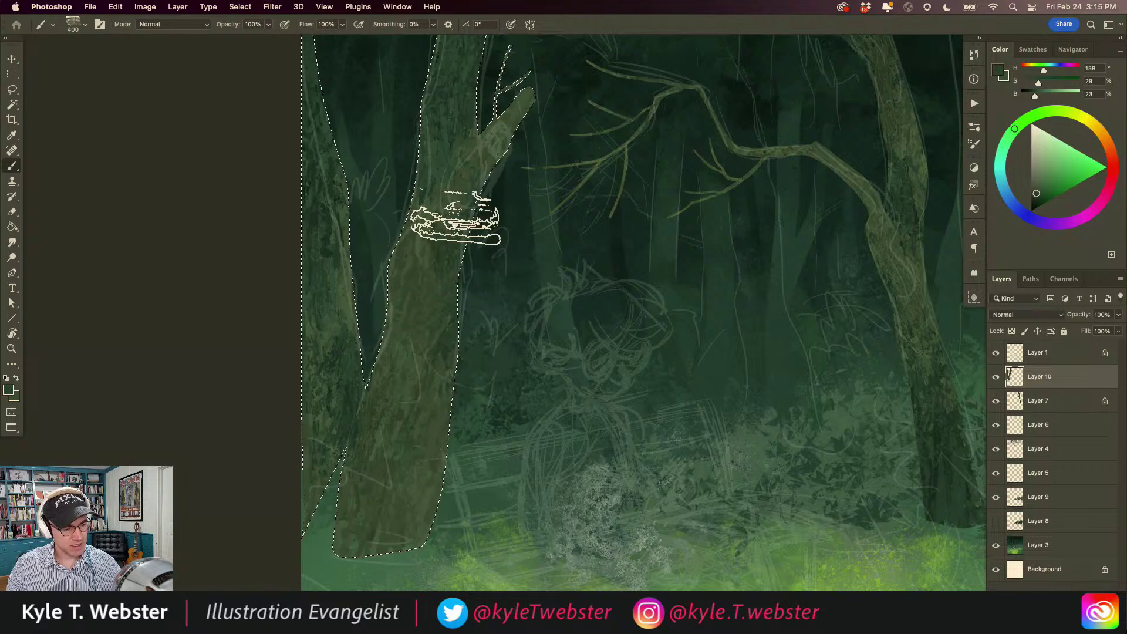
- Deselect the trunks and hide the sketch on Layer 1 to review the painted trees
key("super+minus")
key("super+d")
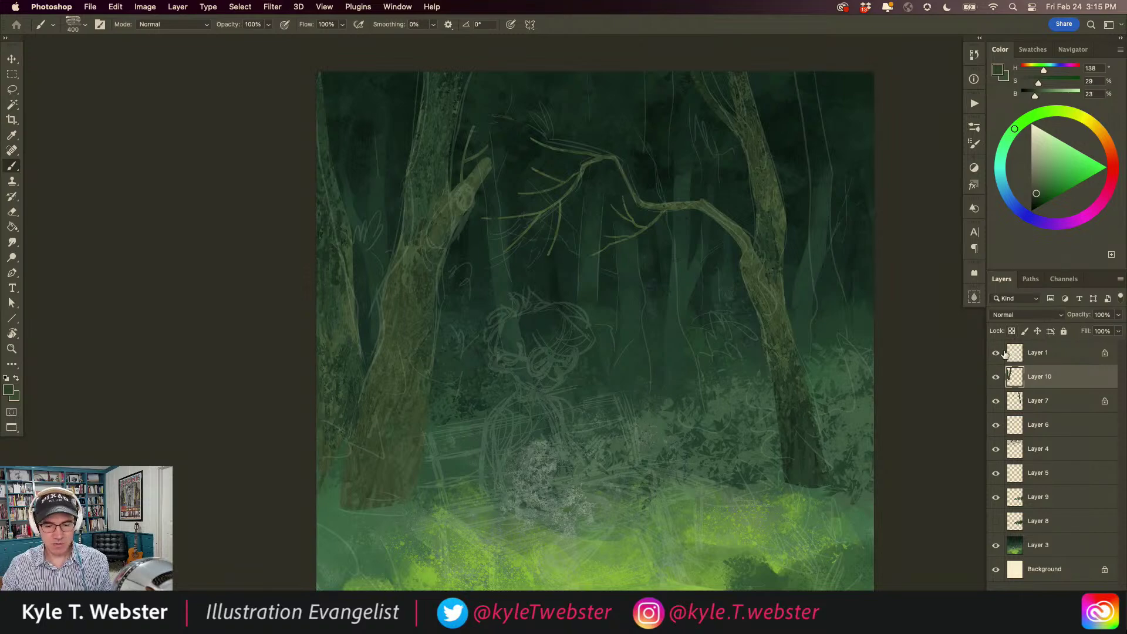
left_click(997, 353)
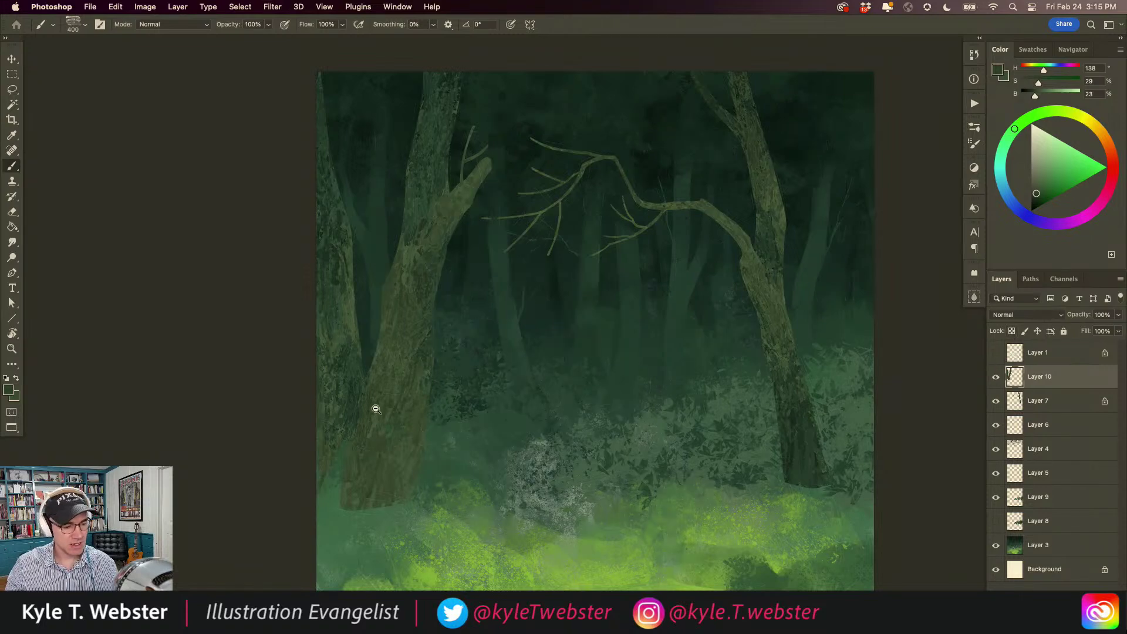
key("super+minus")
left_click_drag(347, 413, 328, 406)
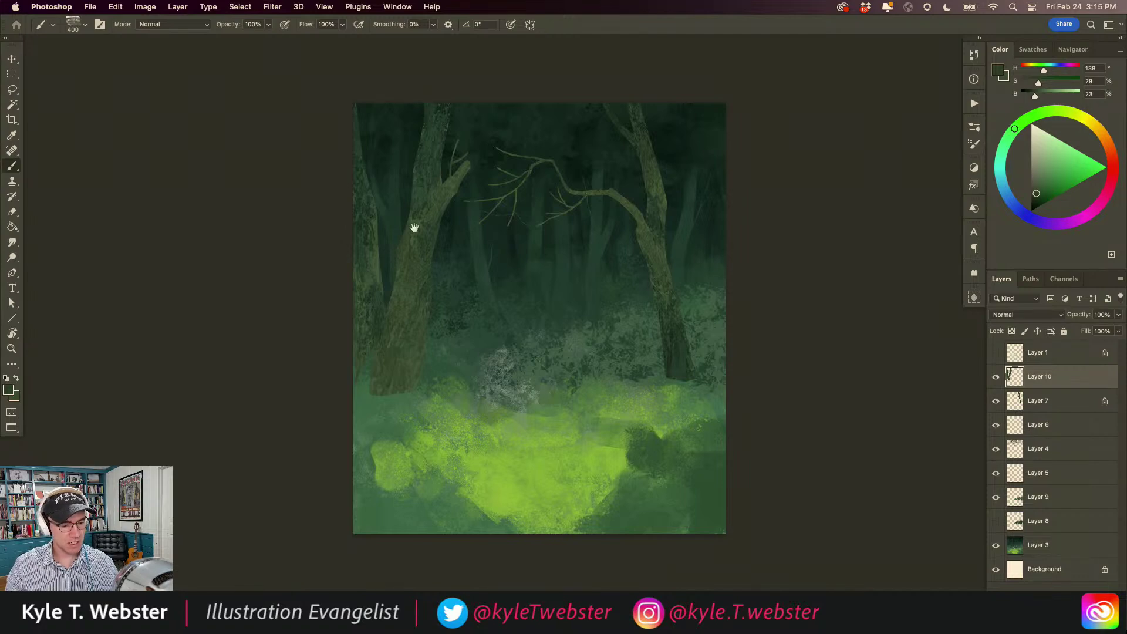
left_click(419, 315, "super")
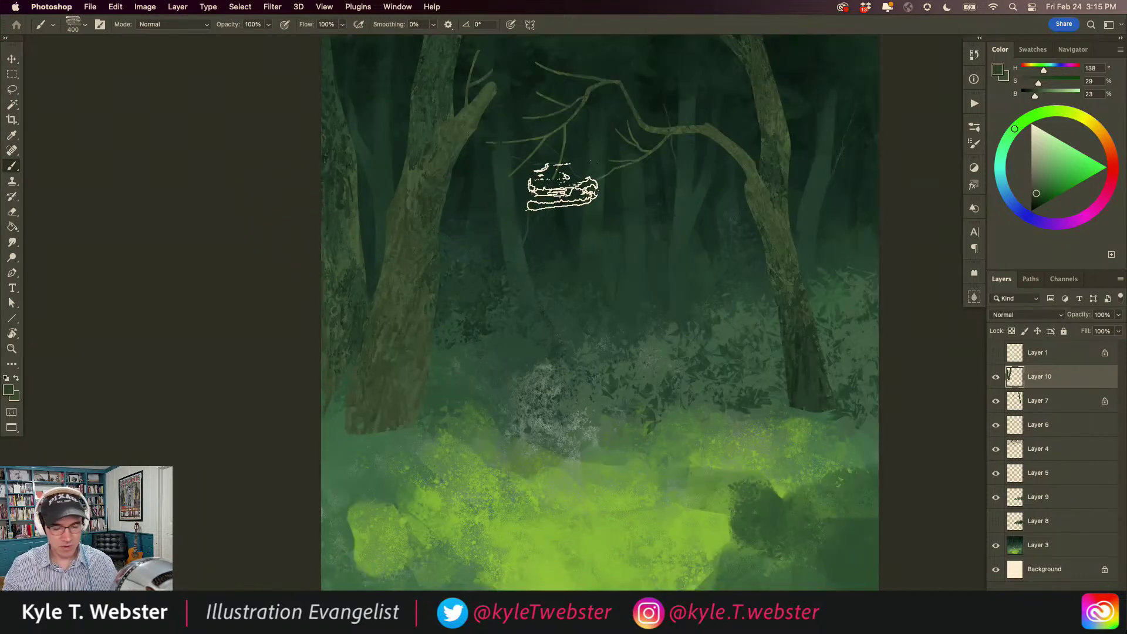
- Make Layer 3 active, sample a dark green (H 177, S 49, B 15) and choose the Pigmentia brush
left_click(1017, 546)
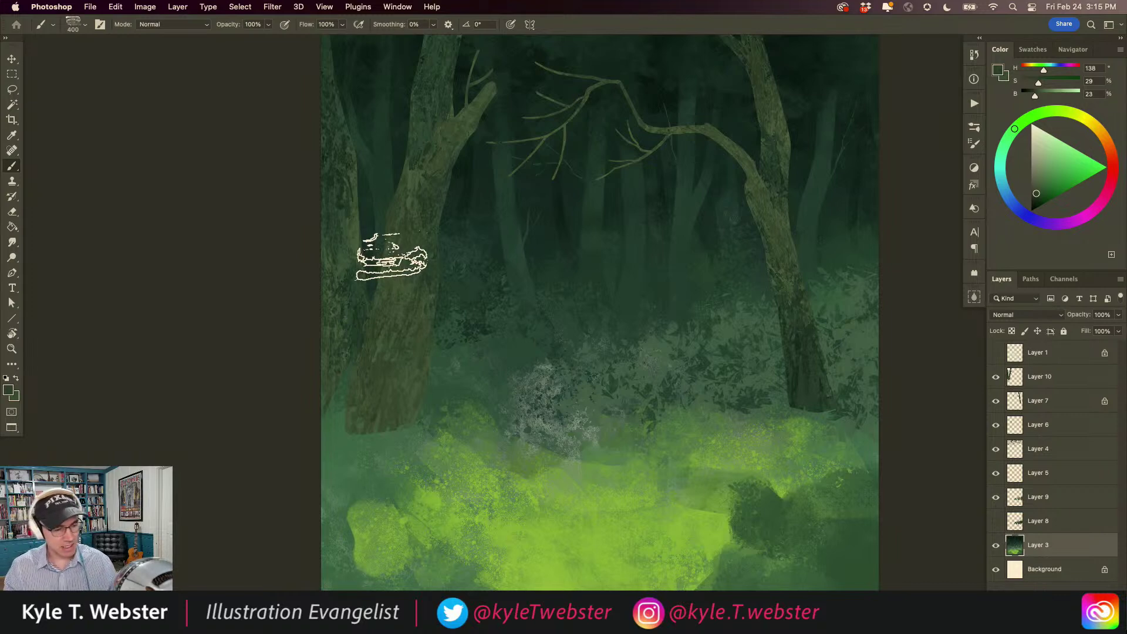
left_click(453, 205, "alt")
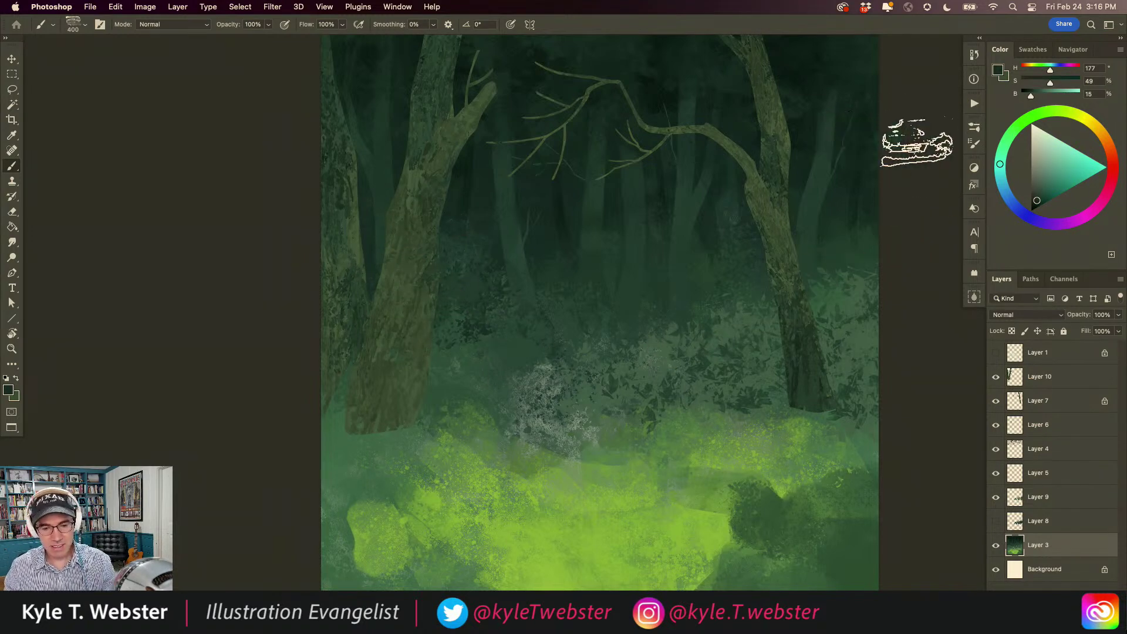
left_click(975, 127)
scroll(824, 294, "up", 5)
mouse_move(955, 258)
left_mouse_down()
mouse_move(953, 226)
mouse_move(955, 276)
mouse_move(938, 337)
left_mouse_up()
left_click(765, 358)
left_click(764, 340)
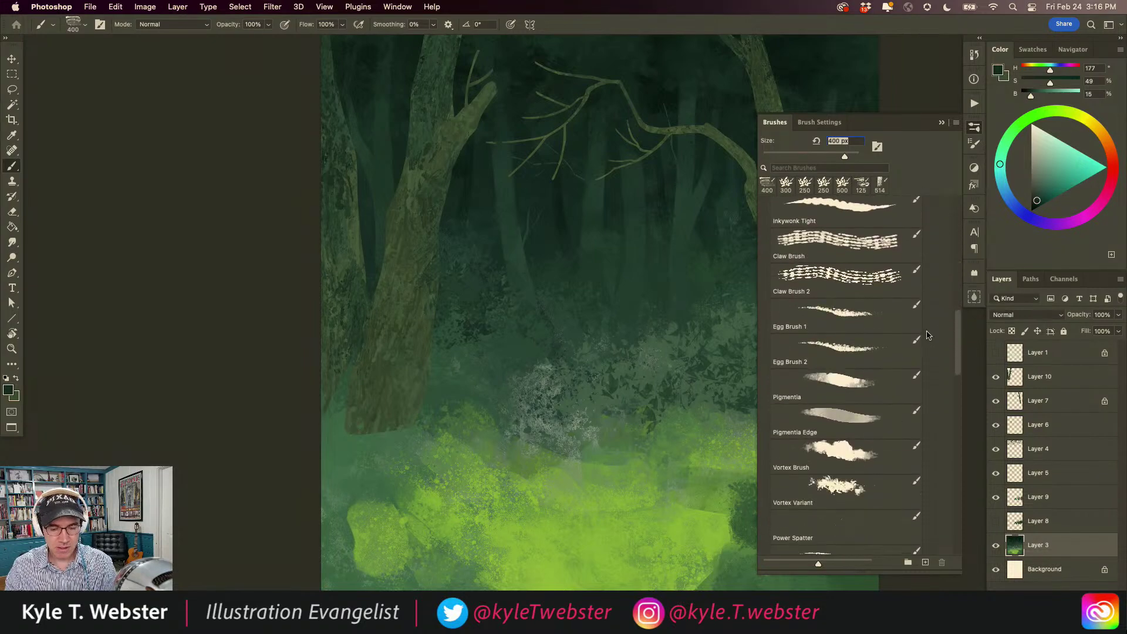
left_click(837, 383)
left_click(942, 122)
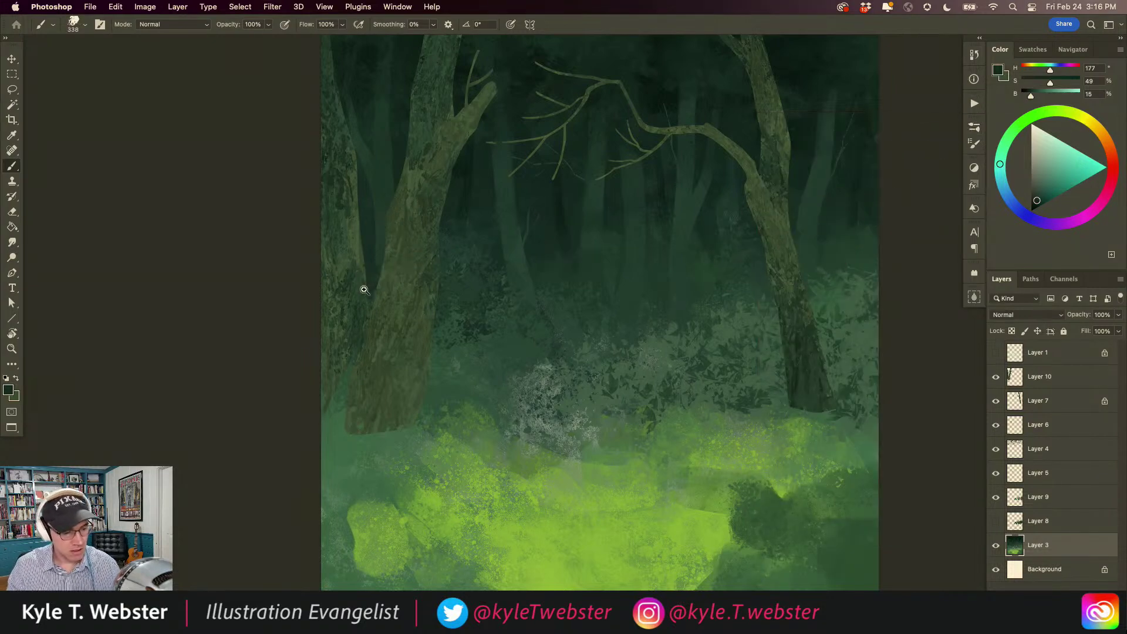
- Darken the colour to H 177, S 39, B 13 and paint shadow on the background between and around the left trunks
scroll(454, 215, "up", 2)
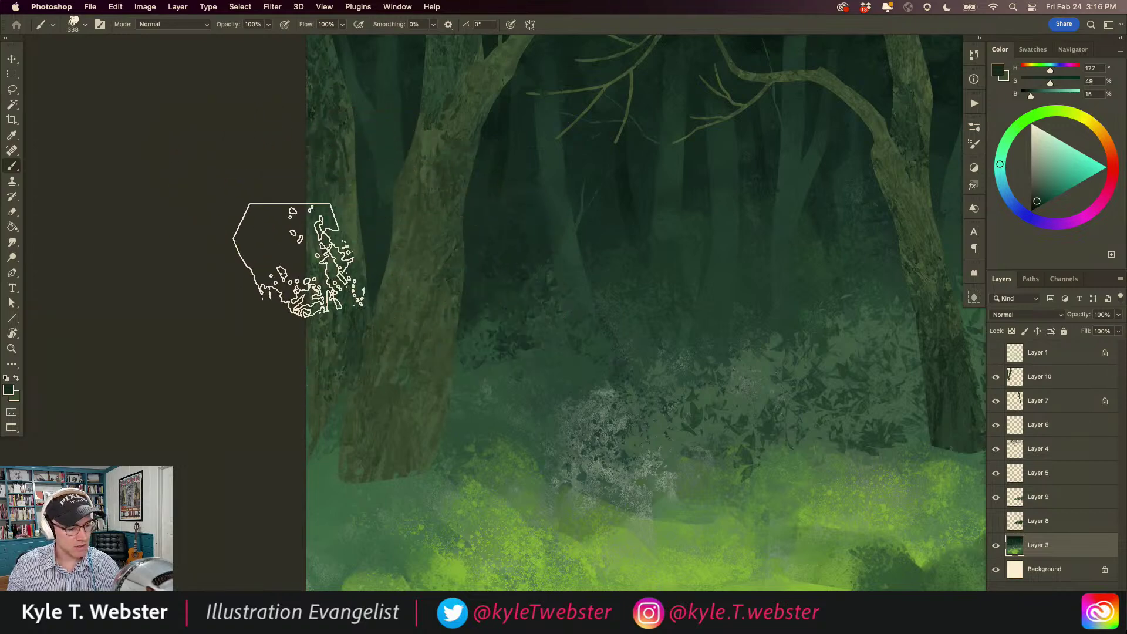
left_click(1034, 202)
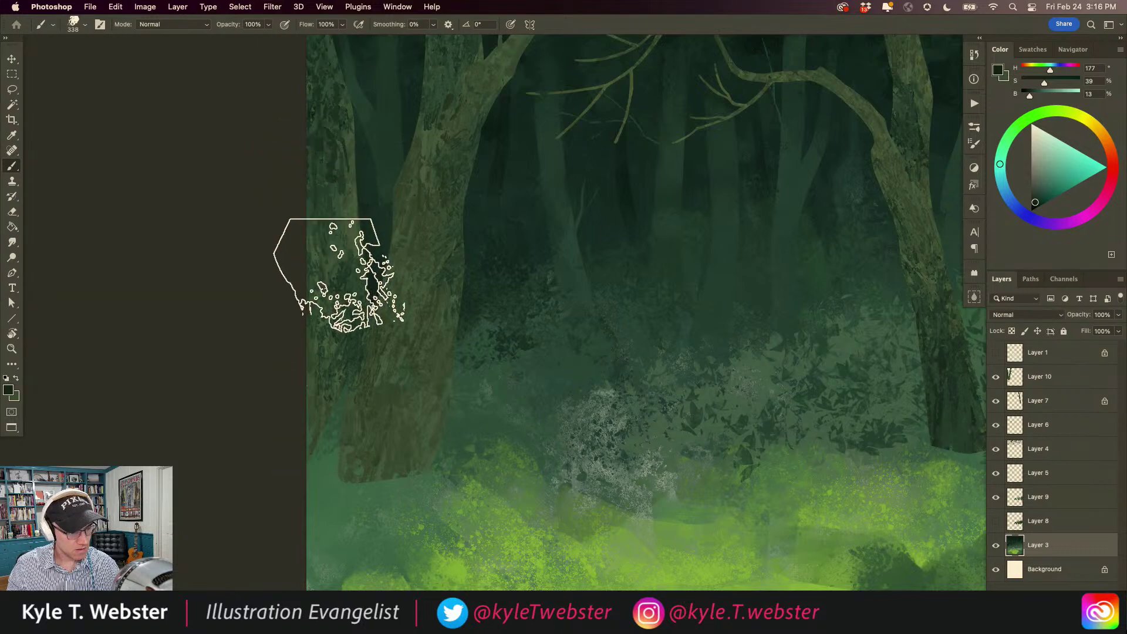
scroll(302, 352, "down", 3)
scroll(307, 369, "down", 2)
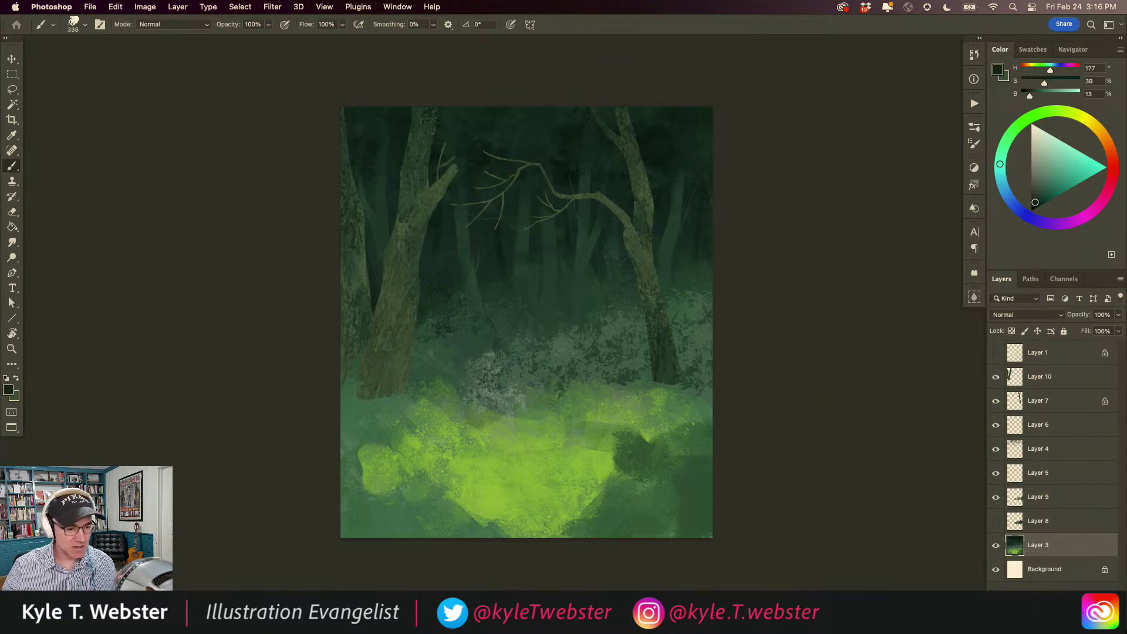
scroll(382, 294, "up", 5)
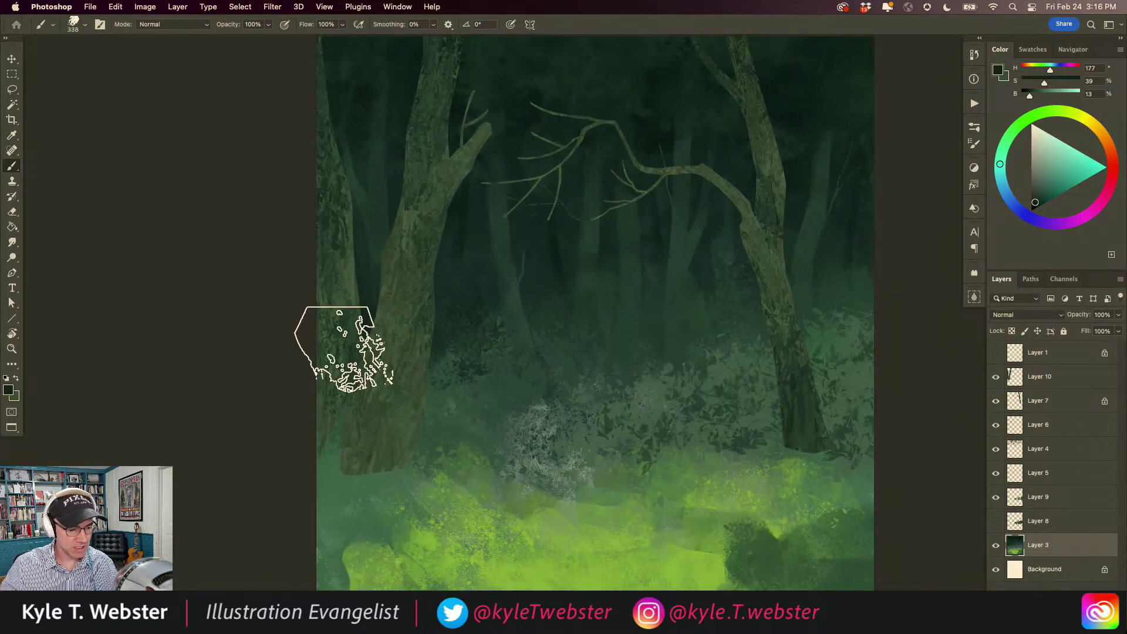
mouse_move(348, 358)
left_mouse_down()
mouse_move(345, 314)
mouse_move(328, 325)
left_mouse_up()
scroll(334, 318, "down", 3)
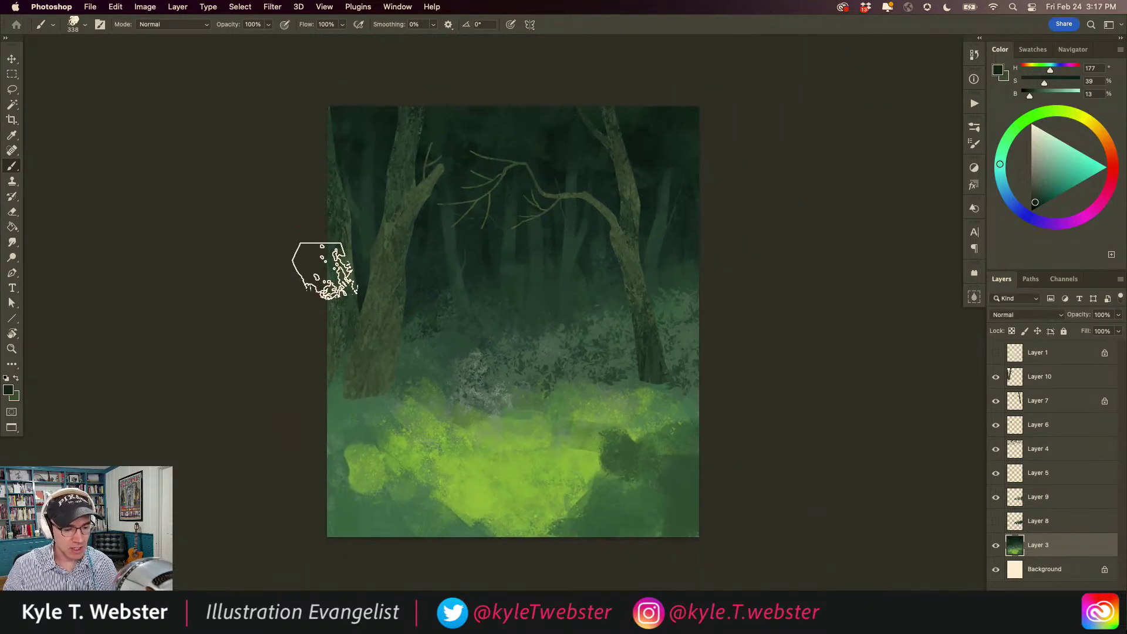
- Check the composition against the sketch, add a layer above Layer 10, and lasso a jagged leafy undergrowth shape across the tree bases
left_click(996, 352)
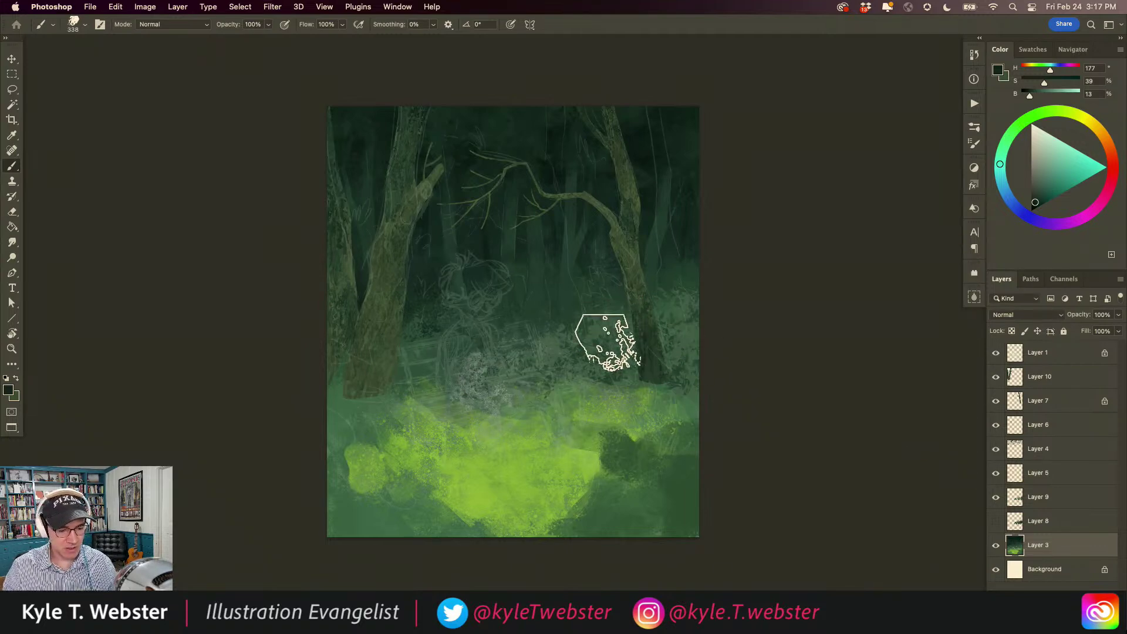
left_click(996, 352)
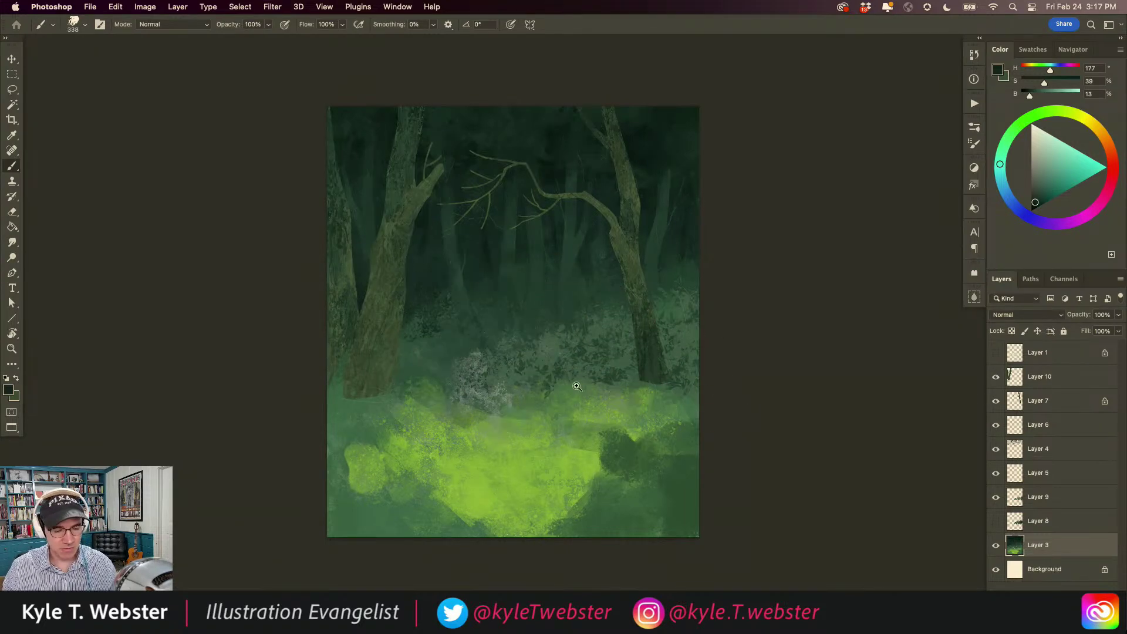
scroll(579, 382, "up", 2)
scroll(511, 403, "right", 2)
key("l")
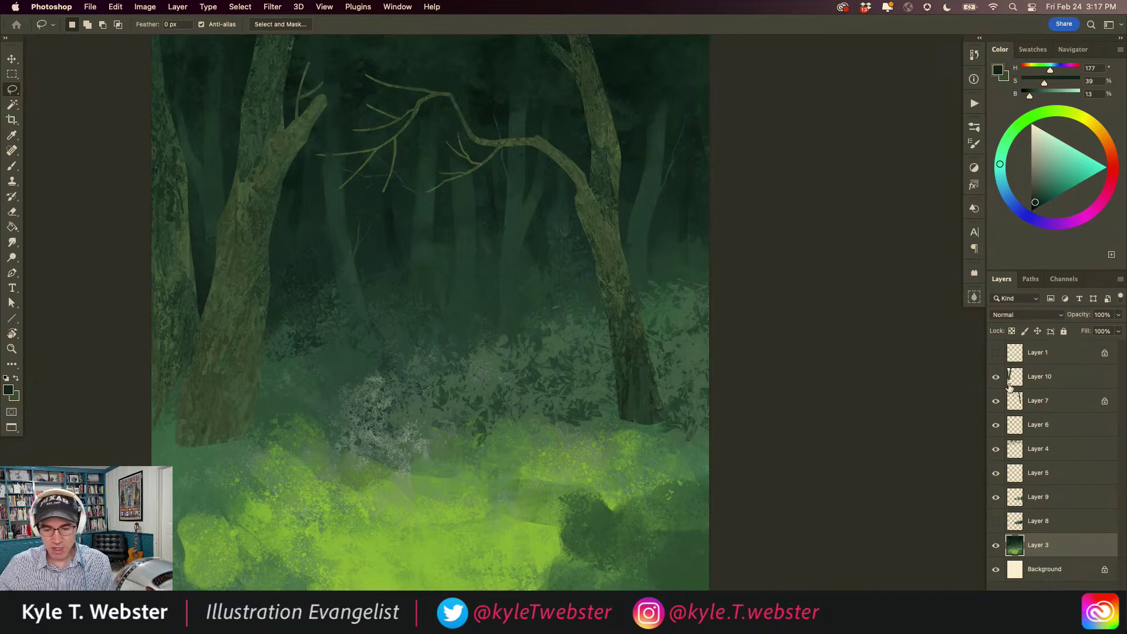
left_click(1006, 386)
key("super+shift+alt+n")
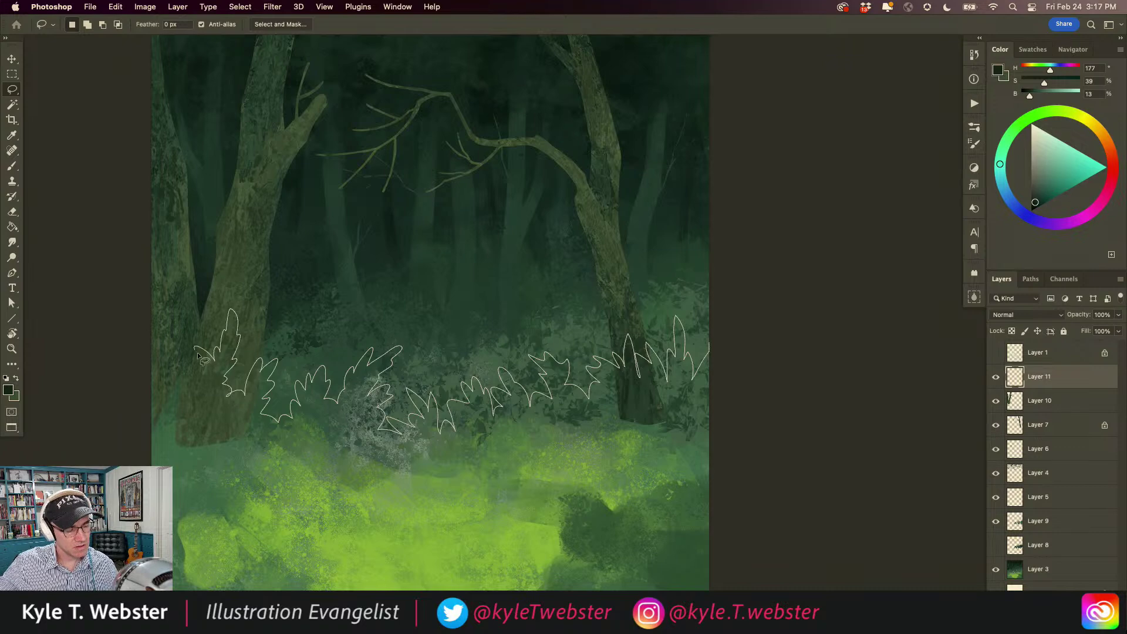
mouse_move(186, 584)
left_mouse_down()
mouse_move(464, 587)
mouse_move(787, 520)
left_mouse_up()
key("b")
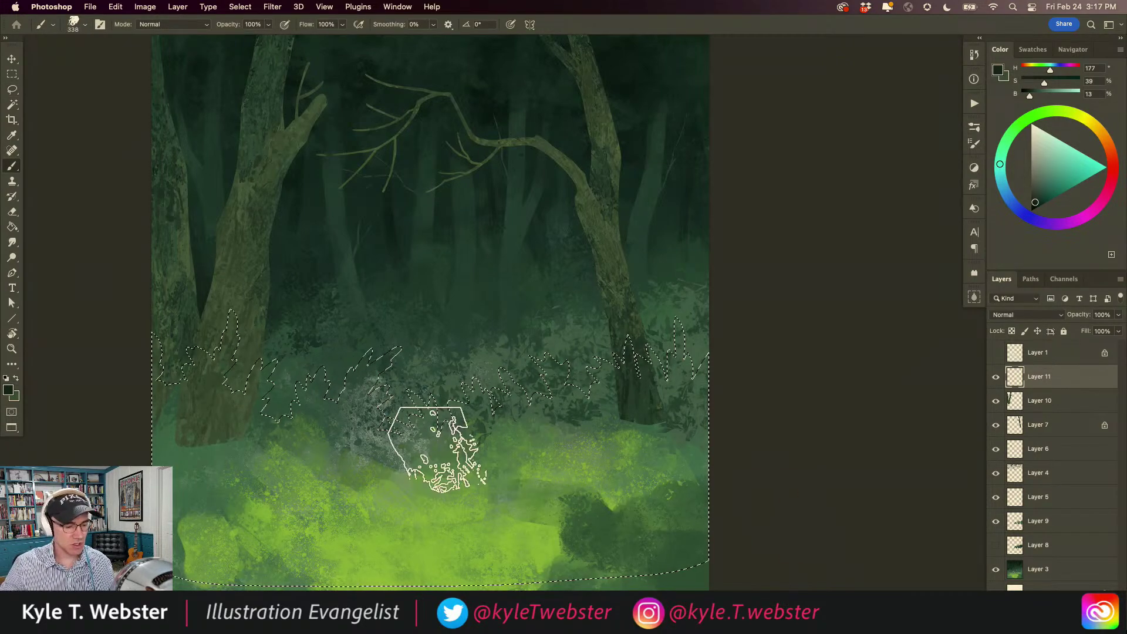
- Paint the selection's leafy upper band dark green (H 177, S 39, B 13), with brighter green (H 113, S 57, B 50) below it
key("super+minus")
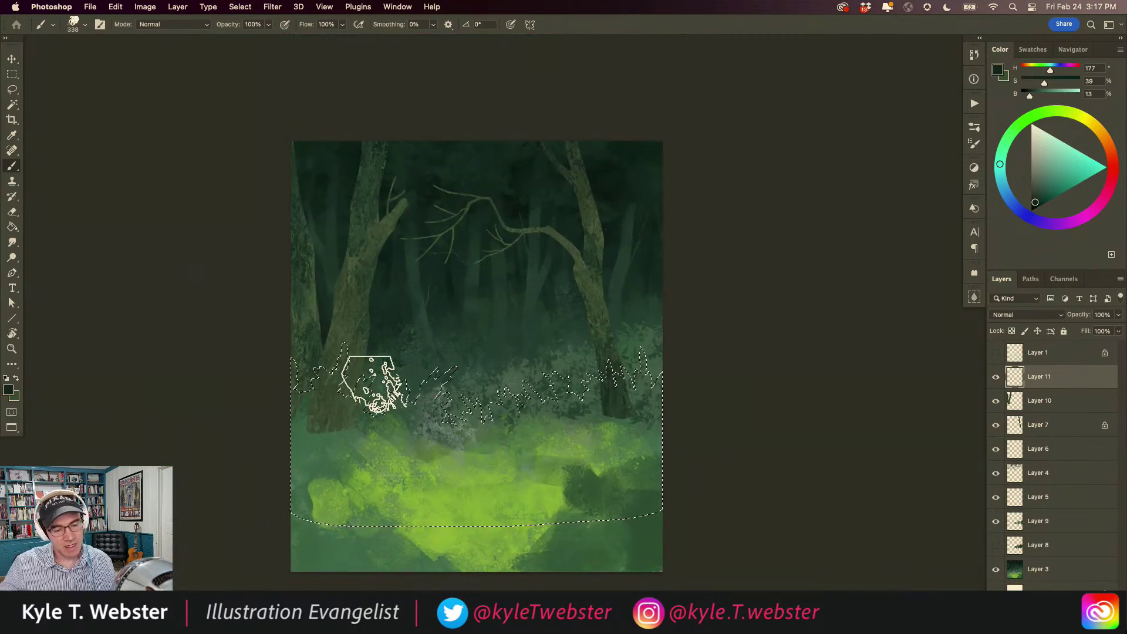
mouse_move(574, 402)
left_mouse_down()
mouse_move(628, 377)
mouse_move(653, 383)
mouse_move(628, 426)
mouse_move(634, 372)
mouse_move(546, 420)
mouse_move(543, 380)
mouse_move(525, 442)
mouse_move(517, 410)
mouse_move(488, 447)
mouse_move(485, 418)
mouse_move(455, 393)
mouse_move(414, 388)
mouse_move(423, 442)
mouse_move(372, 430)
left_mouse_up()
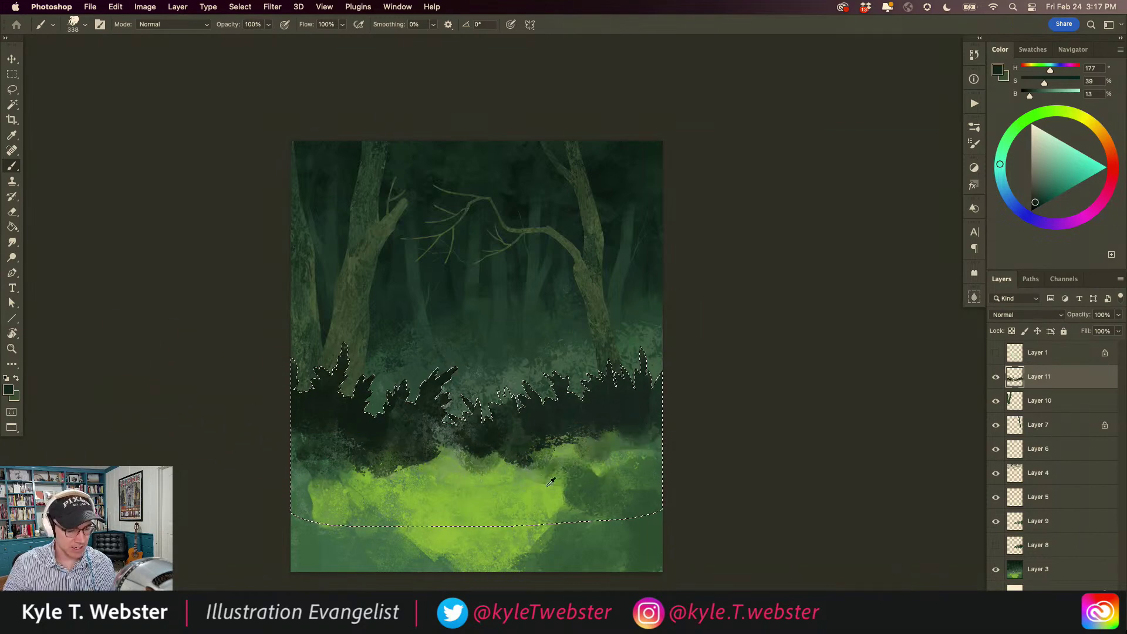
left_click(590, 475, "alt")
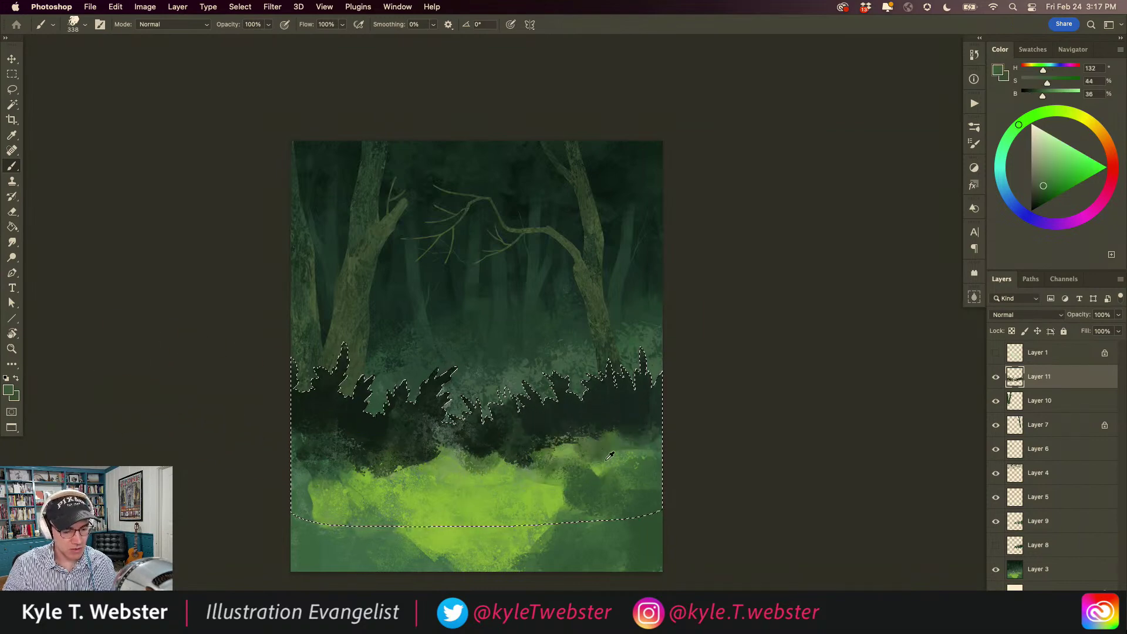
left_click(1053, 179)
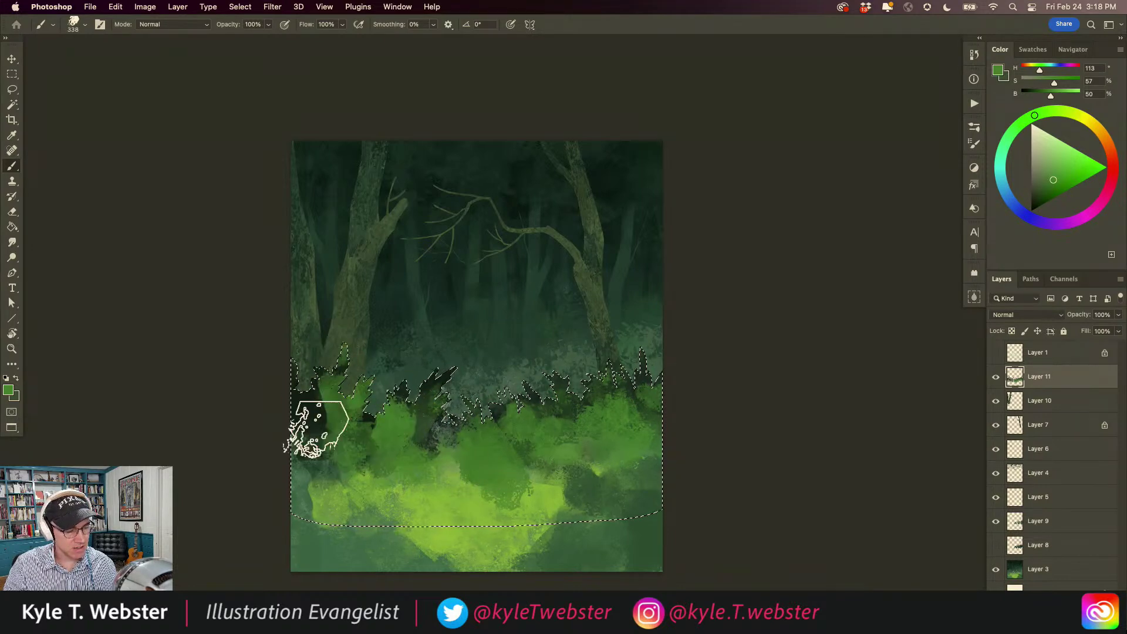
left_click_drag(324, 442, 311, 470)
- Sample a near-black green (H 174, S 38, B 10), dab it into the left undergrowth and choose a 300 px leaf-cluster brush
left_click(441, 370, "alt")
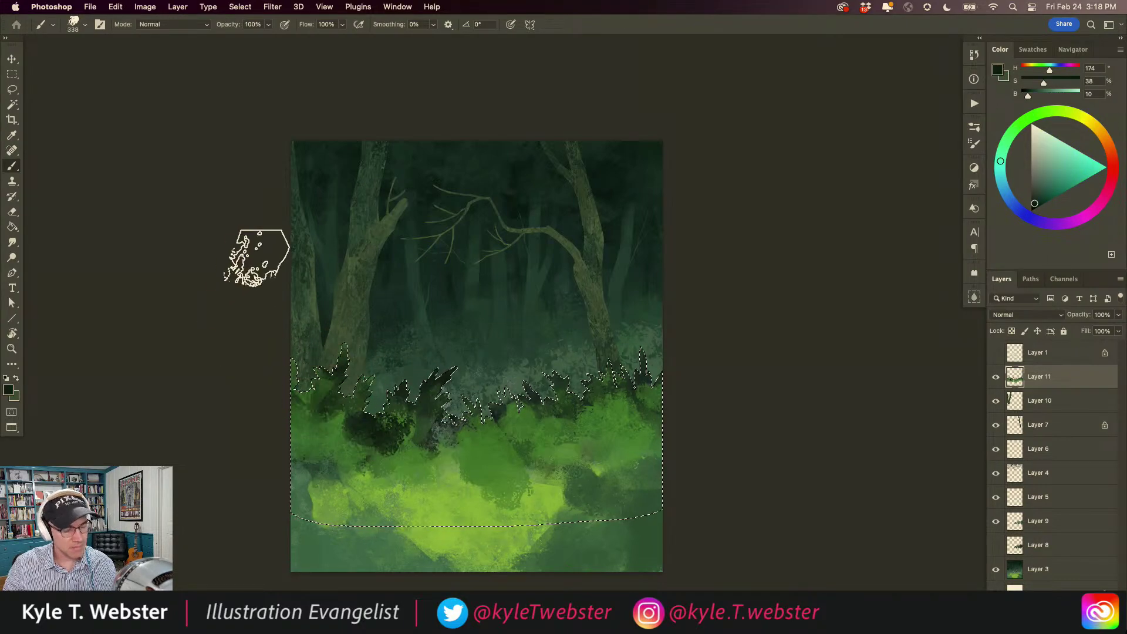
left_click(972, 124)
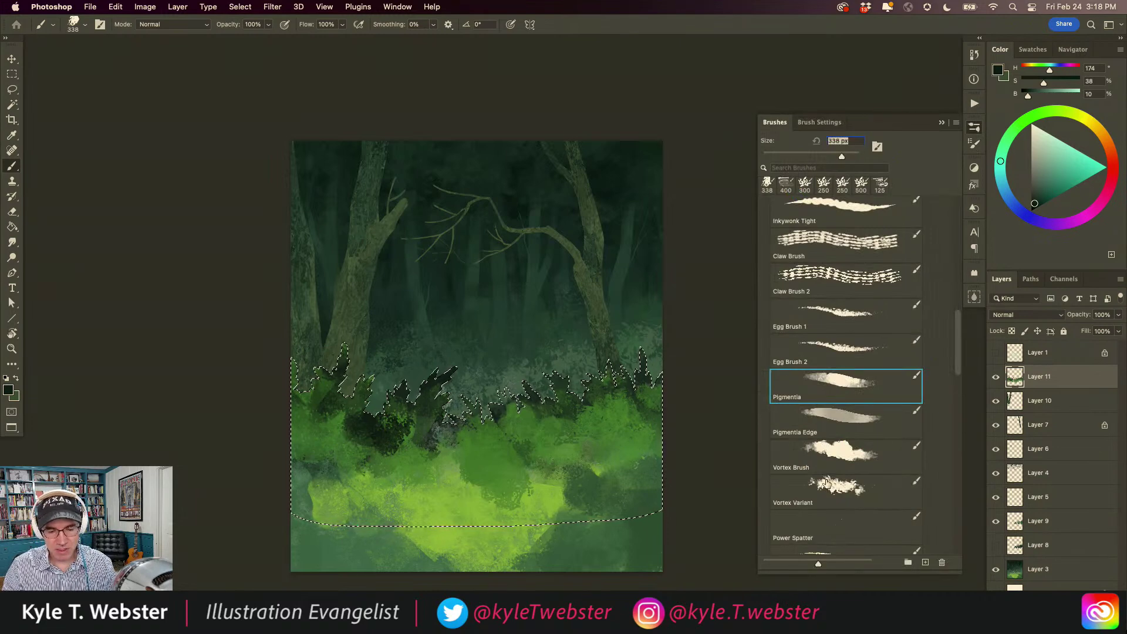
scroll(851, 387, "down", 5)
left_click(851, 396)
left_click(942, 122)
- Paint dark leaf-cluster strokes across the whole row of selected undergrowth at the tree bases, and clear the selection
scroll(470, 351, "up", 1)
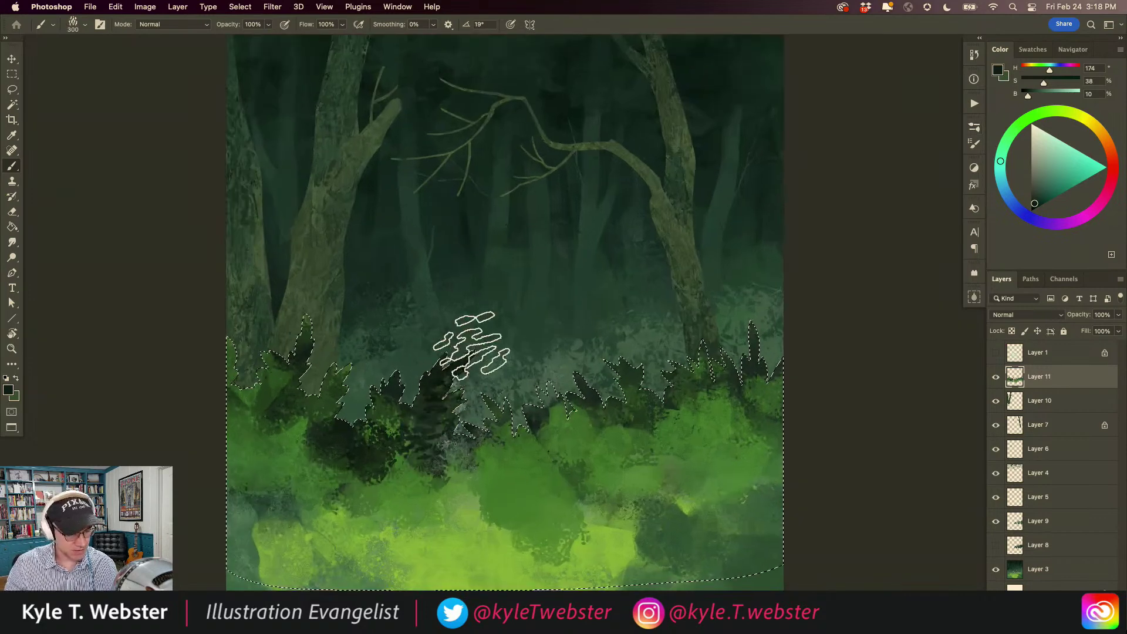
mouse_move(411, 418)
left_mouse_down()
mouse_move(378, 487)
mouse_move(396, 388)
mouse_move(378, 381)
mouse_move(359, 482)
mouse_move(305, 482)
mouse_move(301, 429)
mouse_move(309, 450)
mouse_move(333, 376)
mouse_move(277, 433)
left_mouse_up()
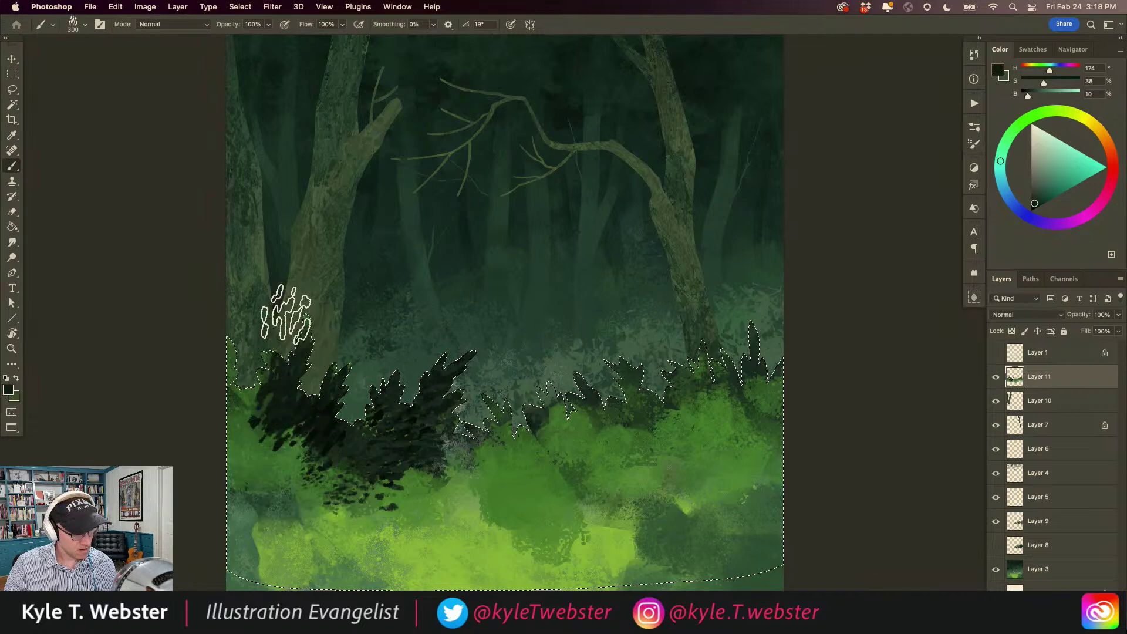
mouse_move(256, 373)
left_mouse_down()
mouse_move(239, 424)
mouse_move(252, 442)
mouse_move(235, 470)
mouse_move(255, 425)
mouse_move(328, 480)
mouse_move(411, 467)
mouse_move(486, 436)
mouse_move(481, 401)
mouse_move(537, 459)
mouse_move(523, 425)
mouse_move(537, 398)
mouse_move(587, 445)
mouse_move(597, 418)
mouse_move(578, 366)
mouse_move(638, 432)
mouse_move(629, 360)
mouse_move(640, 403)
mouse_move(584, 445)
mouse_move(668, 404)
mouse_move(667, 372)
mouse_move(555, 306)
mouse_move(696, 373)
mouse_move(685, 398)
mouse_move(707, 369)
mouse_move(685, 432)
mouse_move(736, 398)
mouse_move(749, 417)
mouse_move(778, 410)
mouse_move(766, 349)
mouse_move(755, 382)
mouse_move(772, 353)
mouse_move(775, 410)
mouse_move(753, 438)
mouse_move(696, 412)
mouse_move(702, 456)
mouse_move(634, 458)
mouse_move(740, 460)
left_mouse_up()
scroll(387, 435, "down", 2)
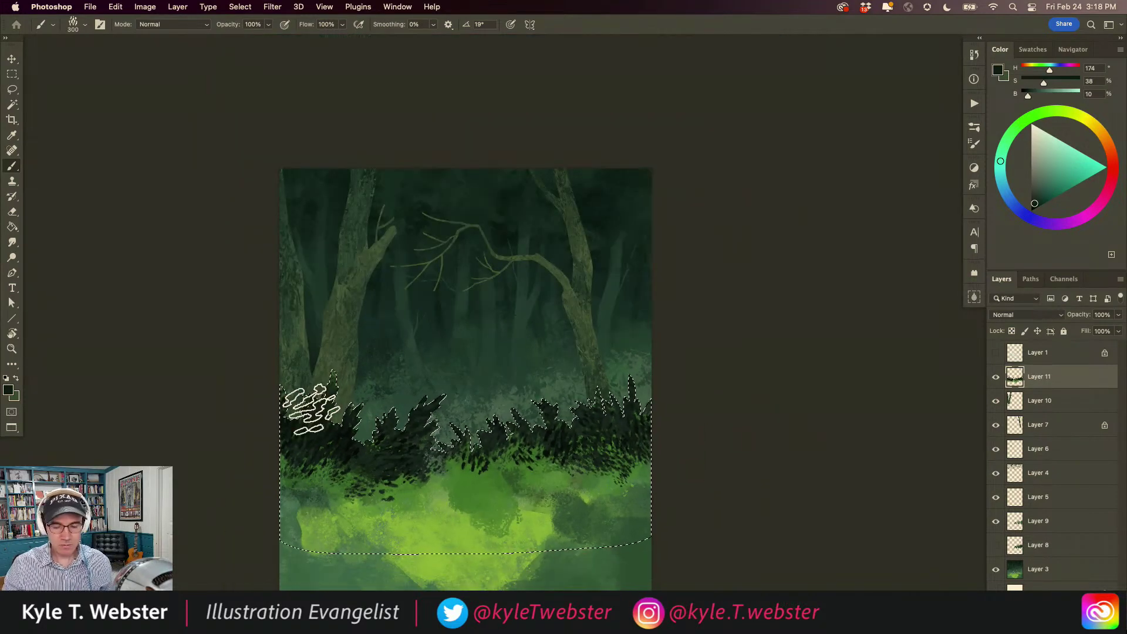
key("super+d")
left_click_drag(340, 507, 409, 476)
left_click(409, 476, "alt")
scroll(411, 460, "up", 1)
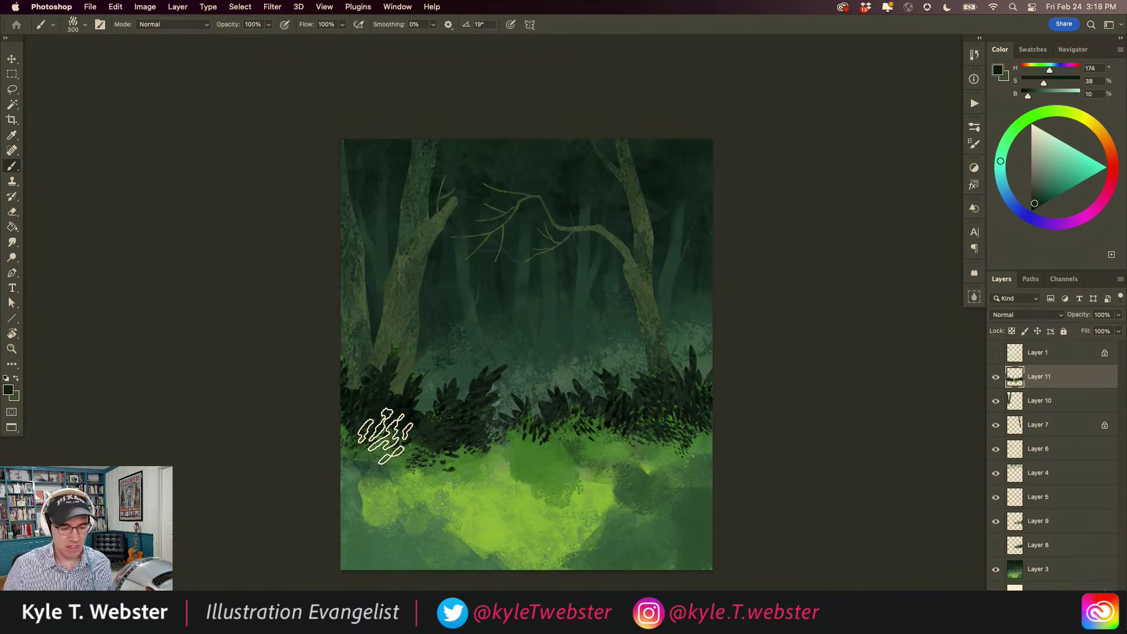
scroll(385, 434, "up", 2)
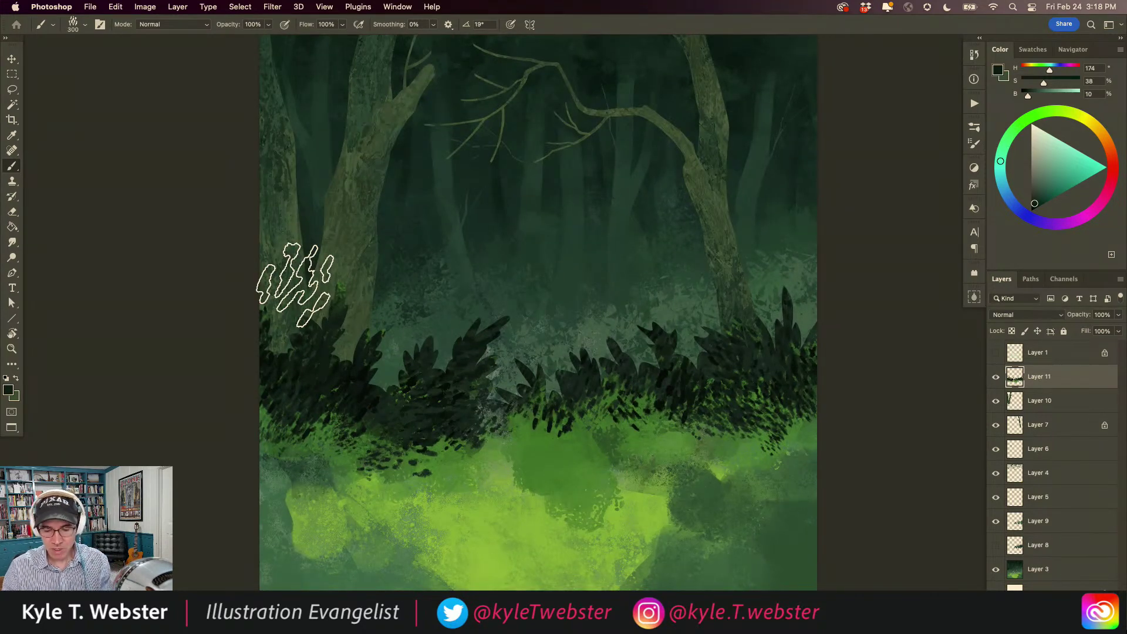
- Add a layer above Layer 8, sample dark teal (H 180, S 48, B 16), and paint leaf-cluster strokes across the background undergrowth behind the trees
left_click(995, 522)
left_click(995, 521)
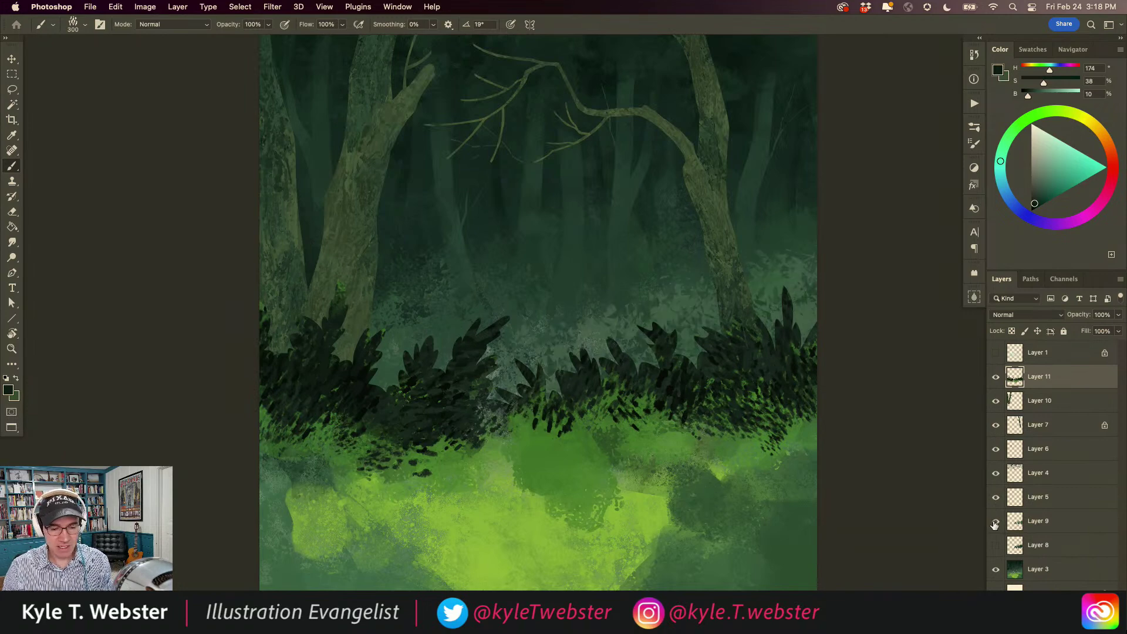
left_click(1014, 543)
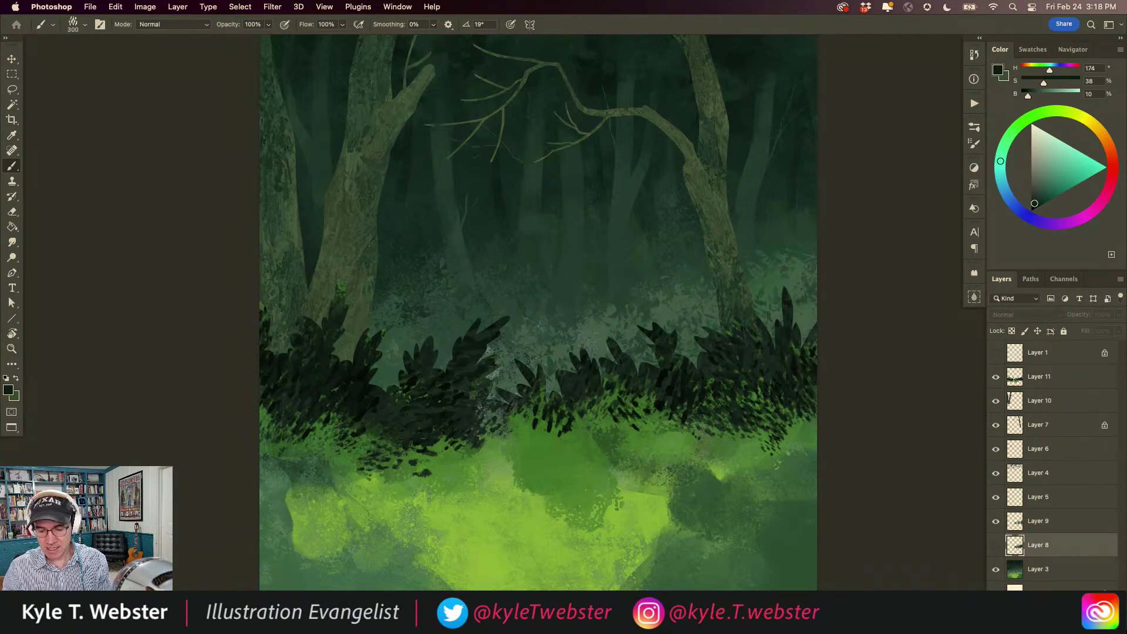
key("super+alt+shift+n")
left_click(649, 219, "alt")
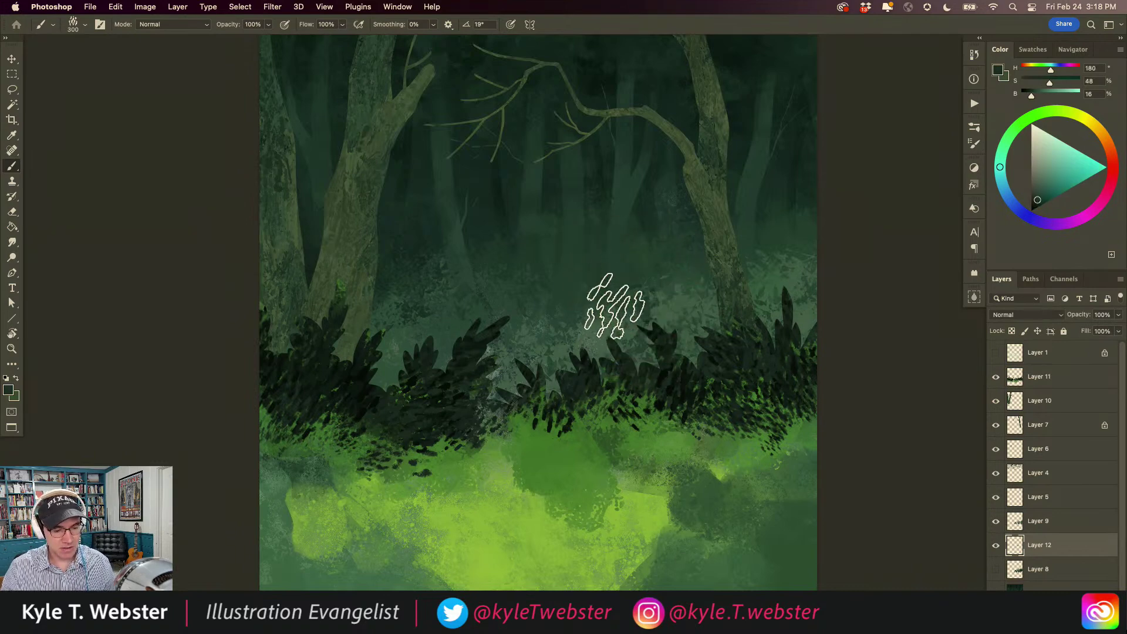
mouse_move(665, 286)
left_mouse_down()
mouse_move(699, 332)
mouse_move(661, 293)
mouse_move(692, 284)
mouse_move(736, 337)
mouse_move(744, 297)
mouse_move(769, 274)
left_mouse_up()
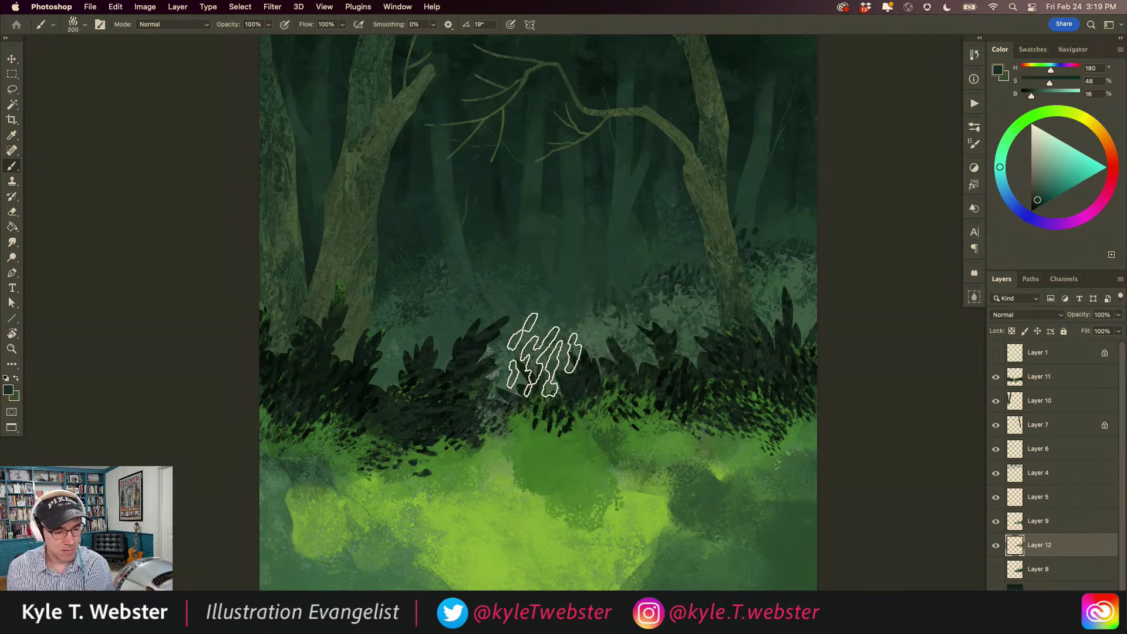
mouse_move(505, 346)
left_mouse_down()
mouse_move(464, 302)
mouse_move(502, 315)
mouse_move(435, 343)
mouse_move(424, 365)
mouse_move(396, 359)
mouse_move(397, 303)
mouse_move(337, 304)
mouse_move(384, 284)
mouse_move(335, 358)
mouse_move(311, 364)
left_mouse_up()
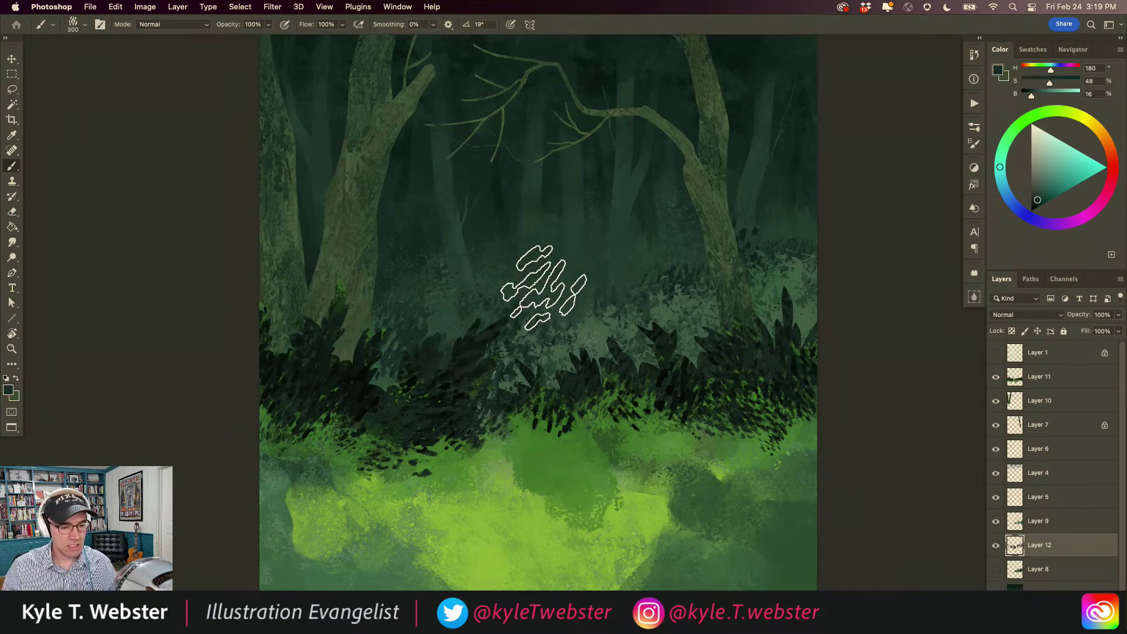
- Sample a muted green (H 165, S 32, B 38) from the background foliage and check the whole composition against the sketch on Layer 1
left_click(587, 329, "alt")
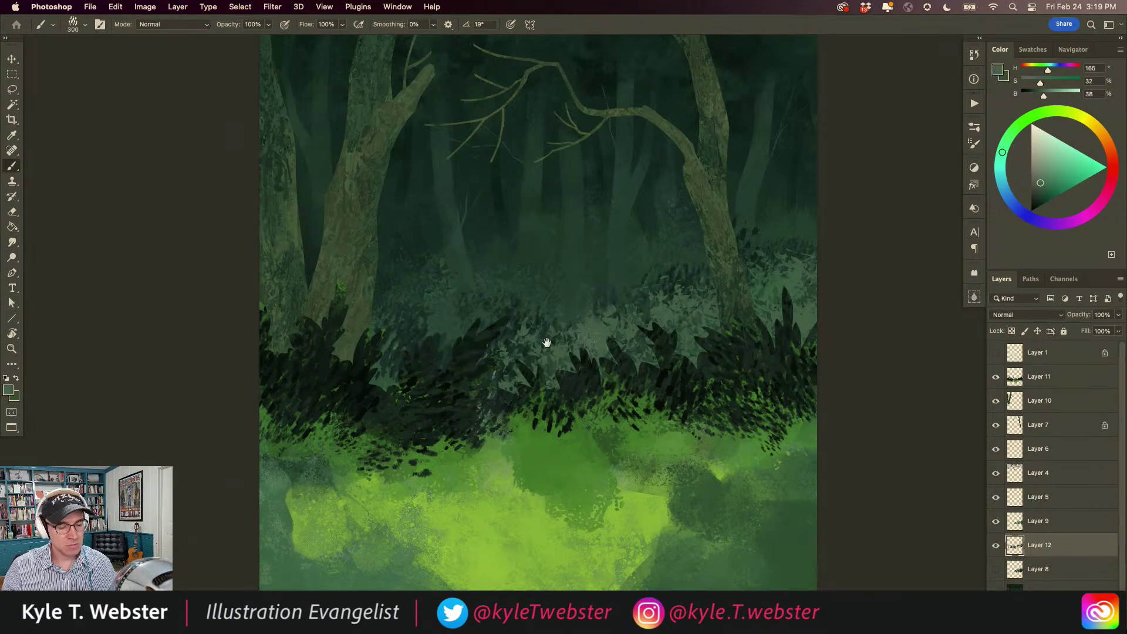
key("super+minus")
left_click_drag(363, 429, 369, 384)
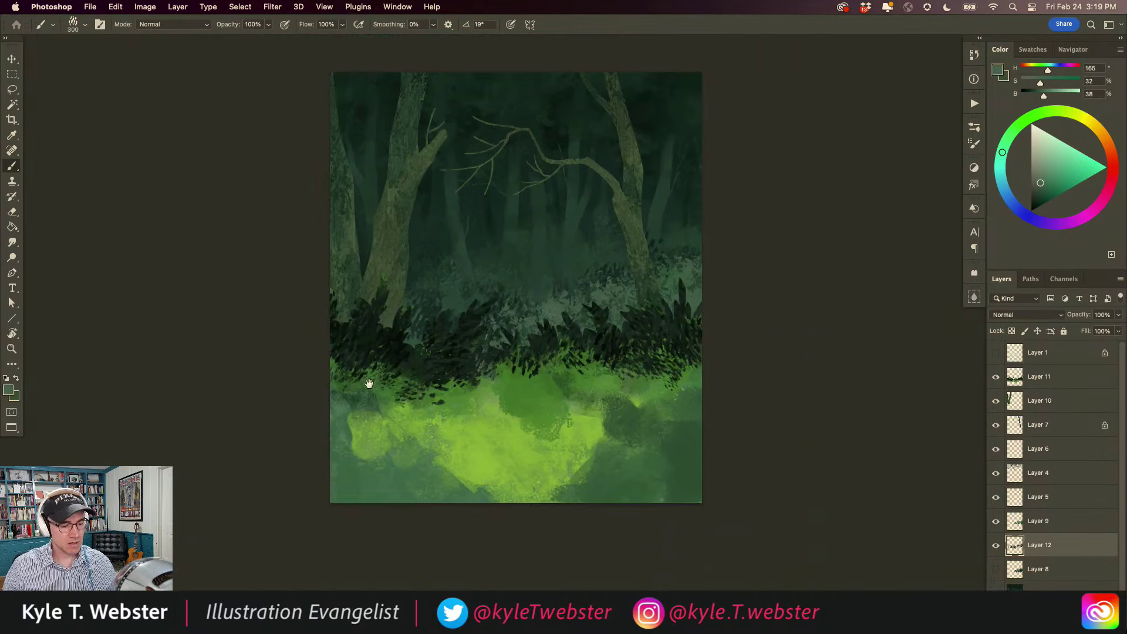
left_click(996, 353)
scroll(448, 321, "up", 1)
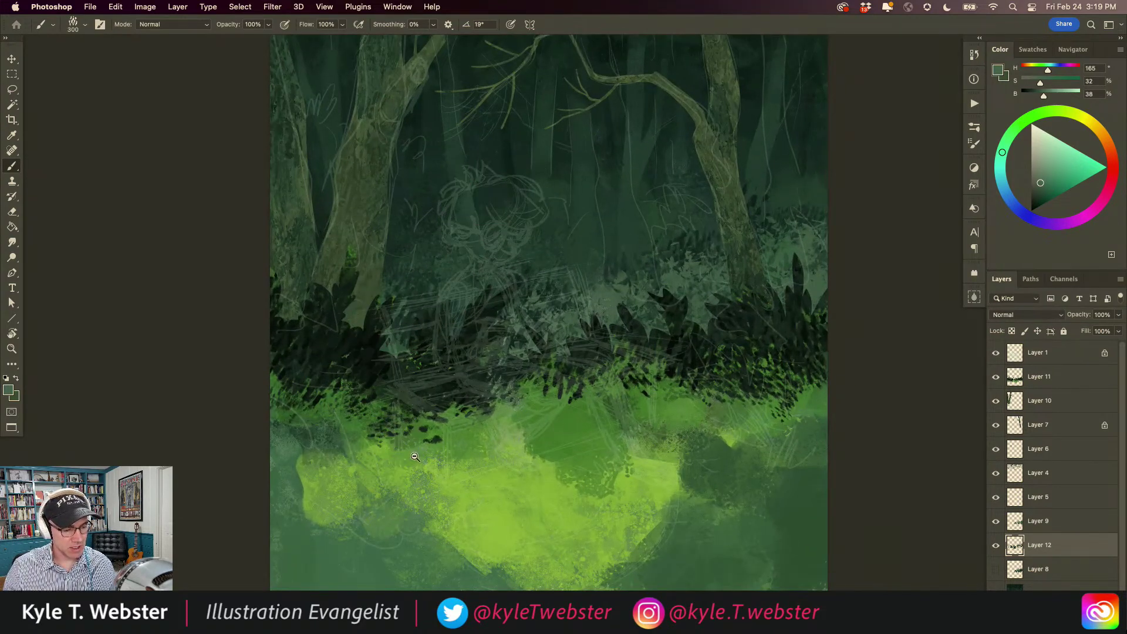
scroll(361, 464, "down", 2)
left_click(996, 353)
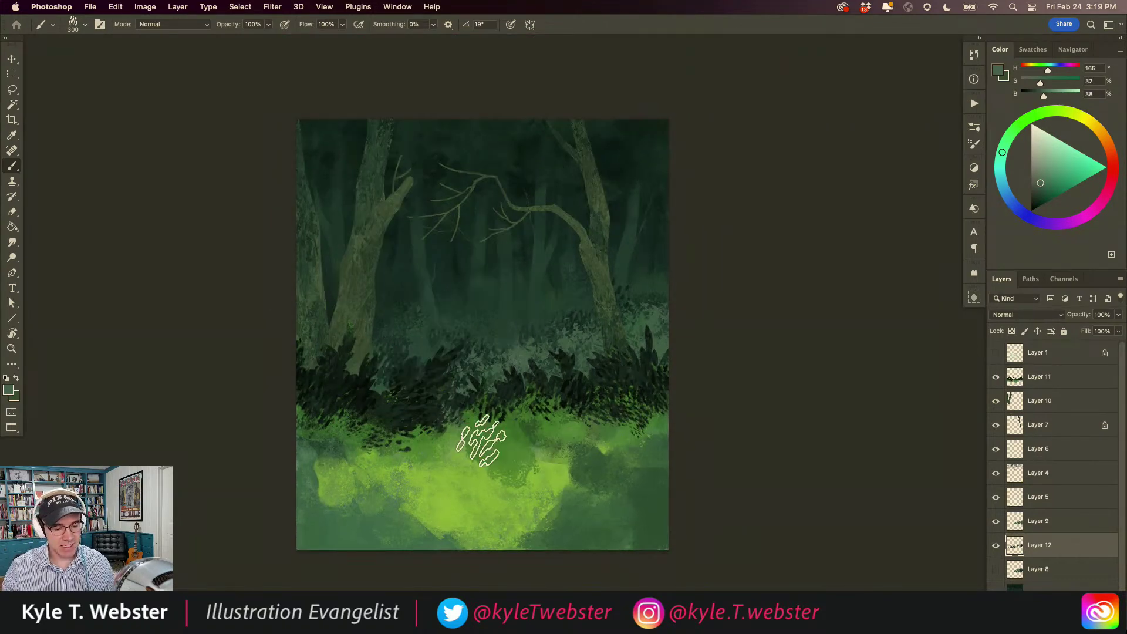
scroll(411, 445, "up", 1)
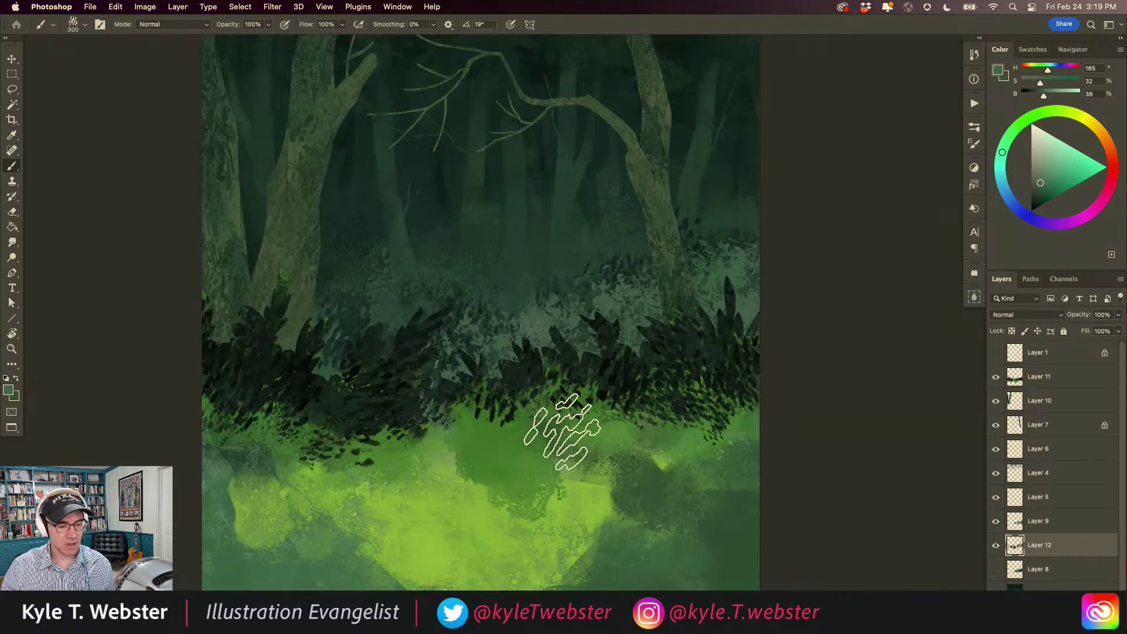
scroll(359, 436, "down", 1)
left_click_drag(361, 439, 386, 421)
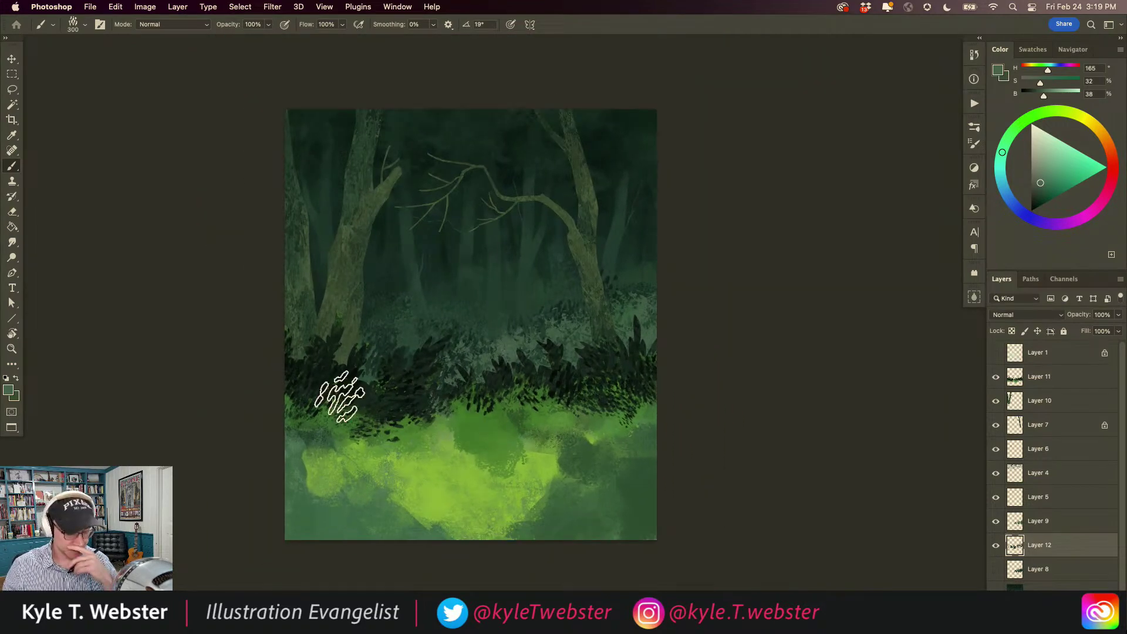
- Compare the scene with and without Layer 12's background leaves and Layer 11's dark undergrowth, viewing the full painting
left_click(995, 545)
left_click(996, 545)
left_click(995, 376)
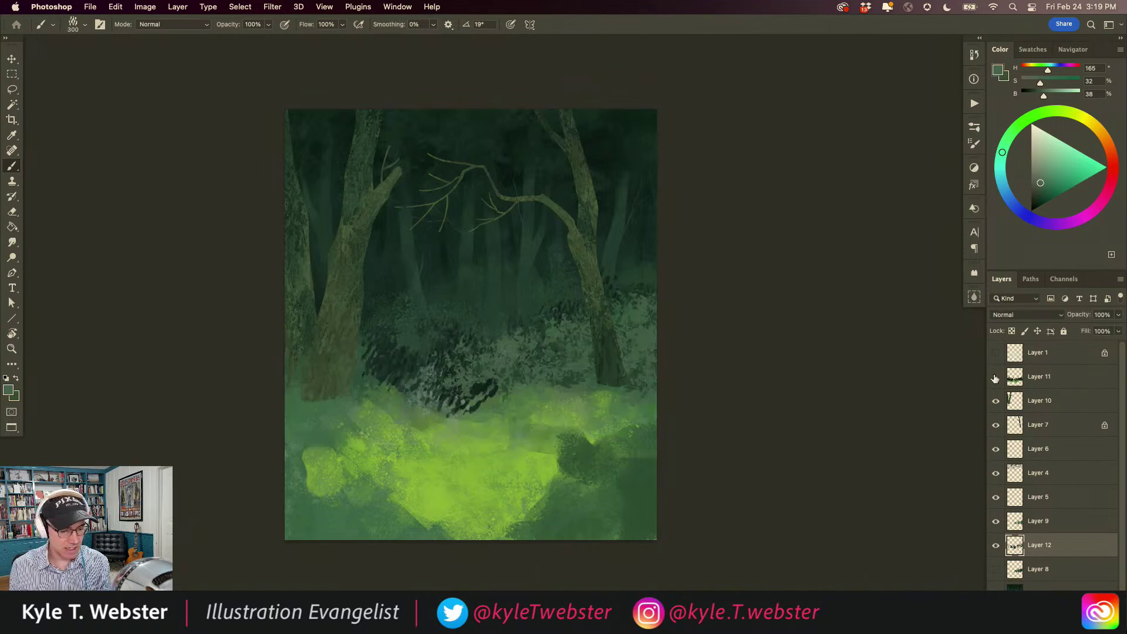
left_click(995, 377)
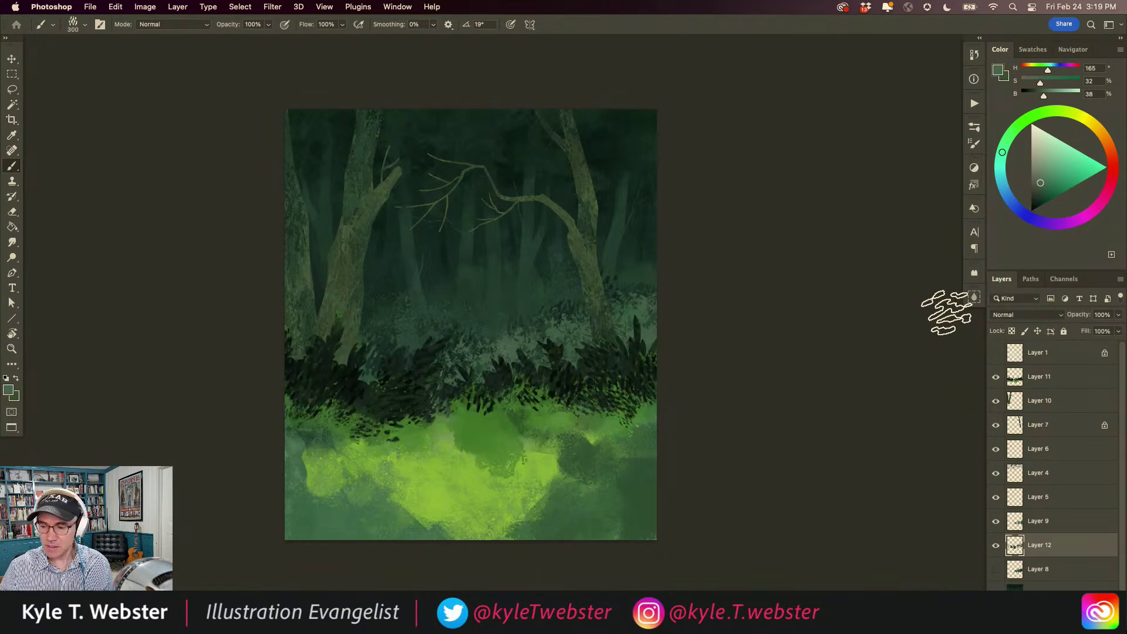
key("l")
left_click_drag(544, 458, 503, 465)
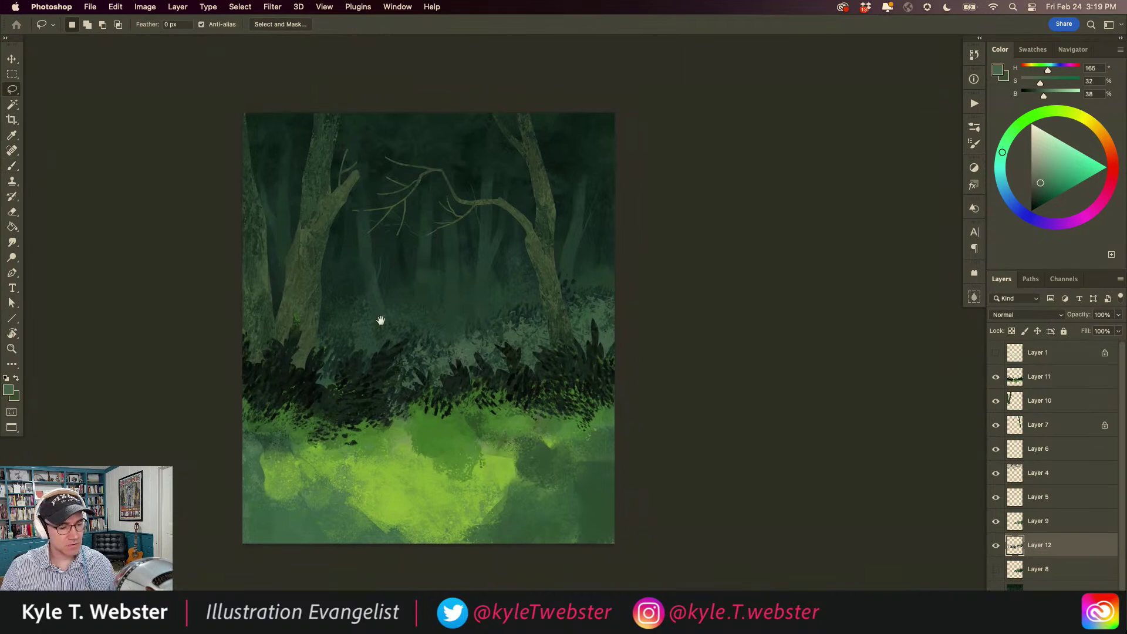
left_click_drag(395, 324, 411, 370)
key("b")
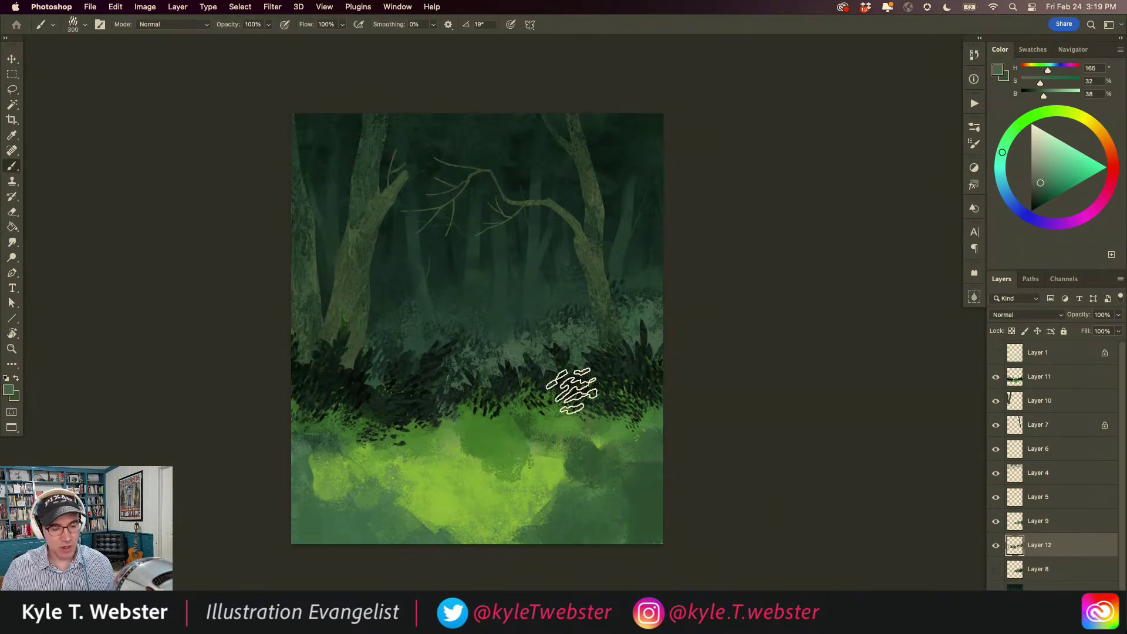
scroll(547, 411, "up", 3)
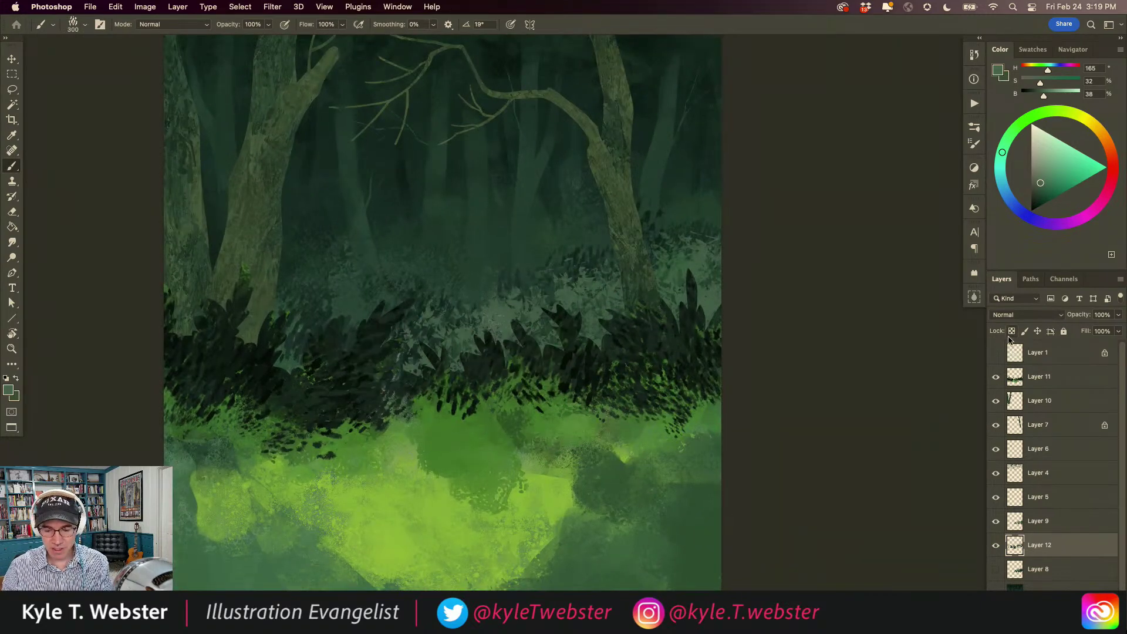
- Lock Layer 11's transparency, pick light green (H 142, S 48, B 69), and paint over the leafy tops of the undergrowth across the scene
left_click(1015, 371)
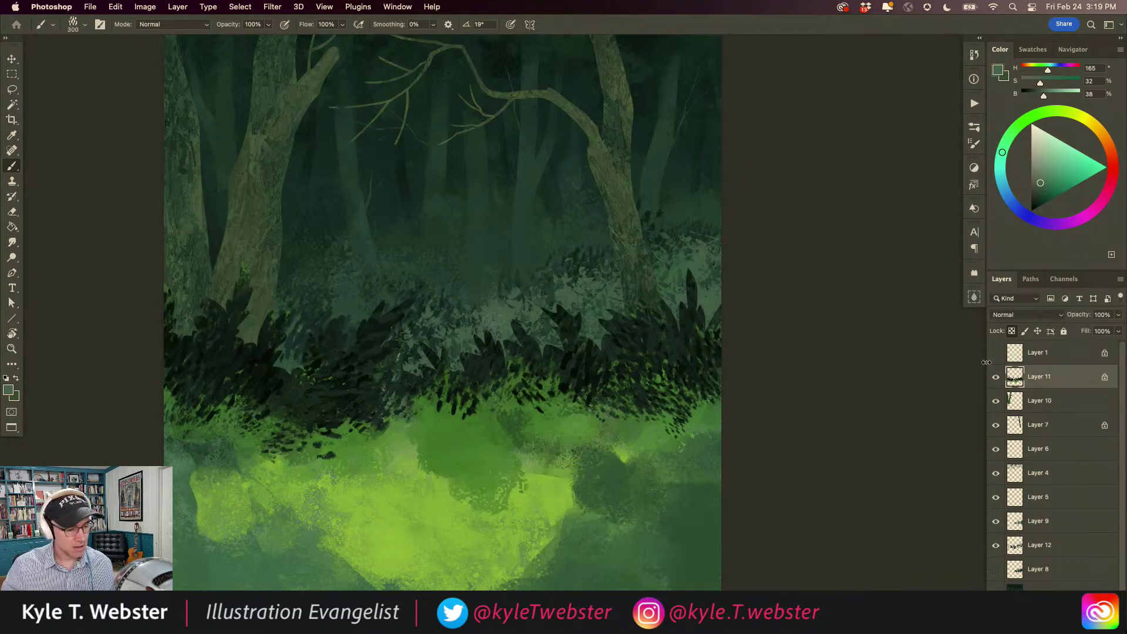
left_click_drag(275, 448, 350, 451)
left_click(580, 315, "alt")
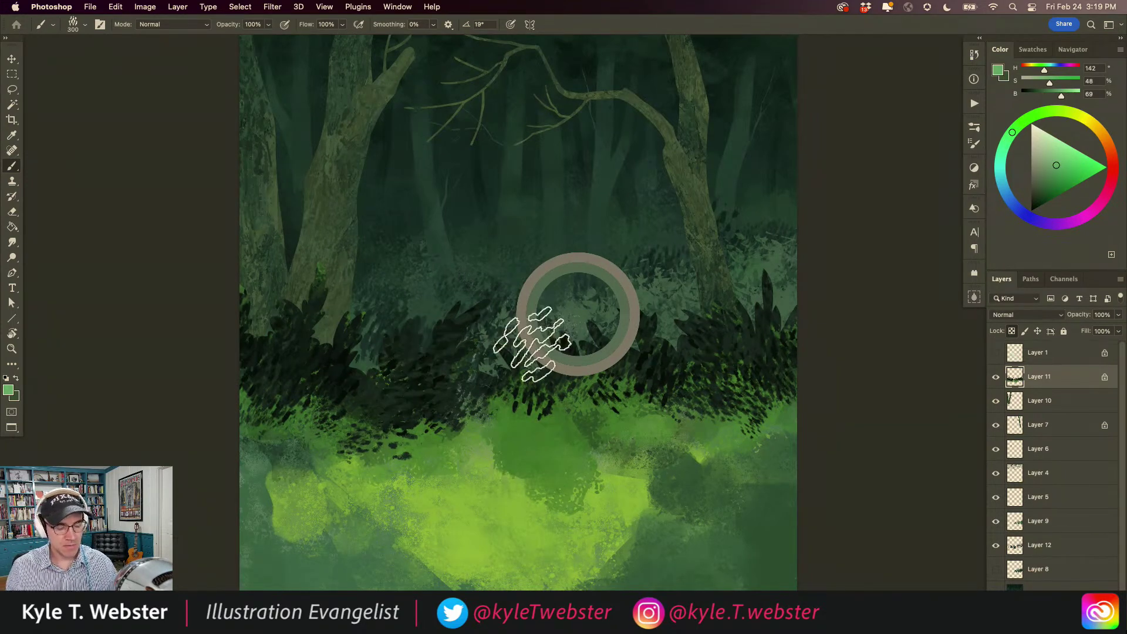
mouse_move(499, 300)
left_mouse_down()
mouse_move(428, 310)
mouse_move(418, 344)
mouse_move(446, 341)
mouse_move(410, 309)
mouse_move(413, 361)
left_mouse_up()
mouse_move(337, 320)
left_mouse_down()
mouse_move(406, 381)
mouse_move(463, 375)
mouse_move(489, 355)
mouse_move(527, 378)
mouse_move(508, 347)
mouse_move(557, 345)
mouse_move(577, 373)
mouse_move(557, 332)
mouse_move(543, 334)
mouse_move(615, 337)
mouse_move(618, 309)
mouse_move(637, 338)
mouse_move(708, 355)
mouse_move(651, 324)
mouse_move(688, 311)
mouse_move(654, 311)
mouse_move(734, 316)
mouse_move(746, 328)
mouse_move(752, 283)
mouse_move(701, 303)
mouse_move(749, 291)
left_mouse_up()
left_click_drag(791, 333, 723, 354)
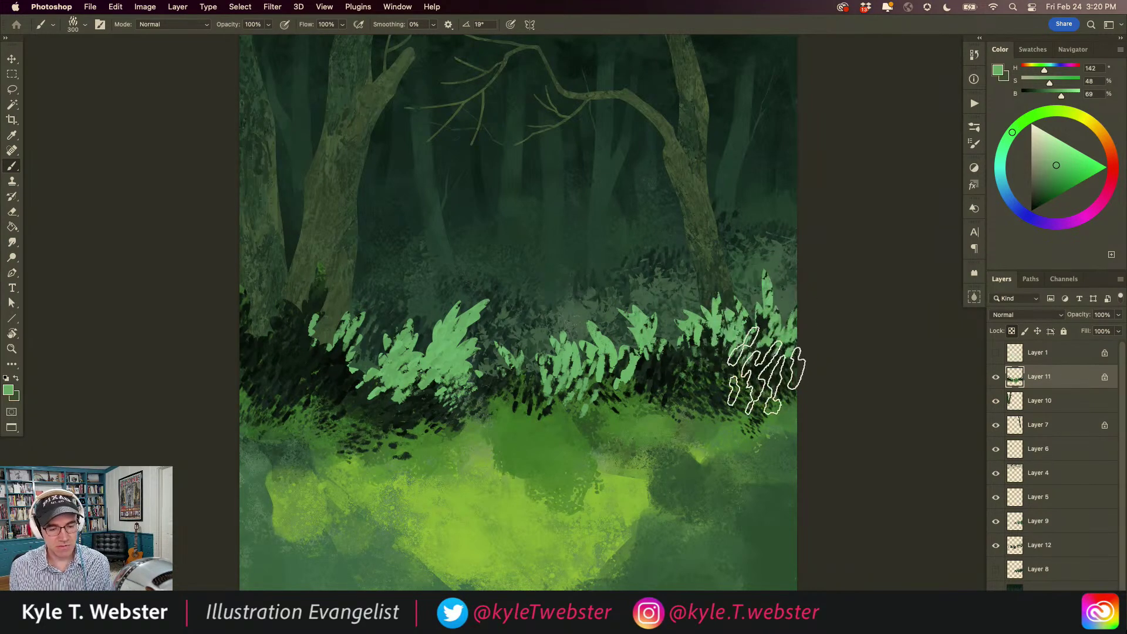
mouse_move(320, 282)
left_mouse_down()
mouse_move(322, 372)
mouse_move(297, 327)
mouse_move(259, 335)
mouse_move(169, 313)
left_mouse_up()
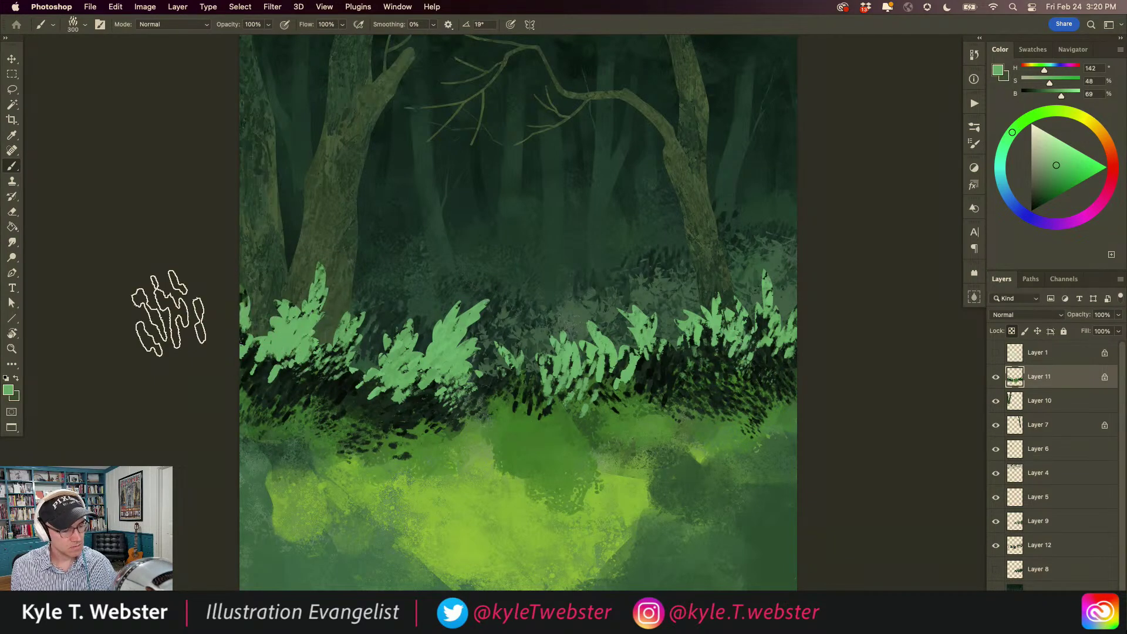
- Review the light-green leaf tops and choose the 500 px KTW Leafy Mix brush from Kyle's MAX 2022 Brushes
key("super+minus")
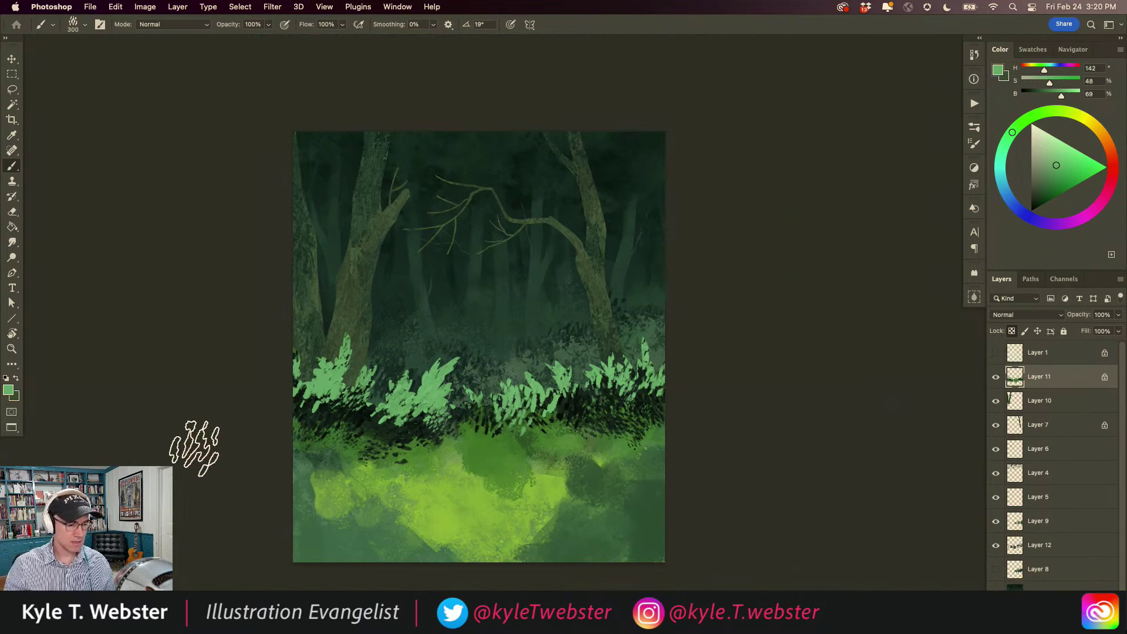
left_click(388, 440, "super")
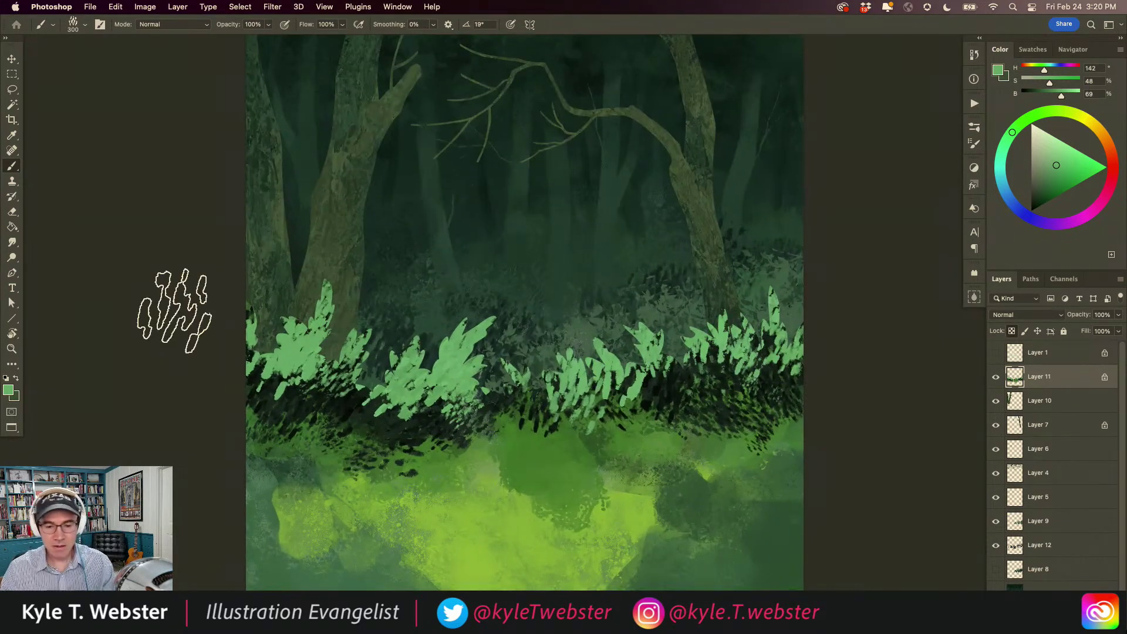
left_click(975, 130)
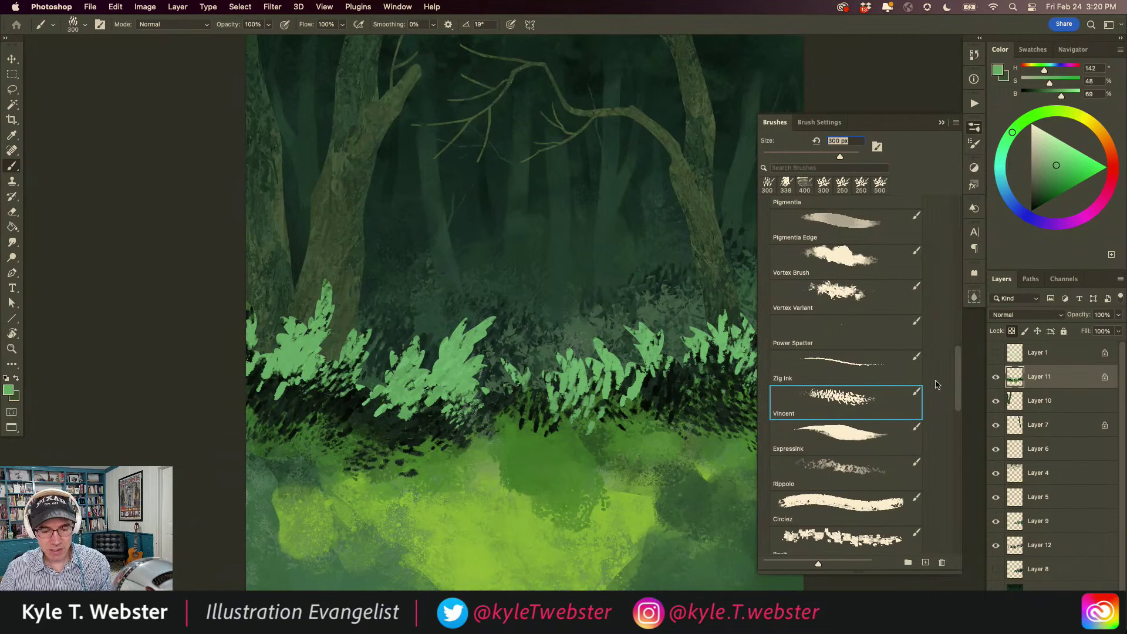
scroll(957, 368, "up", 10)
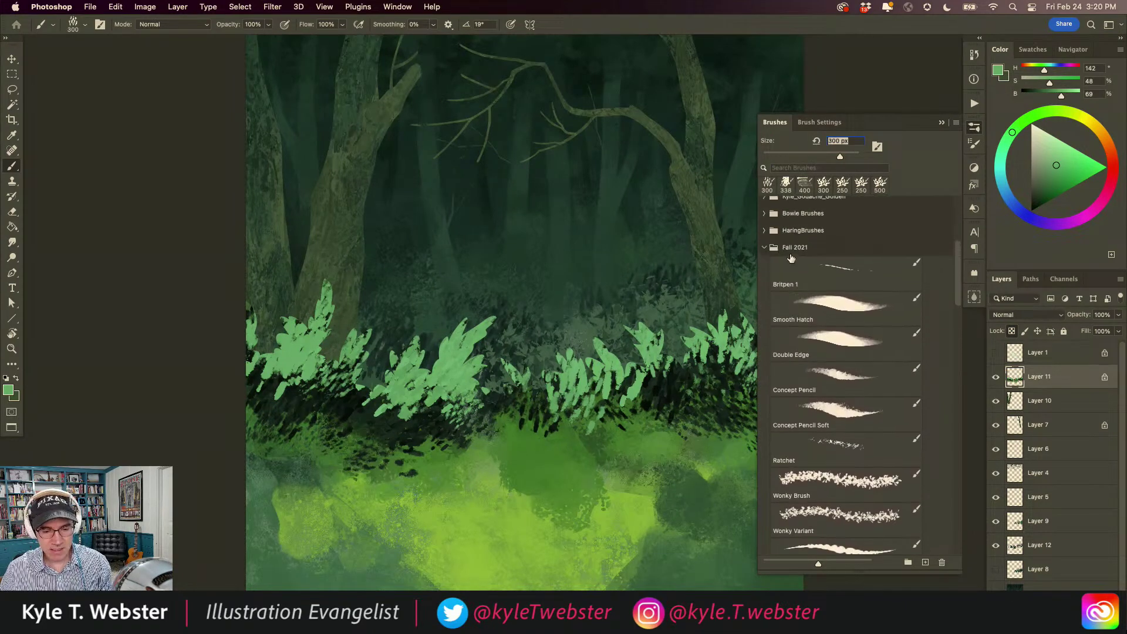
left_click(764, 287)
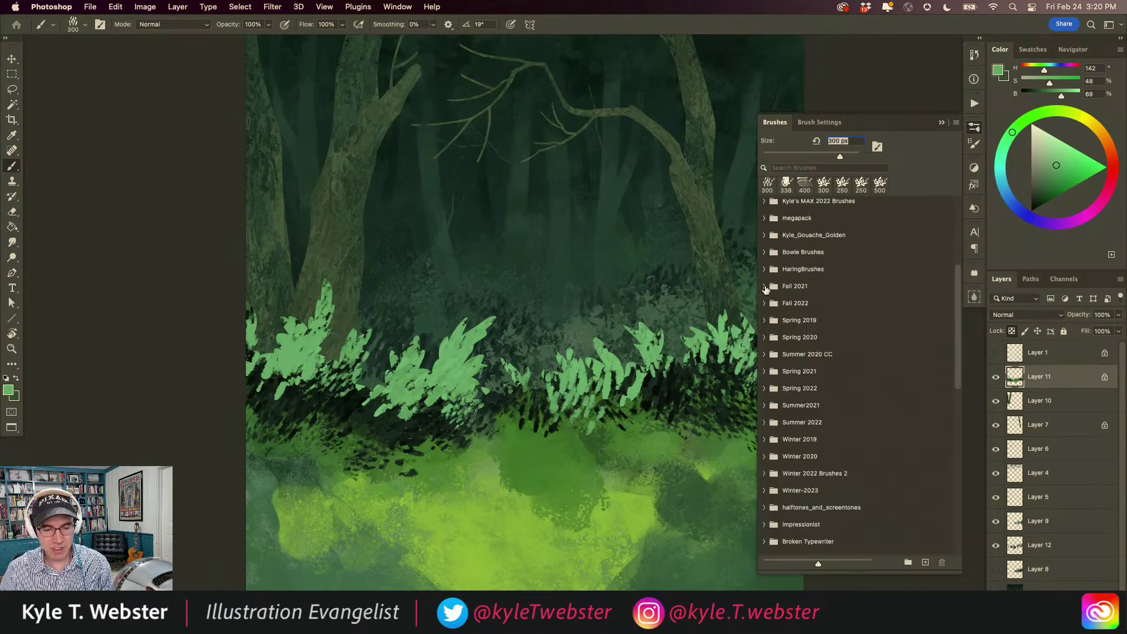
left_click(764, 202)
scroll(949, 245, "down", 5)
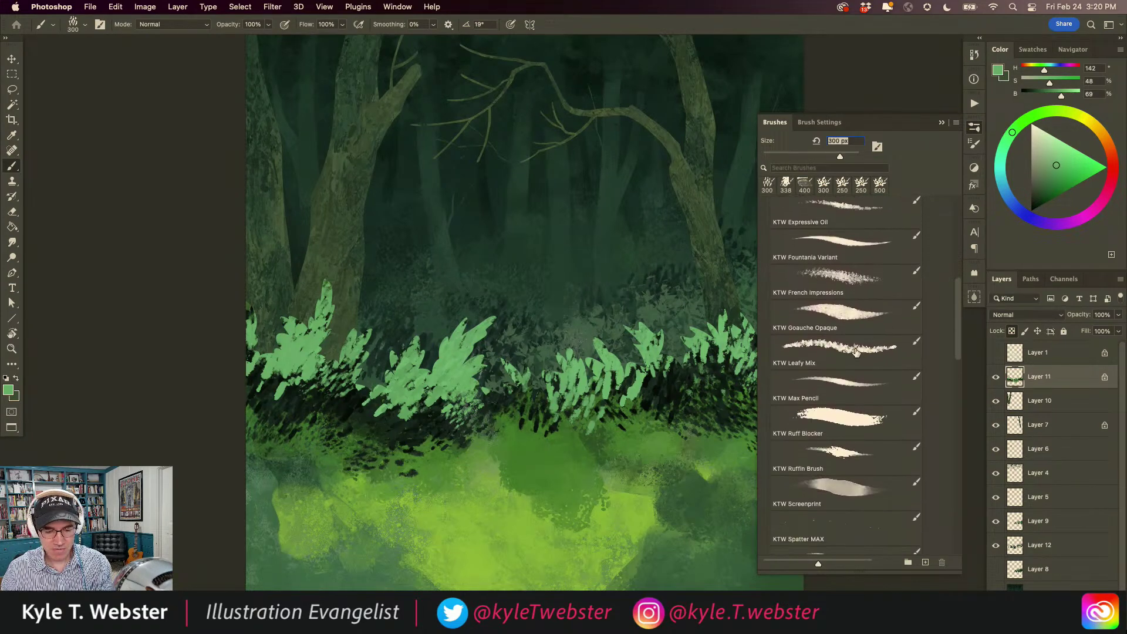
left_click(943, 122)
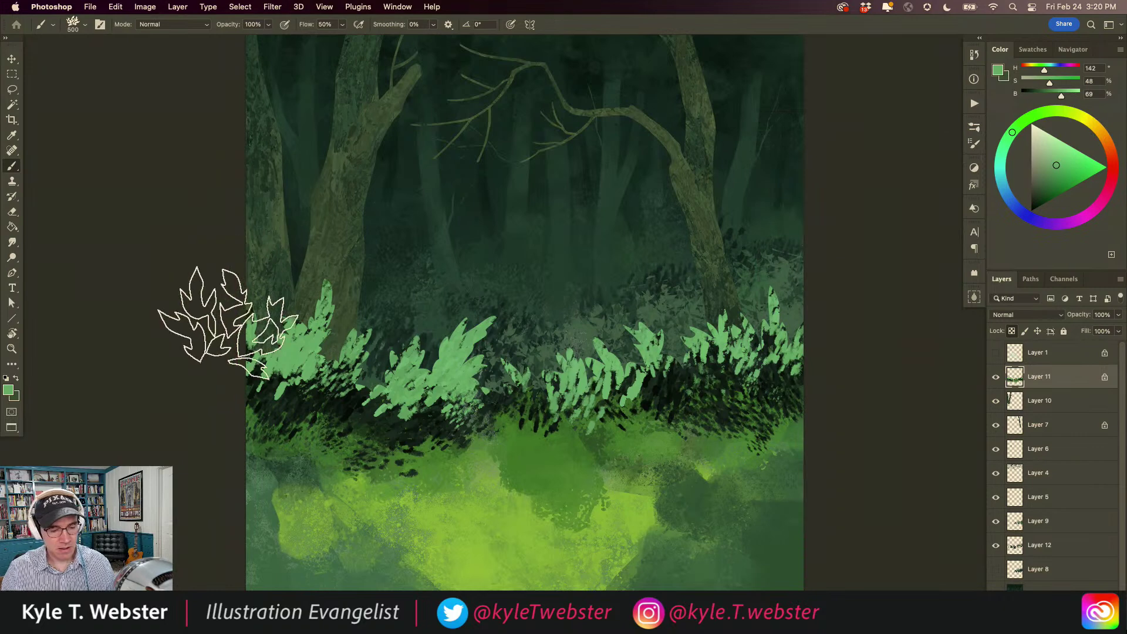
- Hide Layer 11, add a layer above it, and paint light-green leafy bushes around the tree bases on both sides of the clearing
left_click(995, 377)
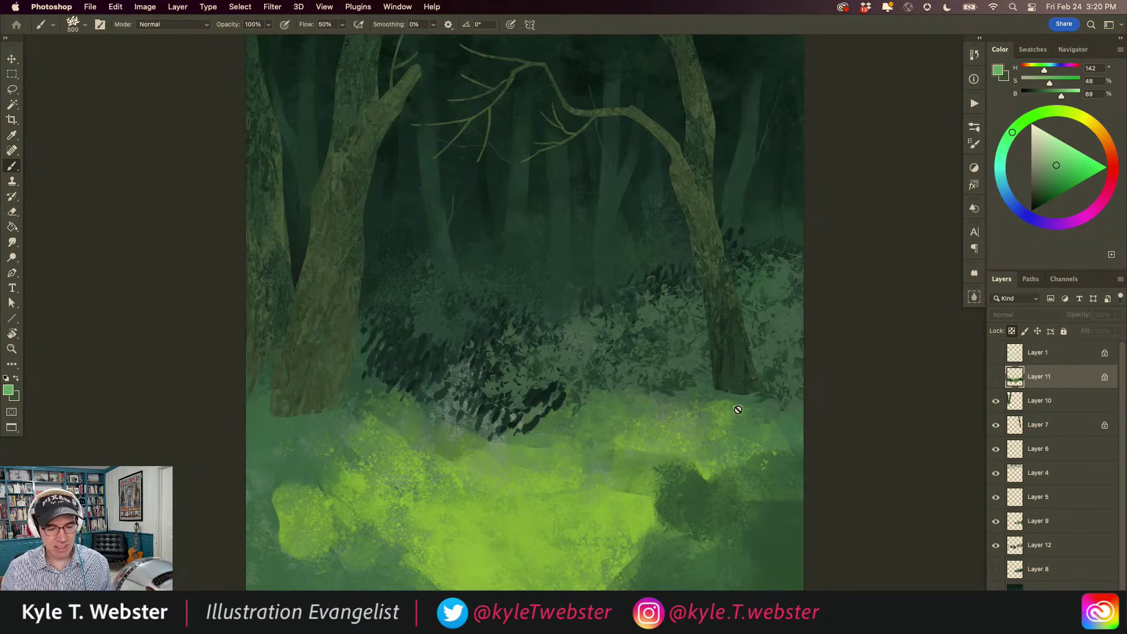
mouse_move(724, 398)
left_mouse_down()
mouse_move(786, 392)
mouse_move(766, 362)
mouse_move(717, 397)
left_mouse_up()
mouse_move(710, 332)
left_mouse_down()
mouse_move(686, 356)
mouse_move(719, 398)
mouse_move(694, 422)
mouse_move(617, 360)
mouse_move(630, 367)
mouse_move(640, 405)
left_mouse_up()
mouse_move(709, 480)
left_mouse_down()
mouse_move(755, 428)
mouse_move(717, 352)
mouse_move(605, 377)
mouse_move(651, 452)
mouse_move(548, 460)
mouse_move(578, 427)
left_mouse_up()
mouse_move(408, 443)
left_mouse_down()
mouse_move(387, 389)
mouse_move(340, 441)
mouse_move(396, 454)
mouse_move(466, 413)
mouse_move(349, 374)
mouse_move(343, 388)
mouse_move(336, 341)
mouse_move(349, 313)
mouse_move(299, 360)
mouse_move(300, 411)
mouse_move(284, 362)
mouse_move(232, 326)
mouse_move(256, 399)
left_mouse_up()
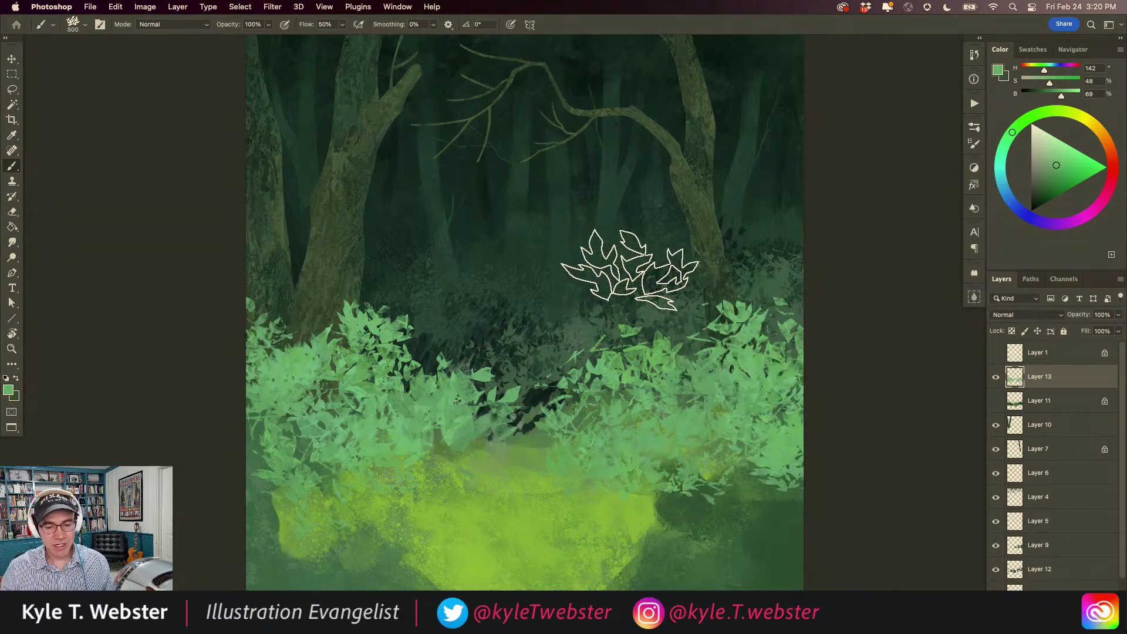
- Add a layer between Layer 13 and Layer 11, sample dark green (H 148, S 48, B 31), and paint shadow leaves behind and beneath the bushes
left_click(1039, 401)
key("ctrl+shift+alt+n")
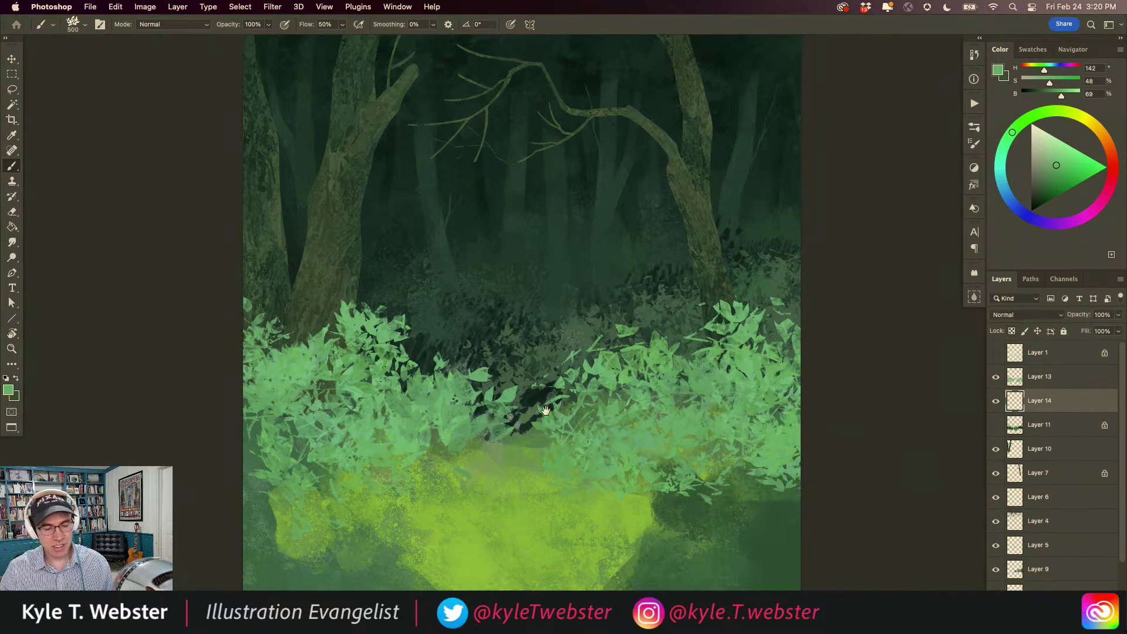
scroll(540, 402, "right", 3)
left_click(688, 514, "alt")
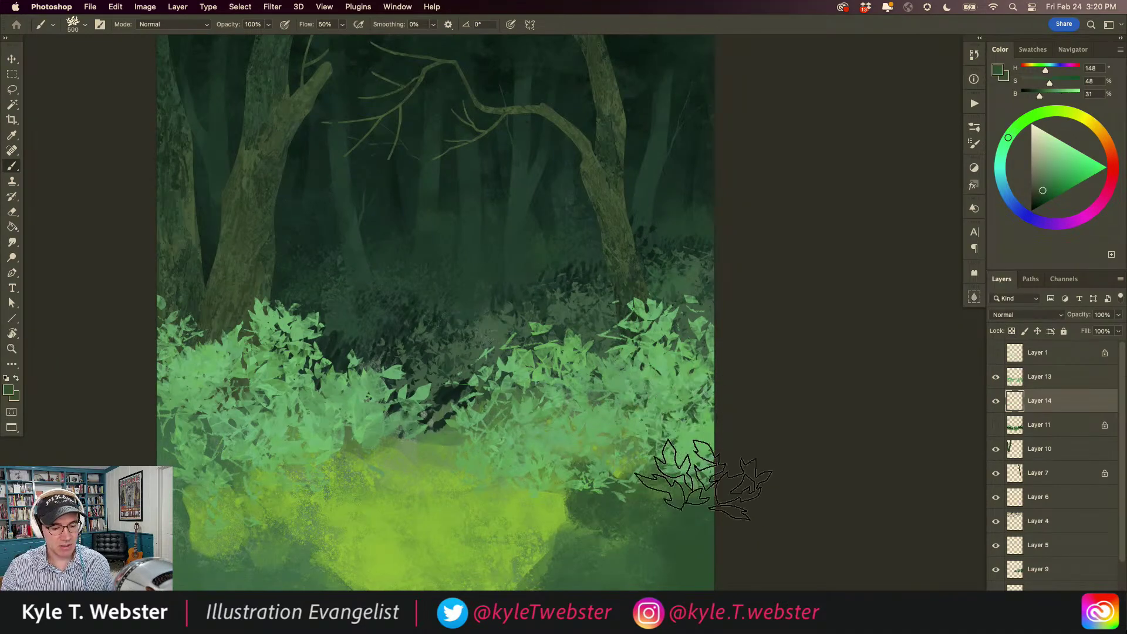
mouse_move(548, 448)
left_mouse_down()
mouse_move(477, 412)
mouse_move(523, 423)
mouse_move(446, 462)
mouse_move(367, 455)
mouse_move(319, 408)
left_mouse_up()
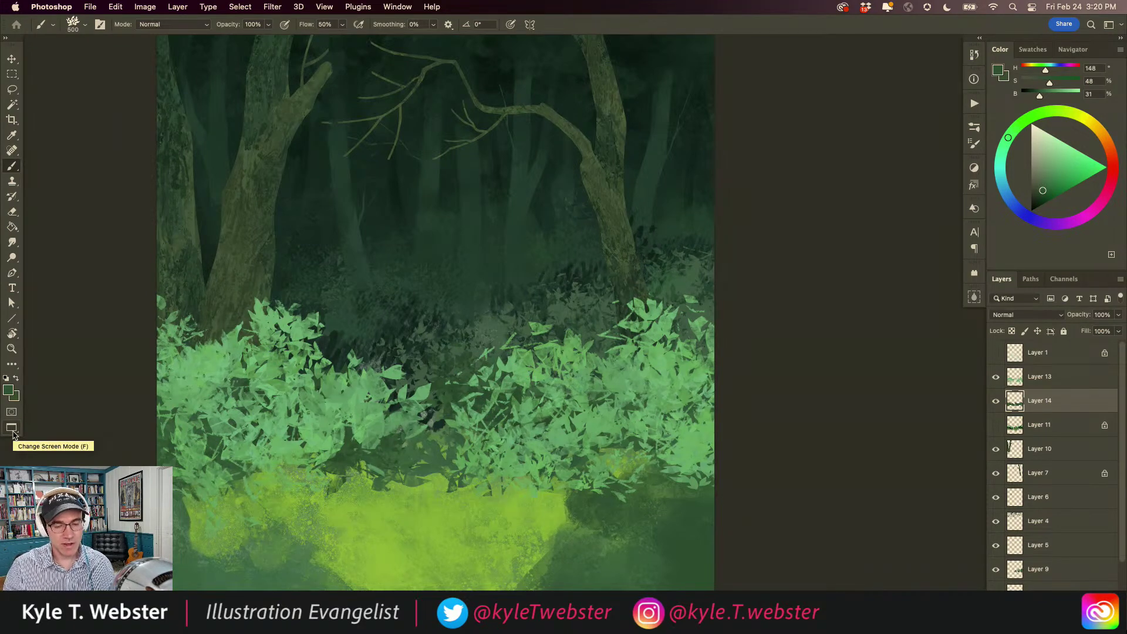
- Pick green (H 114, S 61, B 67), lock Layer 13's transparency, and paint over the upper leaves of the bushes on both sides
left_click(1051, 168)
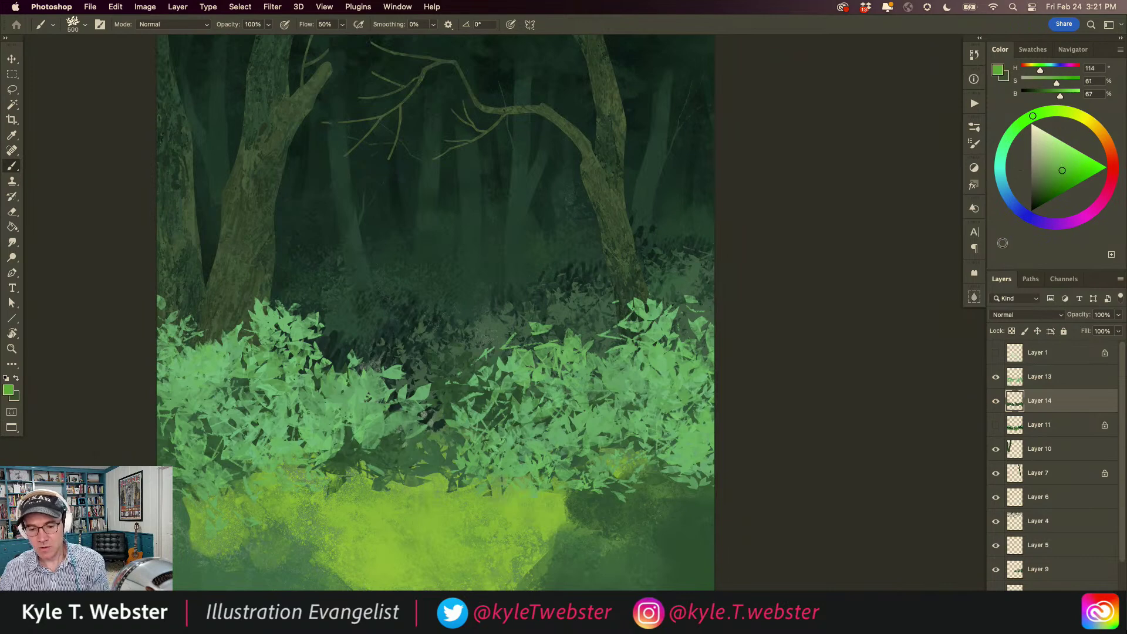
left_click(1013, 378)
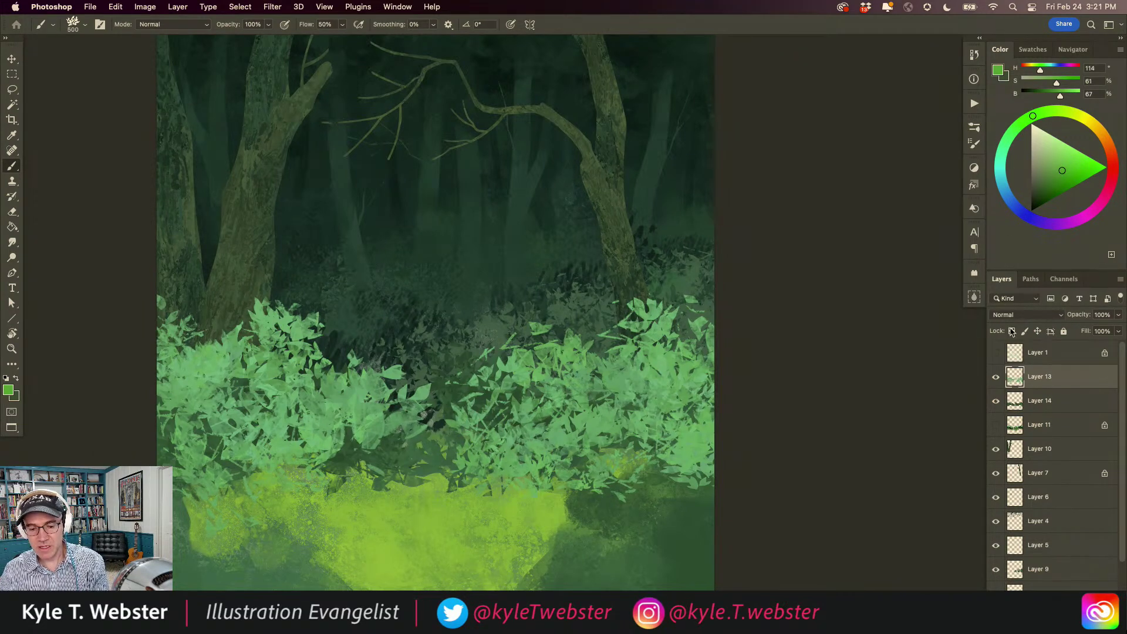
mouse_move(684, 296)
left_mouse_down()
mouse_move(598, 344)
mouse_move(634, 324)
mouse_move(625, 372)
mouse_move(562, 380)
mouse_move(655, 317)
mouse_move(673, 382)
mouse_move(597, 321)
mouse_move(573, 378)
mouse_move(540, 376)
mouse_move(493, 326)
mouse_move(481, 384)
mouse_move(594, 377)
left_mouse_up()
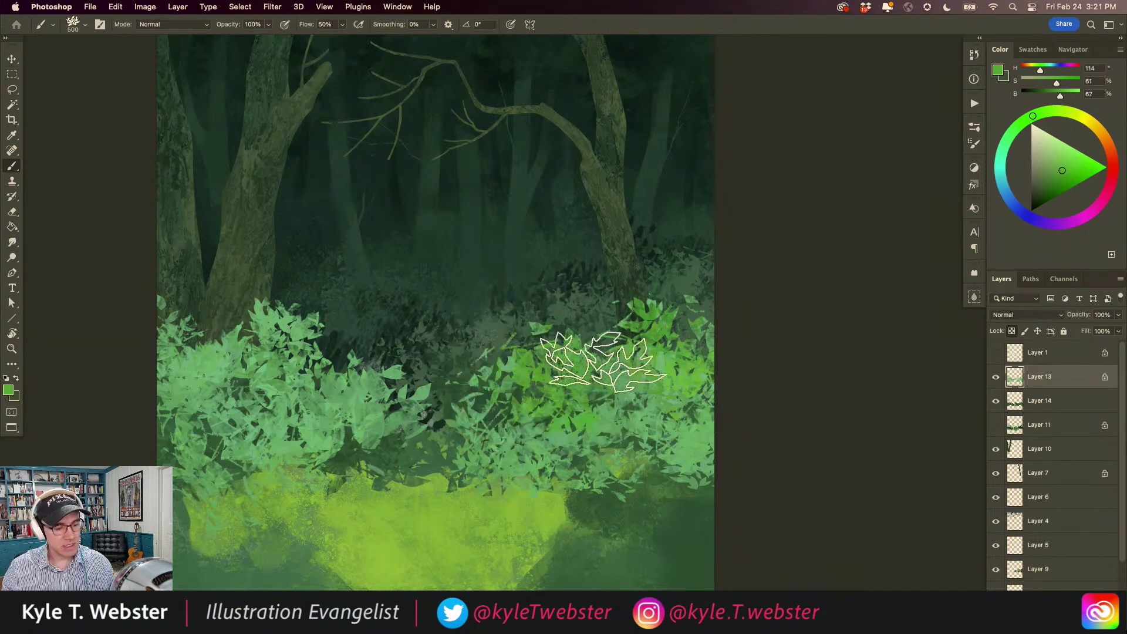
mouse_move(388, 368)
left_mouse_down()
mouse_move(388, 400)
mouse_move(343, 367)
mouse_move(301, 386)
mouse_move(314, 345)
mouse_move(256, 311)
mouse_move(270, 377)
mouse_move(212, 360)
left_mouse_up()
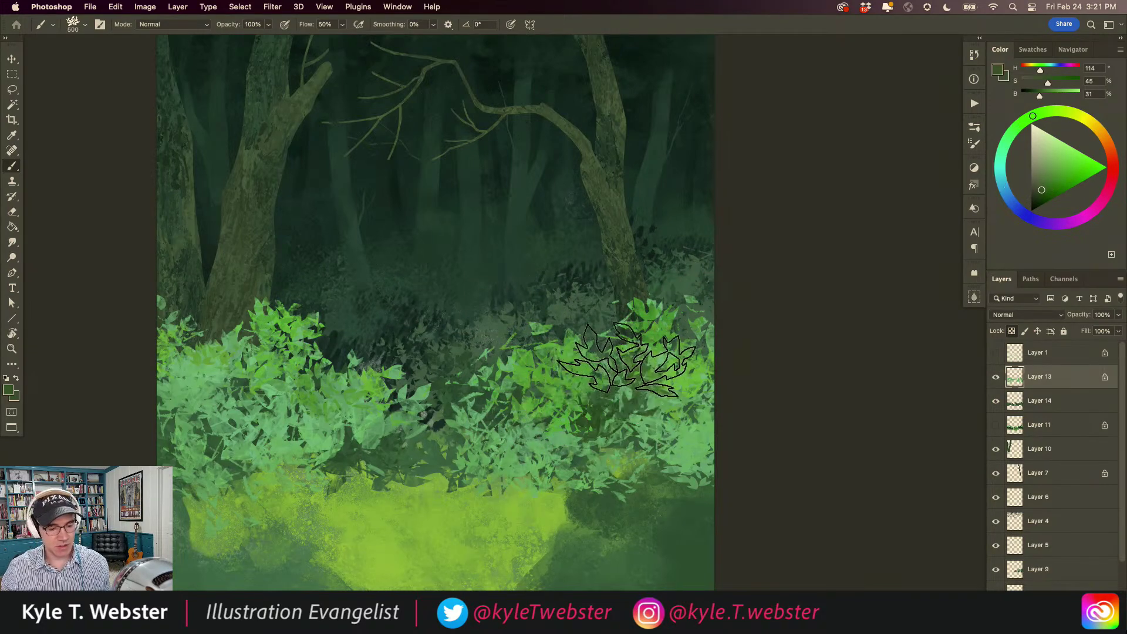
- Darken the bushes with dark green (H 114, S 45, B 31), and paint bright green leaf highlights (H 106, S 64, B 71) over them
mouse_move(604, 384)
left_mouse_down()
mouse_move(579, 332)
mouse_move(514, 387)
mouse_move(494, 334)
mouse_move(469, 317)
mouse_move(478, 417)
mouse_move(466, 421)
mouse_move(331, 385)
mouse_move(277, 314)
mouse_move(224, 408)
mouse_move(194, 350)
mouse_move(216, 307)
left_mouse_up()
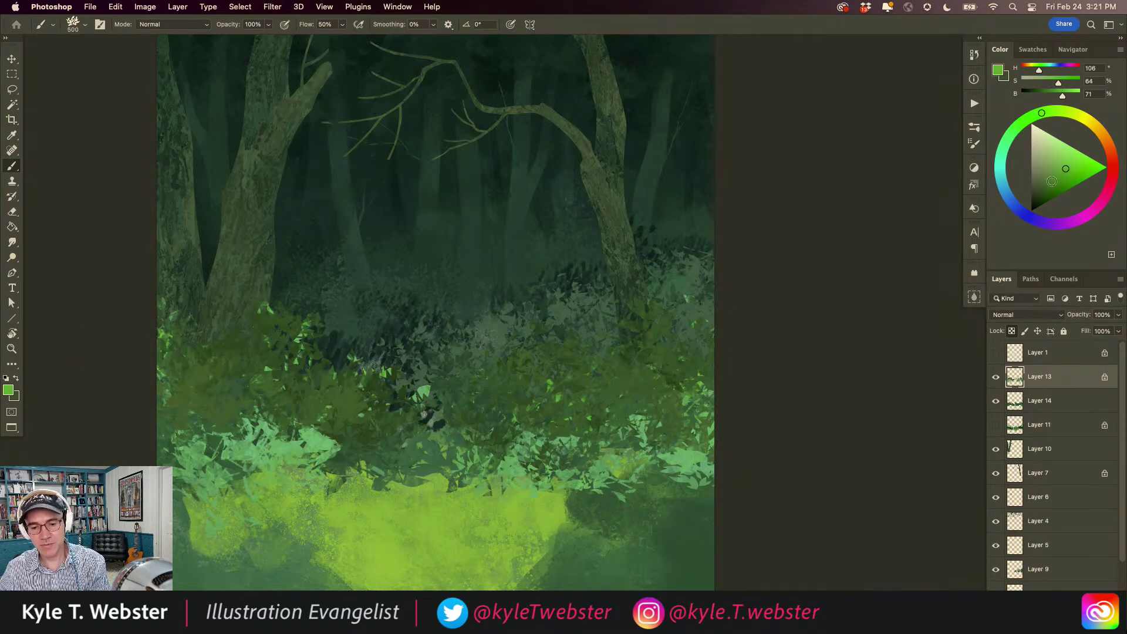
mouse_move(576, 356)
left_mouse_down()
mouse_move(646, 317)
mouse_move(650, 353)
left_mouse_up()
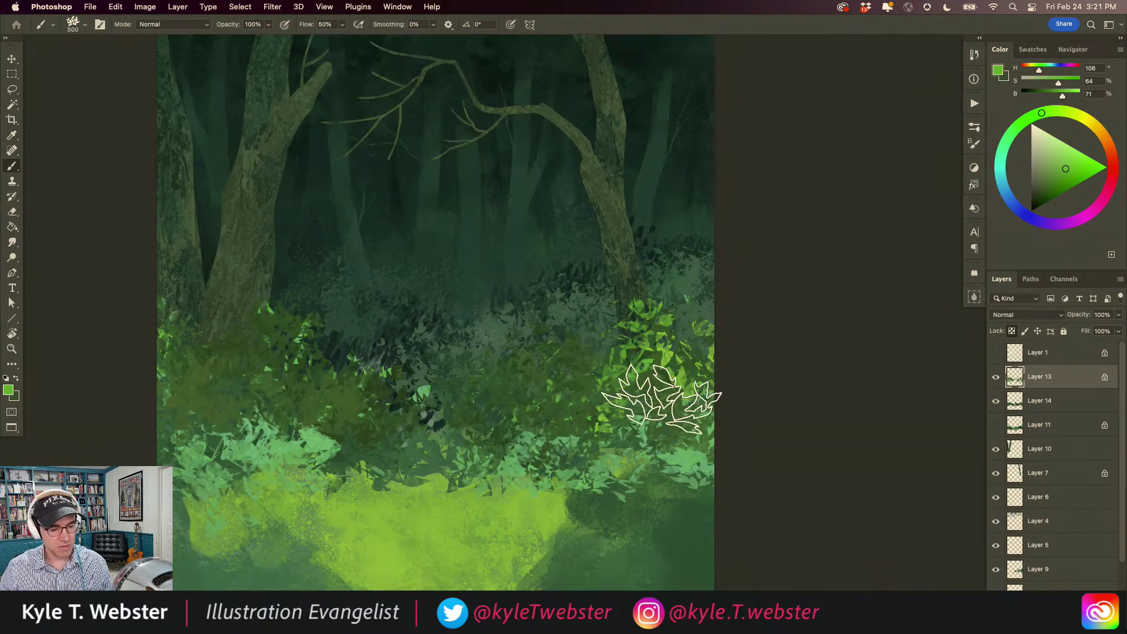
mouse_move(540, 352)
left_mouse_down()
mouse_move(512, 327)
mouse_move(580, 352)
mouse_move(462, 419)
mouse_move(550, 335)
mouse_move(452, 352)
mouse_move(466, 385)
mouse_move(368, 368)
mouse_move(340, 402)
mouse_move(355, 355)
mouse_move(255, 331)
mouse_move(224, 405)
mouse_move(217, 350)
mouse_move(133, 316)
mouse_move(271, 304)
mouse_move(207, 331)
mouse_move(290, 335)
mouse_move(305, 405)
mouse_move(349, 416)
mouse_move(296, 343)
mouse_move(191, 333)
mouse_move(374, 372)
left_mouse_up()
left_click(352, 477, "alt+super")
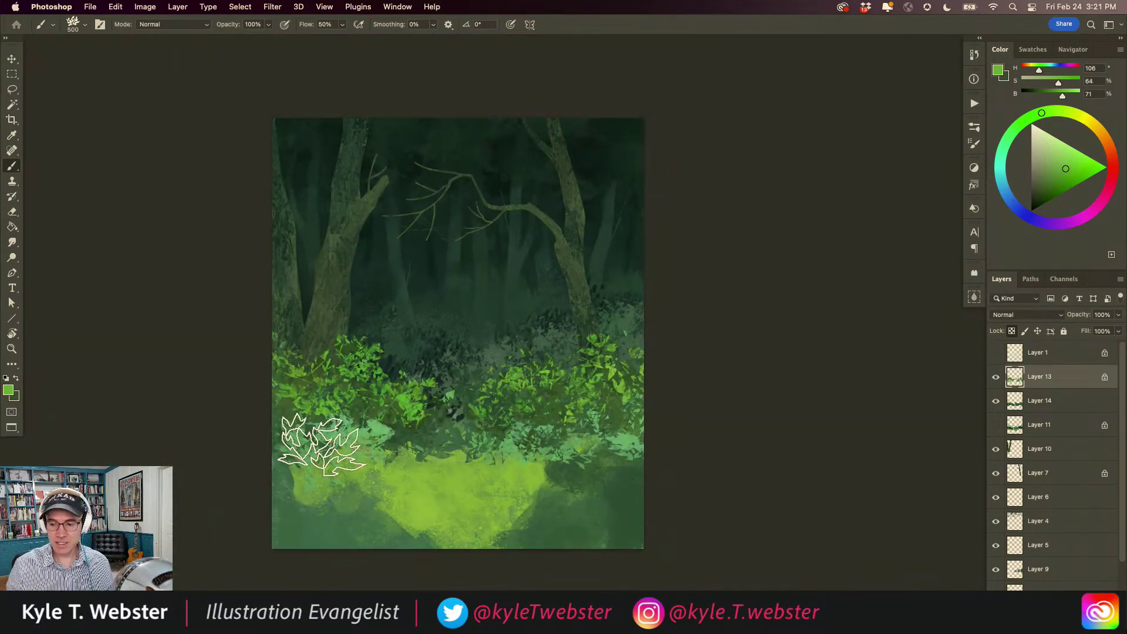
left_click(365, 480, "super")
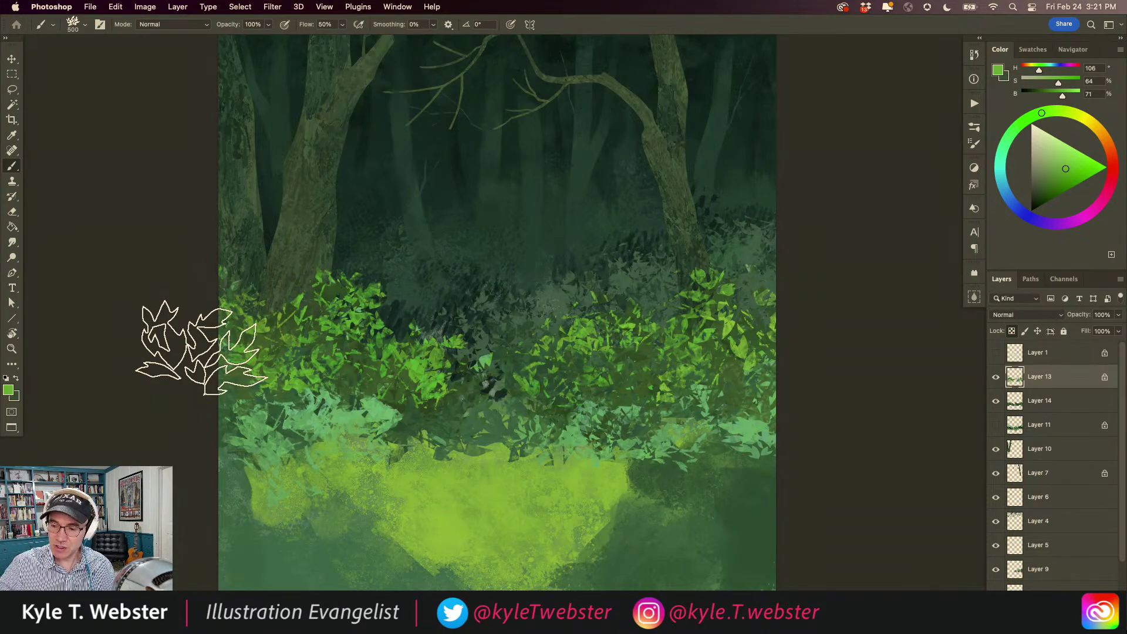
- Increase the contrast of Layer 13's bushes with Curves, keeping a midtone point and lowering the shadows to input 84, output 43
key("super+m")
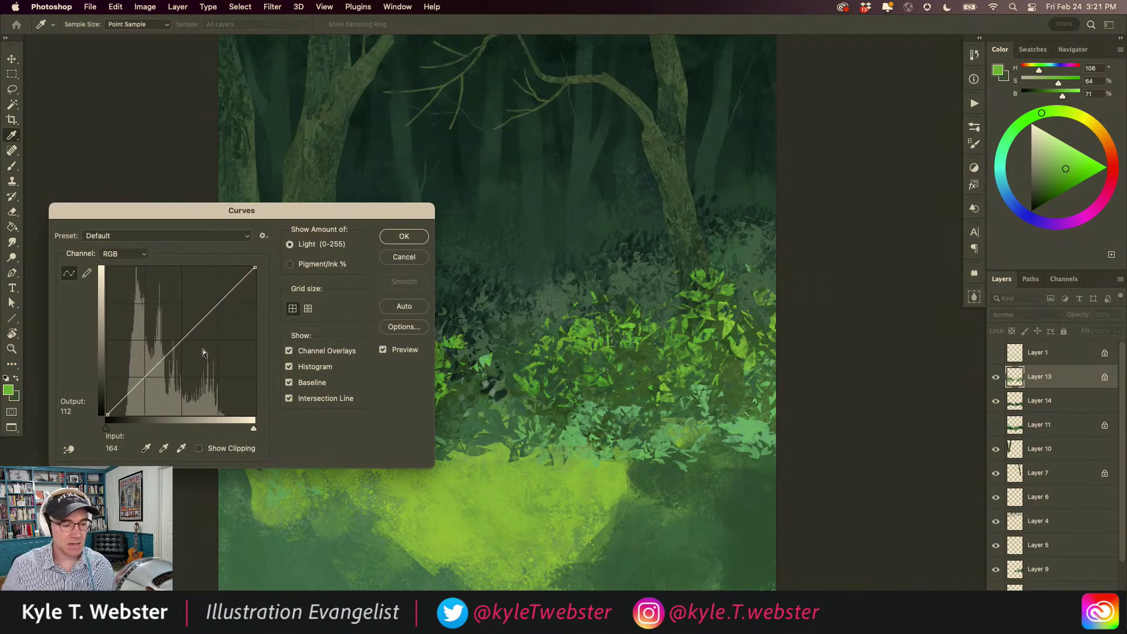
left_click_drag(156, 213, 130, 111)
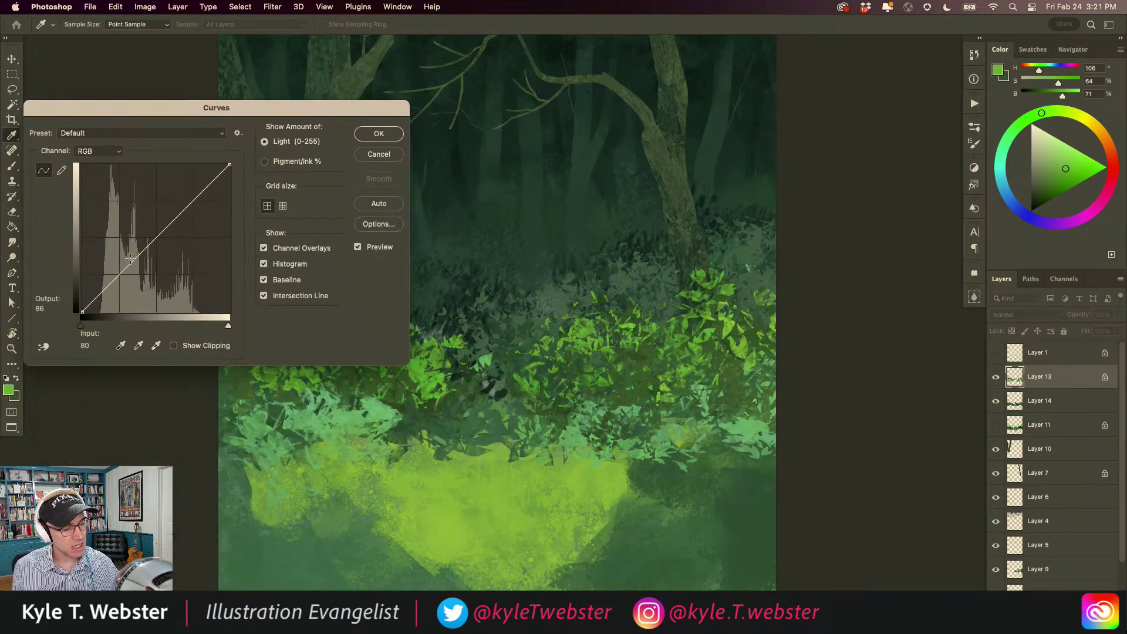
left_click_drag(127, 277, 134, 292)
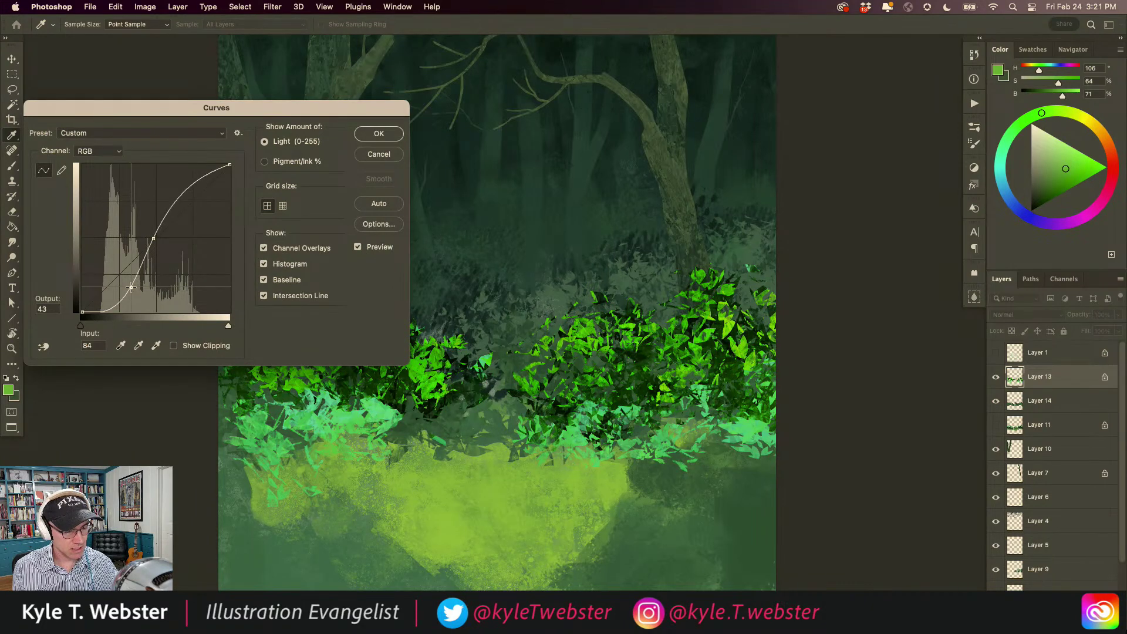
left_click(376, 134)
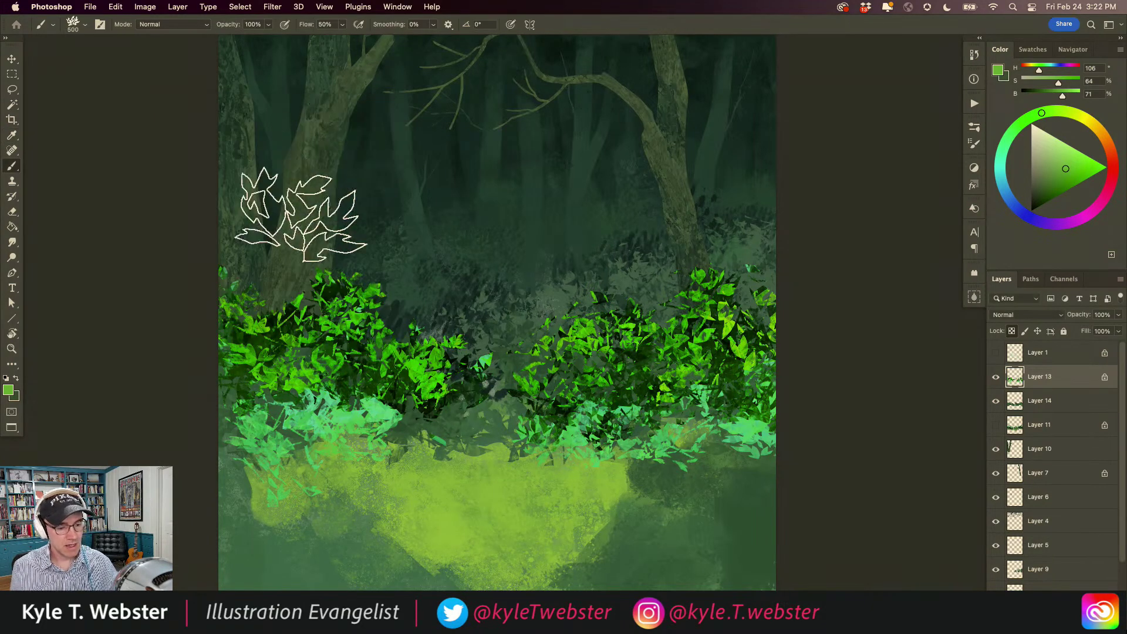
- Shift Layer 13's hue to +22 and saturation to -44, and brighten its midtones with Curves at input 105, output 128
key("super+u")
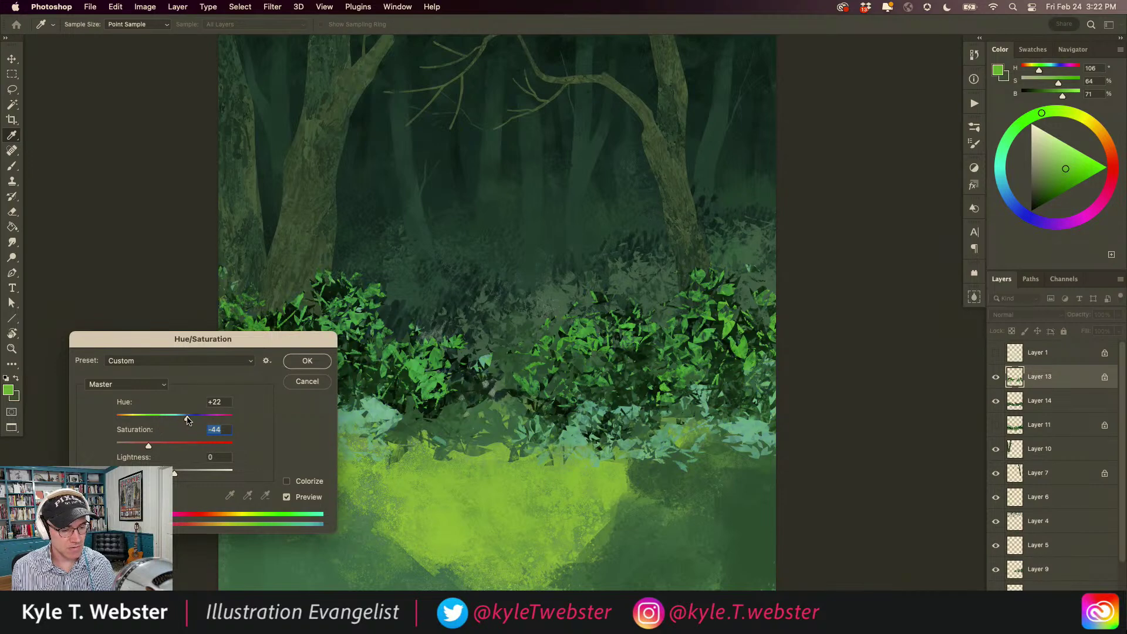
left_click(302, 364)
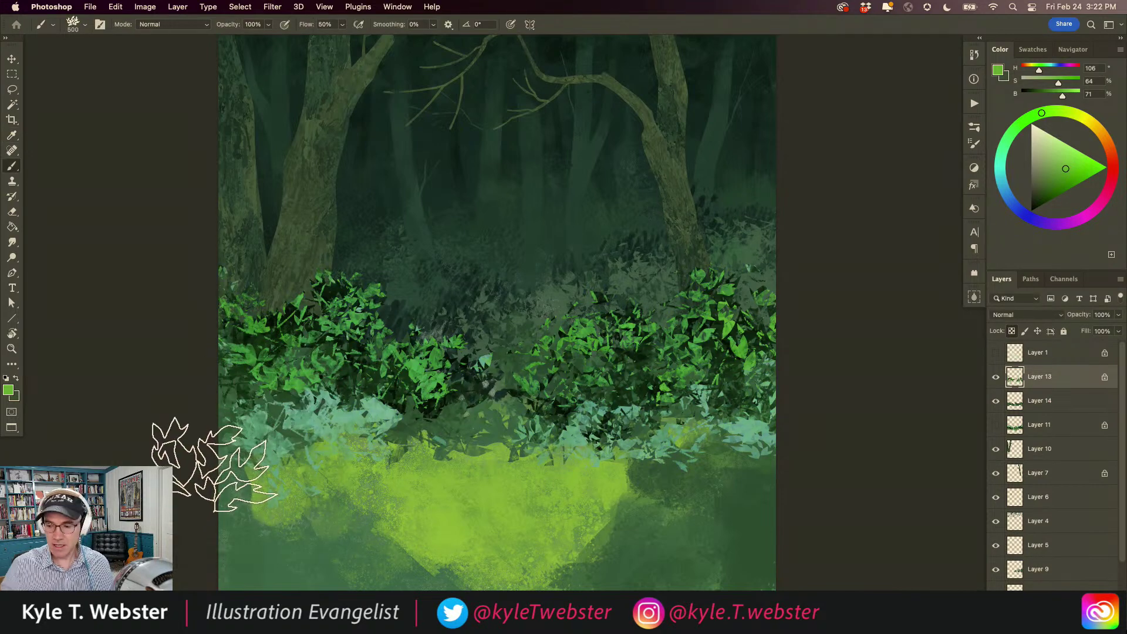
key("super+m")
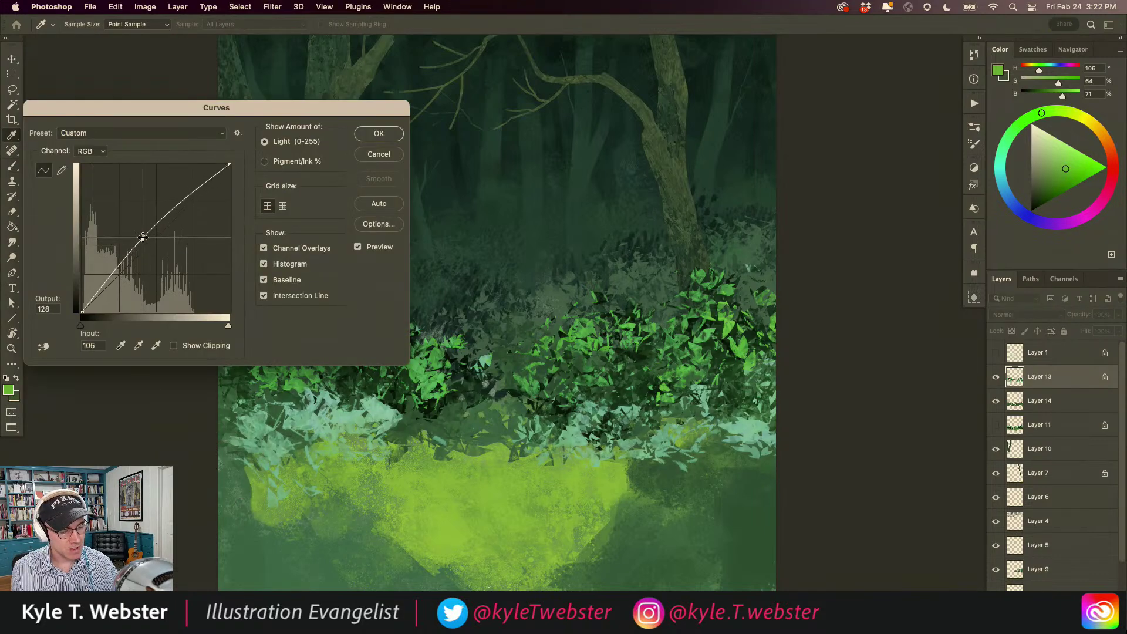
left_click(356, 140)
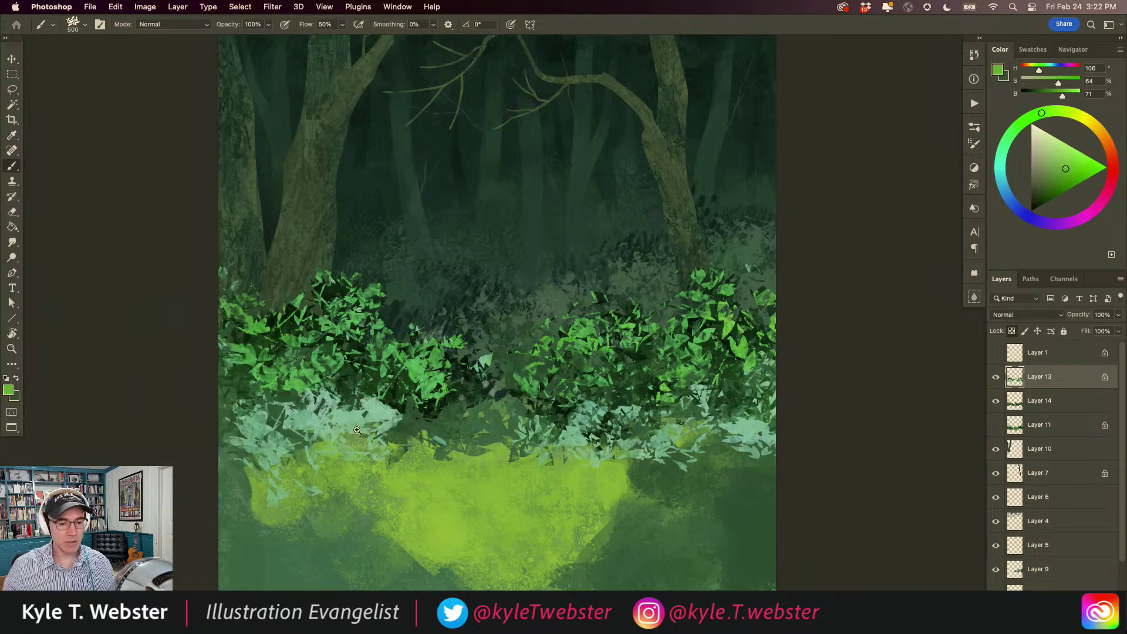
key("super+minus")
left_click_drag(371, 458, 398, 464)
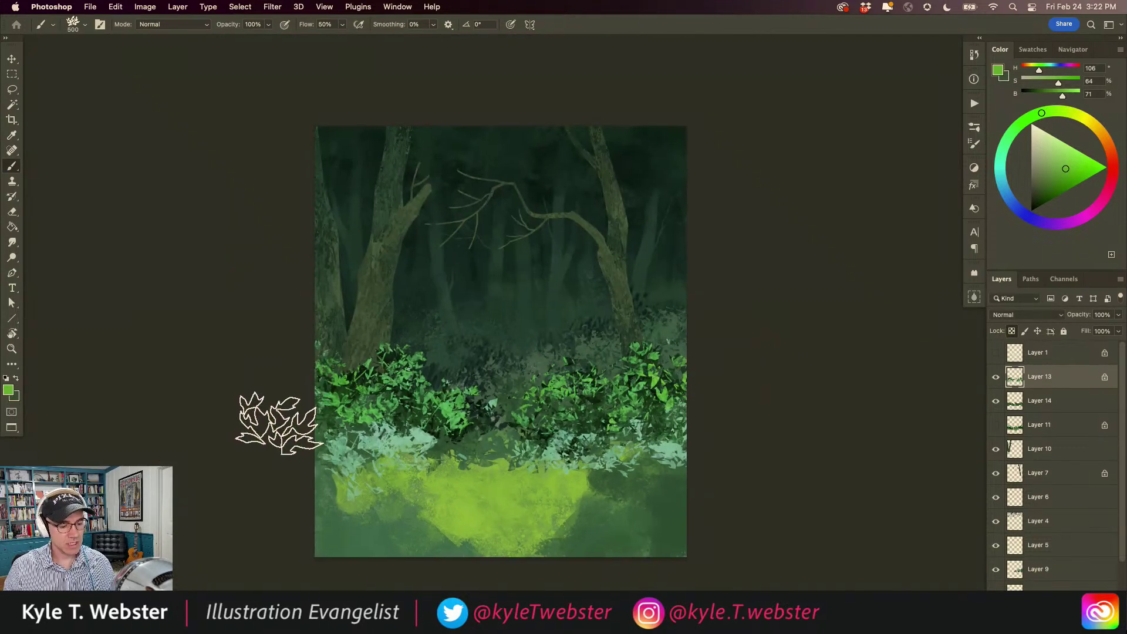
key("super+plus")
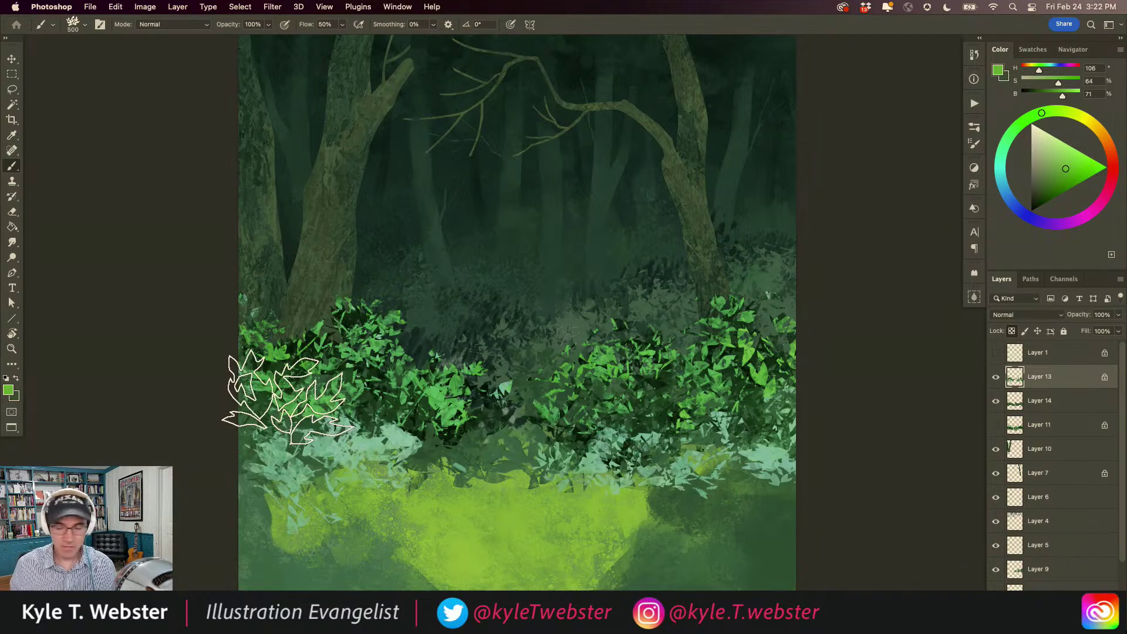
left_click_drag(288, 399, 311, 397)
key("super+minus")
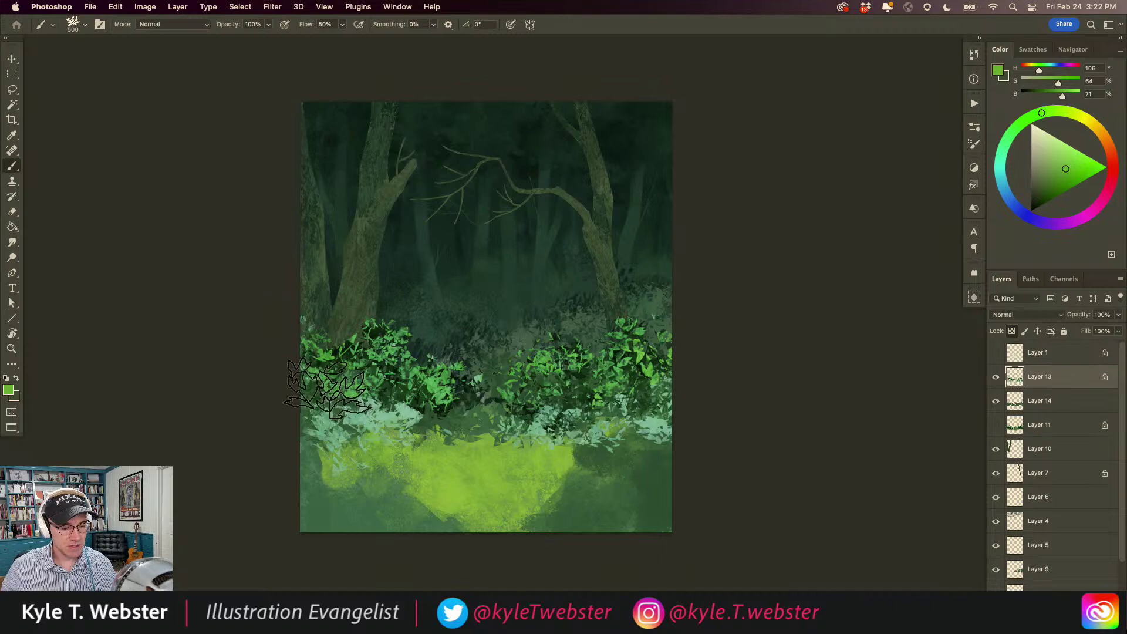
- Show the Layer 1 sketch, compare Layers 14 and 13 on and off, and paint mid green (H 127, S 57, B 64) over Layer 13's pale lower leaves
left_click(997, 354)
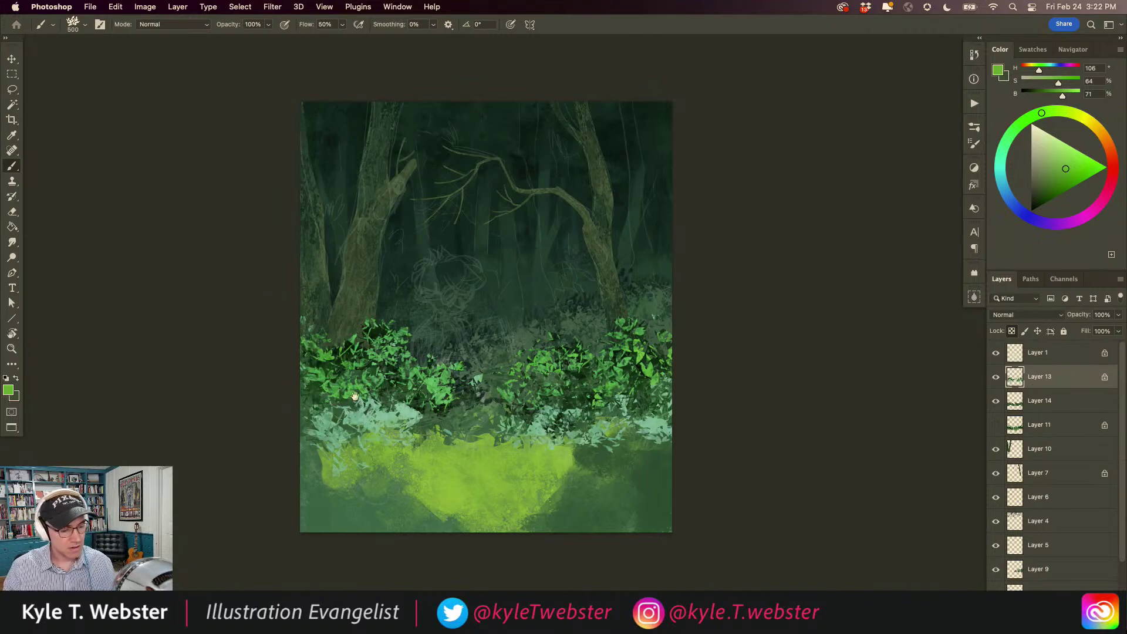
left_click(349, 424)
left_click_drag(349, 424, 312, 440)
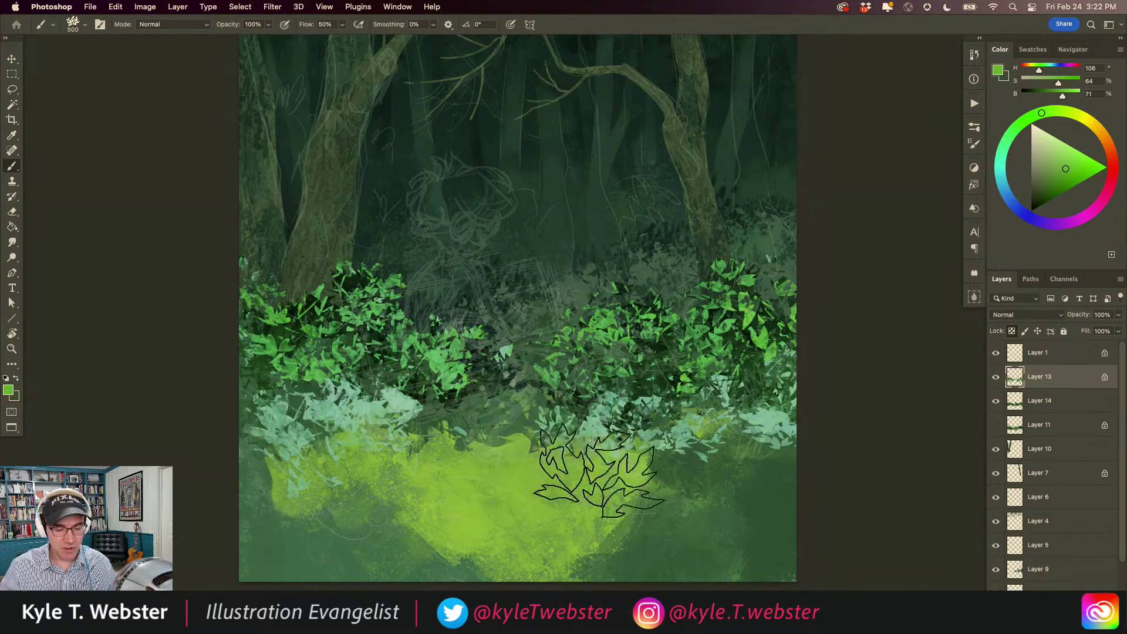
left_click_drag(687, 456, 640, 464)
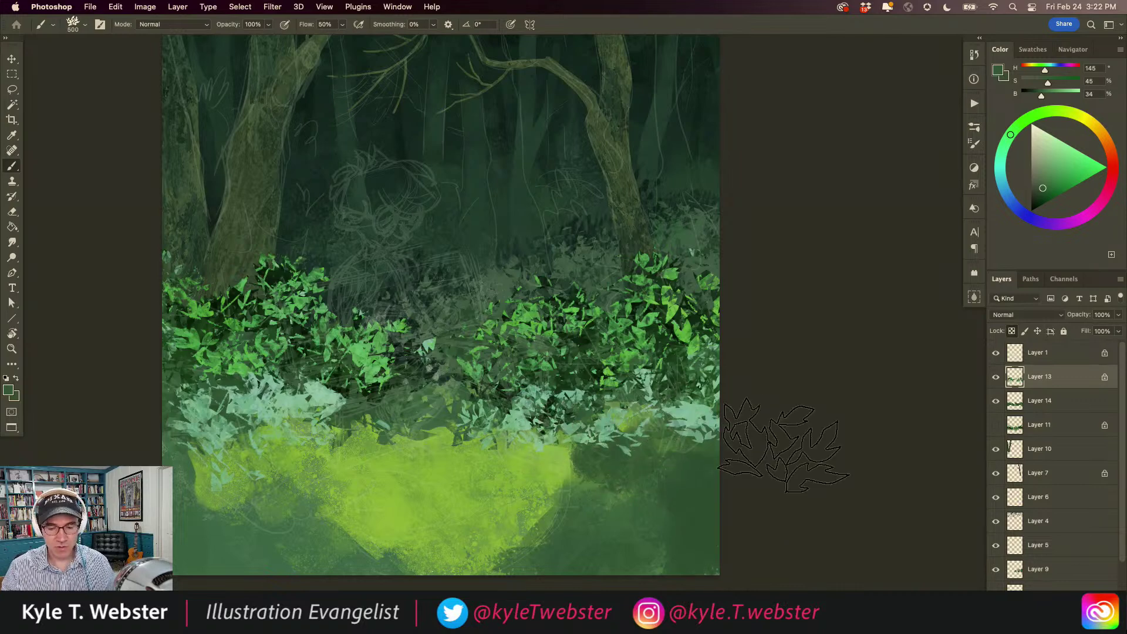
left_click(995, 400)
left_click(995, 402)
left_click(996, 378)
left_click(996, 380)
scroll(802, 419, "up", 1)
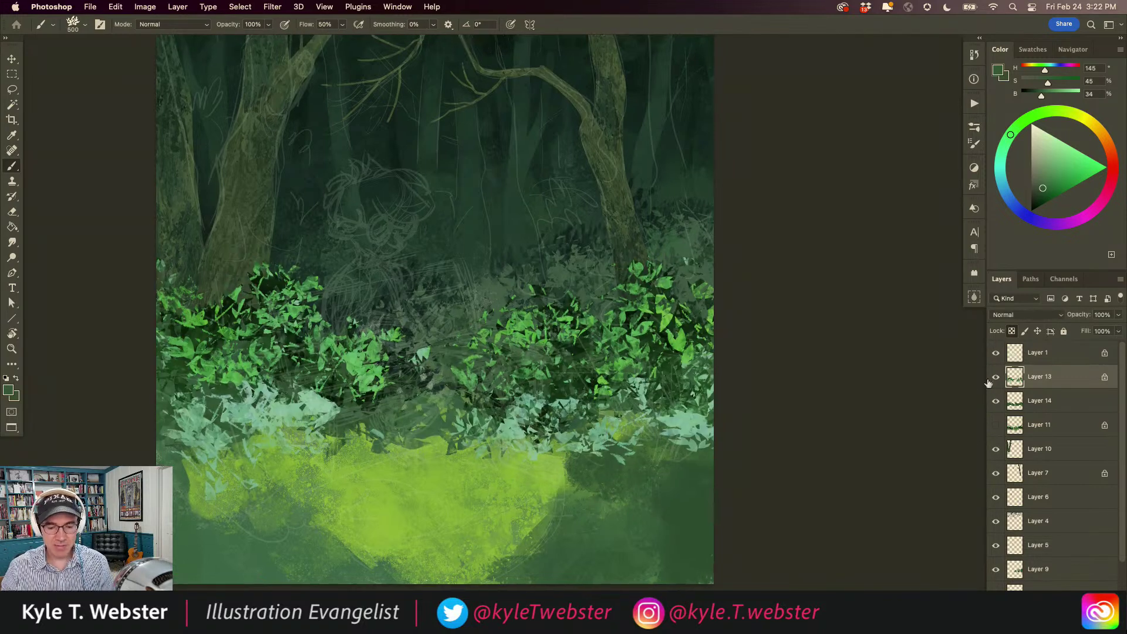
mouse_move(622, 367)
left_mouse_down()
mouse_move(689, 402)
mouse_move(634, 422)
mouse_move(591, 387)
mouse_move(529, 440)
mouse_move(515, 415)
mouse_move(506, 461)
mouse_move(617, 405)
mouse_move(659, 423)
mouse_move(632, 448)
mouse_move(556, 420)
mouse_move(277, 470)
mouse_move(244, 434)
left_mouse_up()
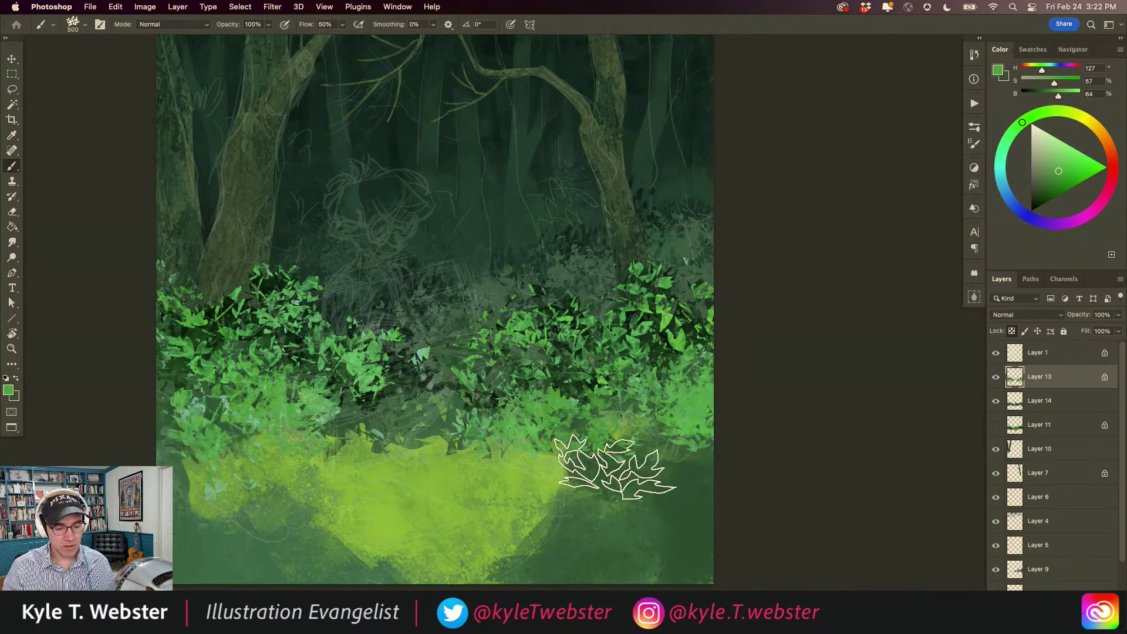
- Sample dark green (H 153, S 49, B 28), add a layer above Layer 13, and choose the 350 px KTW Ruffin Brush
left_click(678, 480, "alt")
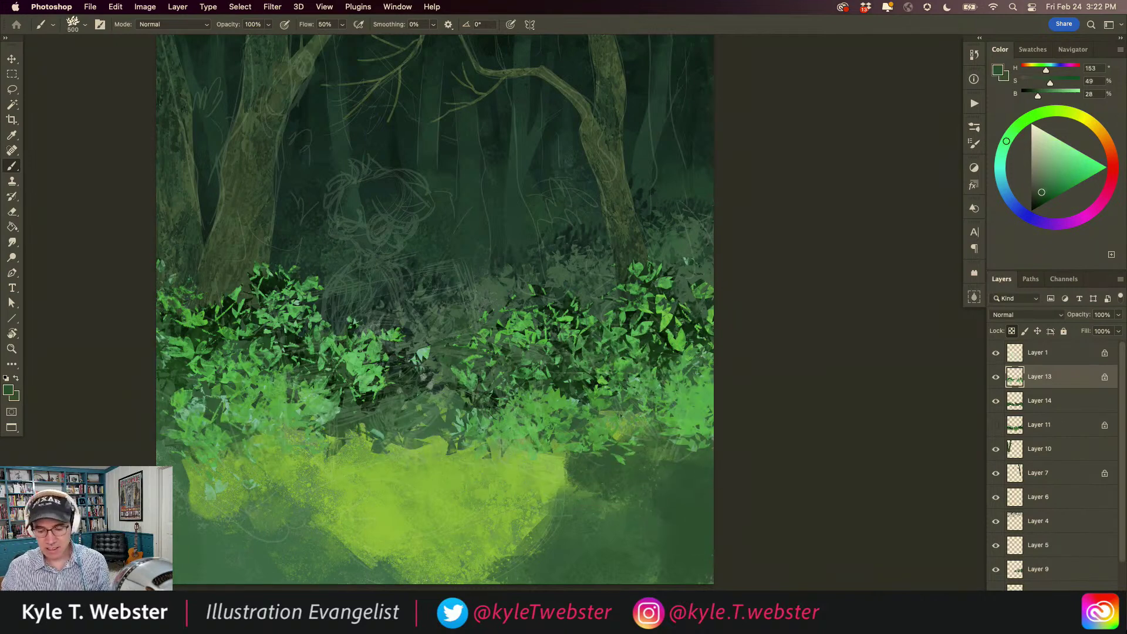
left_click(973, 147)
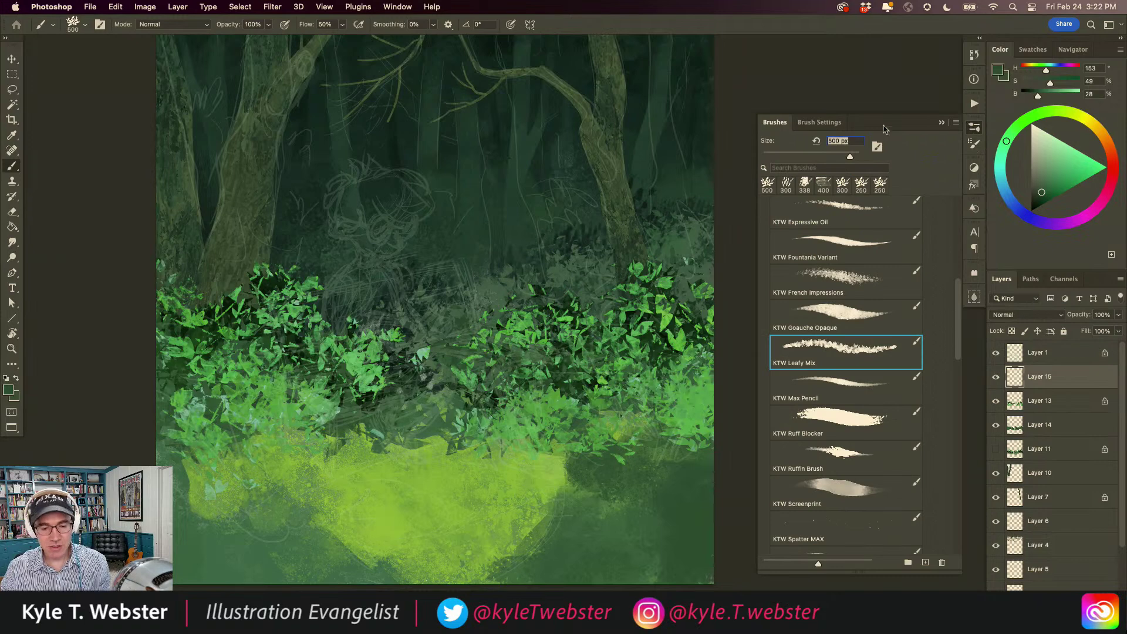
scroll(915, 301, "down", 2)
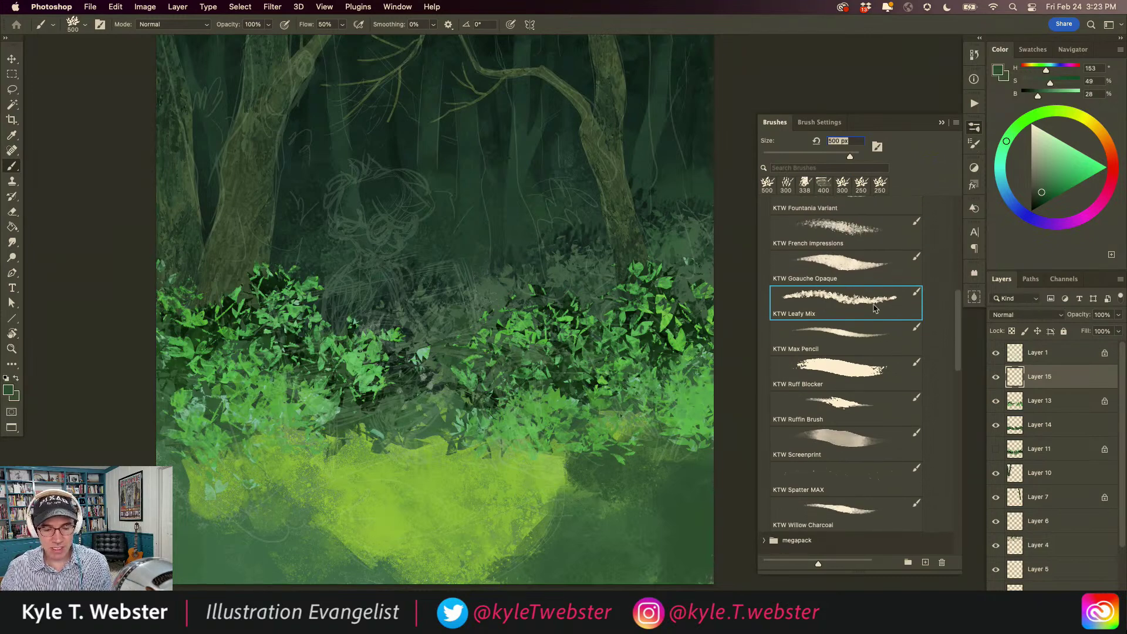
left_click(848, 401)
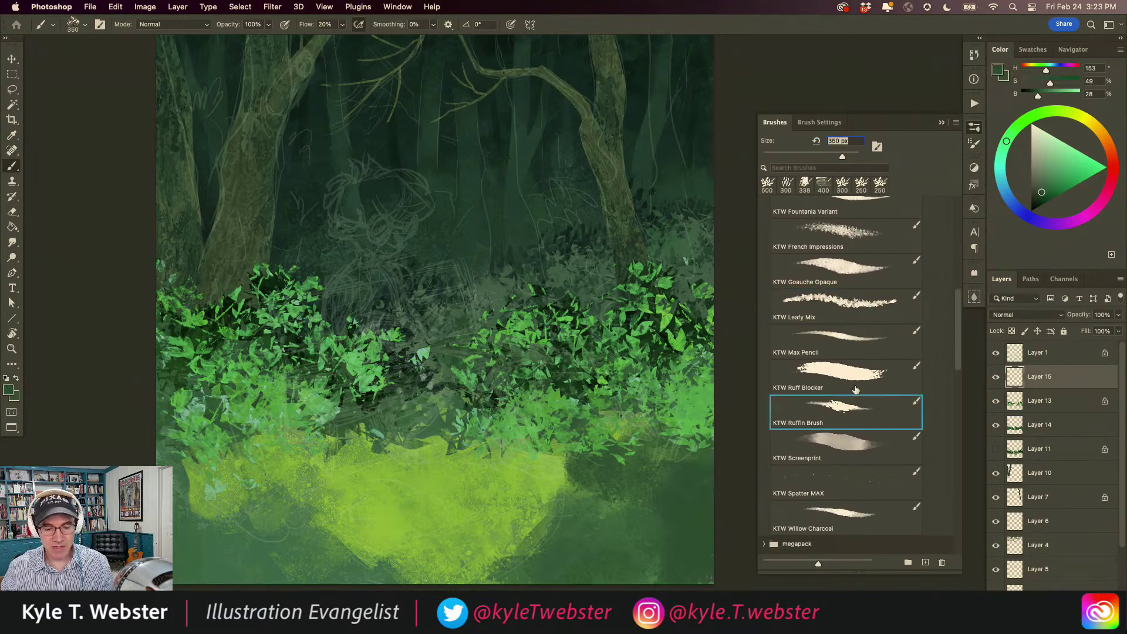
left_click(942, 123)
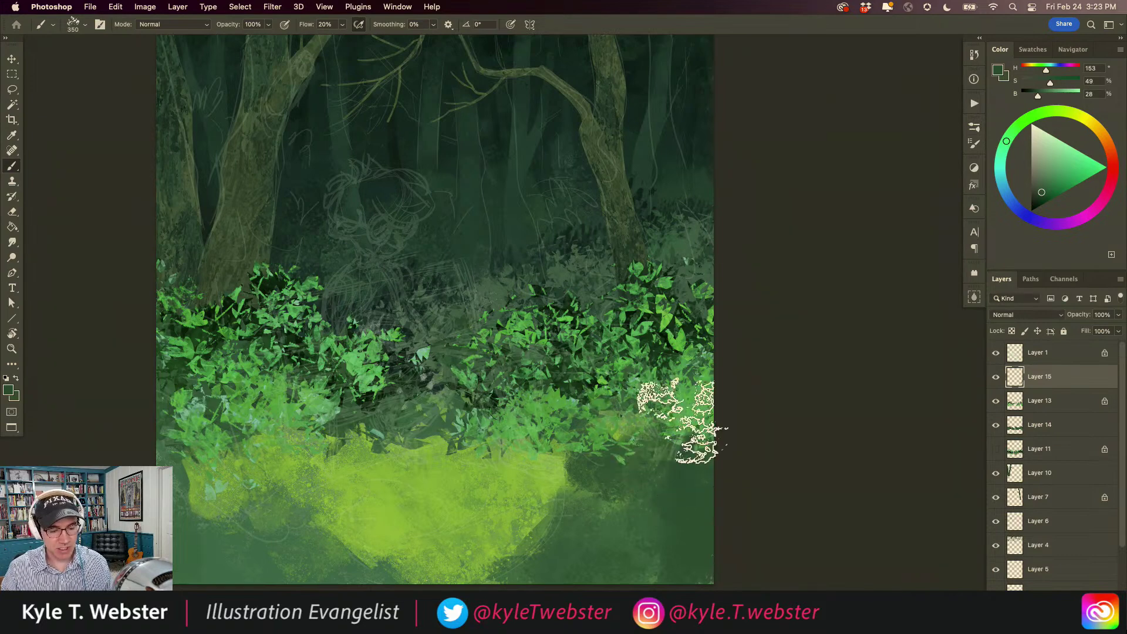
- Paint dark green ground shadow below the right bushes, and blend sampled greens into the lower edge of the left bushes on Layer 15
mouse_move(664, 444)
left_mouse_down()
mouse_move(648, 477)
mouse_move(668, 419)
mouse_move(680, 423)
mouse_move(607, 479)
mouse_move(654, 492)
mouse_move(597, 452)
mouse_move(586, 415)
mouse_move(614, 411)
mouse_move(598, 460)
mouse_move(654, 453)
mouse_move(660, 377)
mouse_move(639, 408)
mouse_move(689, 445)
mouse_move(588, 509)
mouse_move(554, 446)
mouse_move(535, 462)
mouse_move(554, 433)
mouse_move(526, 455)
mouse_move(598, 457)
mouse_move(541, 523)
mouse_move(536, 503)
left_mouse_up()
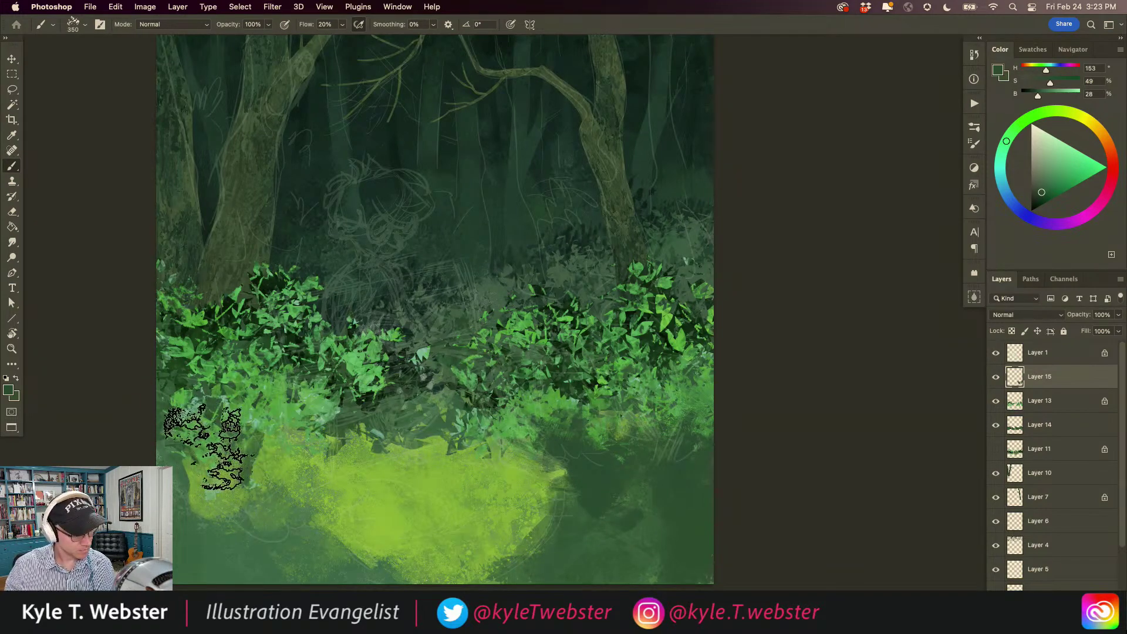
left_click(223, 461, "alt")
mouse_move(223, 461)
left_mouse_down()
mouse_move(114, 392)
mouse_move(229, 446)
mouse_move(244, 408)
mouse_move(221, 473)
mouse_move(234, 487)
mouse_move(271, 448)
mouse_move(208, 457)
mouse_move(146, 378)
mouse_move(159, 483)
mouse_move(144, 390)
mouse_move(159, 426)
left_mouse_up()
left_click(245, 408, "alt")
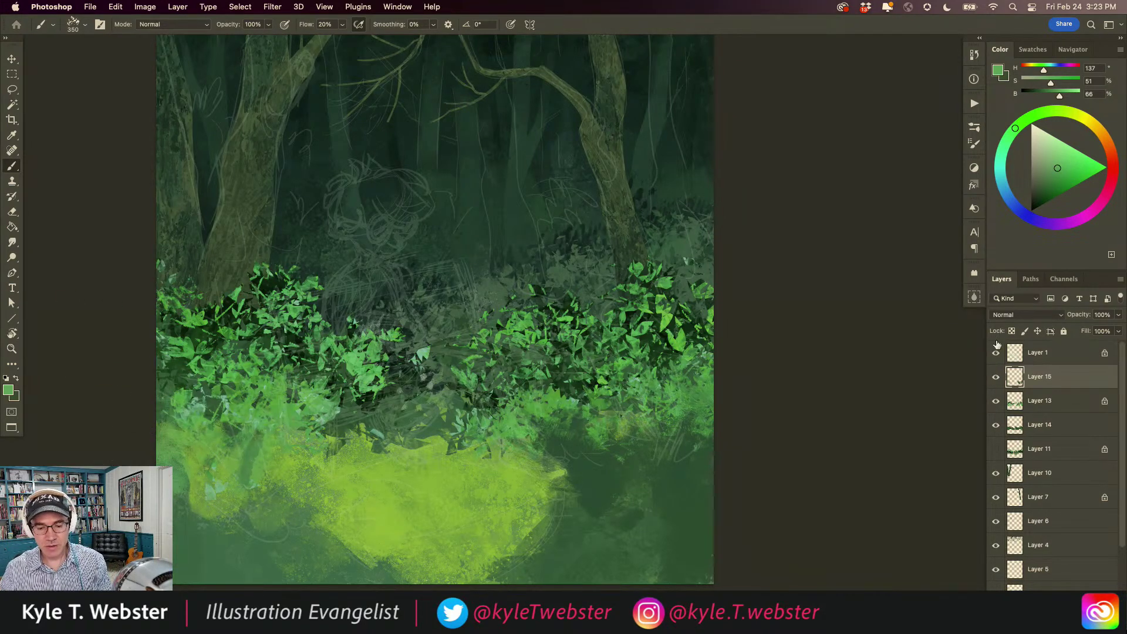
- Hide the Layer 1 sketch, sample very dark green (H 148, S 38, B 19), and paint deep shadow beneath the right-hand bushes
left_click(995, 355)
scroll(418, 449, "down", 2)
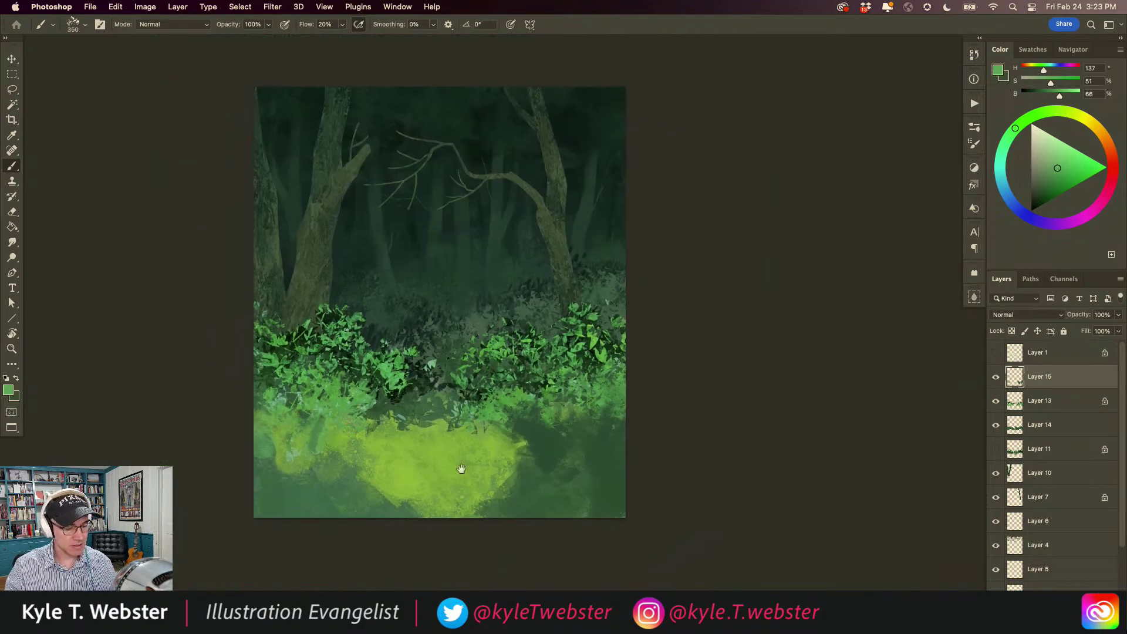
scroll(548, 430, "up", 2)
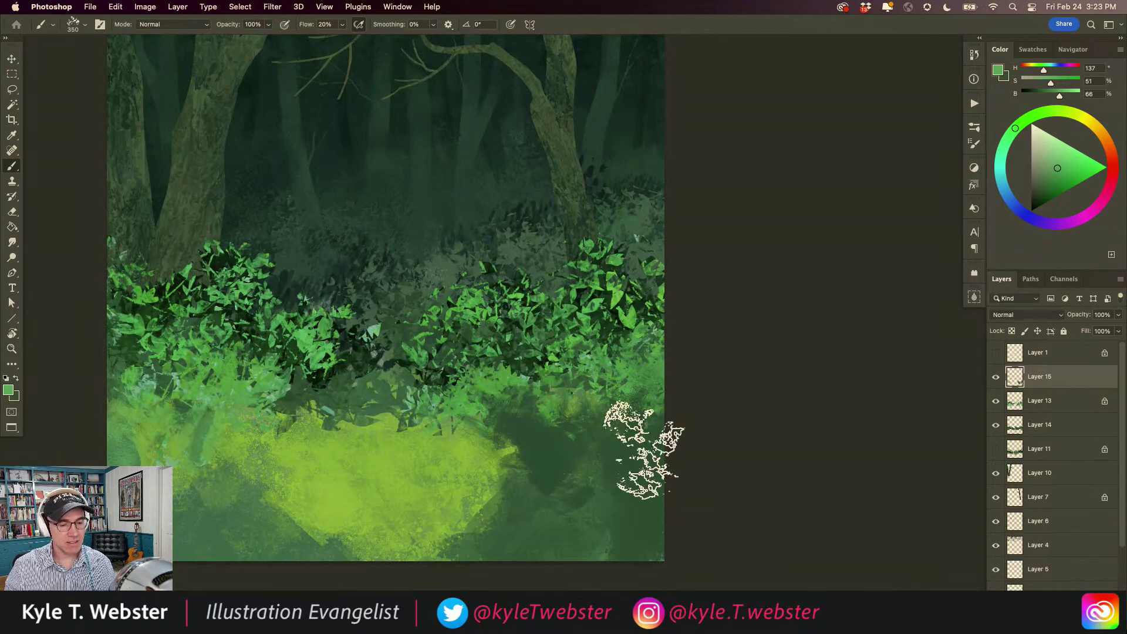
left_click(479, 261, "alt")
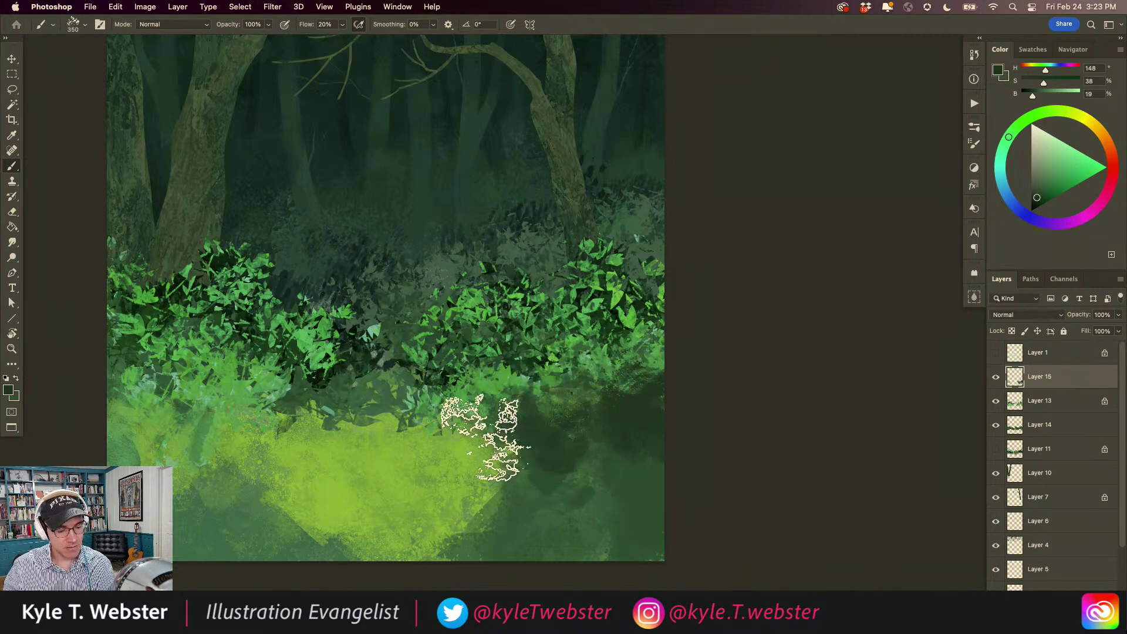
- Select a cluster of overlapping pointed leaf shapes freehand with the Lasso in the dark shadow below the right-hand bushes
key("l")
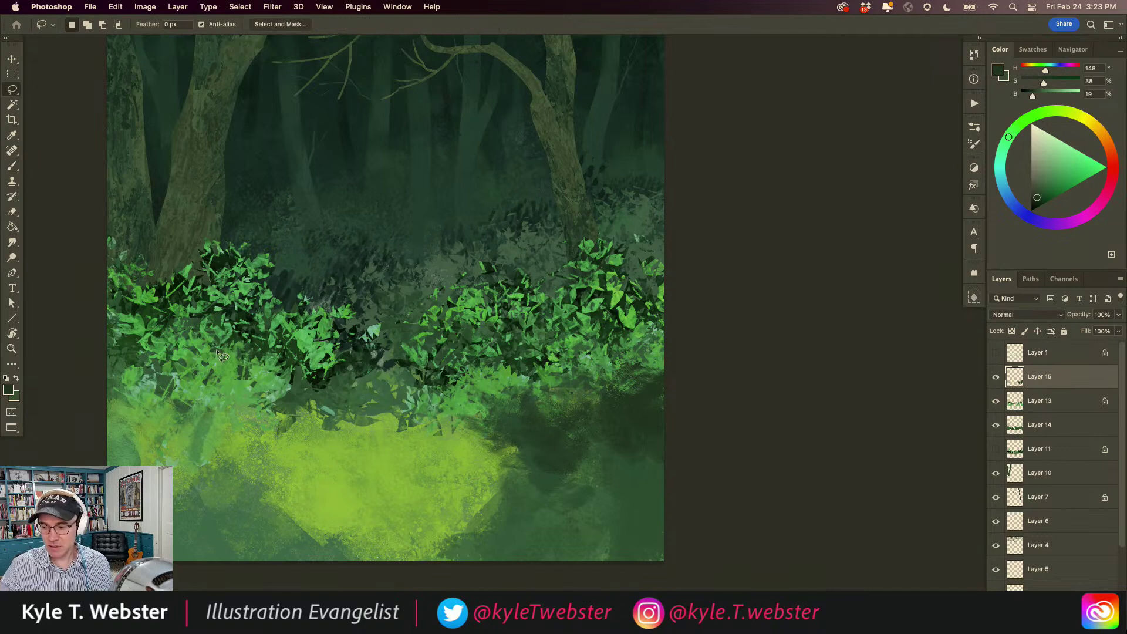
left_click_drag(563, 386, 597, 371)
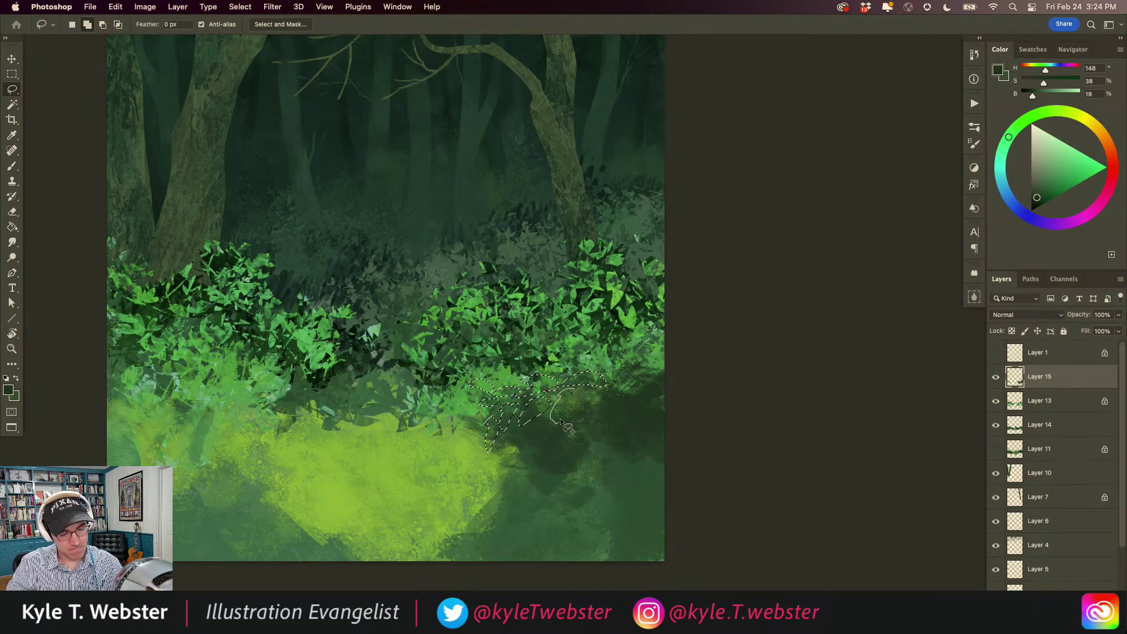
left_click_drag(585, 392, 602, 397)
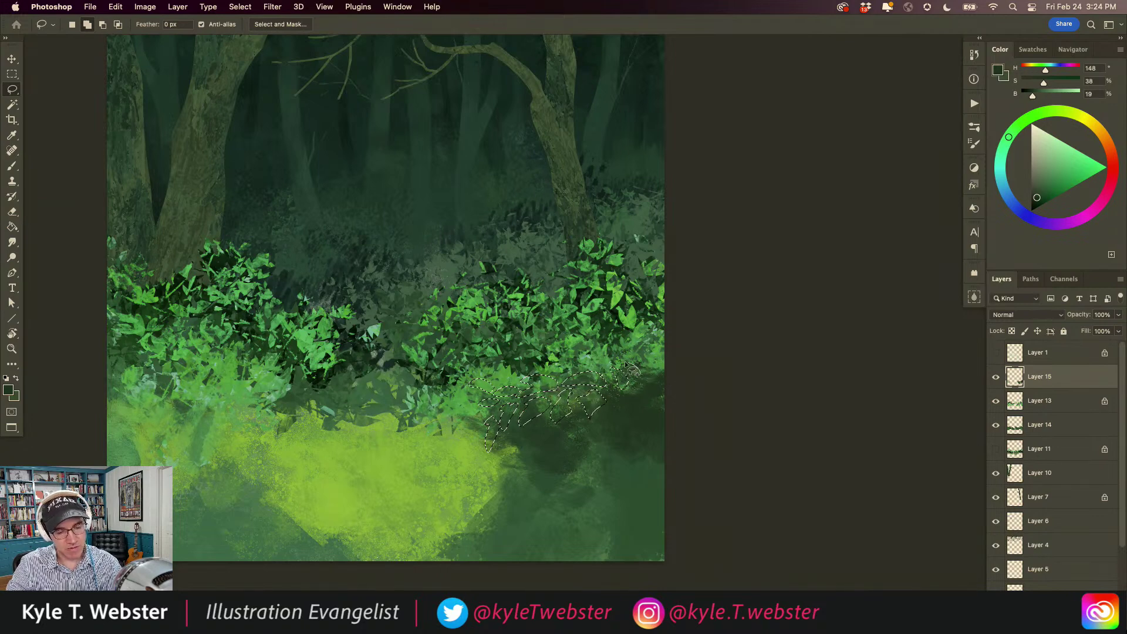
left_click_drag(633, 391, 622, 405)
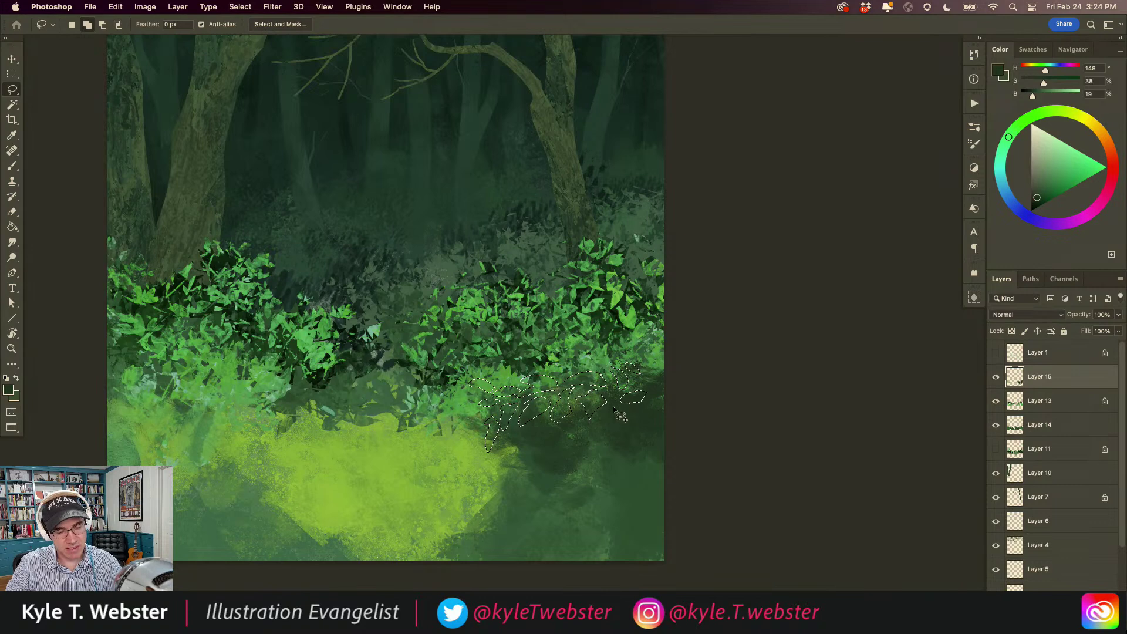
mouse_move(597, 358)
left_mouse_down()
mouse_move(587, 418)
mouse_move(524, 446)
mouse_move(571, 437)
mouse_move(581, 462)
mouse_move(567, 462)
left_mouse_up()
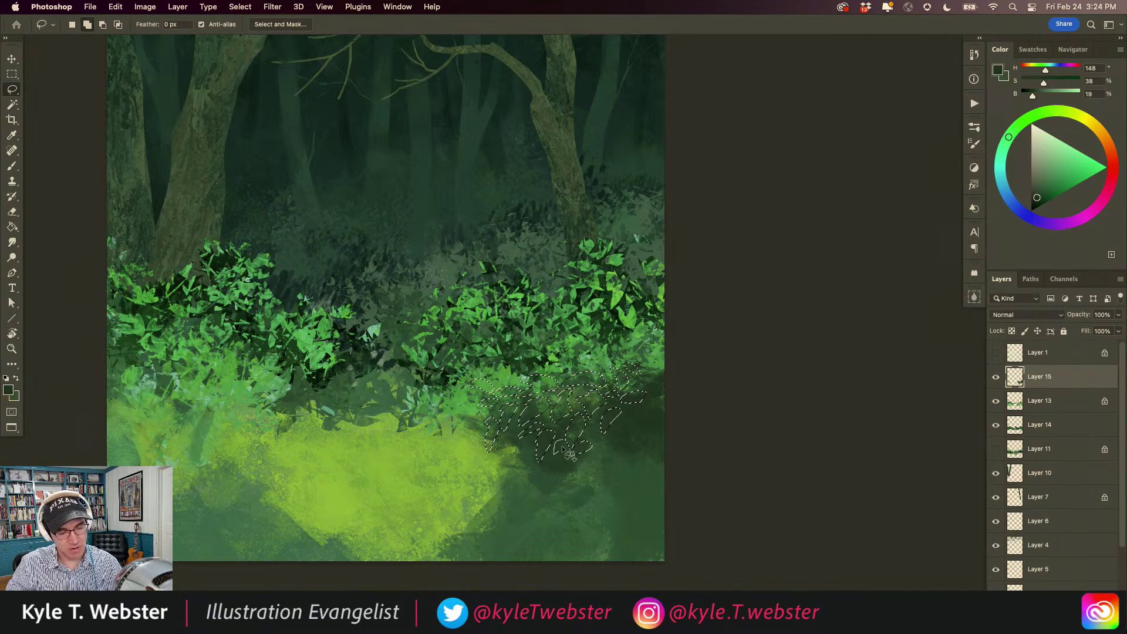
left_click_drag(628, 419, 616, 431)
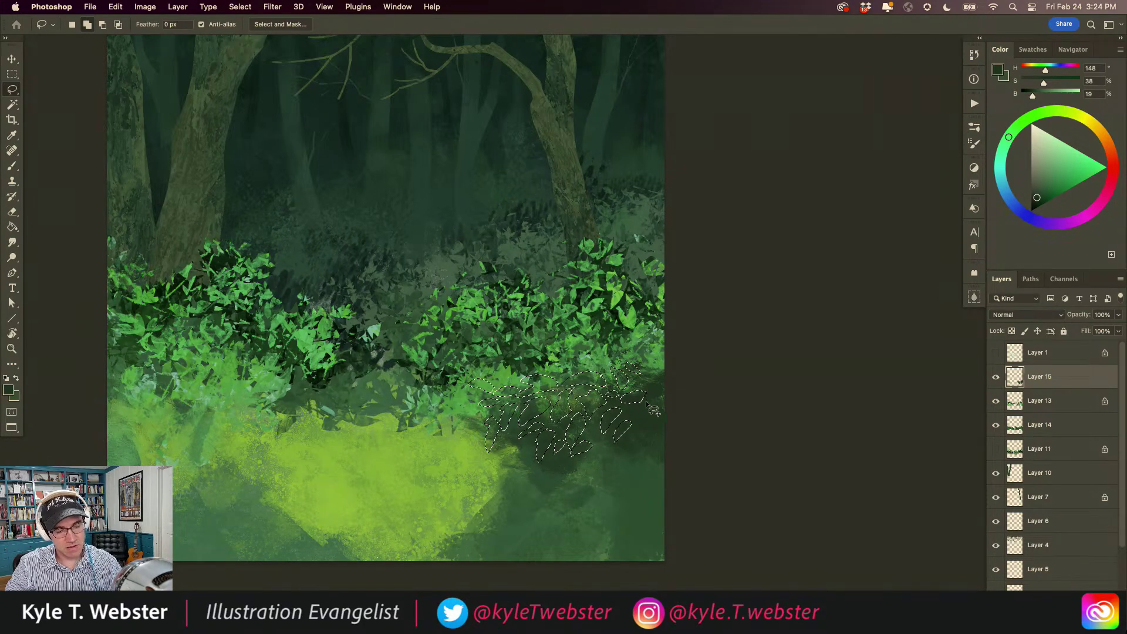
left_click_drag(631, 371, 623, 375)
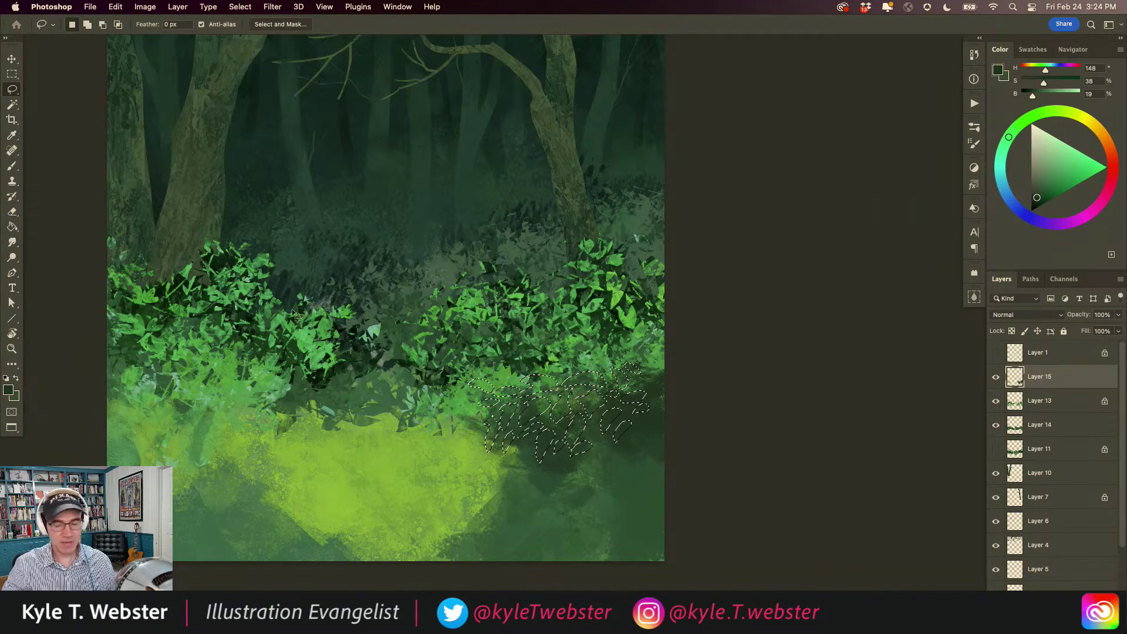
- Fill the selected leaf shapes with yellow-green (H 87, S 63, B 69) on a new layer above Layer 15, and deselect
key("super+shift+alt+n")
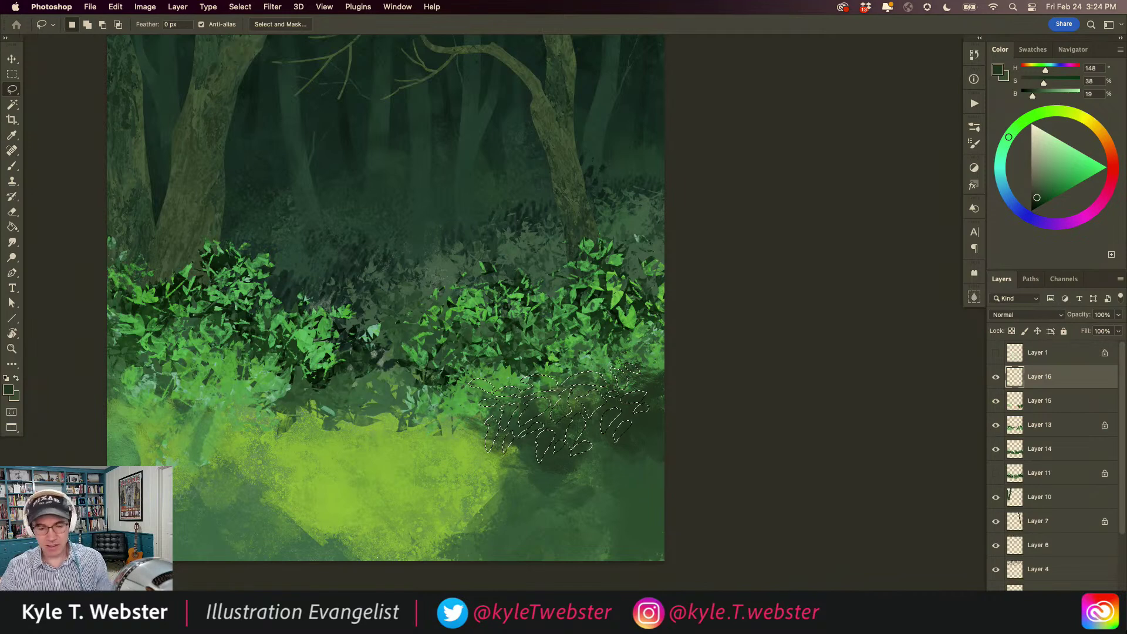
key("b")
left_click(587, 293, "alt")
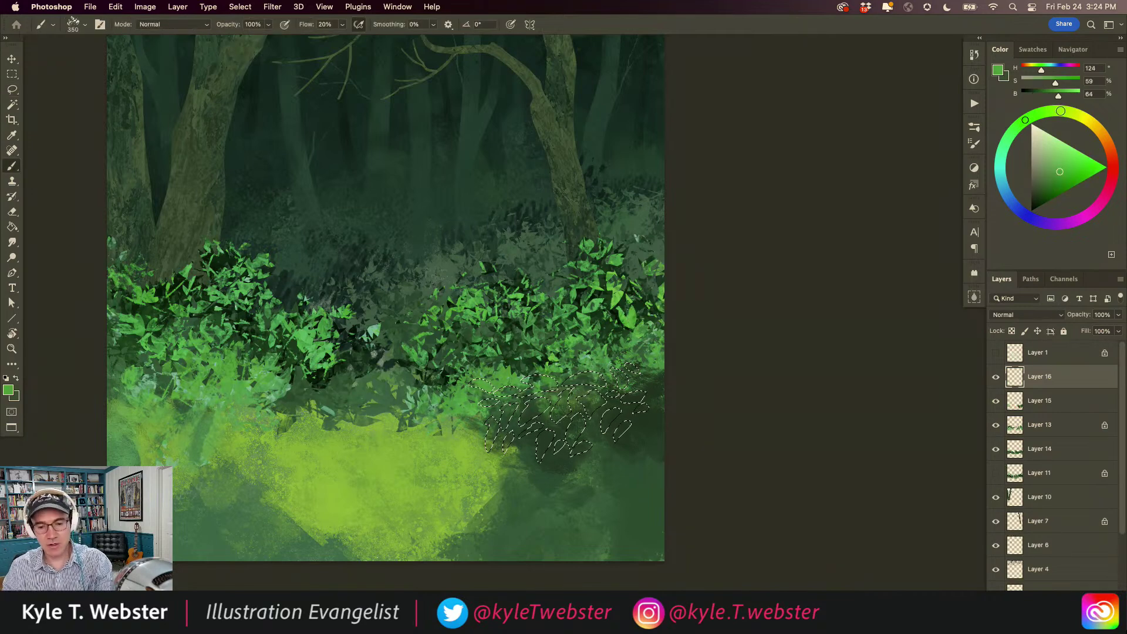
left_click(1060, 111)
left_click(521, 411)
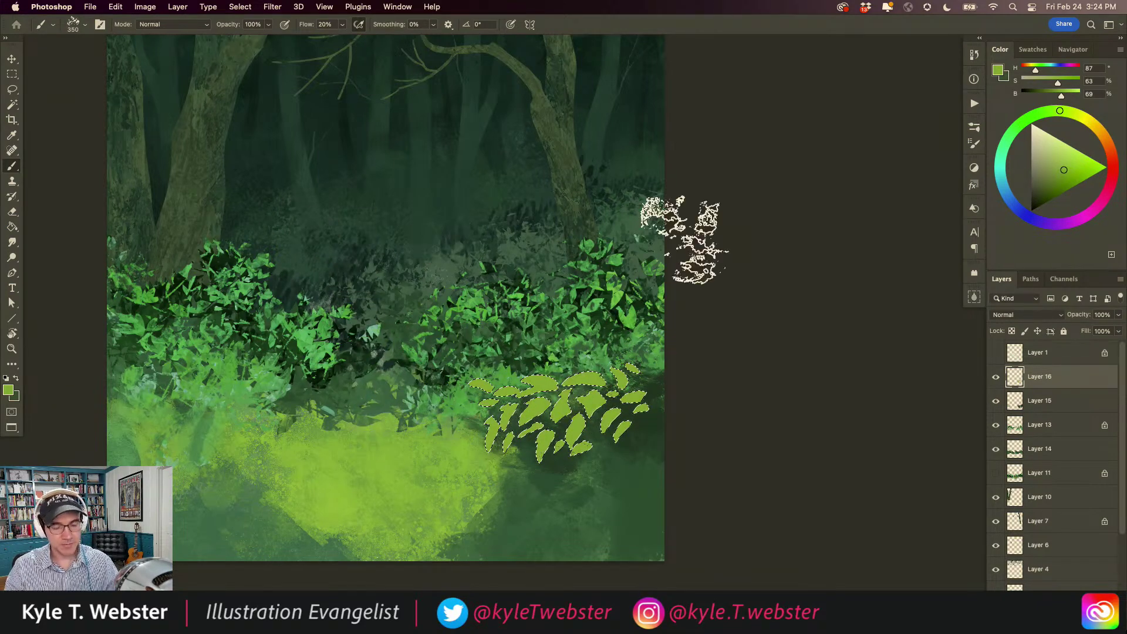
key("super+d")
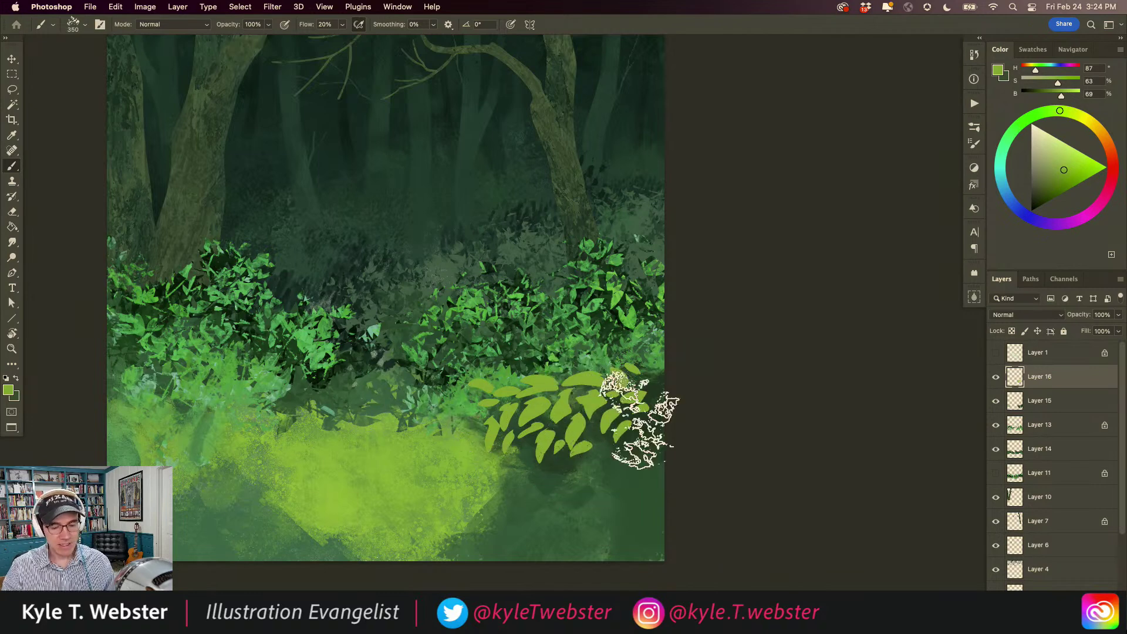
- Sample very dark green (H 158, S 45, B 16) and paint shadow on Layer 15 behind and above the new leaves
key("alt+bracketleft")
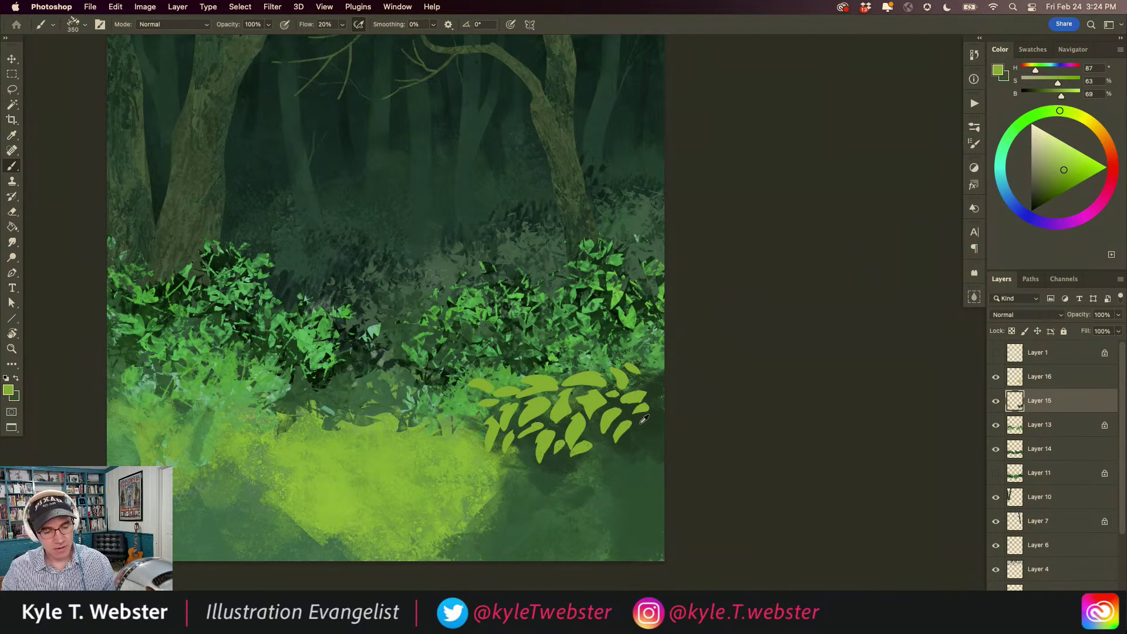
left_click(645, 364, "alt")
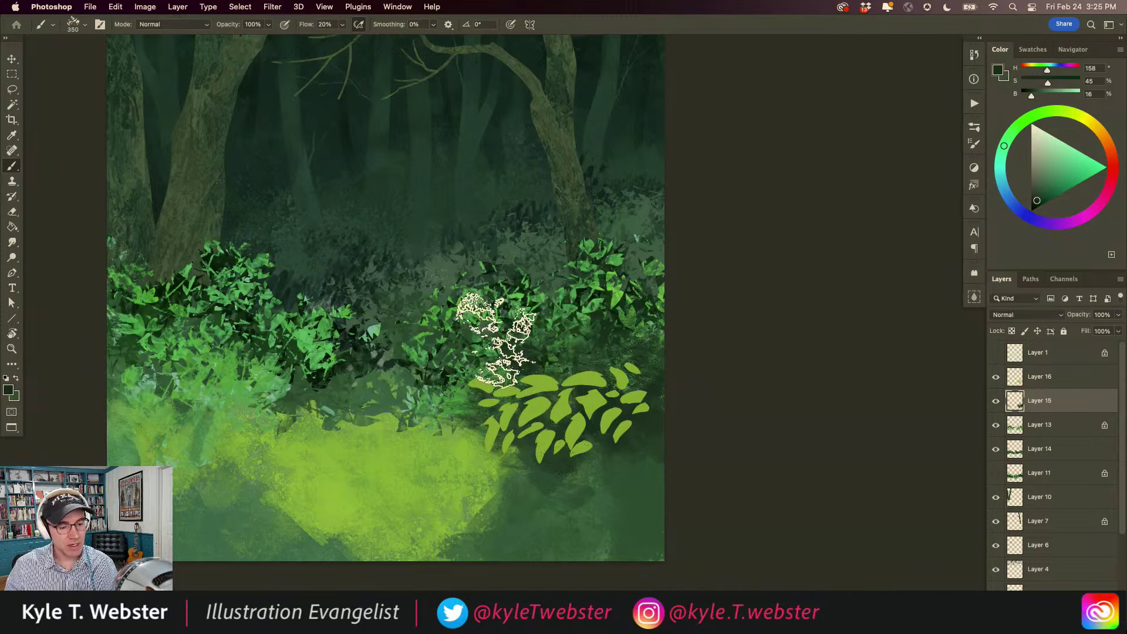
left_click_drag(331, 470, 484, 479)
key("super+minus")
key("super+plus")
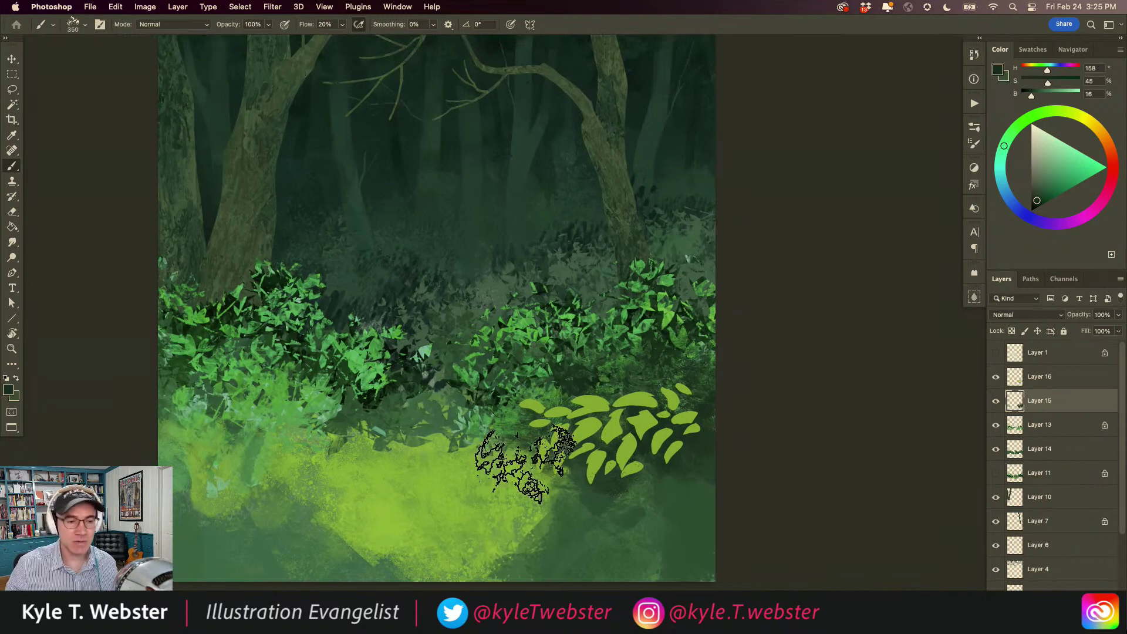
mouse_move(393, 361)
left_mouse_down()
mouse_move(345, 307)
mouse_move(374, 325)
left_mouse_up()
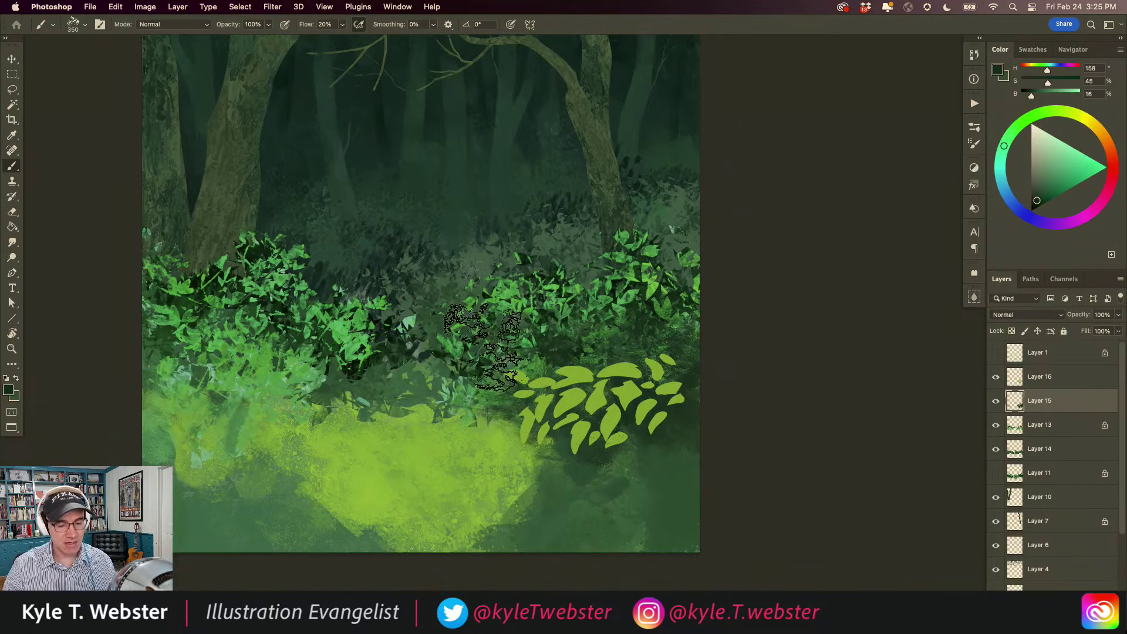
- Return to Layer 16 and sample the yellow-green of its leaves (H 87, S 63, B 69) as the painting colour
left_click(1016, 381)
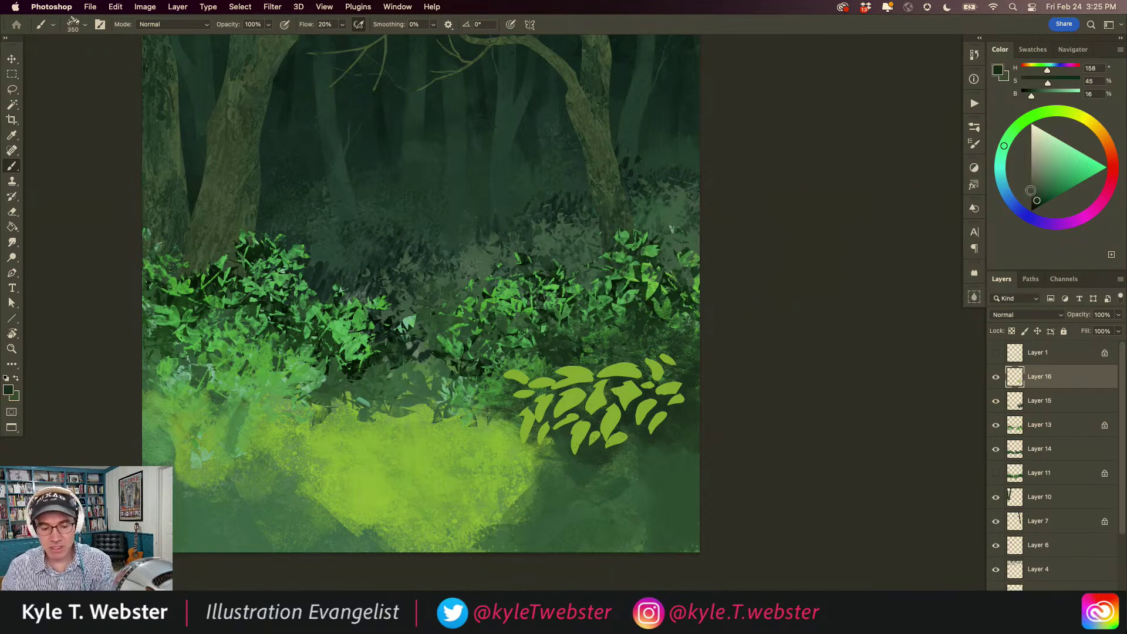
left_click(630, 390, "alt")
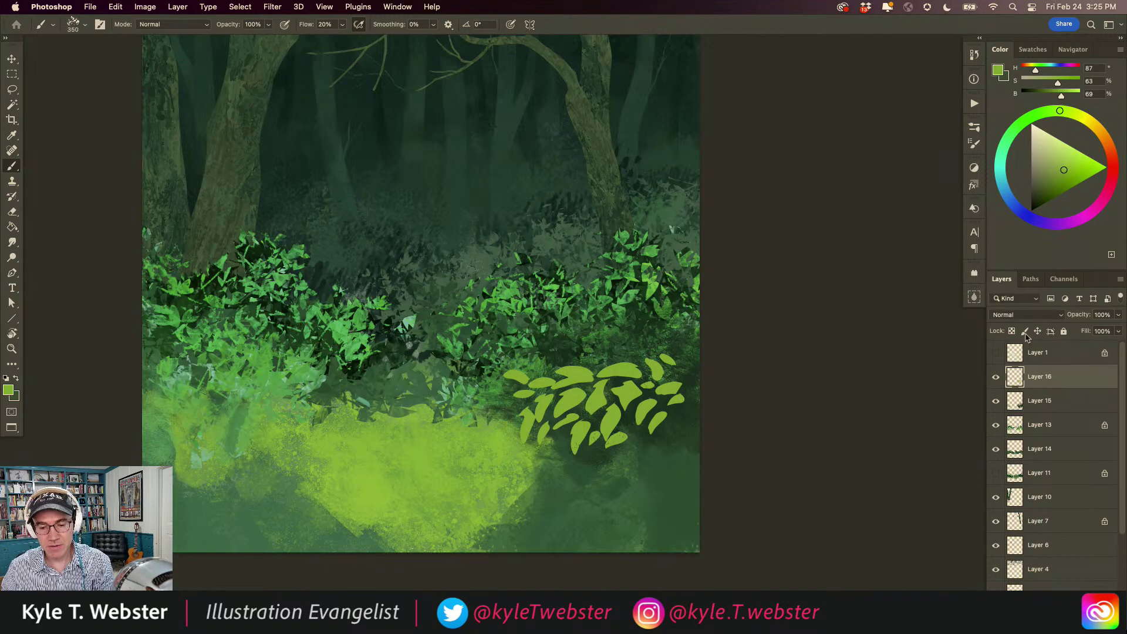
scroll(531, 398, "left", 3)
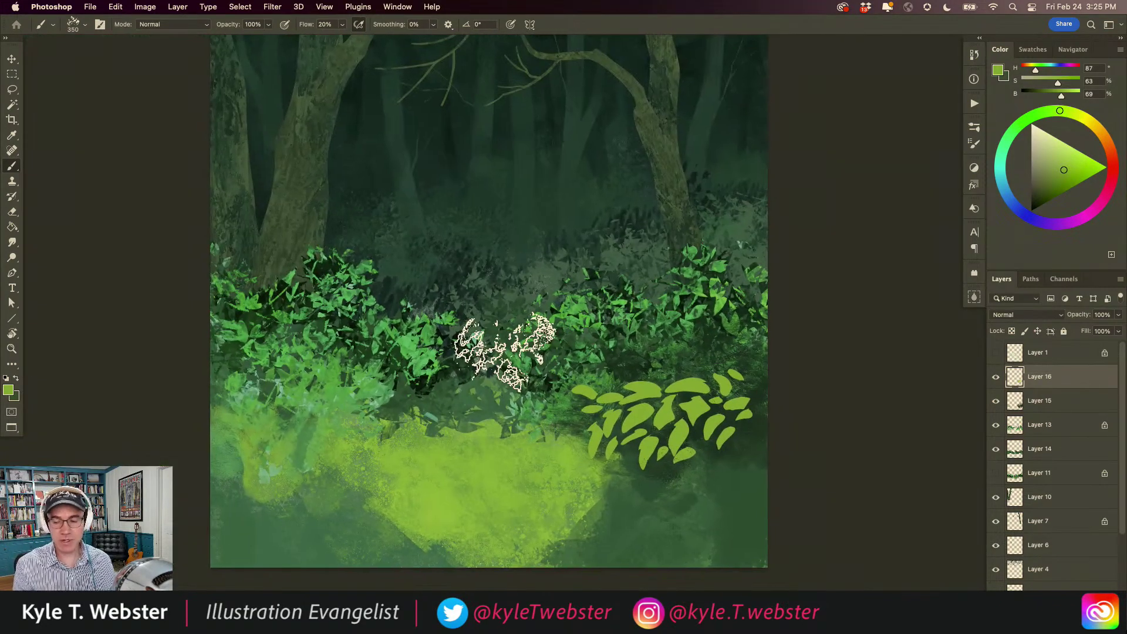
left_click(417, 378, "alt")
left_click_drag(414, 386, 444, 408)
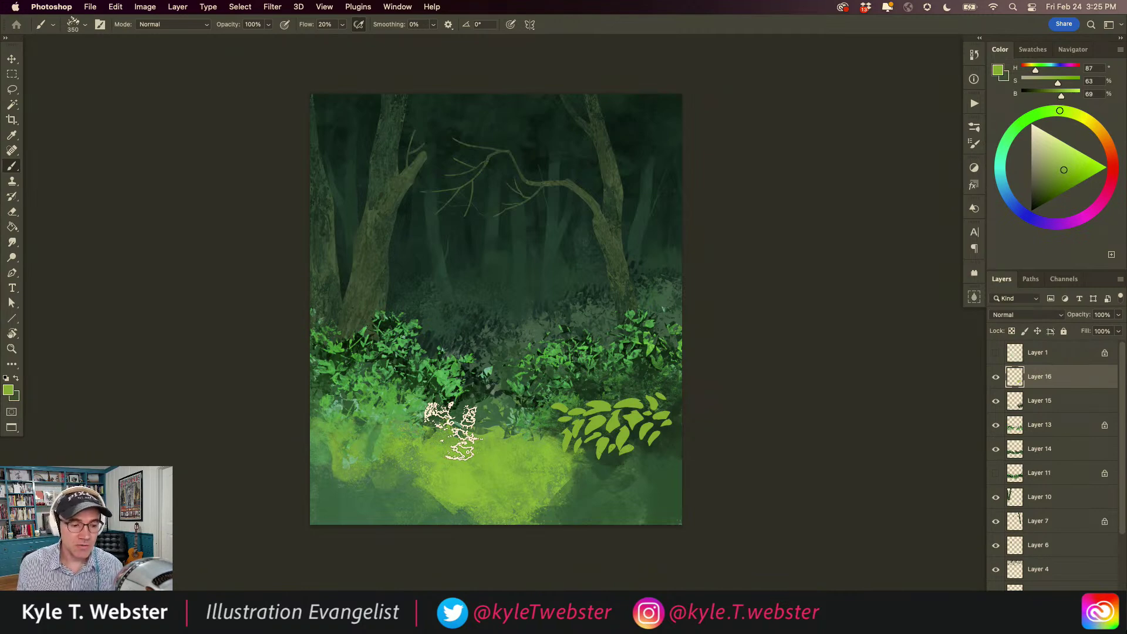
scroll(435, 284, "up", 3)
scroll(516, 415, "up", 2)
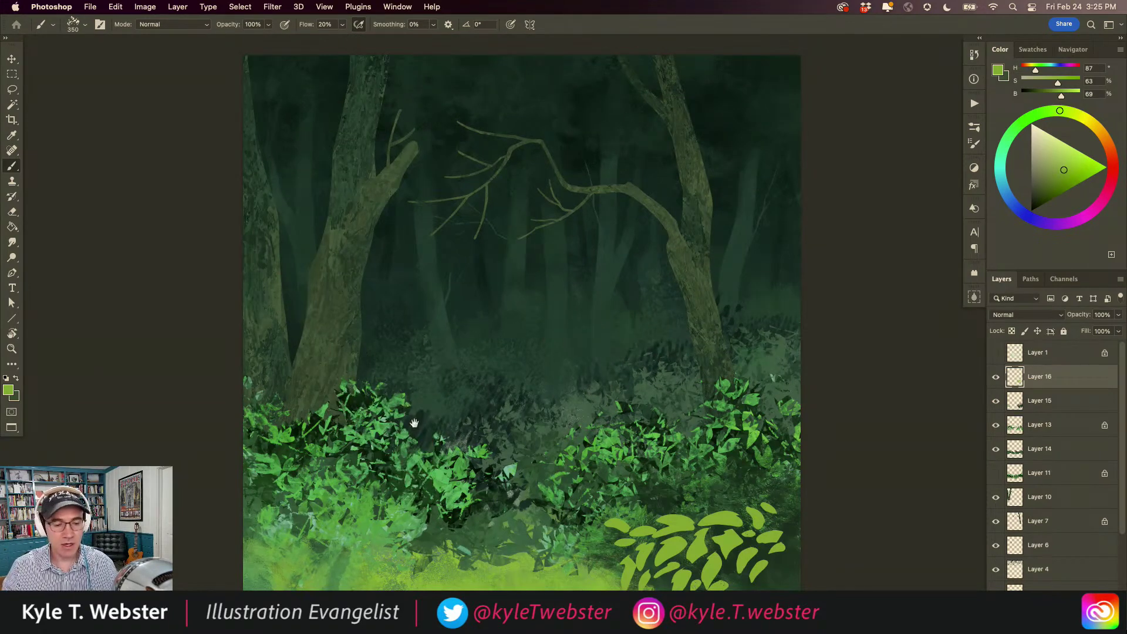
scroll(405, 405, "down", 1)
left_click_drag(393, 408, 428, 355)
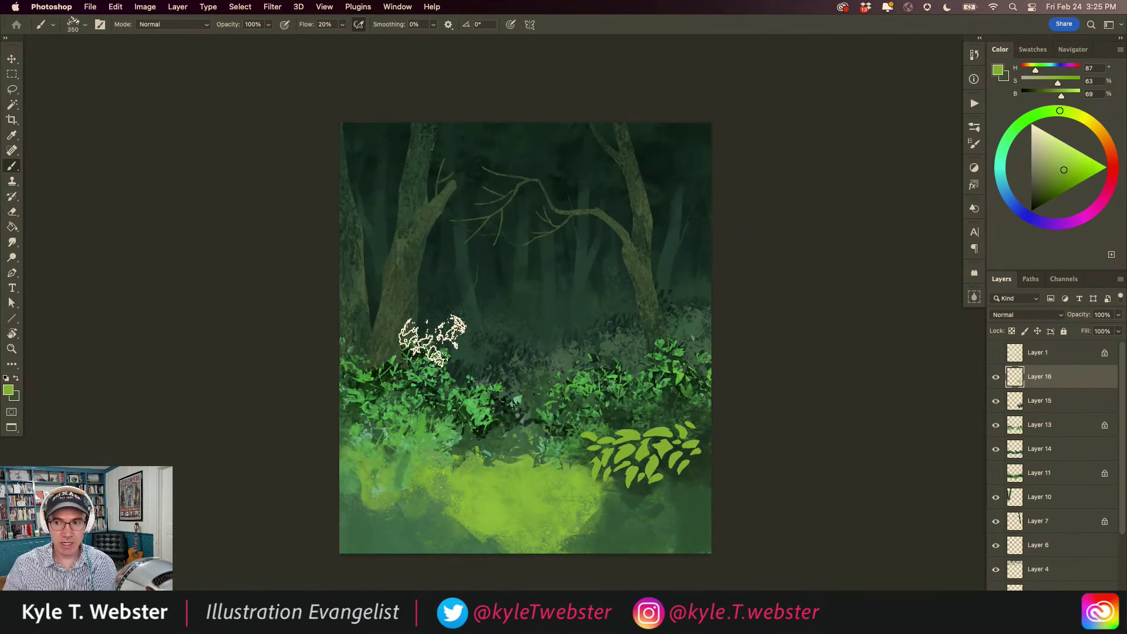